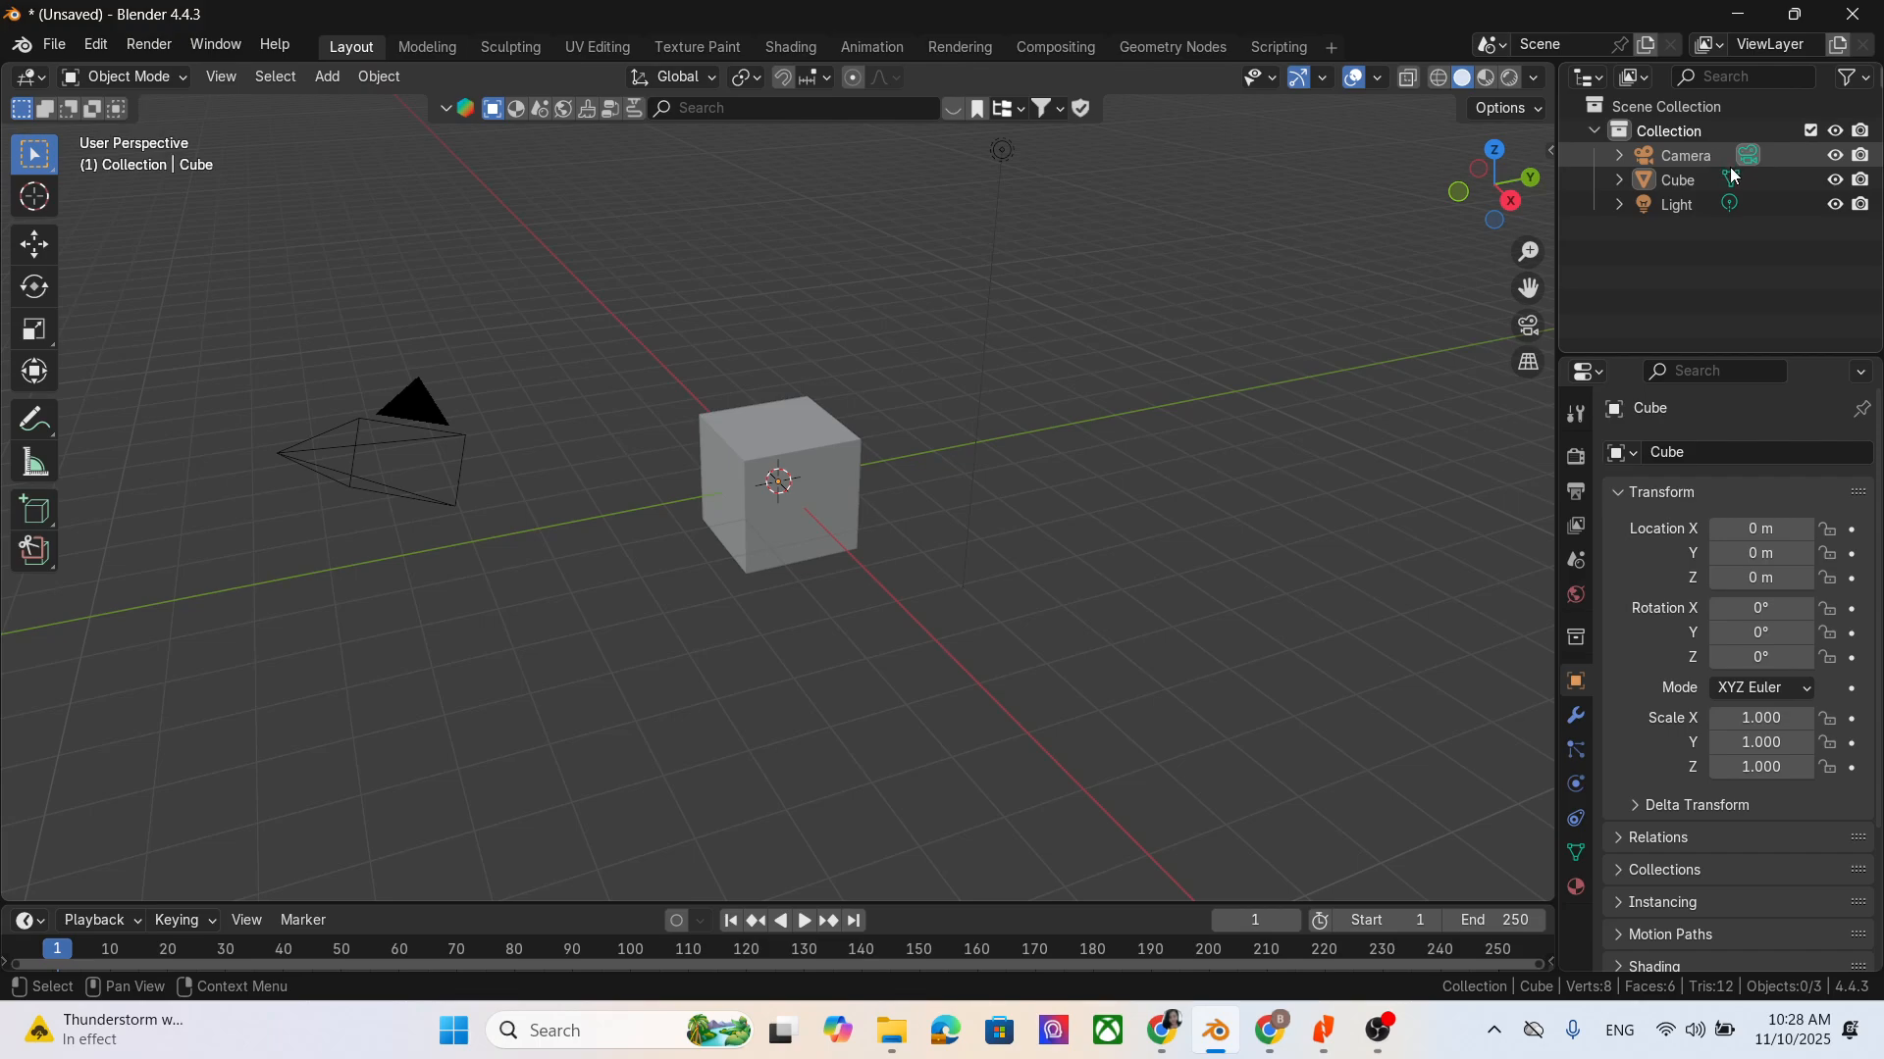
- Delete the default camera, light and cube from the scene
{"action": "left_click", "coordinate": [1705, 159]}
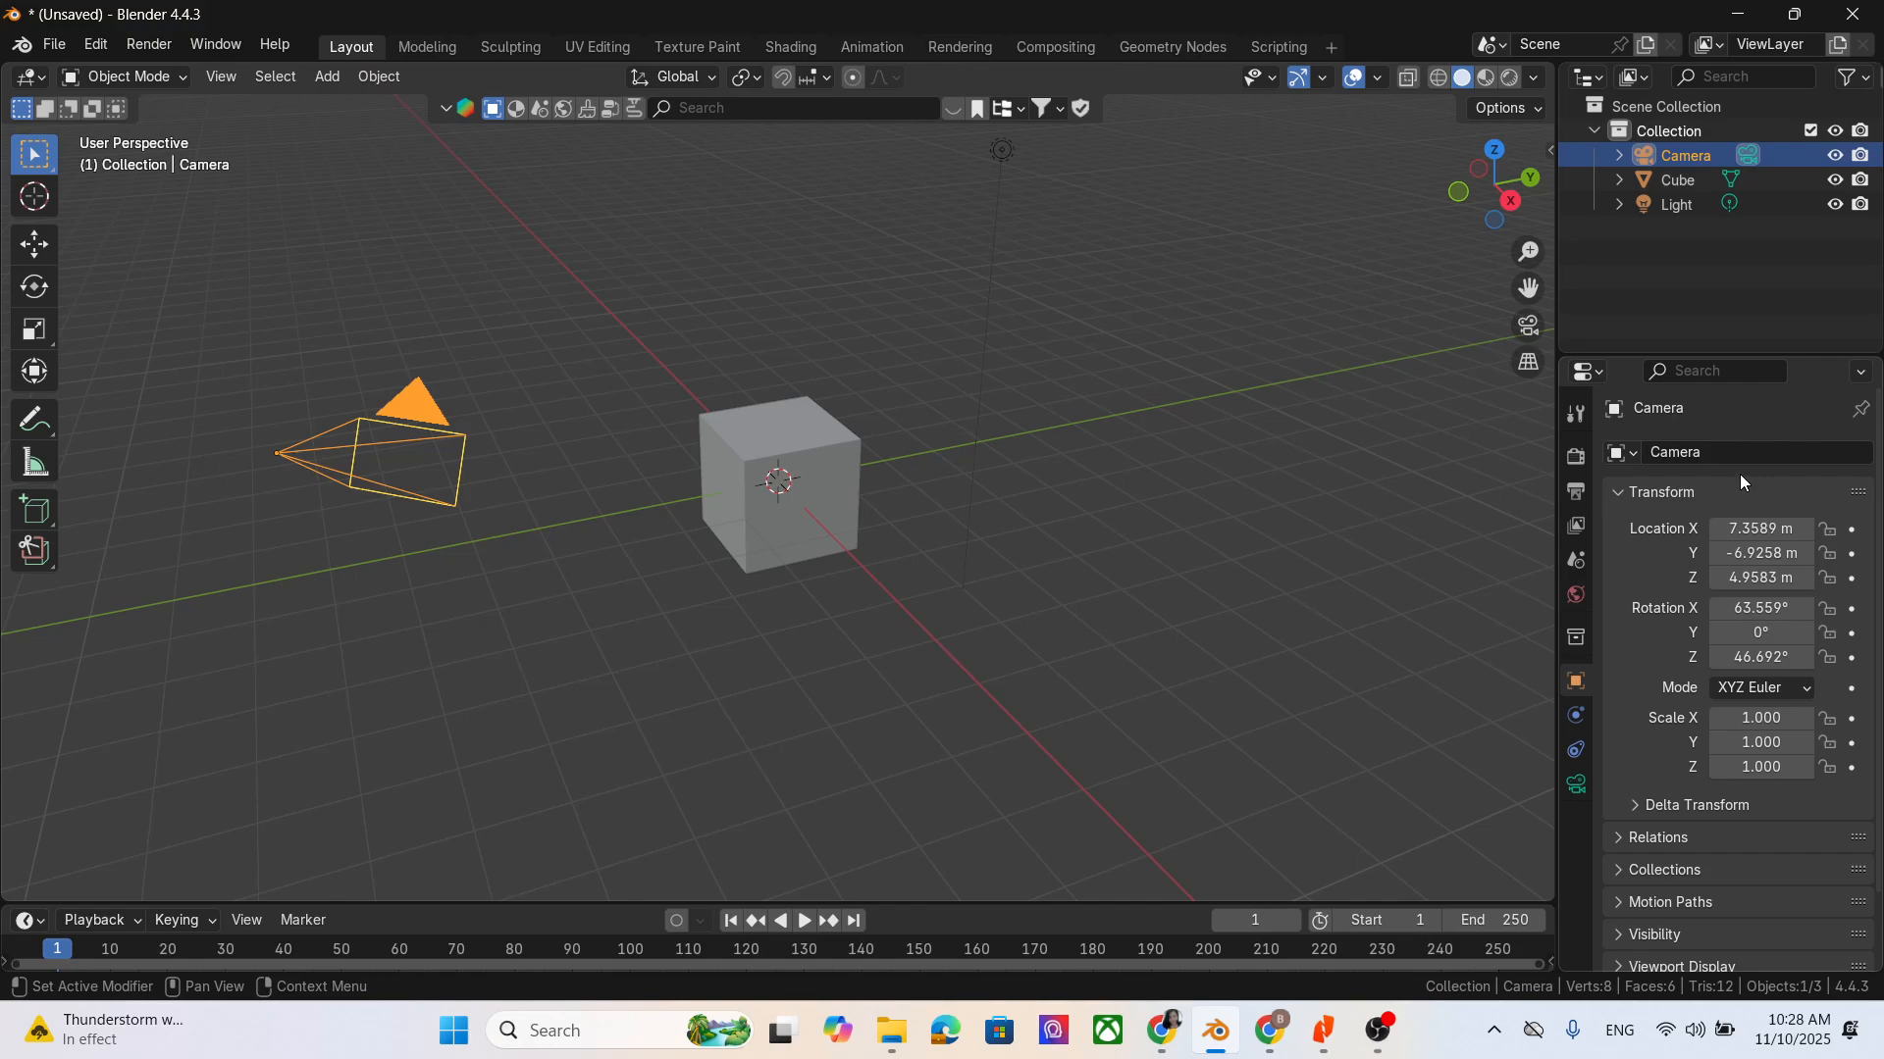
{"action": "key", "text": "x"}
{"action": "left_click", "coordinate": [1676, 183]}
{"action": "key", "text": "x"}
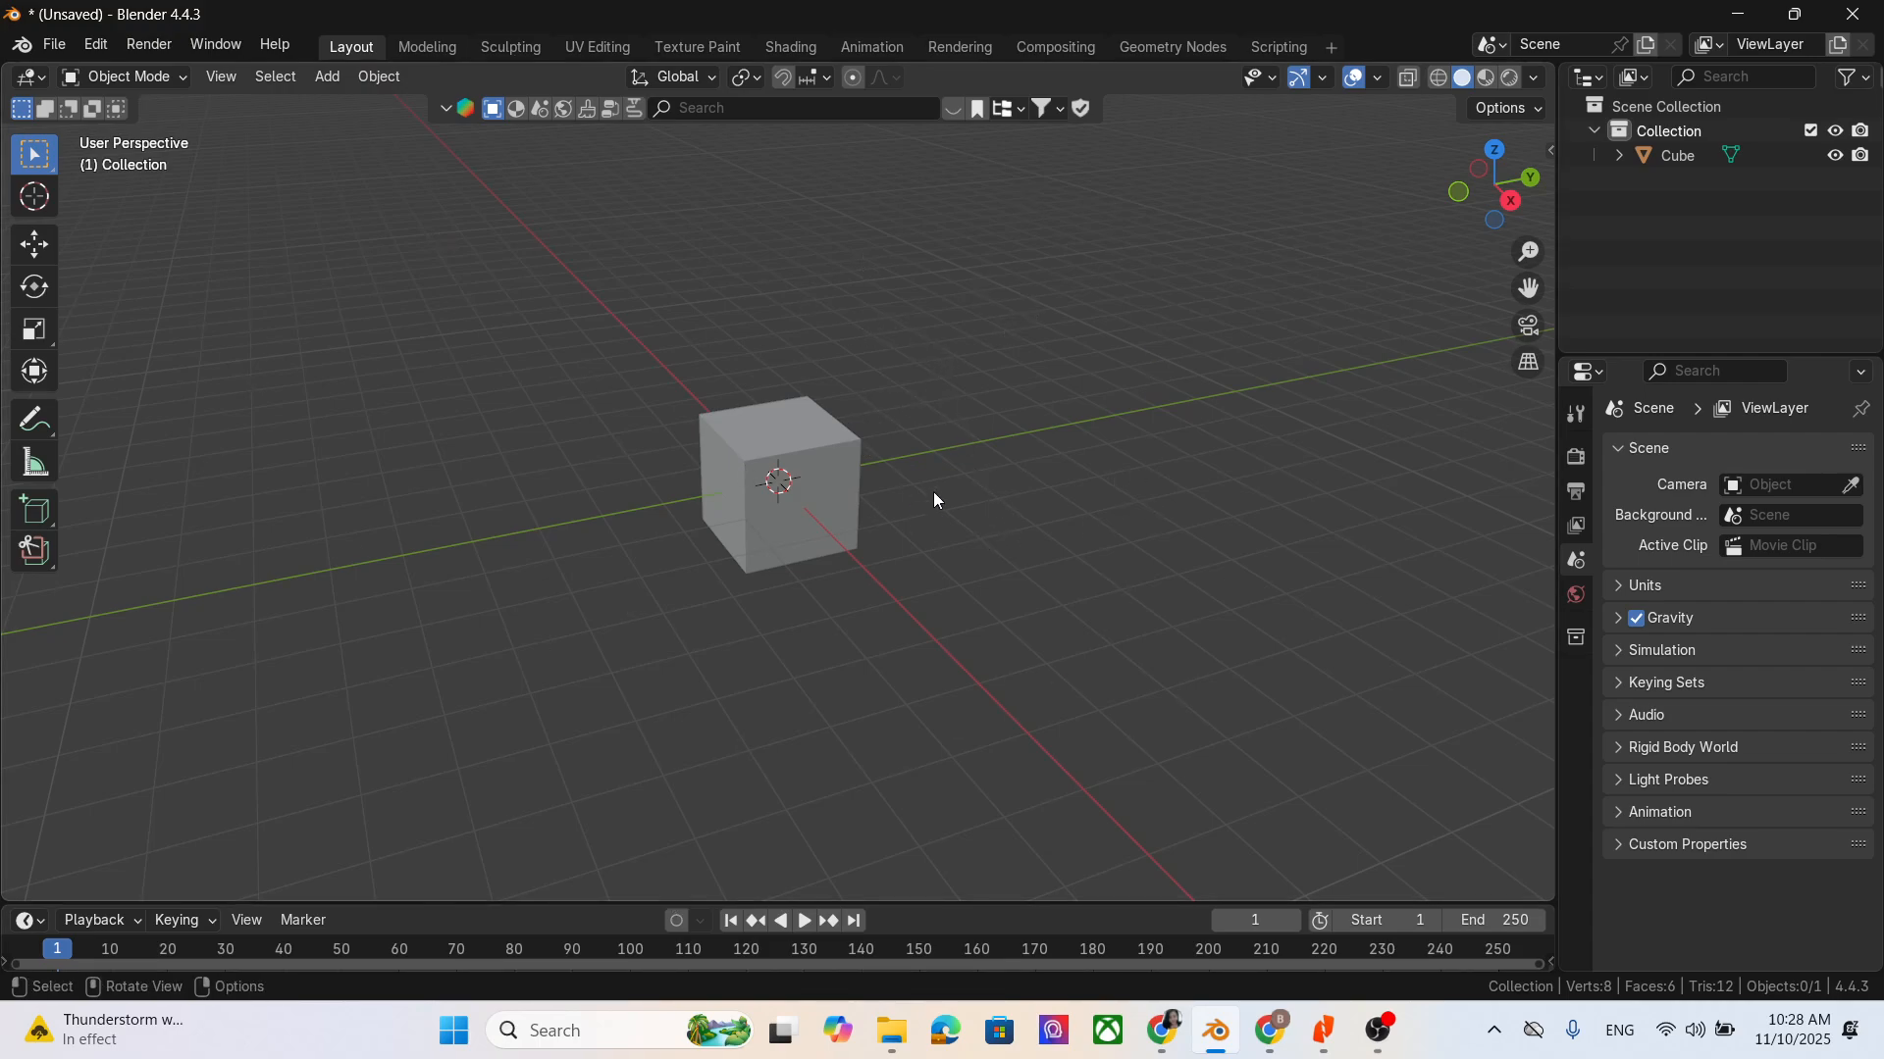
{"action": "left_click", "coordinate": [846, 514]}
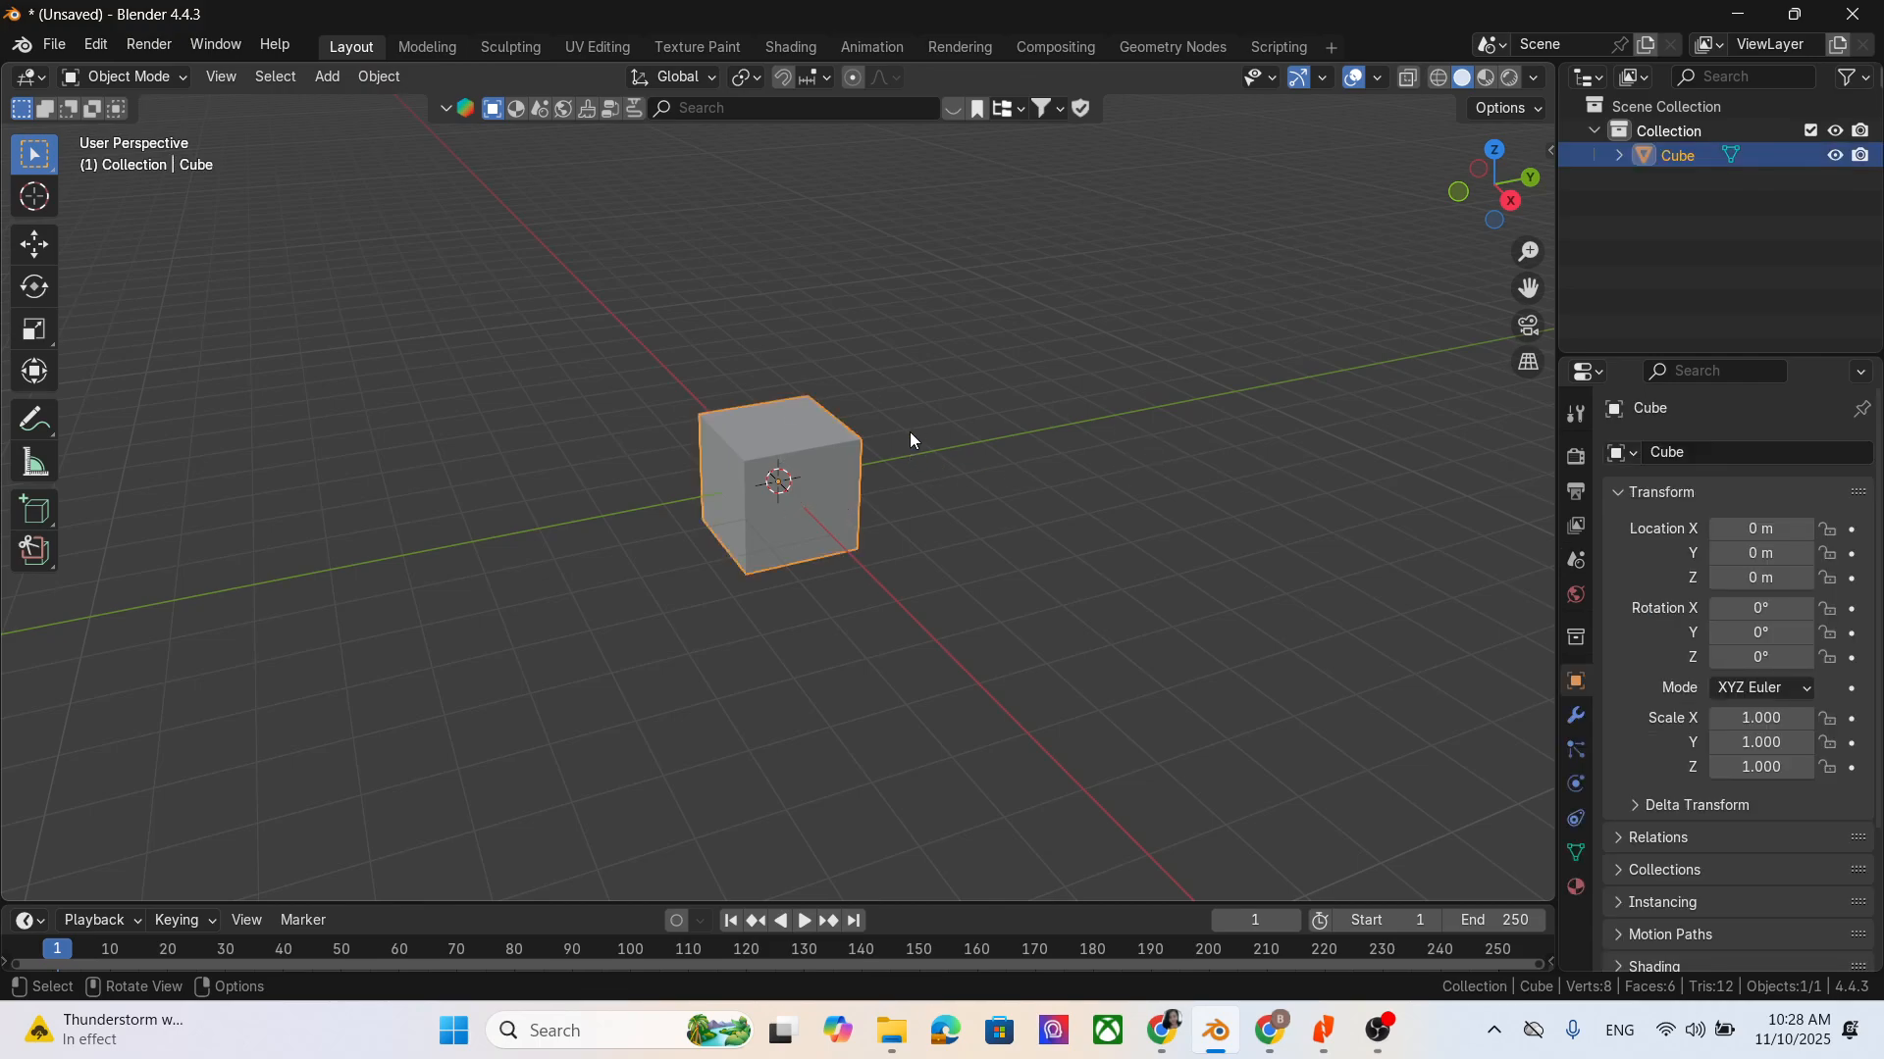
{"action": "key", "text": "Delete"}
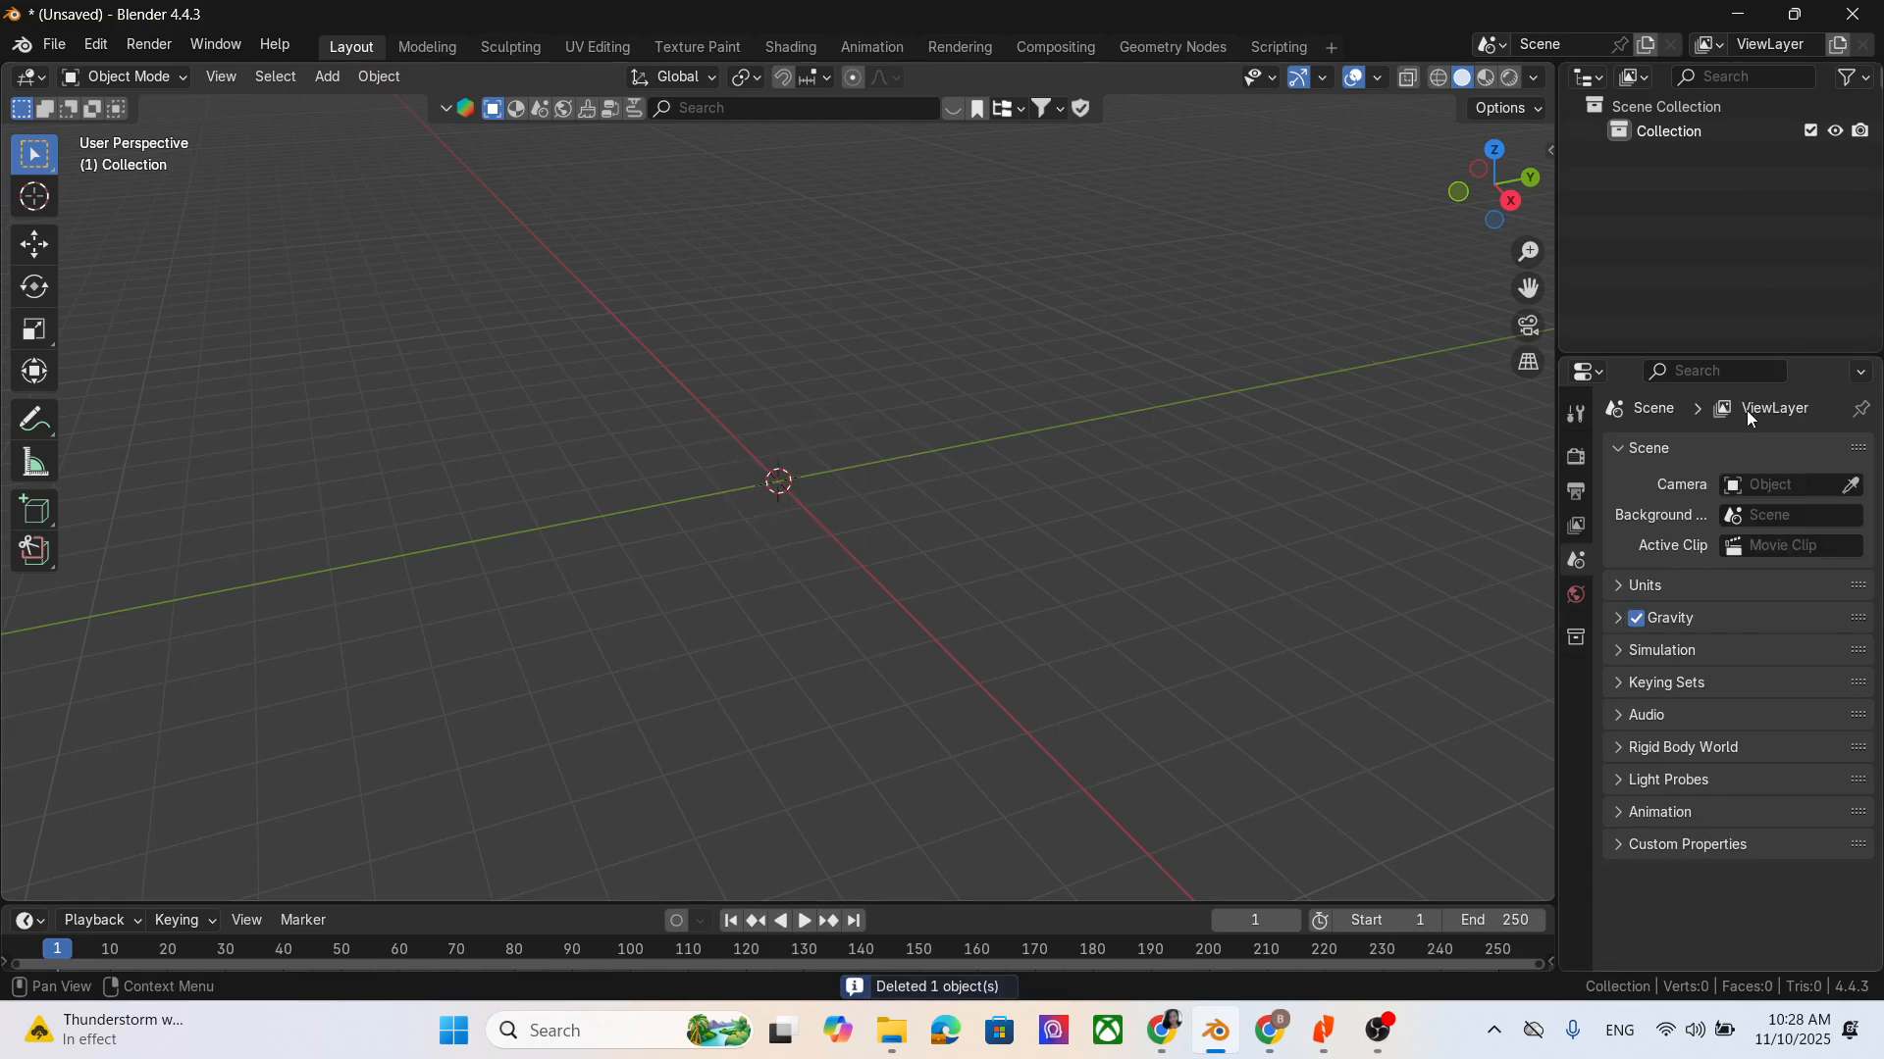
- Add a new cube mesh at the world origin
{"action": "left_click", "coordinate": [147, 79]}
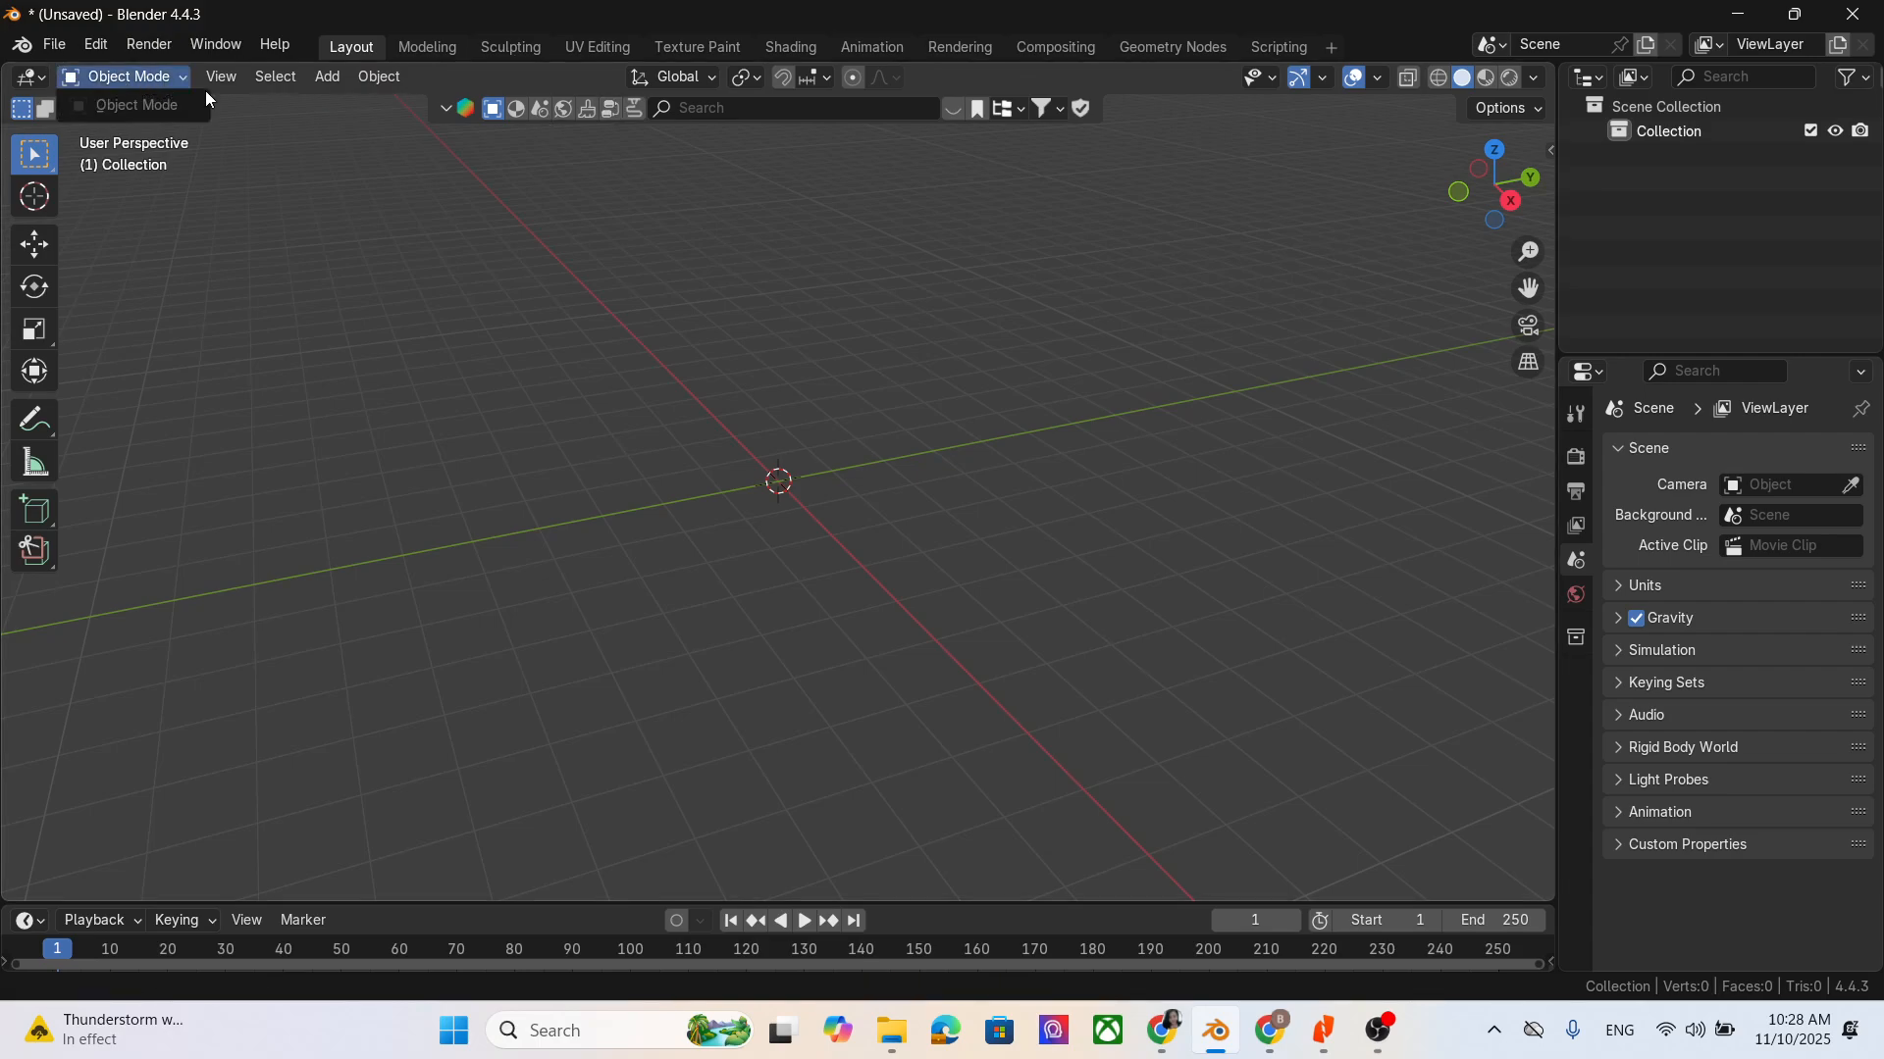
{"action": "left_click", "coordinate": [309, 85]}
{"action": "mouse_move", "coordinate": [356, 102]}
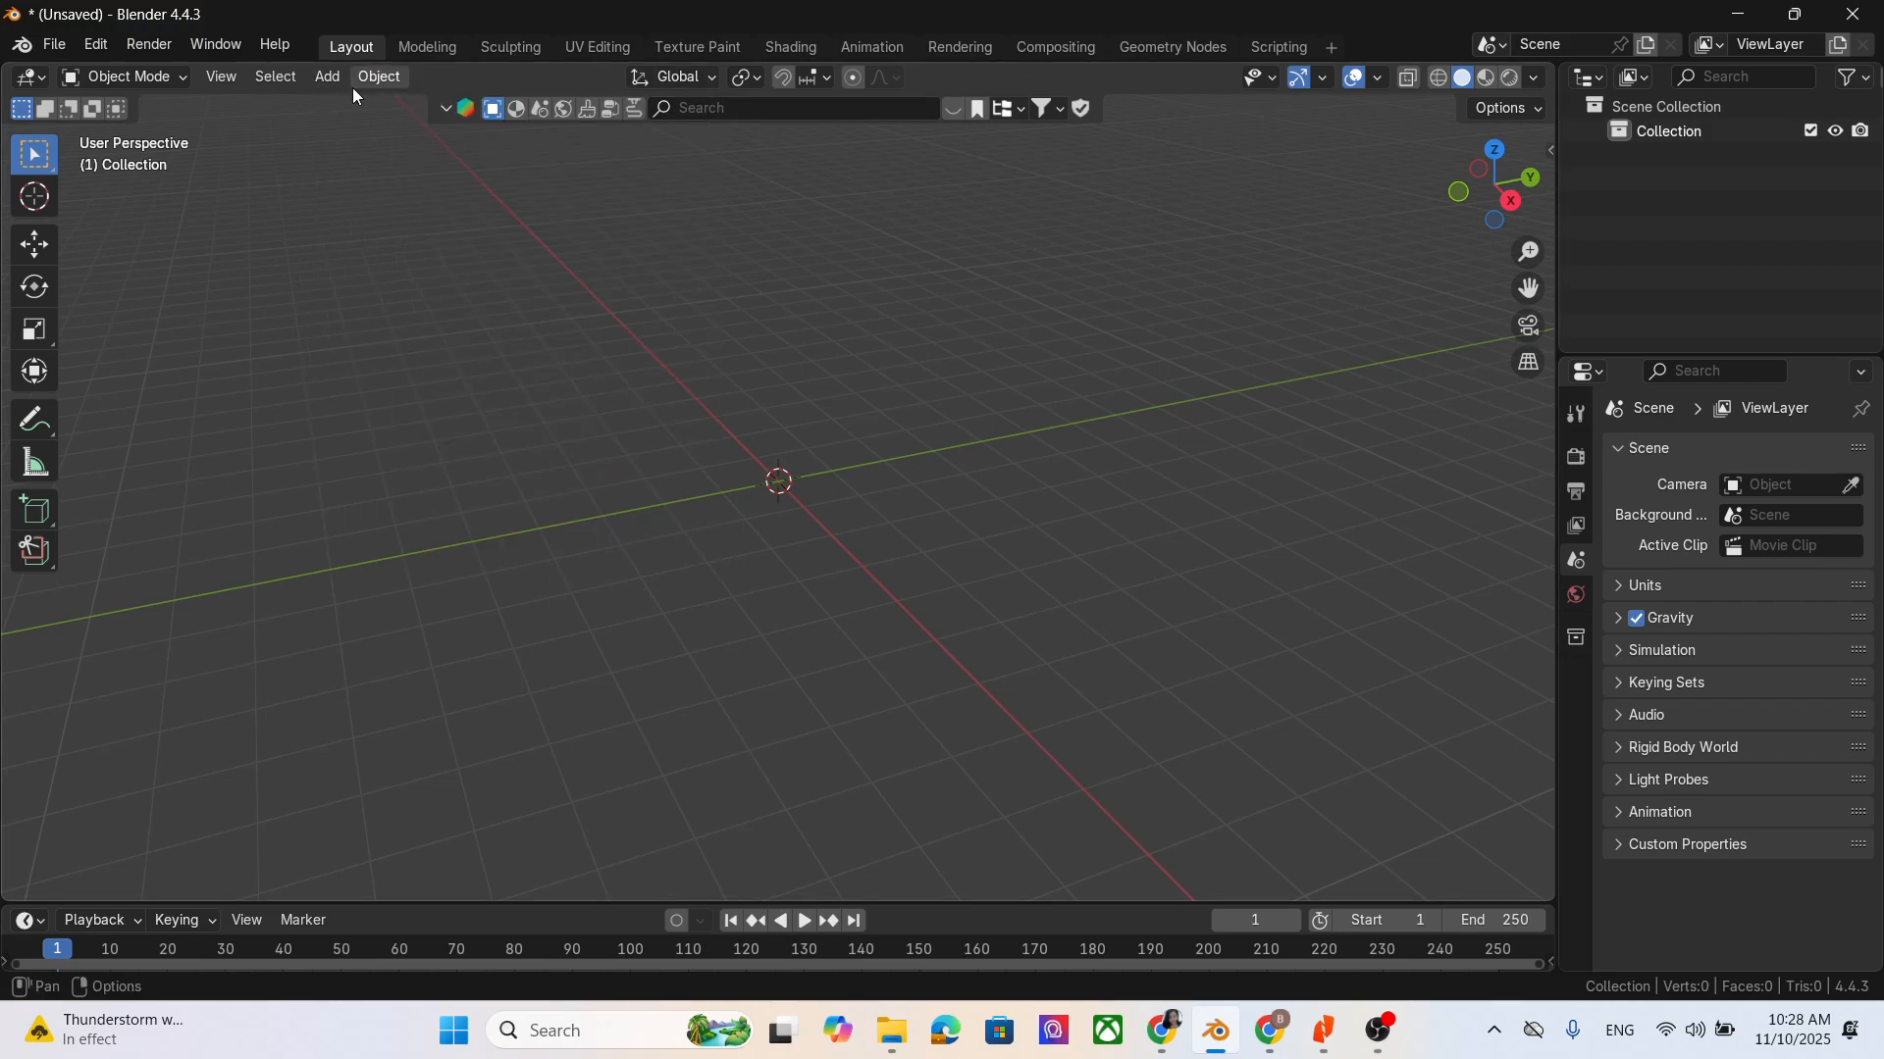
{"action": "left_click", "coordinate": [333, 84]}
{"action": "left_click", "coordinate": [326, 85]}
{"action": "left_click", "coordinate": [328, 87]}
{"action": "mouse_move", "coordinate": [361, 106]}
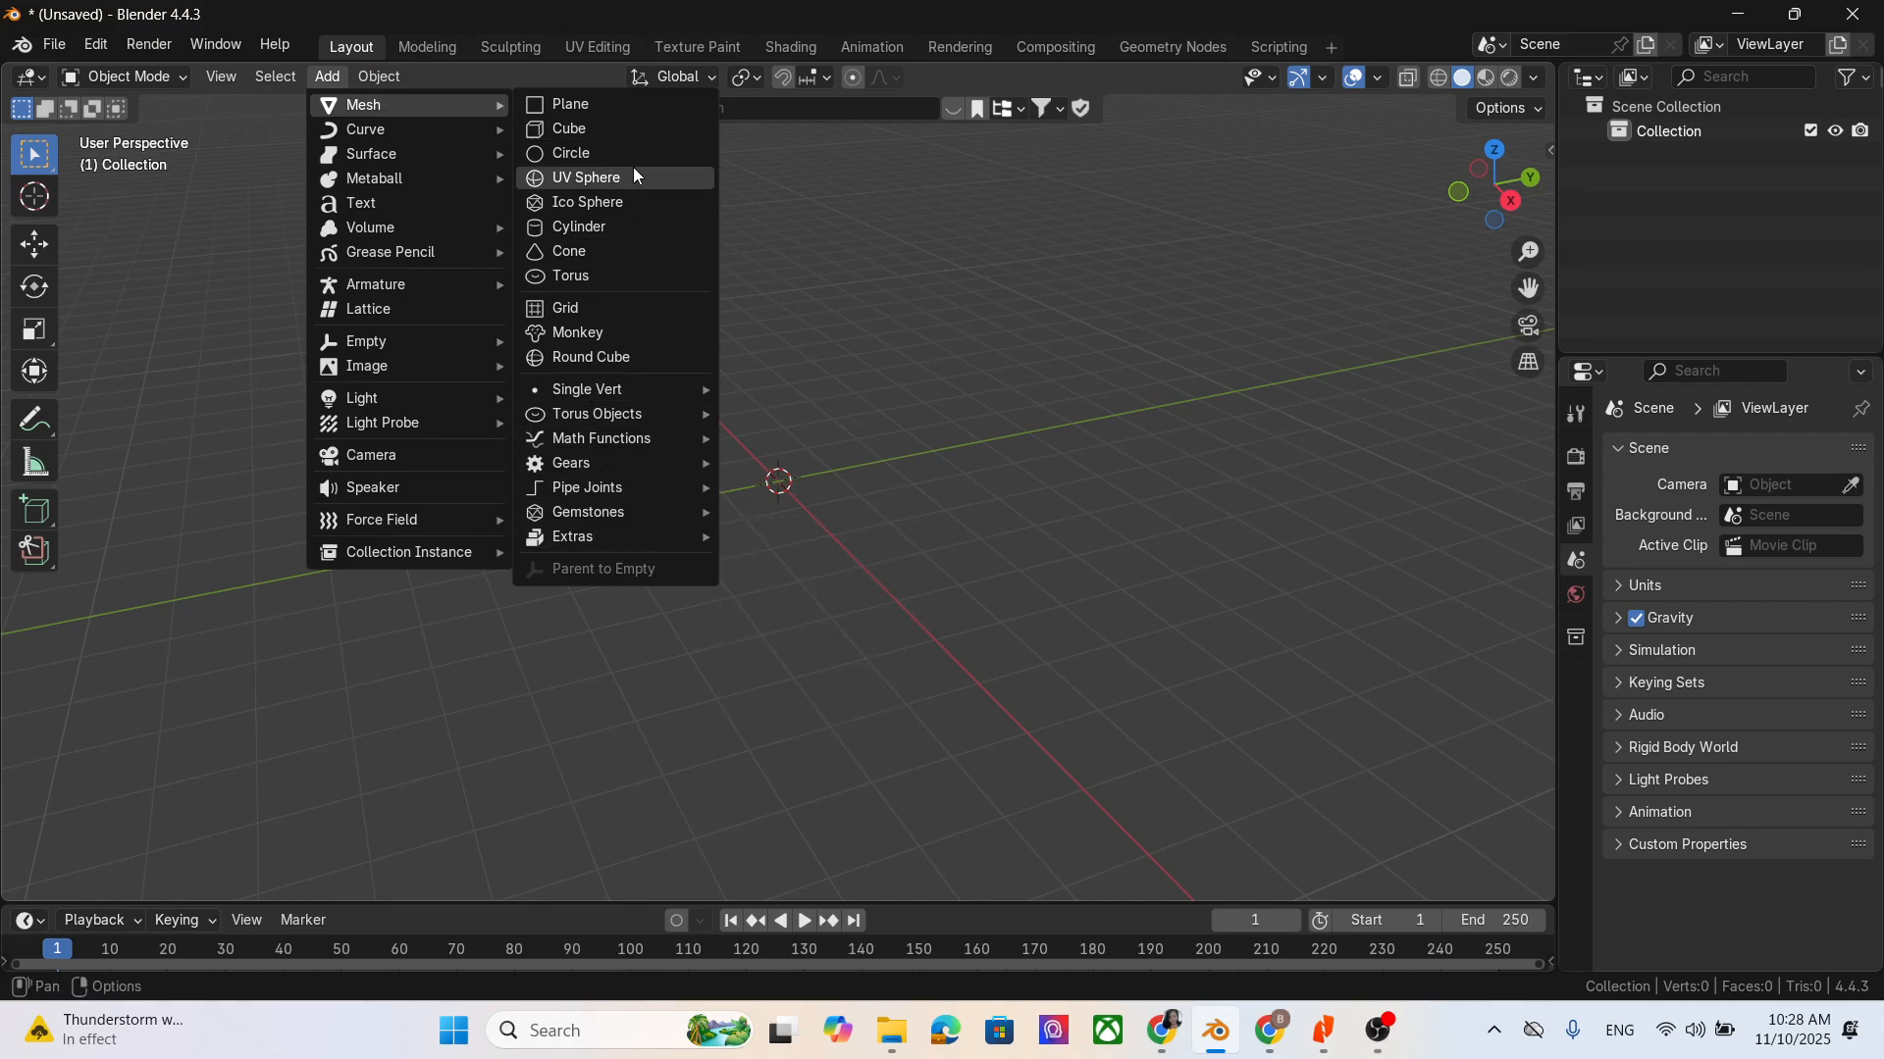
{"action": "left_click", "coordinate": [634, 128]}
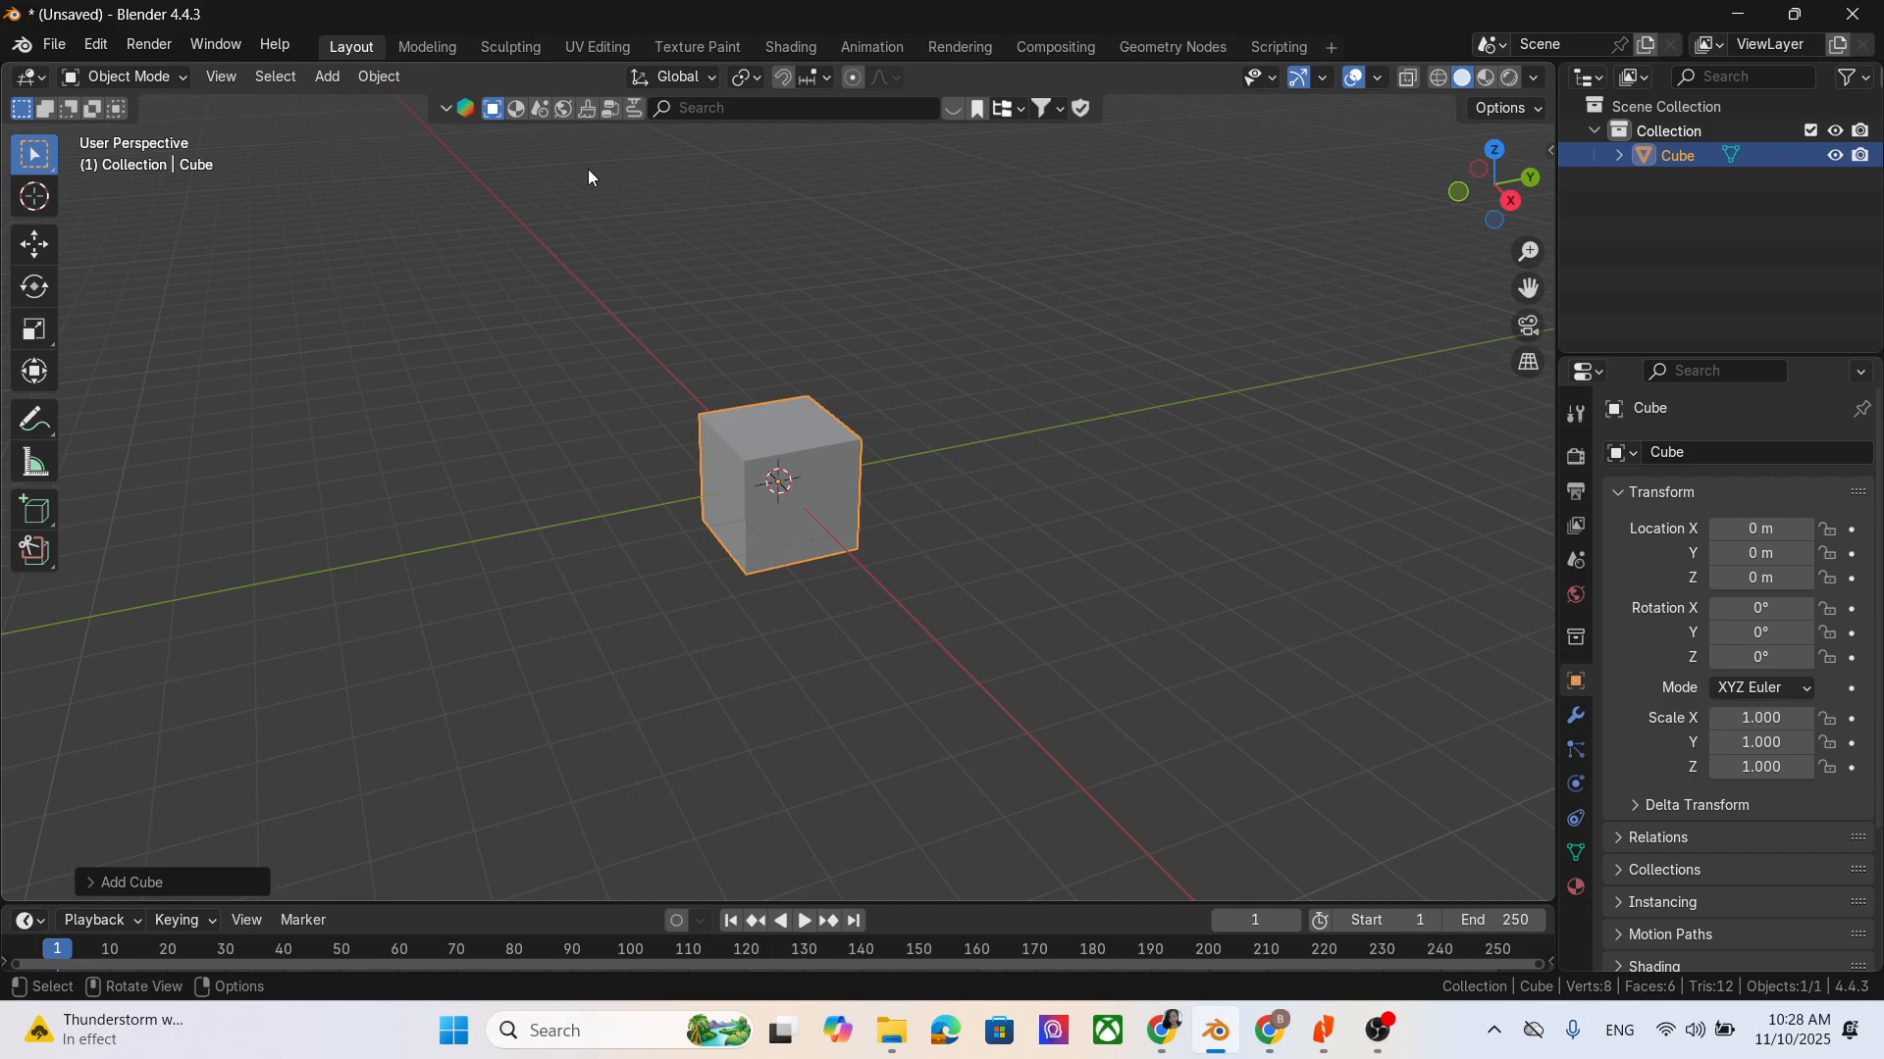
- Add a UV sphere mesh at the world origin
{"action": "left_click", "coordinate": [338, 79]}
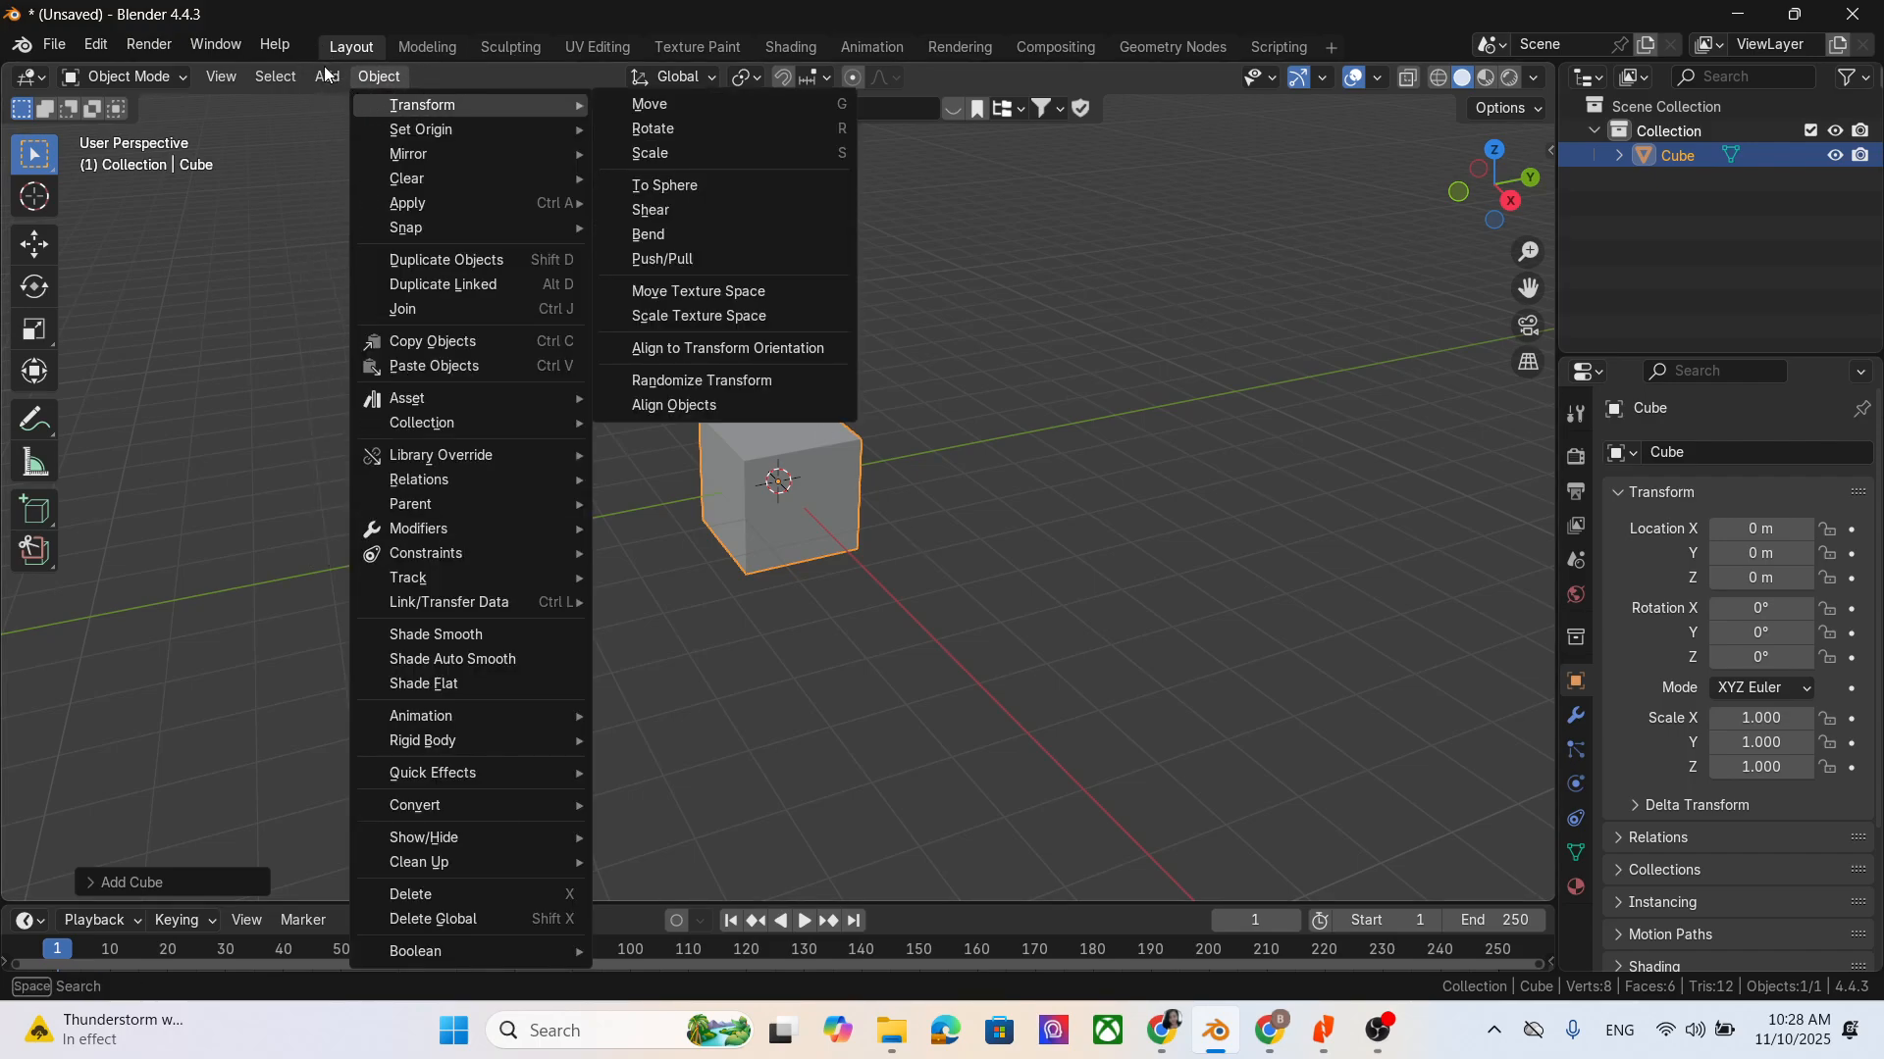
{"action": "mouse_move", "coordinate": [327, 75]}
{"action": "mouse_move", "coordinate": [363, 105]}
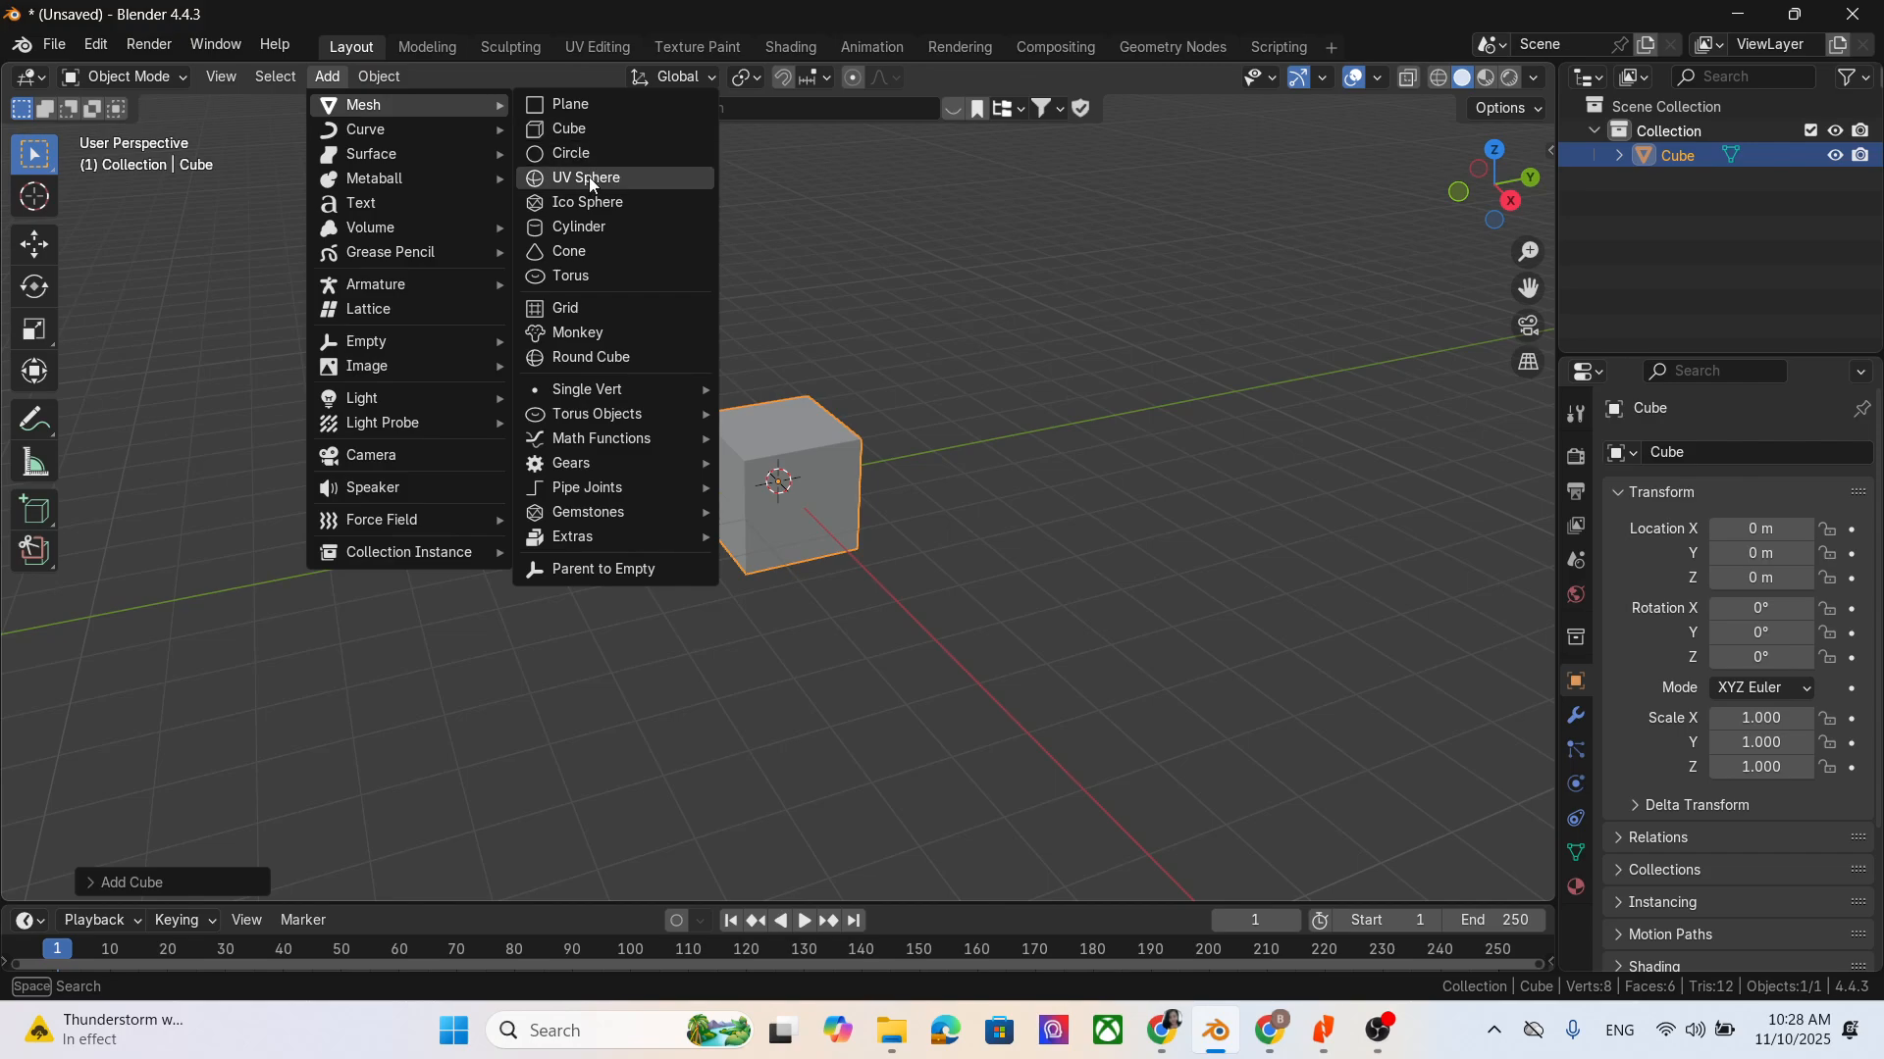
{"action": "left_click", "coordinate": [588, 179]}
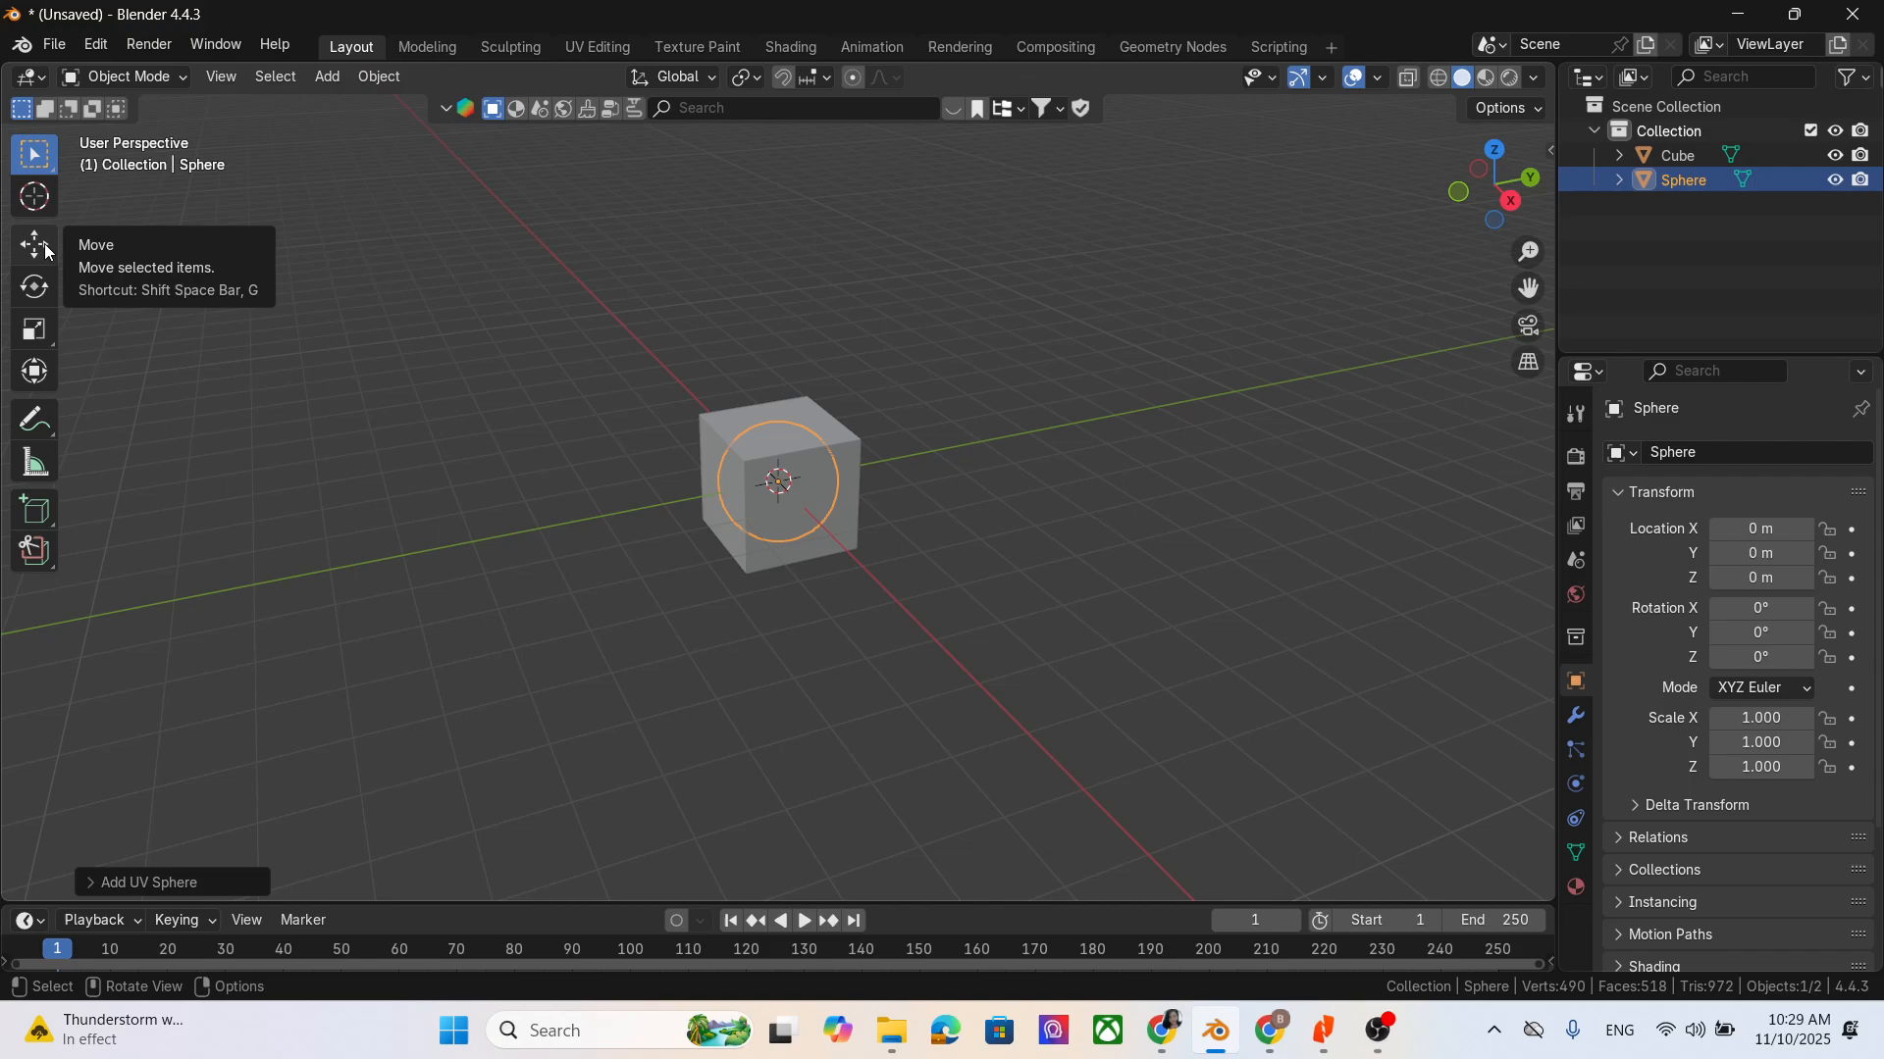
{"action": "left_click", "coordinate": [803, 505]}
{"action": "key", "text": "g"}
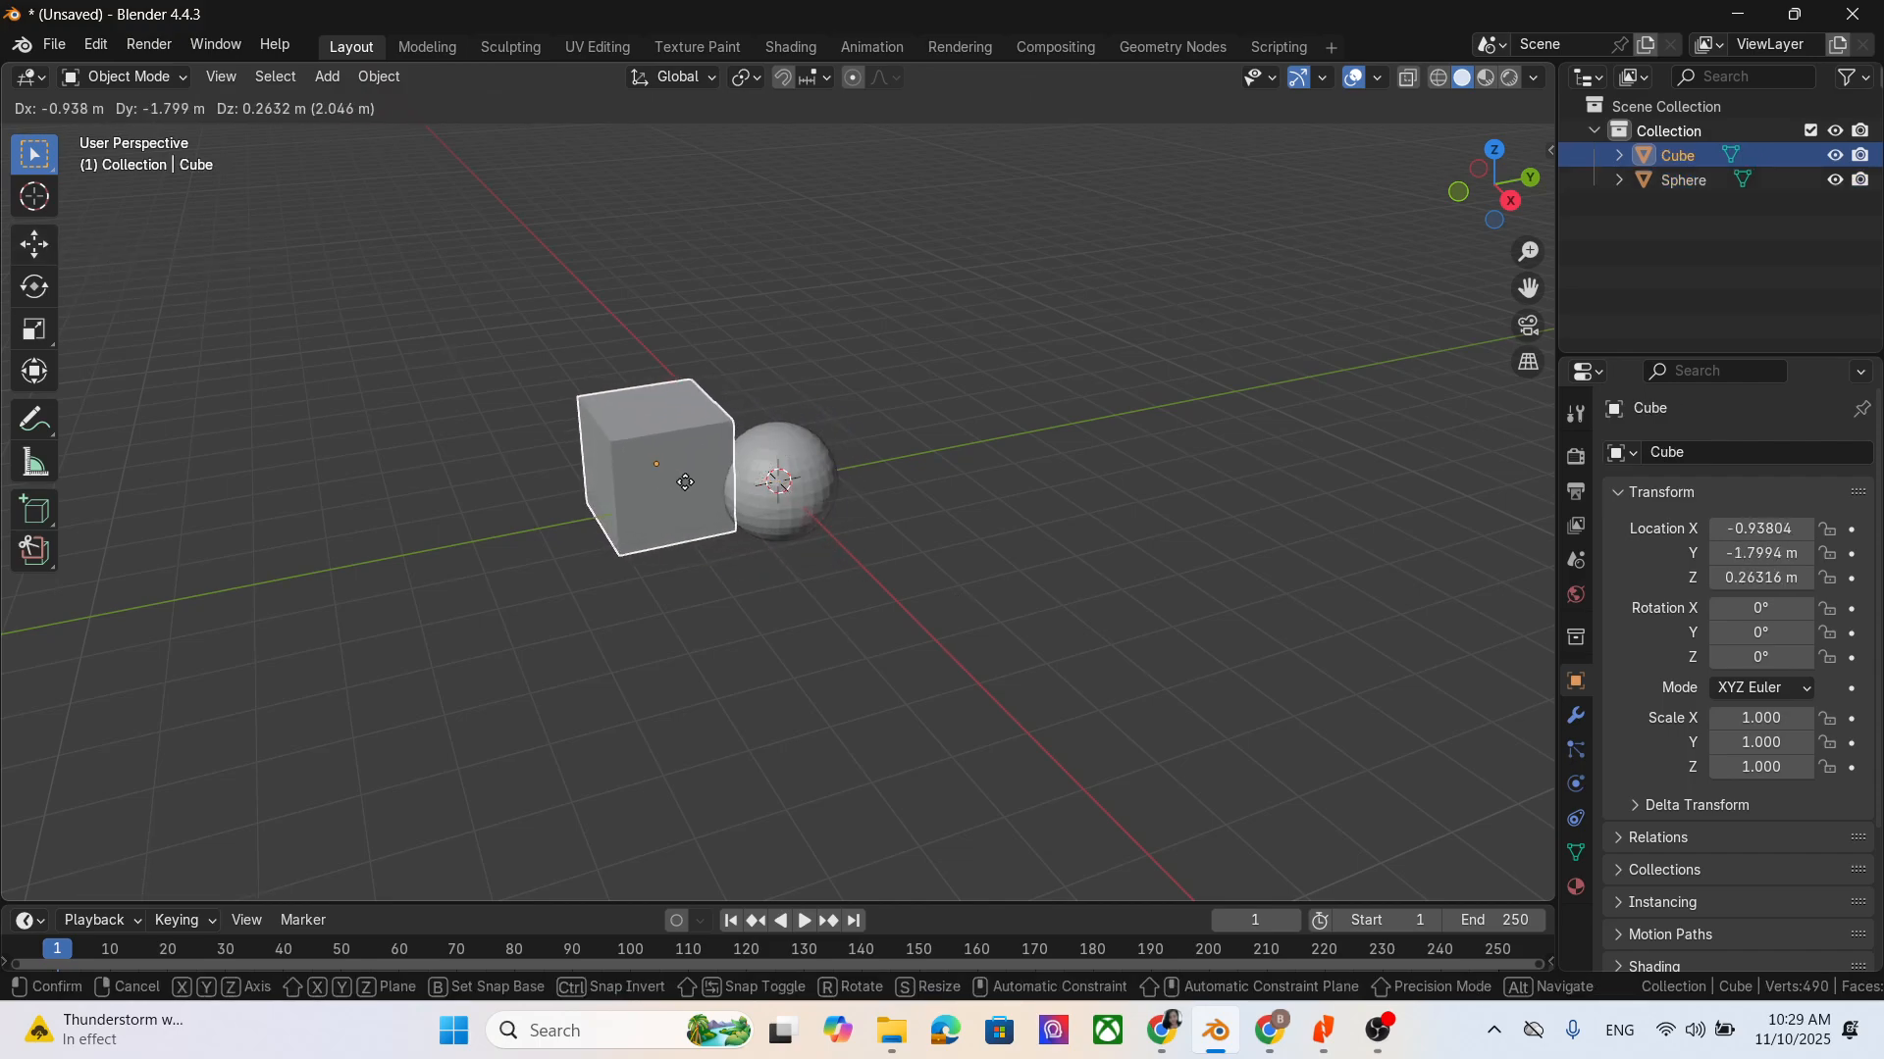
{"action": "key", "text": "Escape"}
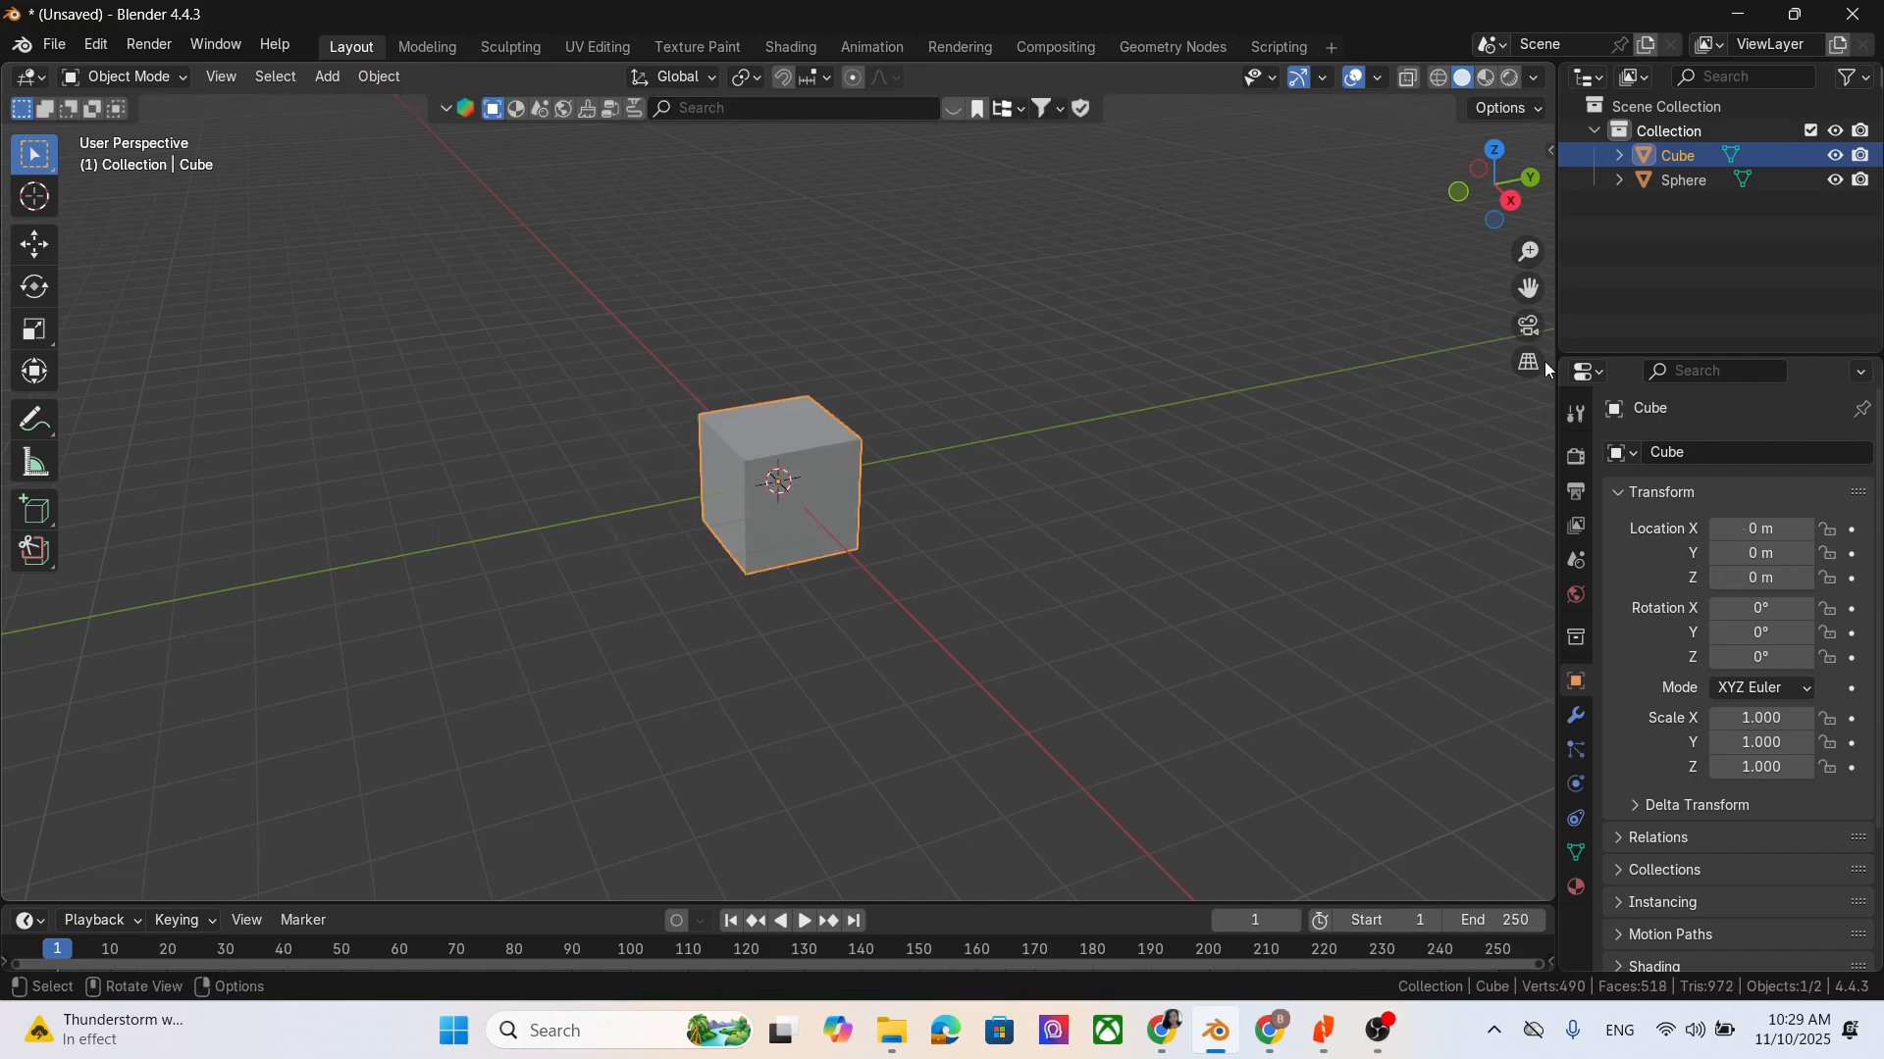
- Move the sphere out of the cube to about X 1.38 m, Y 3.31 m, Z 0.67 m, adjusting it along the Y axis
{"action": "left_click", "coordinate": [1685, 180]}
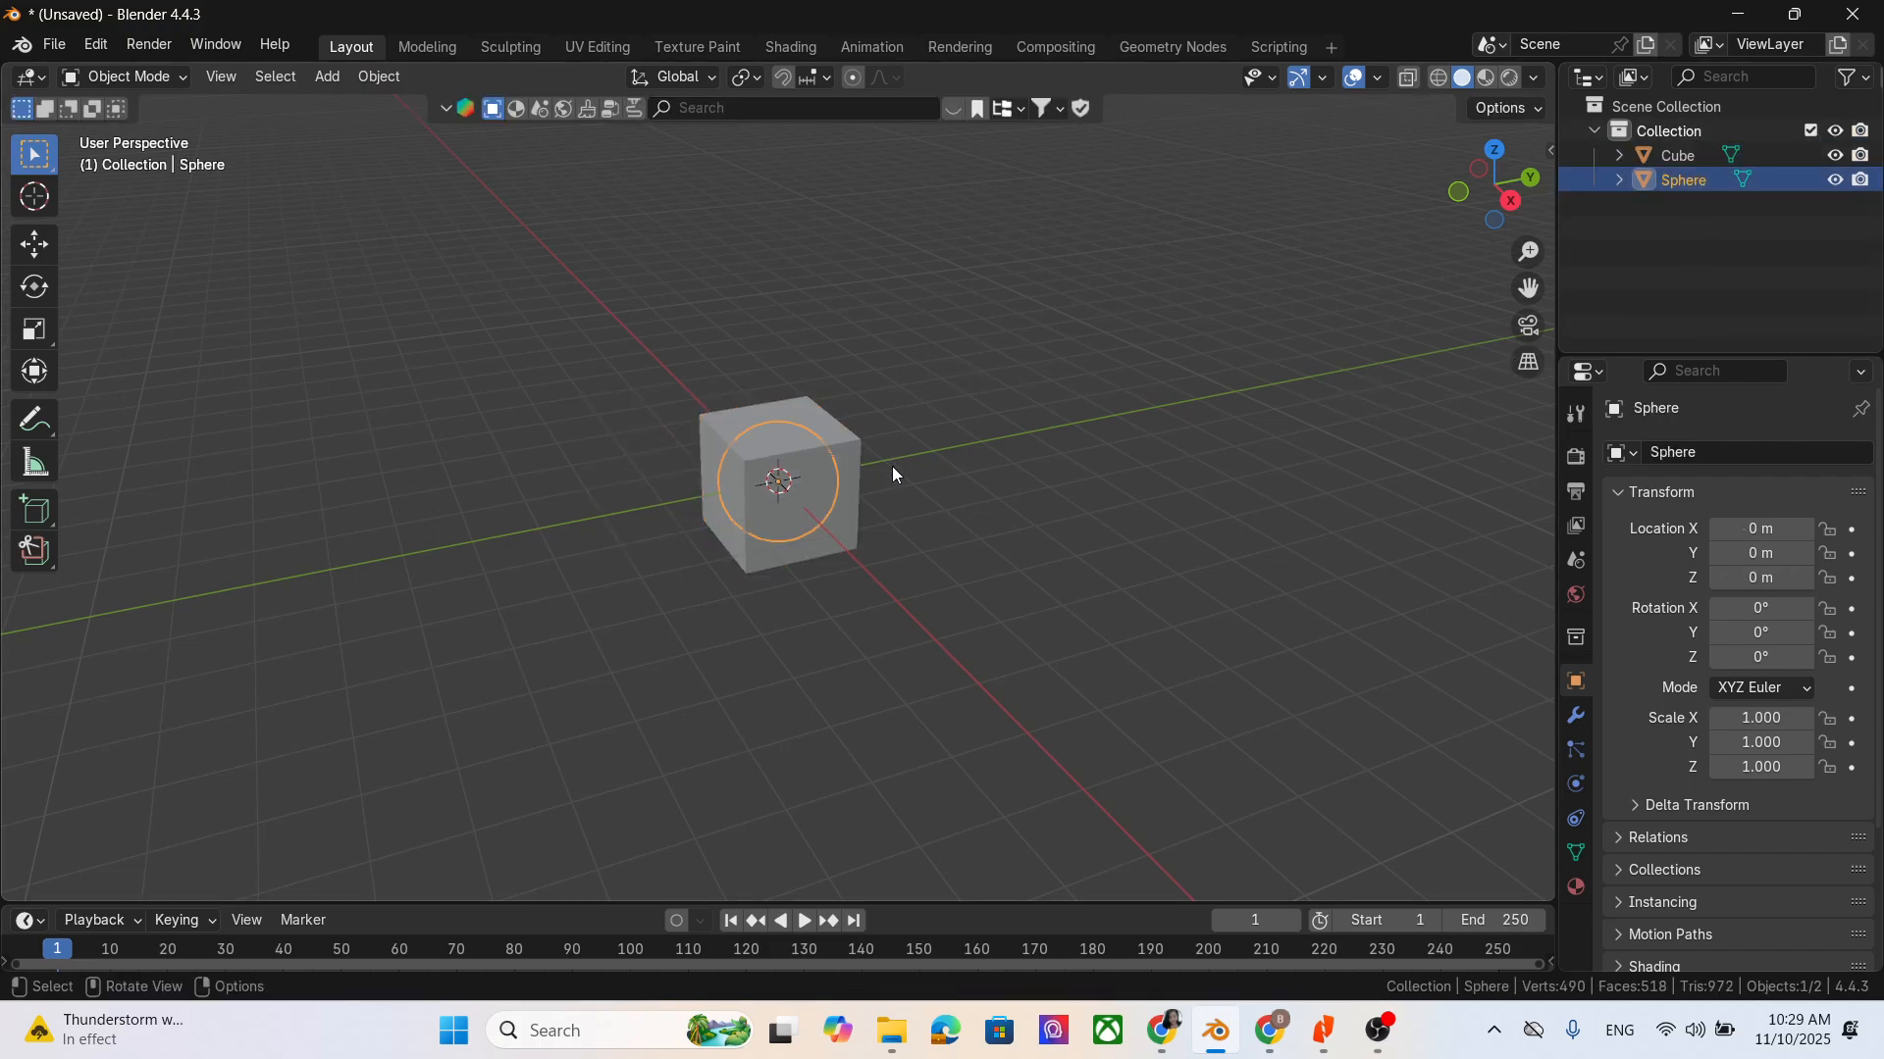
{"action": "key", "text": "g"}
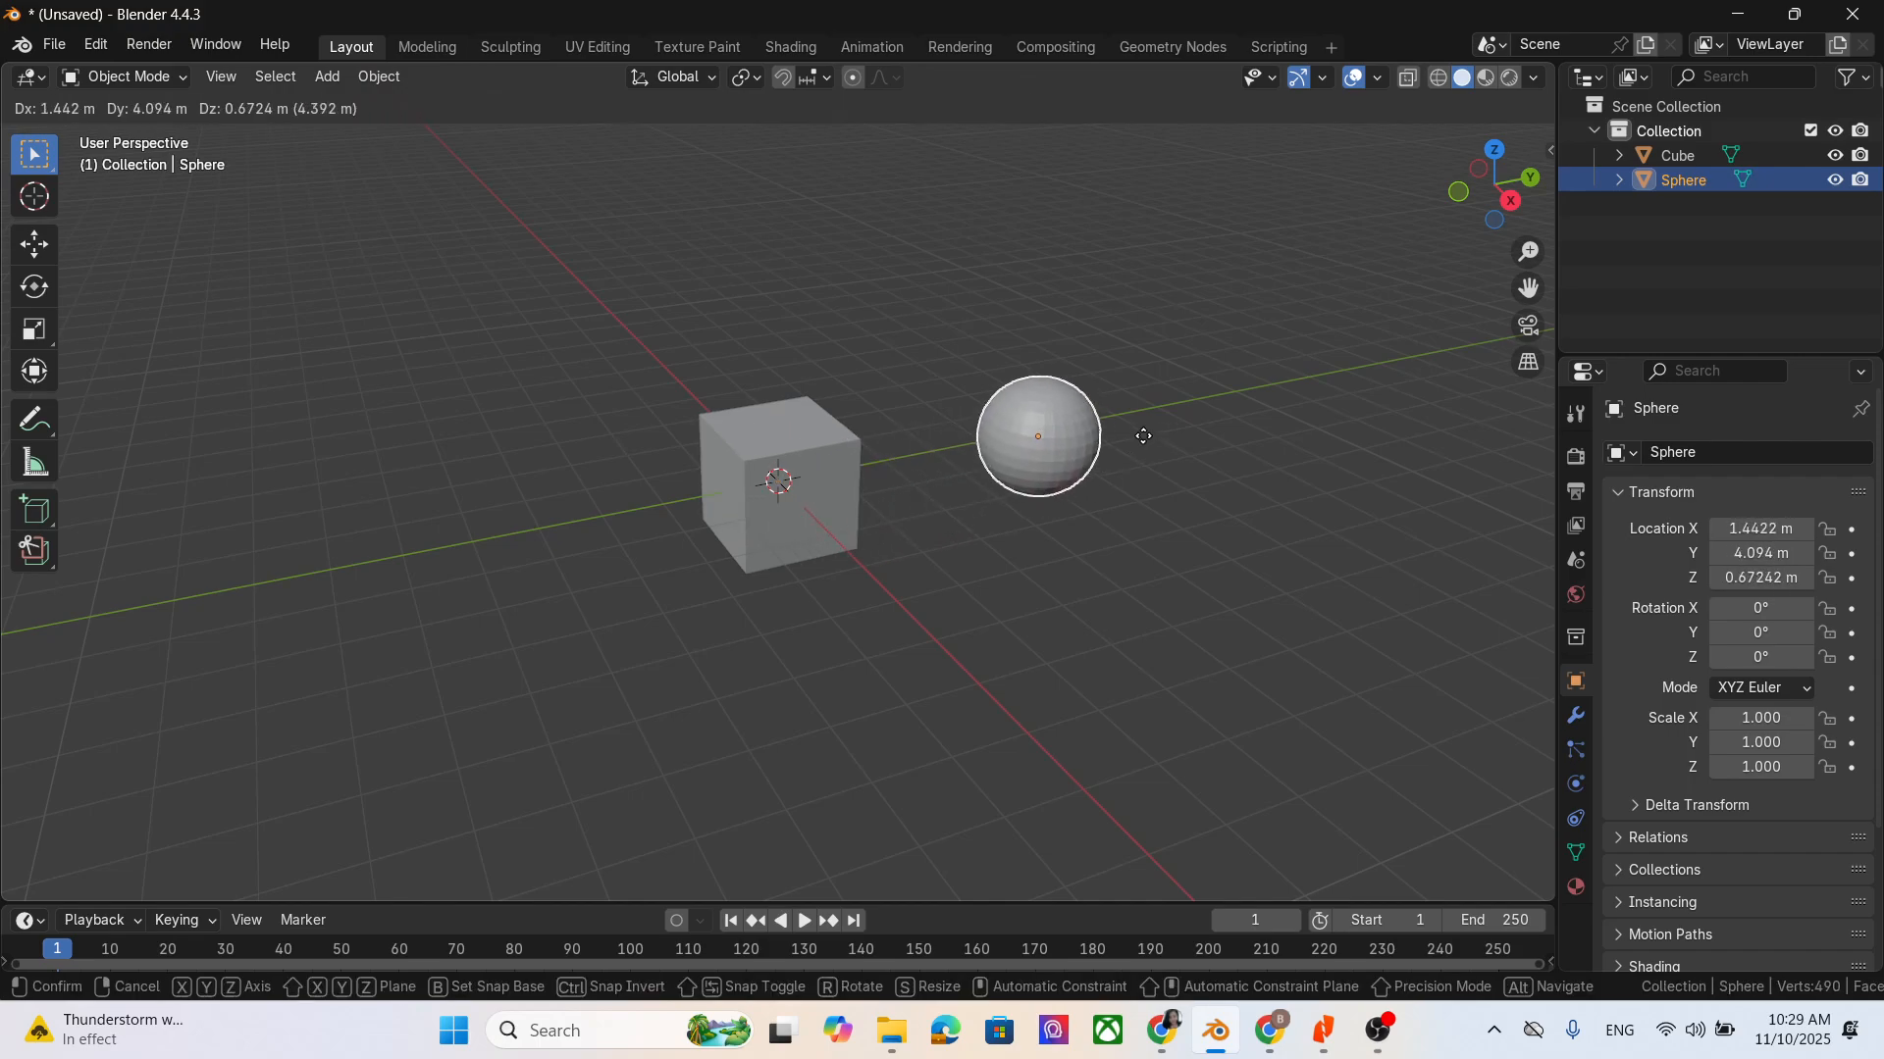
{"action": "left_click", "coordinate": [1135, 434]}
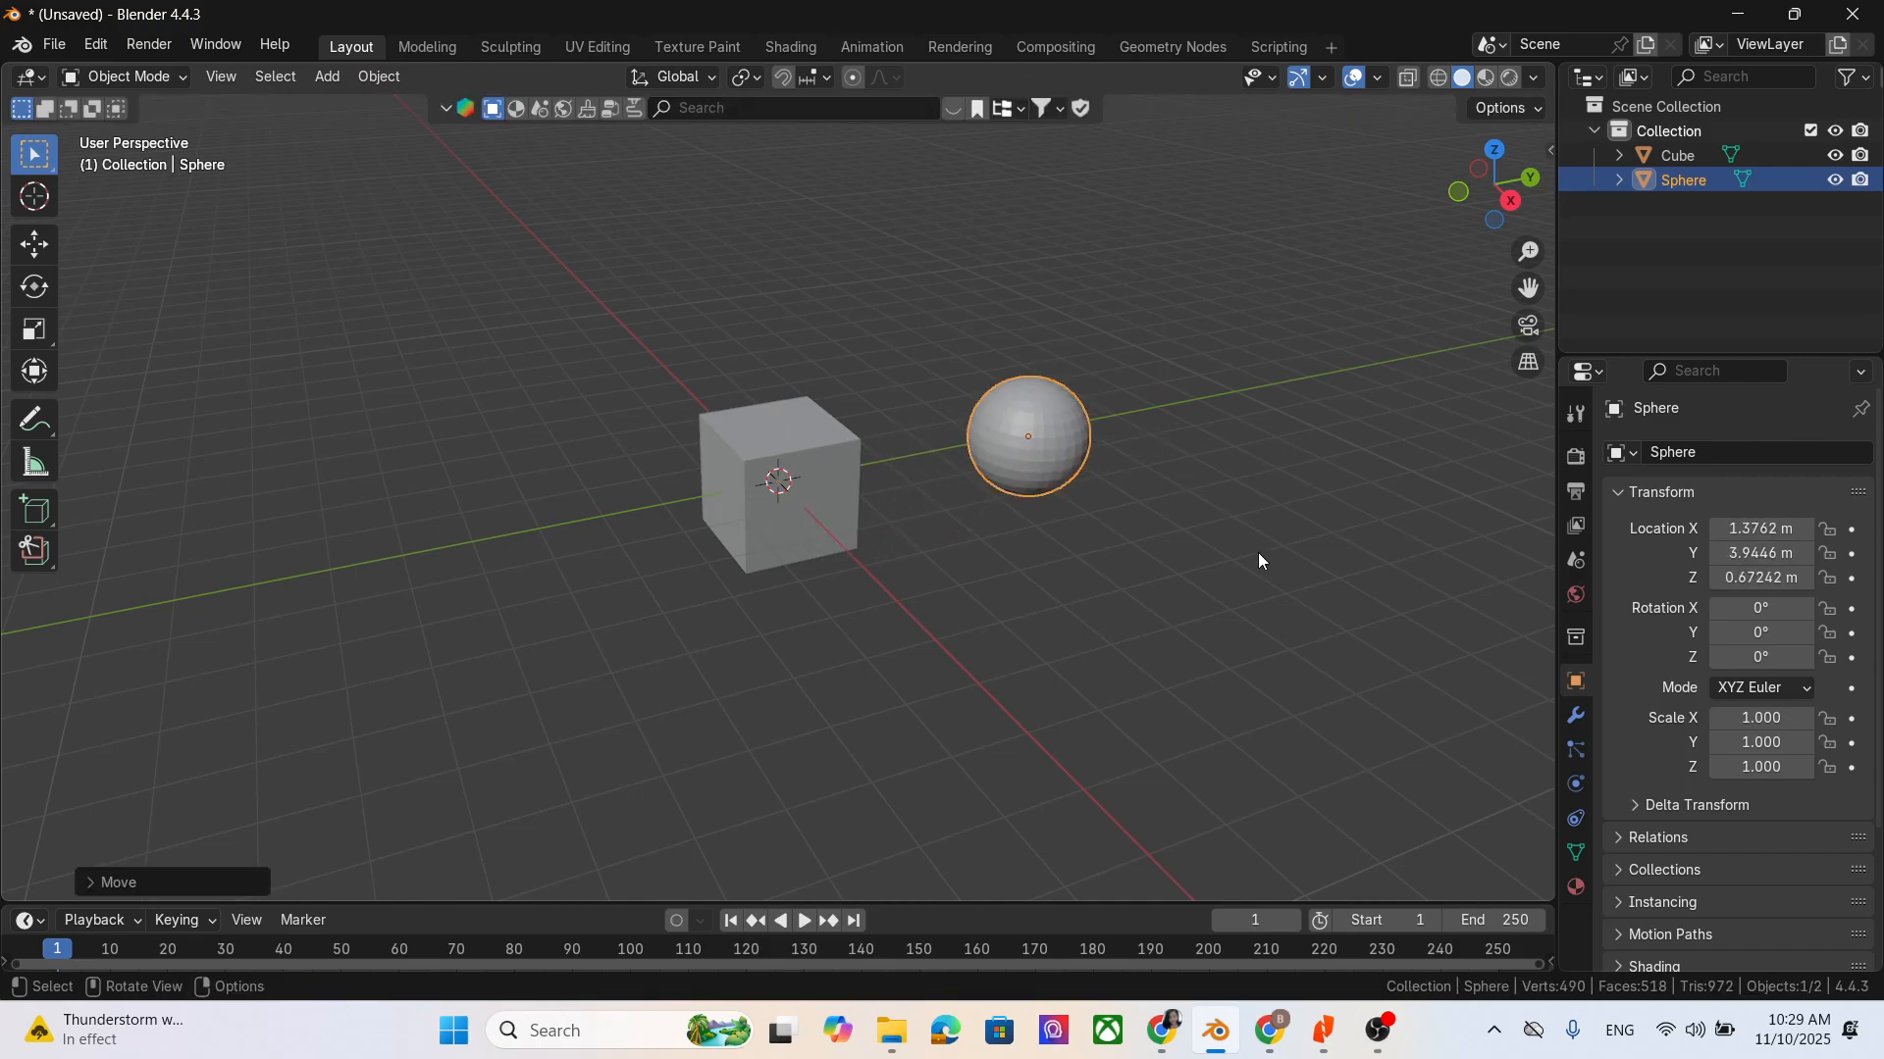
{"action": "left_click", "coordinate": [35, 244]}
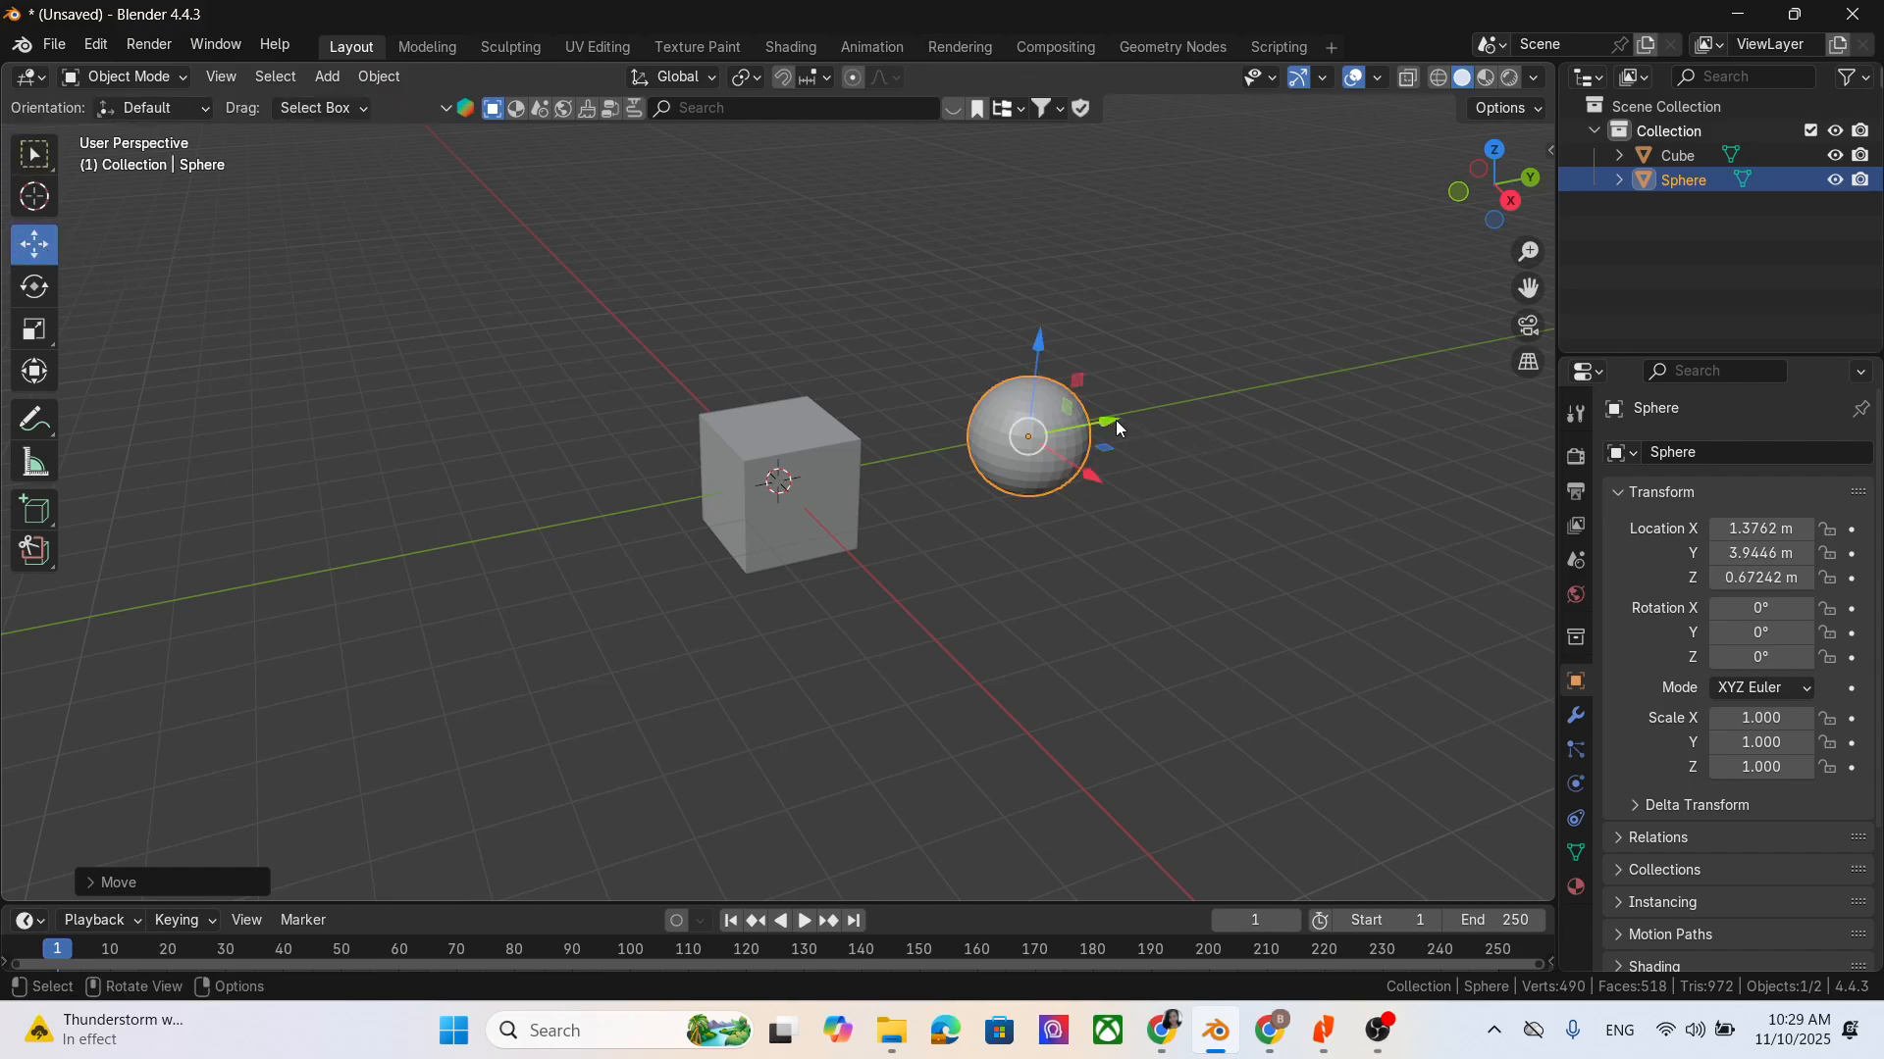
{"action": "left_click_drag", "start_coordinate": [1115, 420], "coordinate": [1079, 433]}
{"action": "middle_click_drag", "start_coordinate": [1050, 624], "coordinate": [991, 624]}
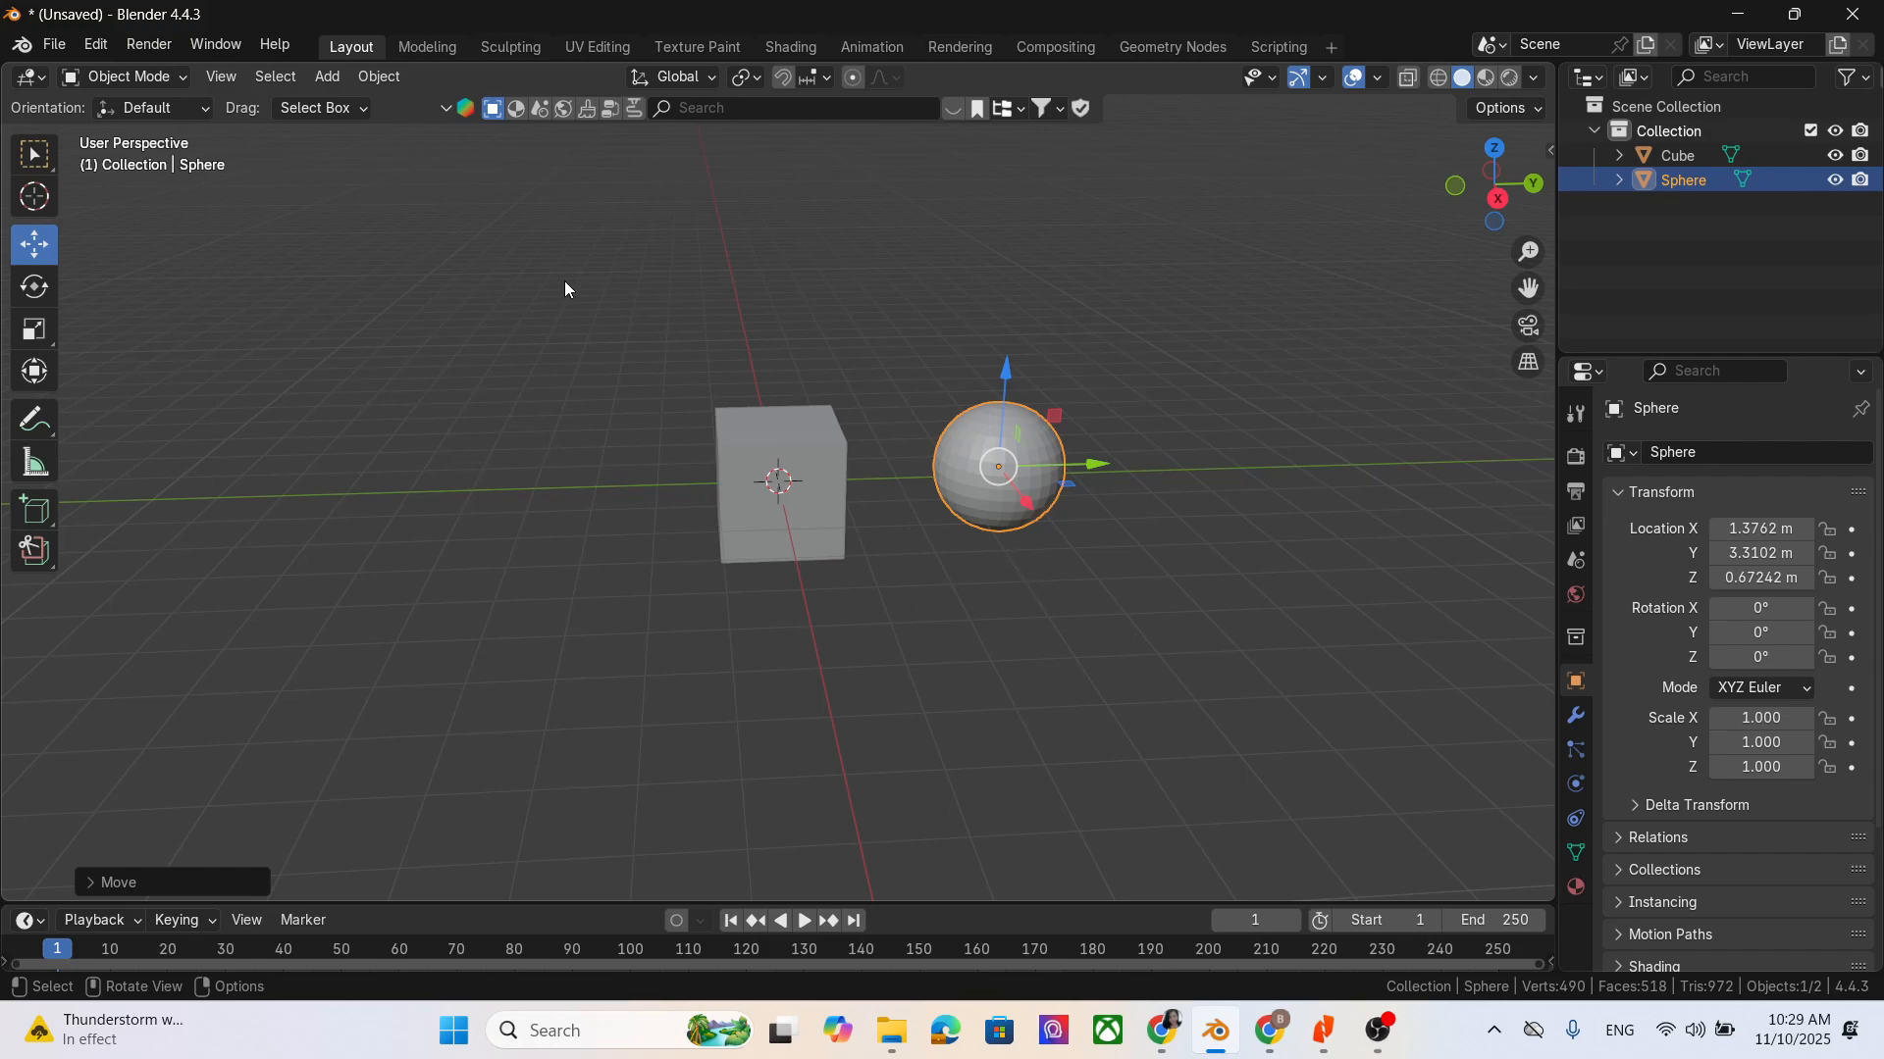
{"action": "left_click", "coordinate": [1676, 156]}
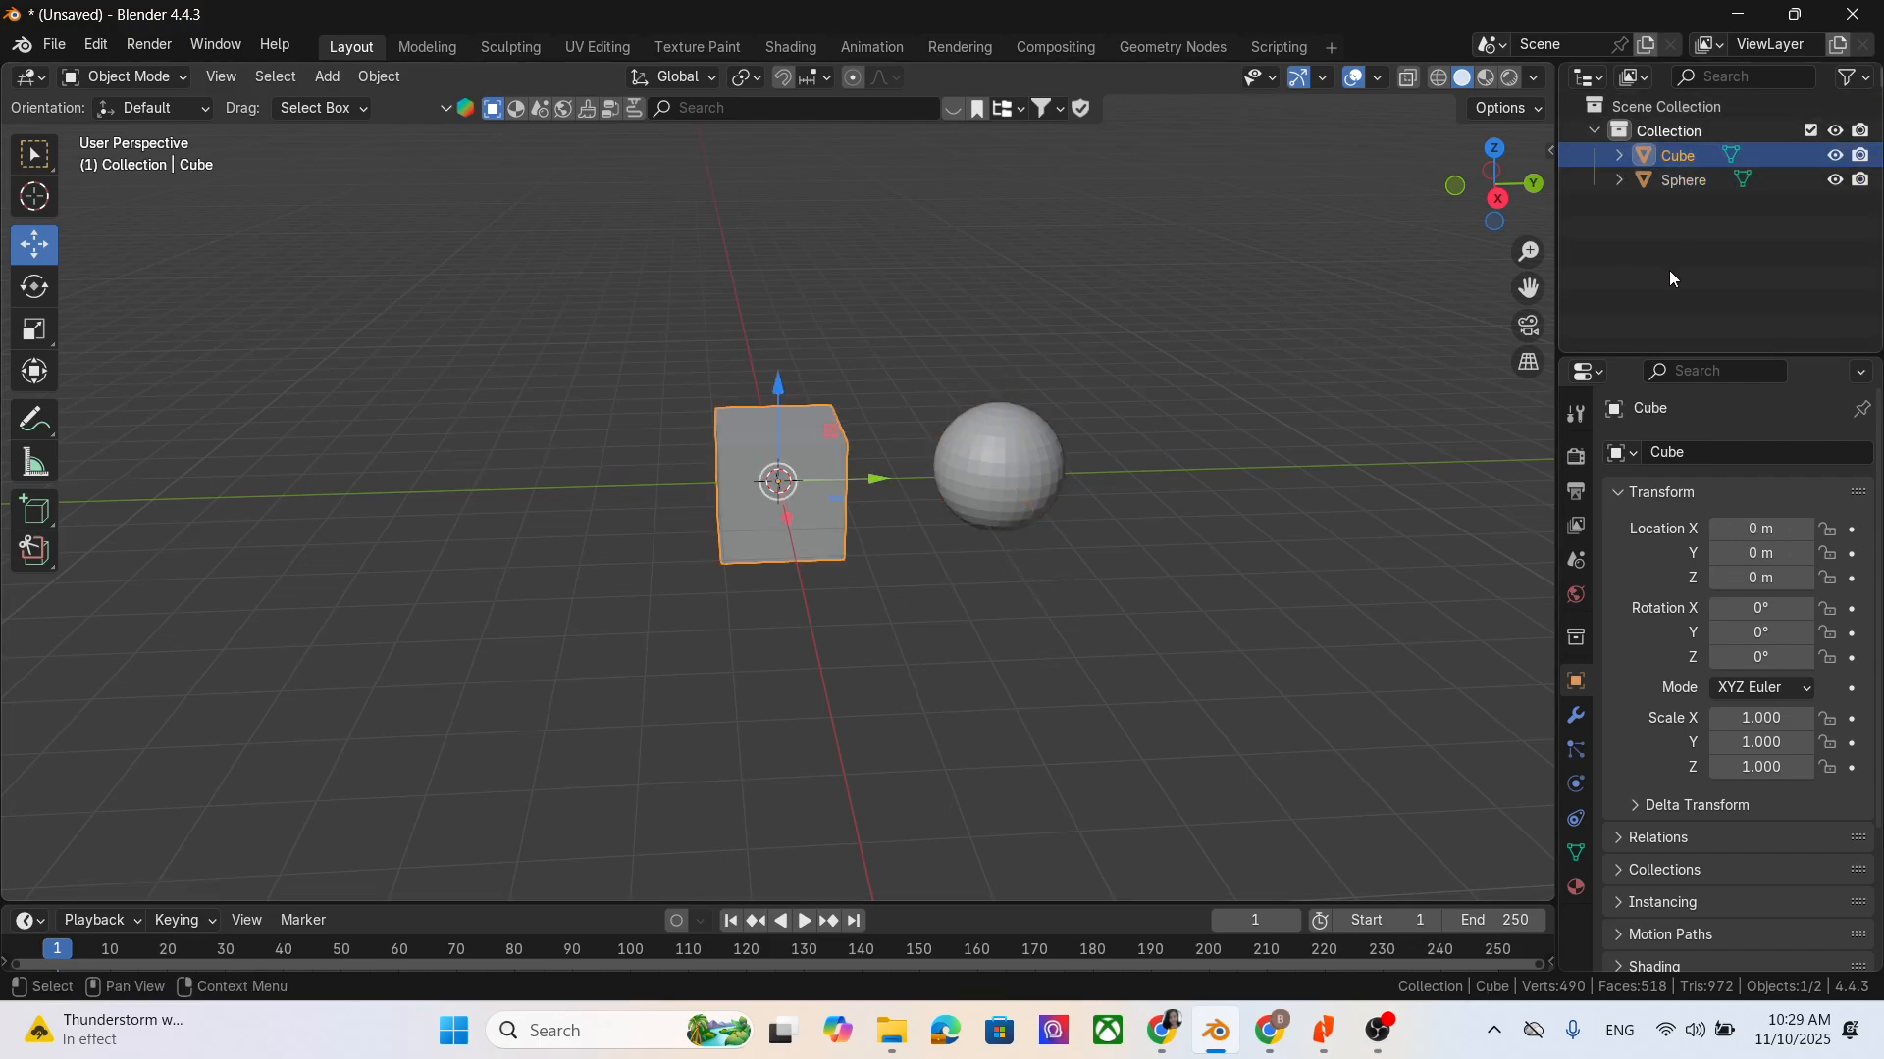
{"action": "left_click", "coordinate": [1701, 182]}
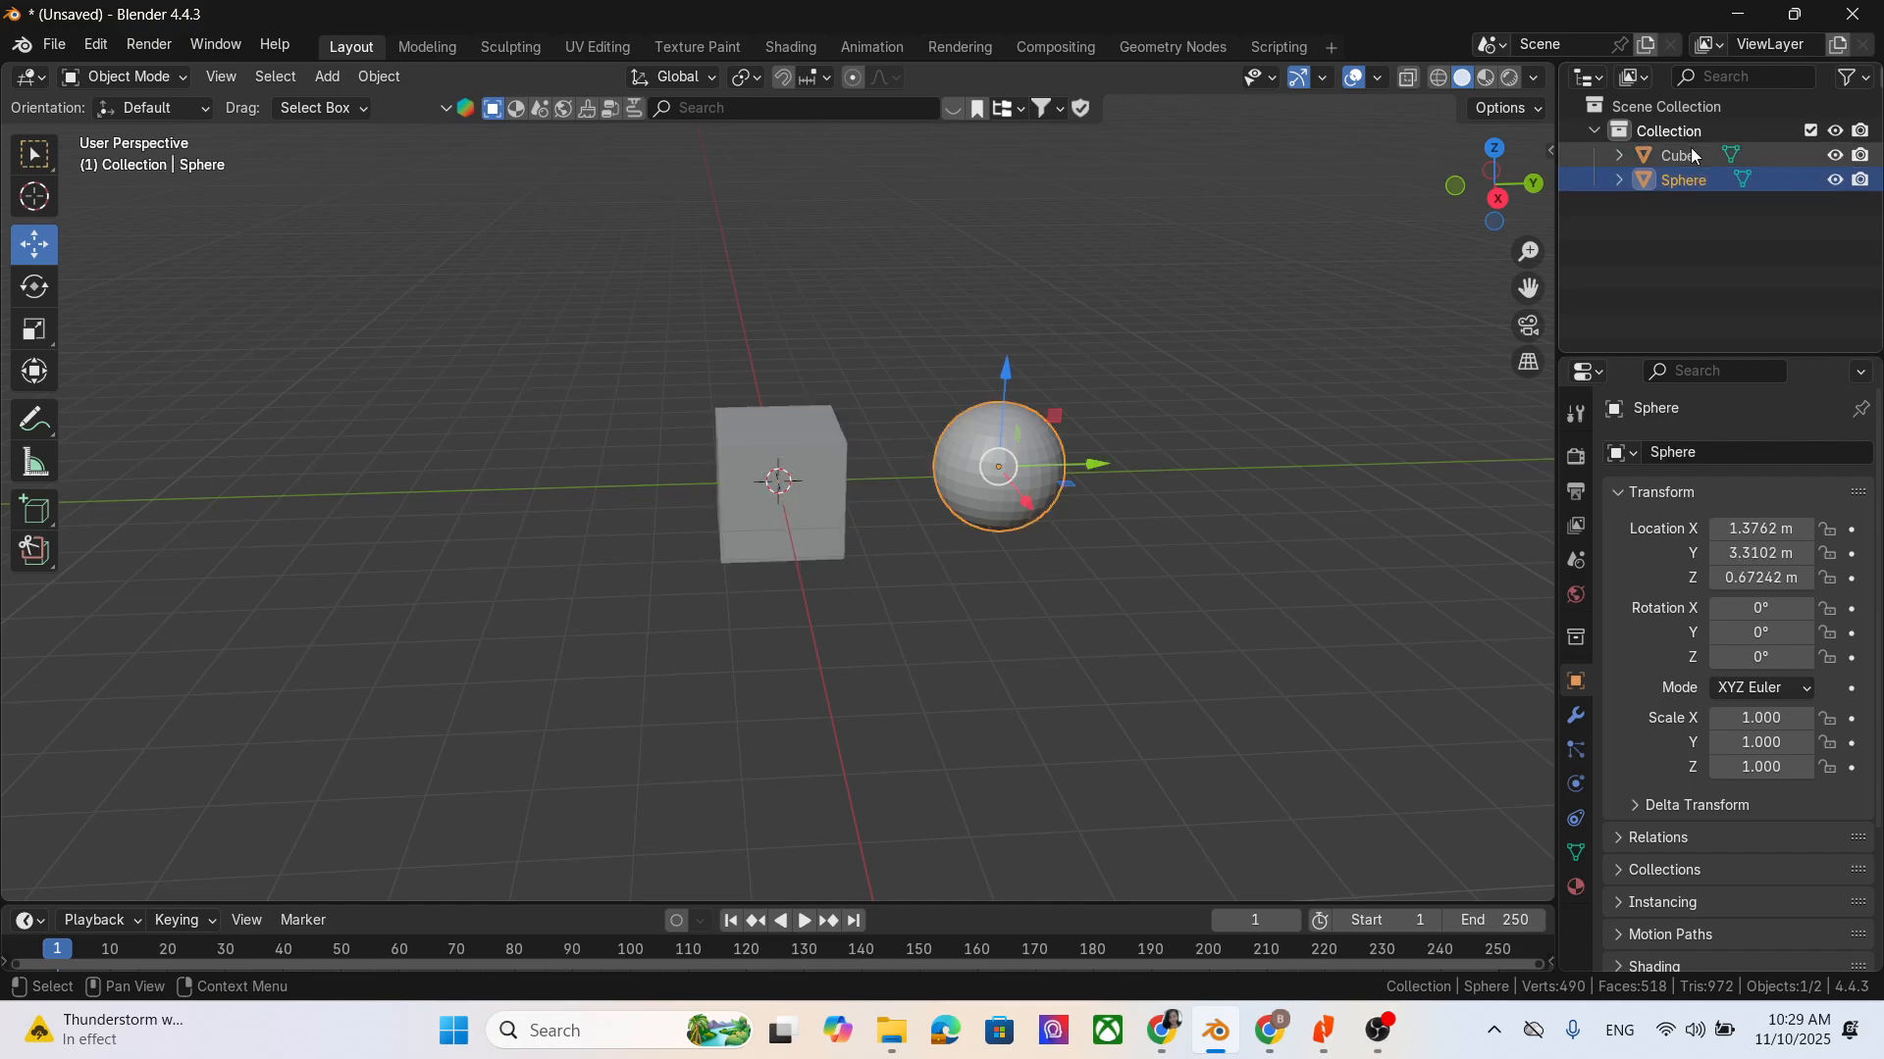
{"action": "left_click", "coordinate": [1695, 155]}
{"action": "left_click", "coordinate": [1712, 179]}
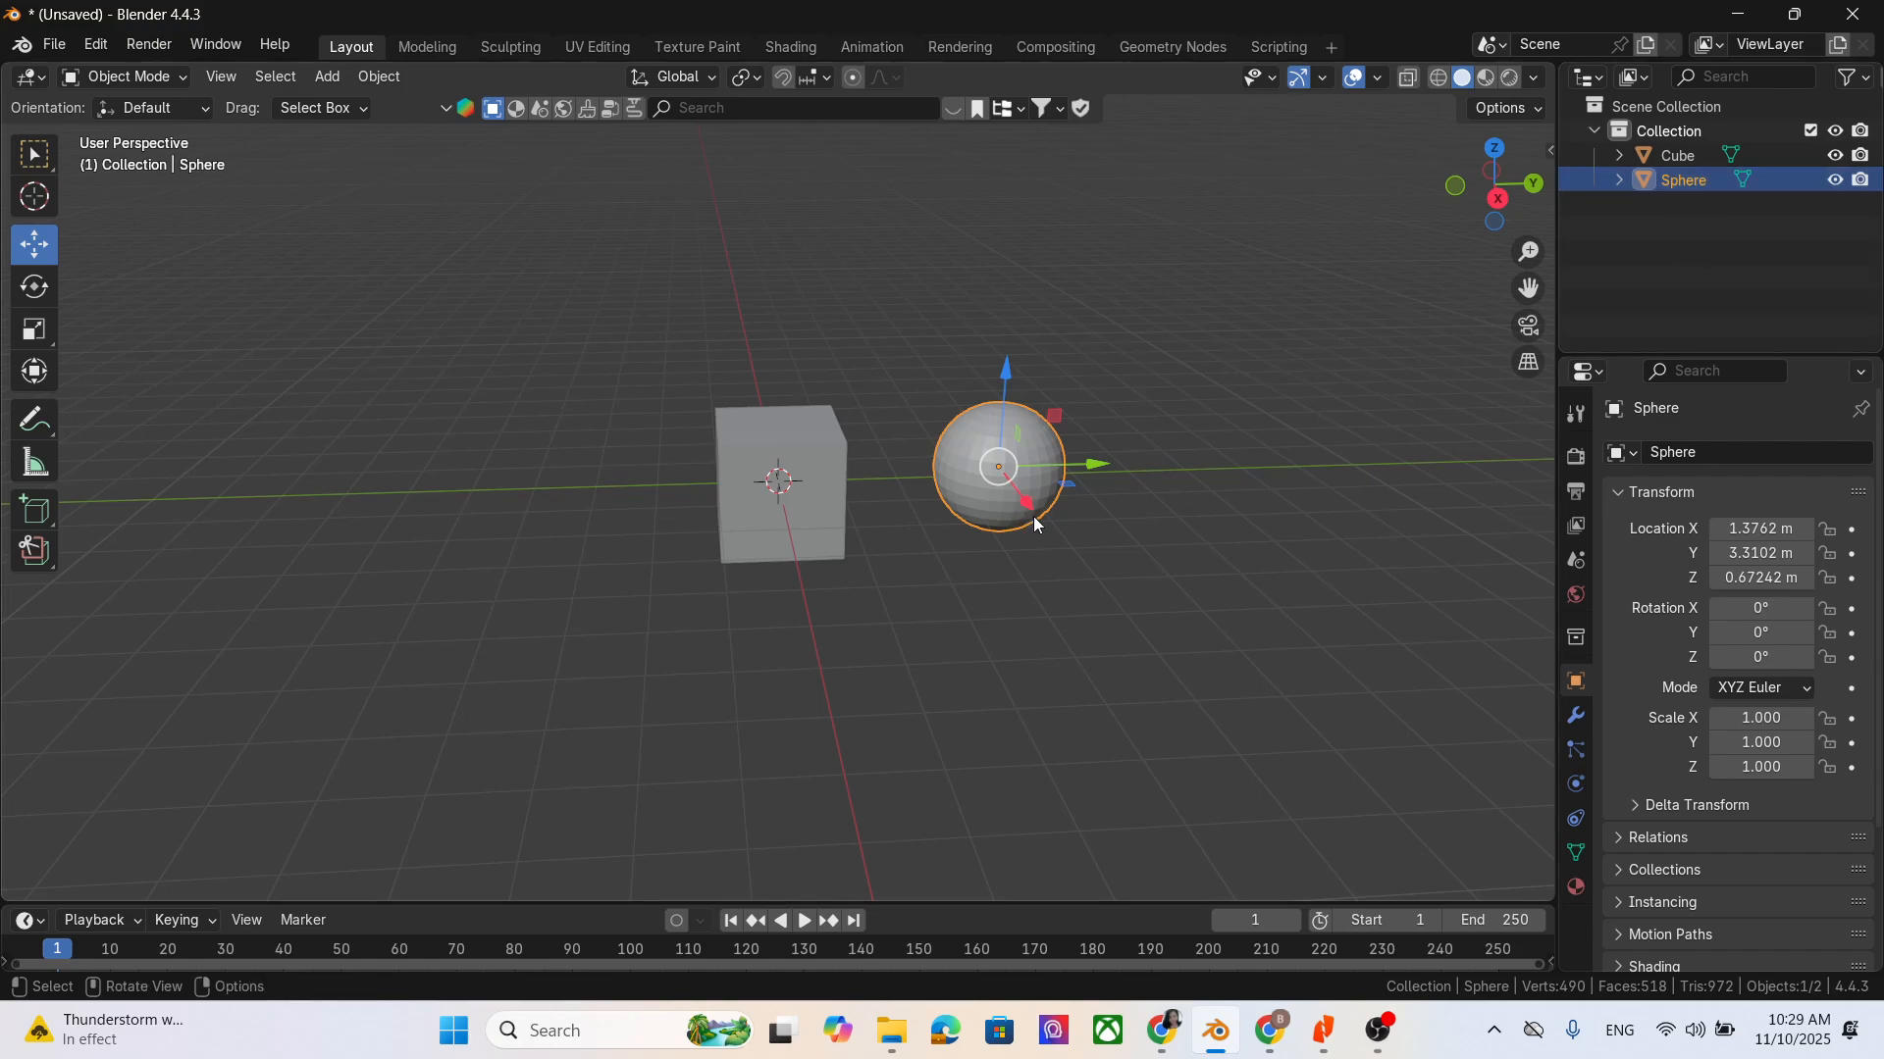
{"action": "scroll", "coordinate": [1079, 481], "scroll_direction": "up", "scroll_amount": 2}
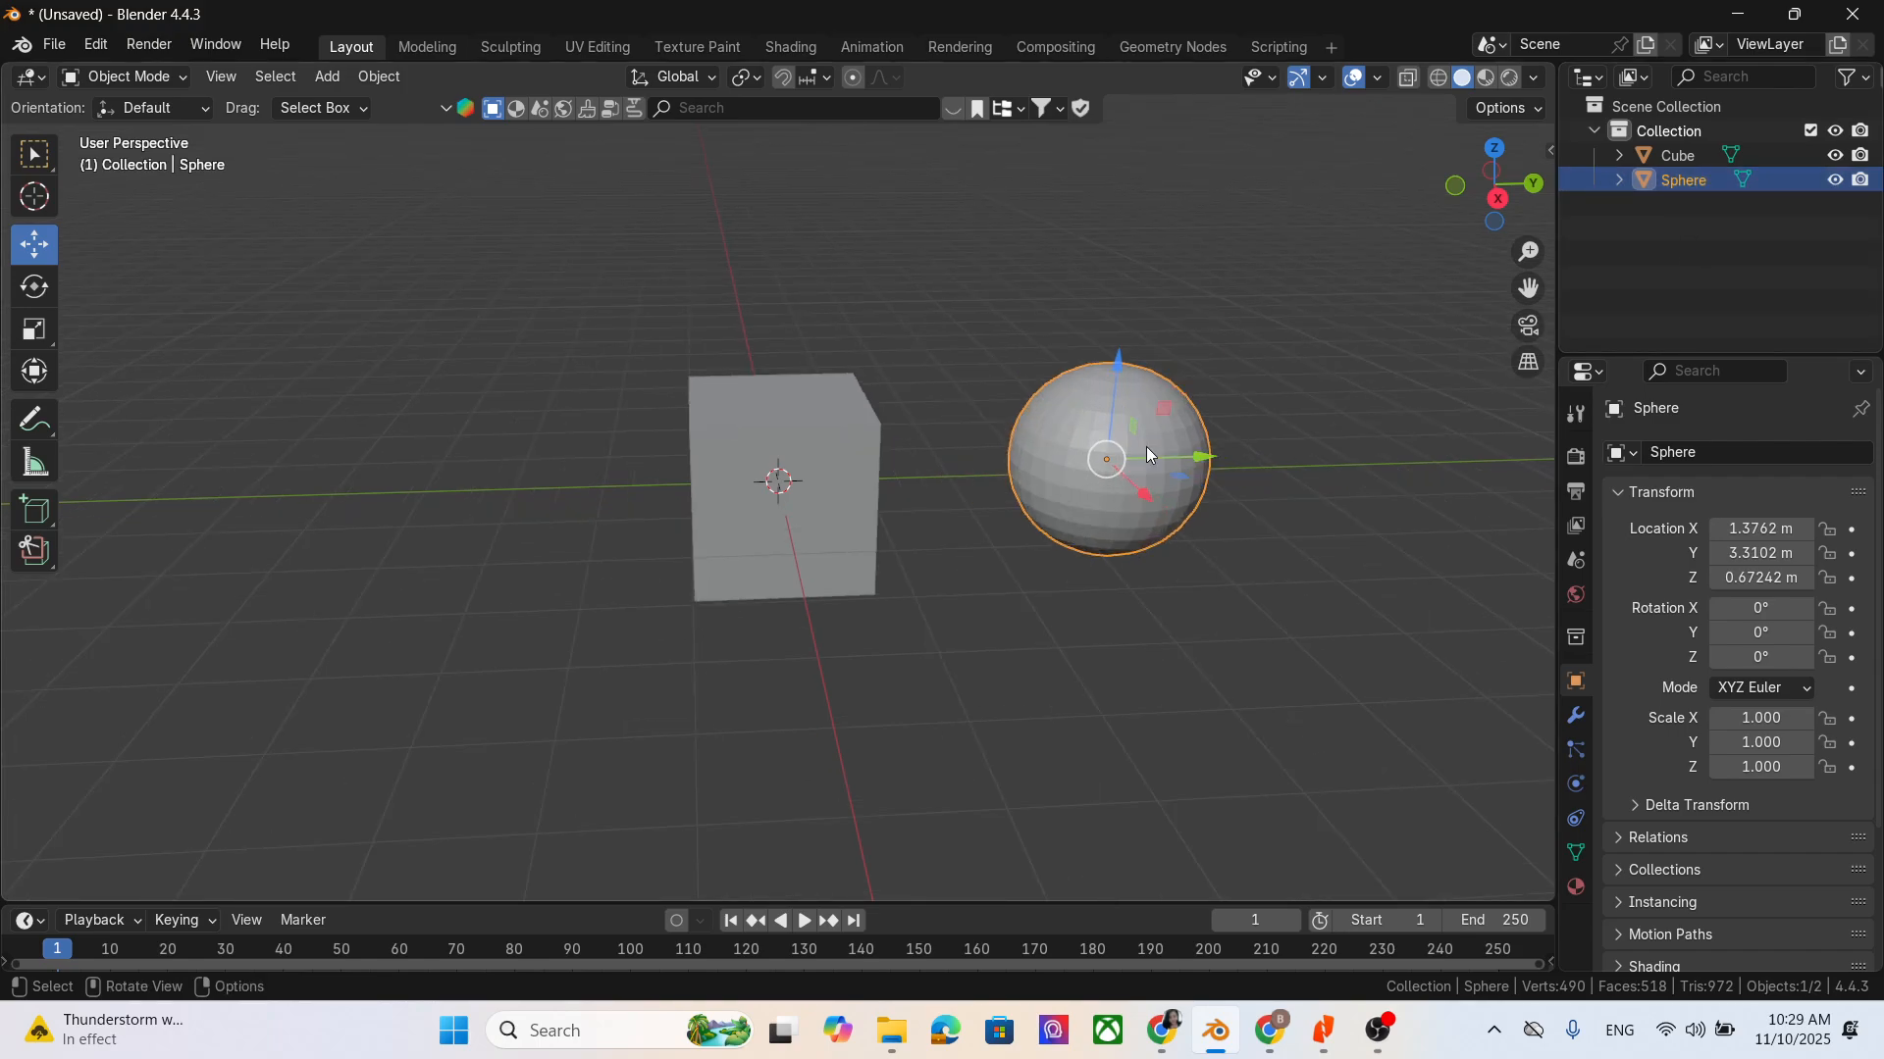
{"action": "left_click", "coordinate": [108, 75]}
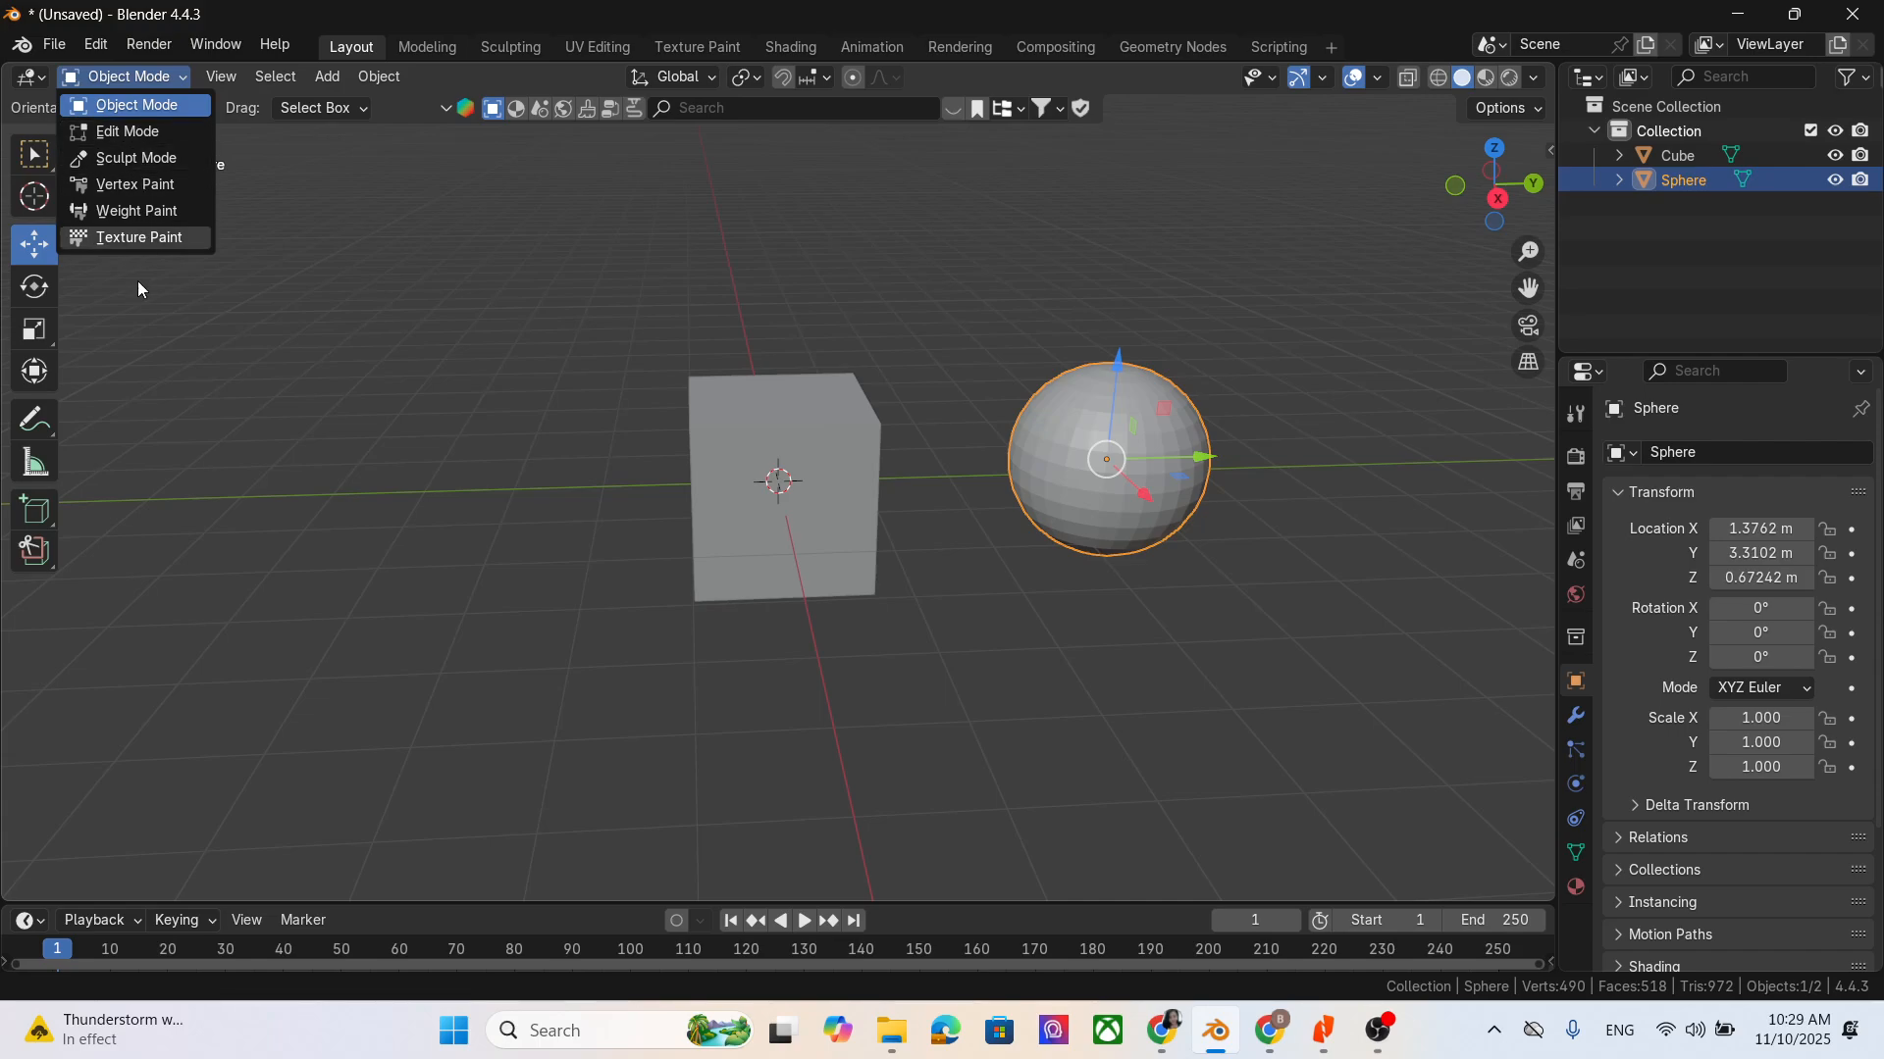
{"action": "left_click", "coordinate": [155, 75]}
{"action": "left_click", "coordinate": [150, 104]}
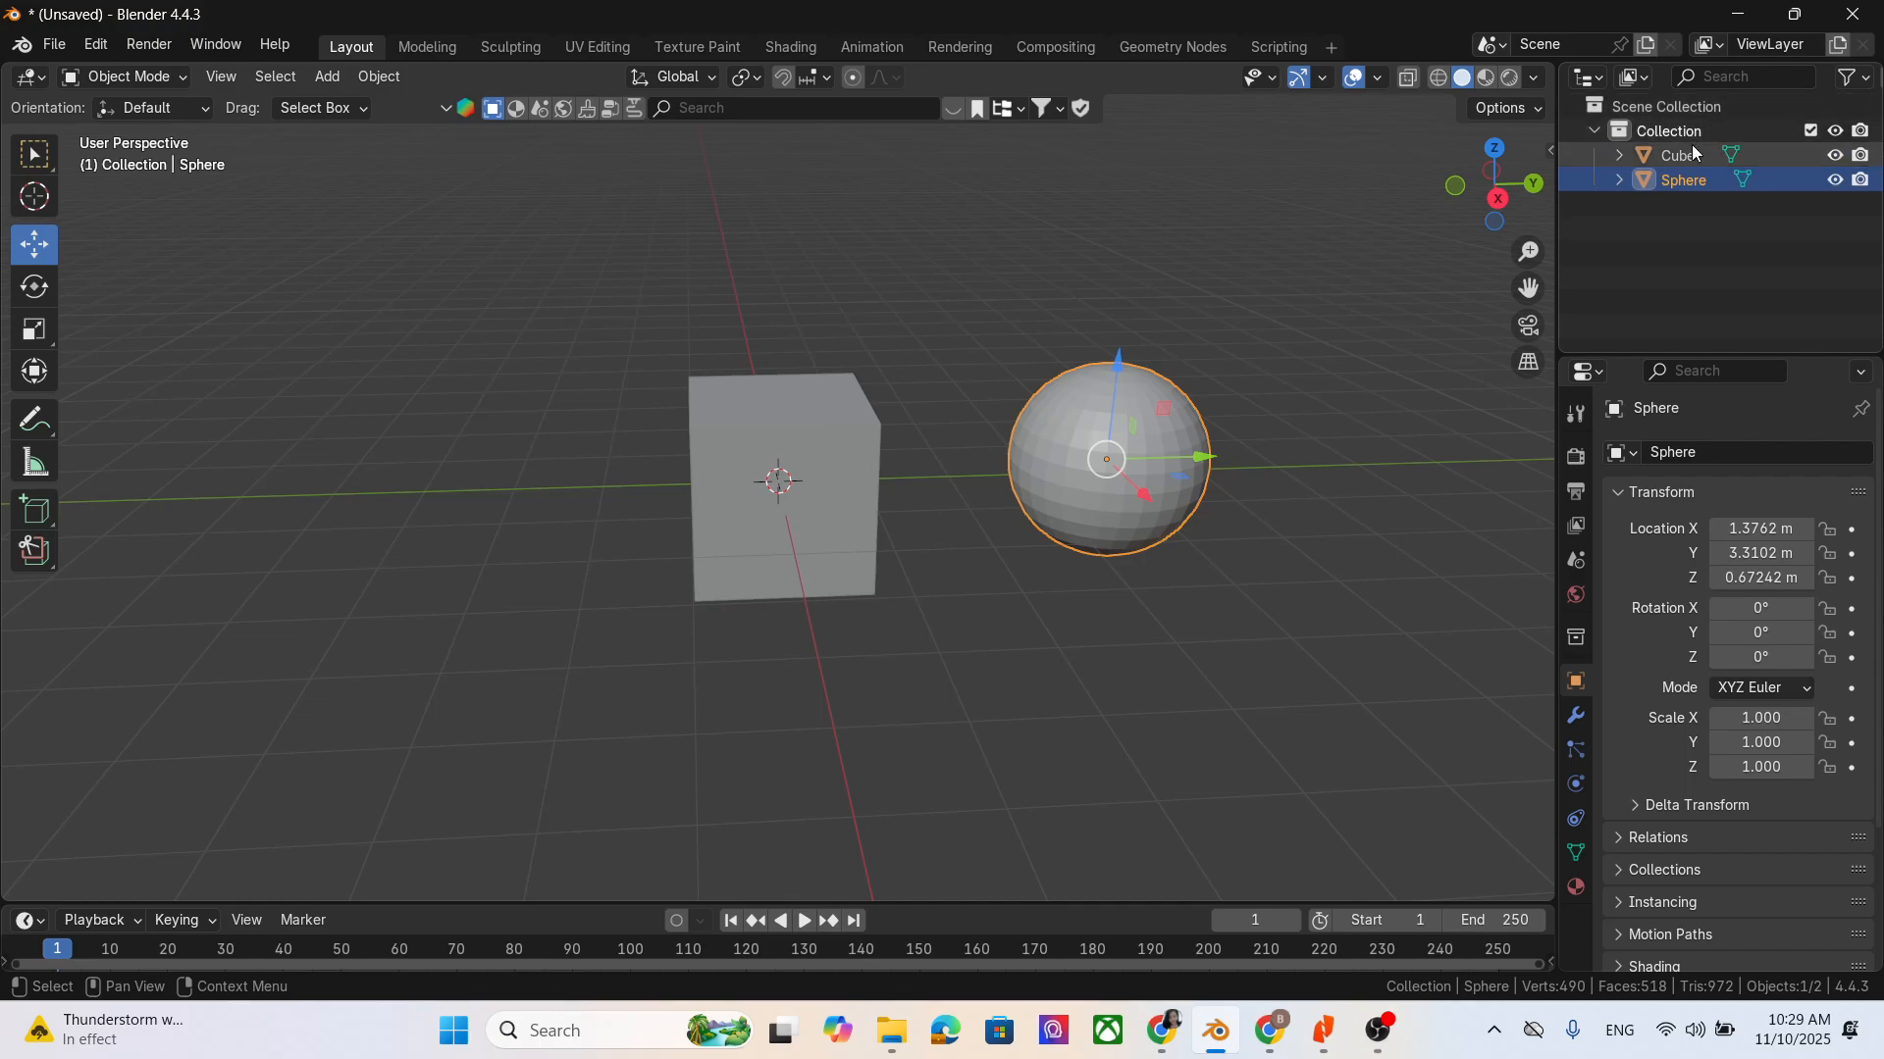
- Make the sphere the selected object and switch it to Edit Mode
{"action": "left_click", "coordinate": [1702, 157]}
{"action": "left_click", "coordinate": [1707, 181]}
{"action": "left_click", "coordinate": [1705, 157]}
{"action": "left_click", "coordinate": [1687, 181]}
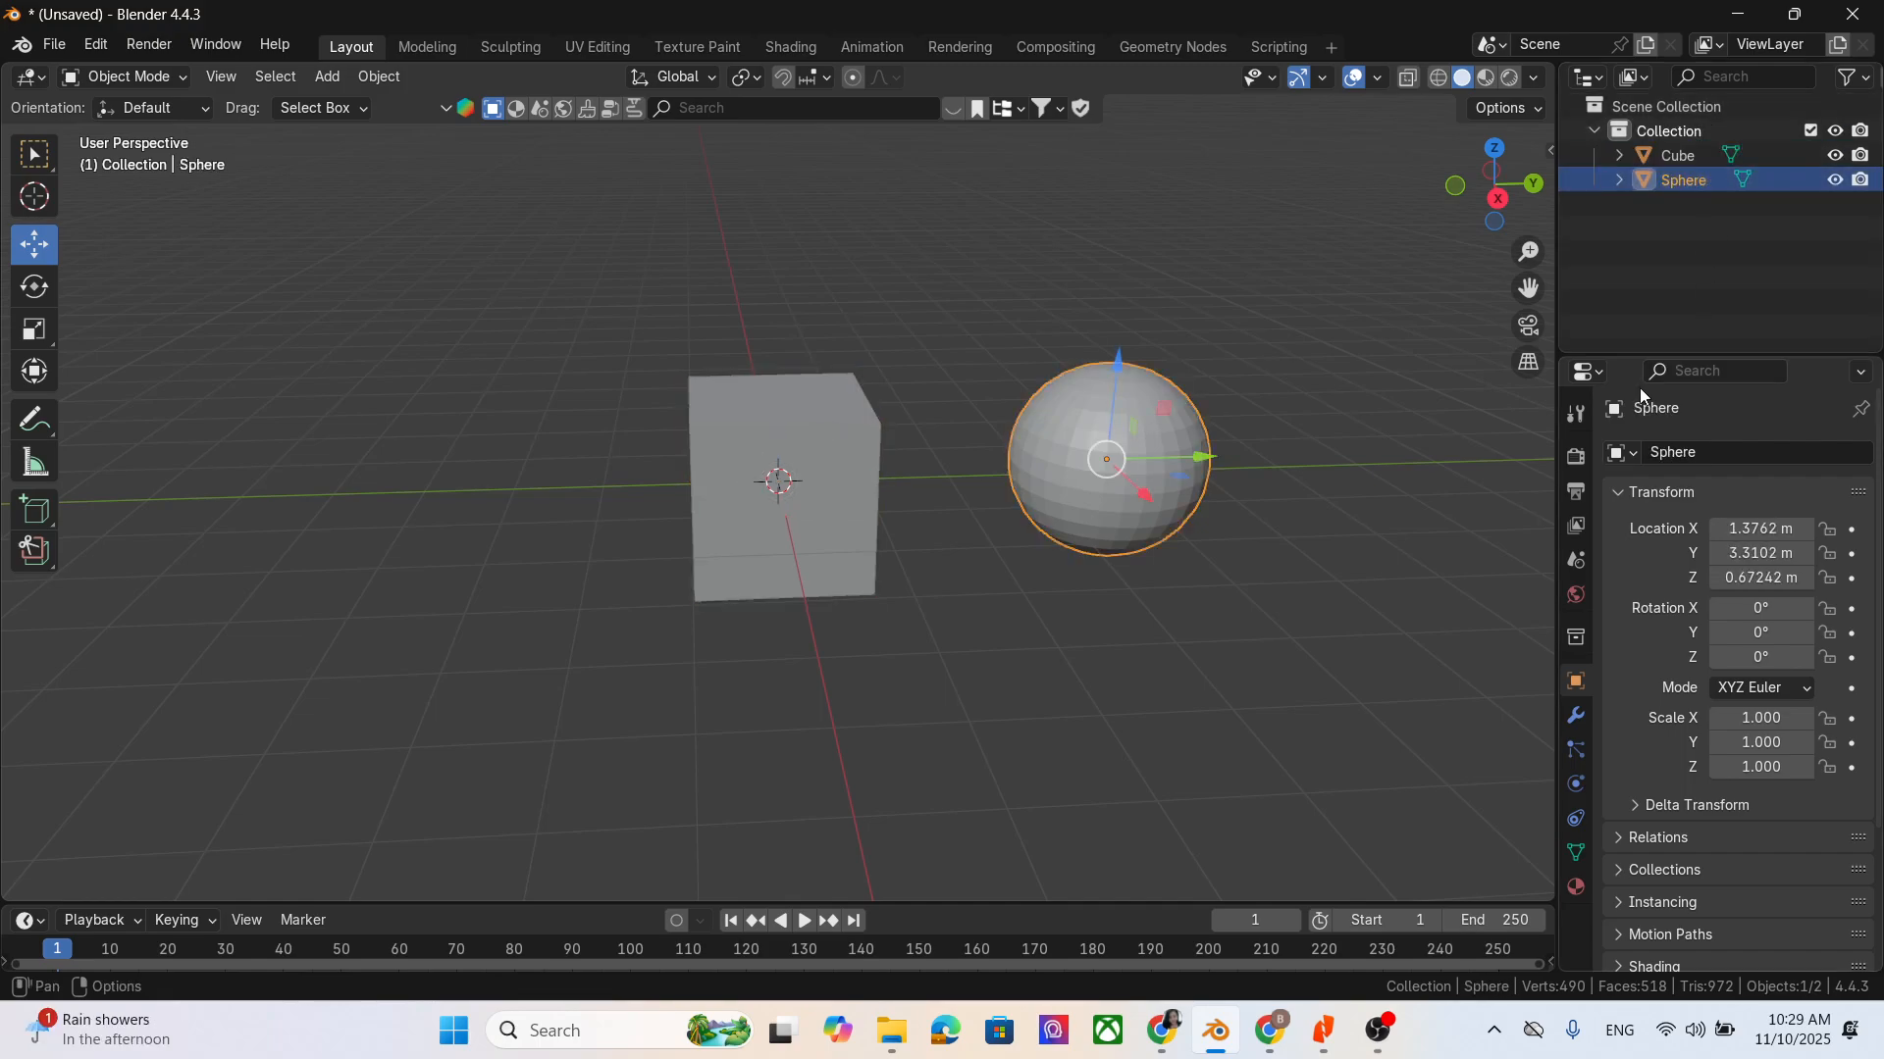
{"action": "left_click", "coordinate": [139, 73]}
{"action": "left_click", "coordinate": [147, 130]}
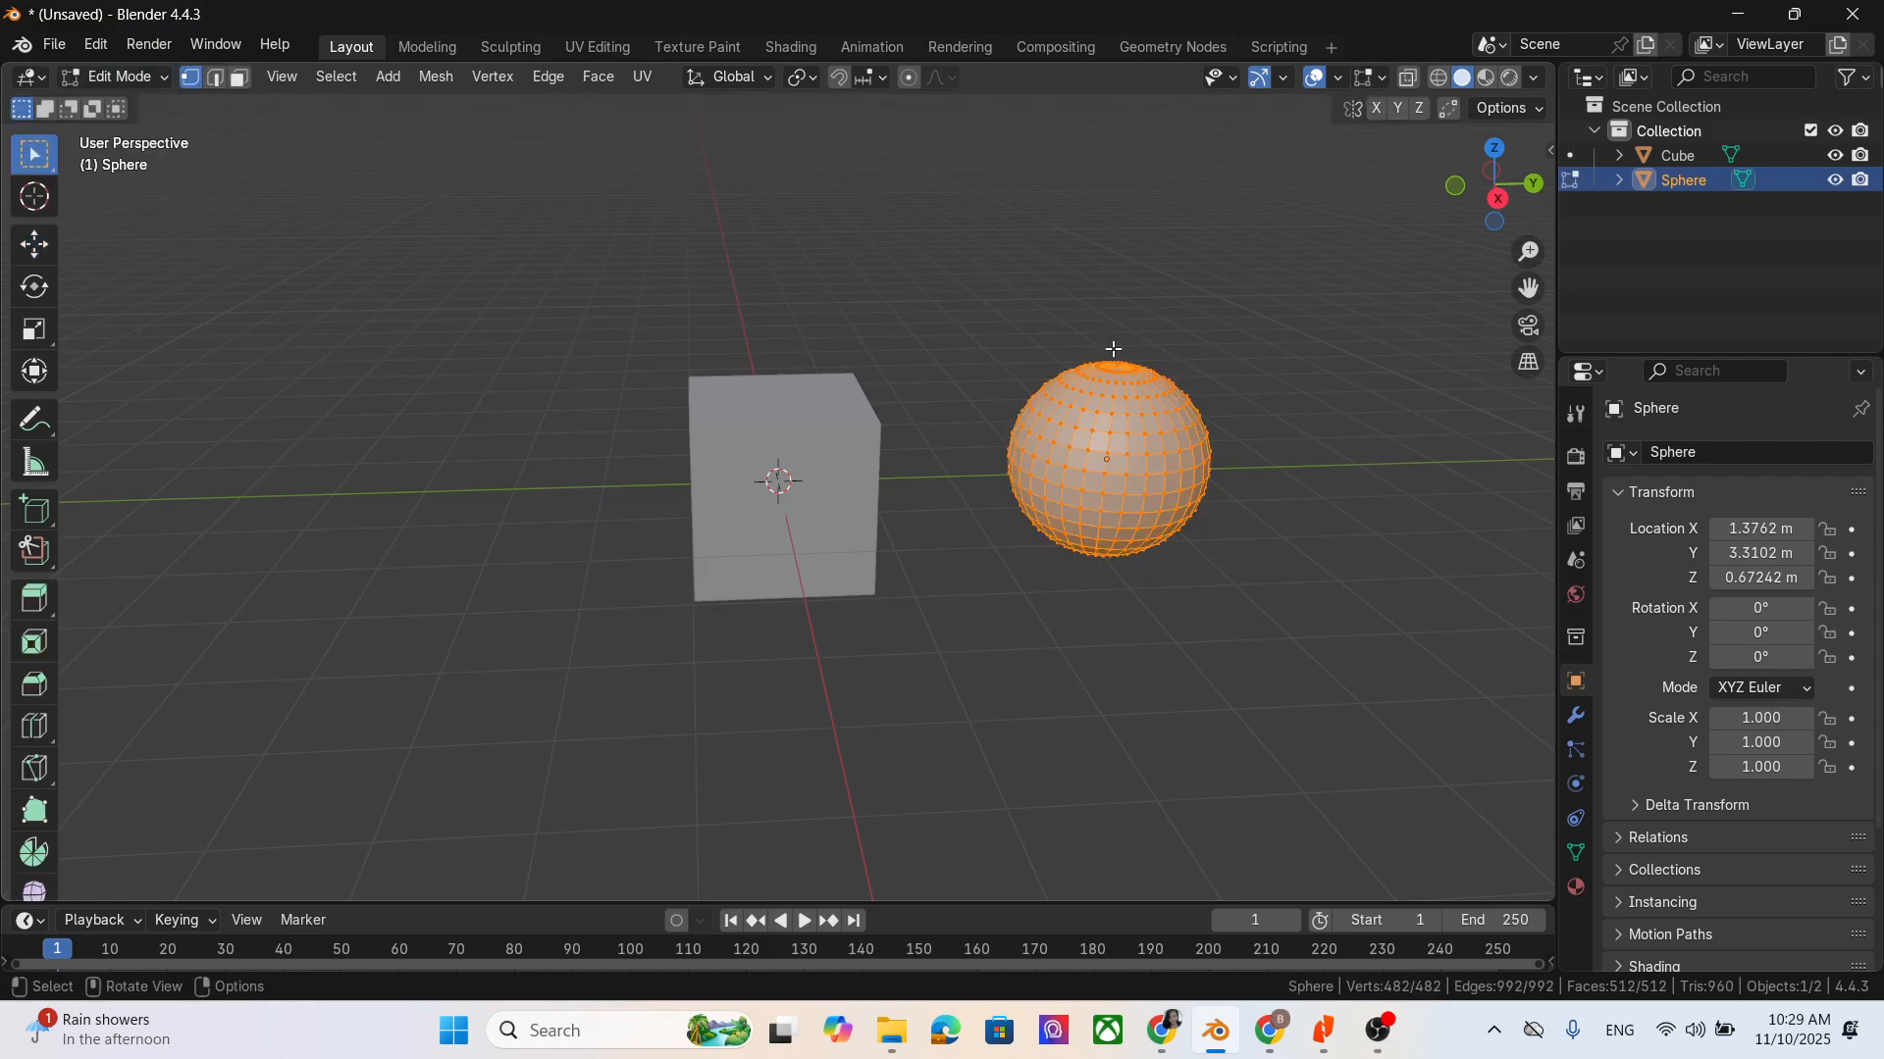
- Toggle the sphere repeatedly between Object Mode and Edit Mode, finishing in Edit Mode
{"action": "key", "text": "Tab"}
{"action": "key", "text": "Tab"}
{"action": "key", "text": "Tab"}
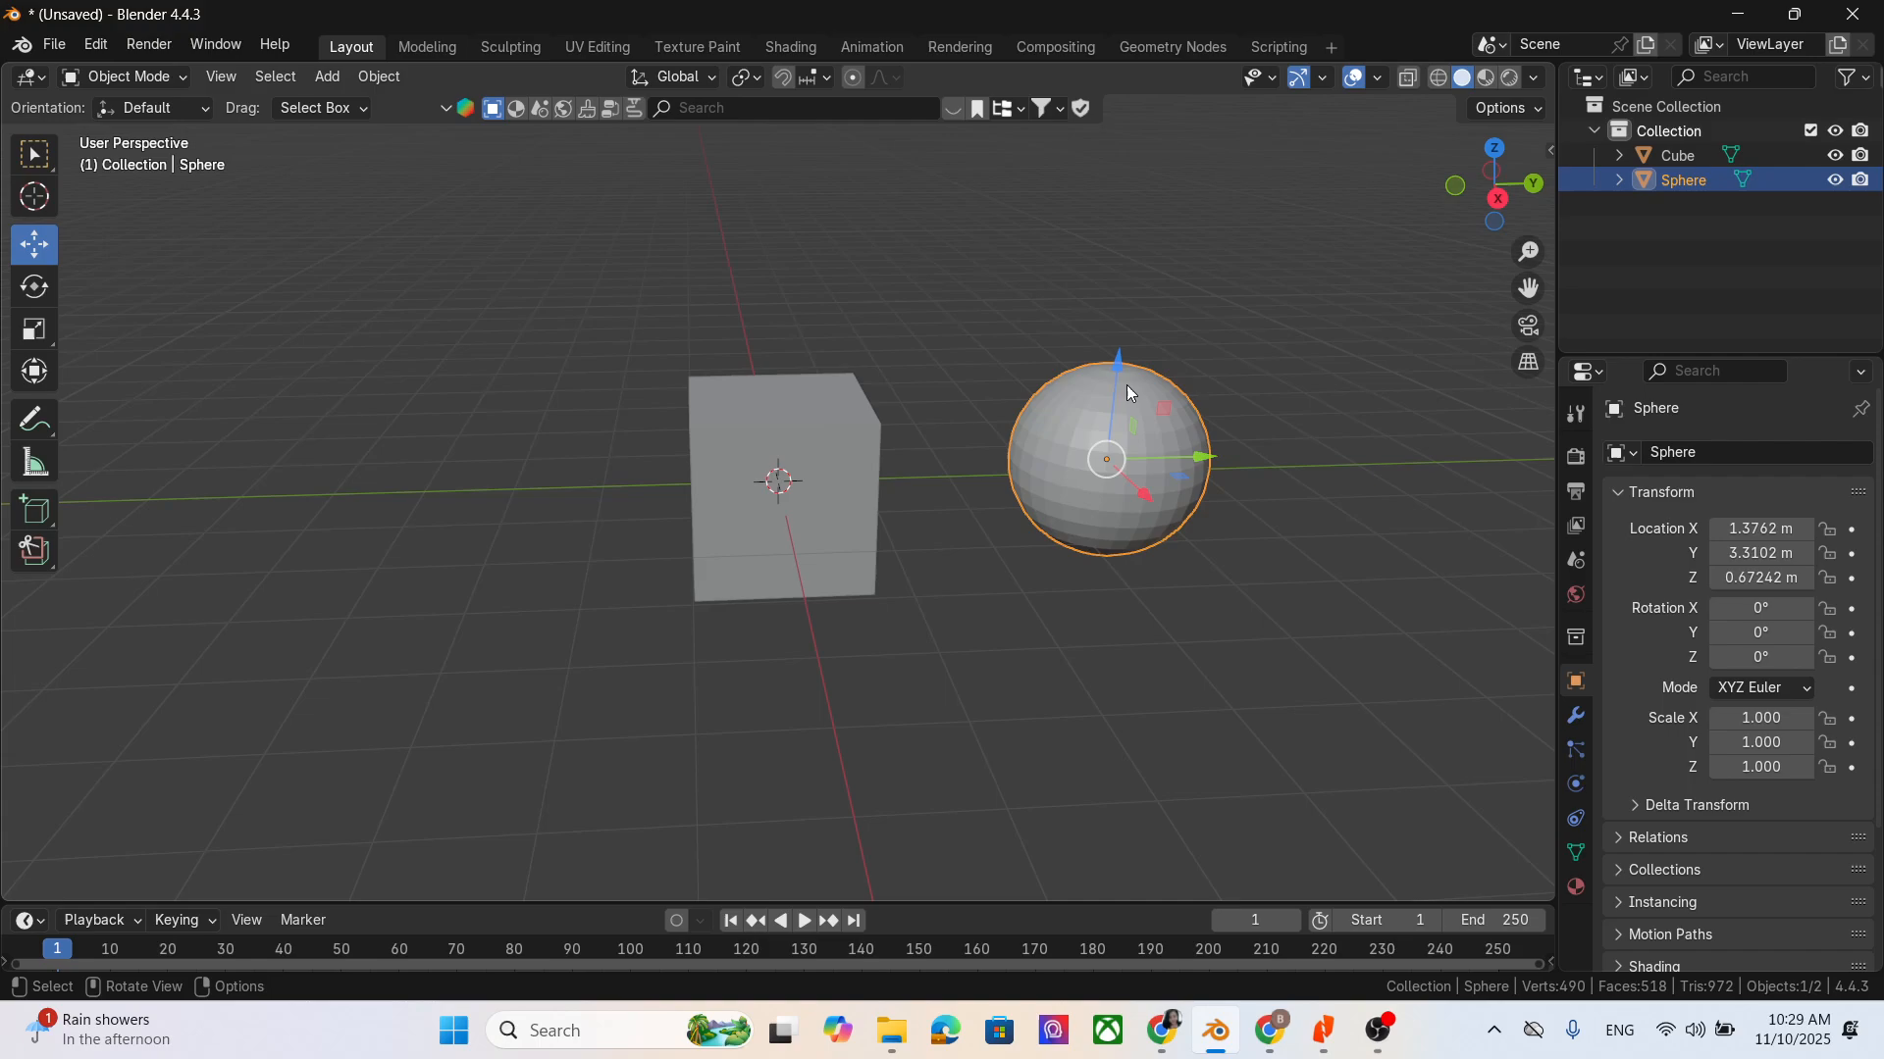
{"action": "key", "text": "Tab"}
{"action": "key", "text": "Tab"}
{"action": "key", "text": "Tab"}
{"action": "key", "text": "Tab"}
{"action": "key", "text": "Tab"}
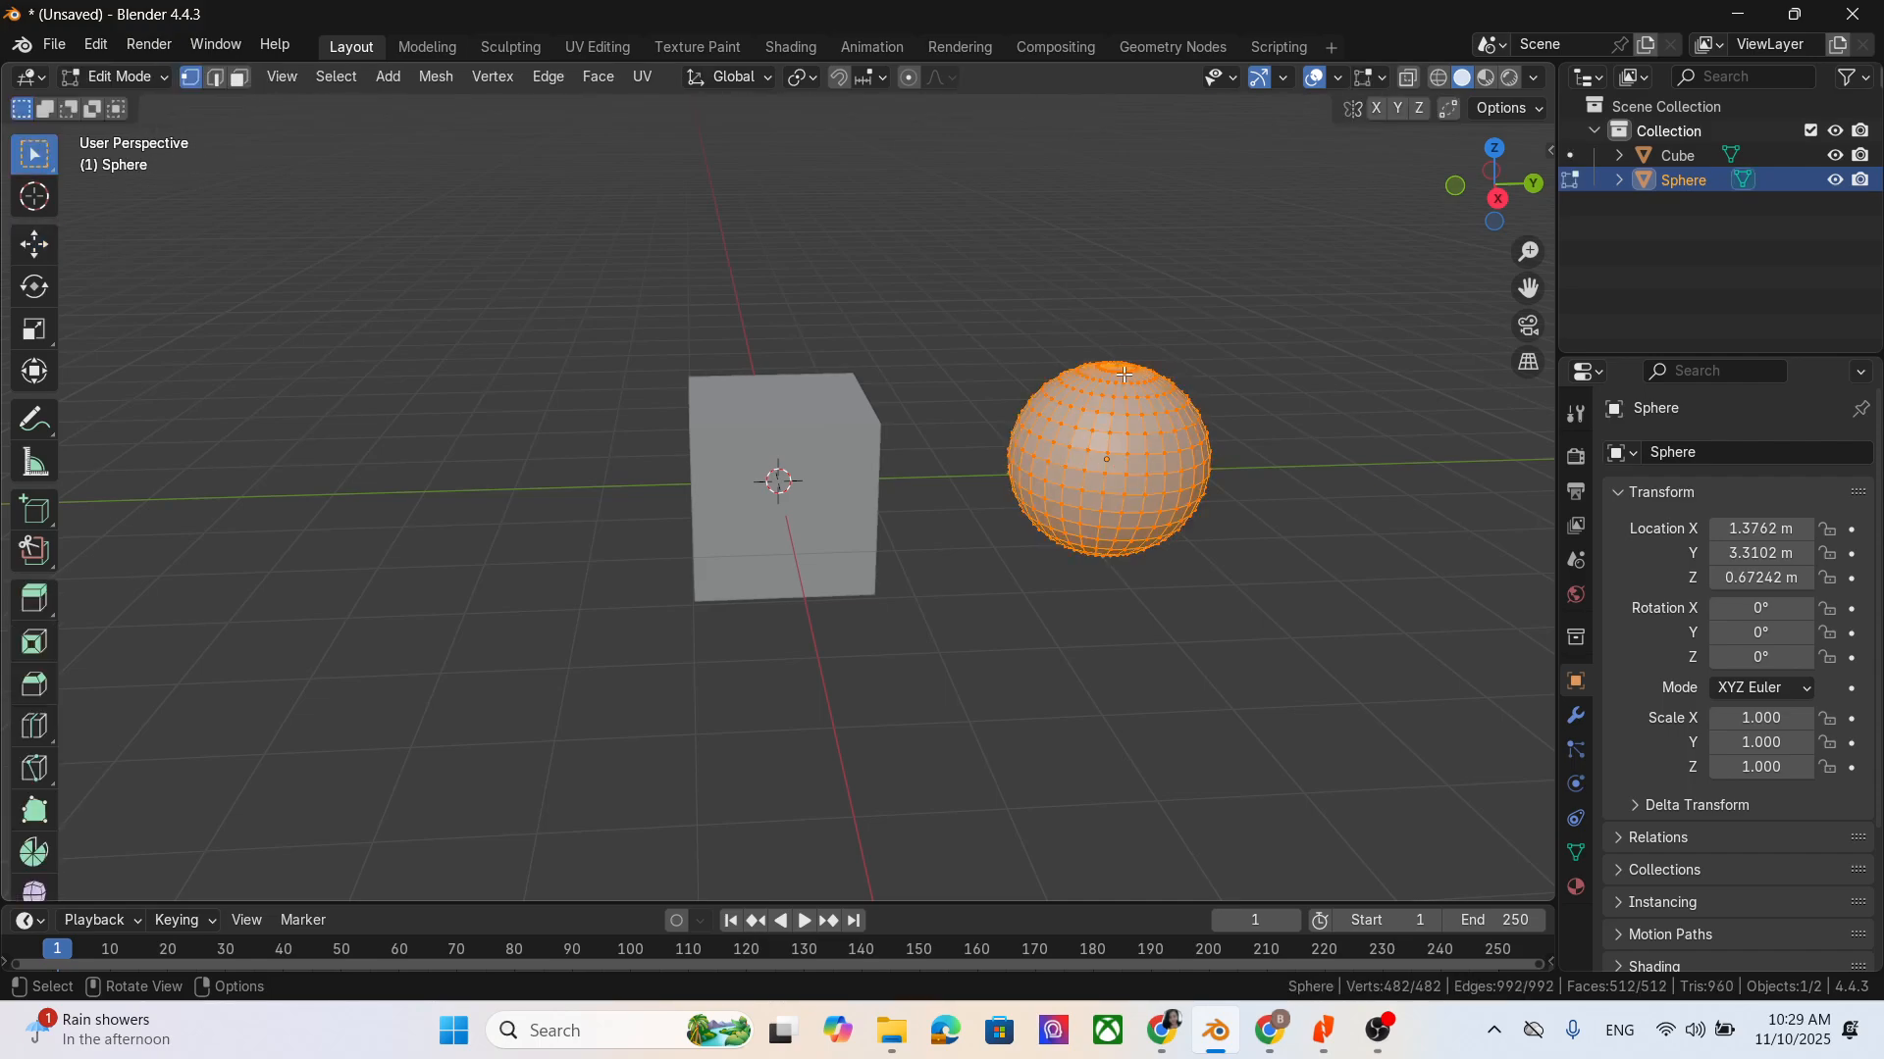
{"action": "key", "text": "Tab"}
{"action": "key", "text": "Tab"}
{"action": "key", "text": "Tab"}
{"action": "key", "text": "Tab"}
{"action": "key", "text": "Tab"}
{"action": "key", "text": "Tab"}
{"action": "key", "text": "Tab"}
{"action": "key", "text": "Tab"}
{"action": "key", "text": "Tab"}
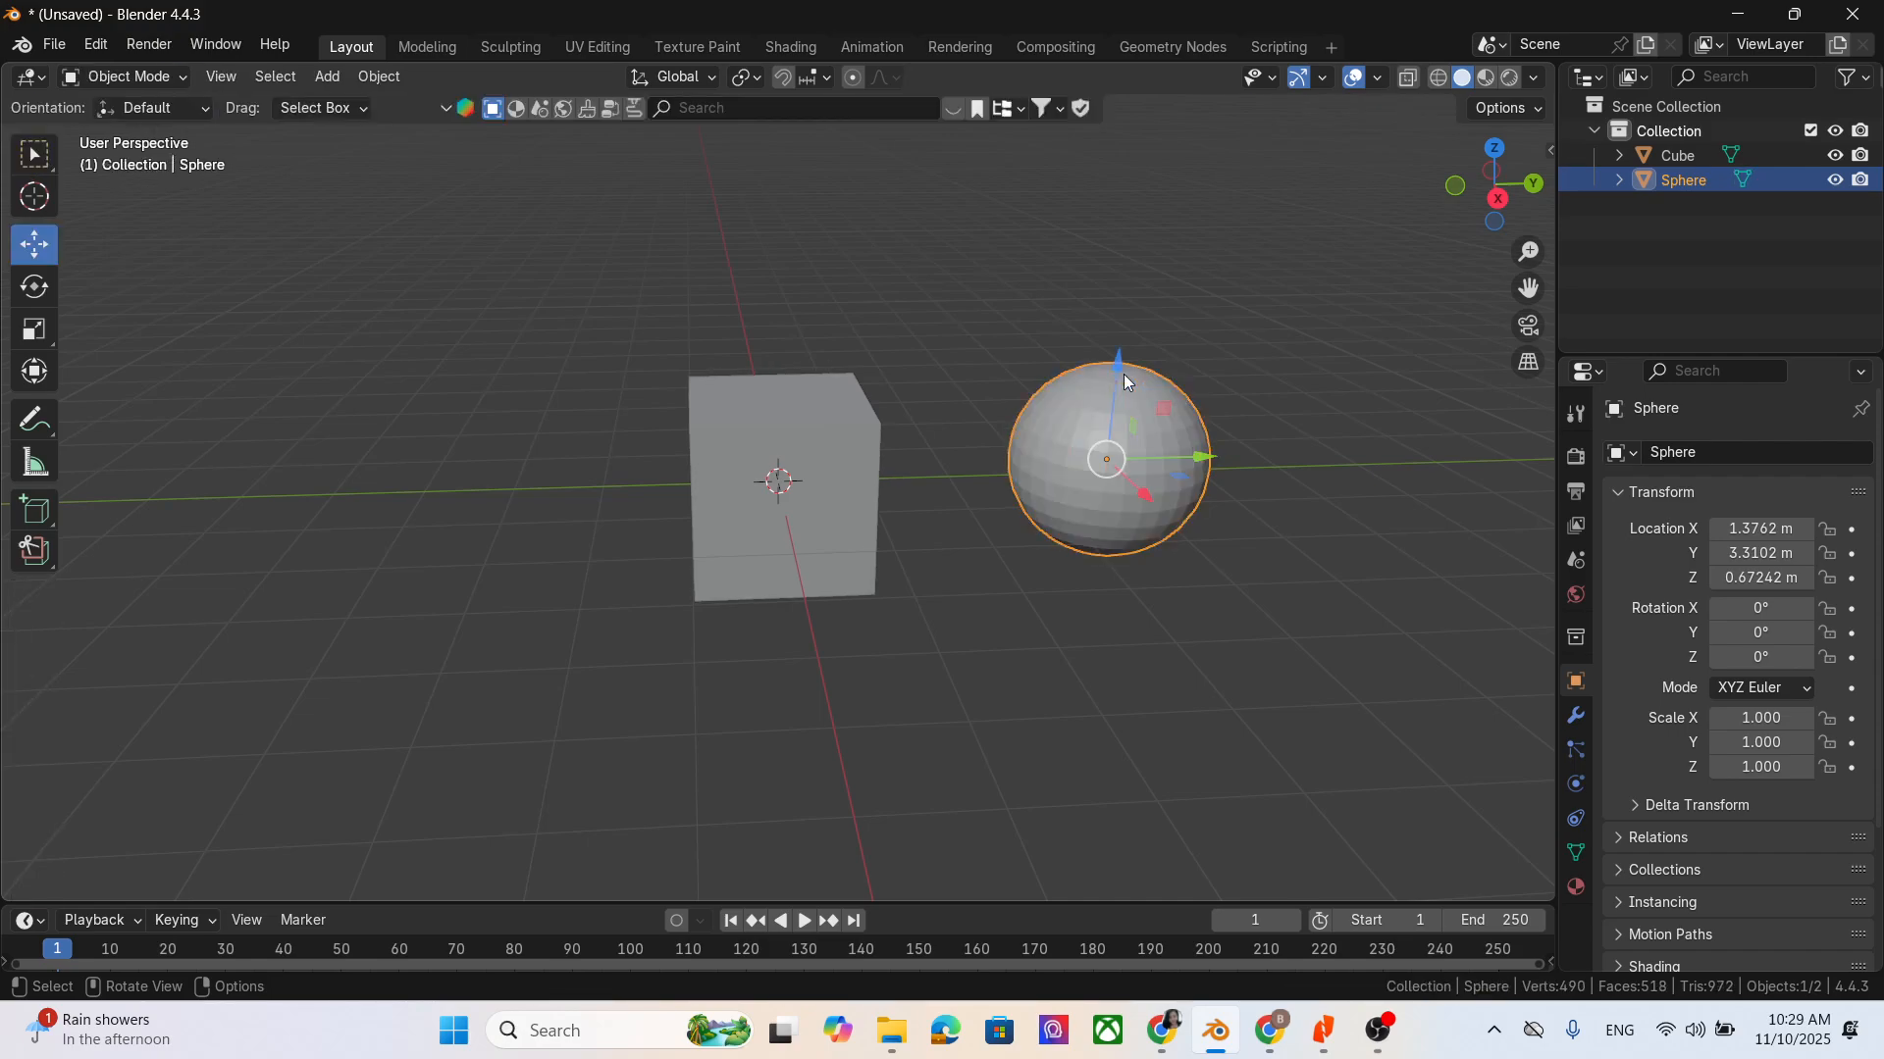
{"action": "key", "text": "Tab"}
{"action": "key", "text": "Tab"}
{"action": "key", "text": "Tab"}
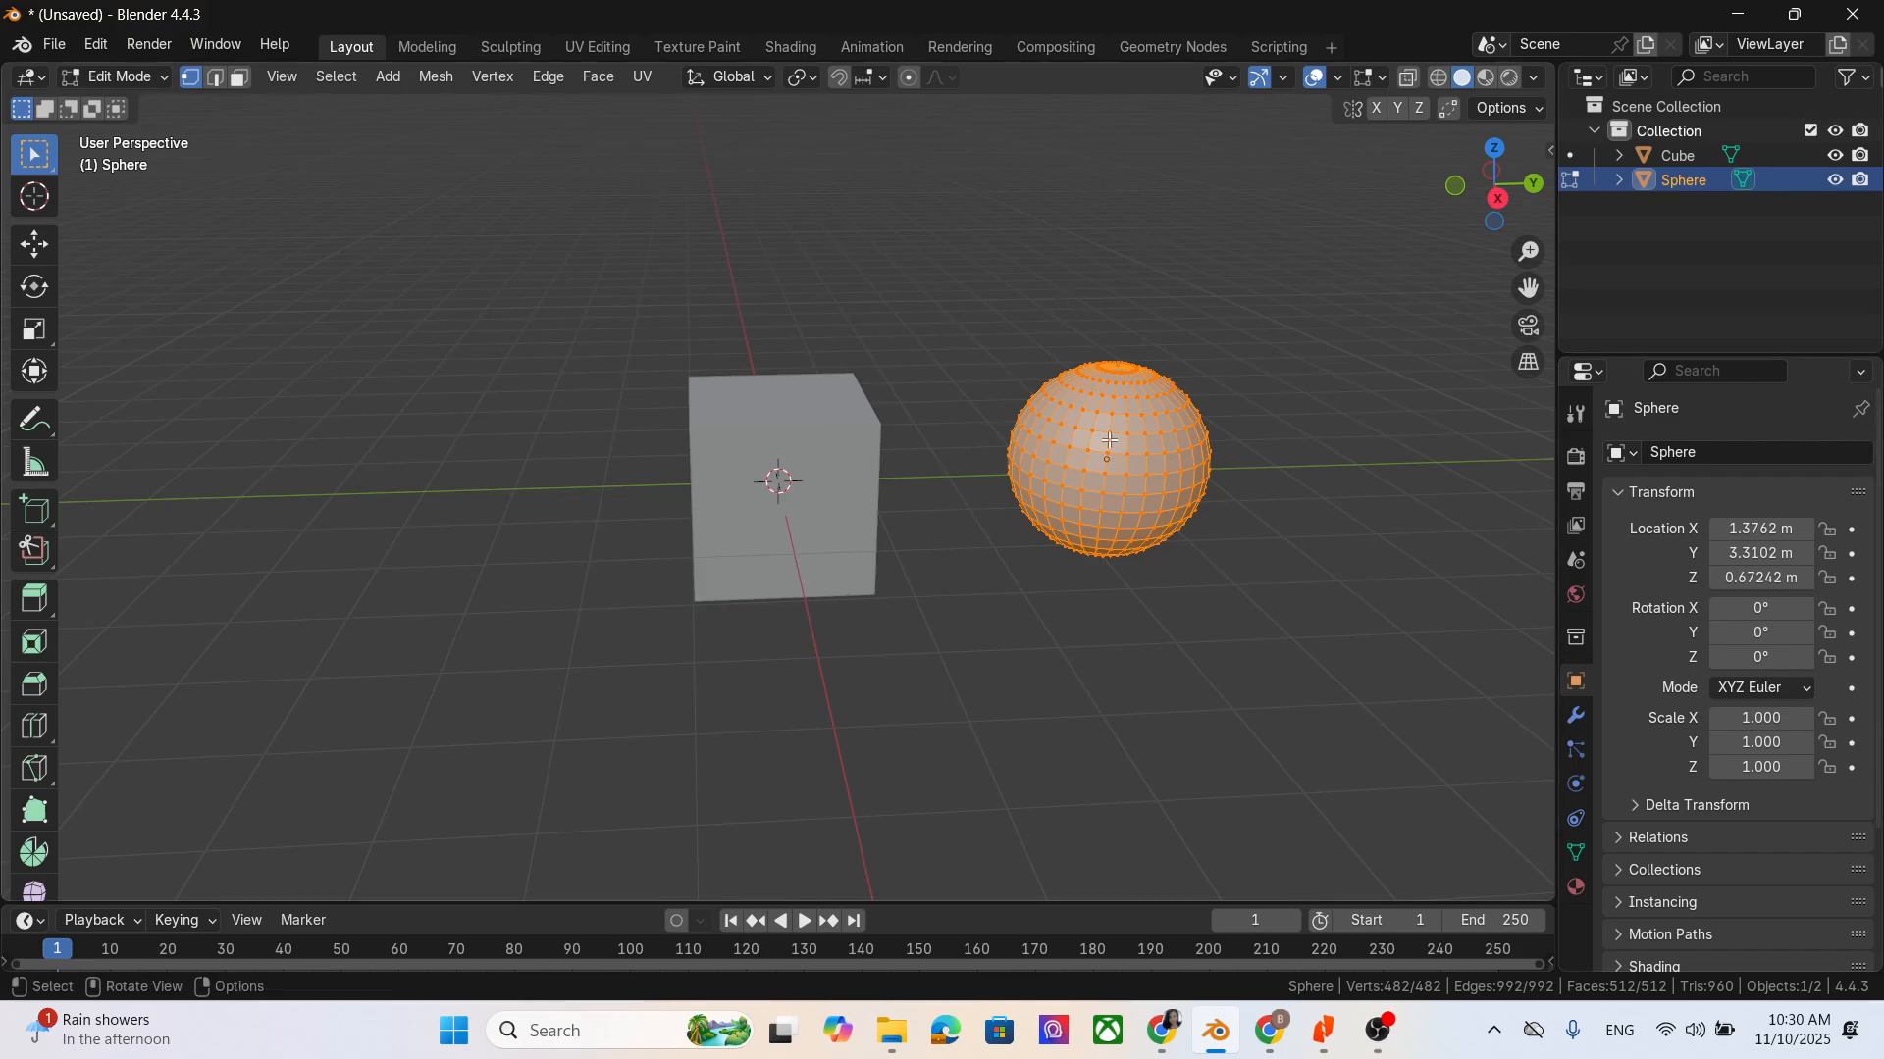
- Deselect the sphere object and return to Object Mode
{"action": "left_click_drag", "start_coordinate": [1528, 287], "coordinate": [1317, 301]}
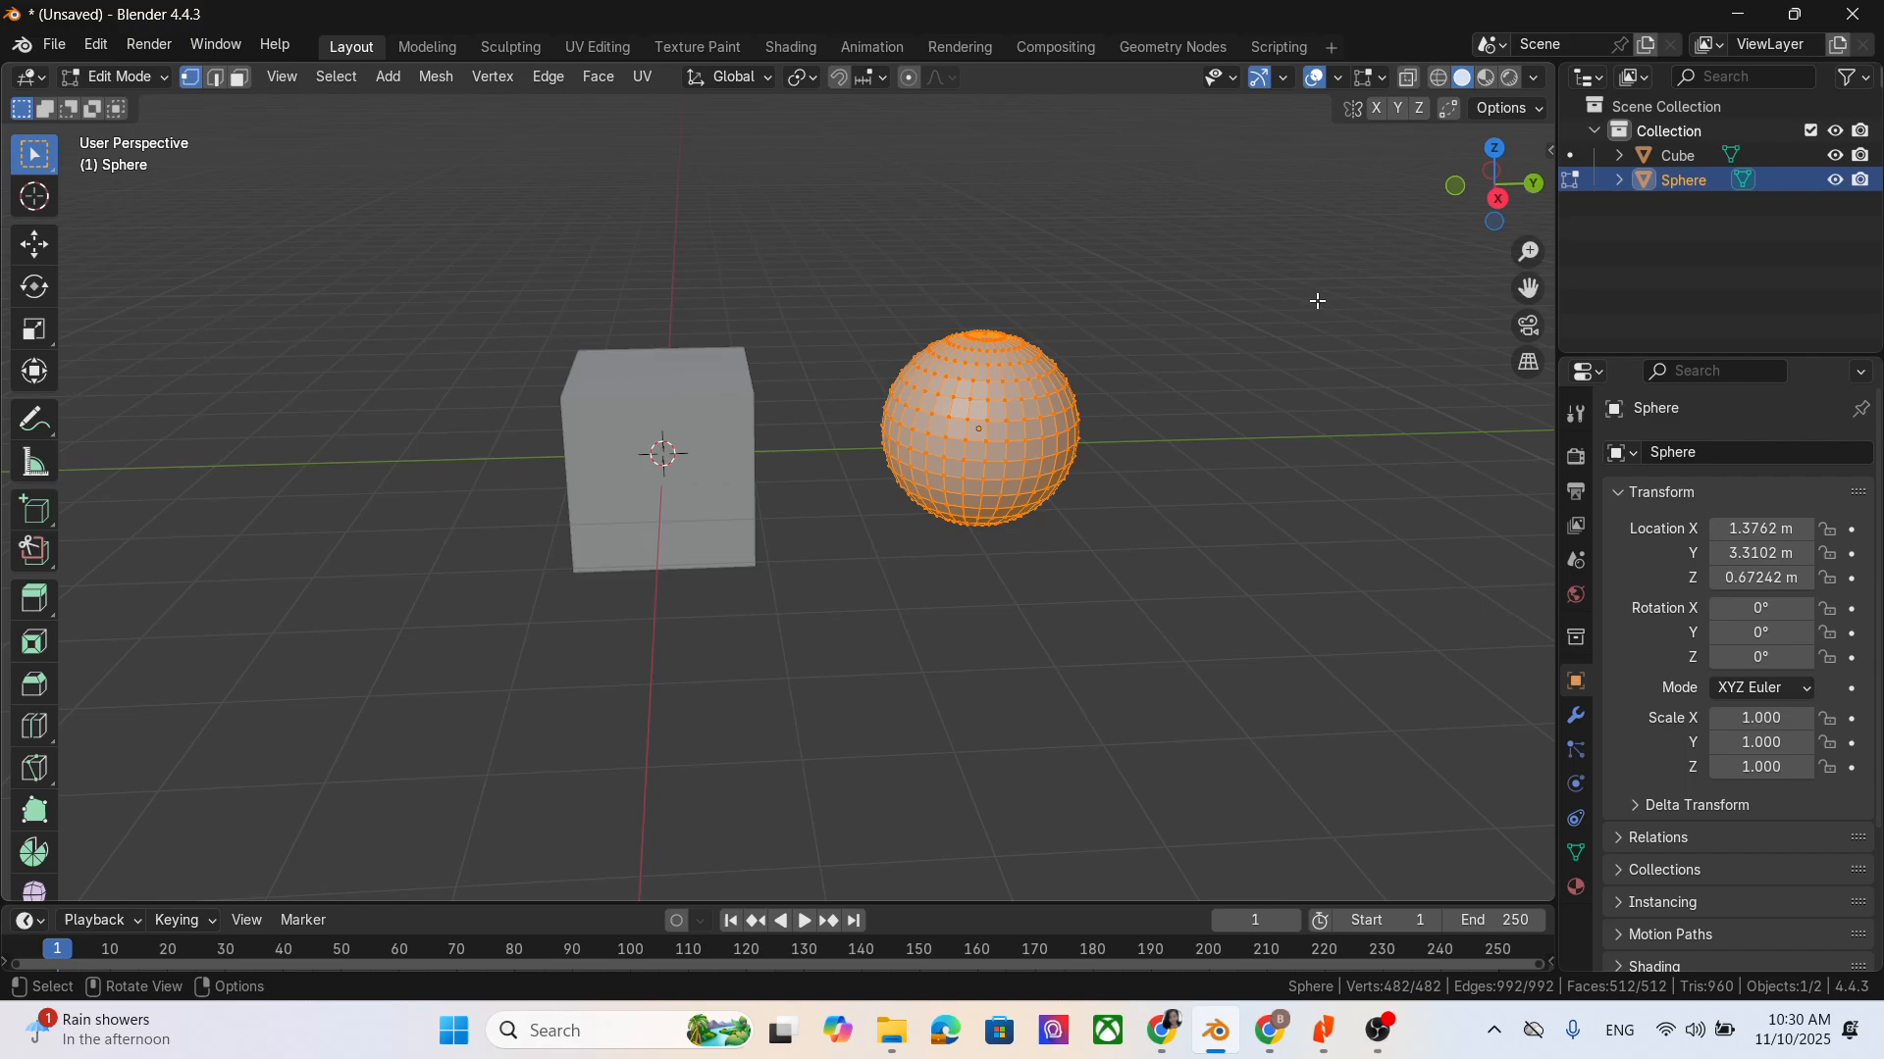
{"action": "left_click", "coordinate": [1736, 226]}
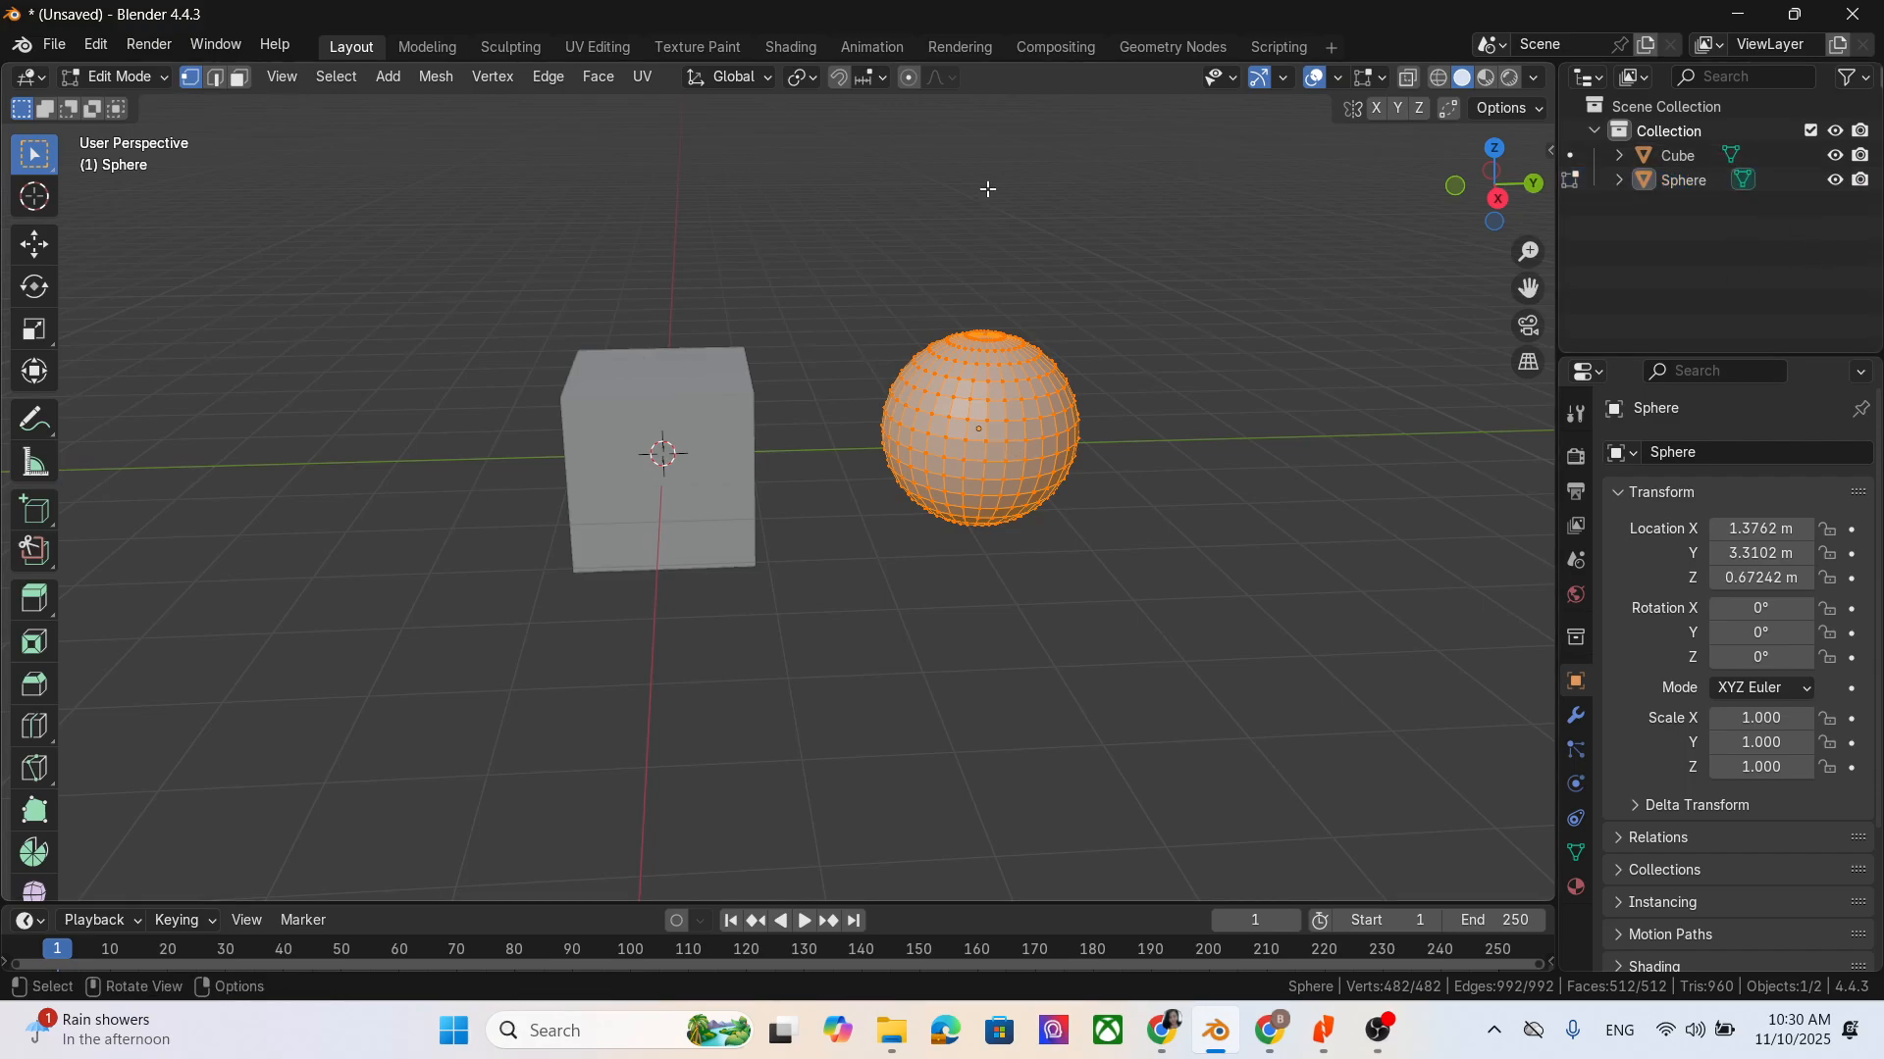
{"action": "left_click", "coordinate": [140, 78]}
{"action": "left_click", "coordinate": [139, 84]}
{"action": "left_click", "coordinate": [145, 77]}
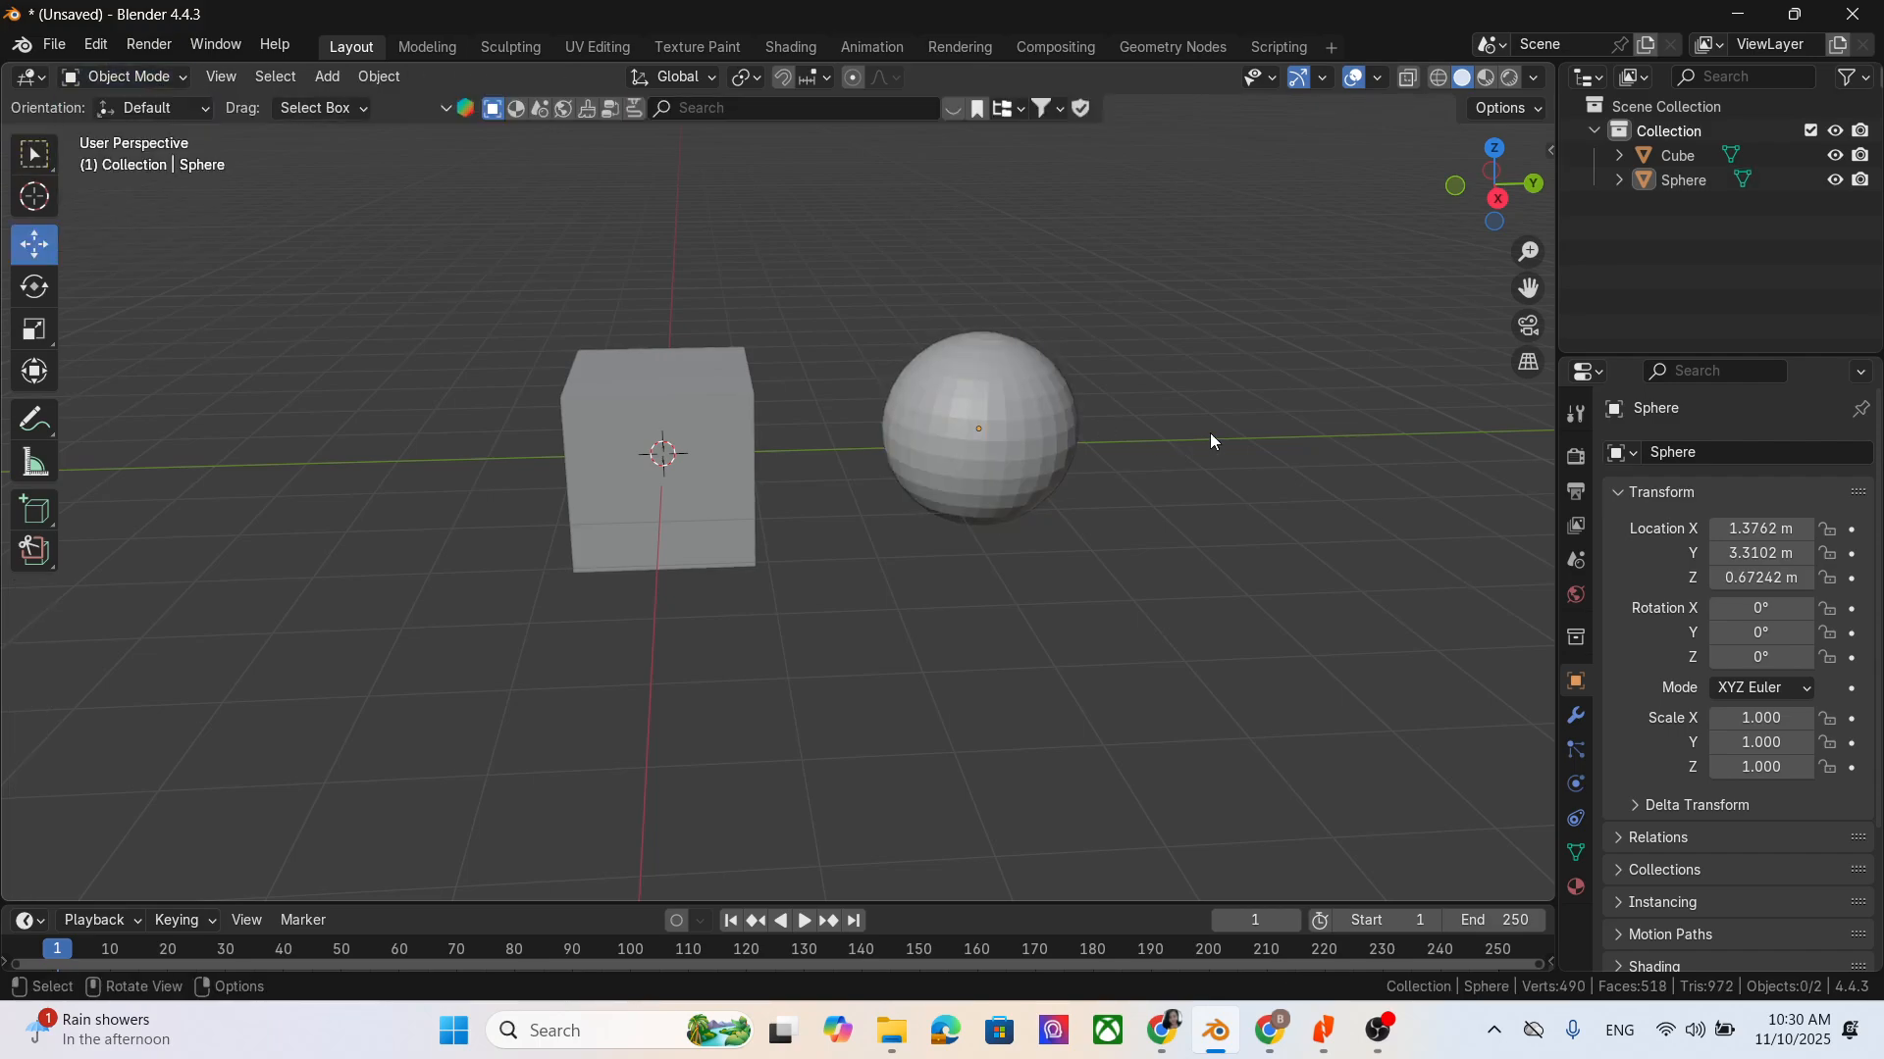
- Select the cube and switch it to Edit Mode
{"action": "left_click", "coordinate": [1591, 157]}
{"action": "left_click", "coordinate": [1675, 153]}
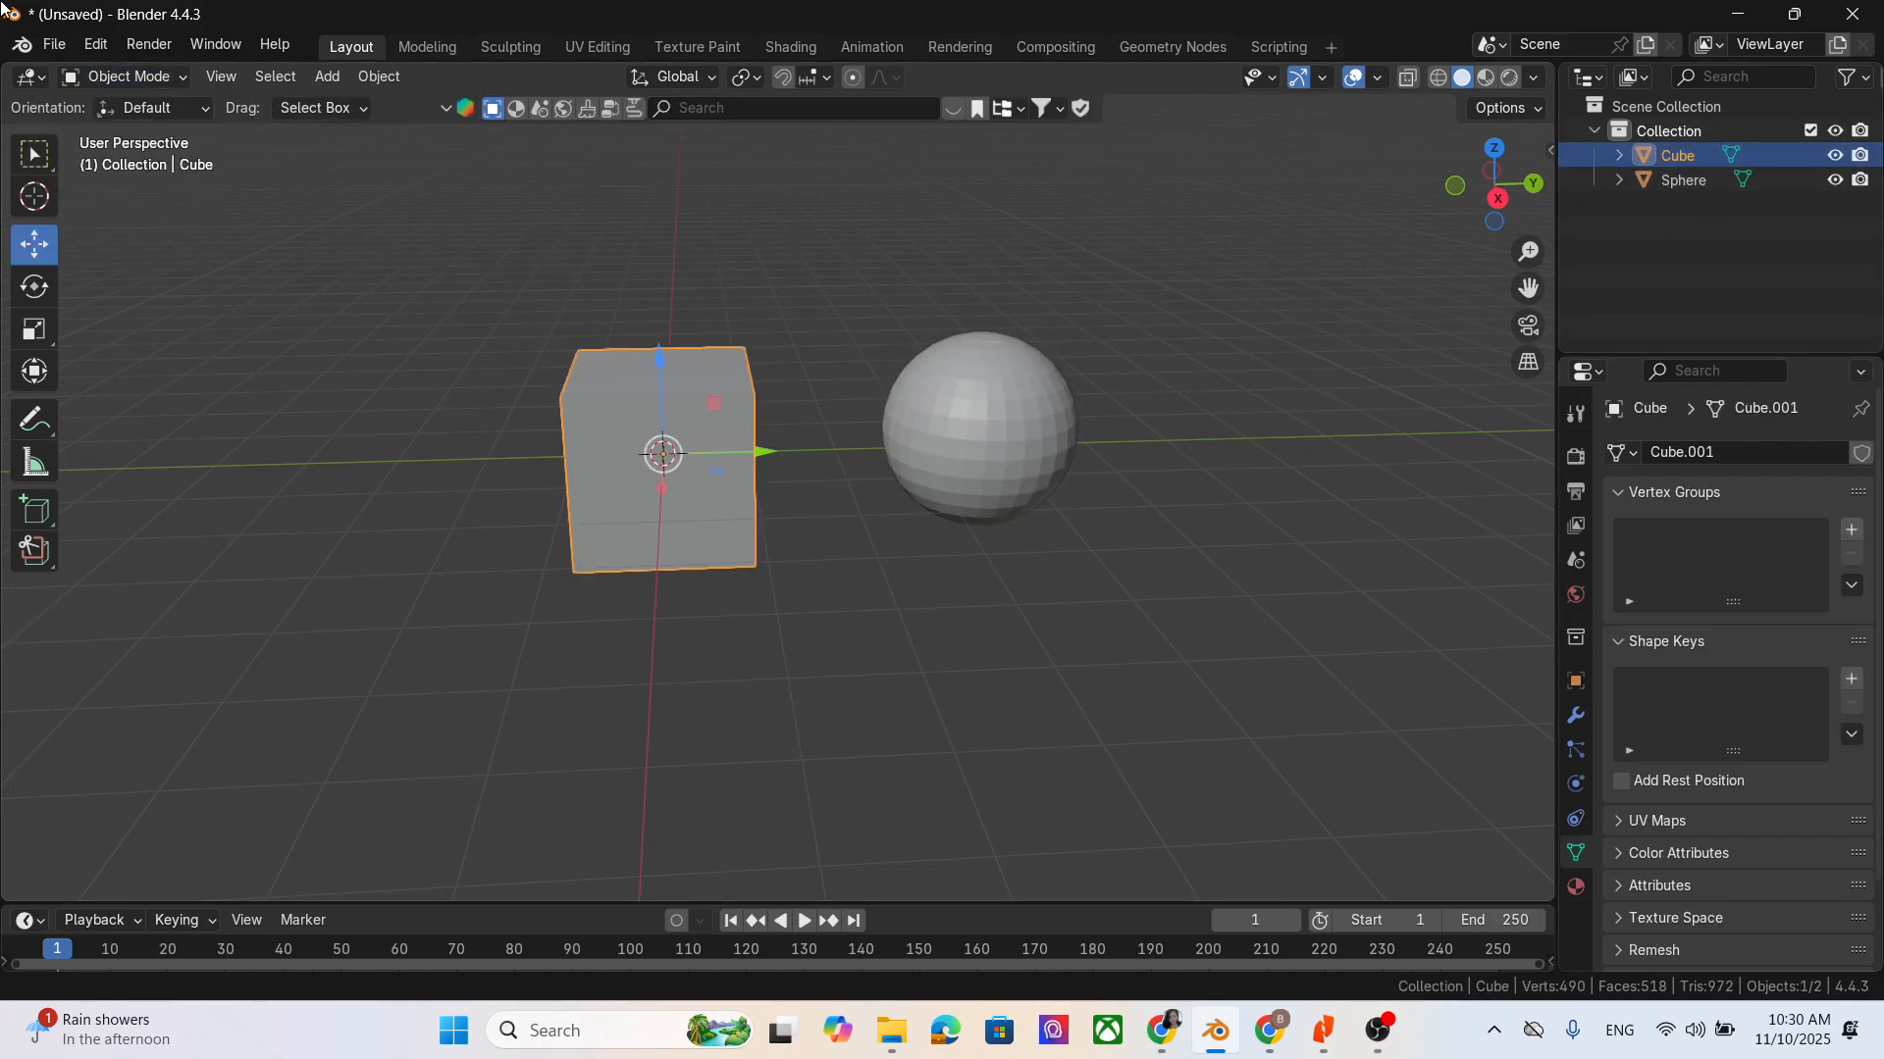
{"action": "left_click", "coordinate": [122, 77]}
{"action": "left_click", "coordinate": [153, 132]}
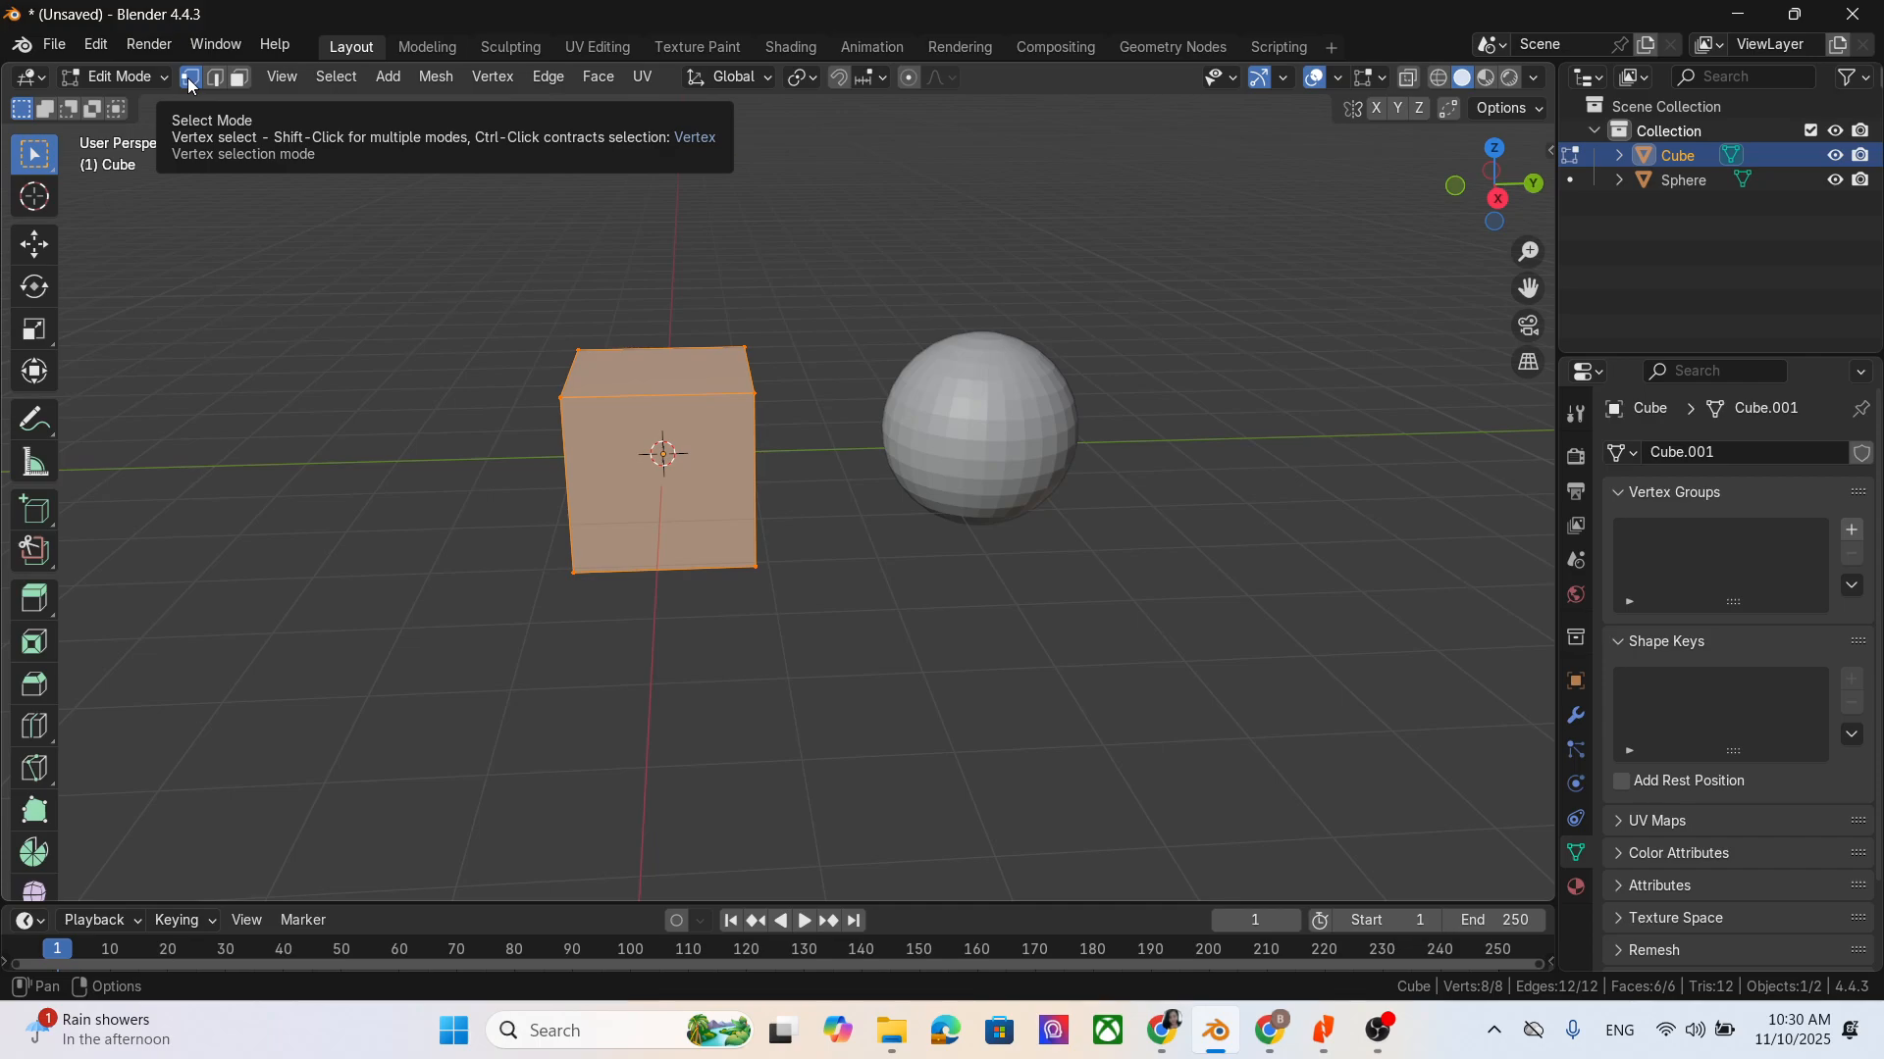
- Deselect the cube's mesh and select single corner vertices on its top face, ending on the front corner farthest from the sphere
{"action": "left_click", "coordinate": [841, 404]}
{"action": "left_click", "coordinate": [761, 397]}
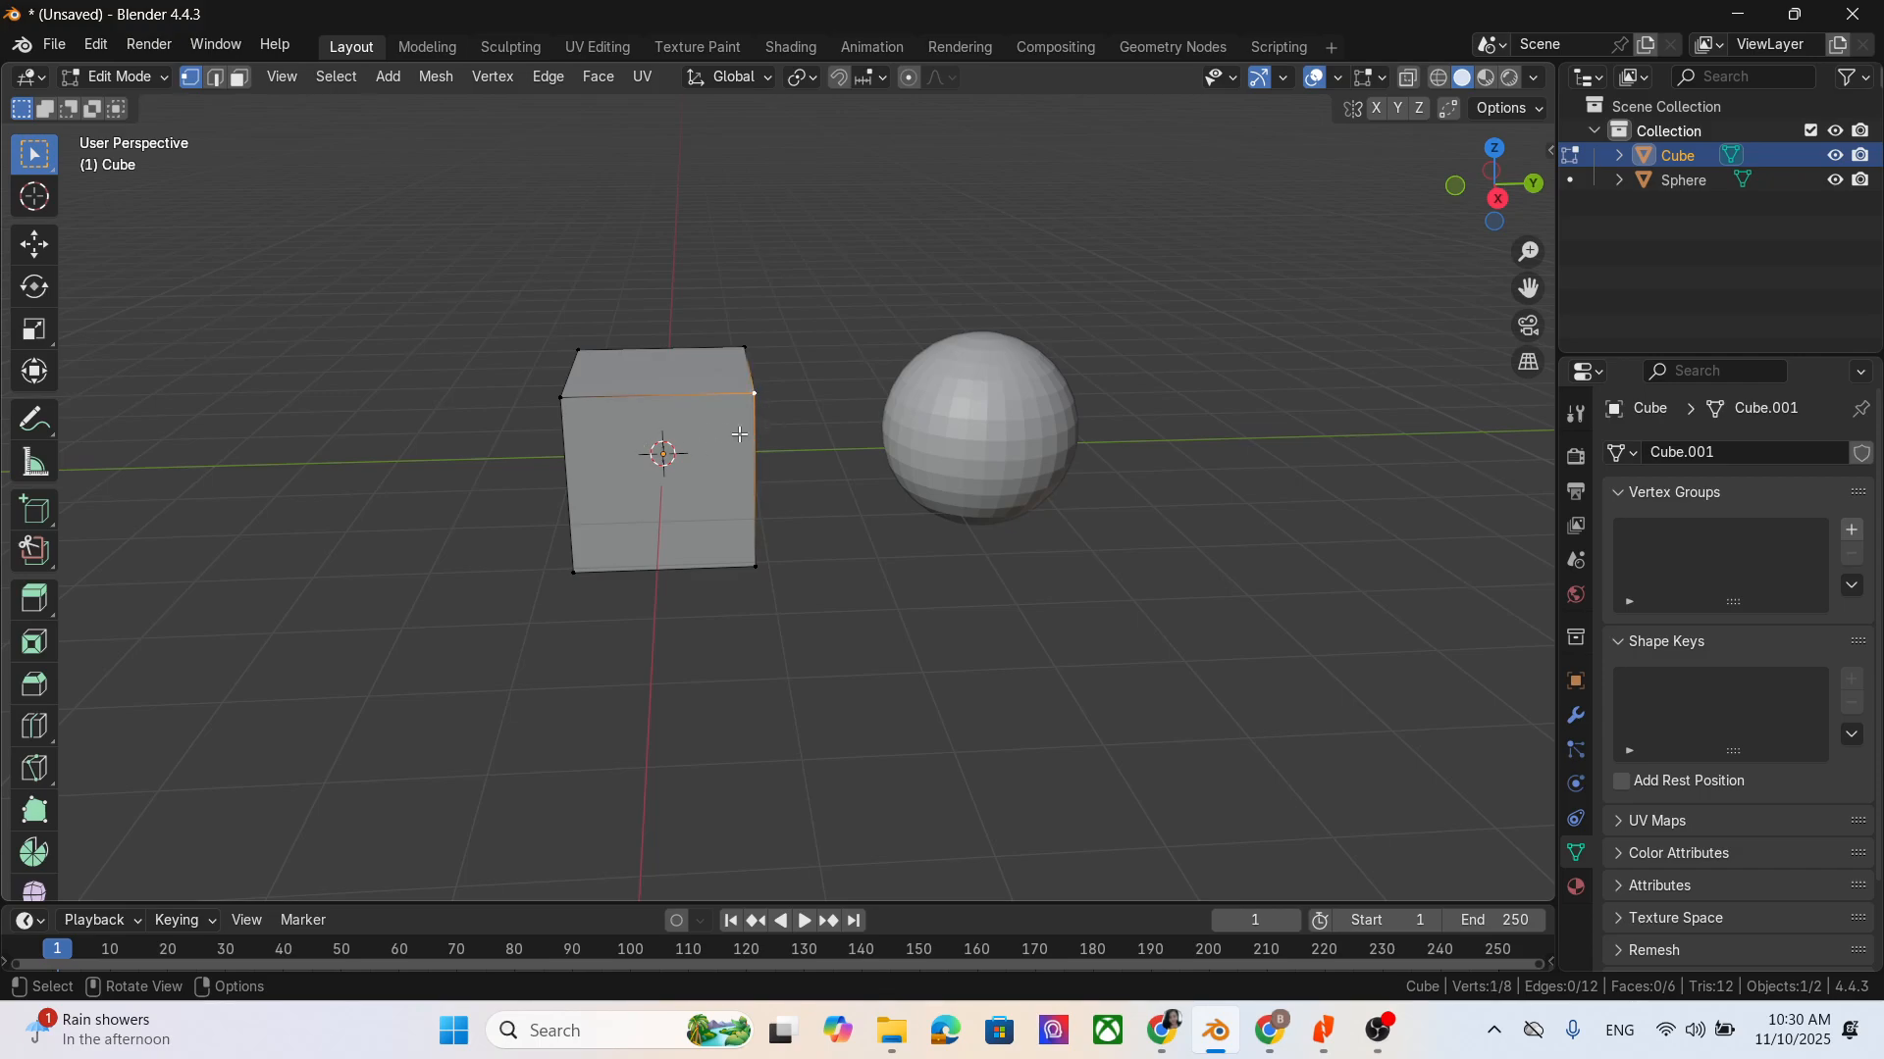
{"action": "middle_click_drag", "start_coordinate": [761, 397], "coordinate": [444, 439]}
{"action": "left_click", "coordinate": [447, 405]}
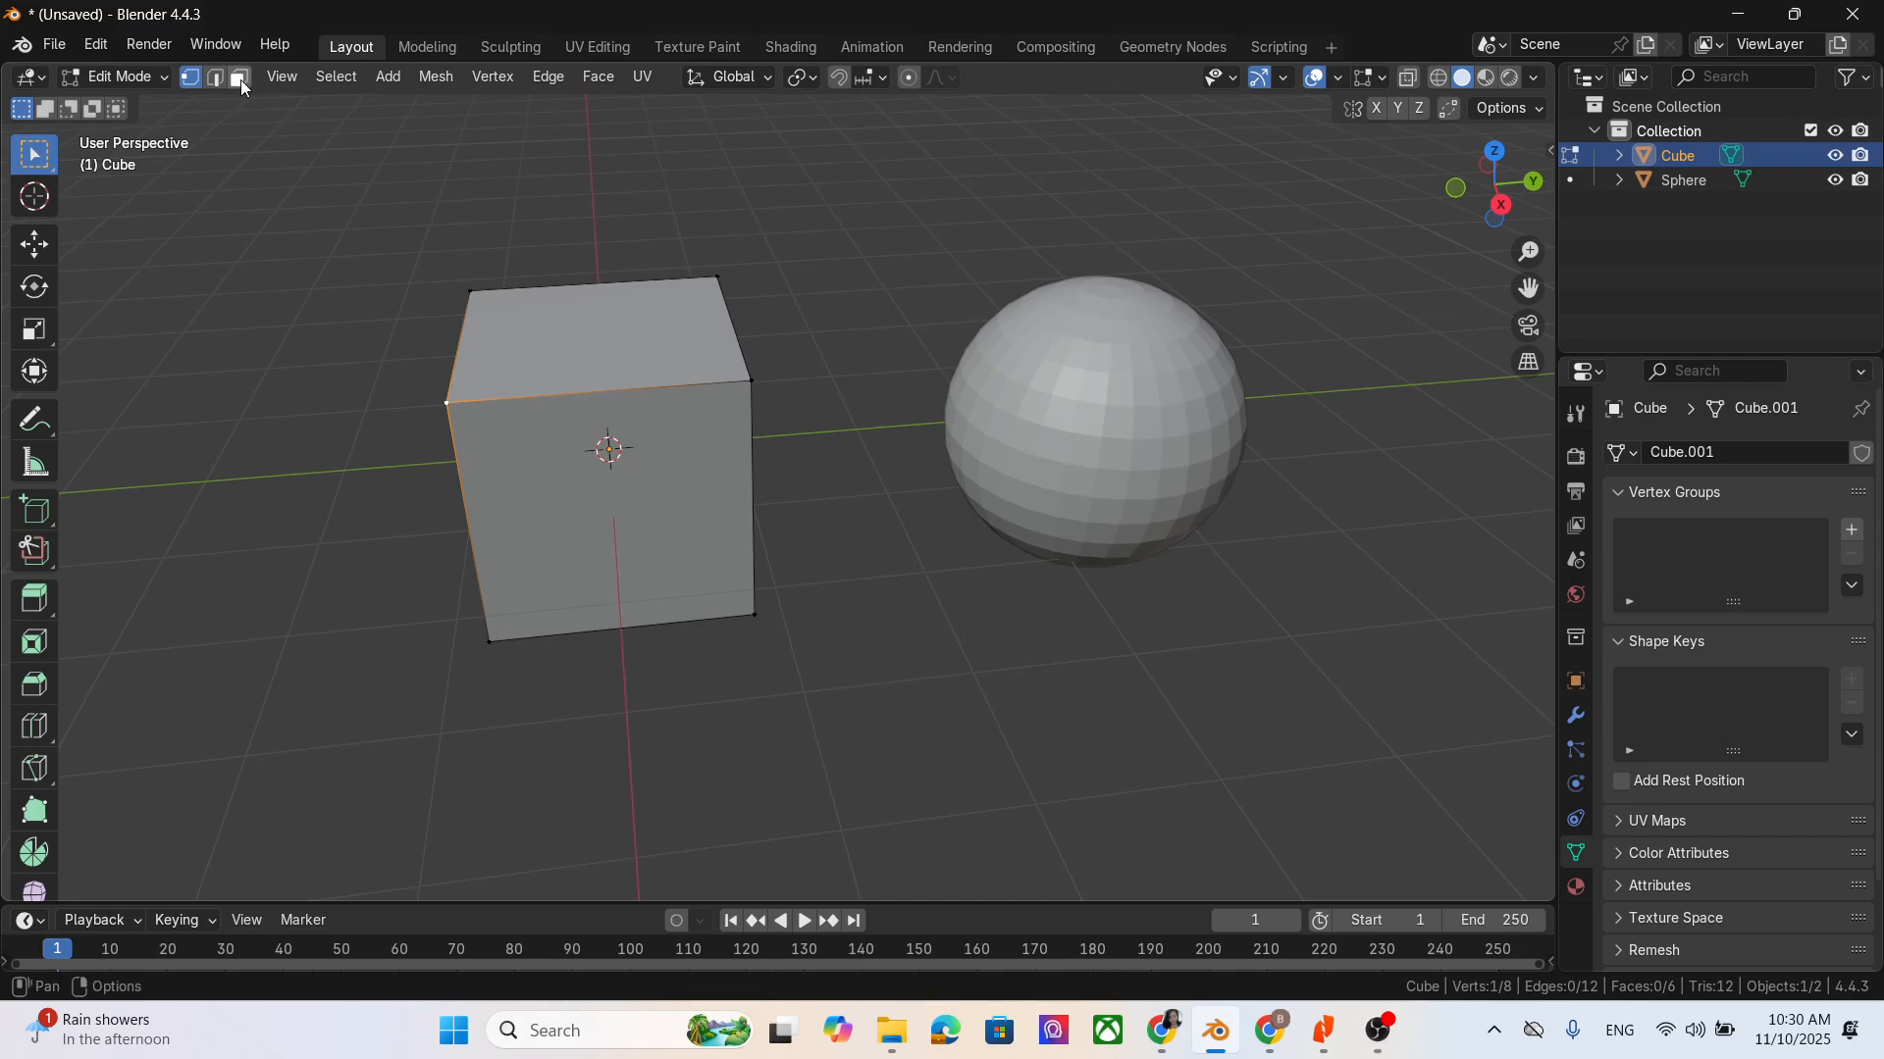
- Switch to edge select mode and select individual edges of the cube, ending with the top face's back edge
{"action": "left_click", "coordinate": [216, 79]}
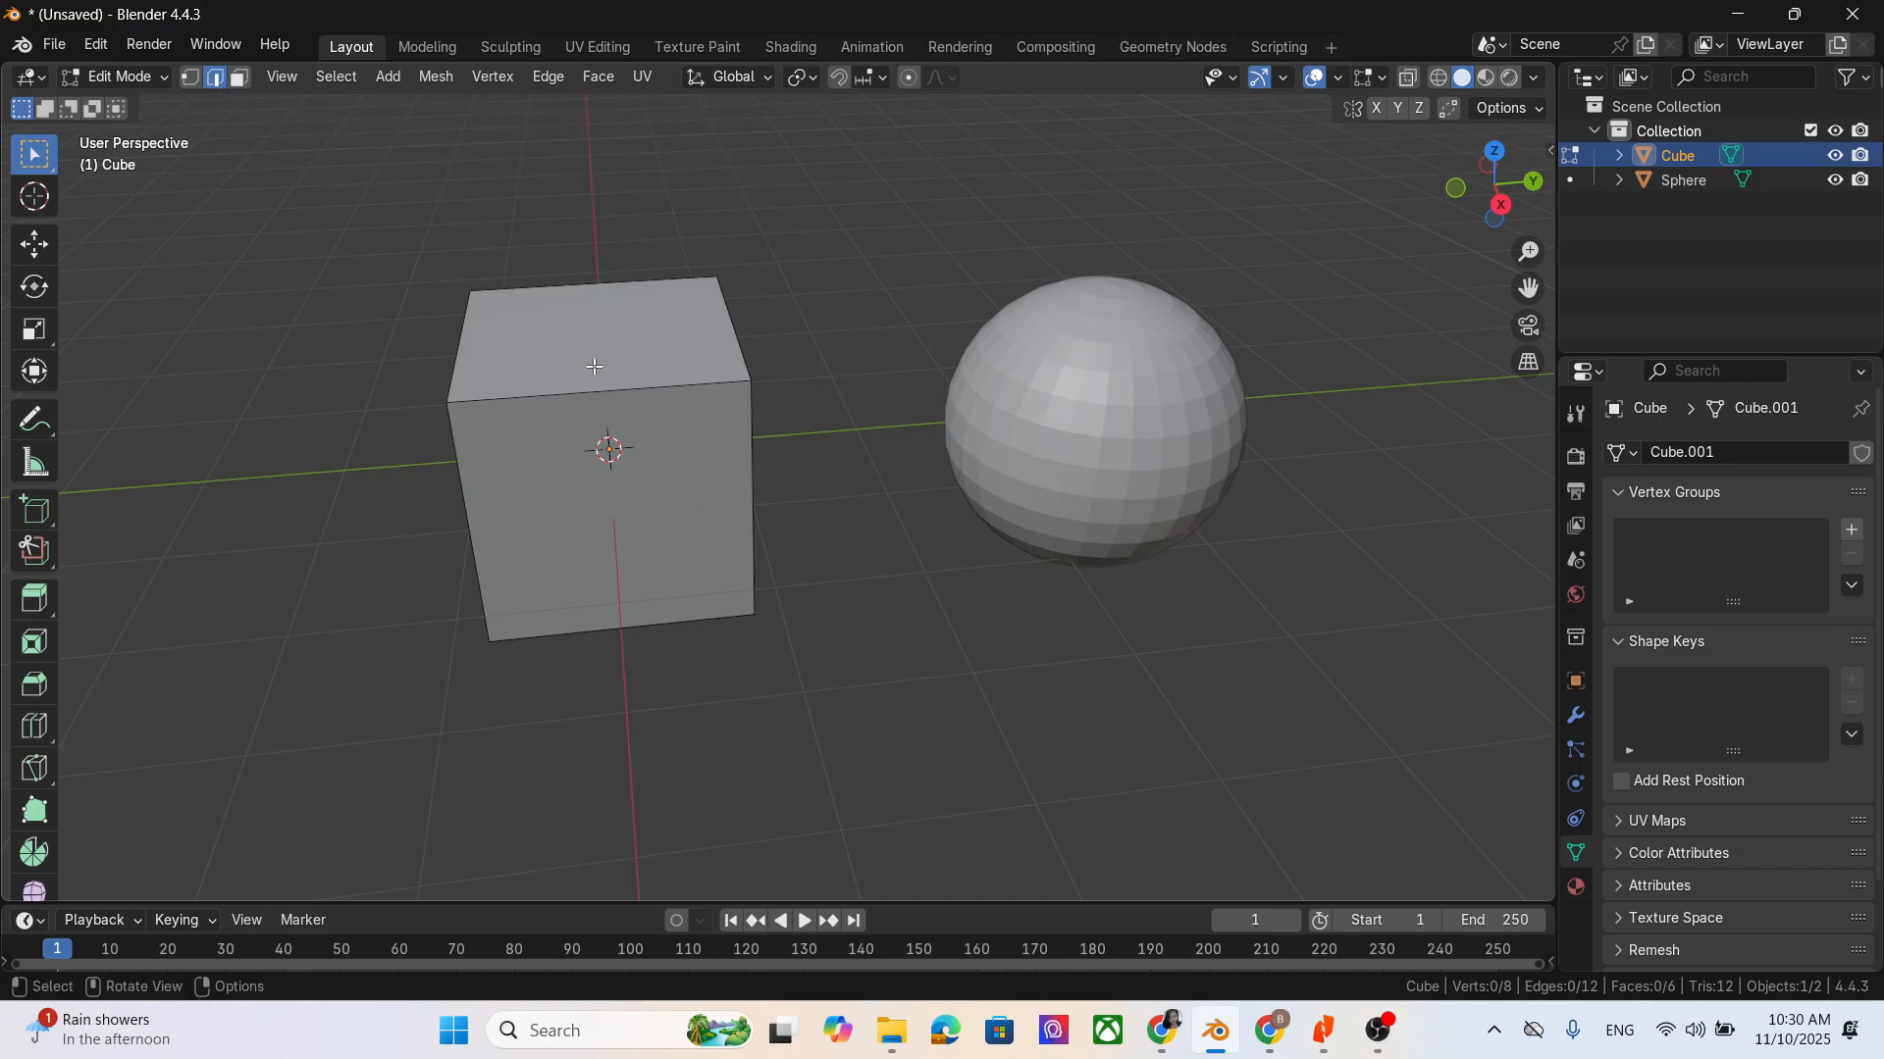
{"action": "left_click", "coordinate": [451, 350]}
{"action": "middle_click_drag", "start_coordinate": [752, 509], "coordinate": [761, 575]}
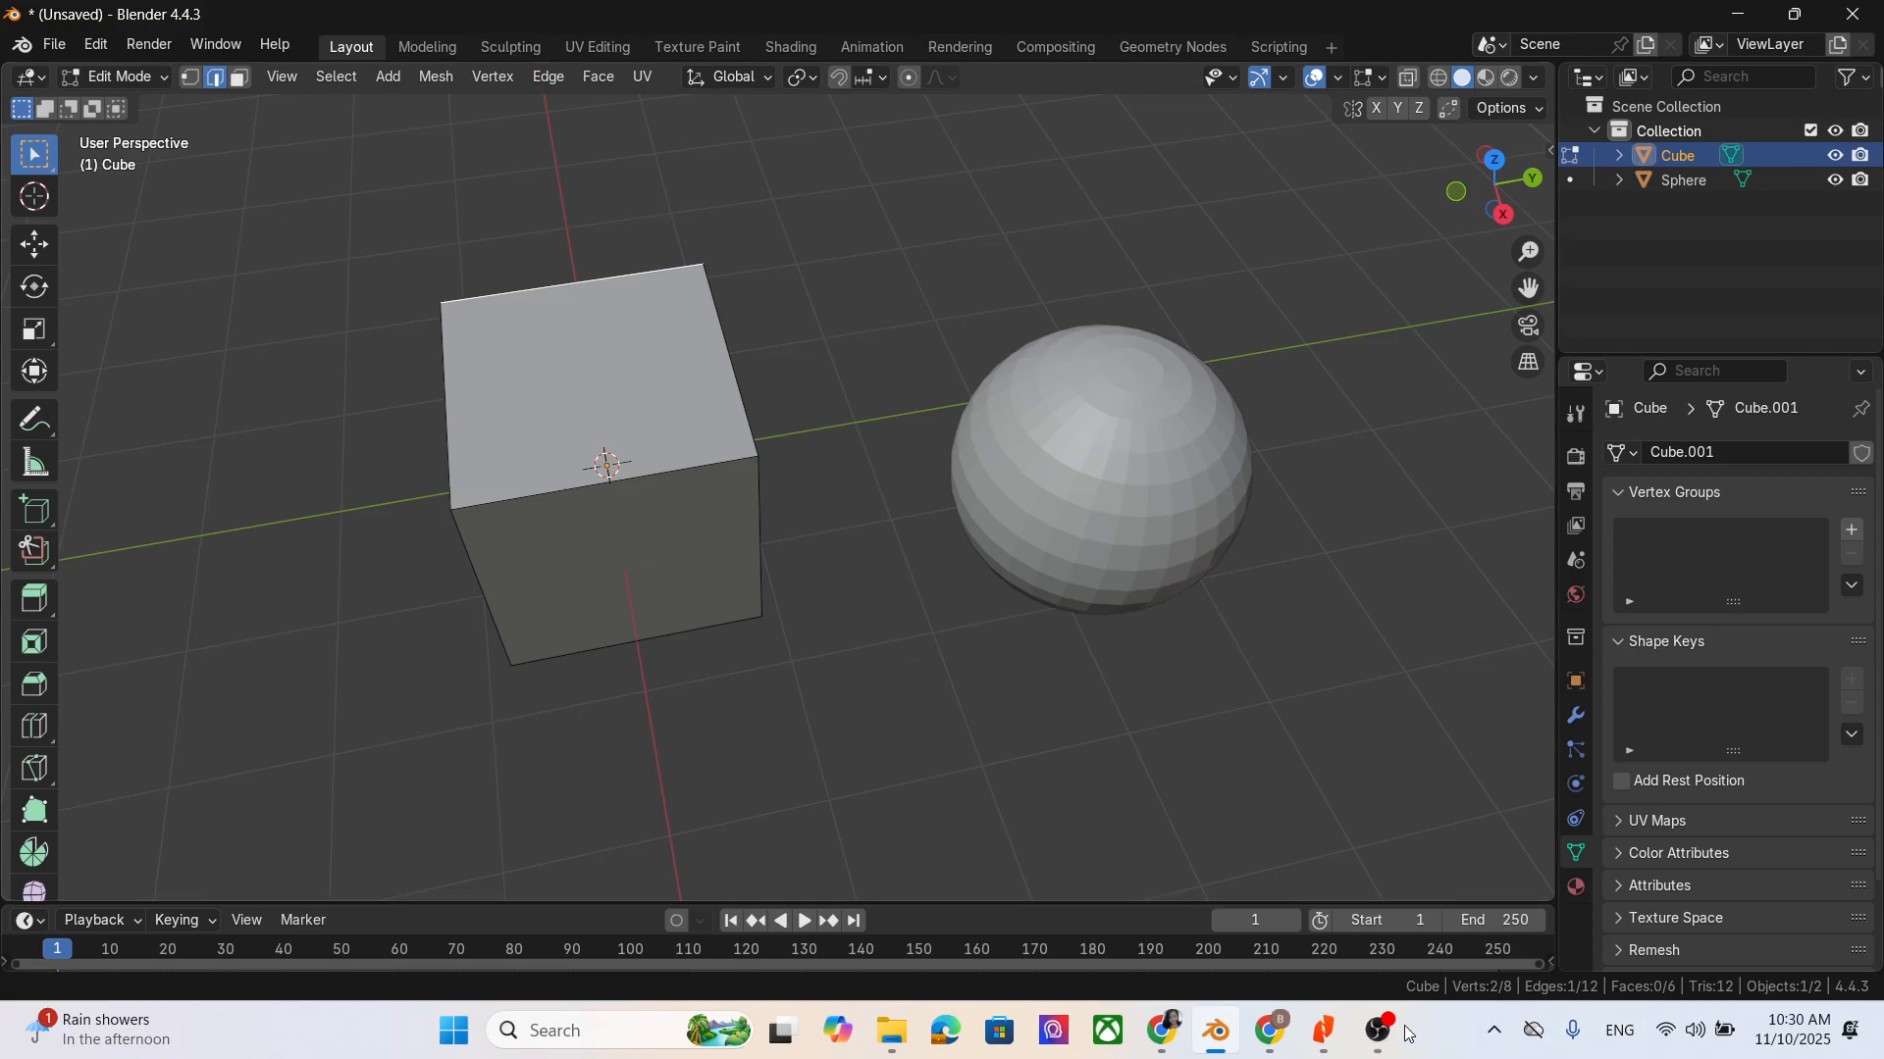
{"action": "key", "text": "F2"}
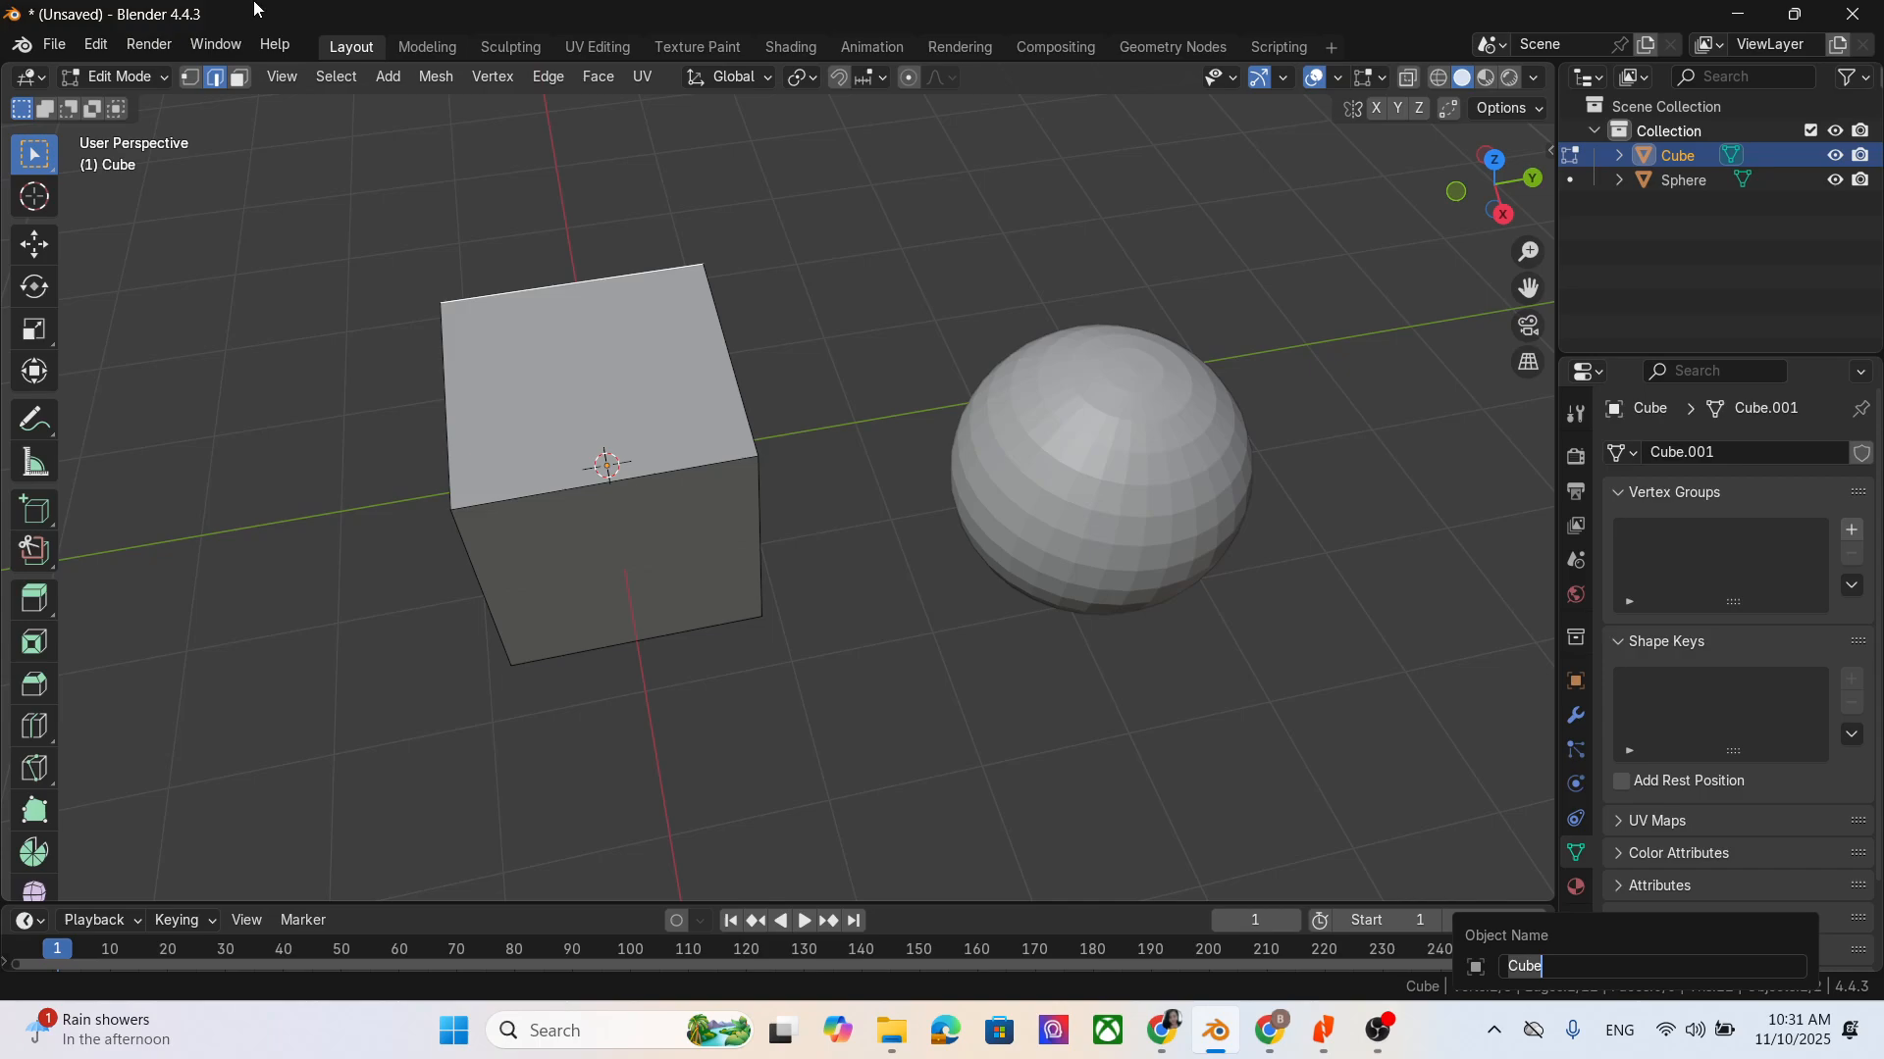
{"action": "key", "text": "Return"}
- Switch to face select mode and select the cube's top face, followed by the side face towards the sphere
{"action": "left_click", "coordinate": [244, 84]}
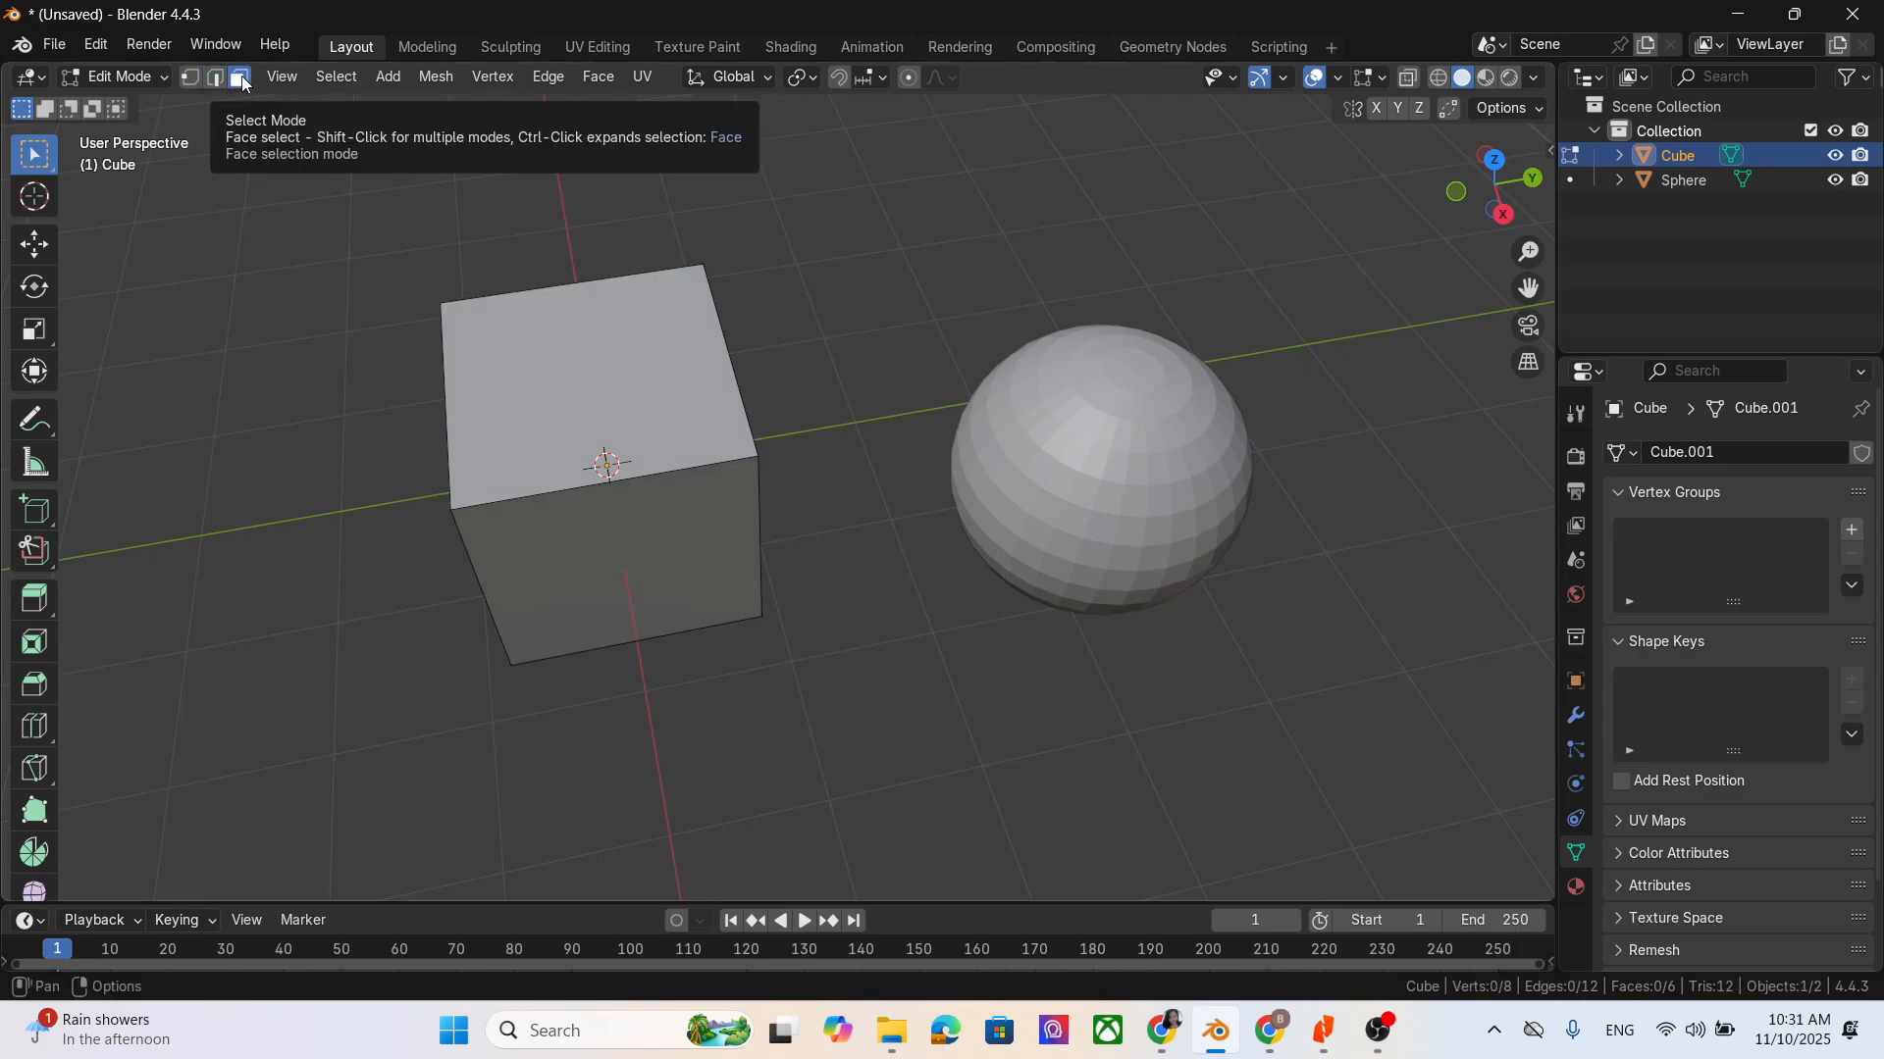
{"action": "left_click", "coordinate": [571, 310]}
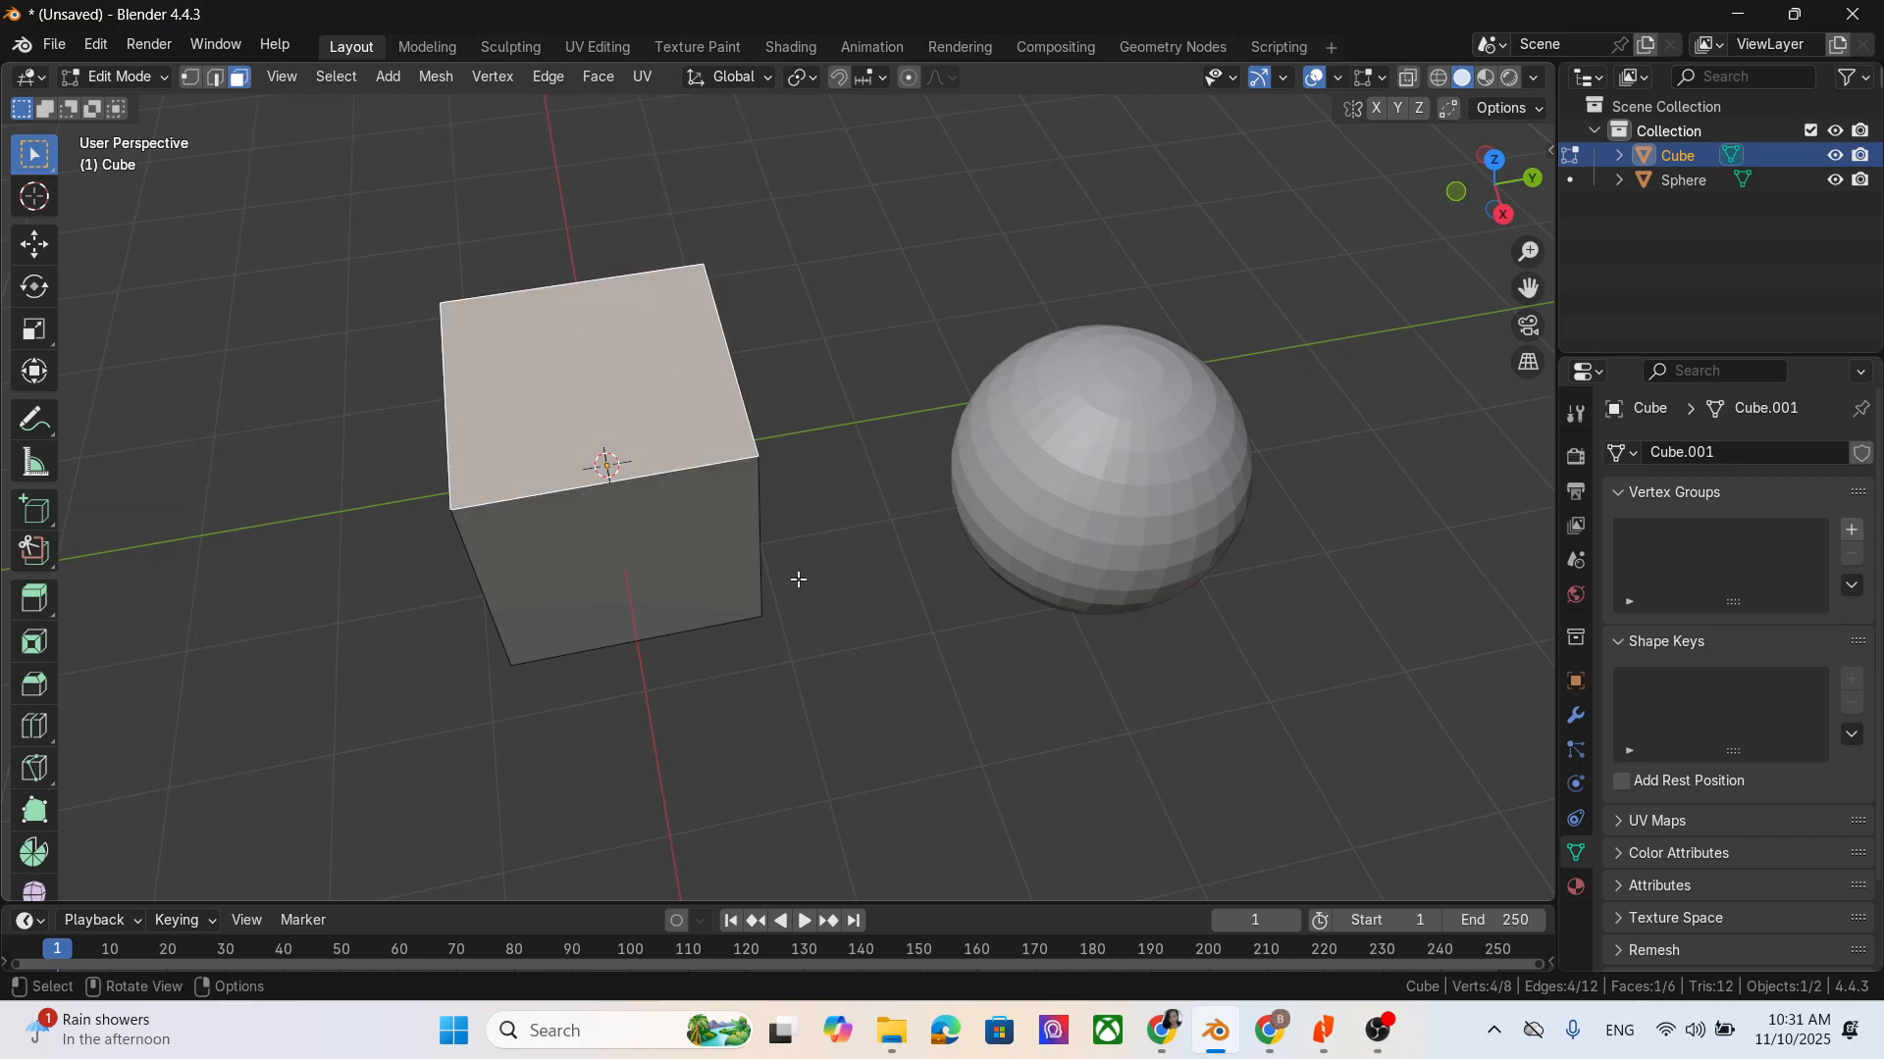
{"action": "middle_click_drag", "start_coordinate": [795, 580], "coordinate": [953, 692]}
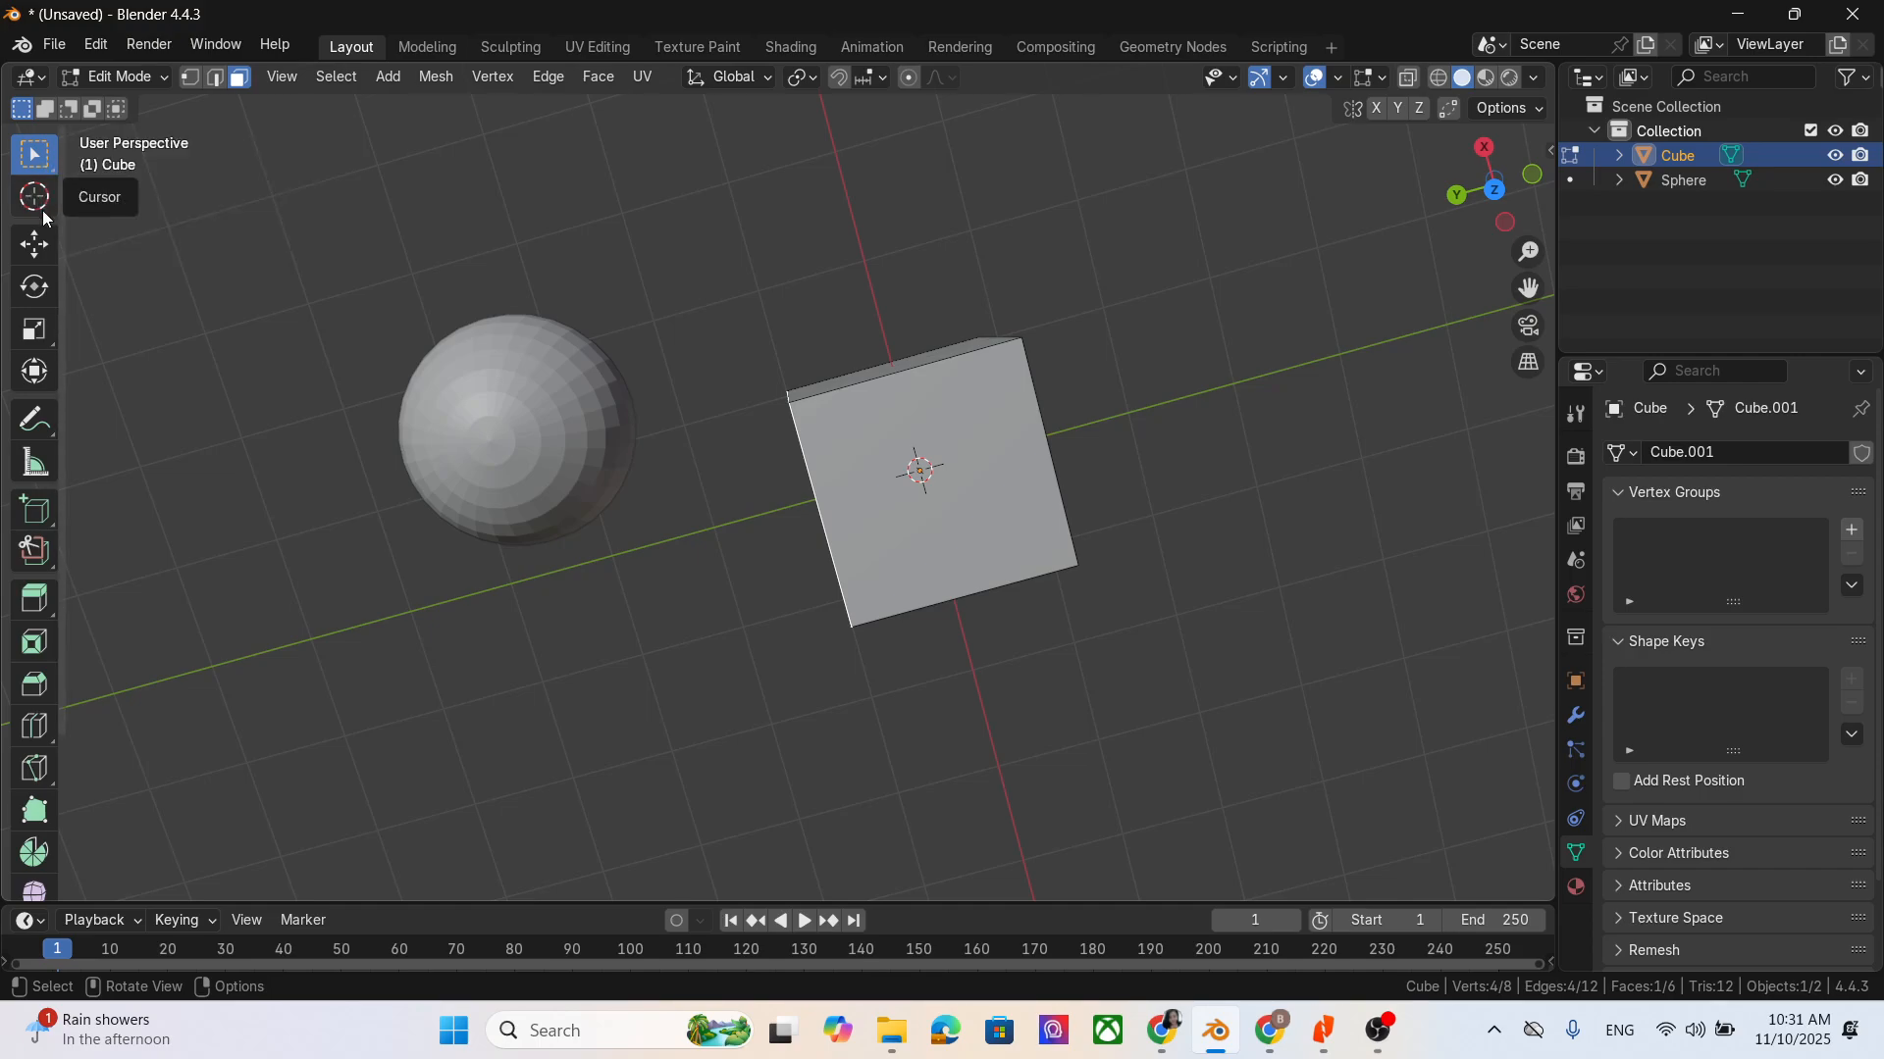
{"action": "mouse_move", "coordinate": [1126, 546]}
{"action": "middle_mouse_down"}
{"action": "mouse_move", "coordinate": [1151, 507]}
{"action": "mouse_move", "coordinate": [1119, 484]}
{"action": "mouse_move", "coordinate": [1181, 568]}
{"action": "mouse_move", "coordinate": [1162, 554]}
{"action": "middle_mouse_up"}
- Box-select the cube's faces, inspect the selection from another side, and deselect everything
{"action": "left_click_drag", "start_coordinate": [673, 205], "coordinate": [1270, 551]}
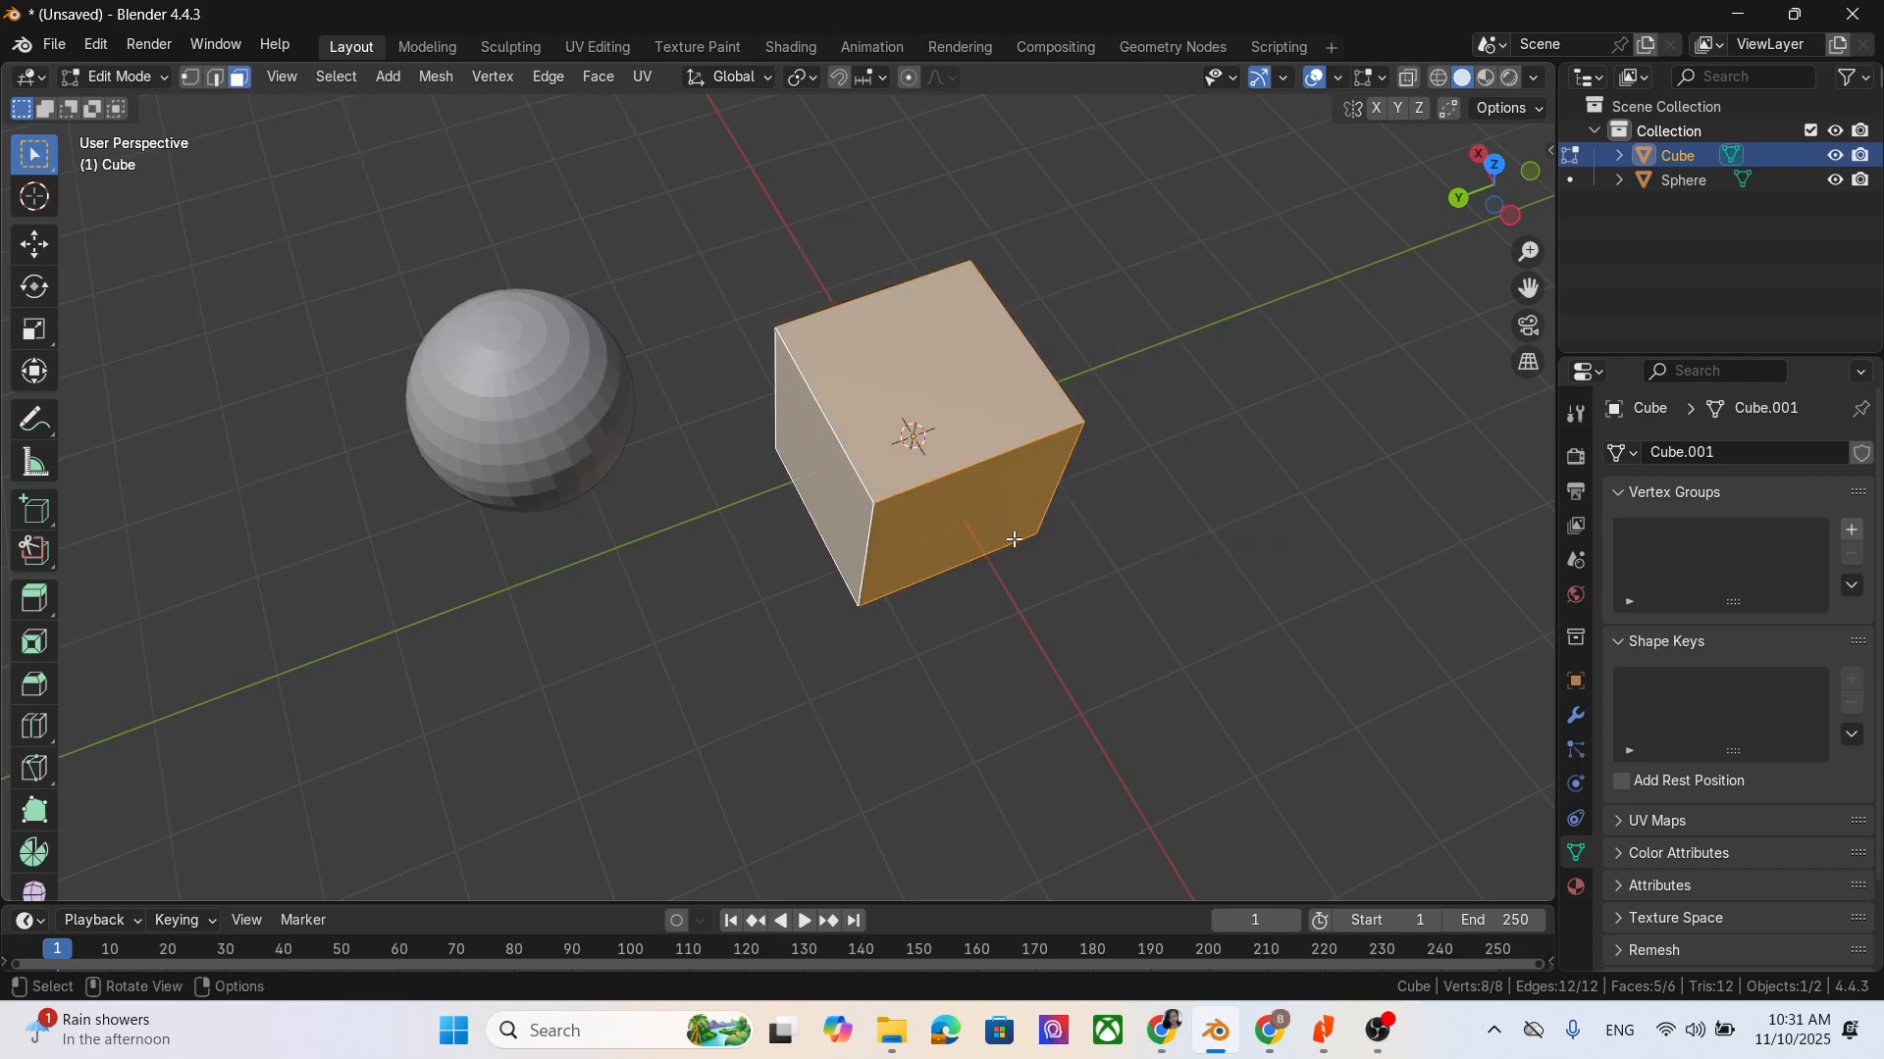
{"action": "middle_click_drag", "start_coordinate": [1009, 538], "coordinate": [1168, 508]}
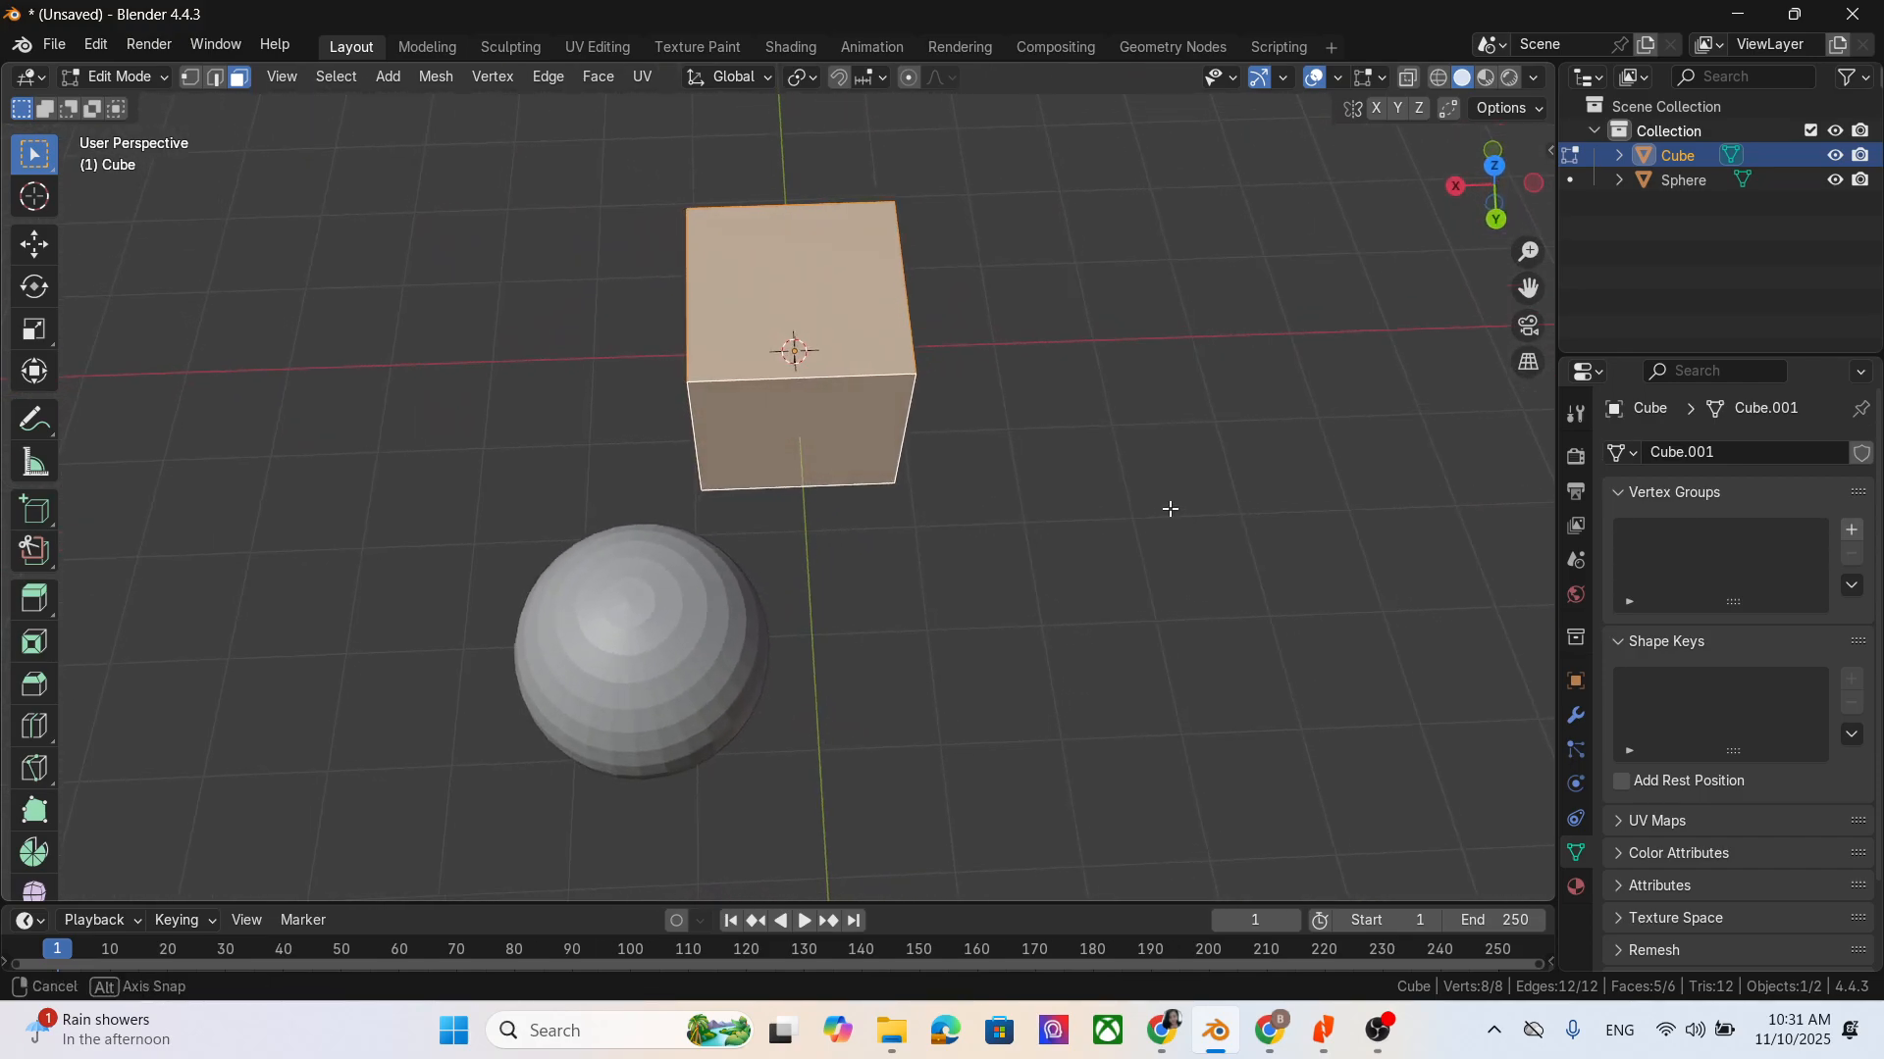
{"action": "key", "text": "alt+a"}
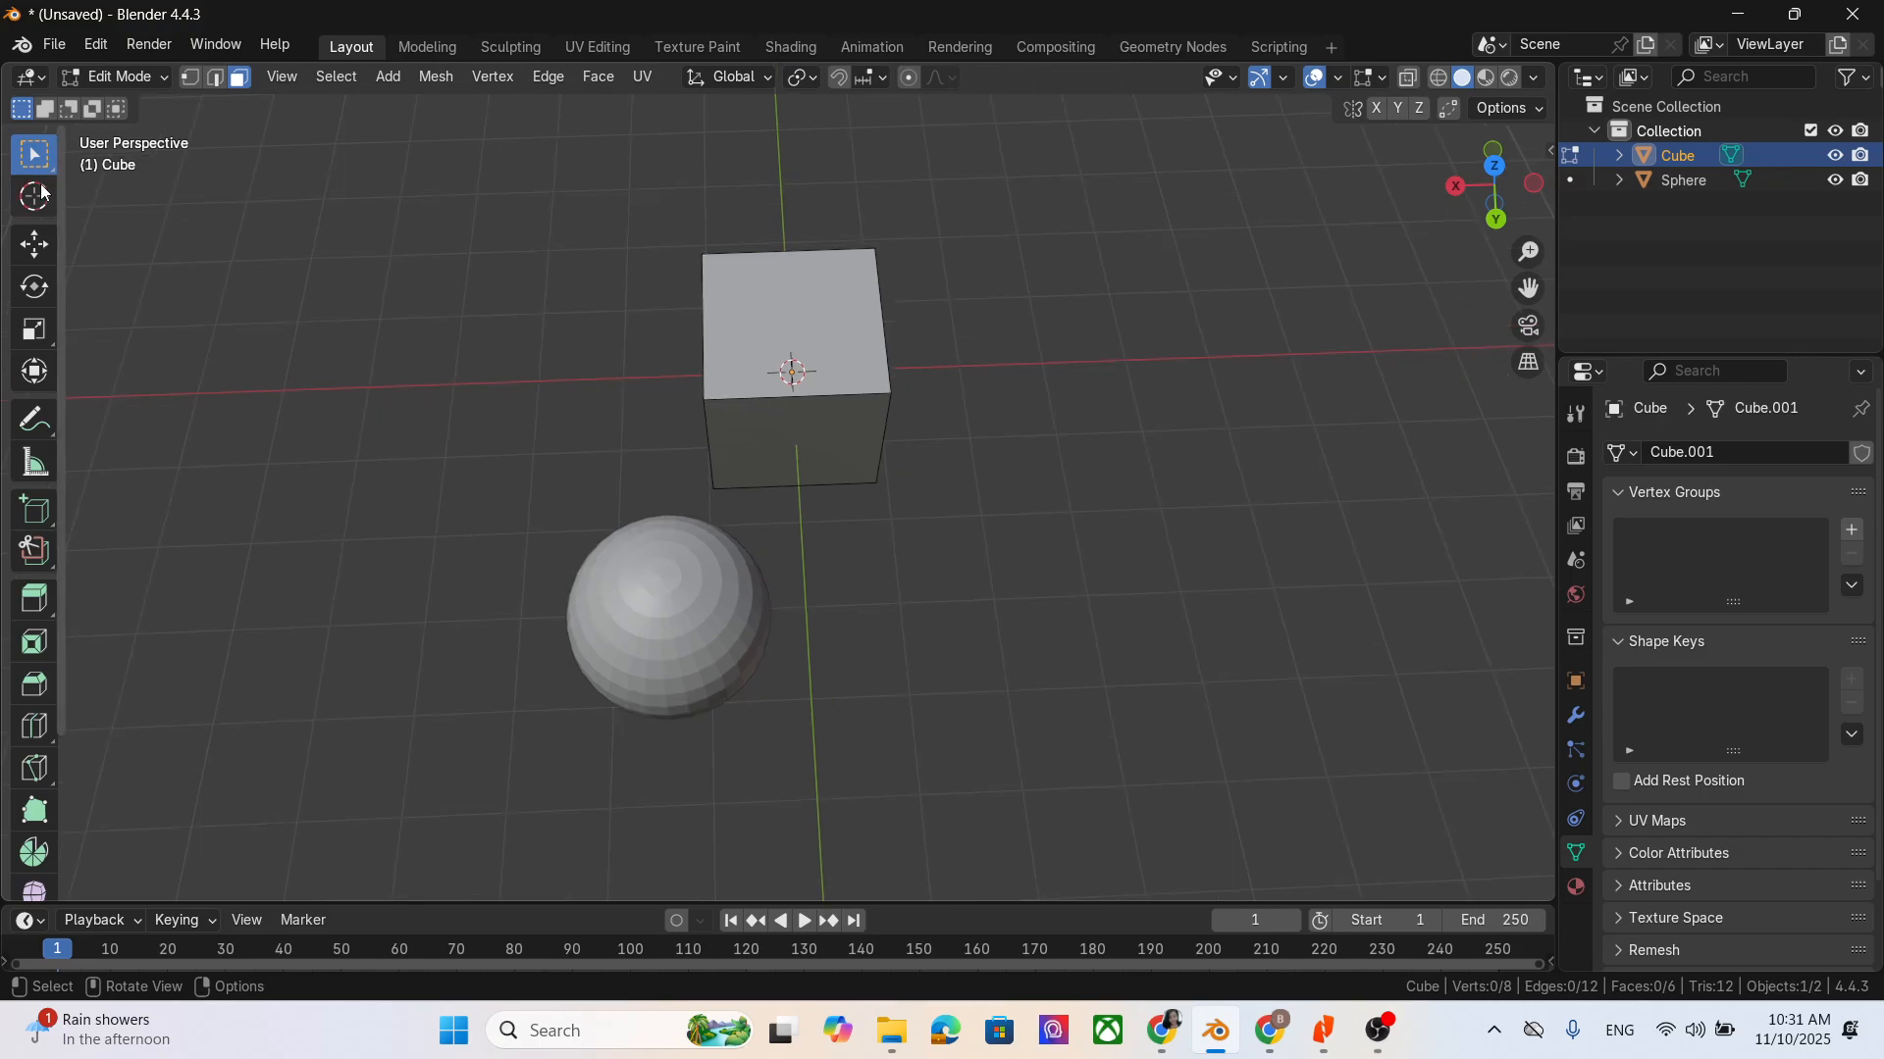
- Activate the Move tool and select the cube's top face
{"action": "left_click", "coordinate": [34, 196]}
{"action": "left_click", "coordinate": [34, 243]}
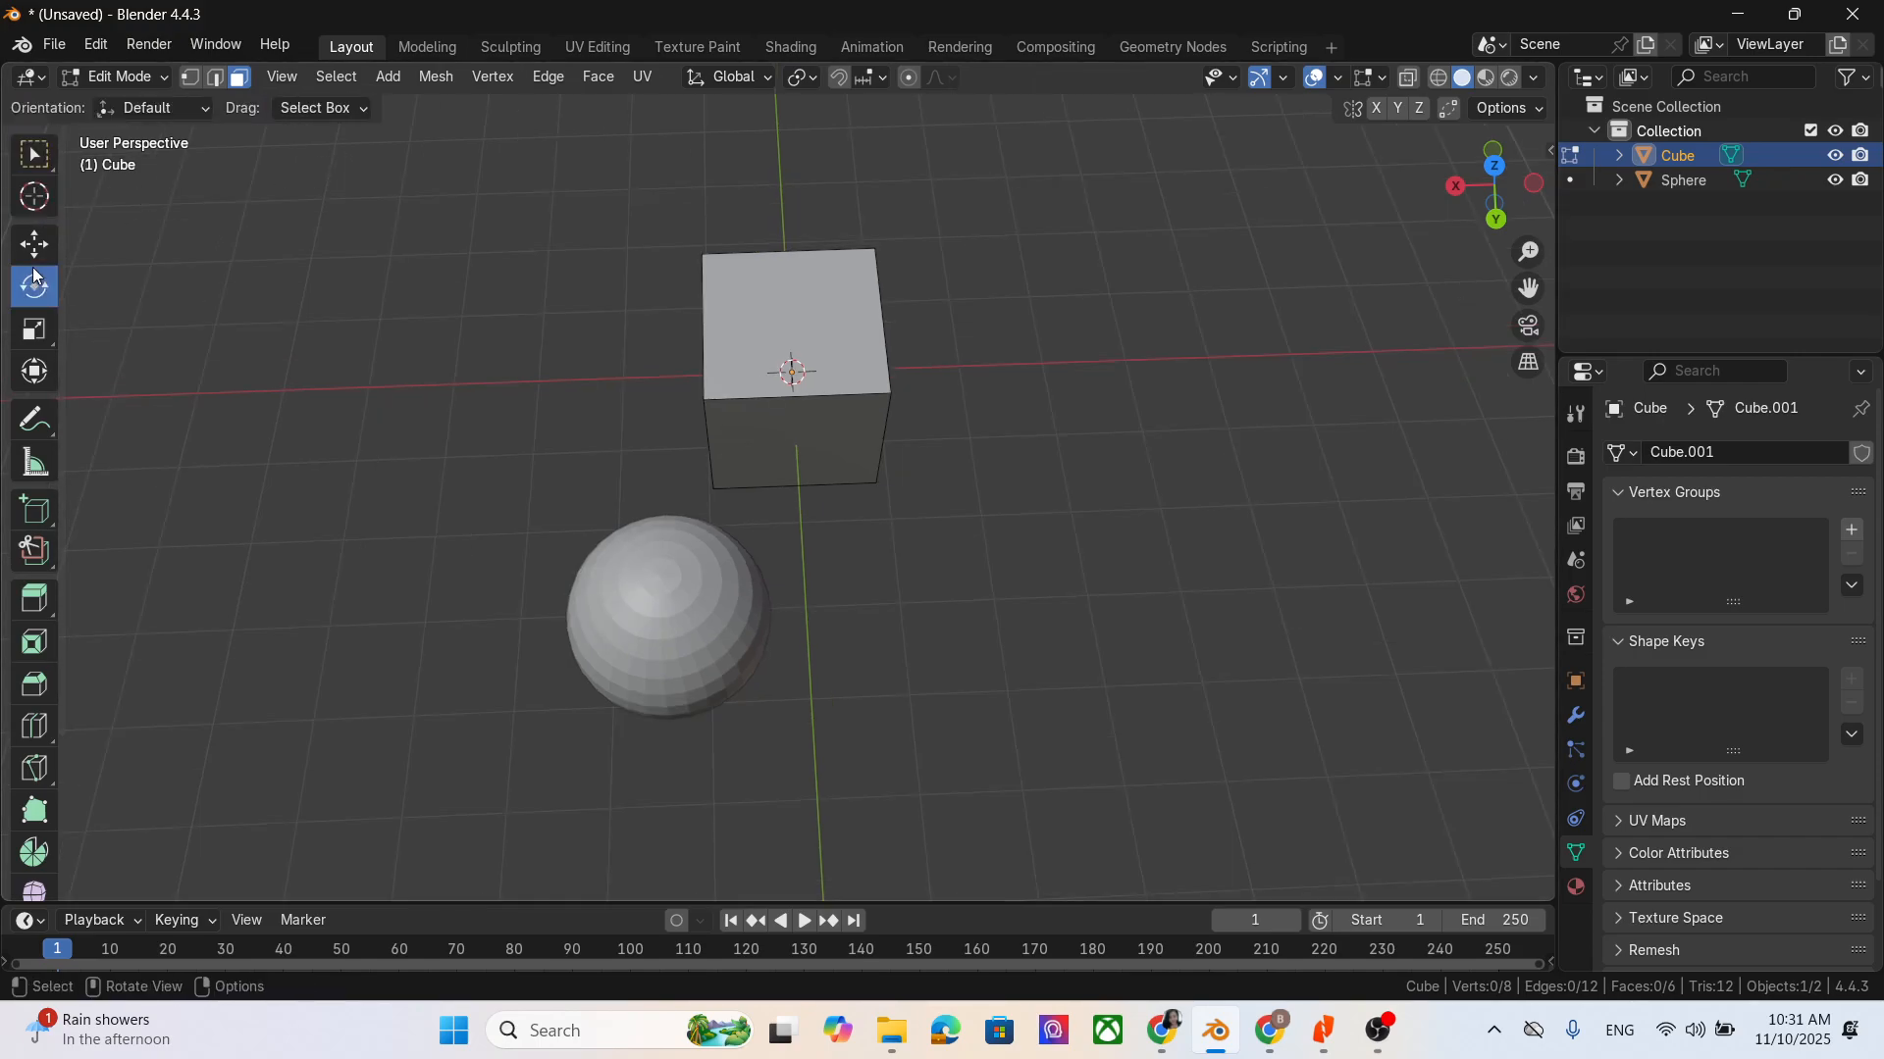
{"action": "middle_click_drag", "start_coordinate": [499, 314], "coordinate": [508, 266]}
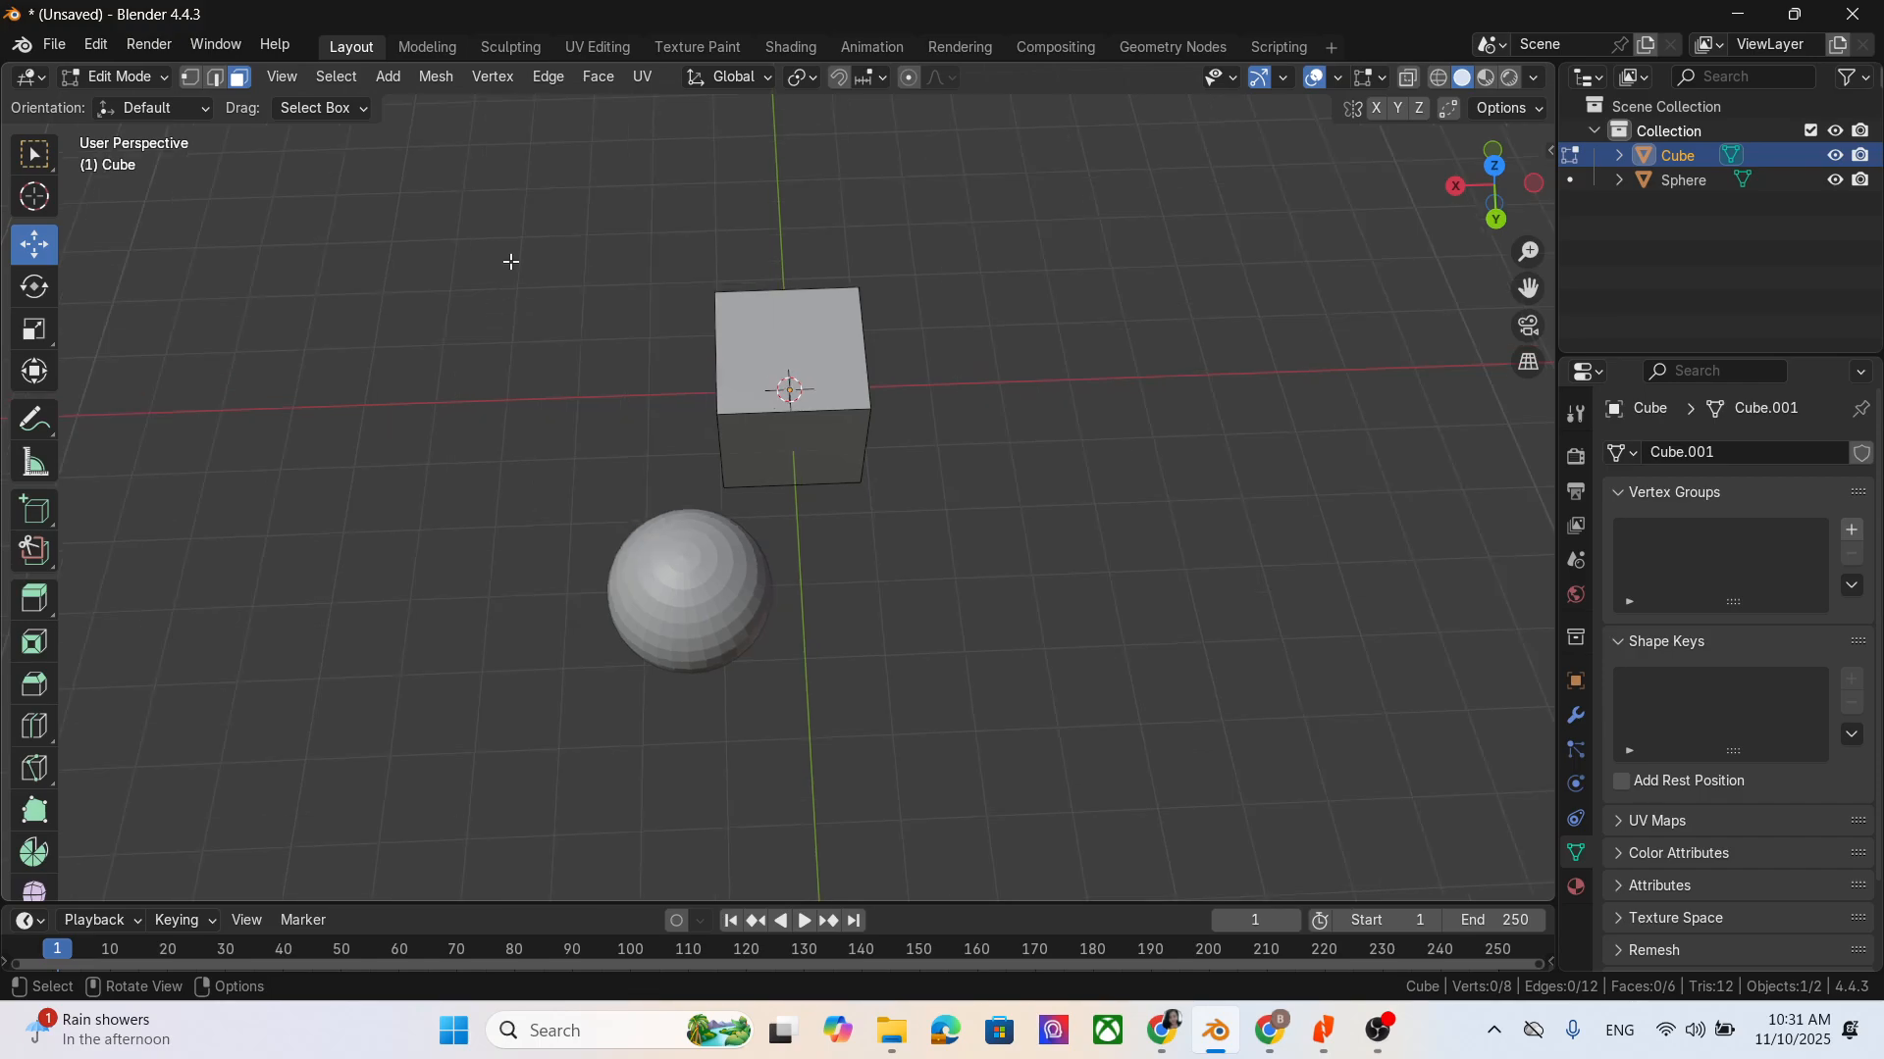
{"action": "left_click", "coordinate": [824, 350]}
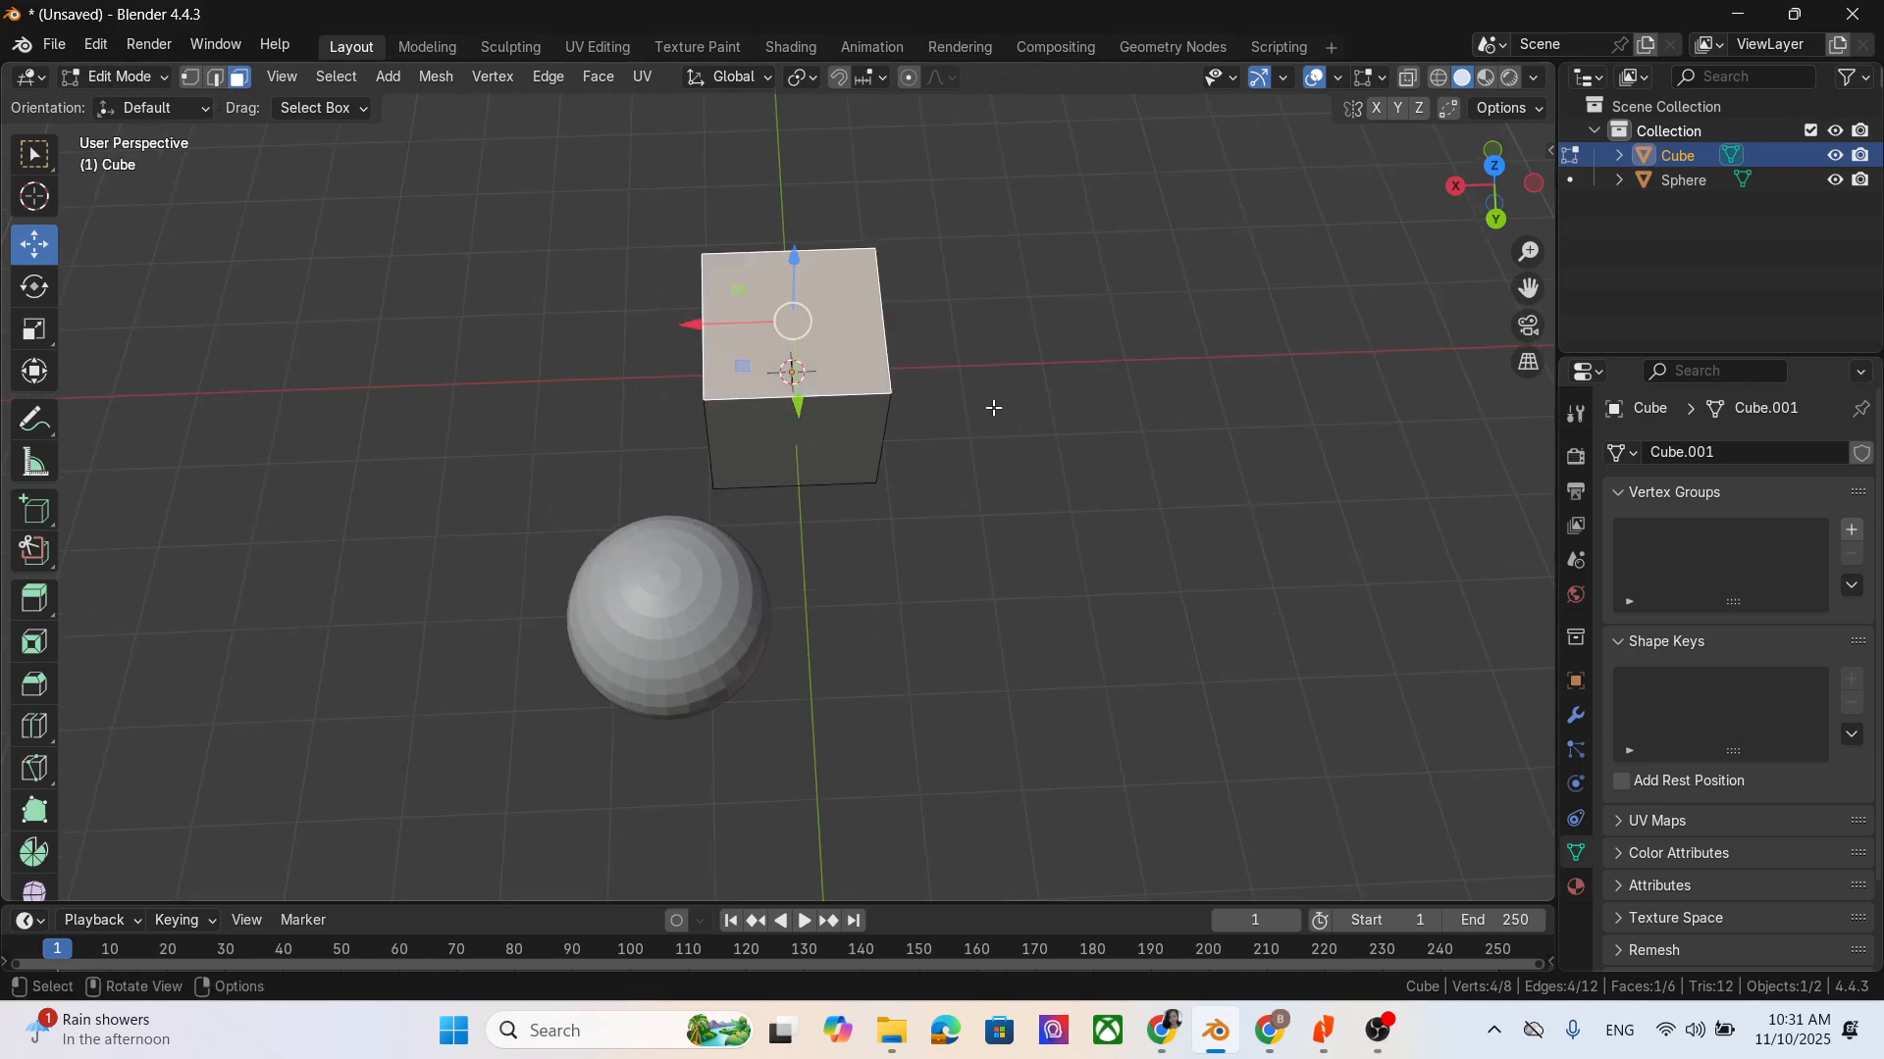
- Try to move the cube's top face freely upward
{"action": "middle_click_drag", "start_coordinate": [1131, 627], "coordinate": [1118, 550]}
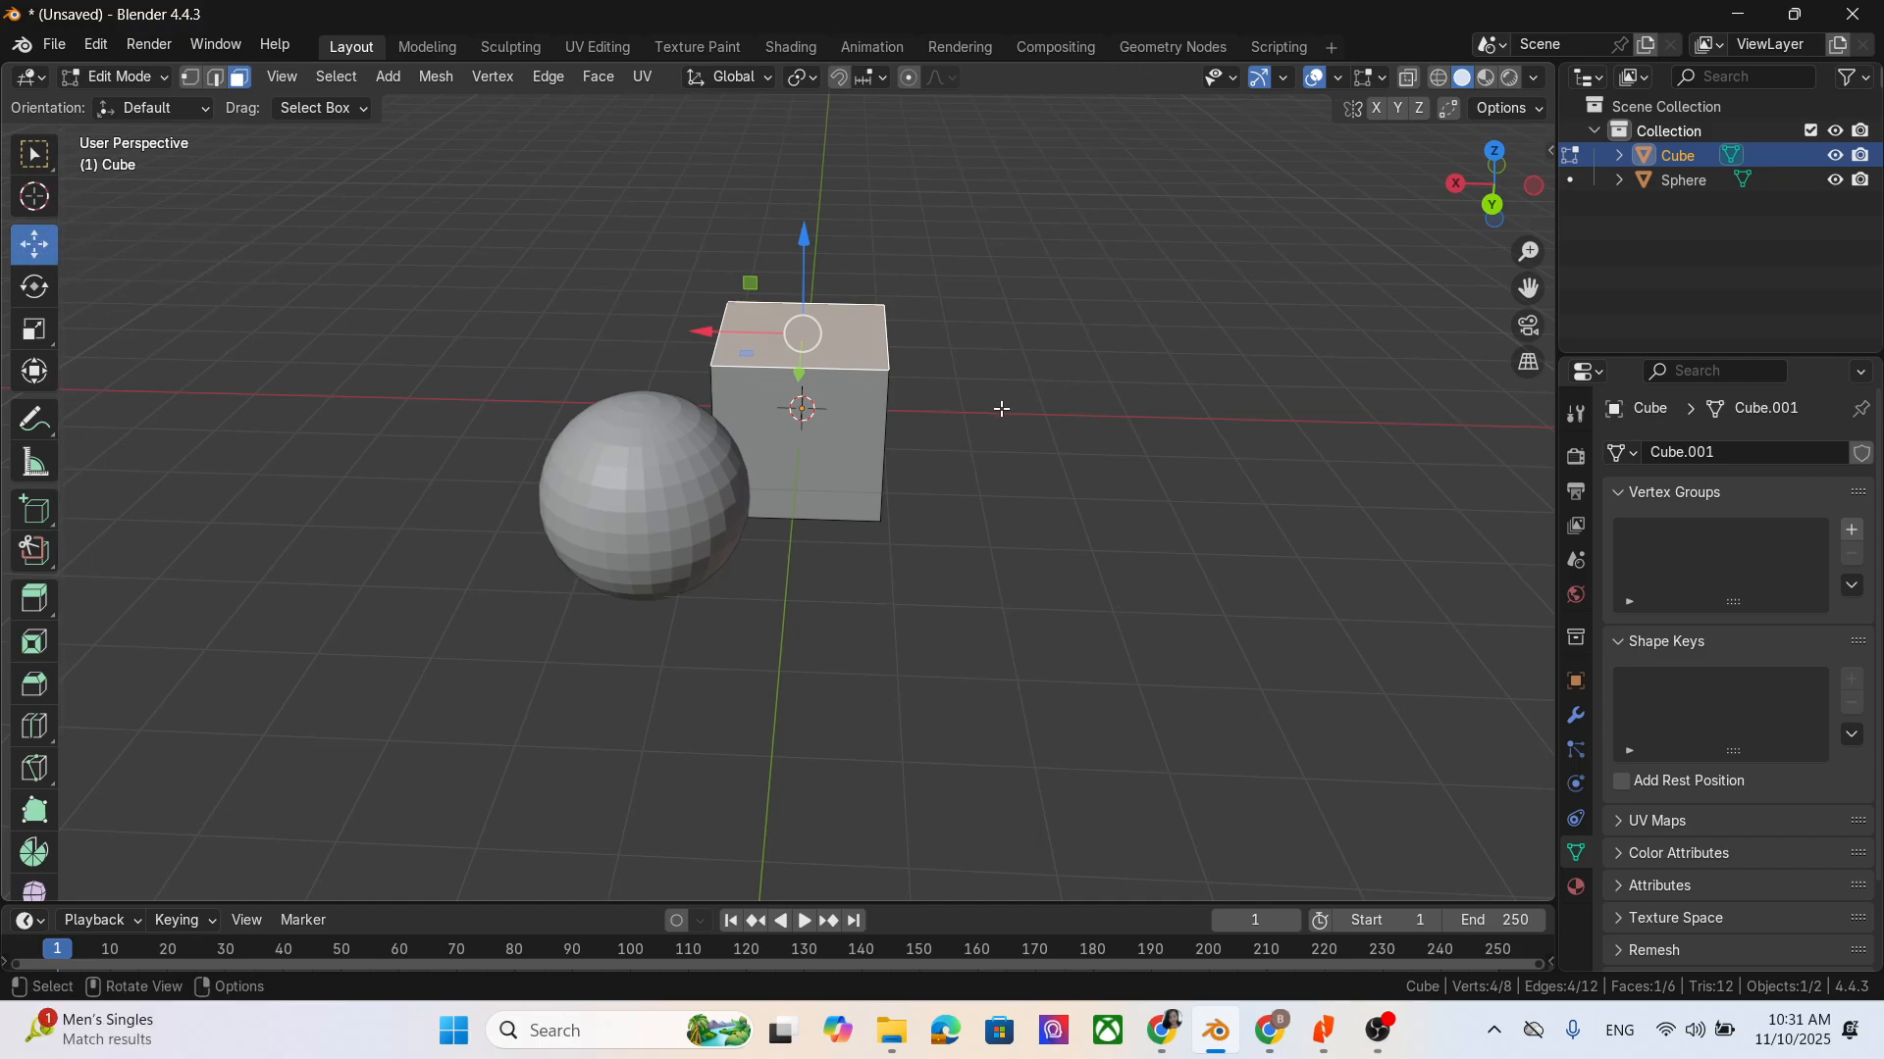
{"action": "key", "text": "g"}
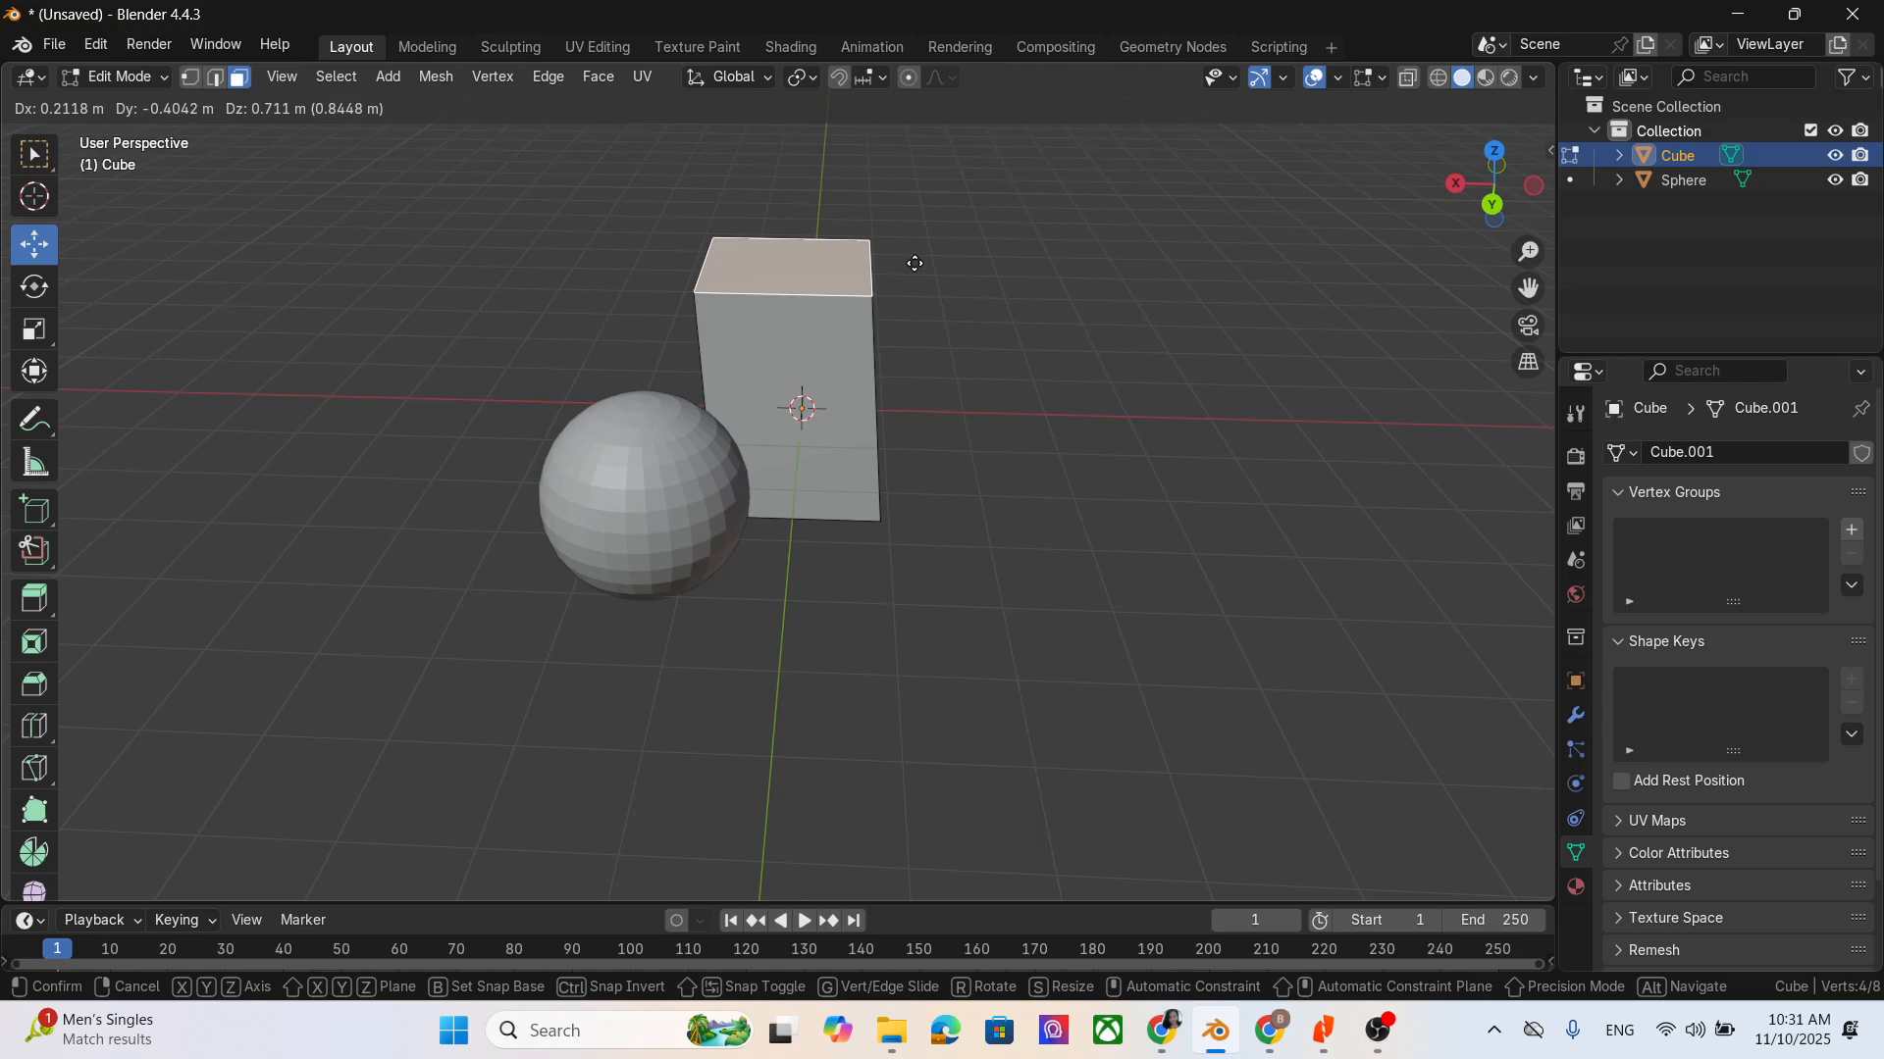
{"action": "key", "text": "Escape"}
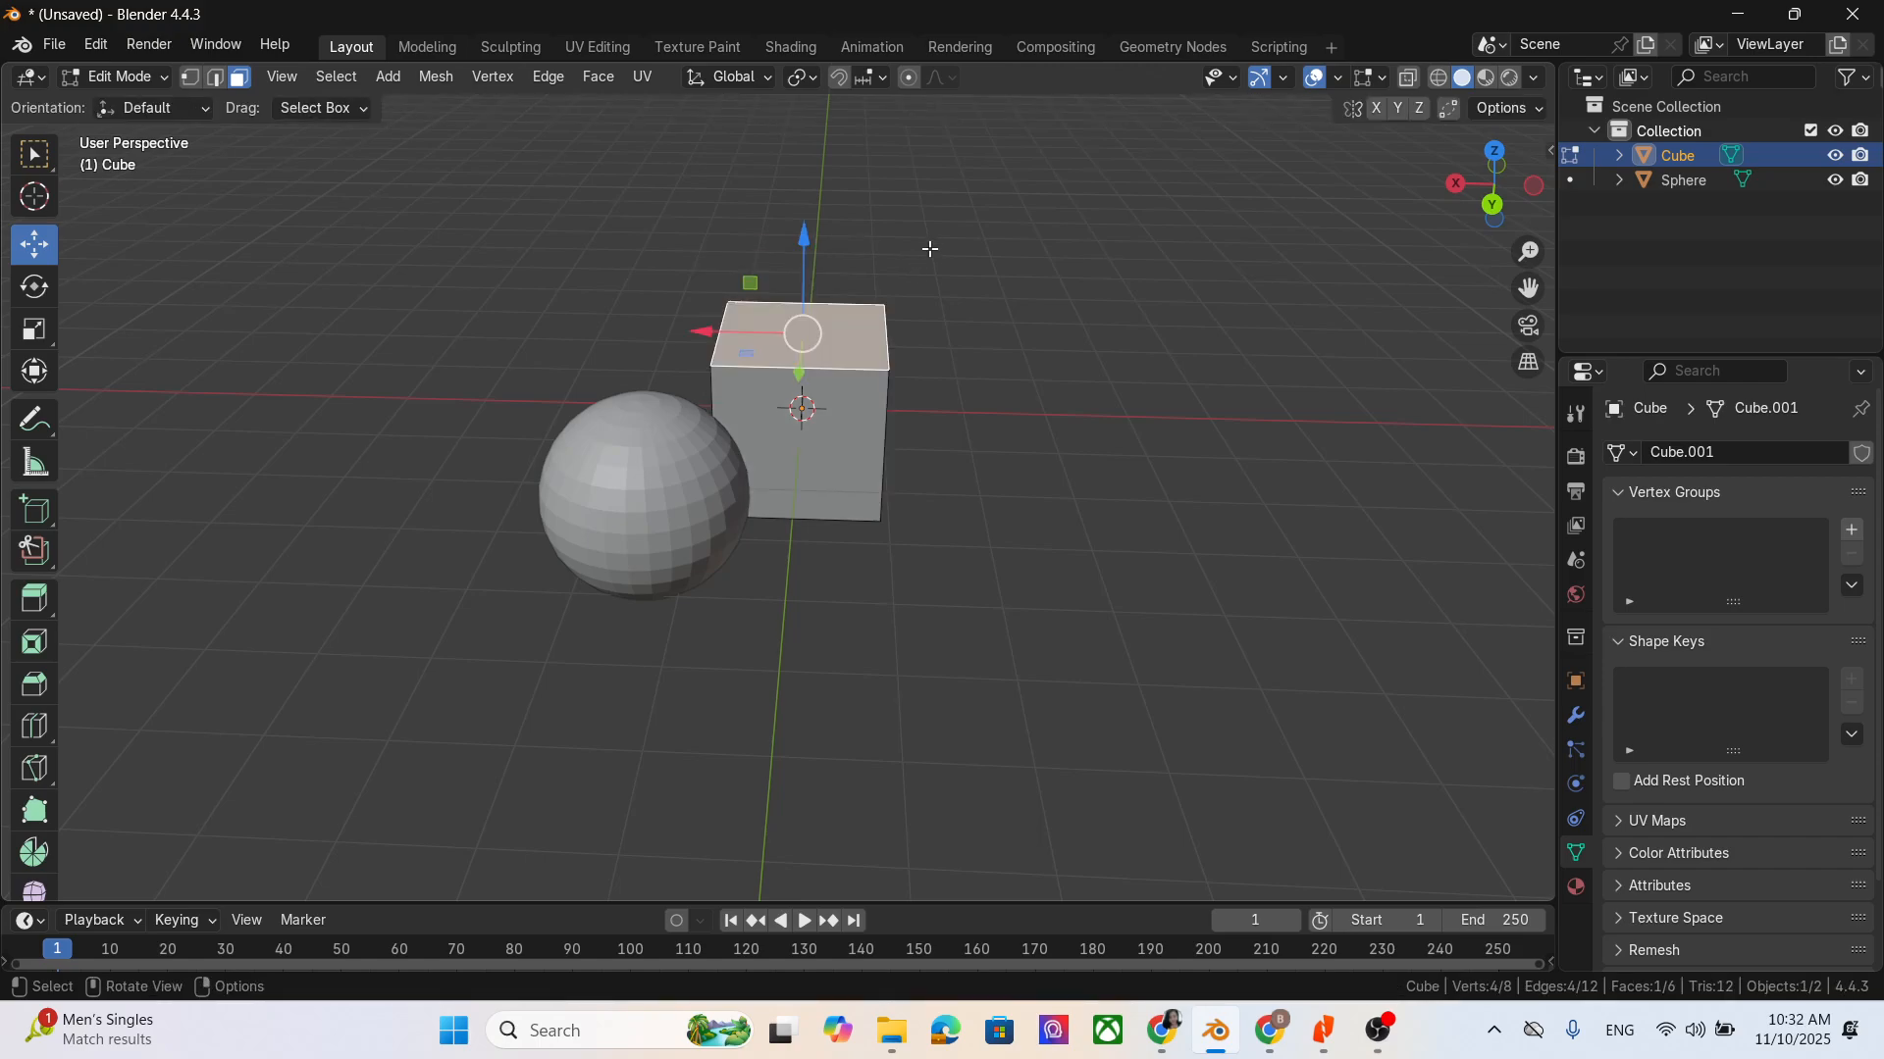
- Cycle the viewport through the front, right and top views, including the perspective toggle, view rotation and opposite view
{"action": "key", "text": "KP_1"}
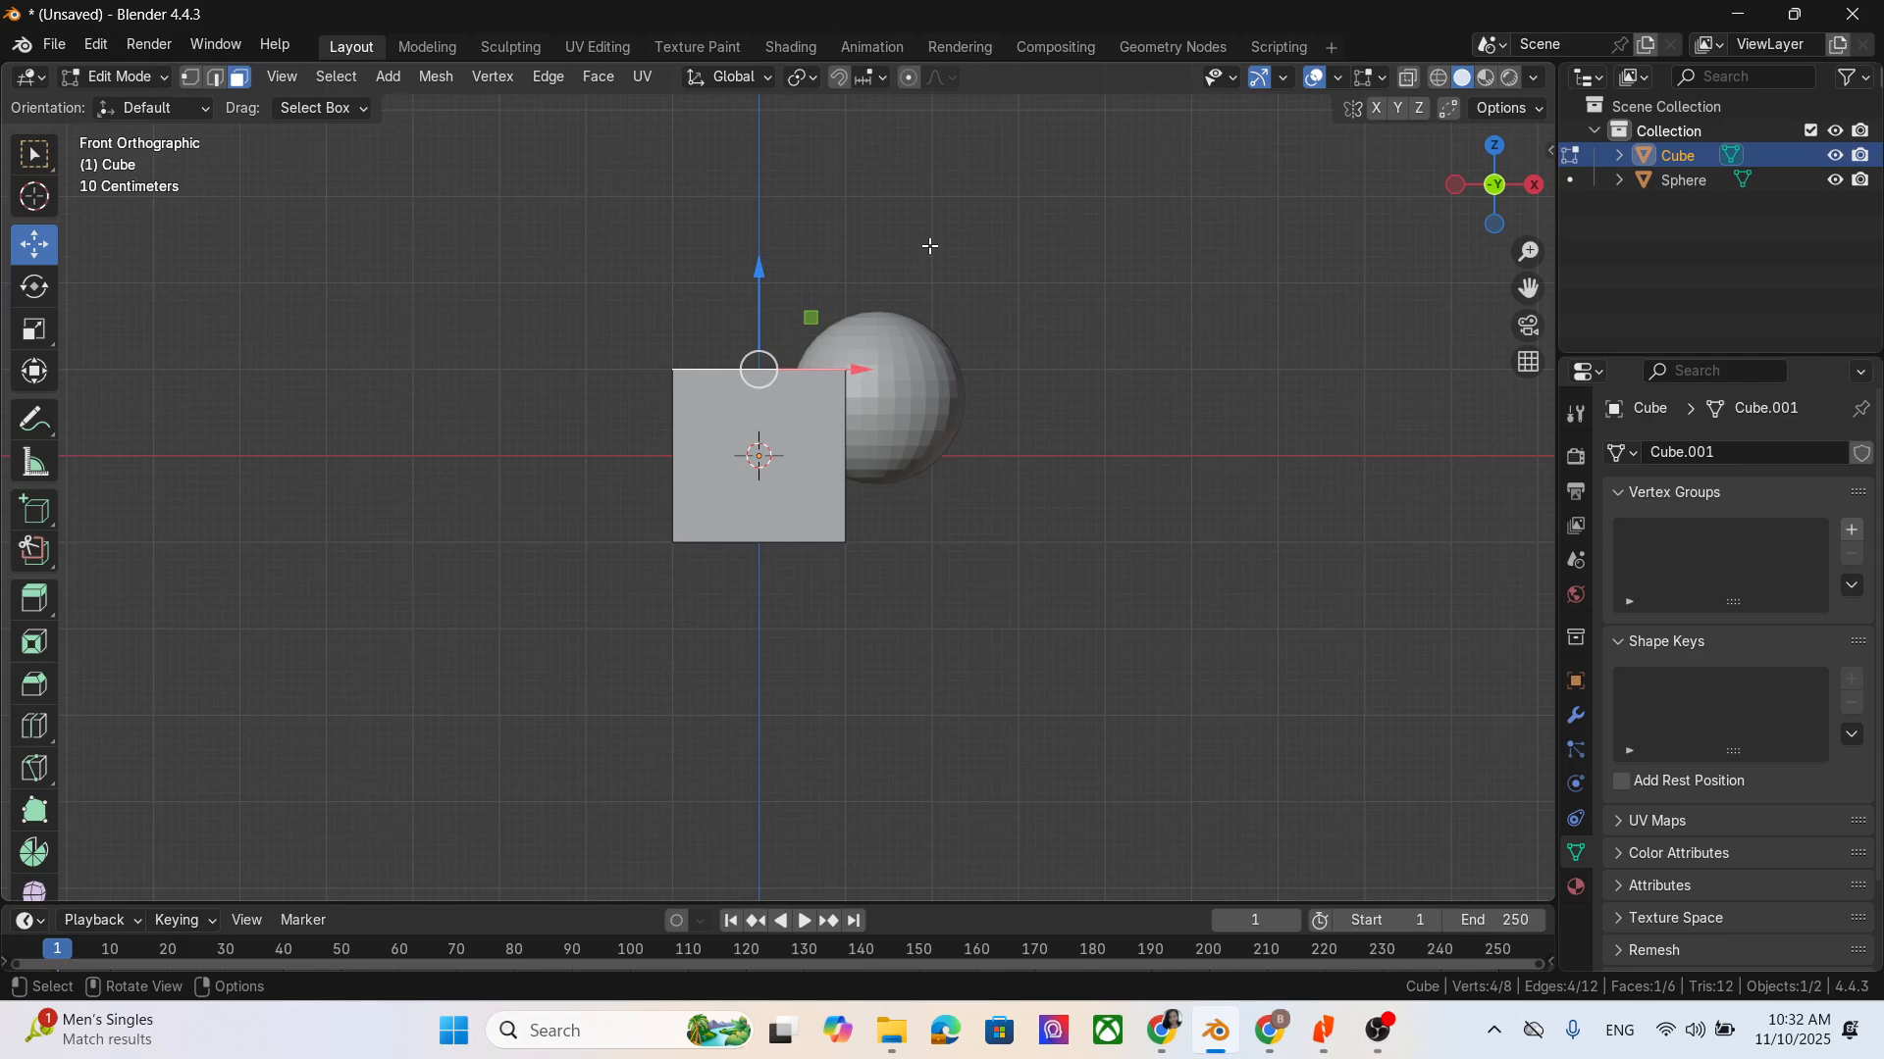
{"action": "key", "text": "KP_3"}
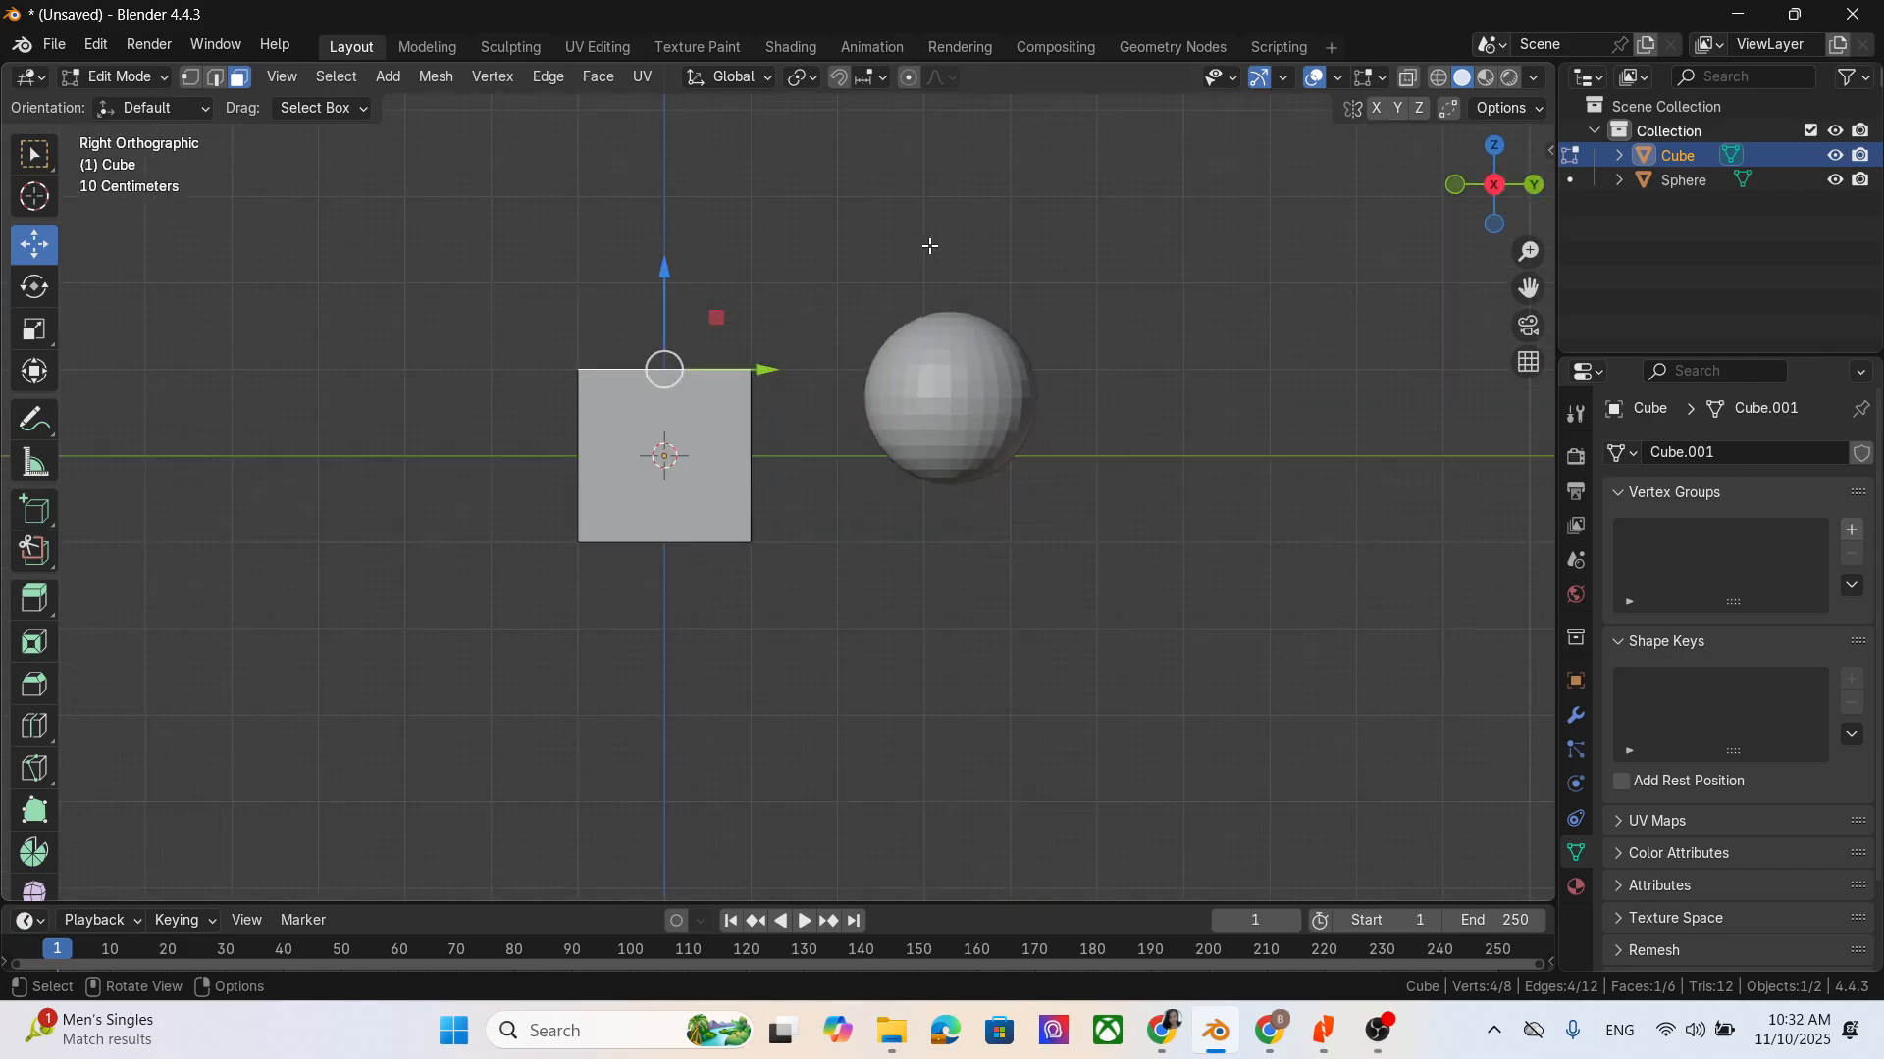
{"action": "key", "text": "KP_5"}
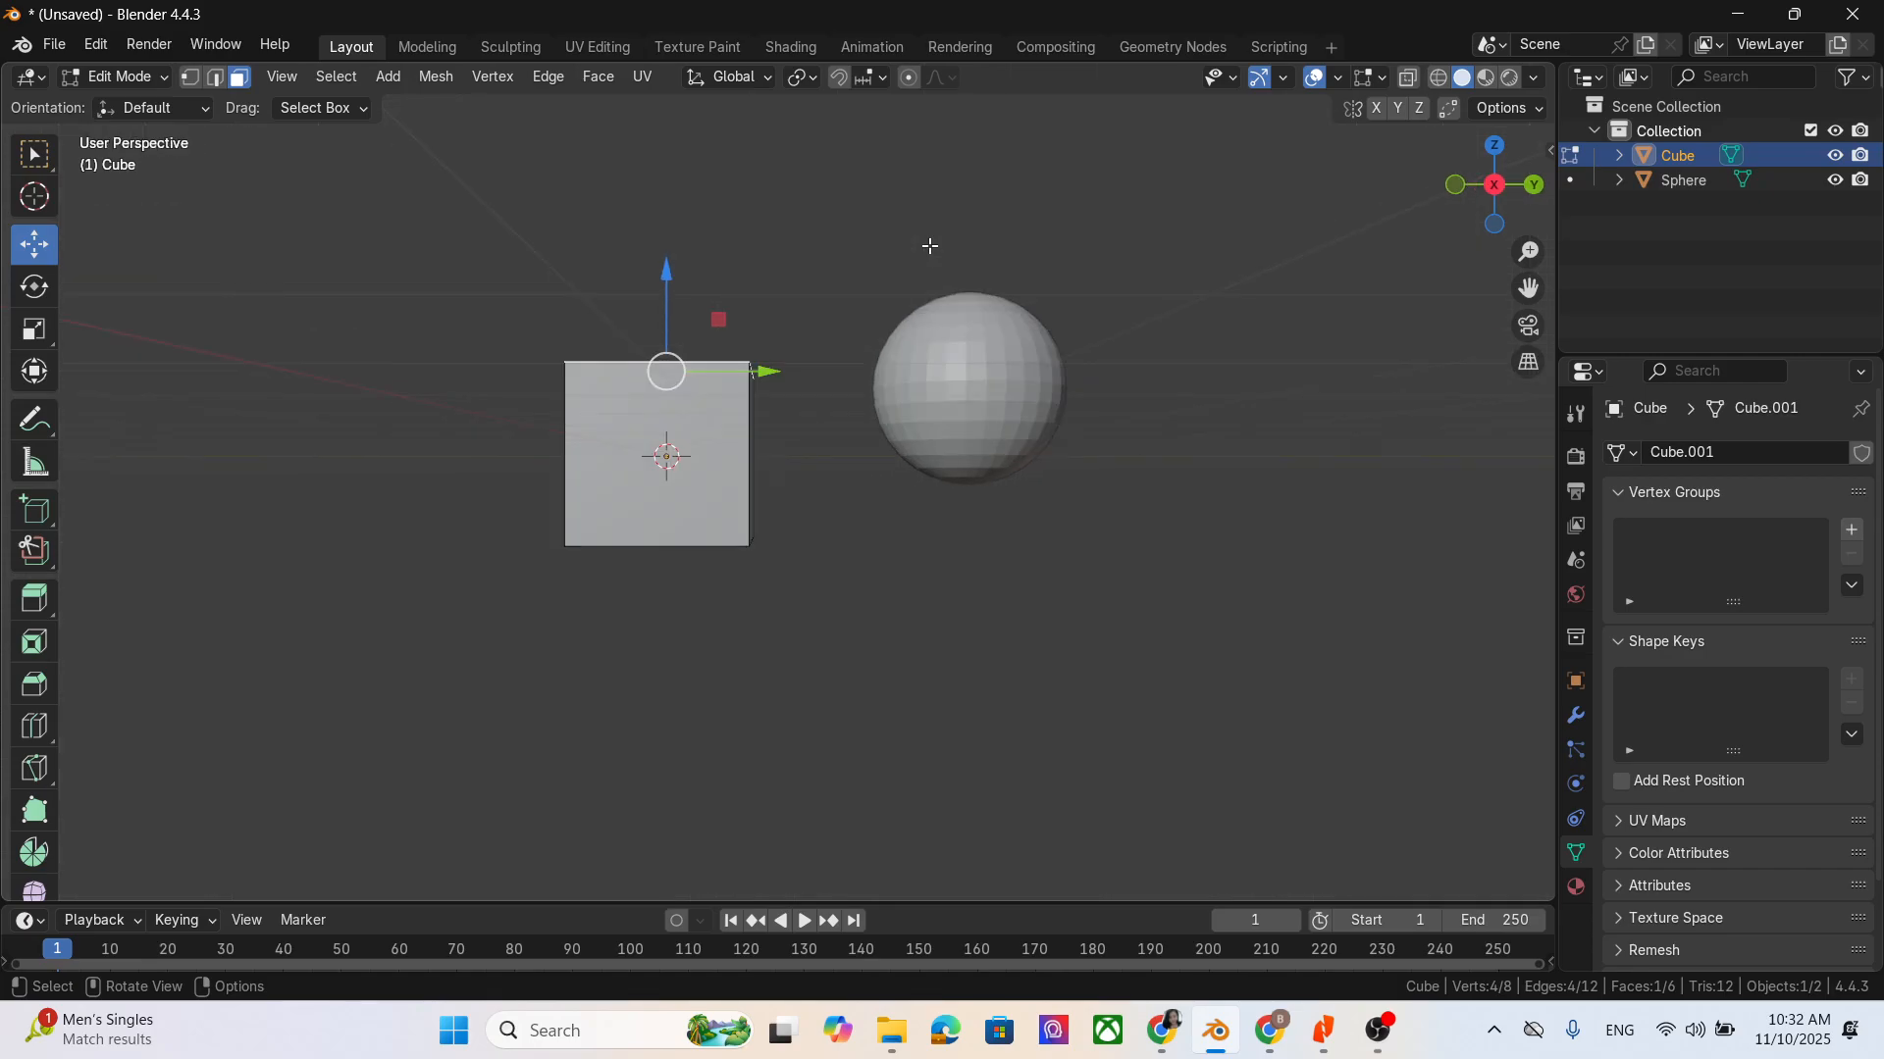
{"action": "key", "text": "KP_7"}
{"action": "key", "text": "KP_8"}
{"action": "key", "text": "KP_9"}
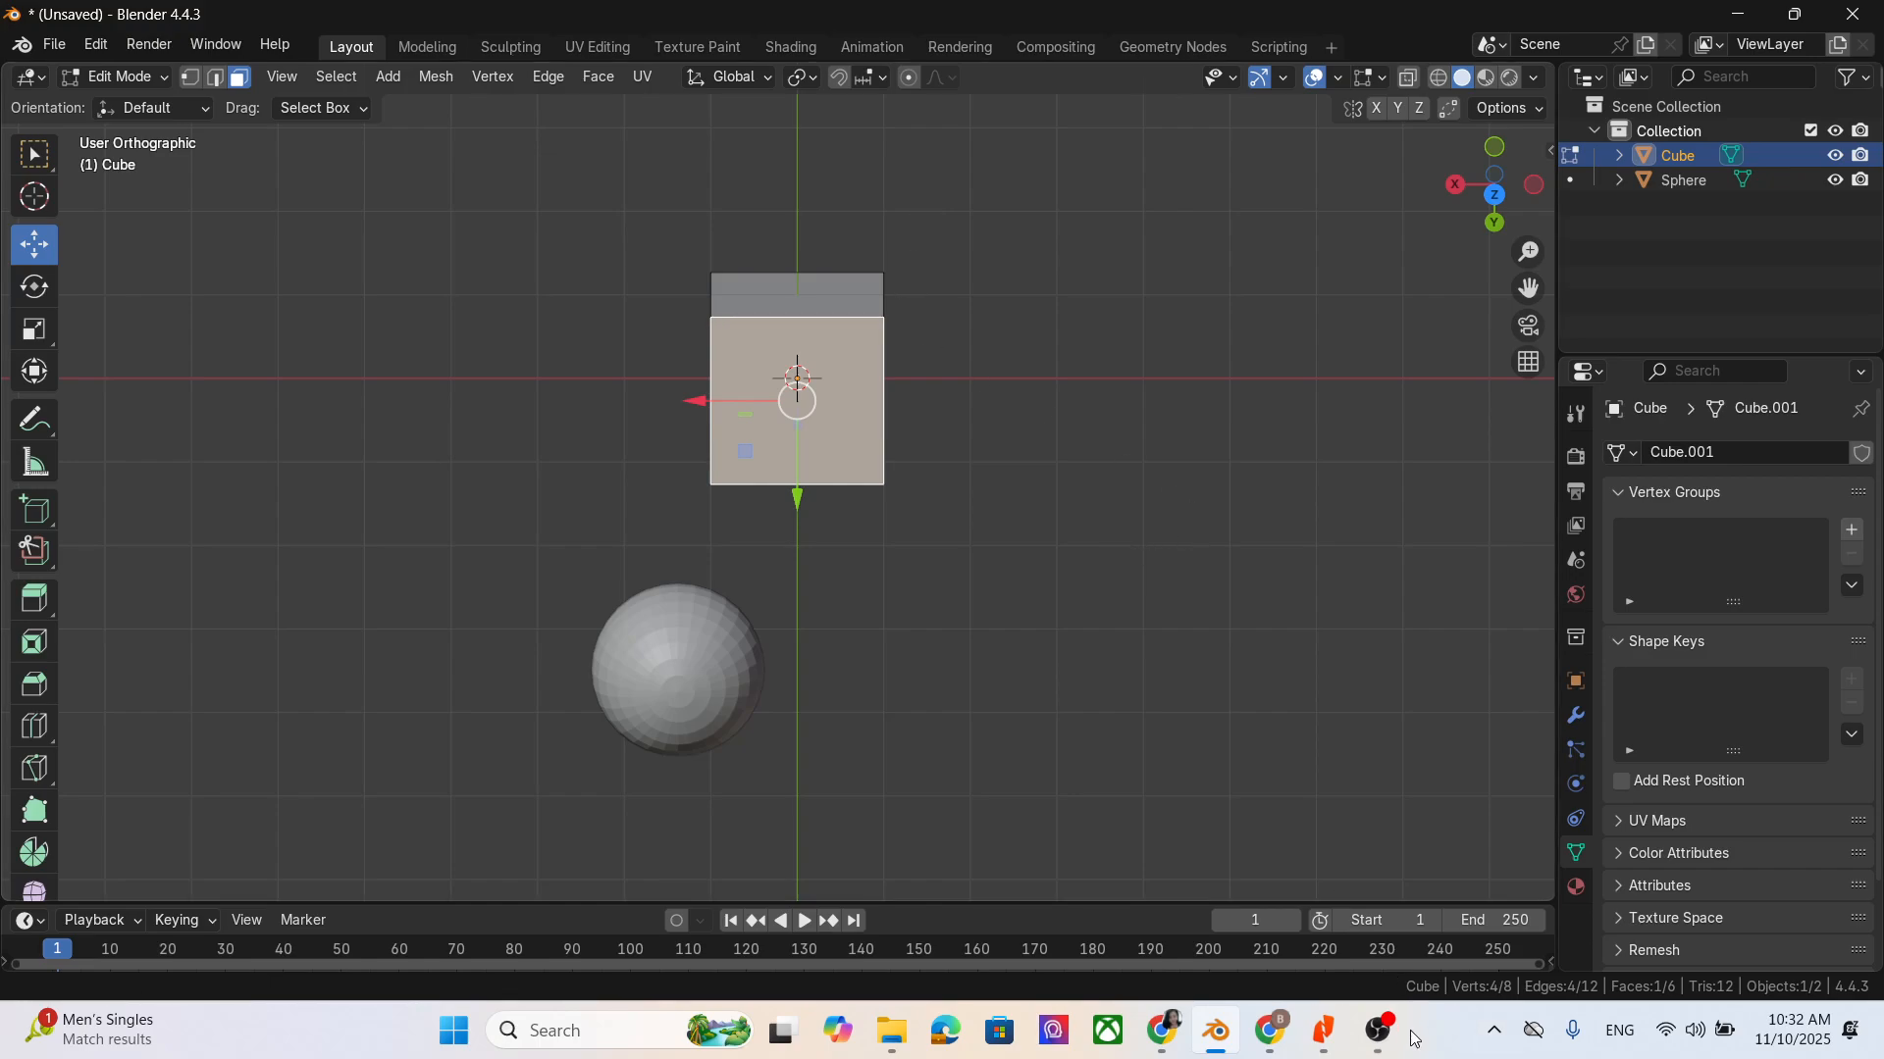
- Read the 3D view shortcut notes in Chrome, return to Blender and pan the view with the viewport's pan control
{"action": "left_click", "coordinate": [1269, 1030]}
{"action": "scroll", "coordinate": [616, 555], "scroll_direction": "down", "scroll_amount": 2}
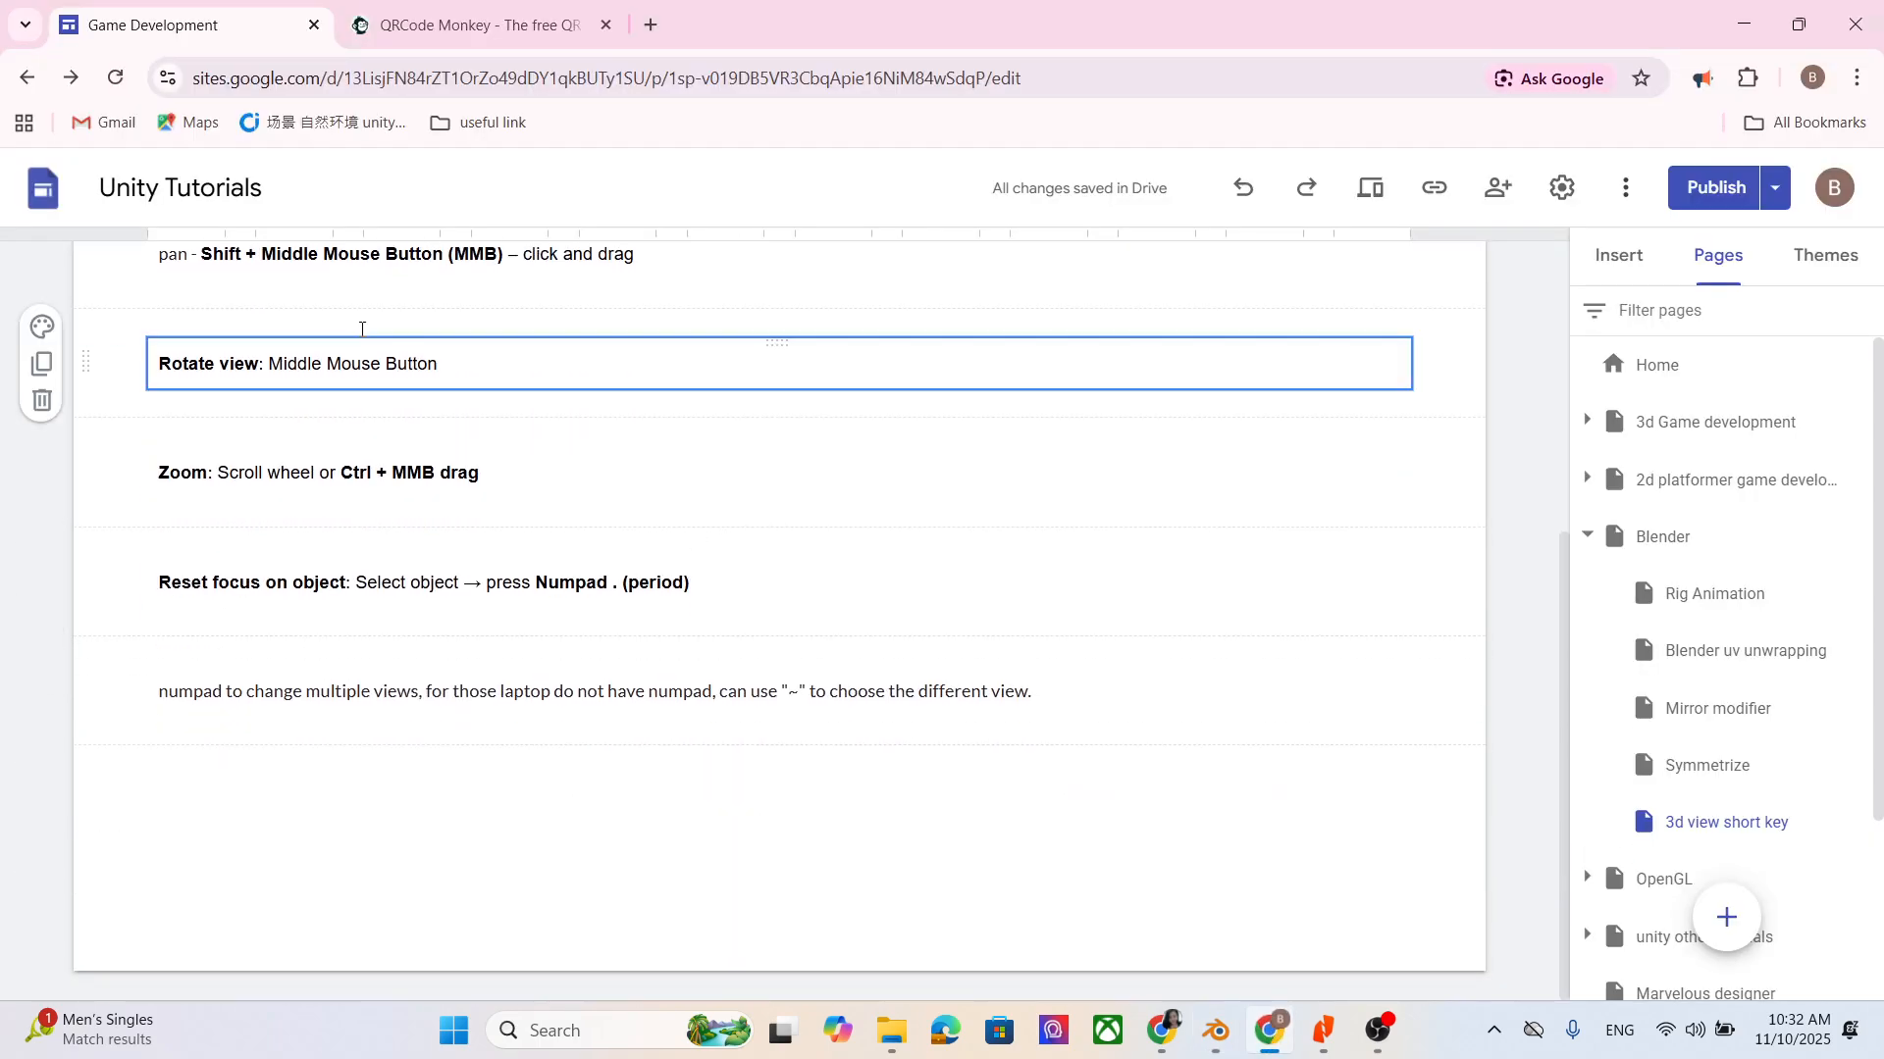
{"action": "scroll", "coordinate": [560, 416], "scroll_direction": "up", "scroll_amount": 1}
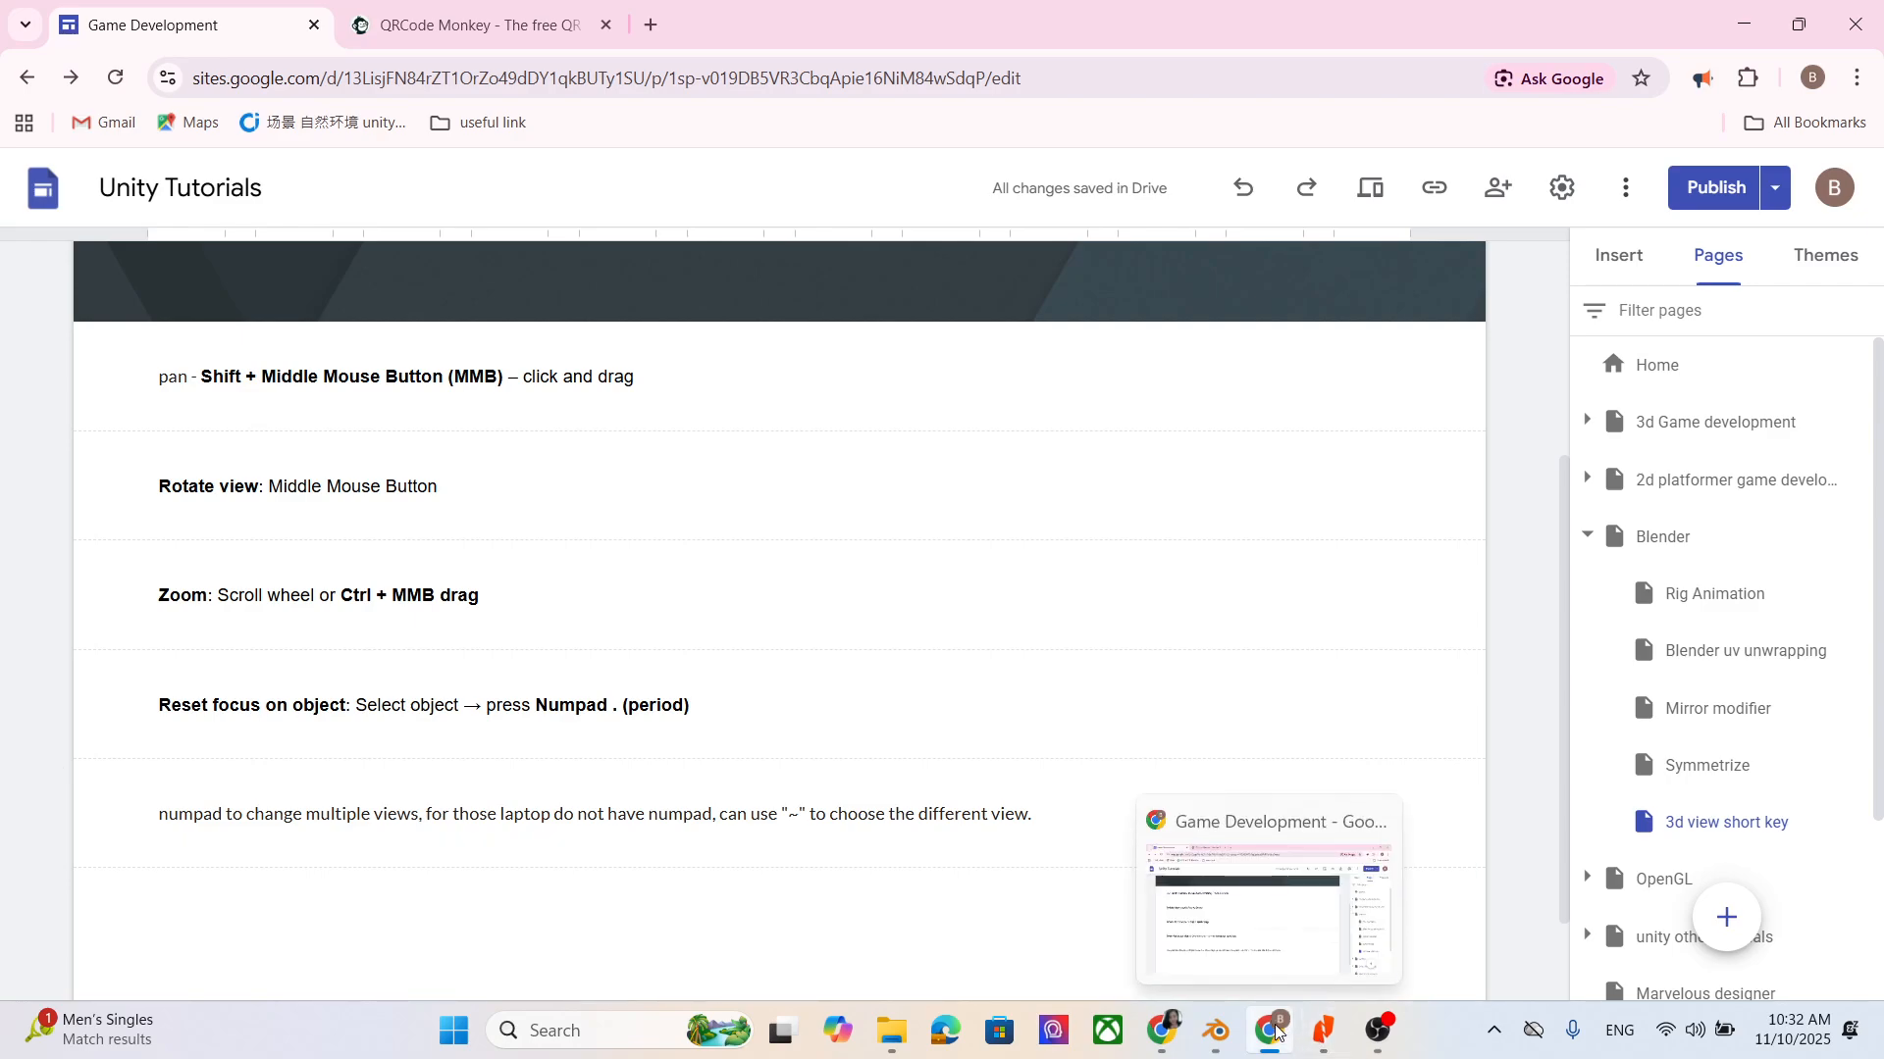
{"action": "left_click", "coordinate": [1217, 1030]}
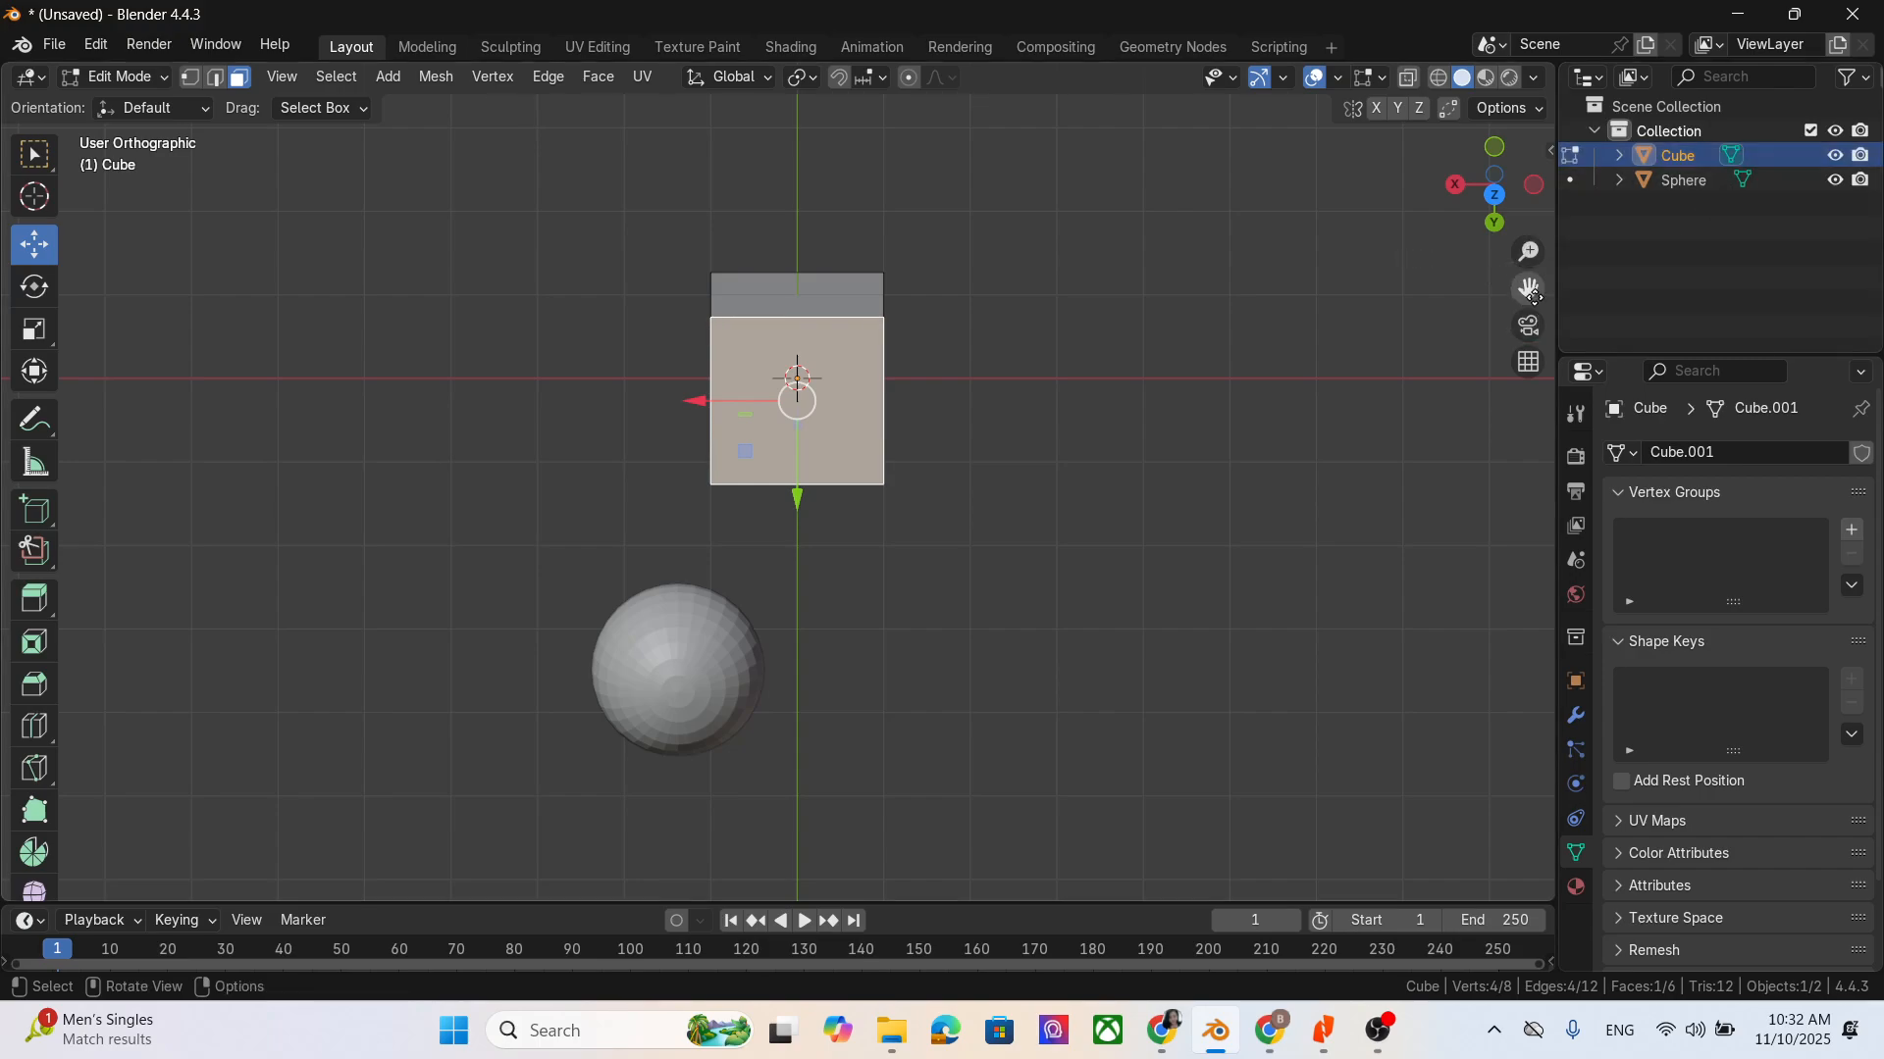
{"action": "left_click_drag", "start_coordinate": [1529, 288], "coordinate": [1354, 351]}
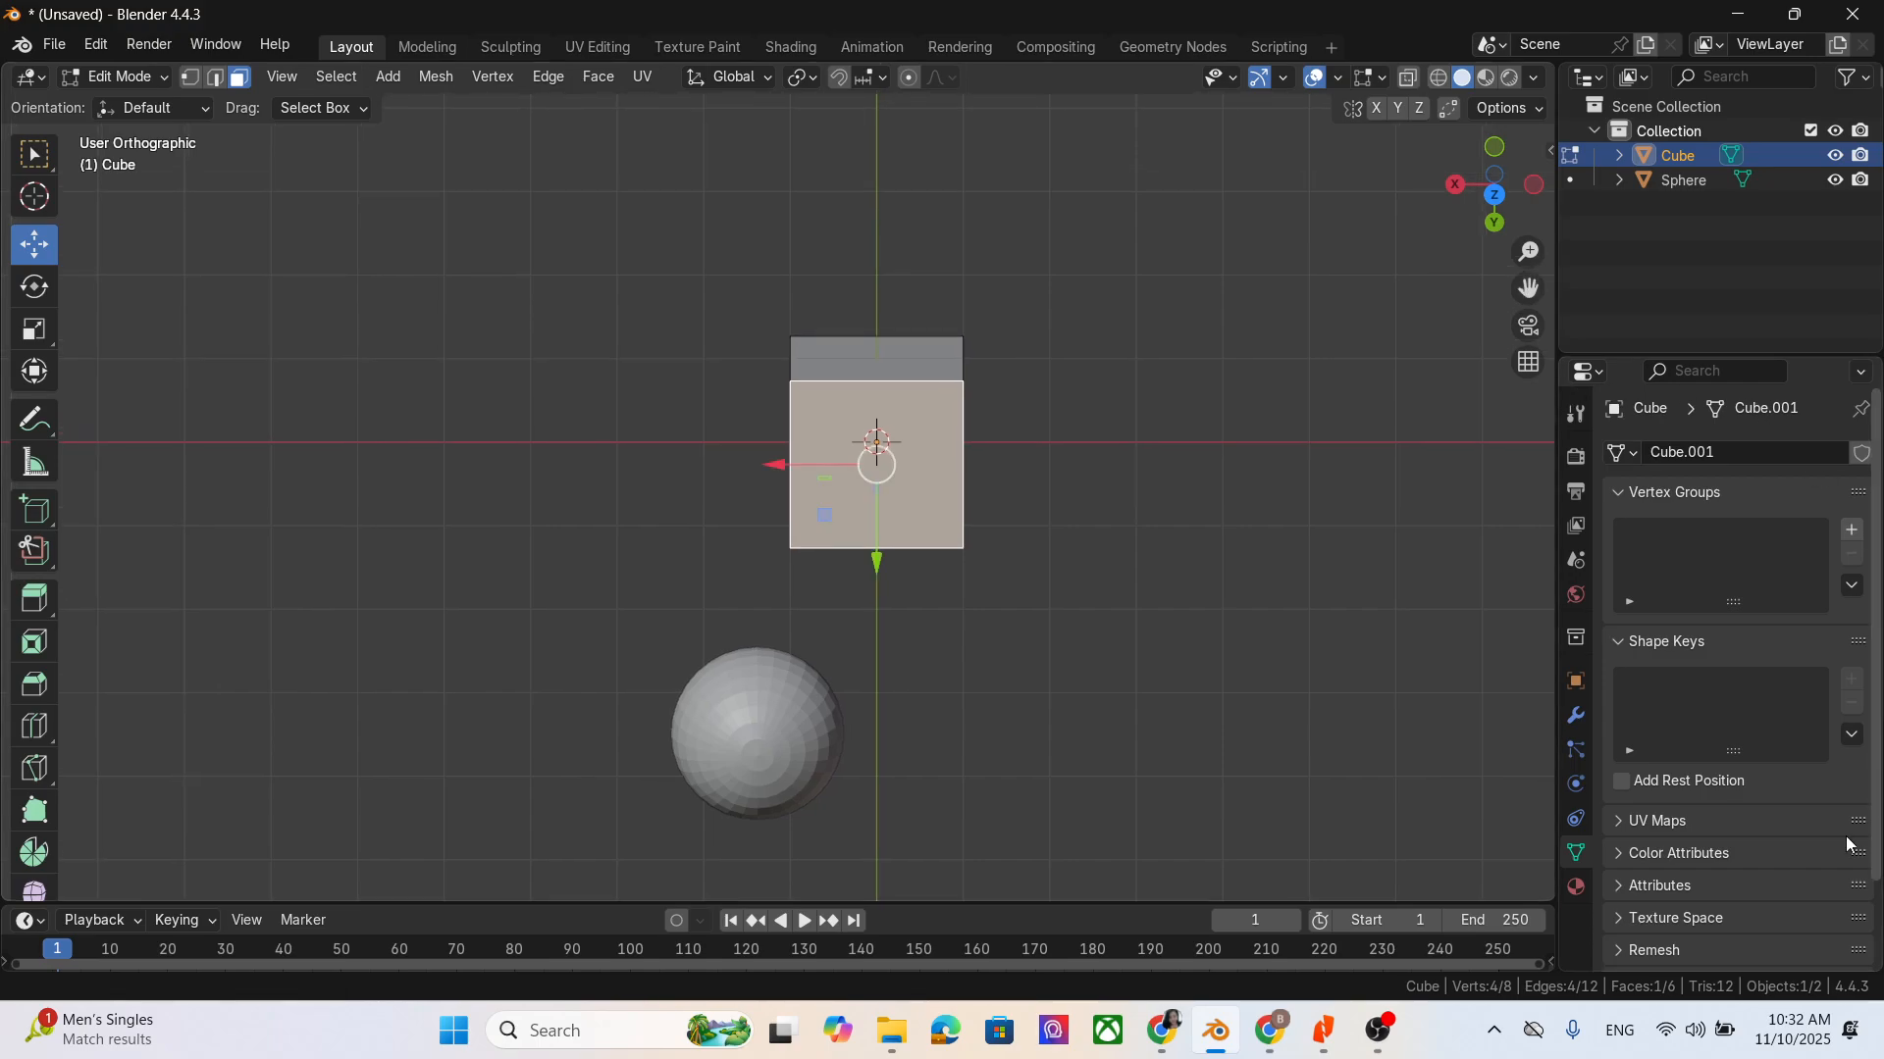
- Check the pan shortcut in the Chrome notes and try it on the viewport back in Blender
{"action": "left_click", "coordinate": [1271, 1031]}
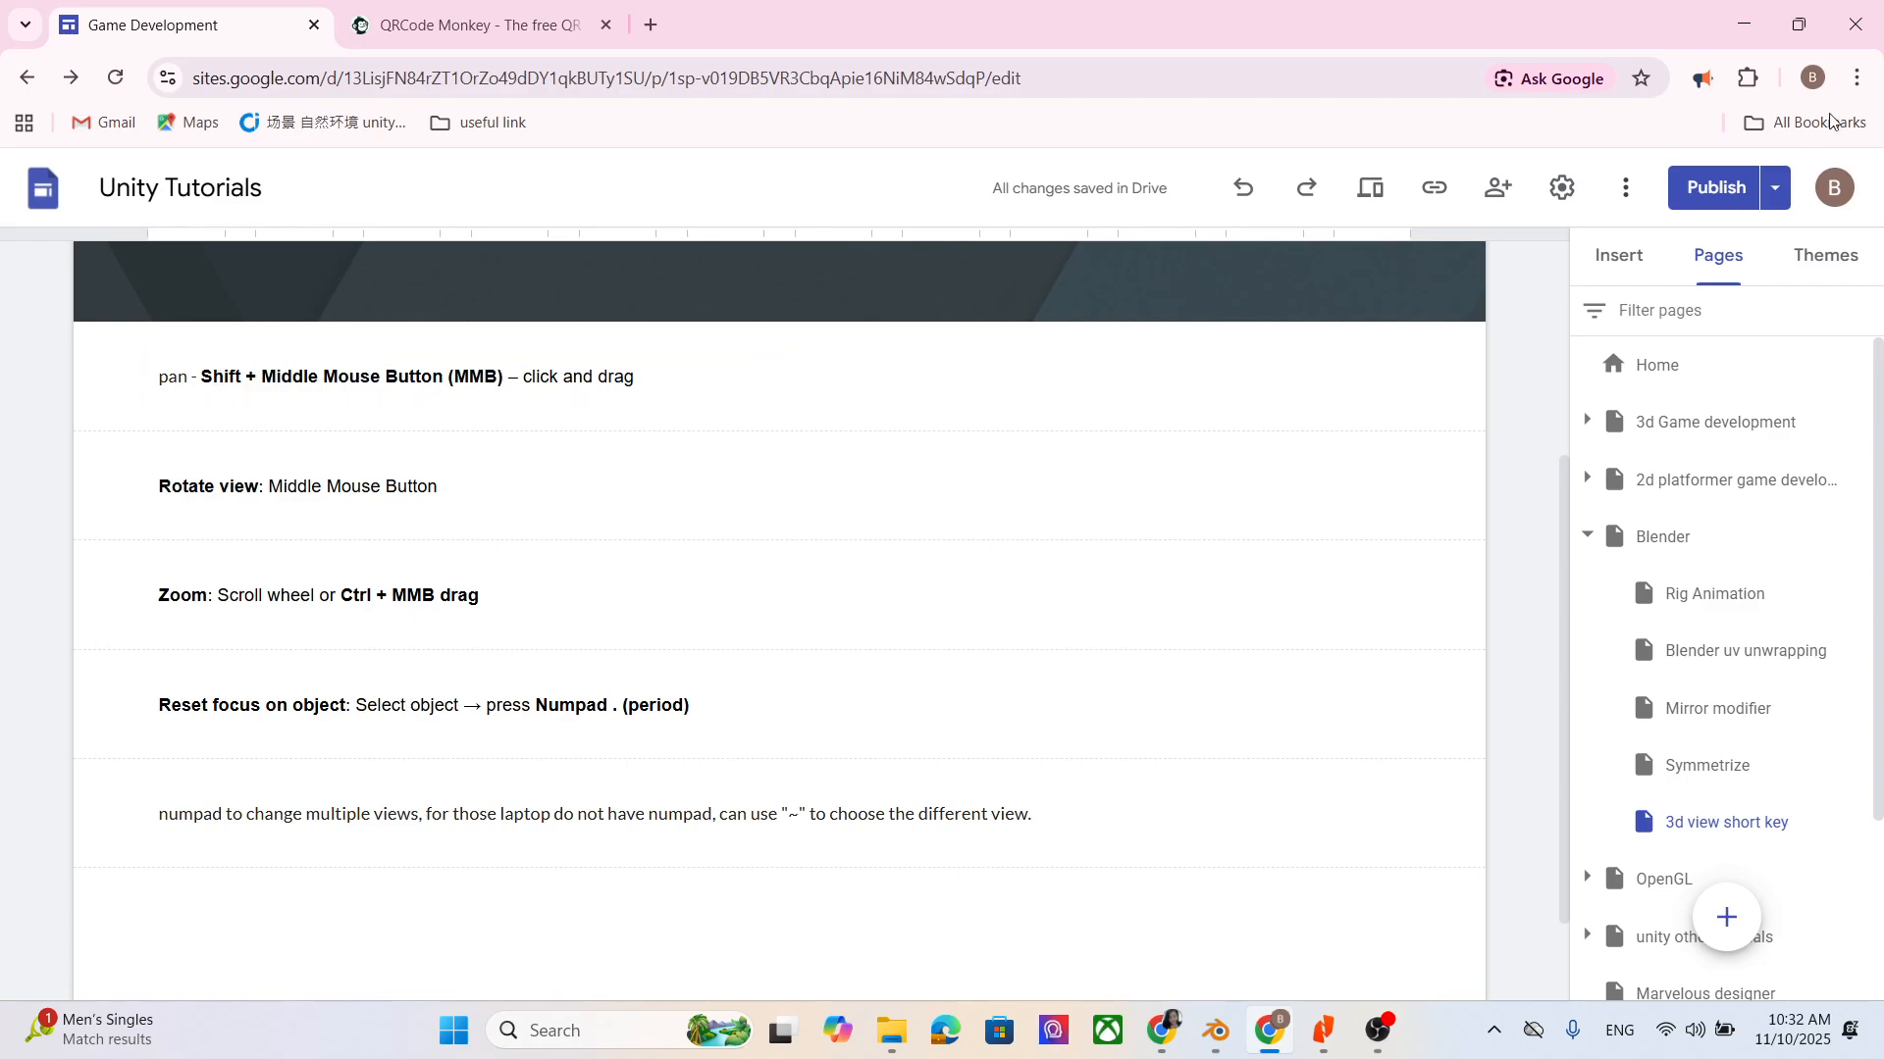
{"action": "left_click", "coordinate": [1744, 24]}
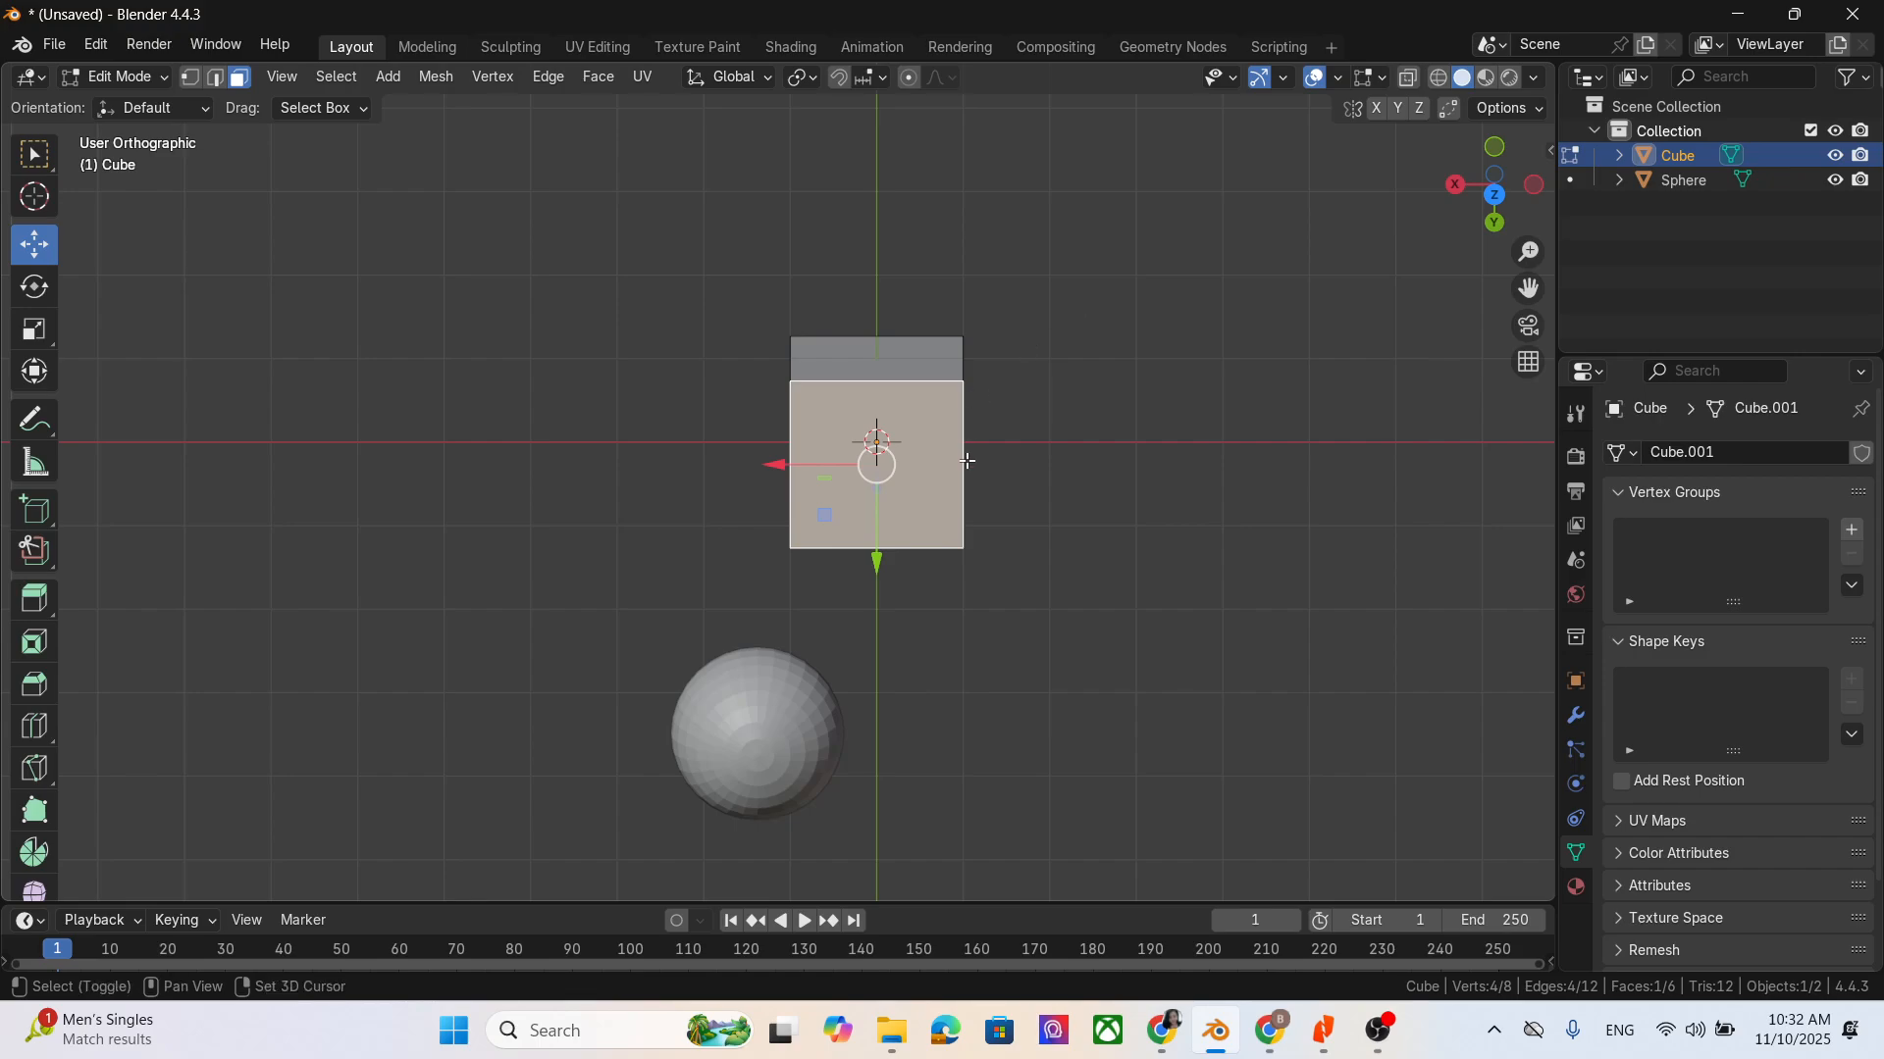
{"action": "middle_click_drag", "start_coordinate": [933, 449], "coordinate": [885, 408], "text": "shift"}
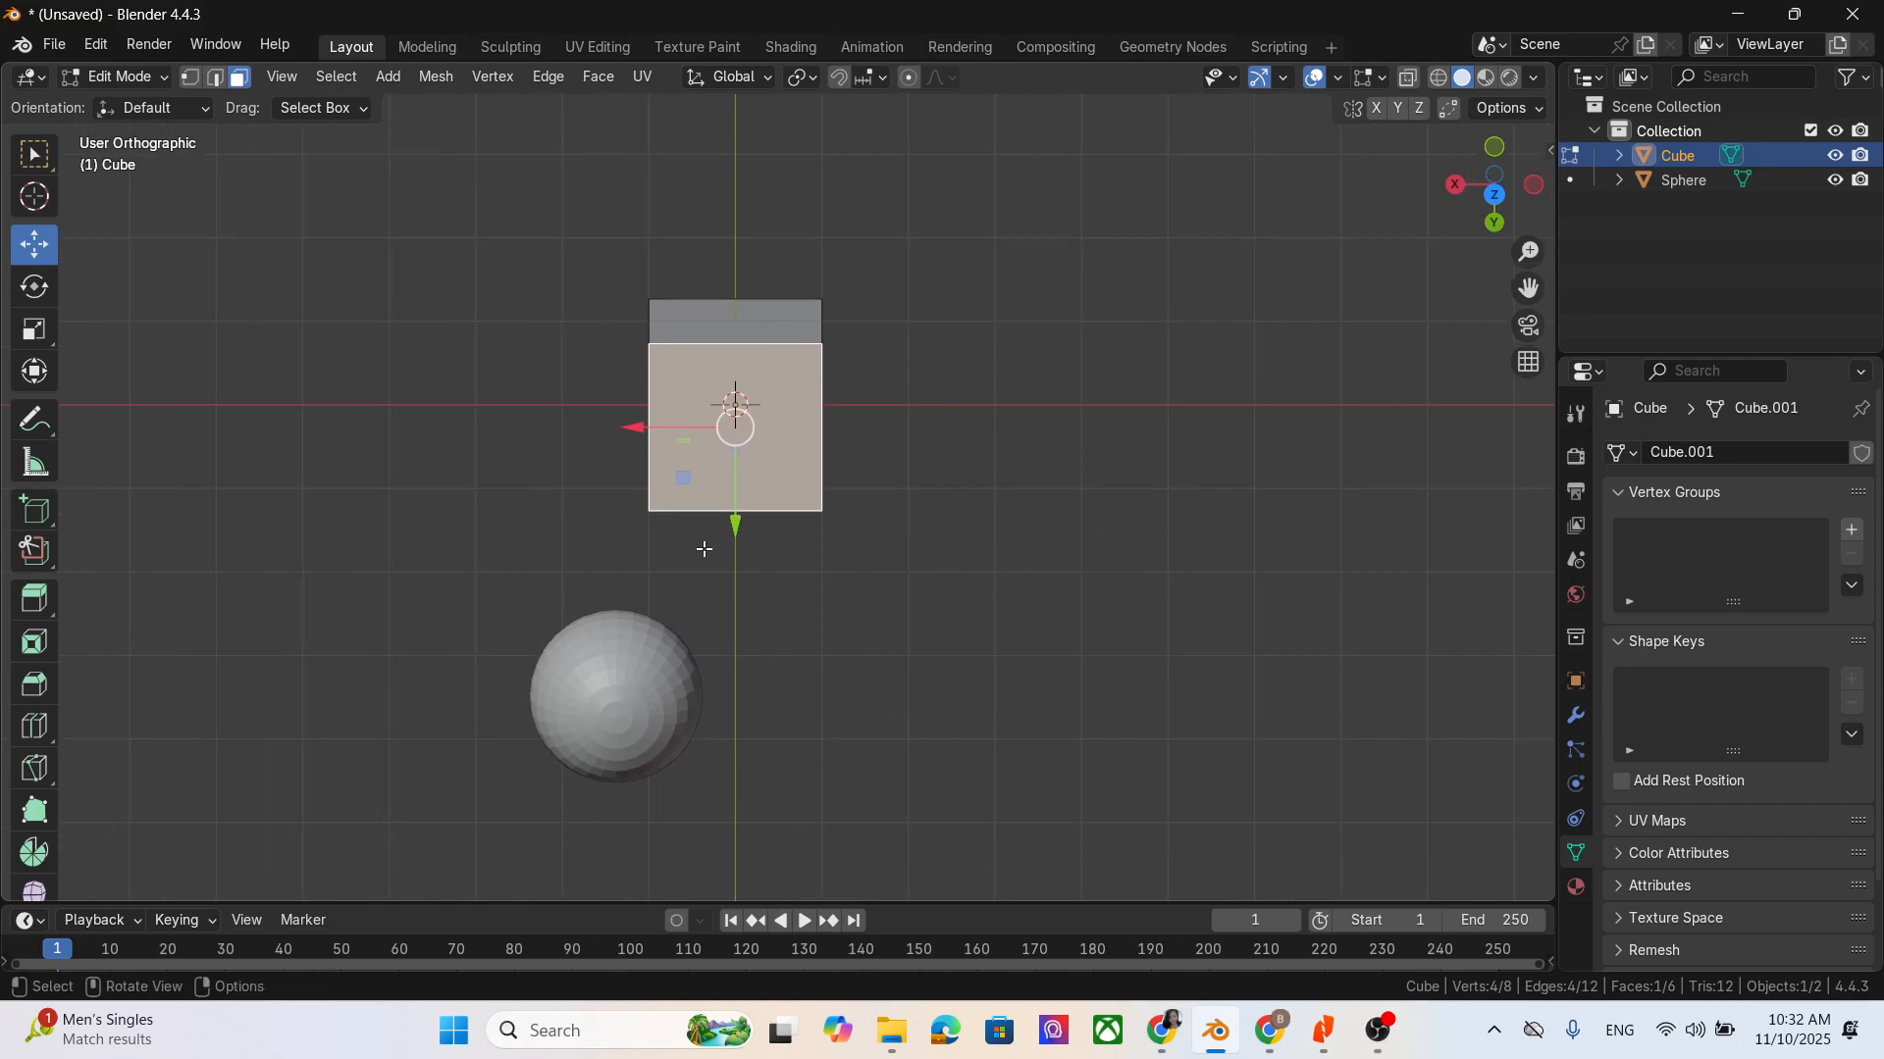
- Switch to Chrome and move the "3d view short key" page to the first position among the Blender subpages
{"action": "left_click", "coordinate": [1268, 1030]}
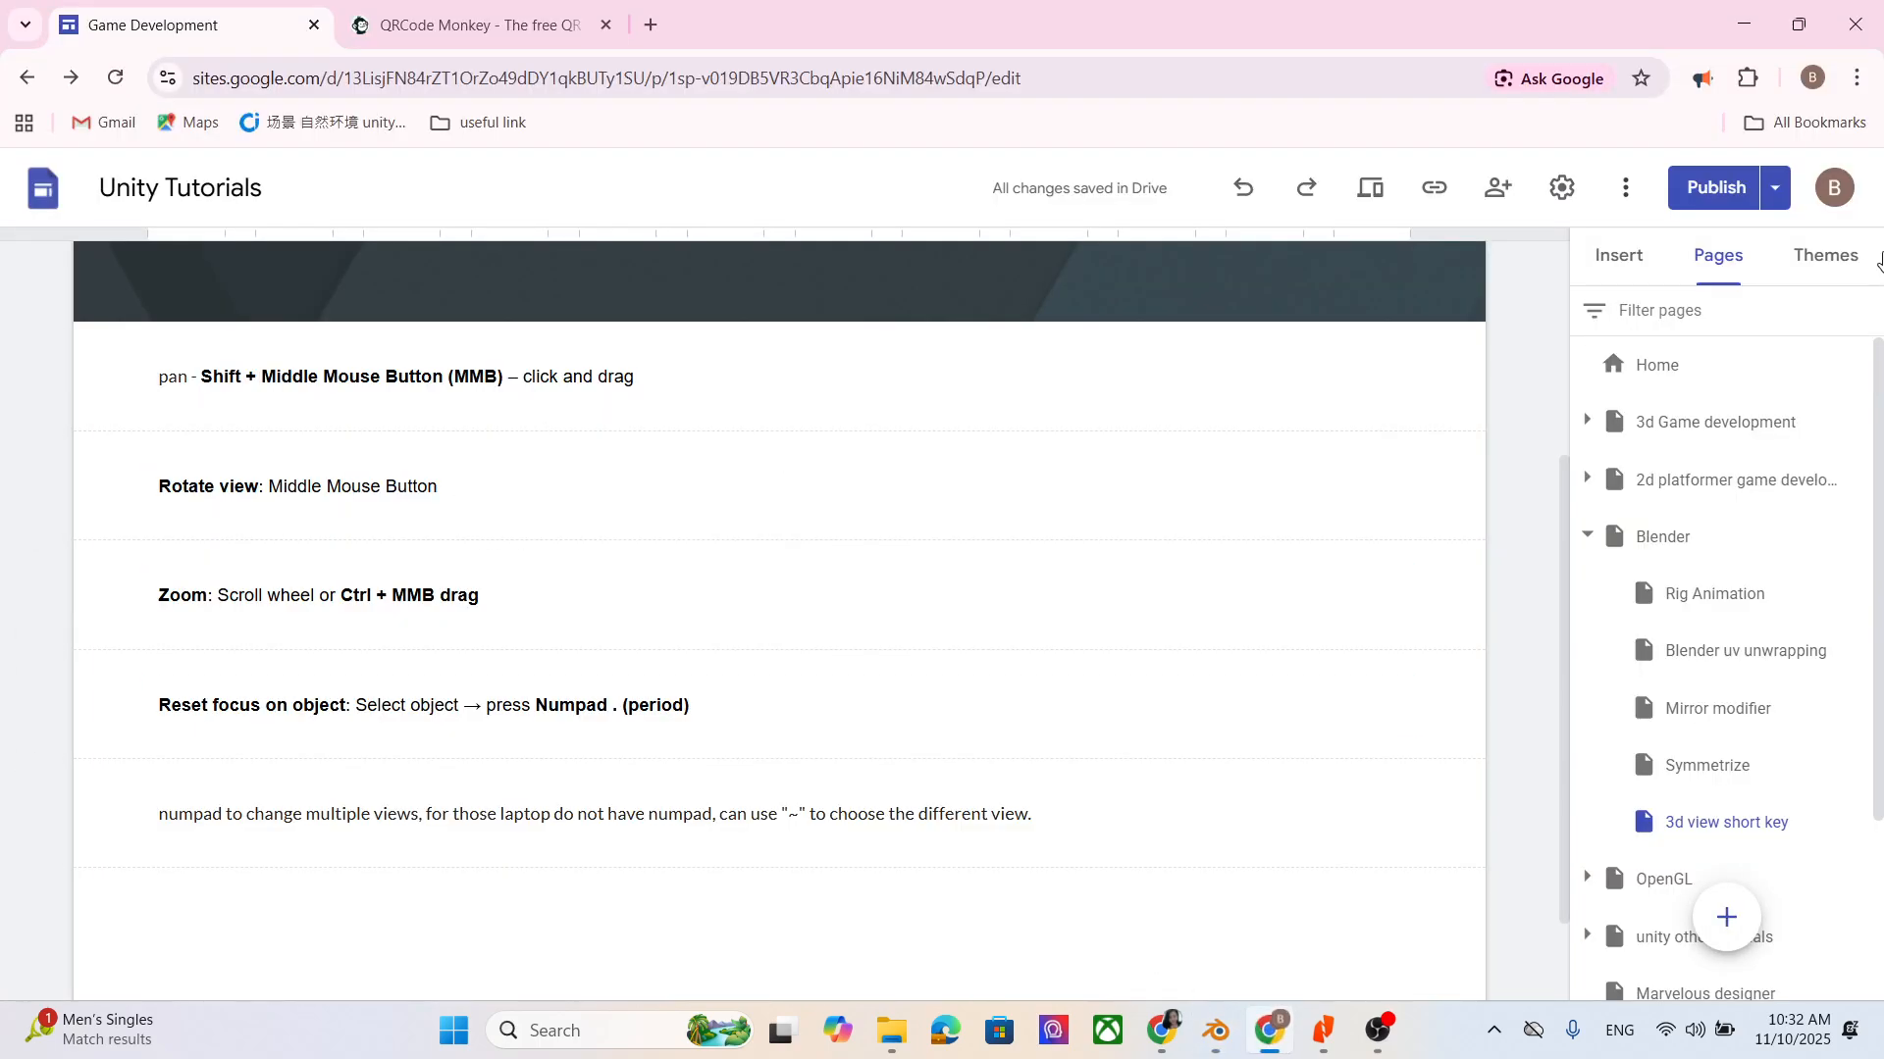
{"action": "scroll", "coordinate": [1726, 789], "scroll_direction": "down", "scroll_amount": 2}
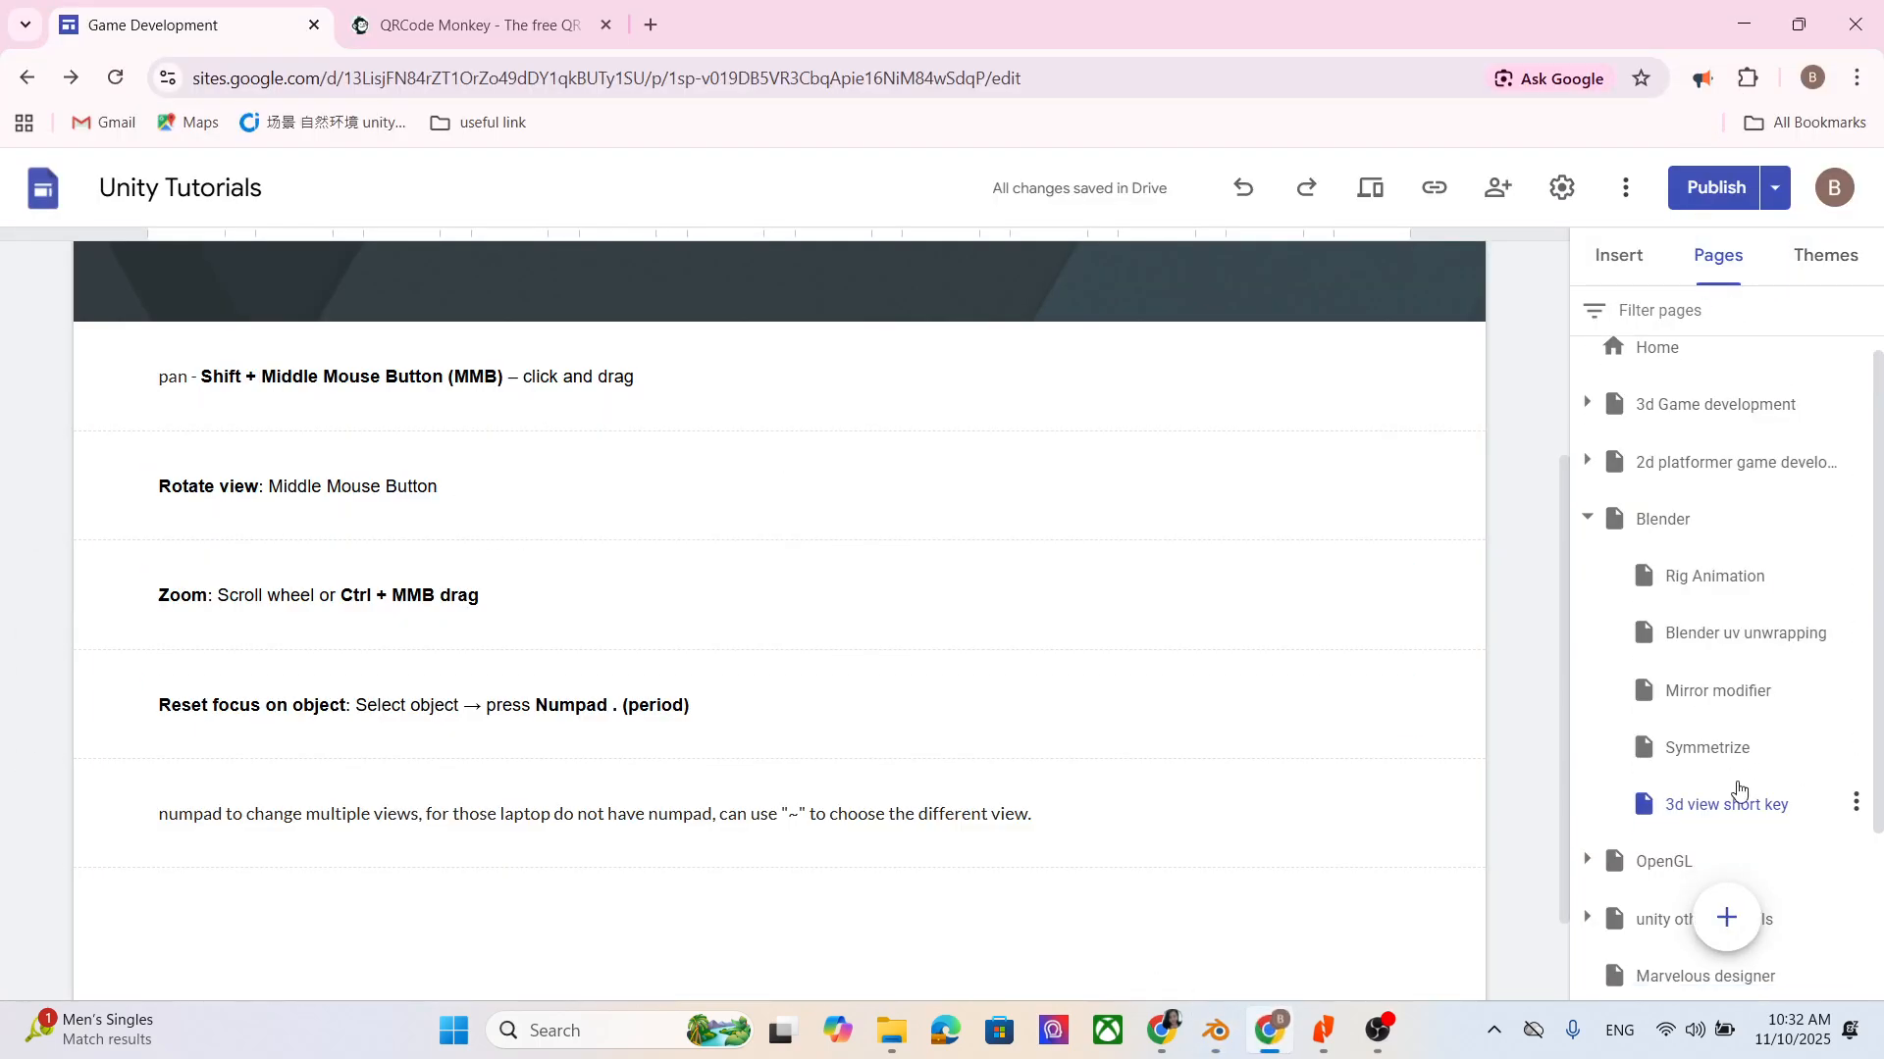
{"action": "left_click_drag", "start_coordinate": [1762, 704], "coordinate": [1736, 471]}
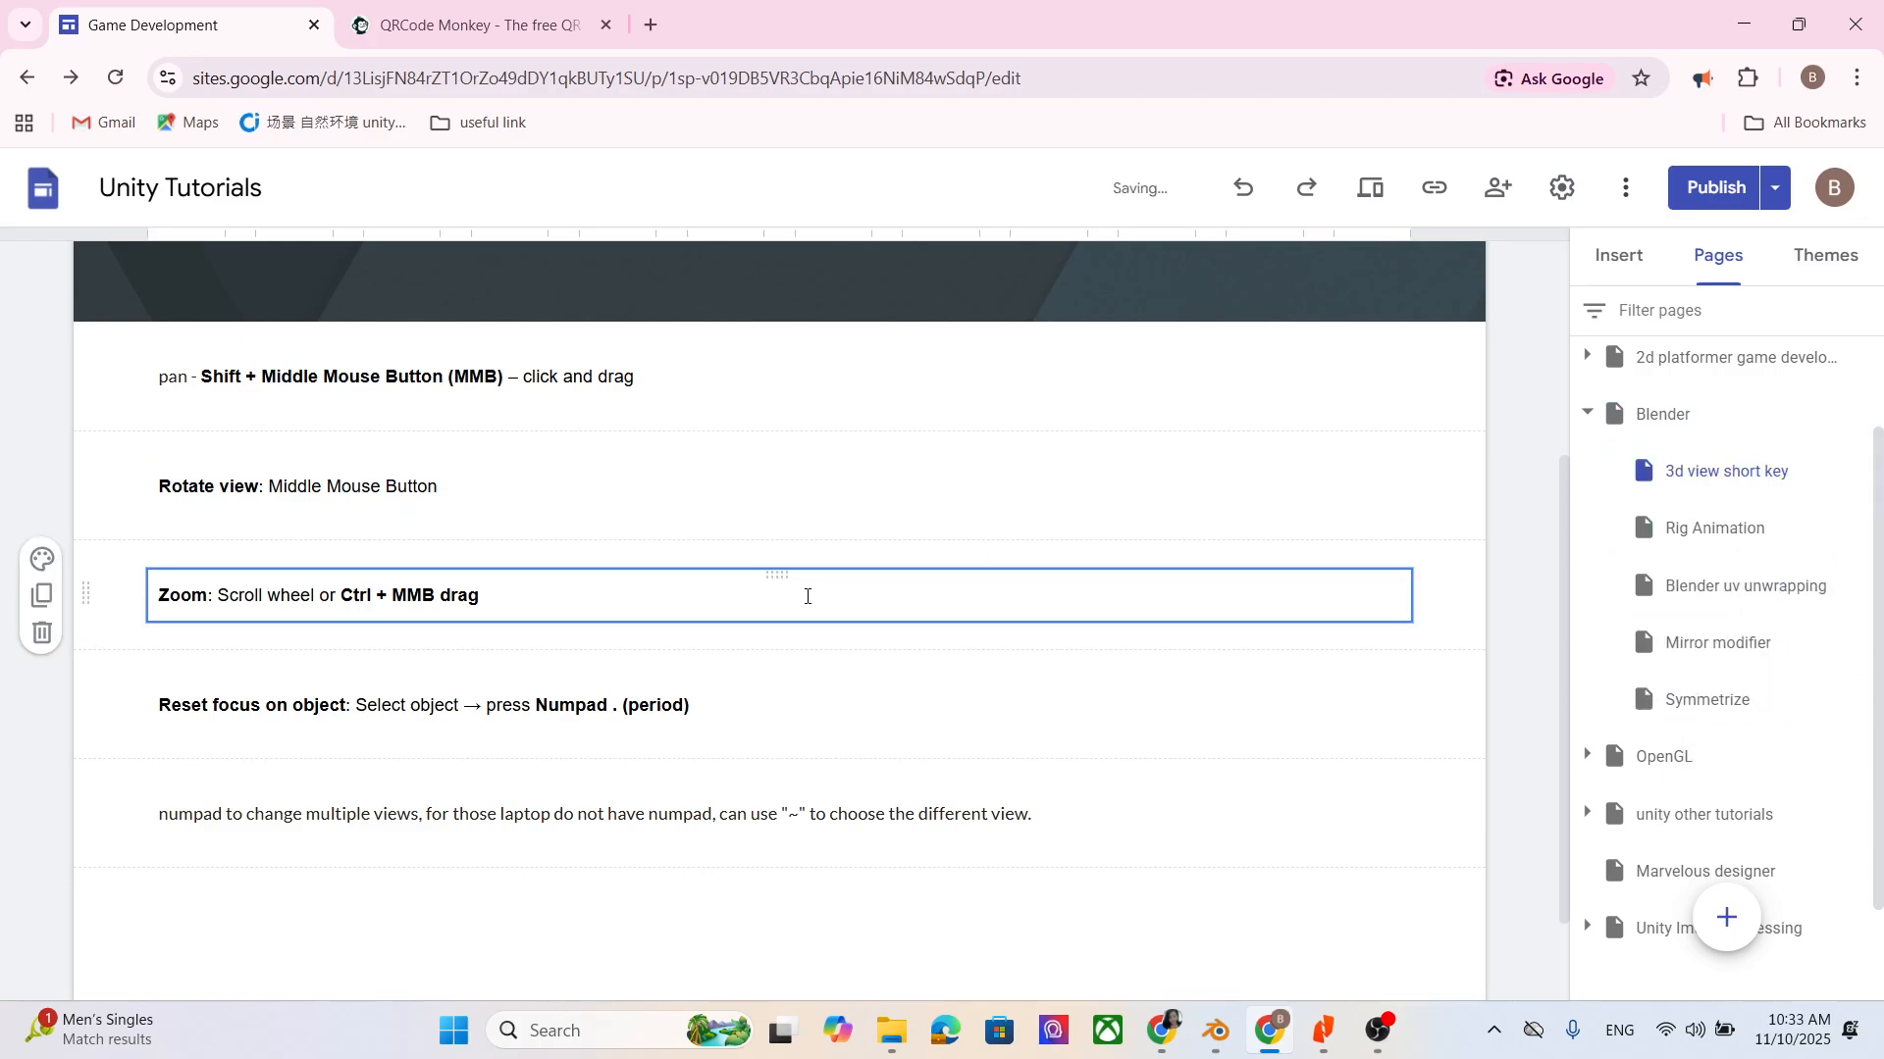
- Check the Rotate view note, return to Blender and orbit around the cube to an angled view of its top face
{"action": "left_click", "coordinate": [539, 480]}
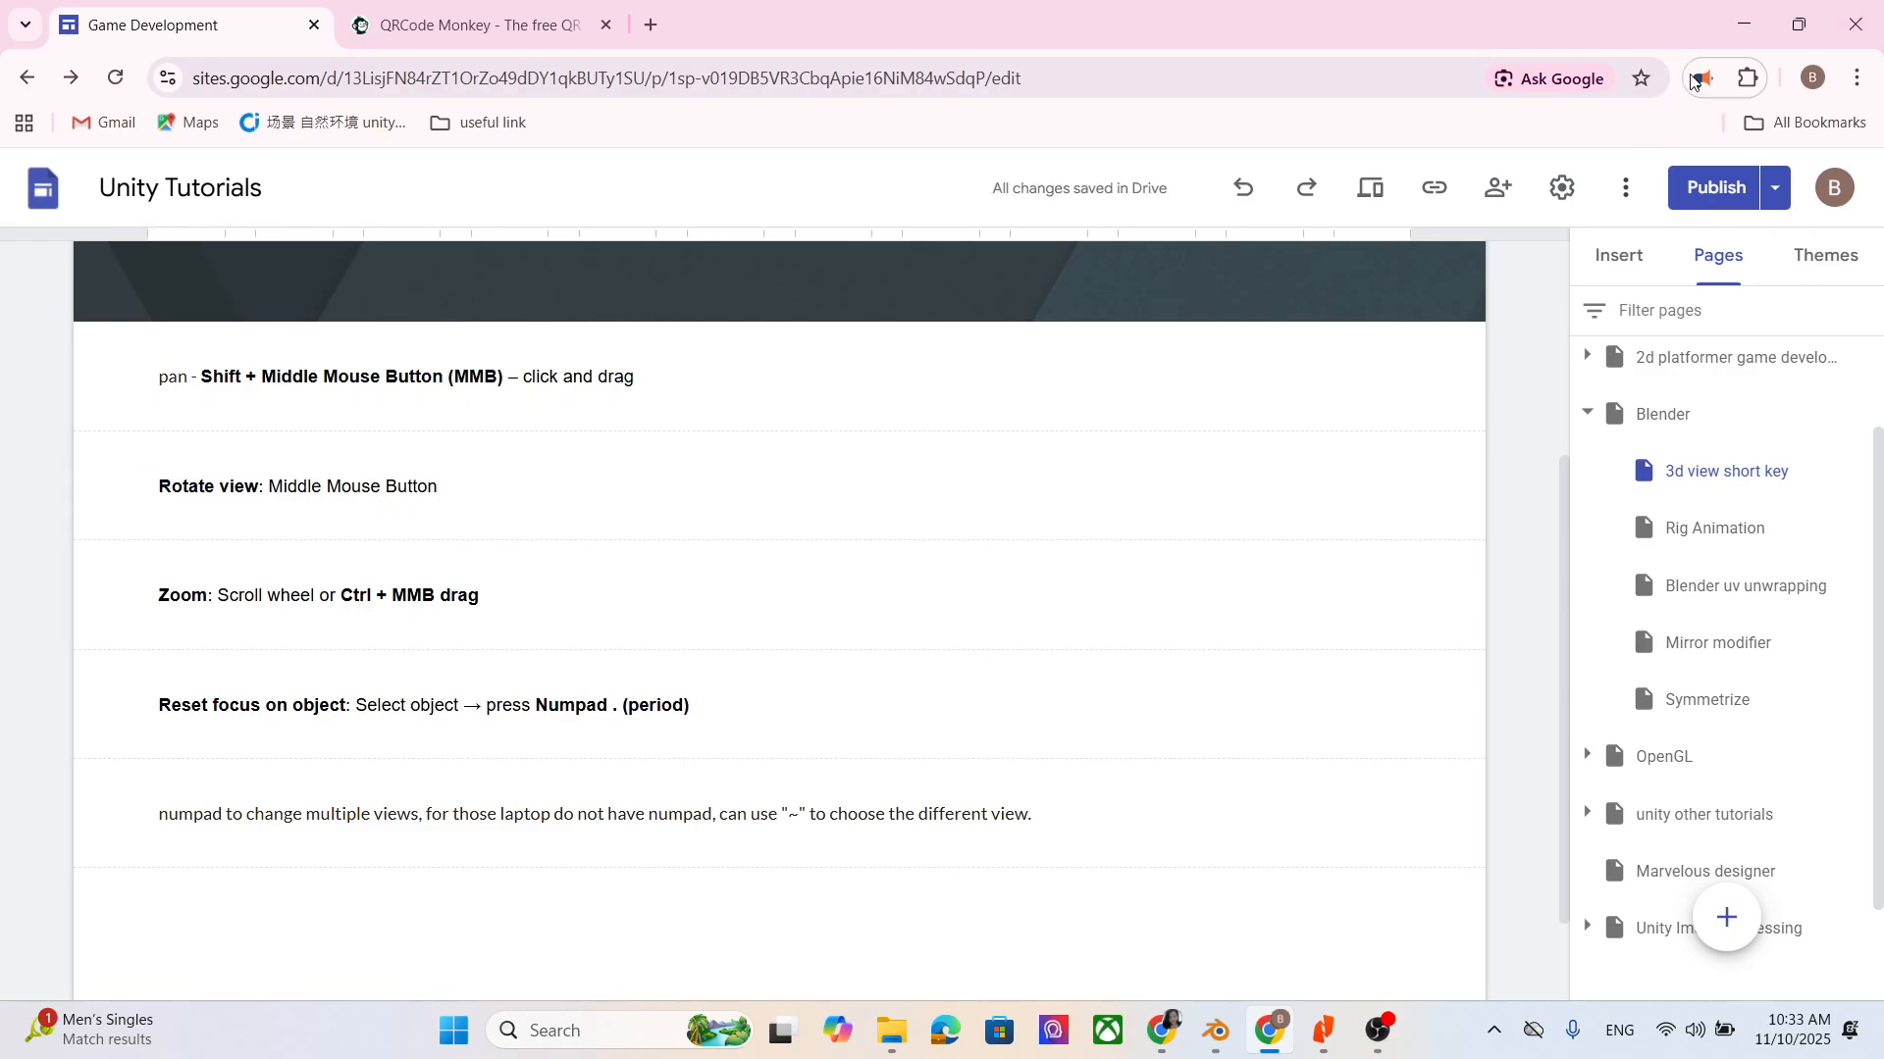
{"action": "left_click", "coordinate": [1742, 23]}
{"action": "middle_click_drag", "start_coordinate": [827, 424], "coordinate": [1030, 245]}
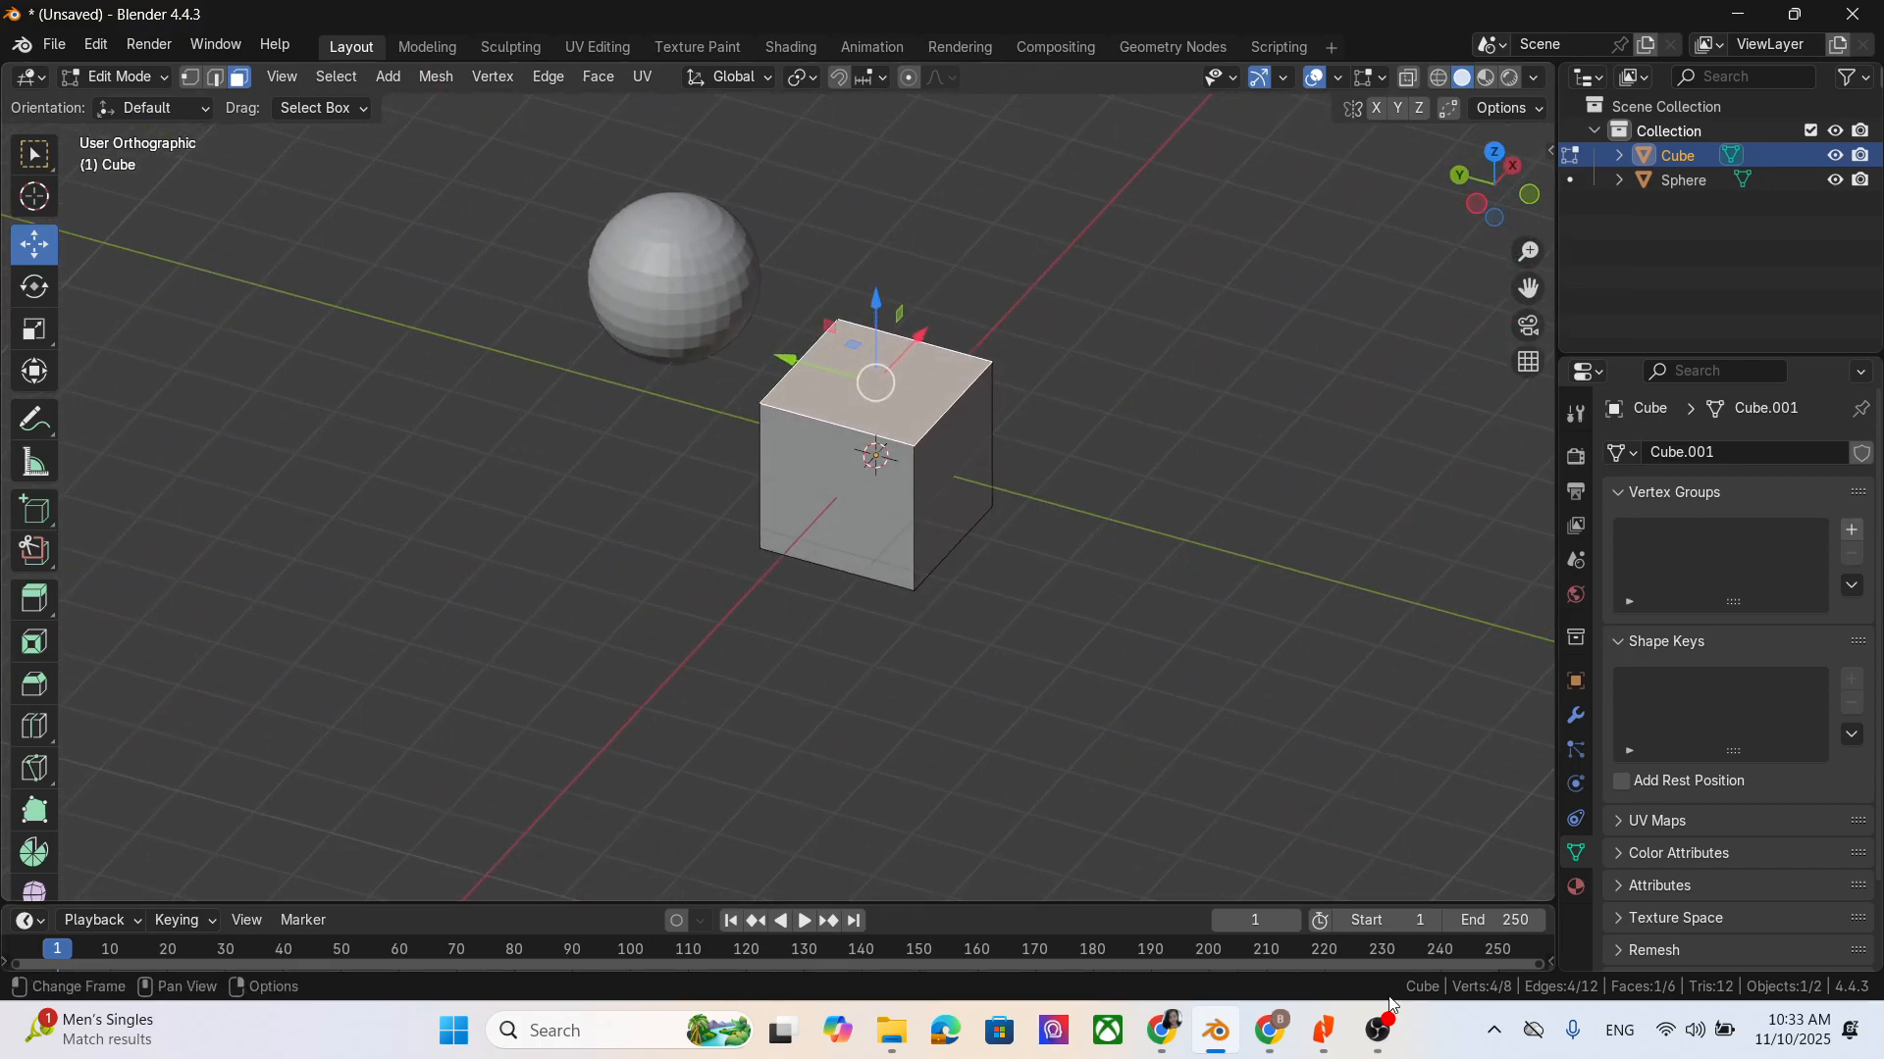
- Check the Zoom note in Chrome, return to Blender and zoom in on the cube
{"action": "left_click", "coordinate": [1270, 1030]}
{"action": "left_click", "coordinate": [288, 618]}
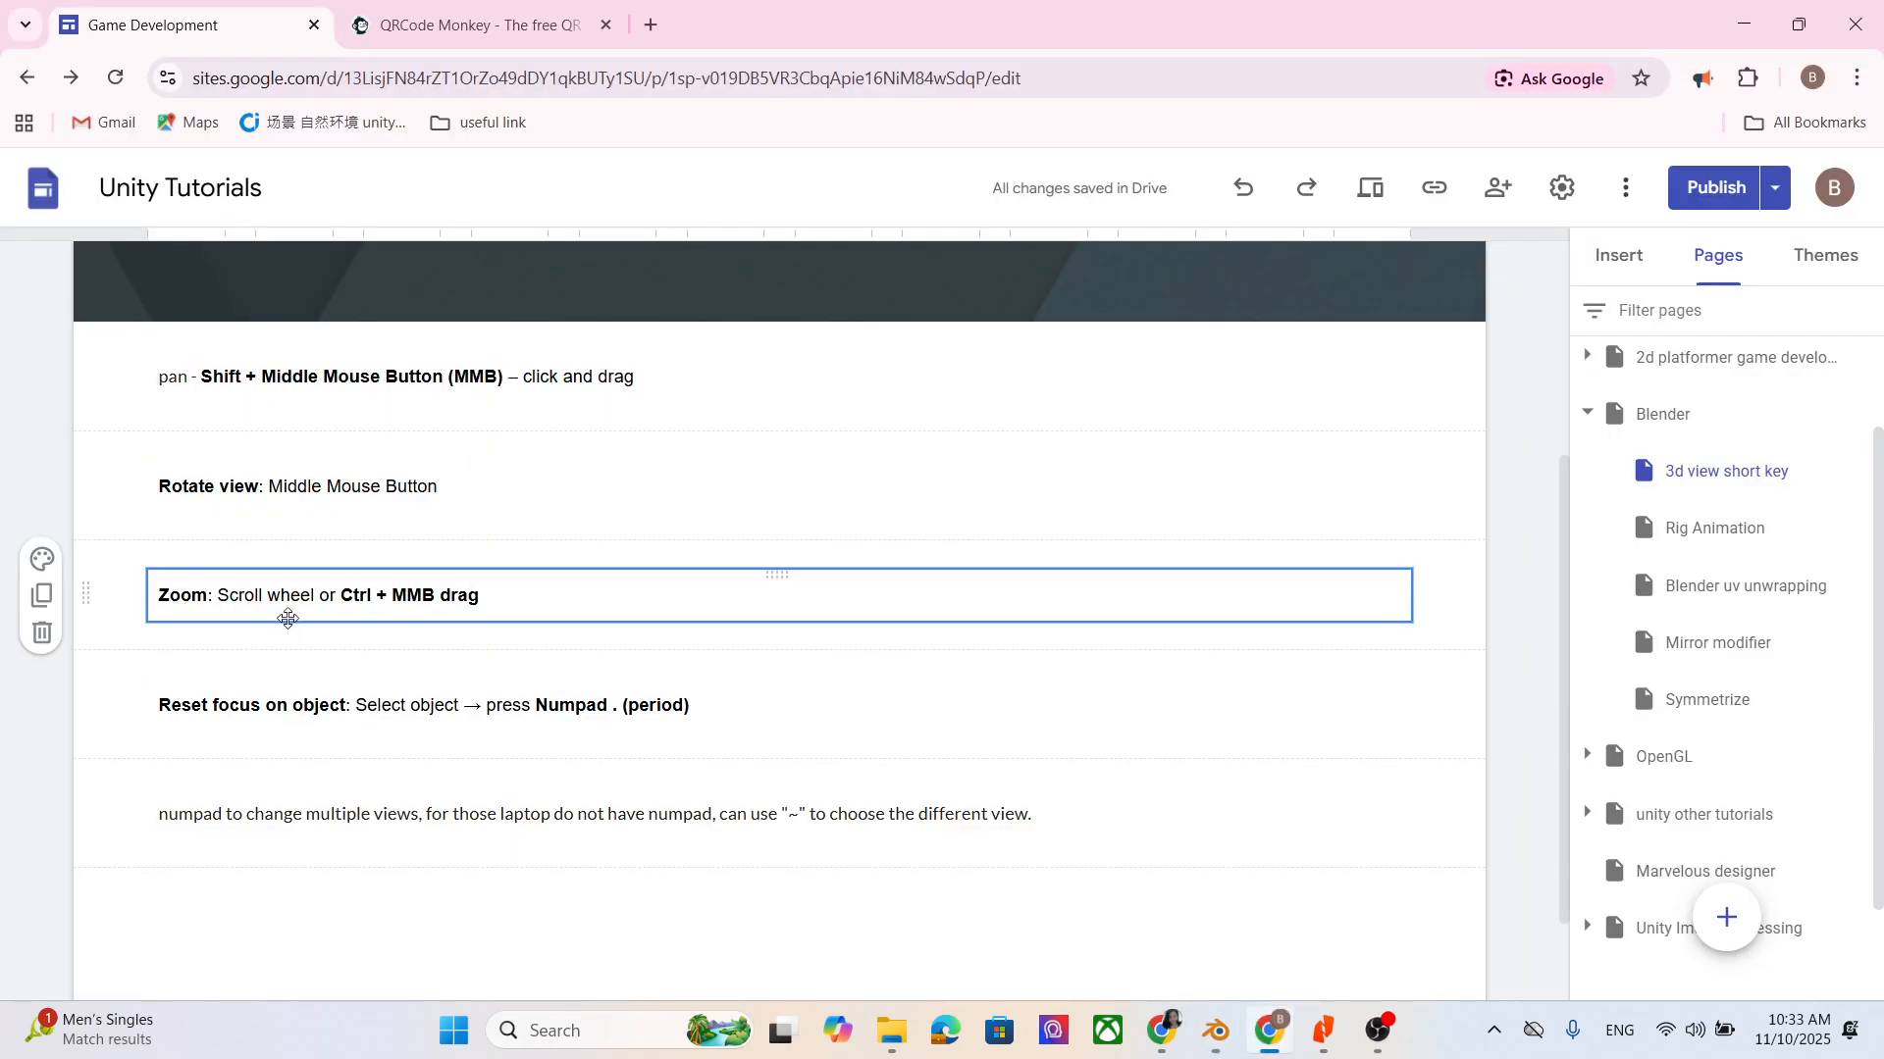
{"action": "left_click", "coordinate": [1734, 25]}
{"action": "middle_click_drag", "start_coordinate": [895, 538], "coordinate": [1093, 684], "text": "ctrl"}
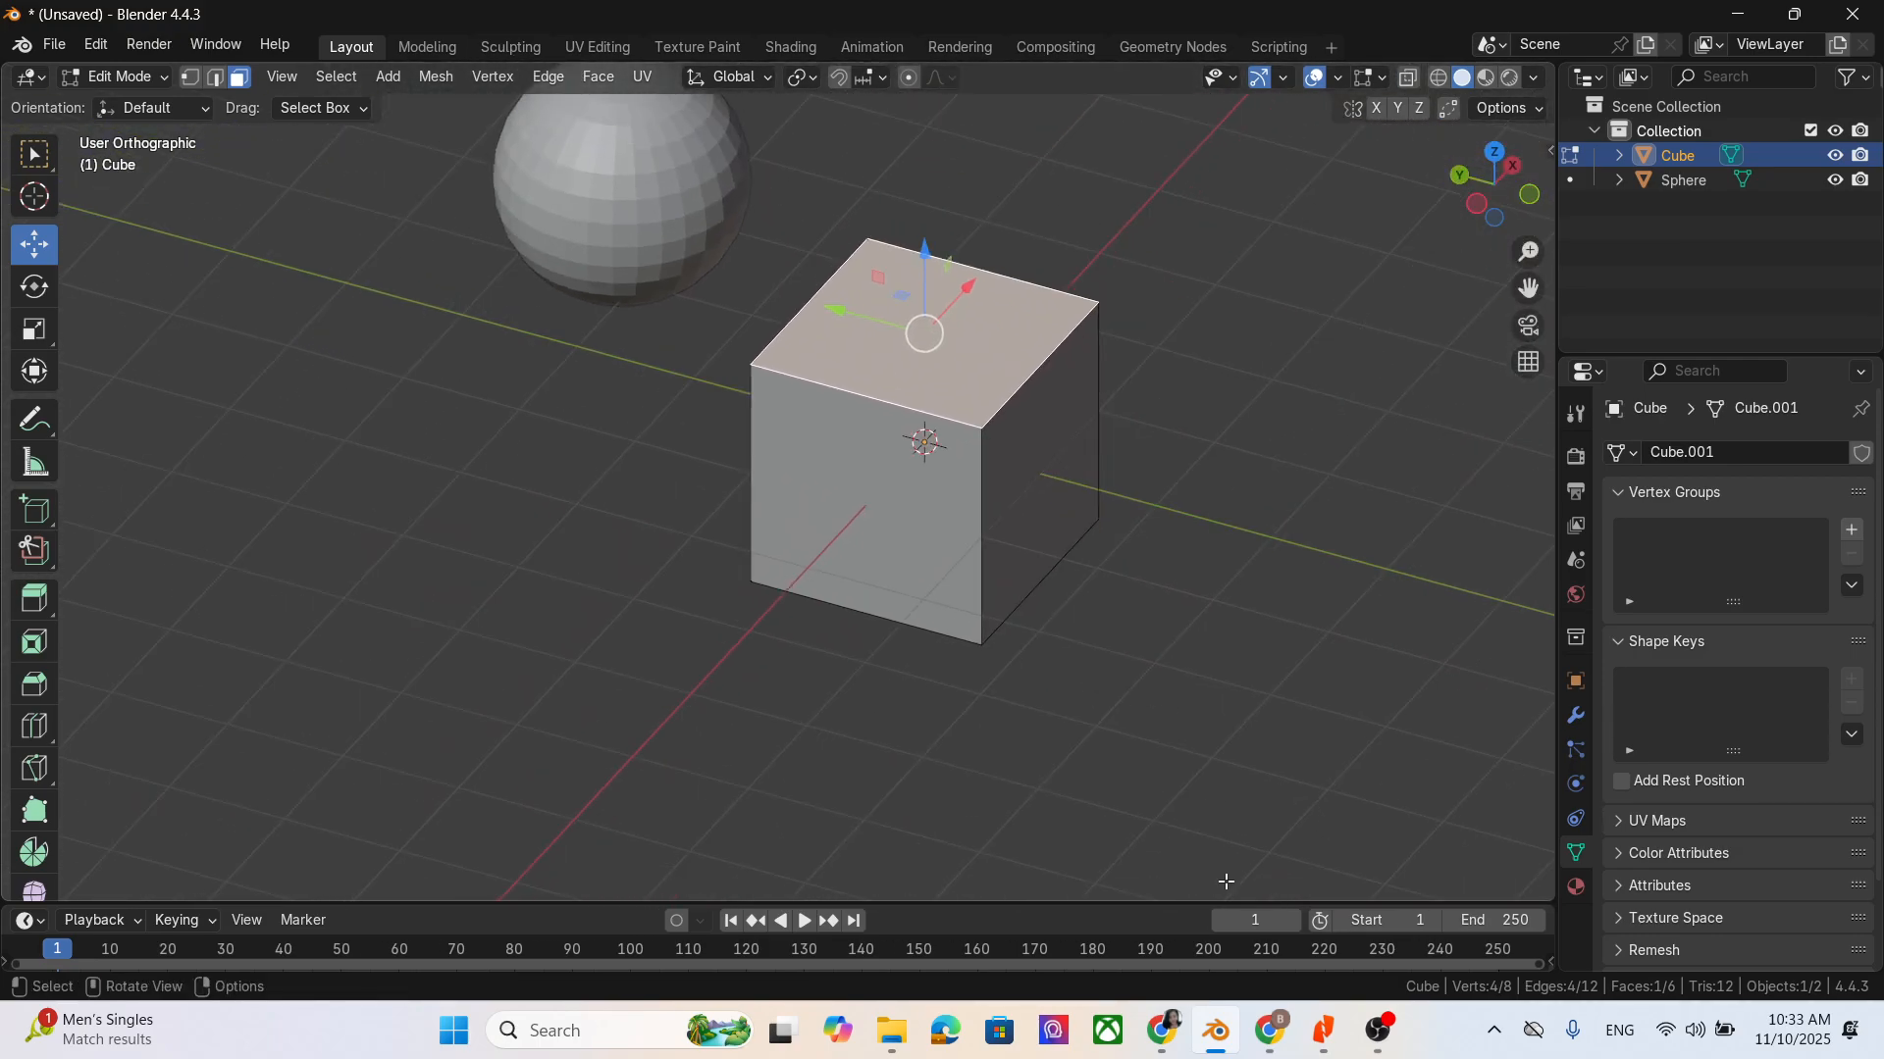
- Switch to Chrome and publish the site's pending changes
{"action": "key", "text": "alt+Tab"}
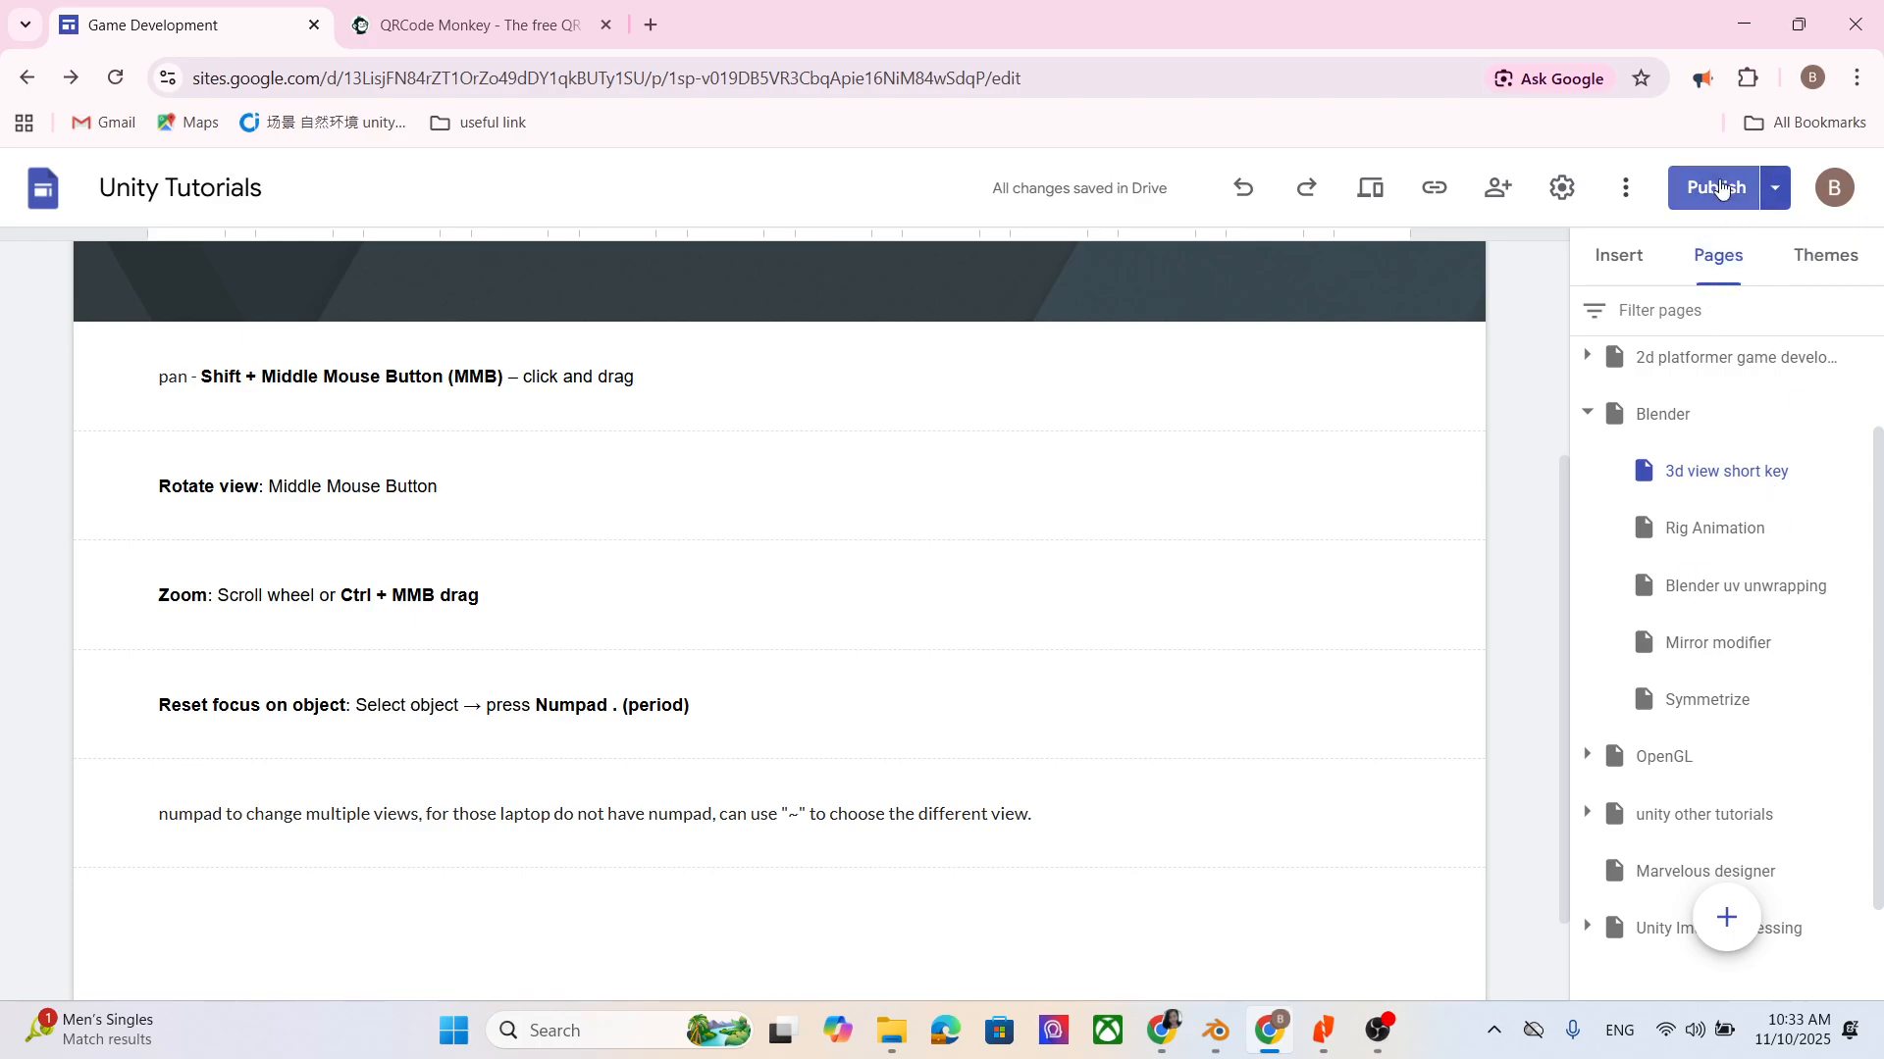
{"action": "left_click", "coordinate": [1720, 189]}
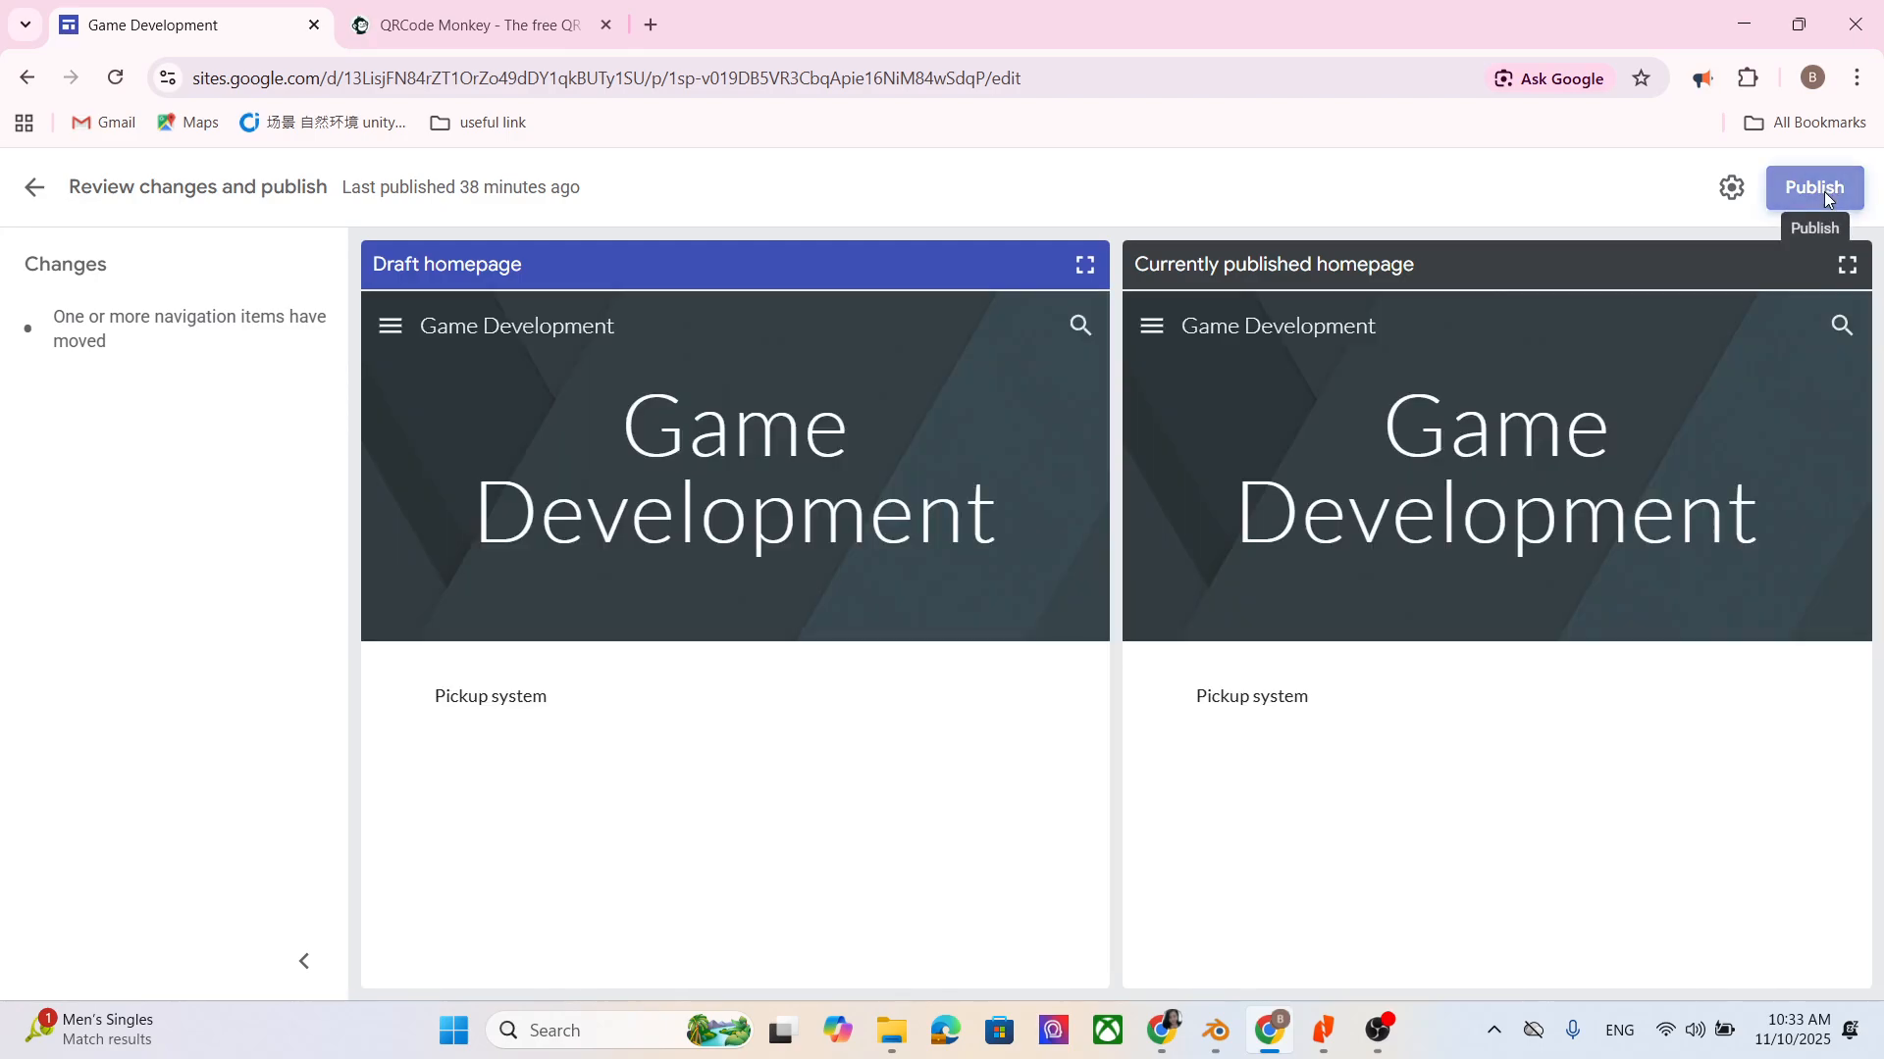
{"action": "left_click", "coordinate": [1815, 191]}
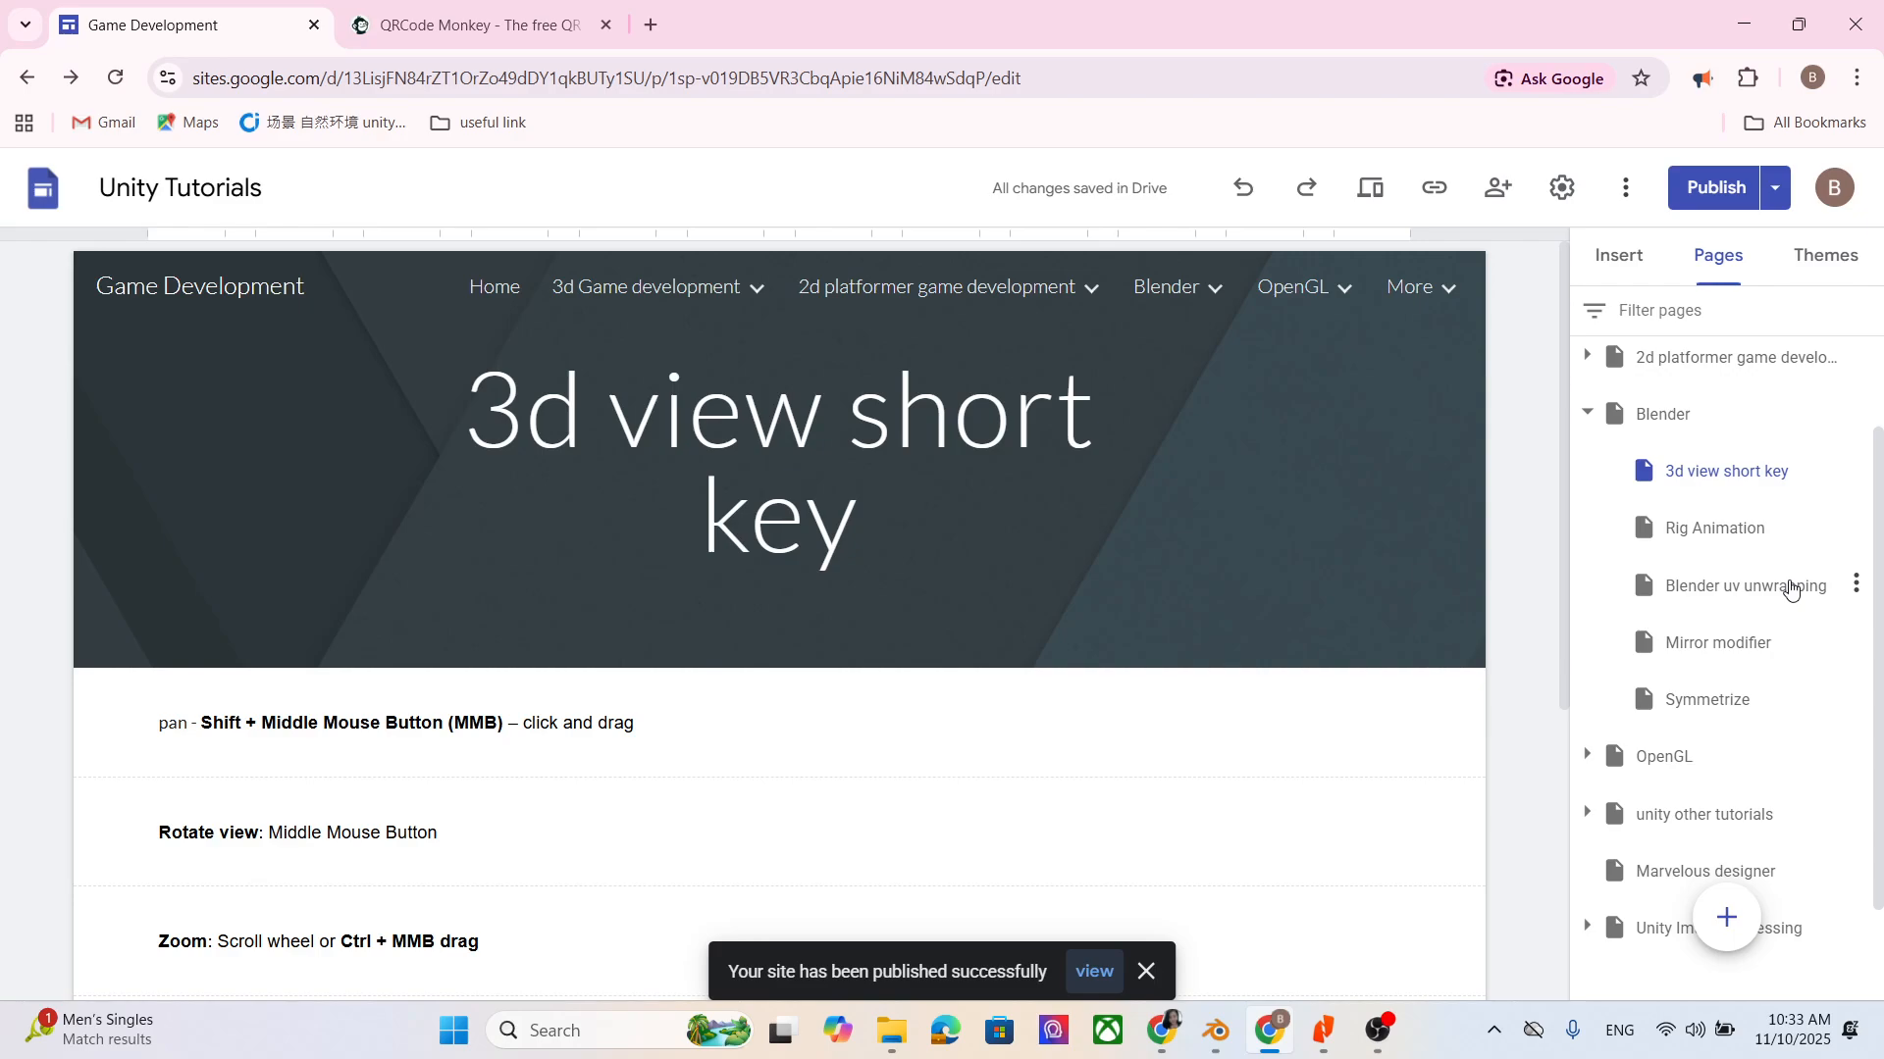
- Review the "Reset focus on object" note, return to Blender and frame the view on the cube's selected top face
{"action": "scroll", "coordinate": [987, 598], "scroll_direction": "down", "scroll_amount": 1}
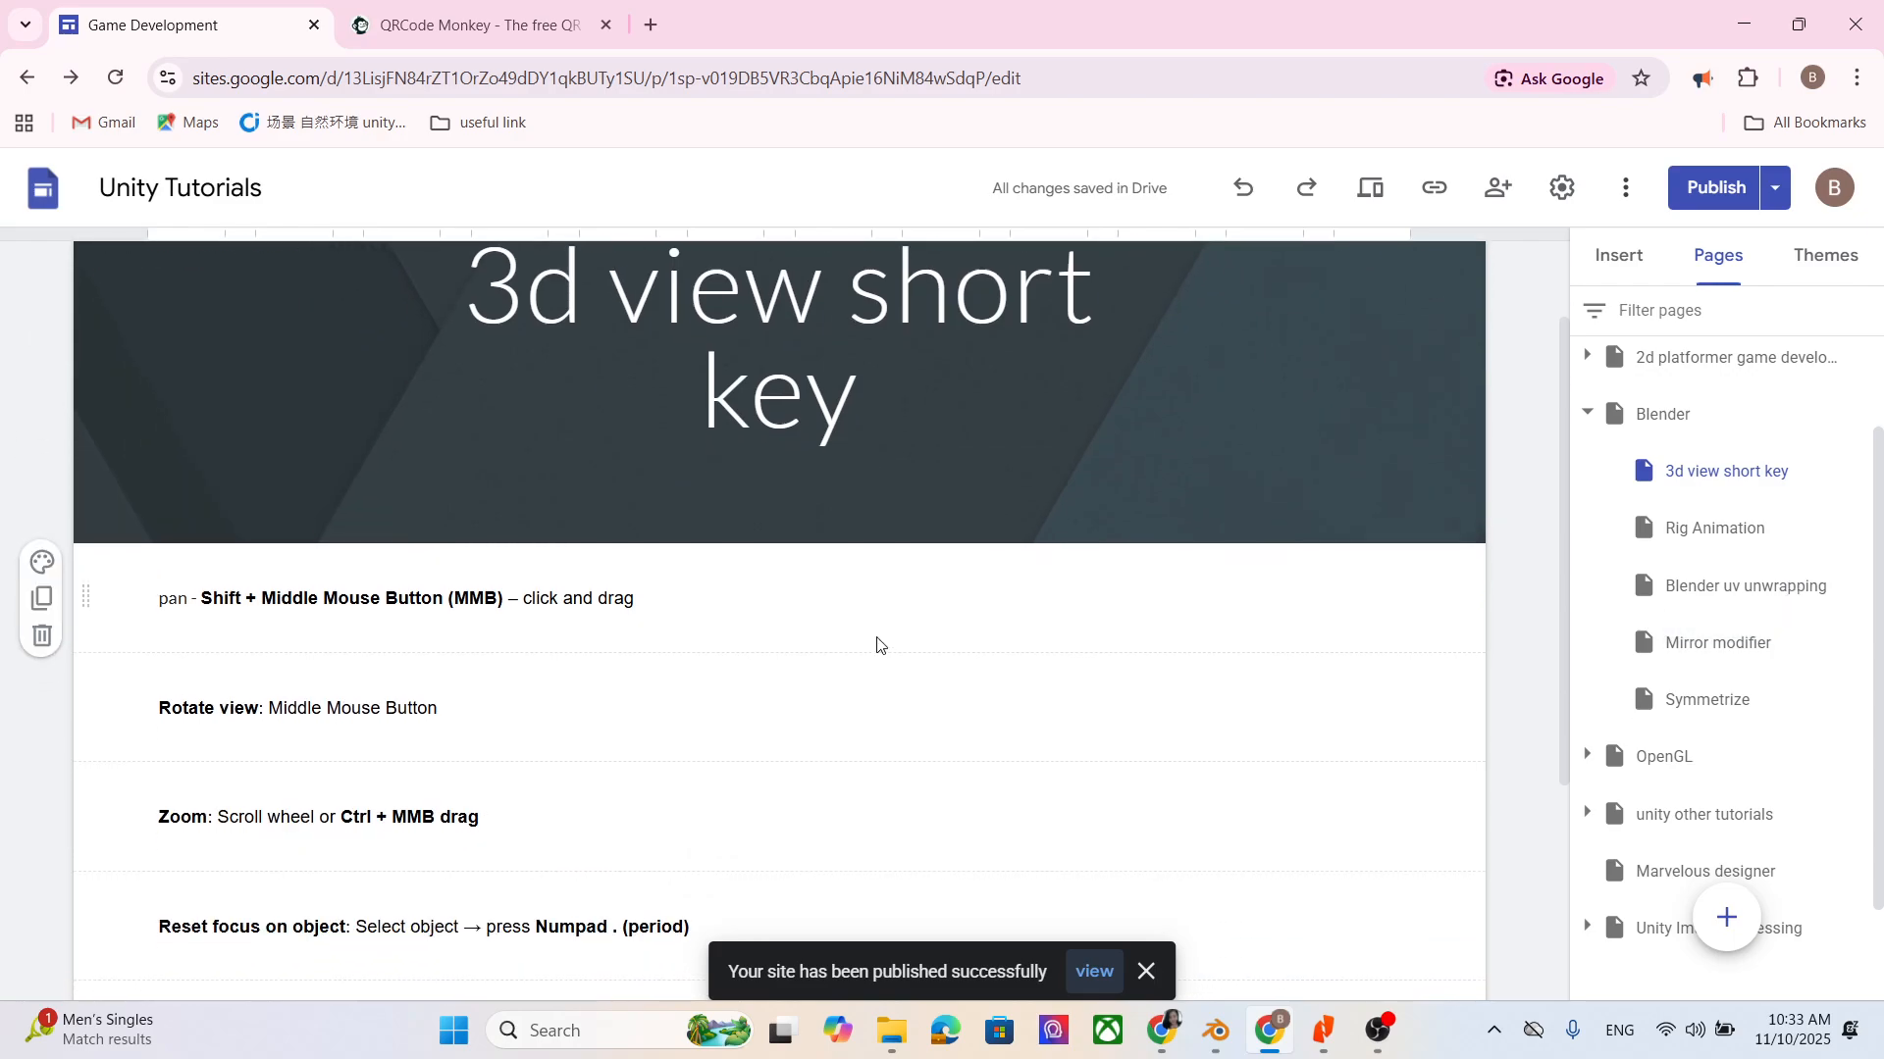
{"action": "scroll", "coordinate": [863, 657], "scroll_direction": "down", "scroll_amount": 3}
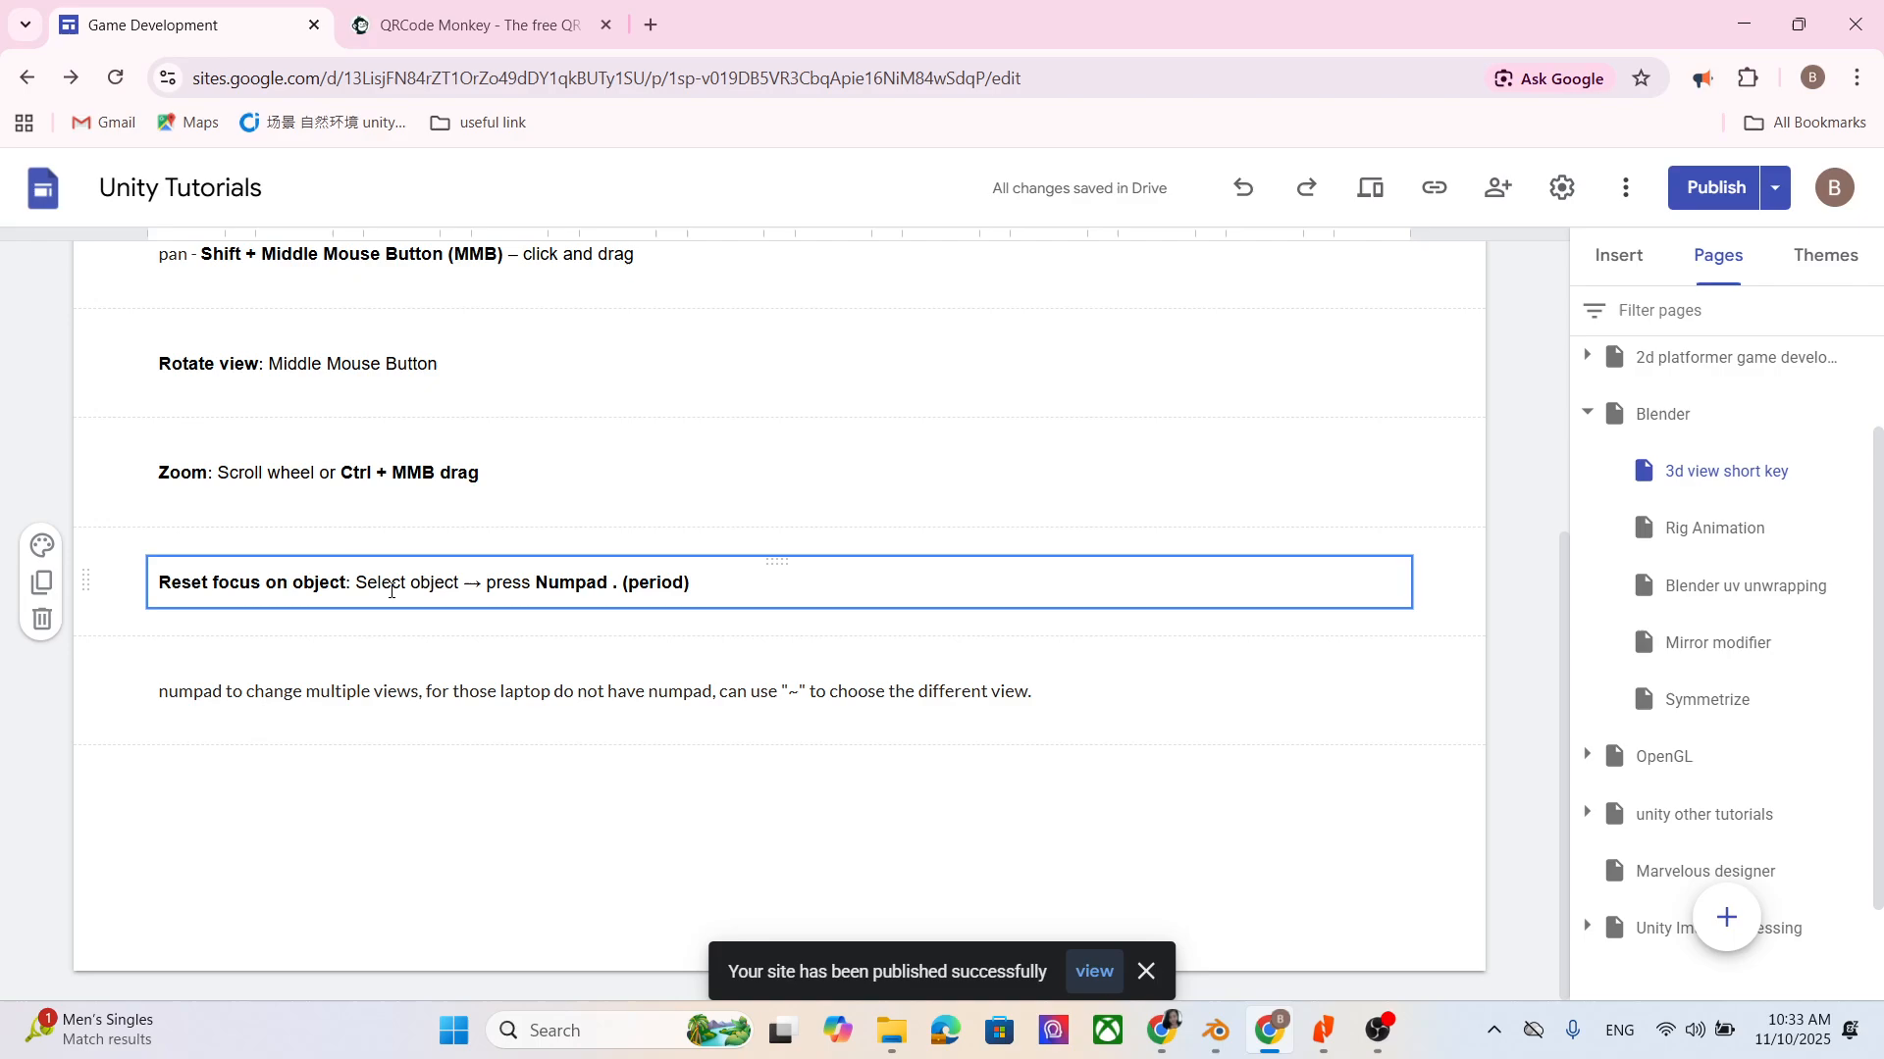
{"action": "scroll", "coordinate": [390, 591], "scroll_direction": "up", "scroll_amount": 1}
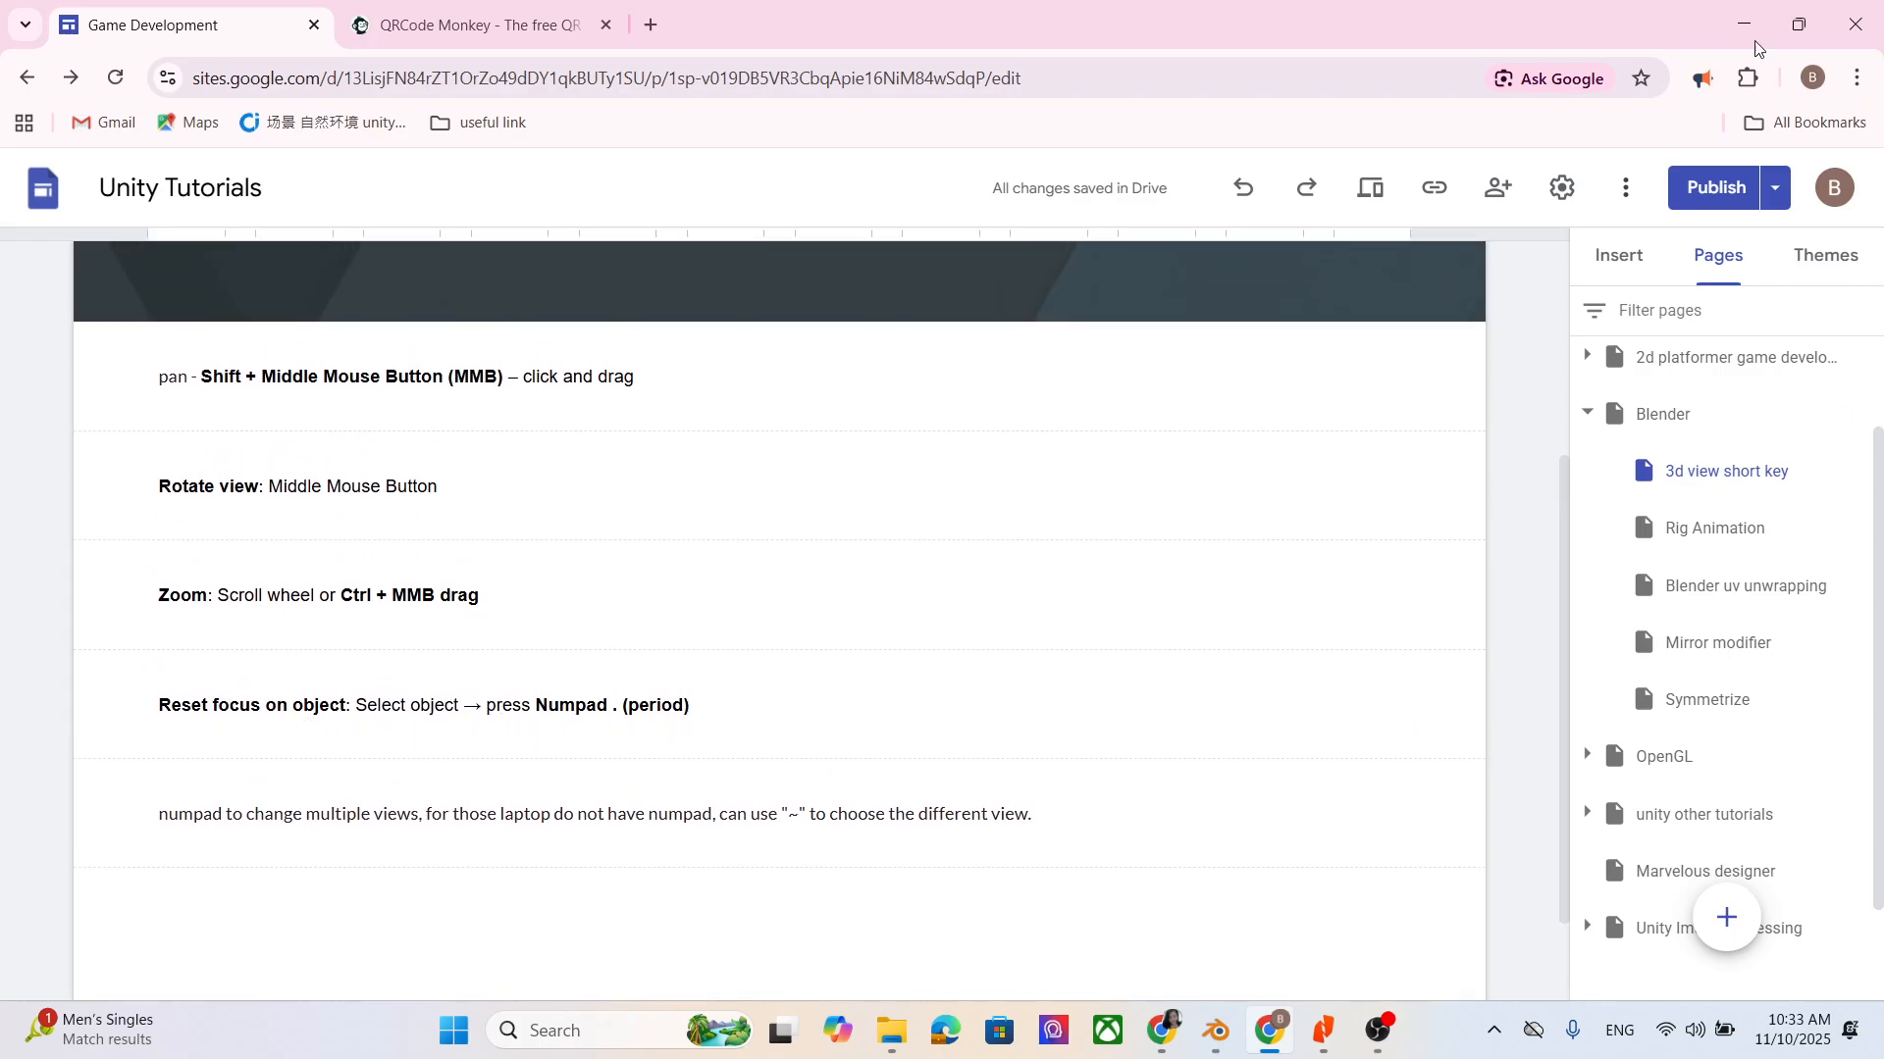
{"action": "key", "text": "alt+Tab"}
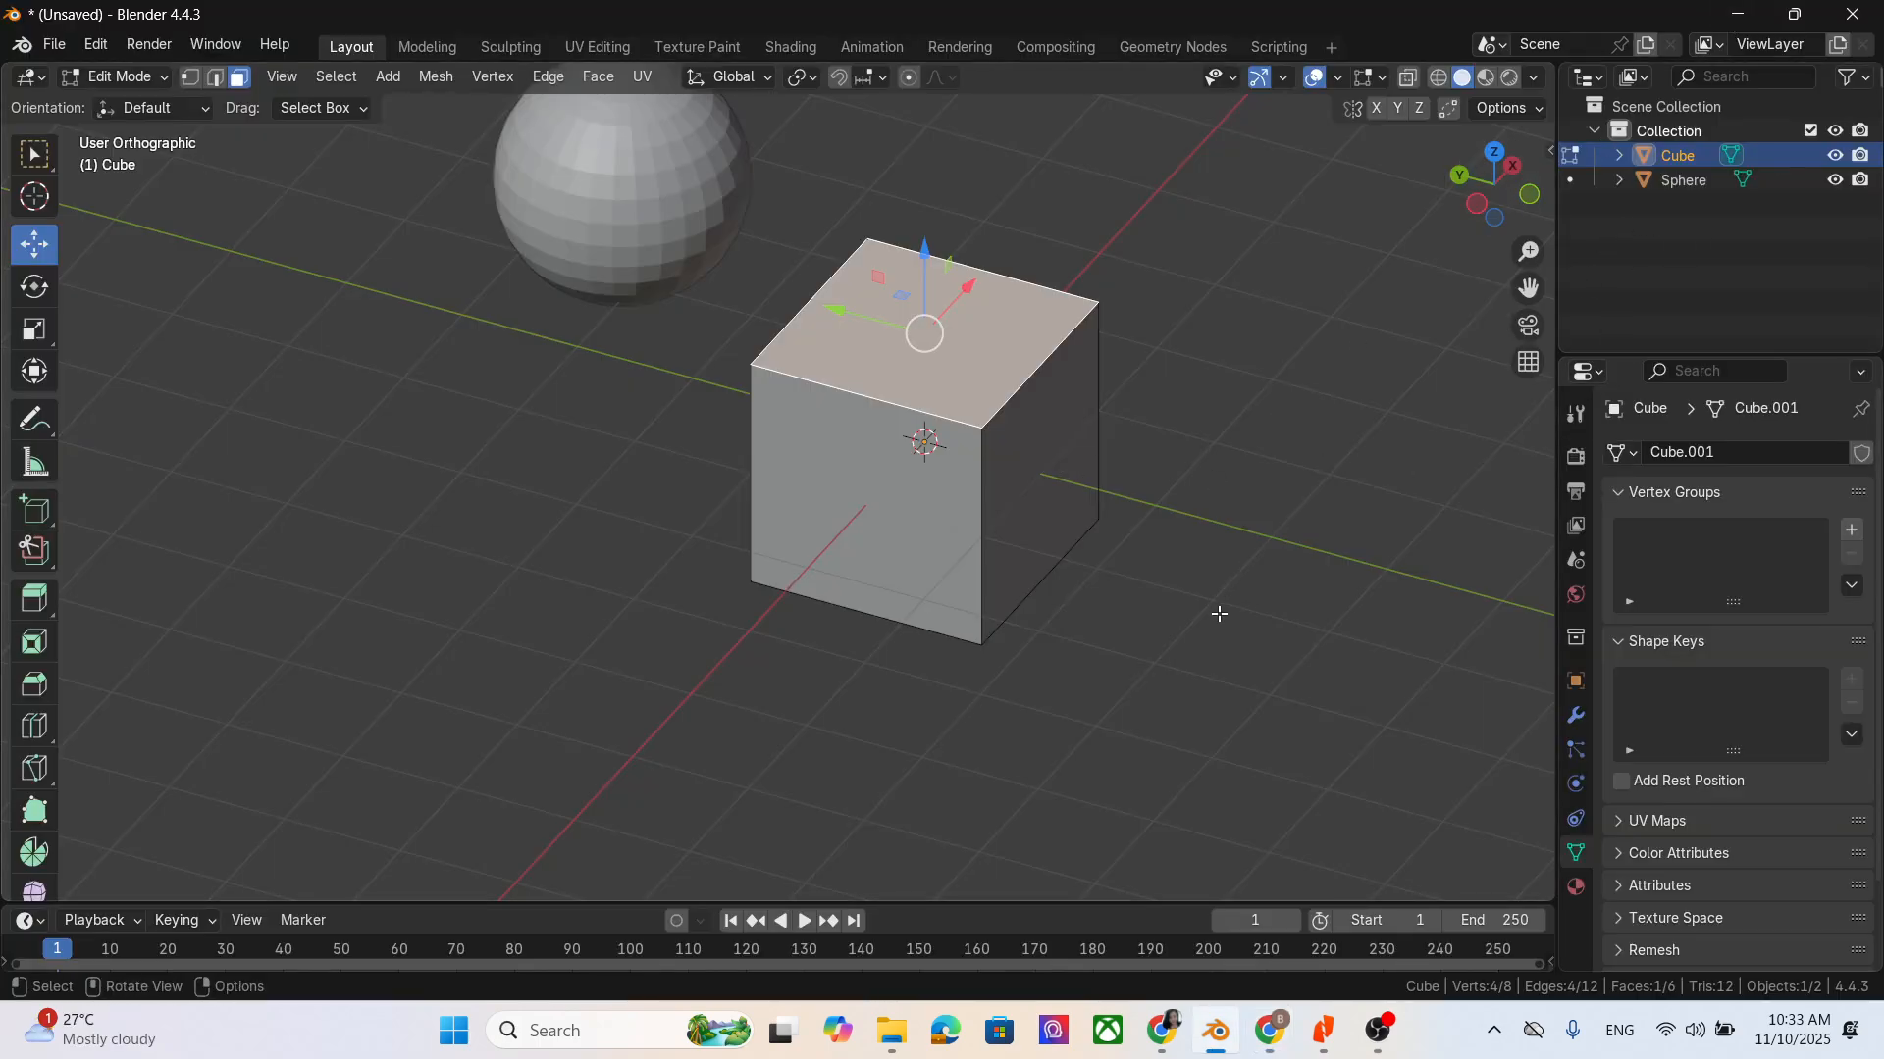
{"action": "key", "text": "KP_Decimal"}
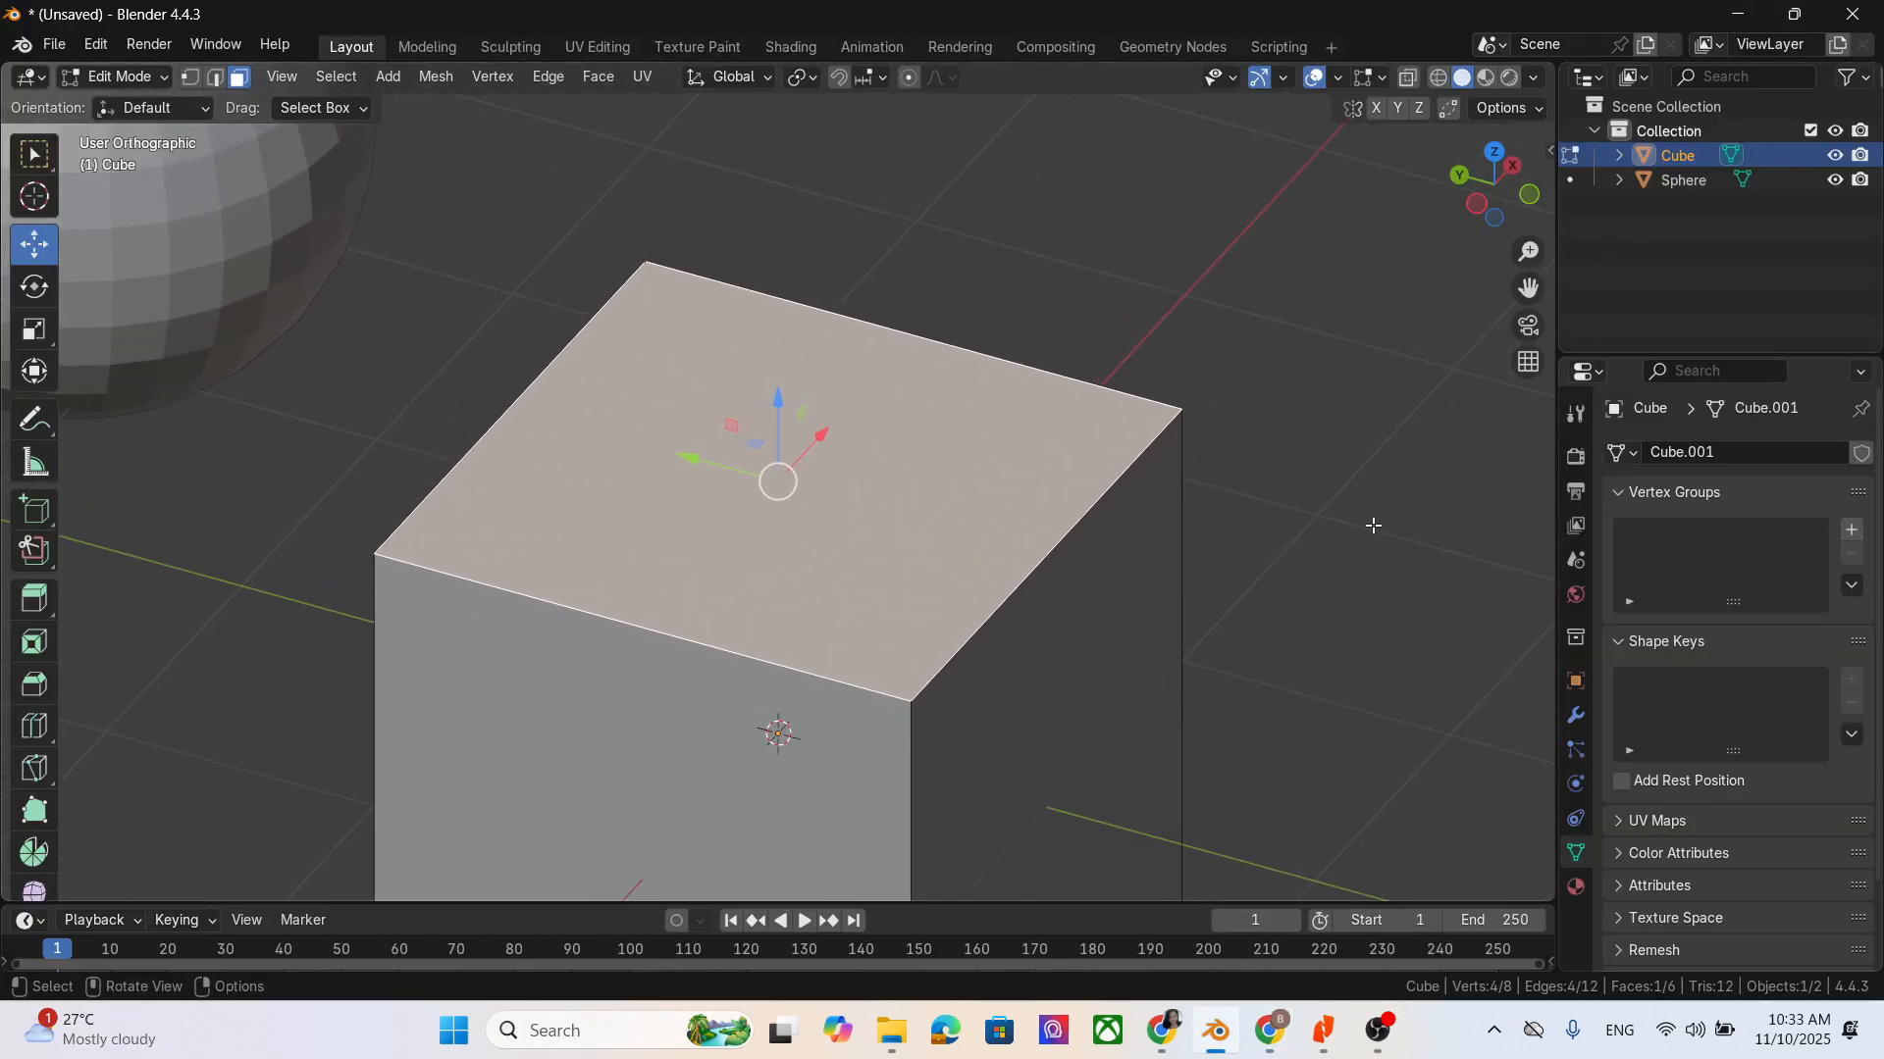
- Select the Sphere and then the Cube in the scene list, zoom out and refocus the view on the cube's top face
{"action": "left_click", "coordinate": [1712, 189]}
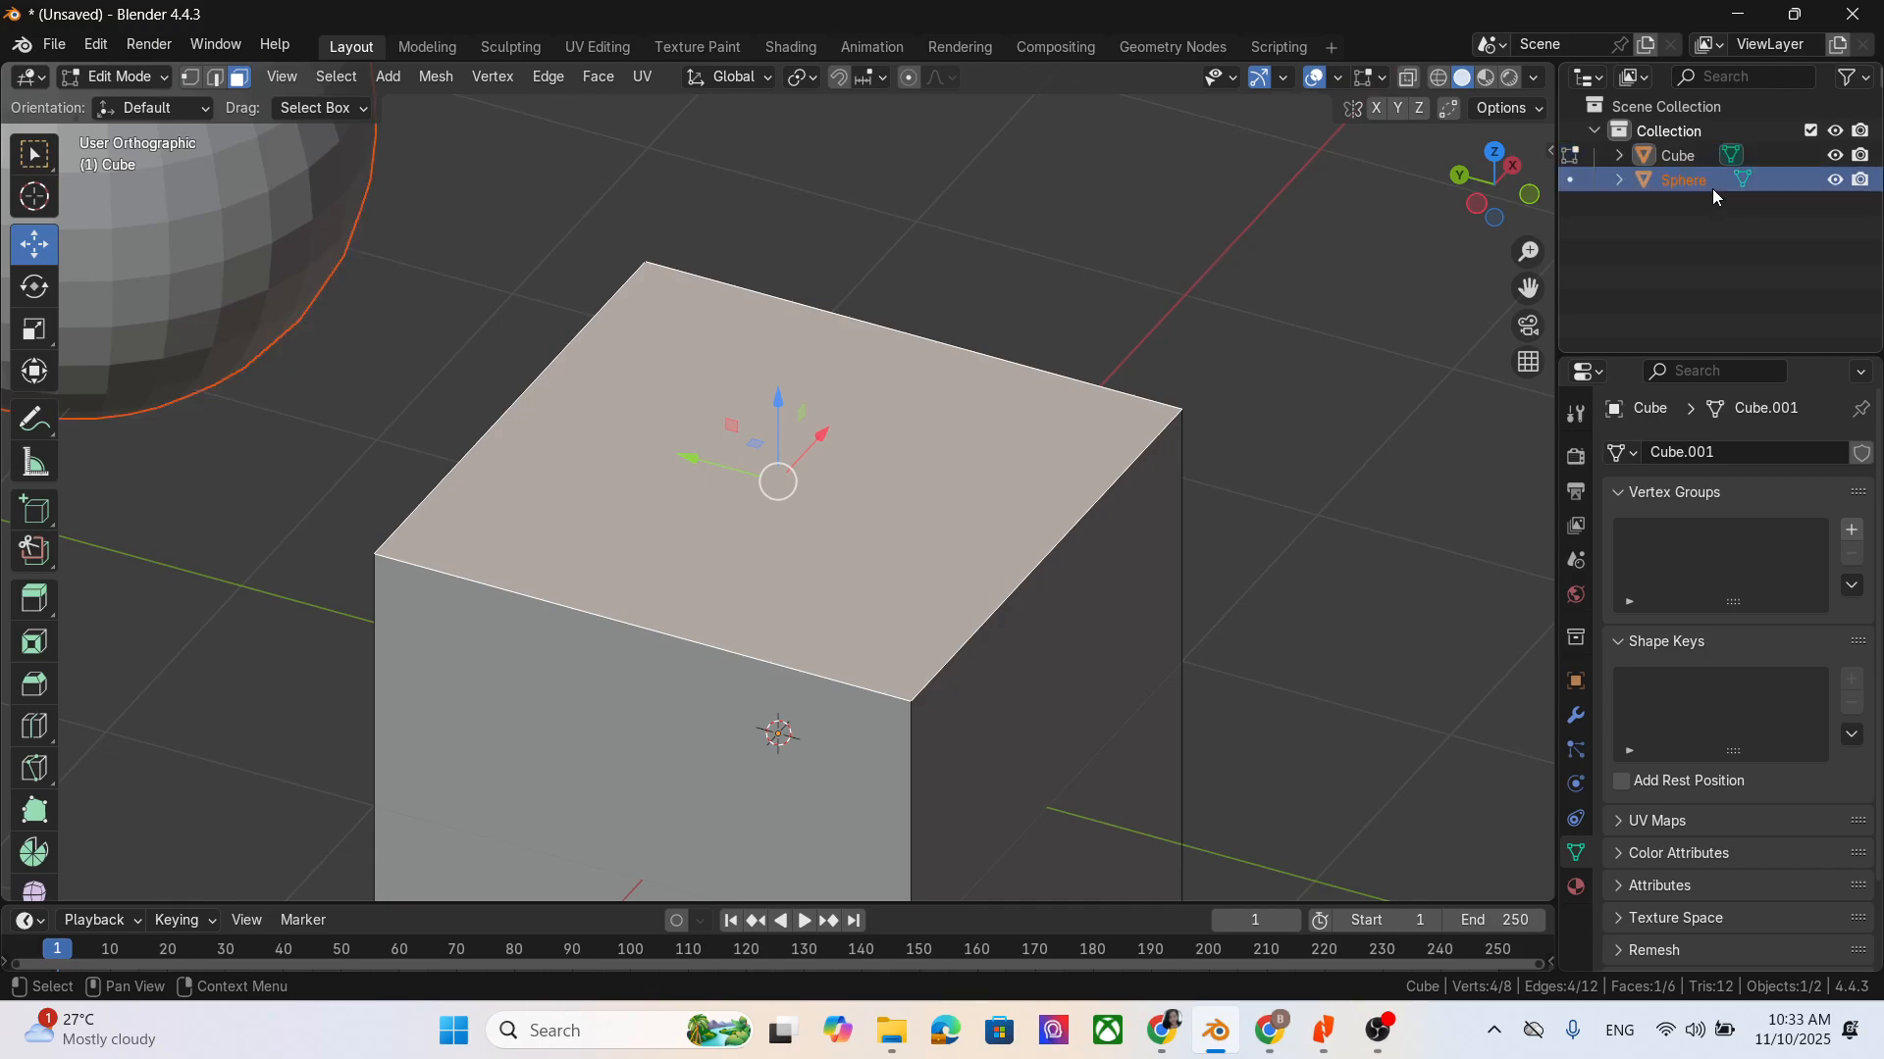
{"action": "left_click", "coordinate": [1716, 159]}
{"action": "scroll", "coordinate": [1062, 361], "scroll_direction": "down", "scroll_amount": 3}
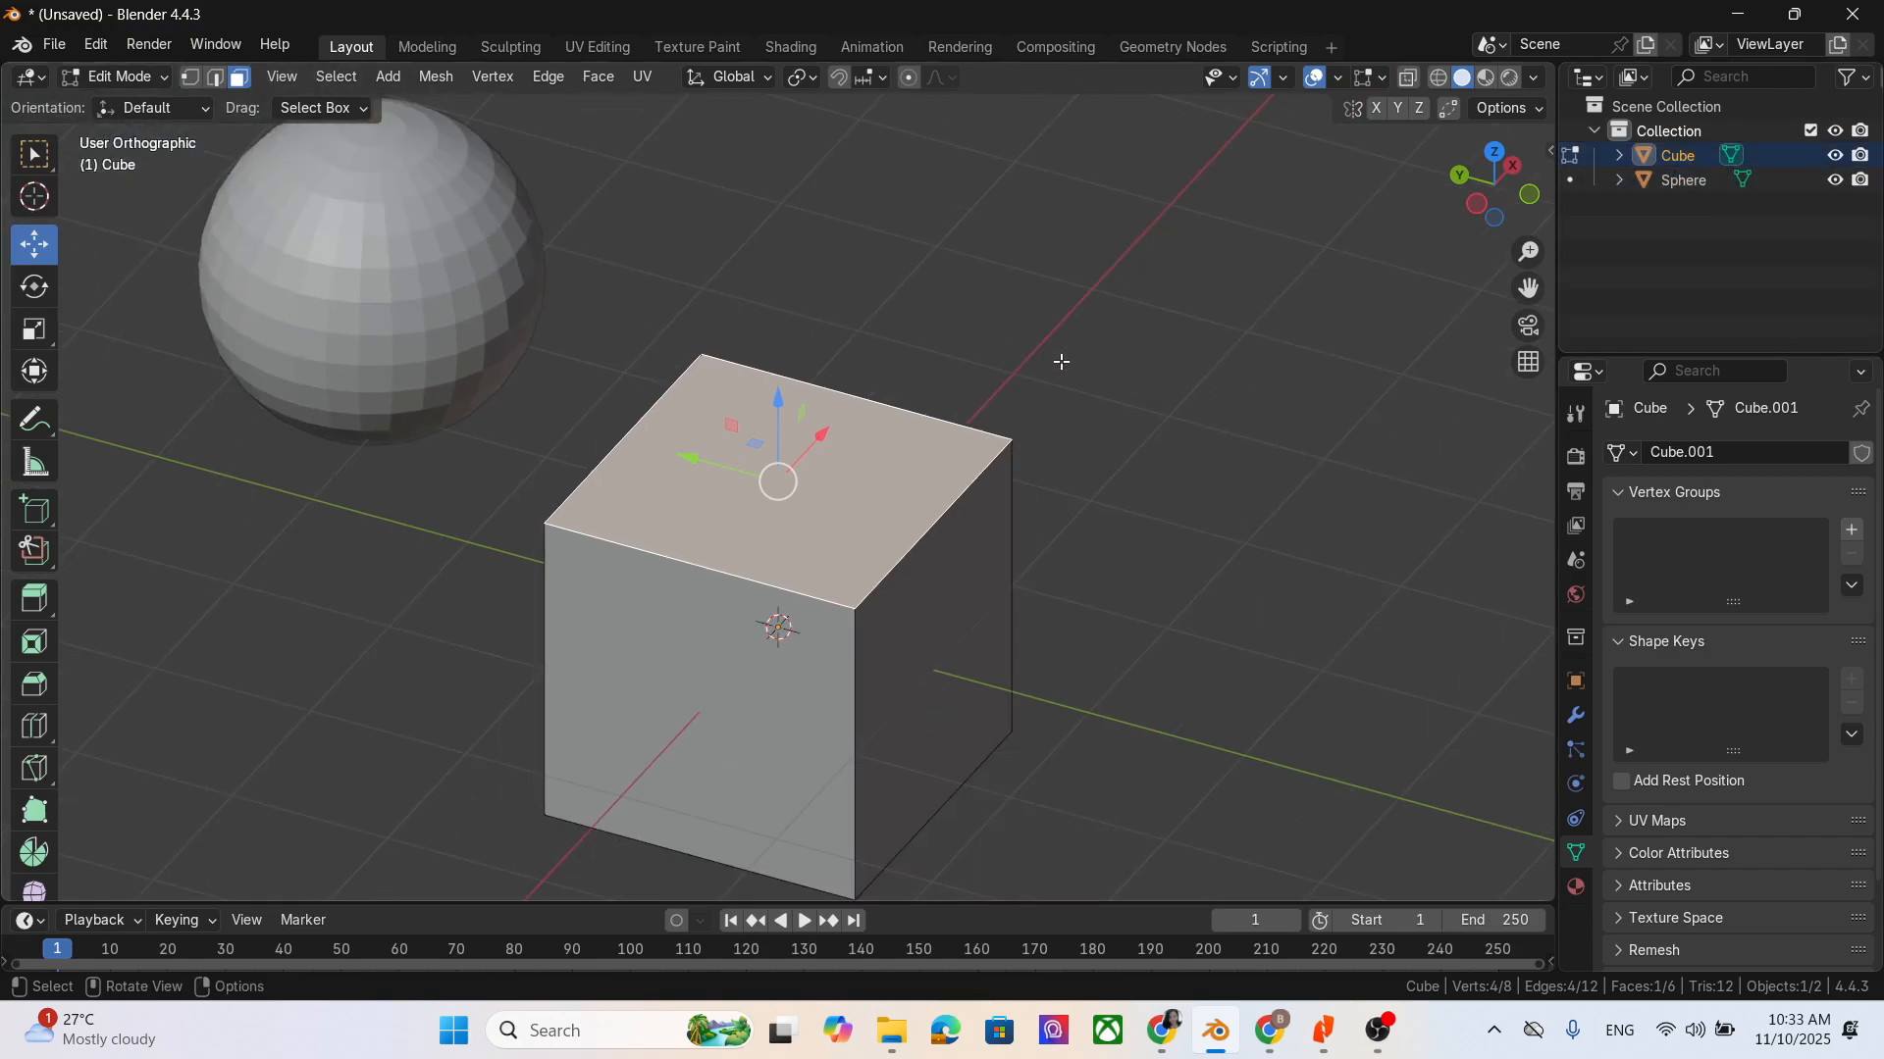
{"action": "scroll", "coordinate": [1061, 361], "scroll_direction": "down", "scroll_amount": 5}
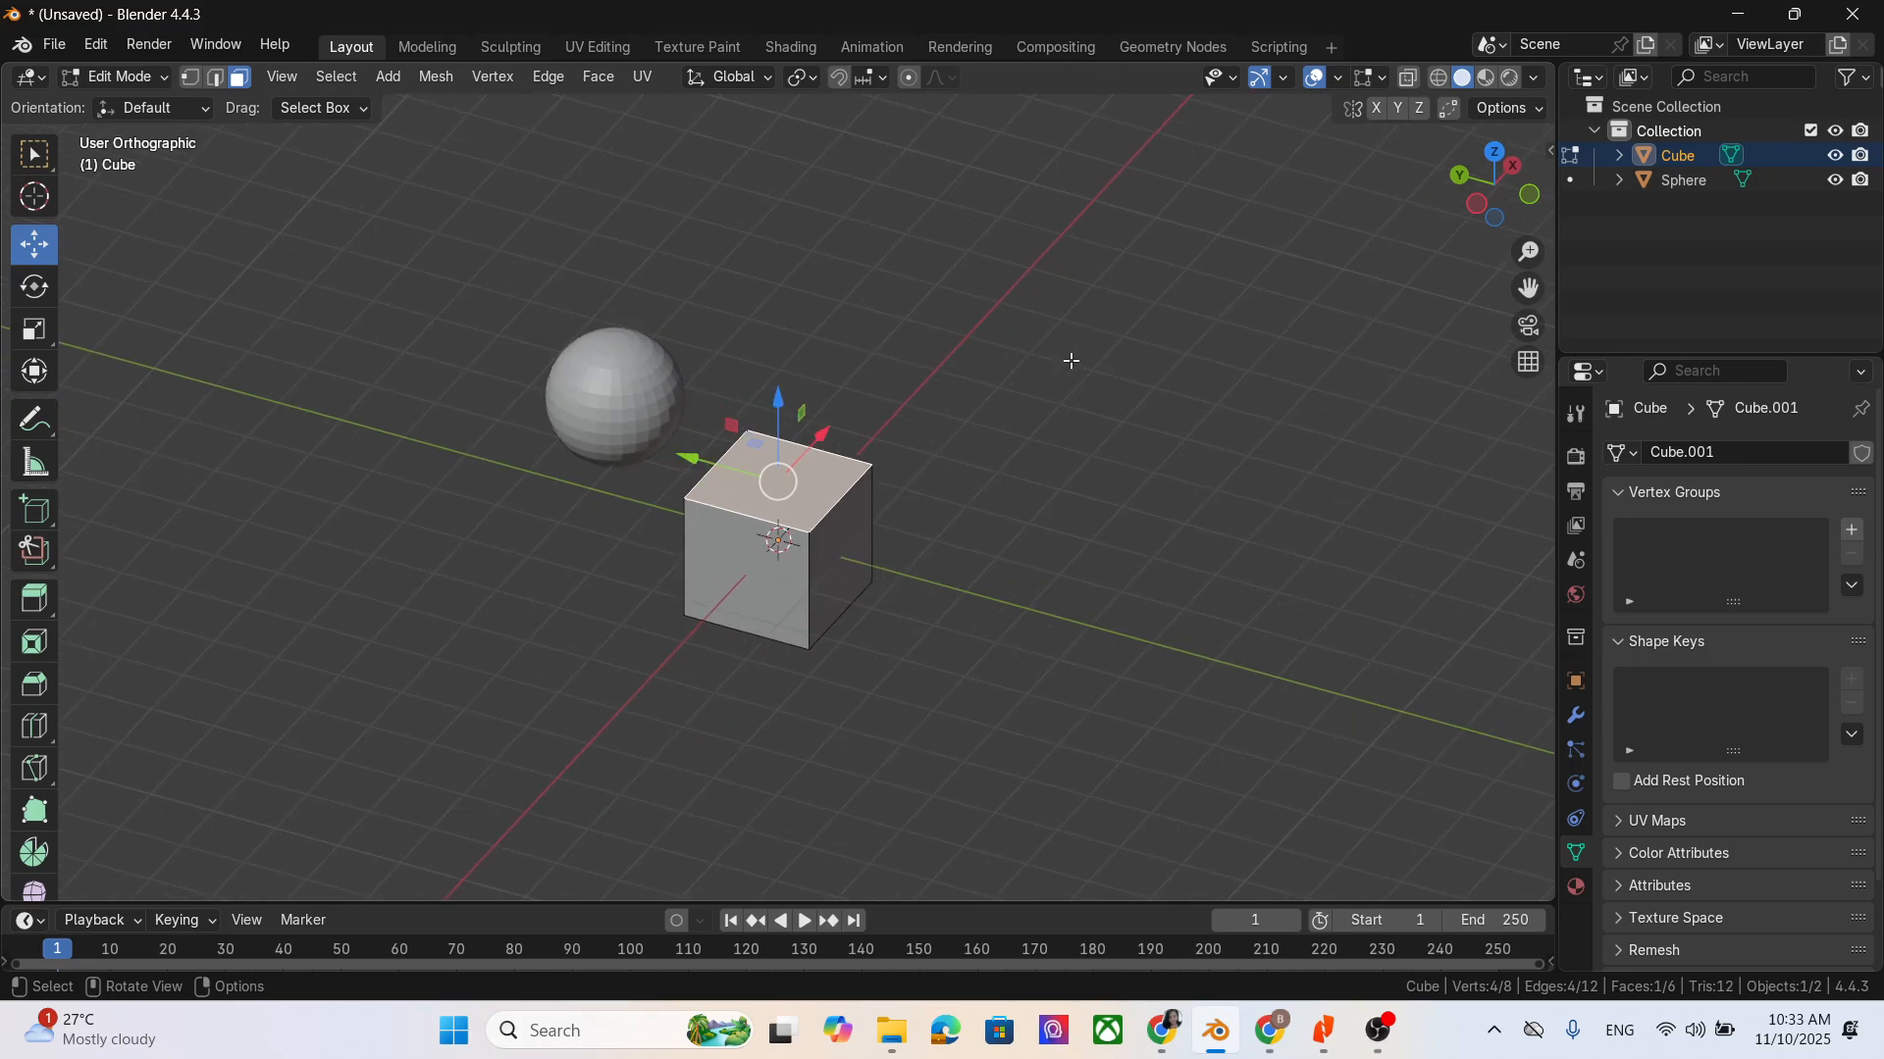
{"action": "scroll", "coordinate": [1072, 361], "scroll_direction": "up", "scroll_amount": 8}
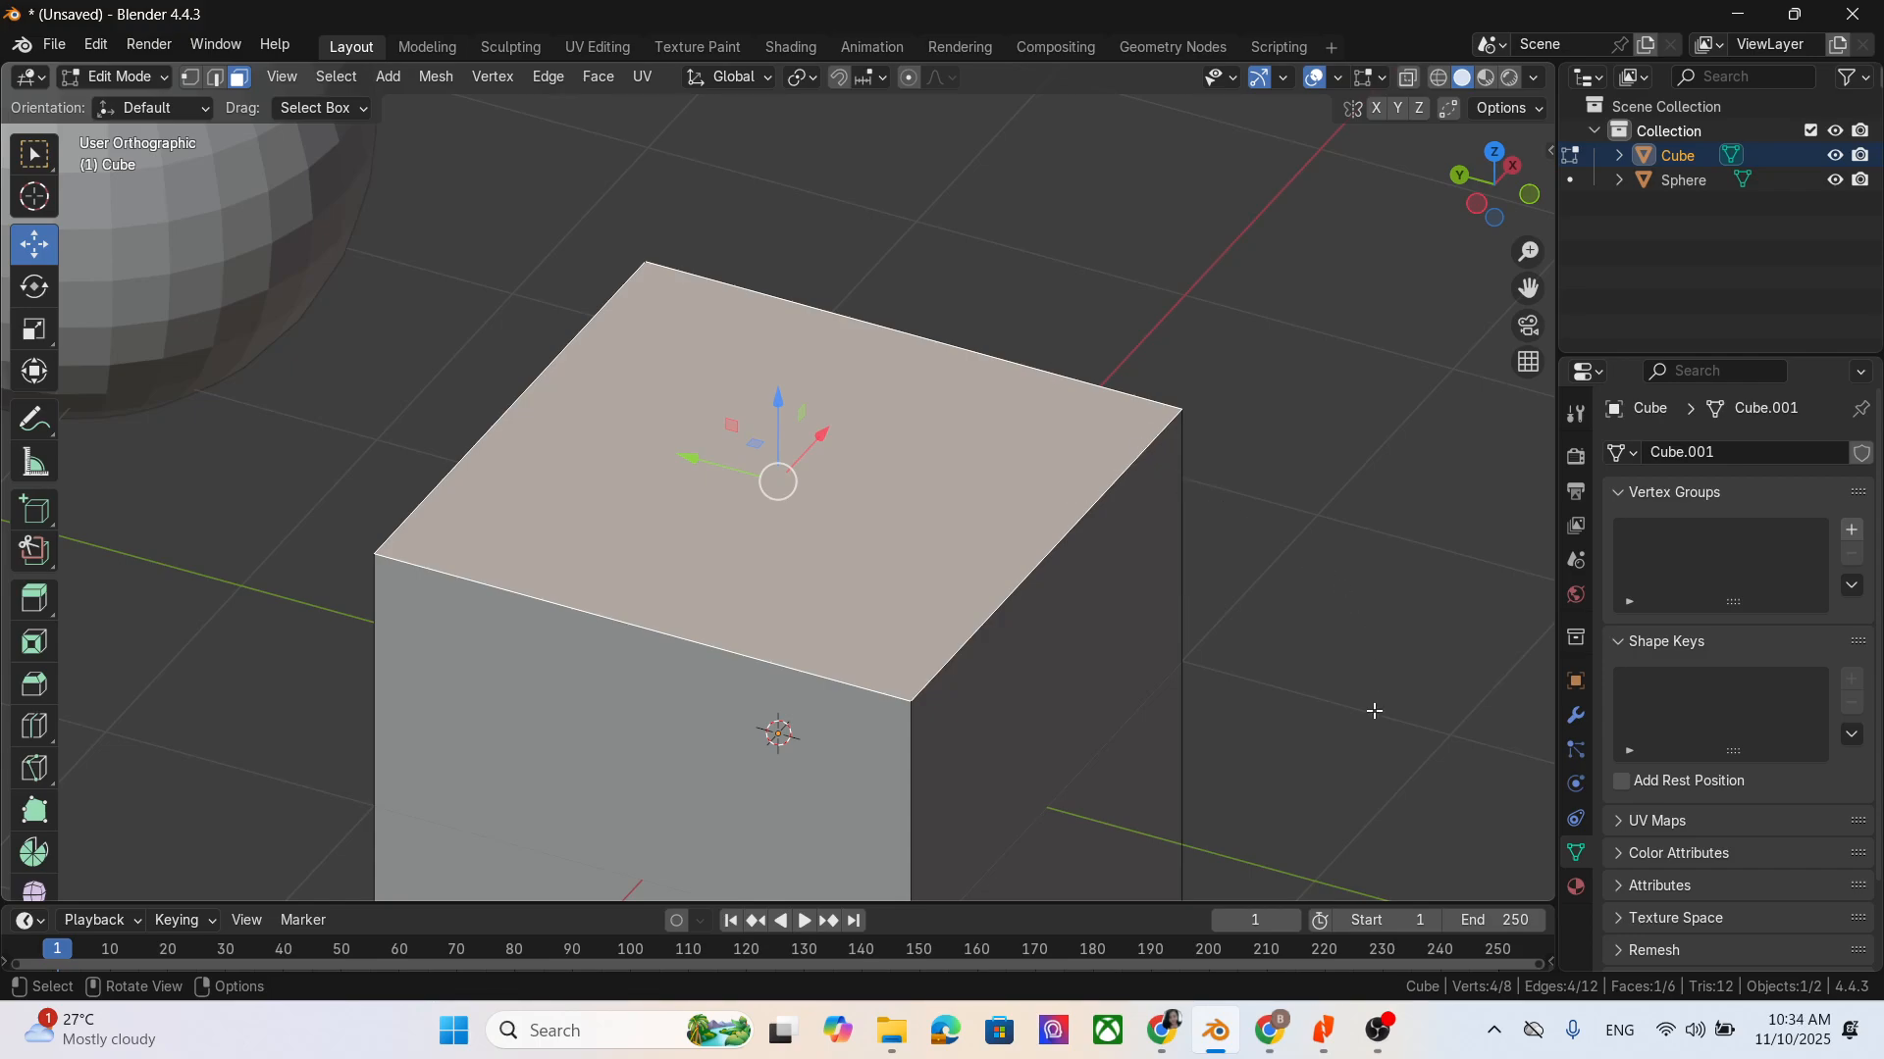
- Check the note on changing multiple views in Chrome, return to Blender and cycle through the preset views and view rotations
{"action": "left_click", "coordinate": [1270, 1032]}
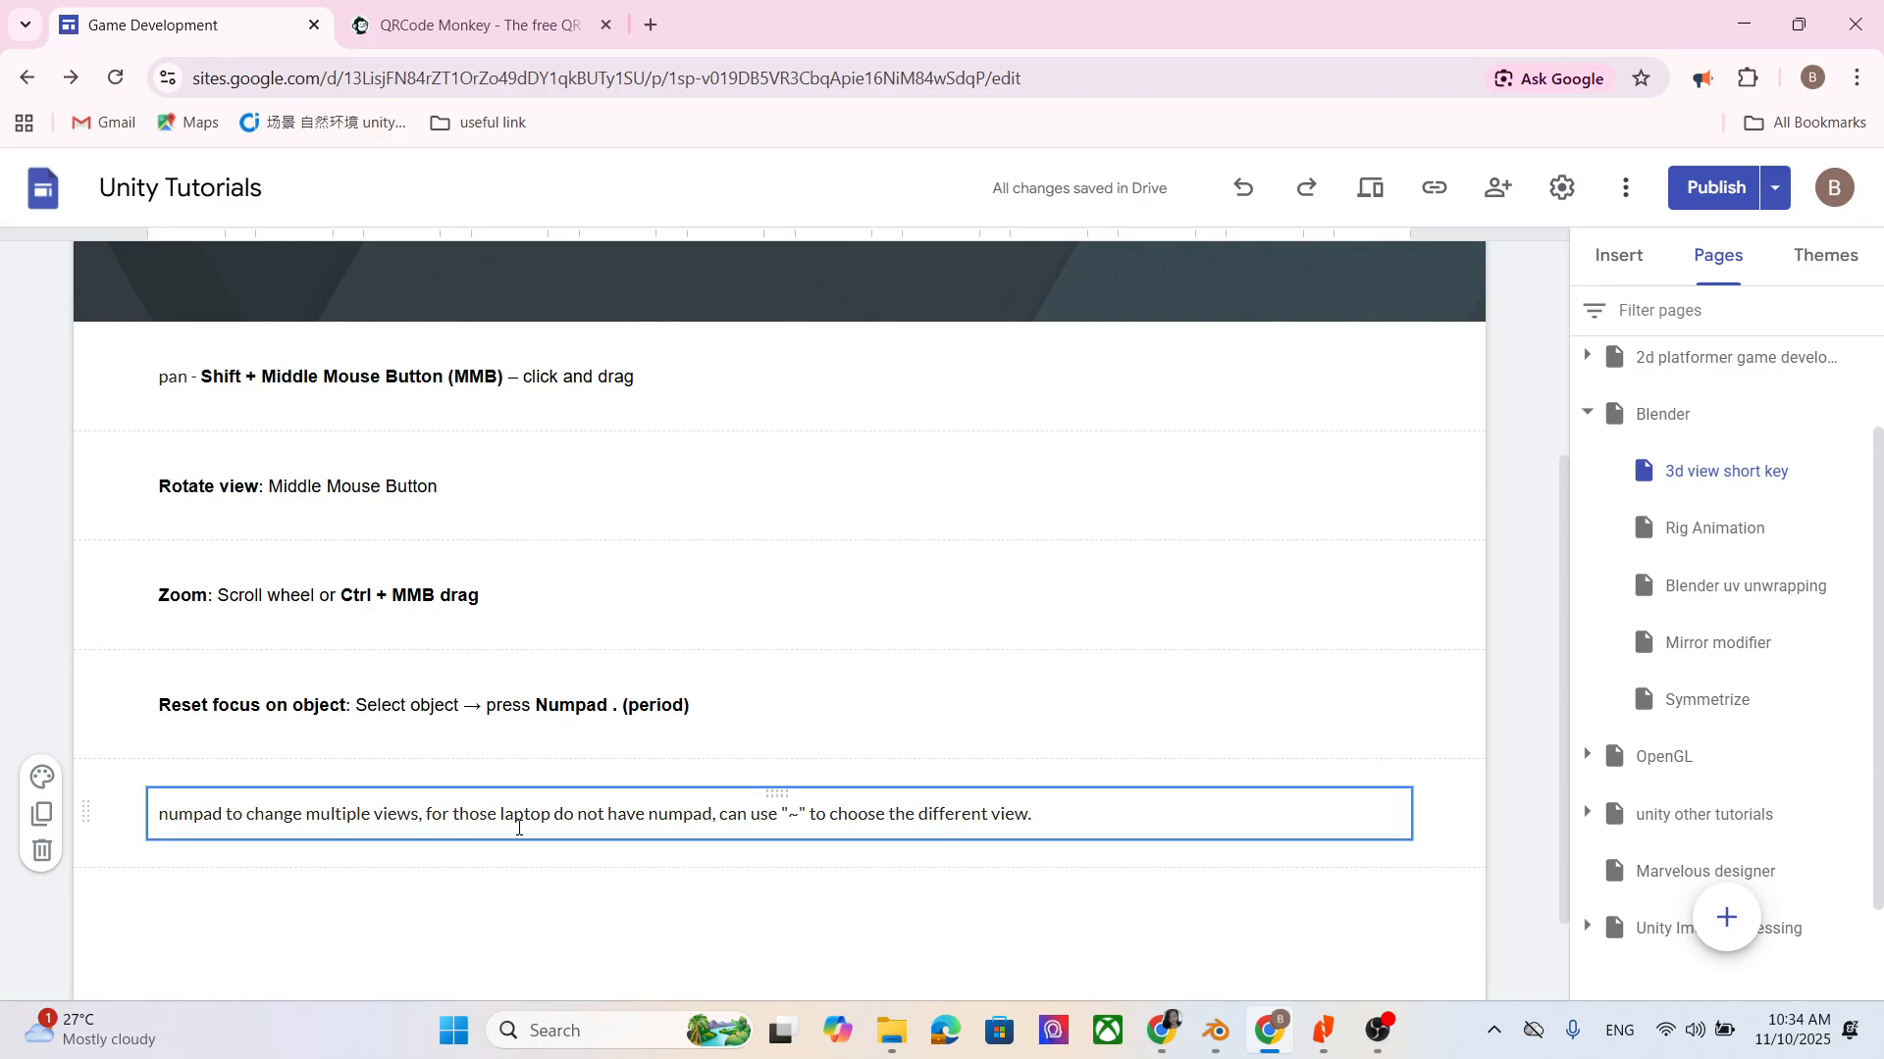
{"action": "left_click", "coordinate": [1743, 22]}
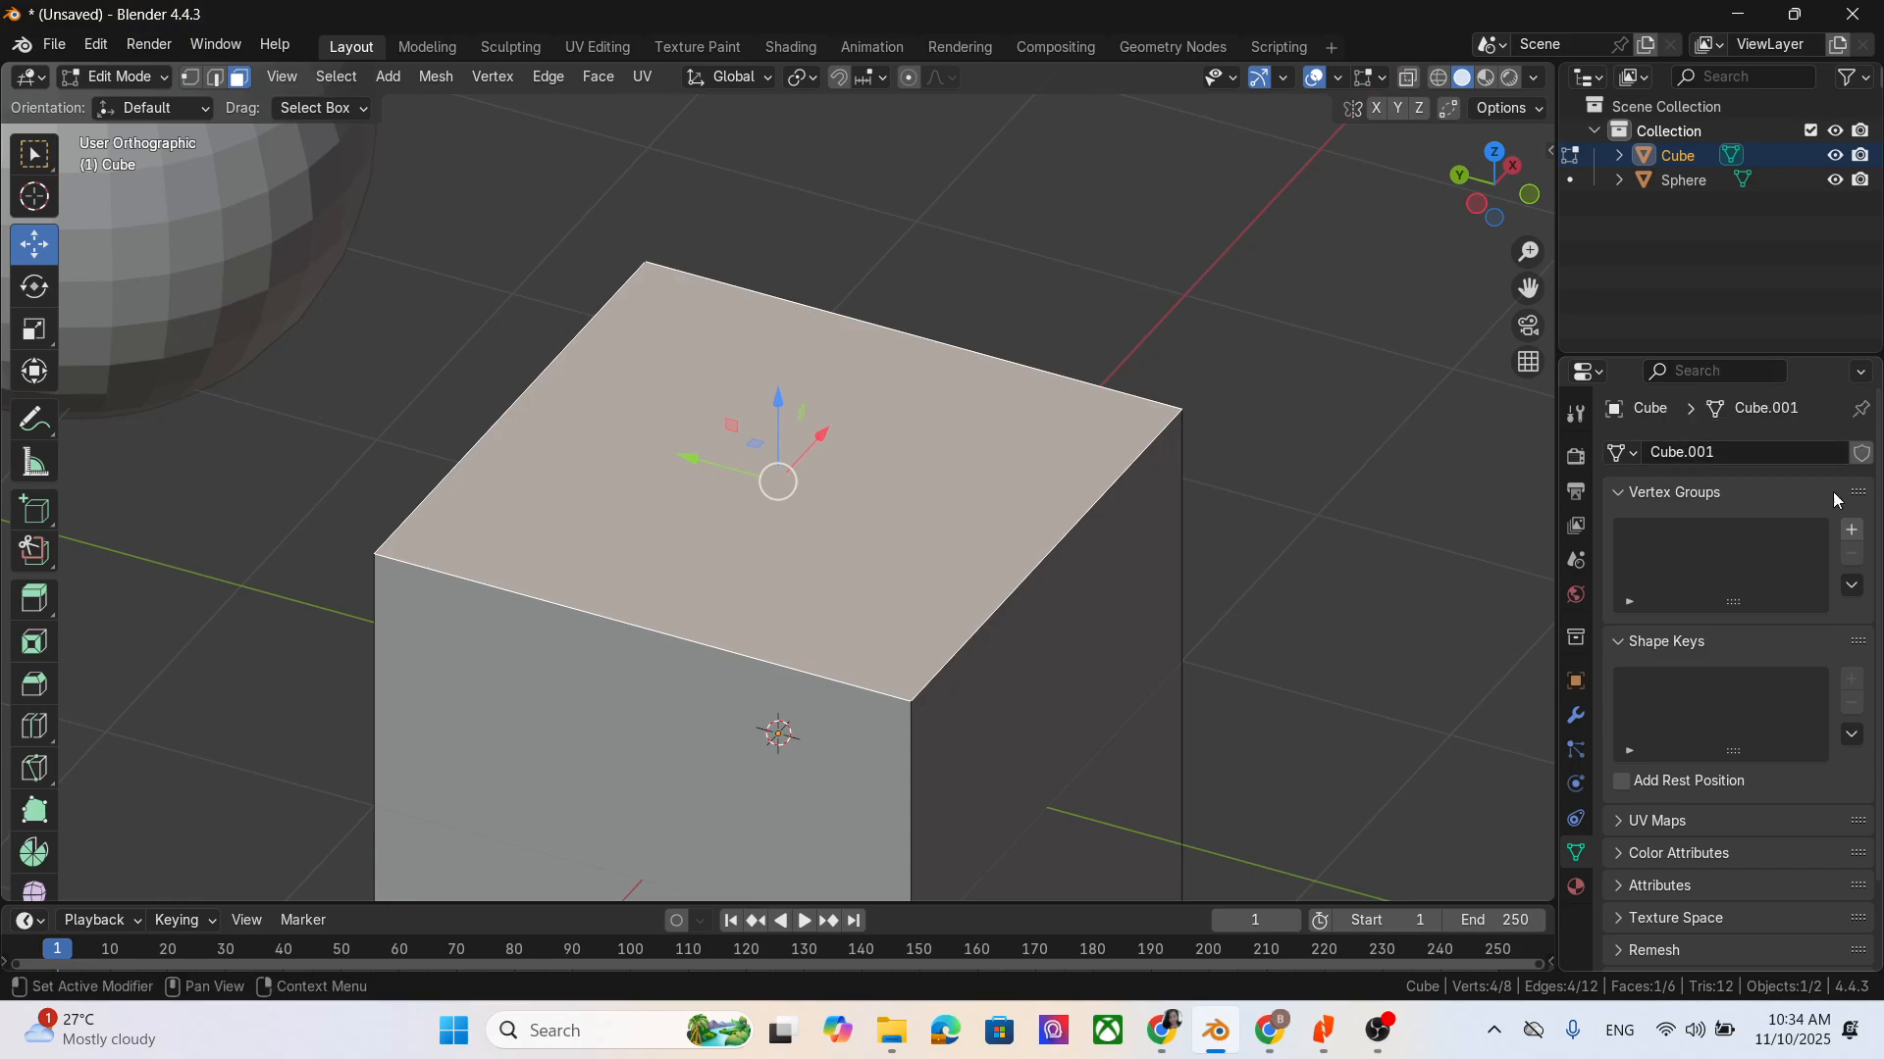
{"action": "key", "text": "KP_1"}
{"action": "key", "text": "KP_2"}
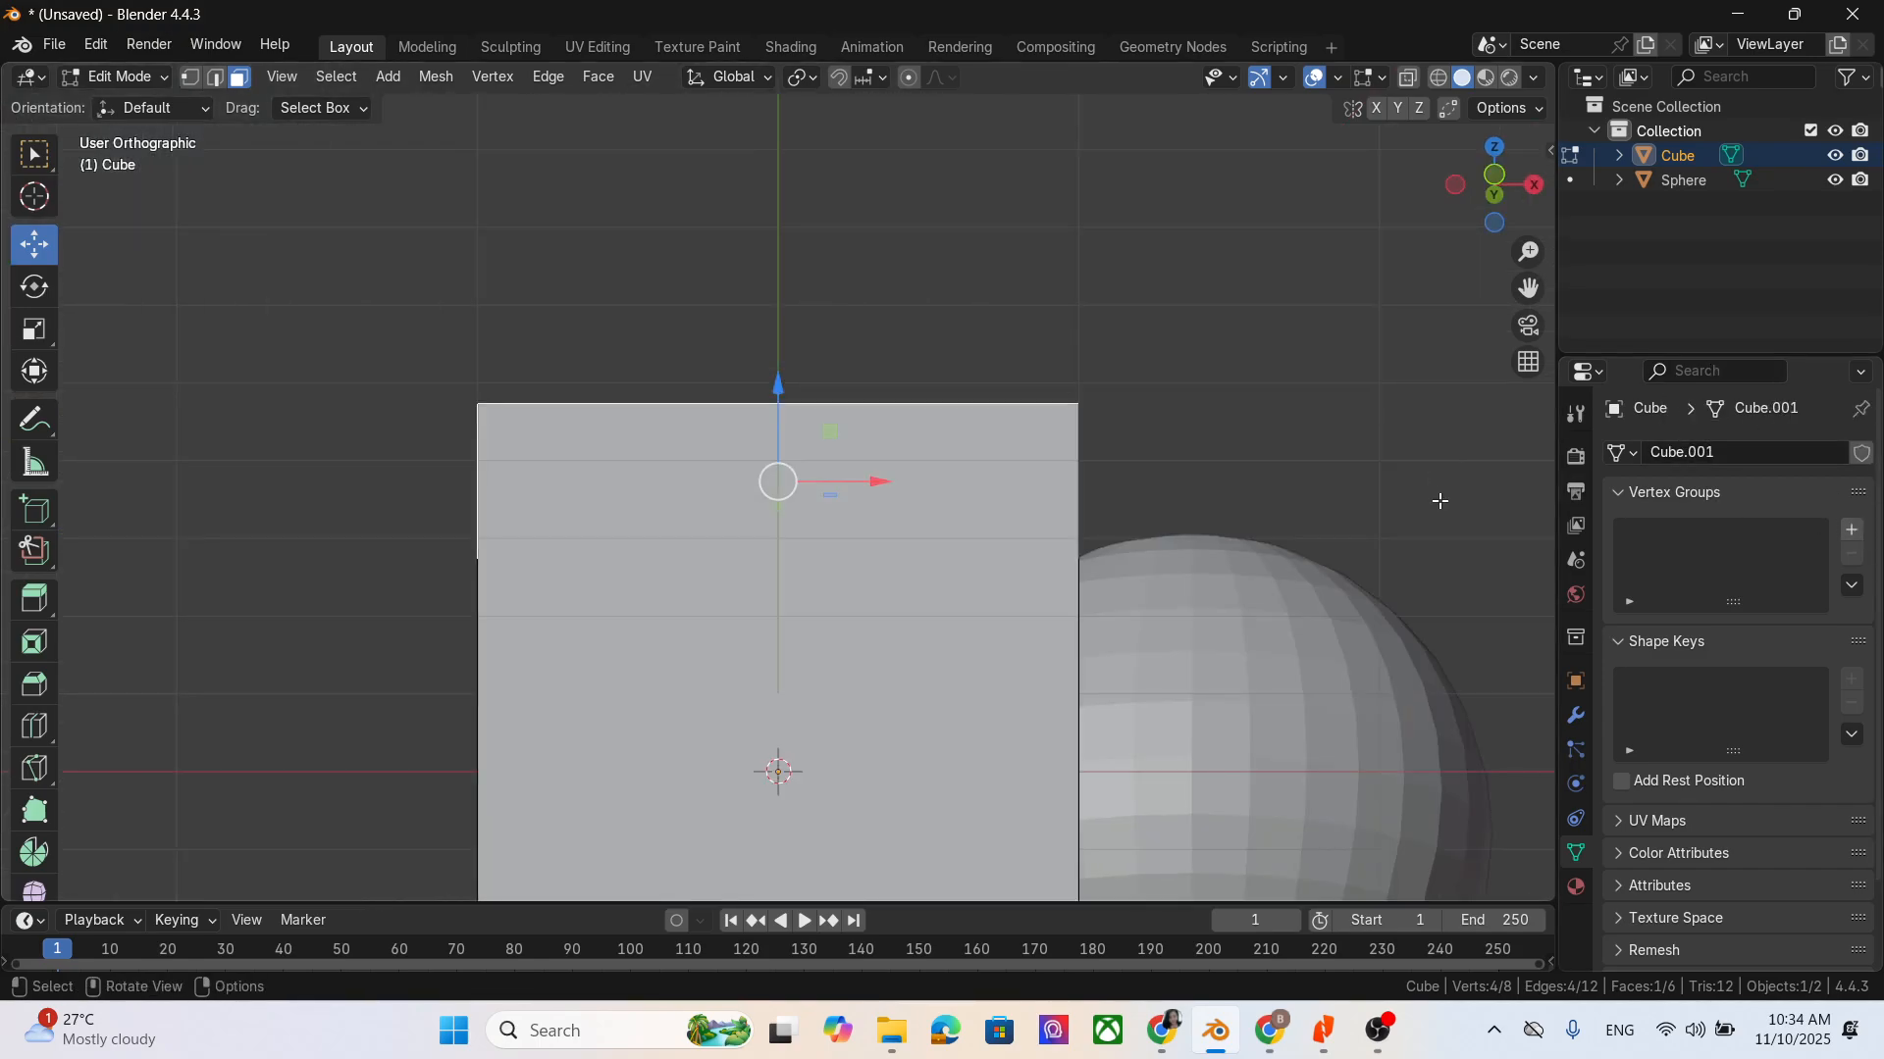
{"action": "key", "text": "KP_3"}
{"action": "key", "text": "KP_4"}
{"action": "key", "text": "KP_5"}
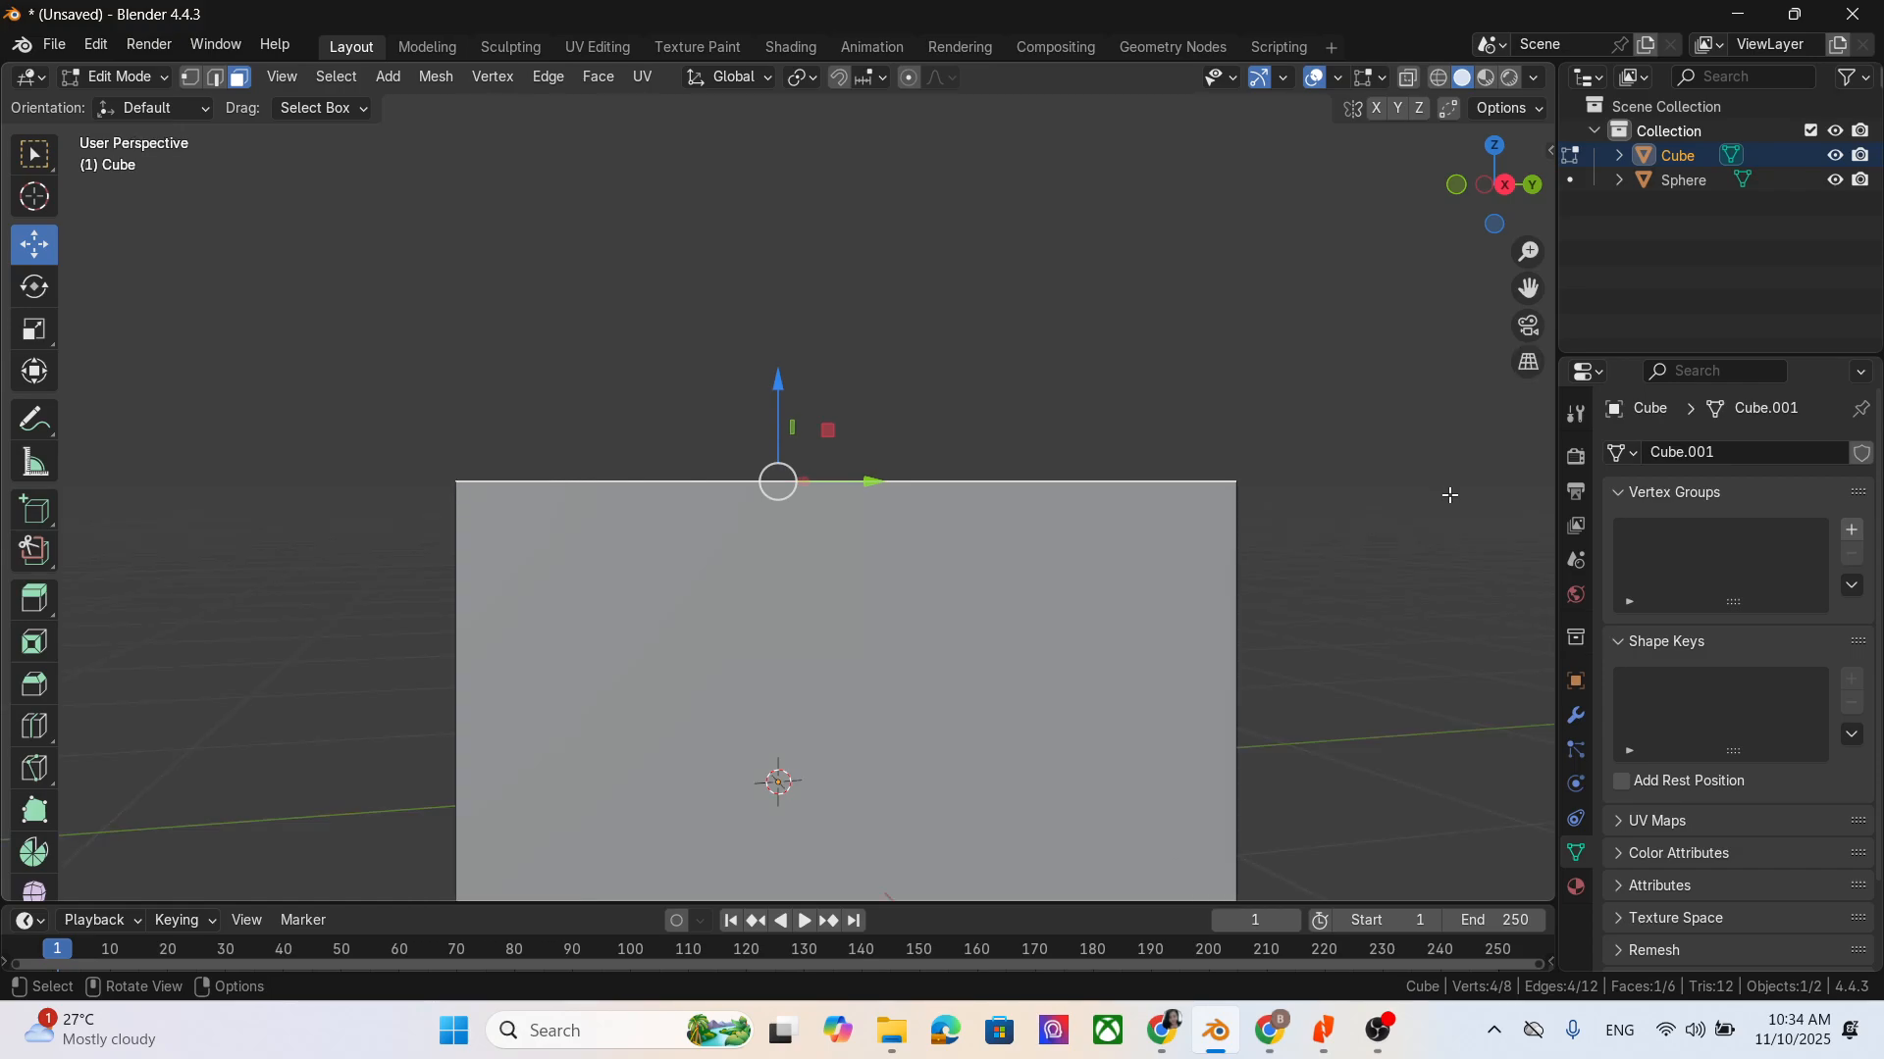
{"action": "key", "text": "KP_6"}
{"action": "key", "text": "KP_7"}
{"action": "key", "text": "KP_8"}
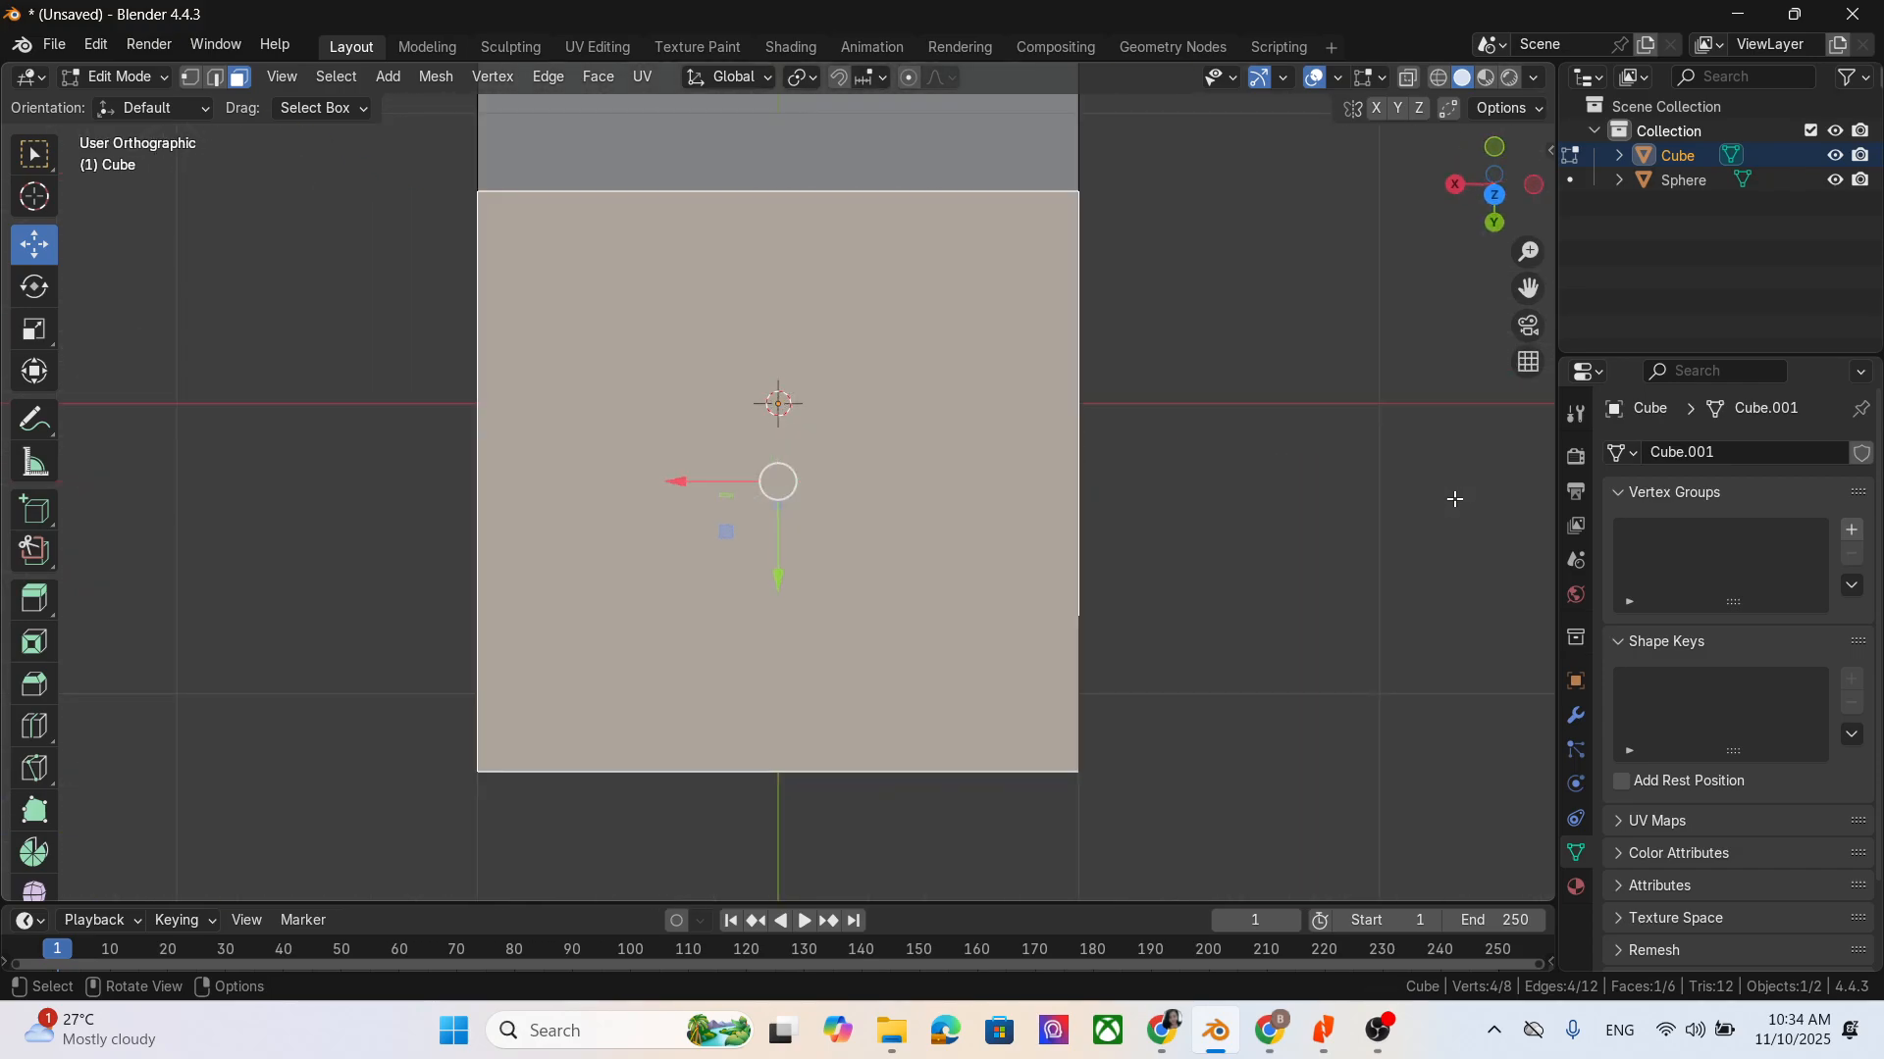
- View the cube along the Y, X and Z axes and from the back, then orbit to an angled view from above
{"action": "left_click", "coordinate": [1494, 224]}
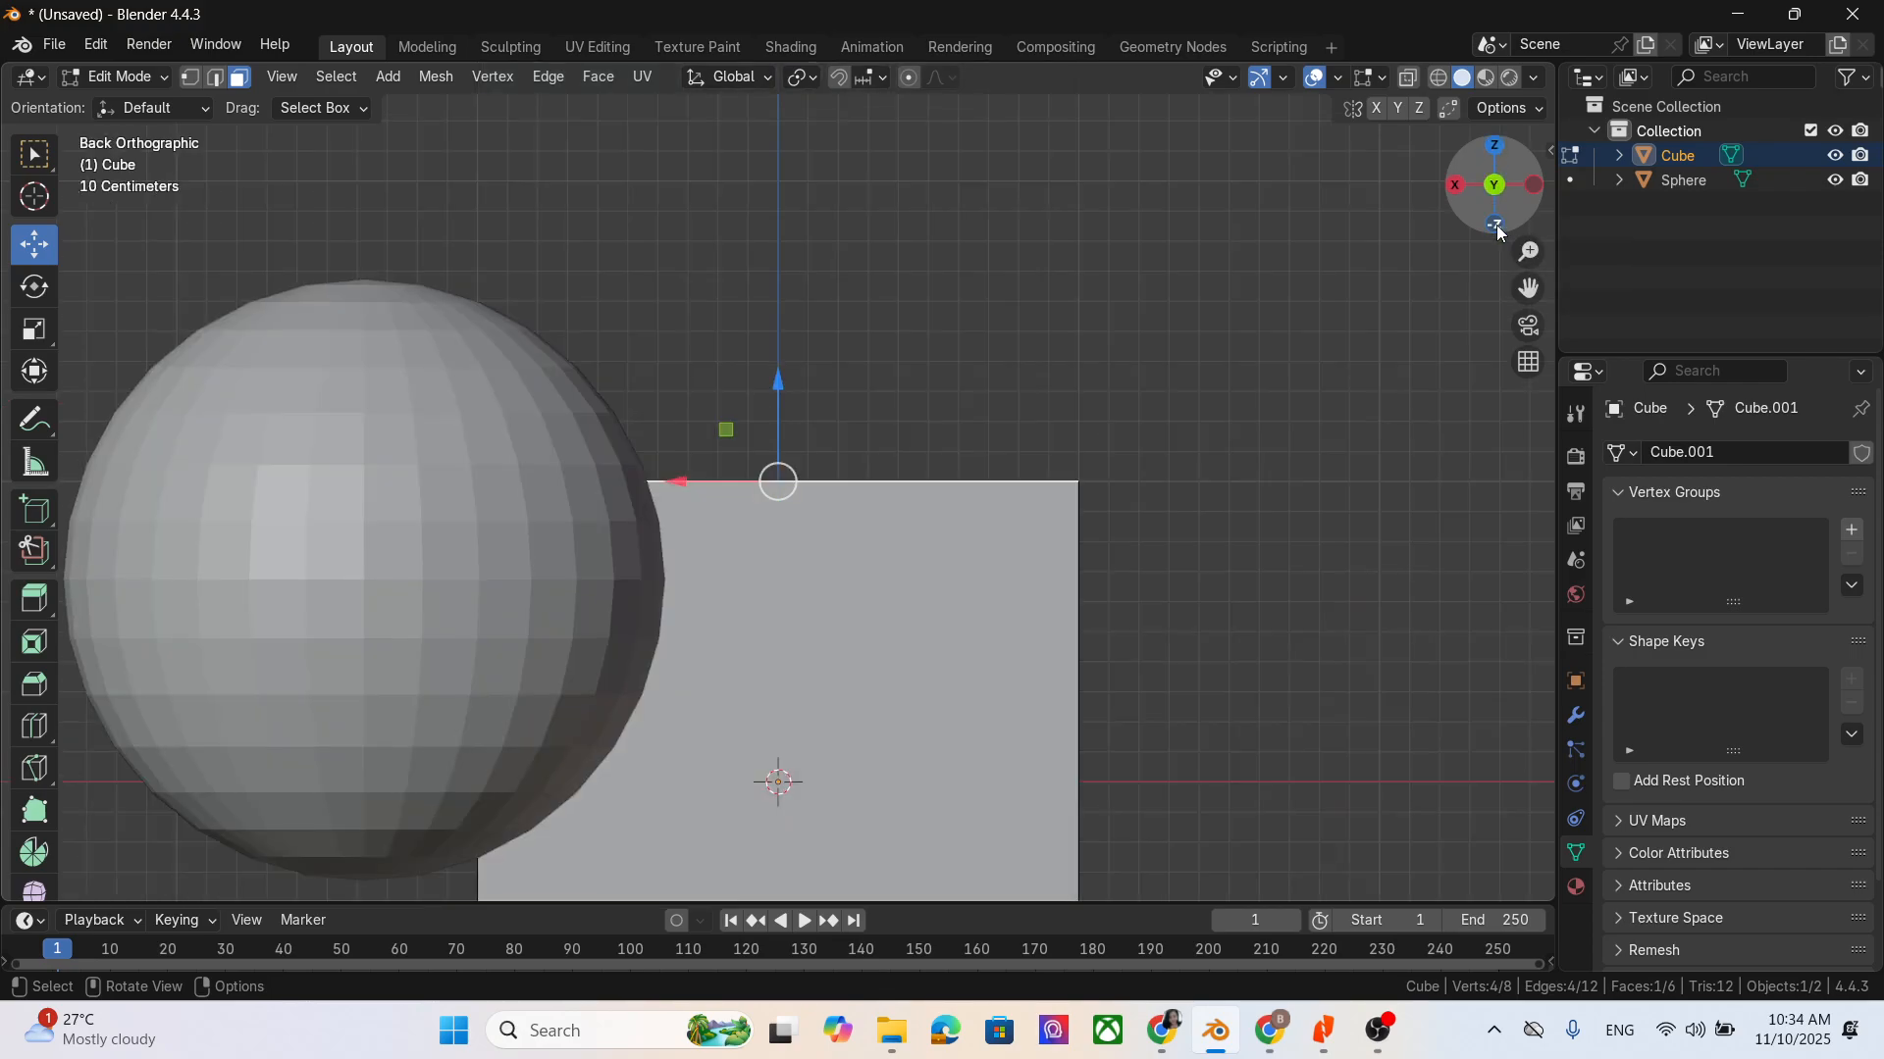
{"action": "left_click", "coordinate": [1455, 187]}
{"action": "left_click", "coordinate": [1498, 149]}
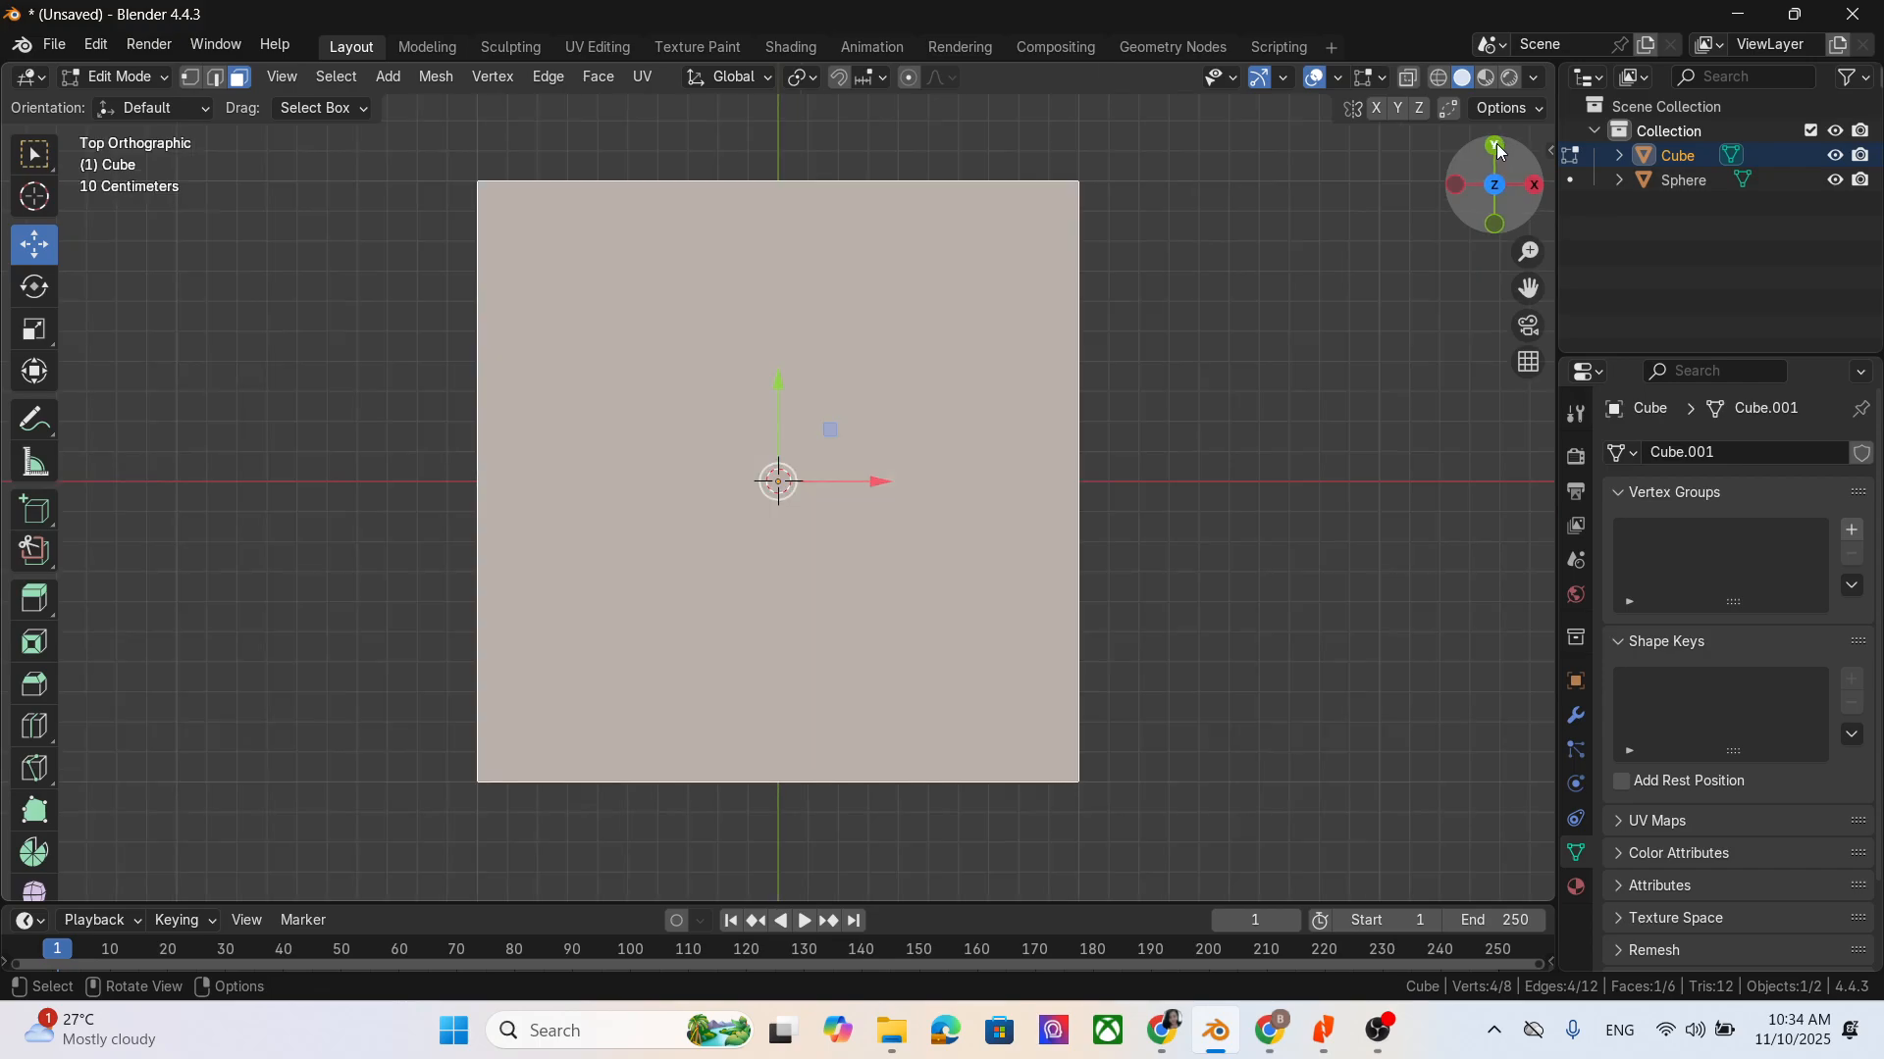
{"action": "left_click", "coordinate": [1498, 149]}
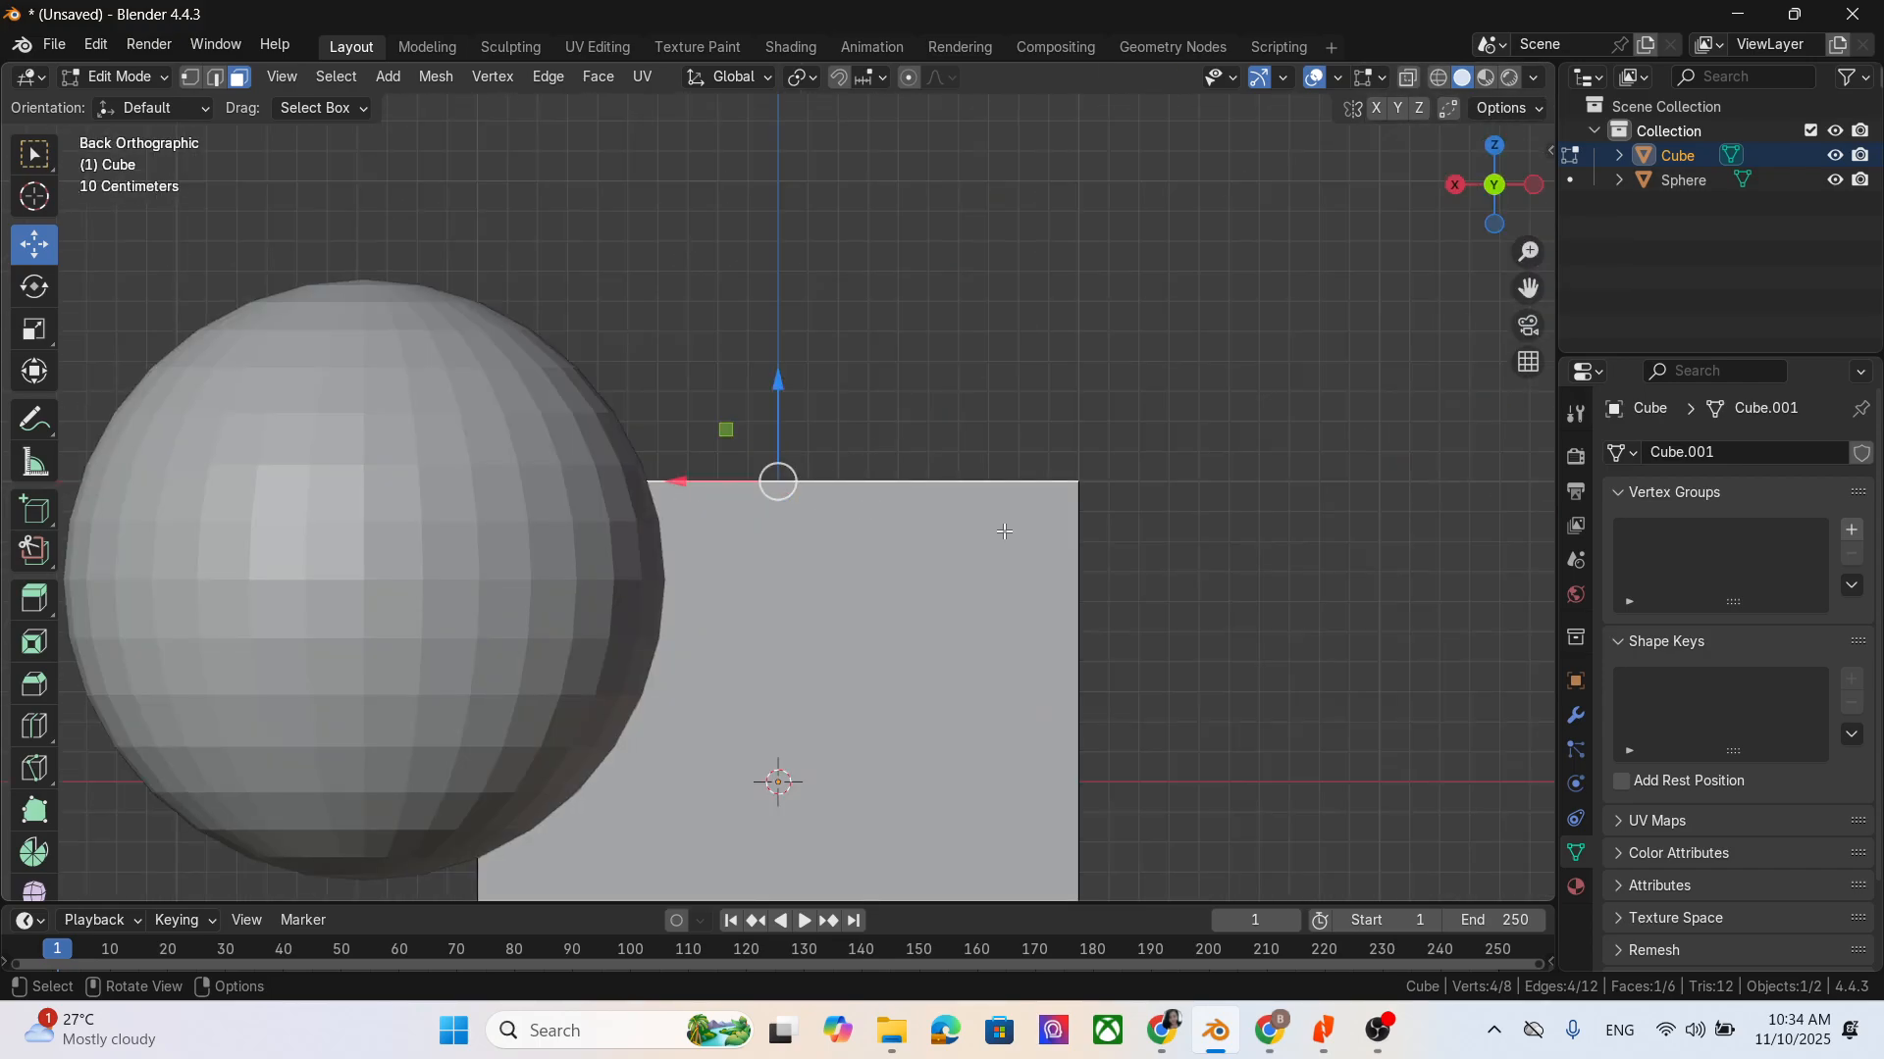
{"action": "scroll", "coordinate": [1003, 518], "scroll_direction": "down", "scroll_amount": 4}
{"action": "middle_click_drag", "start_coordinate": [1000, 505], "coordinate": [921, 748]}
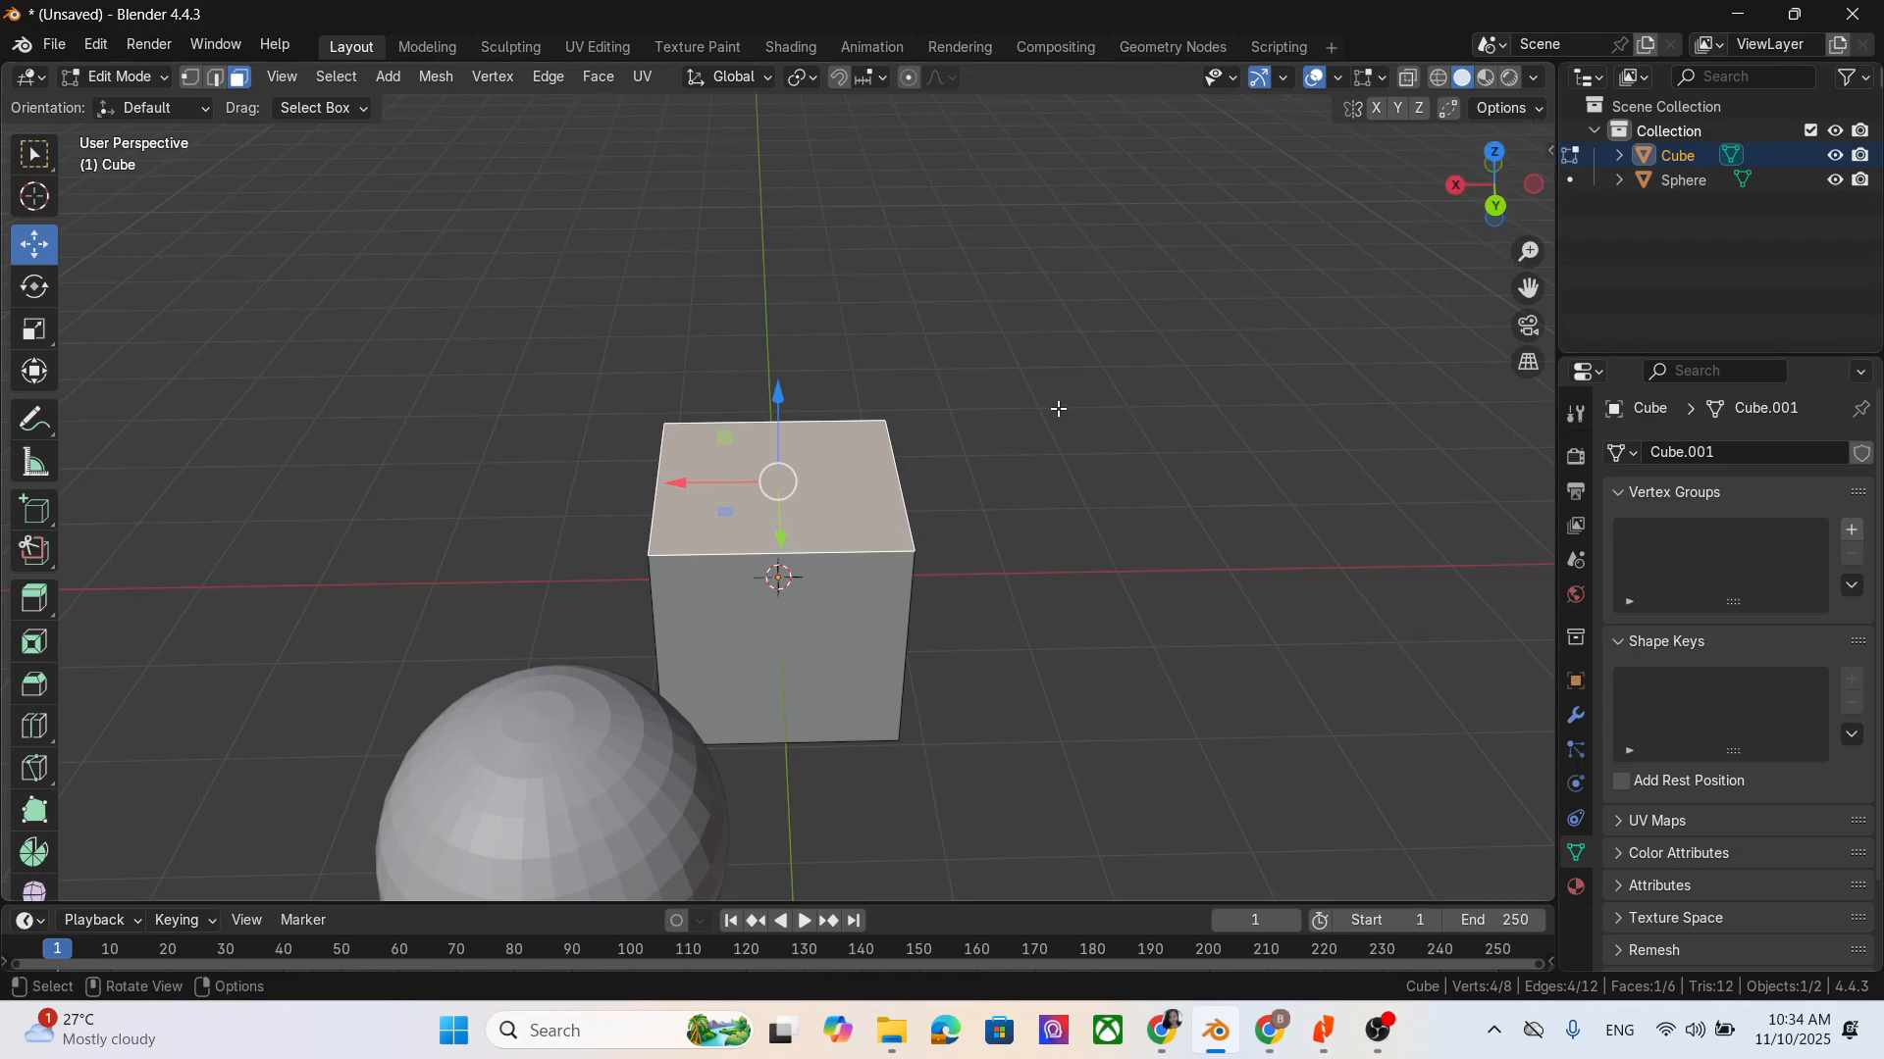
- Check the "~" note for laptops in Chrome, return to Blender and apply View Selected to the cube's top face
{"action": "left_click", "coordinate": [1270, 1030]}
{"action": "scroll", "coordinate": [891, 837], "scroll_direction": "down", "scroll_amount": 2}
{"action": "left_click", "coordinate": [799, 672]}
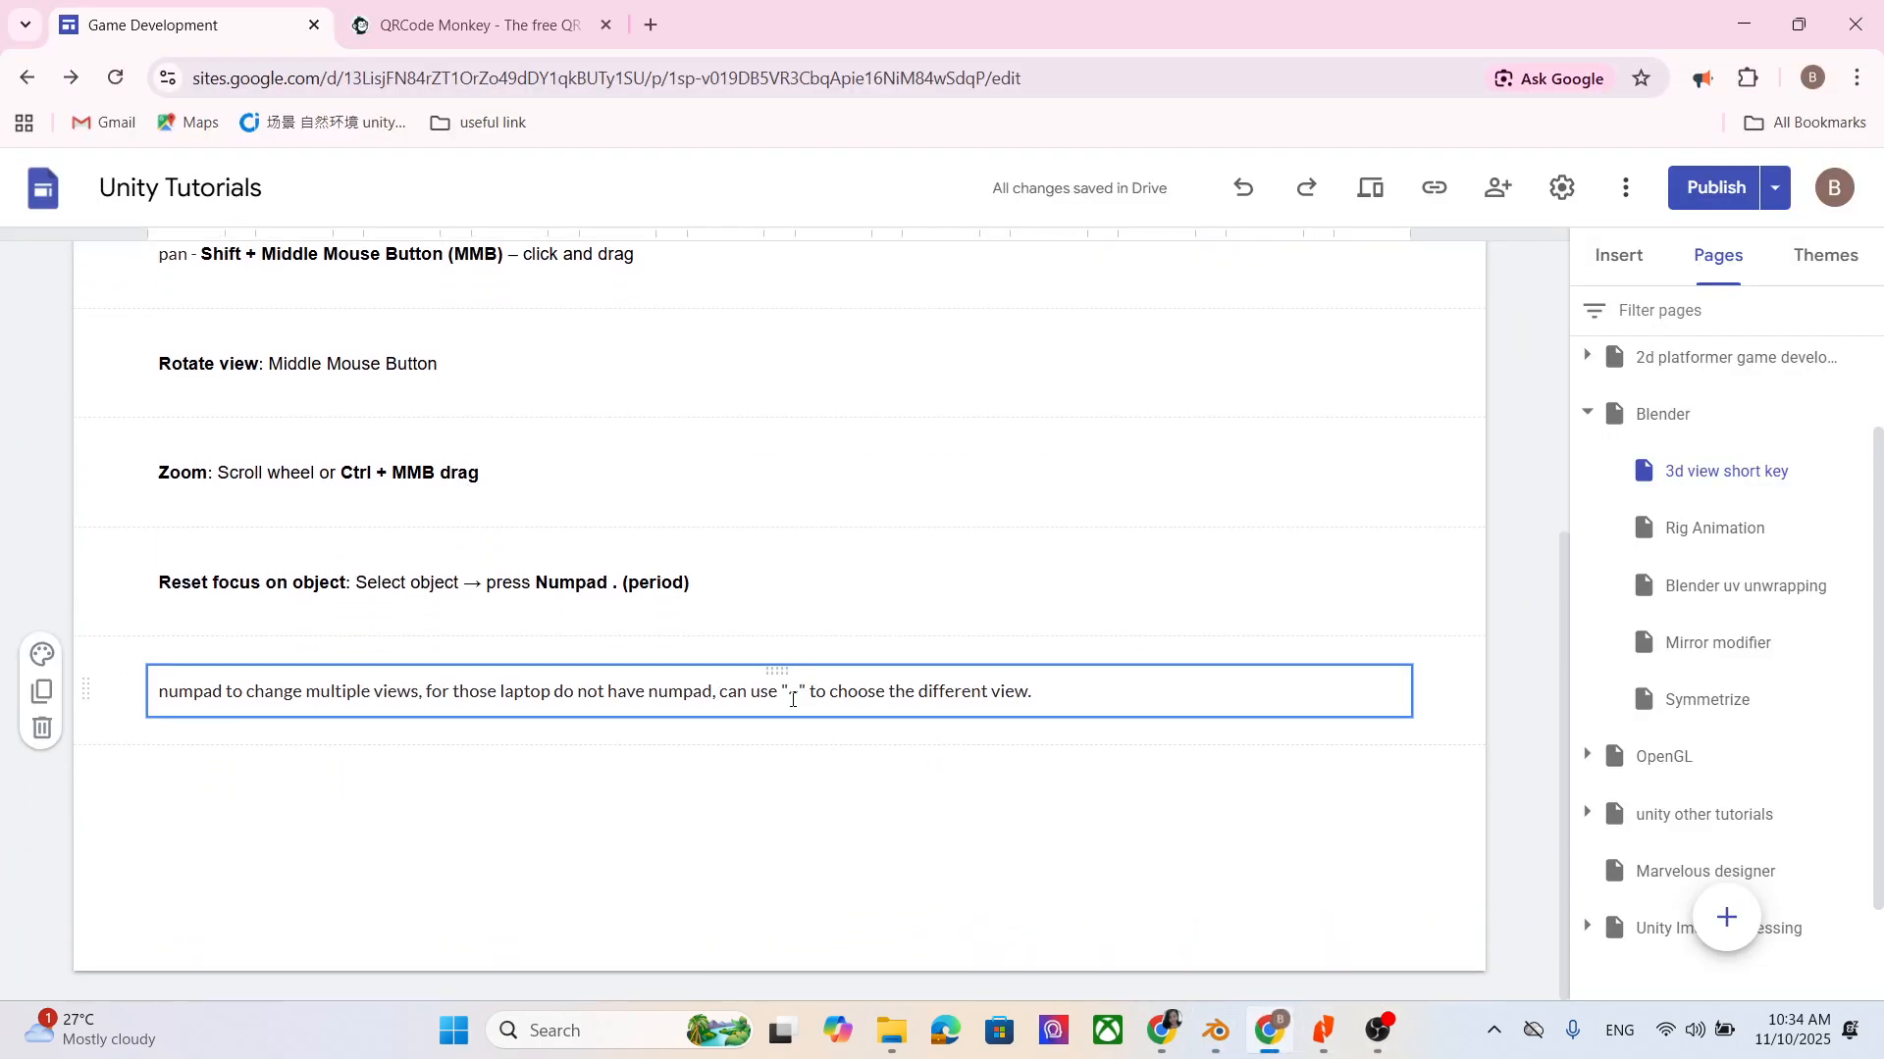
{"action": "double_click", "coordinate": [792, 695]}
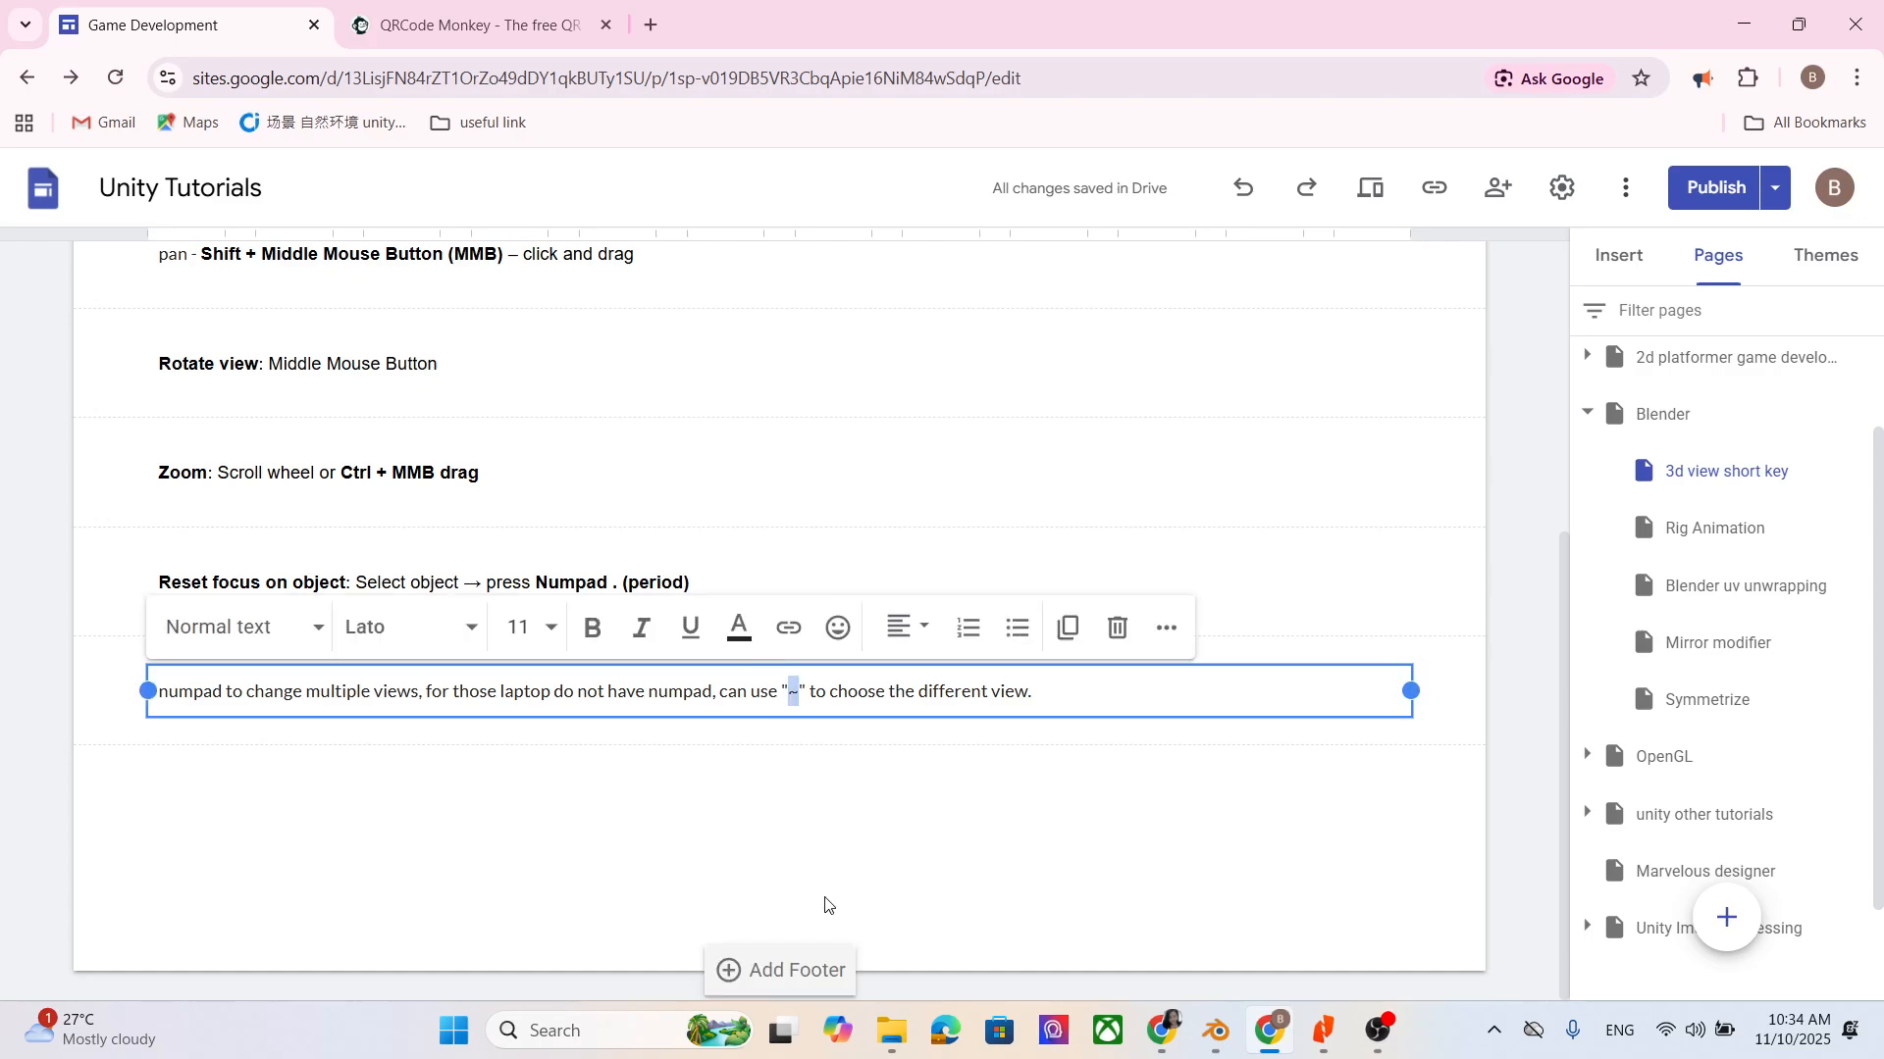
{"action": "left_click", "coordinate": [1745, 35]}
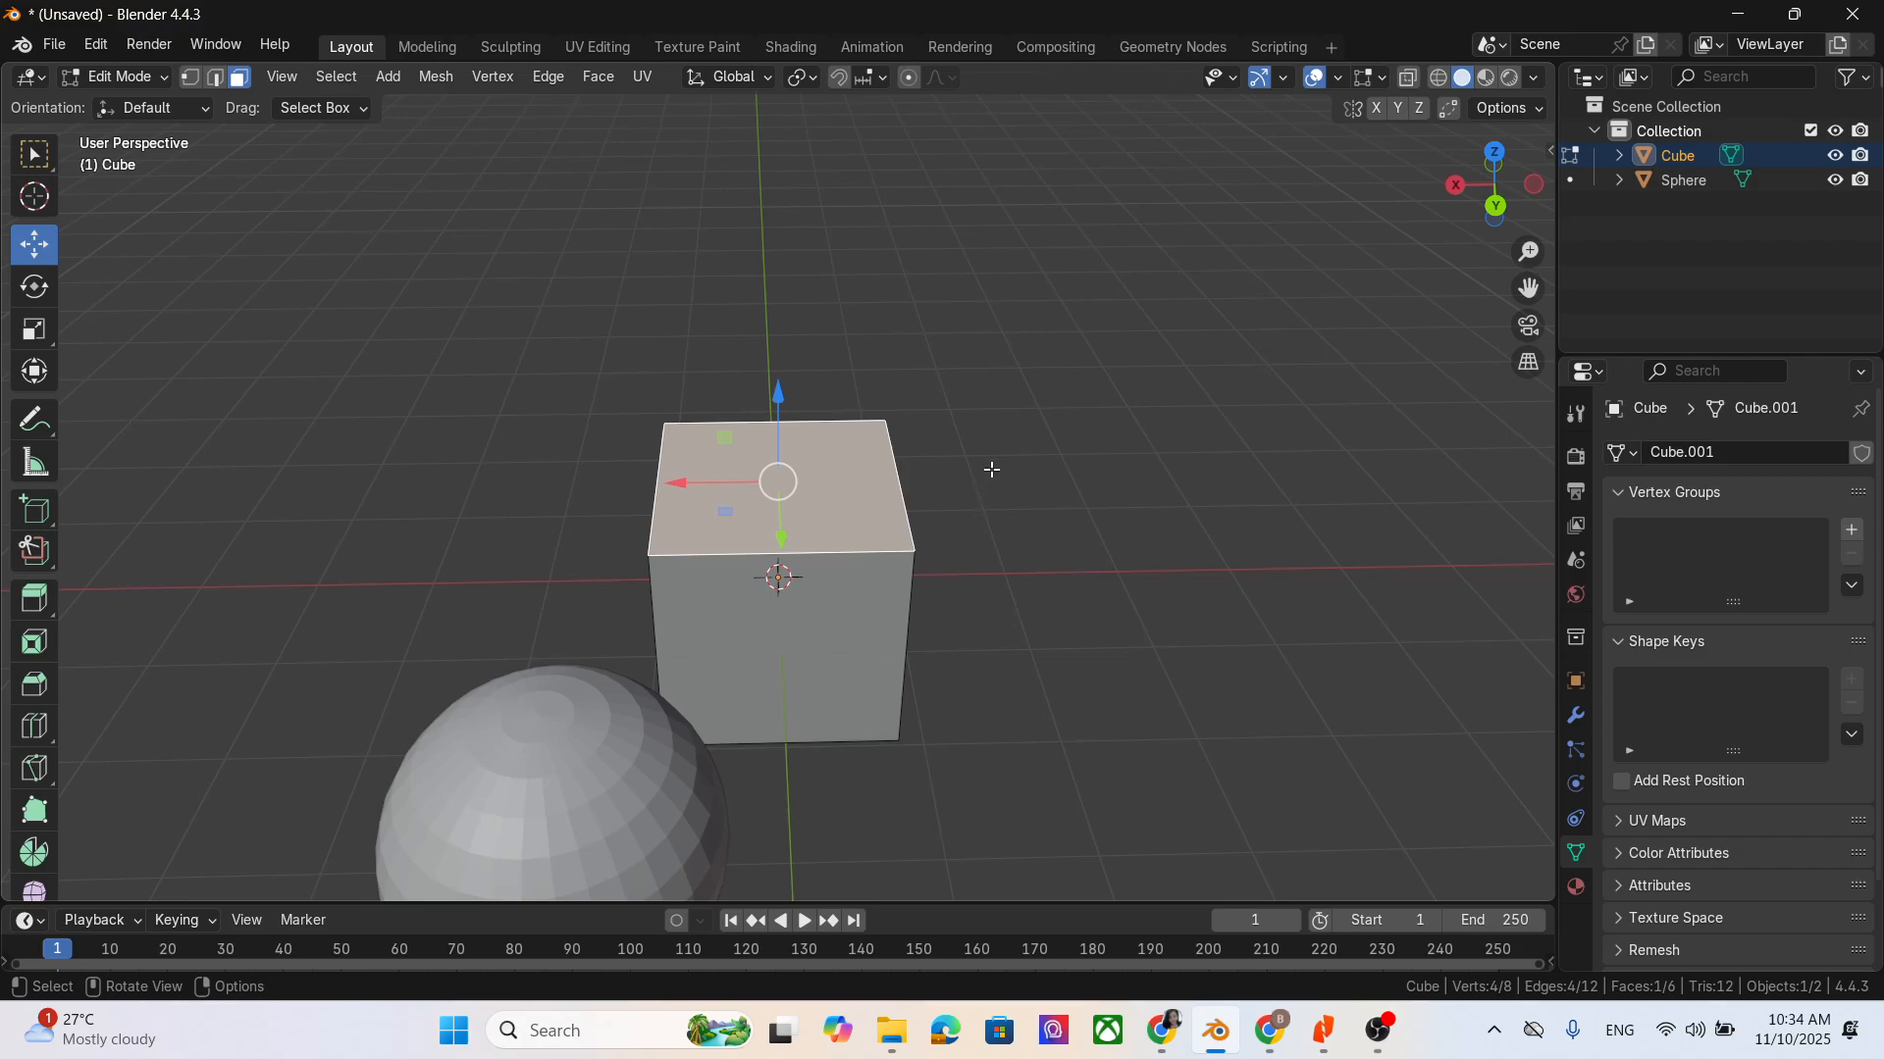
{"action": "key", "text": "grave"}
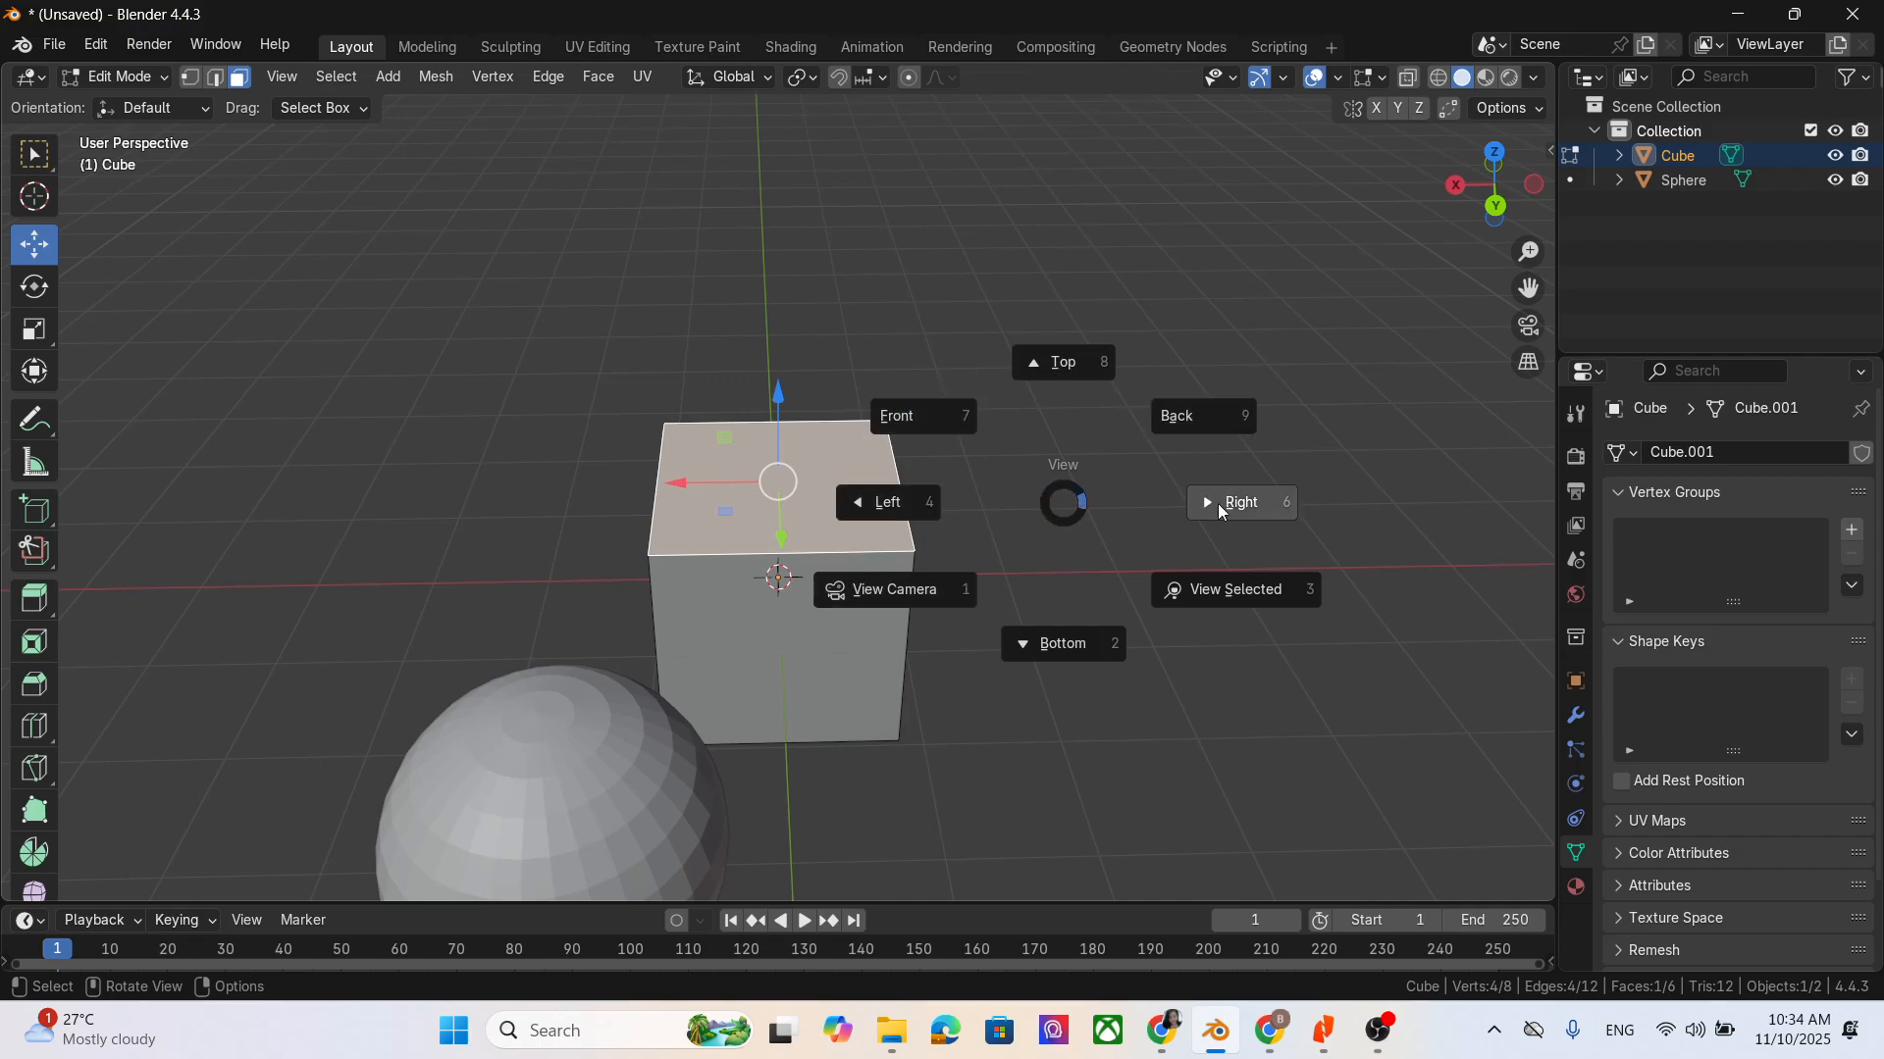
{"action": "left_click", "coordinate": [1333, 867]}
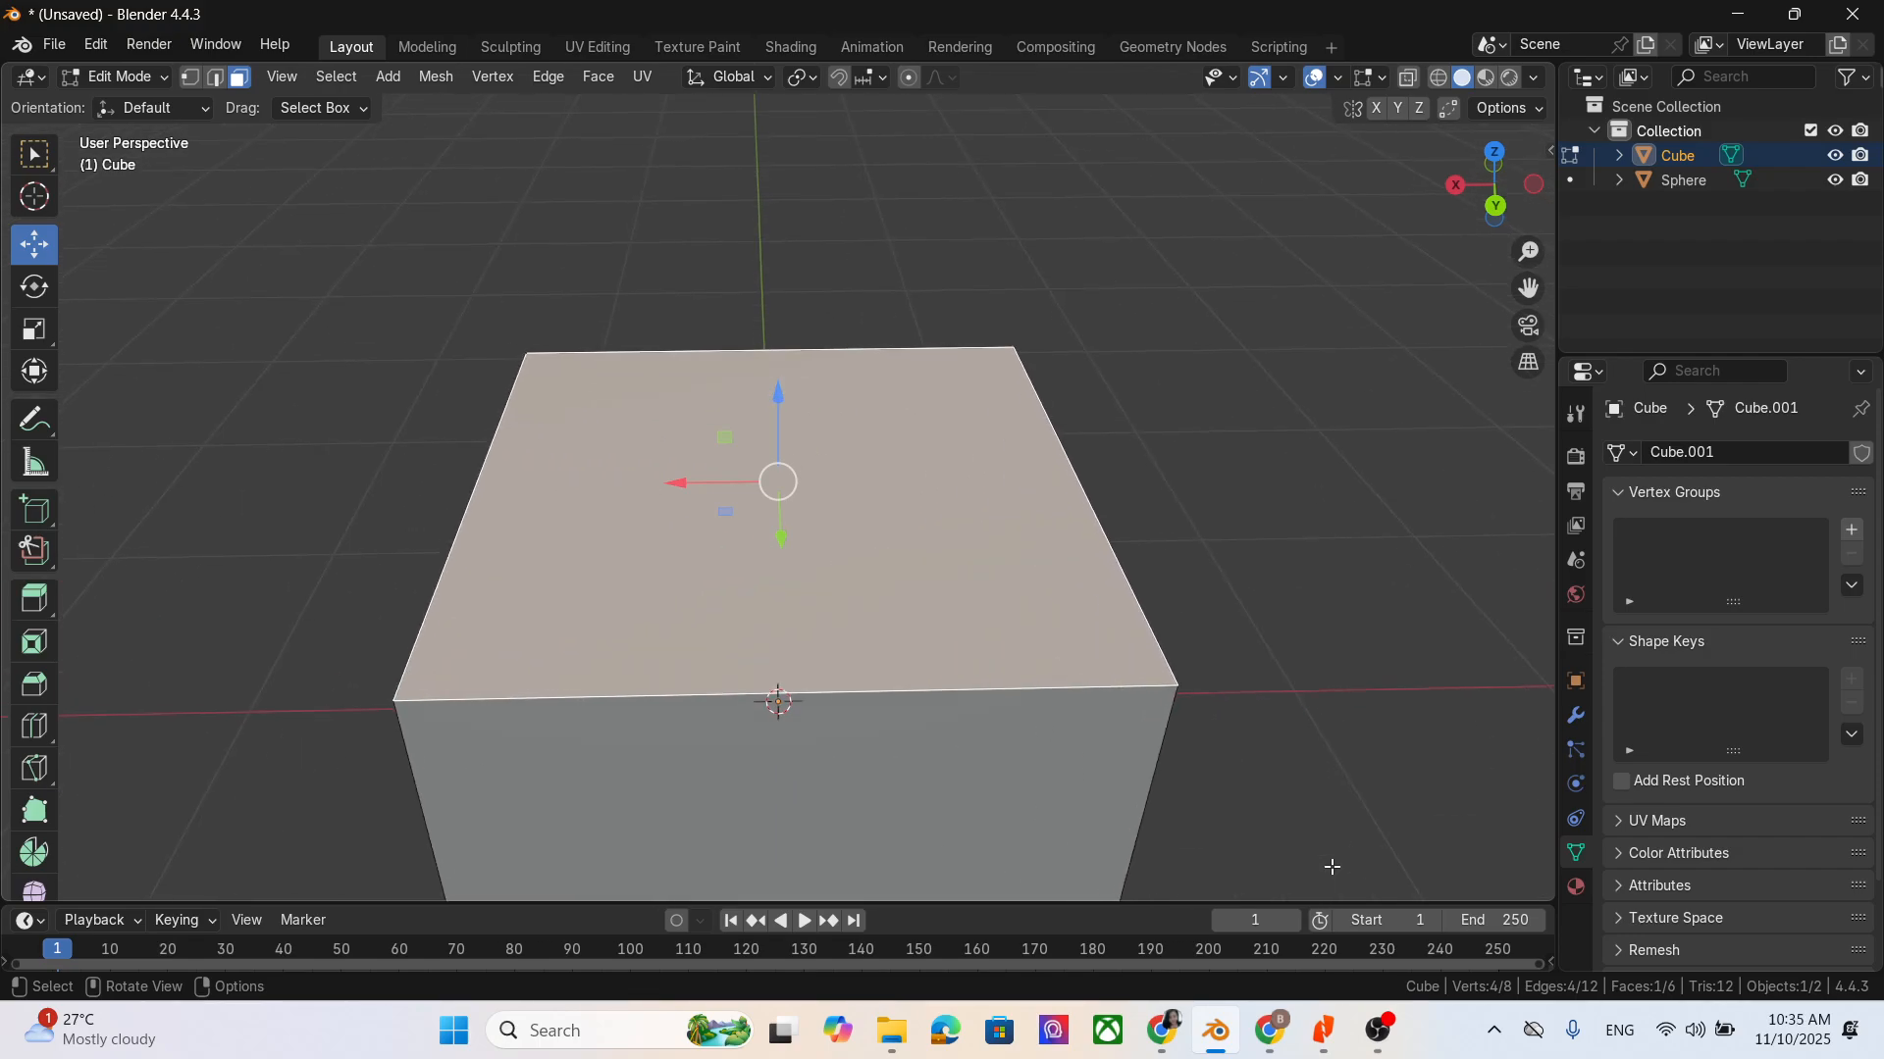
- Activate the Rotate tool and try rotating the cube's top face
{"action": "scroll", "coordinate": [907, 510], "scroll_direction": "down", "scroll_amount": 7}
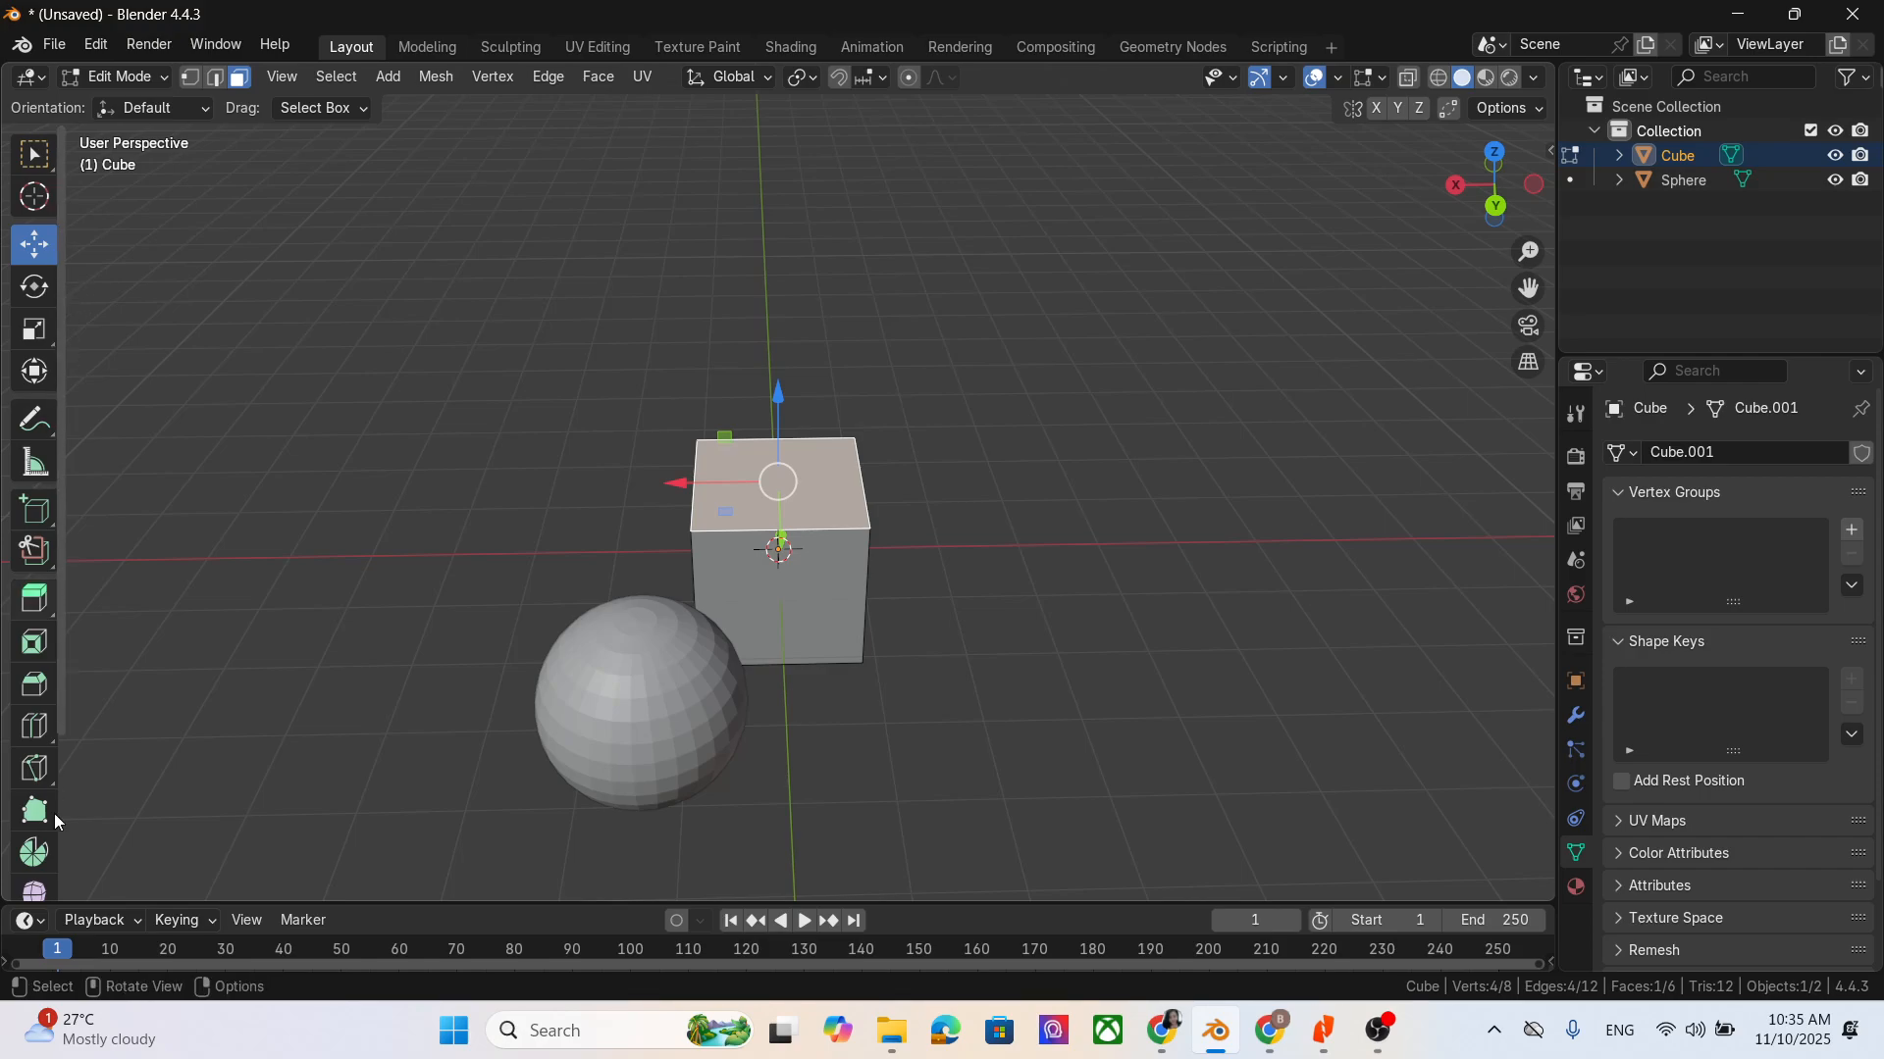
{"action": "left_click", "coordinate": [39, 286]}
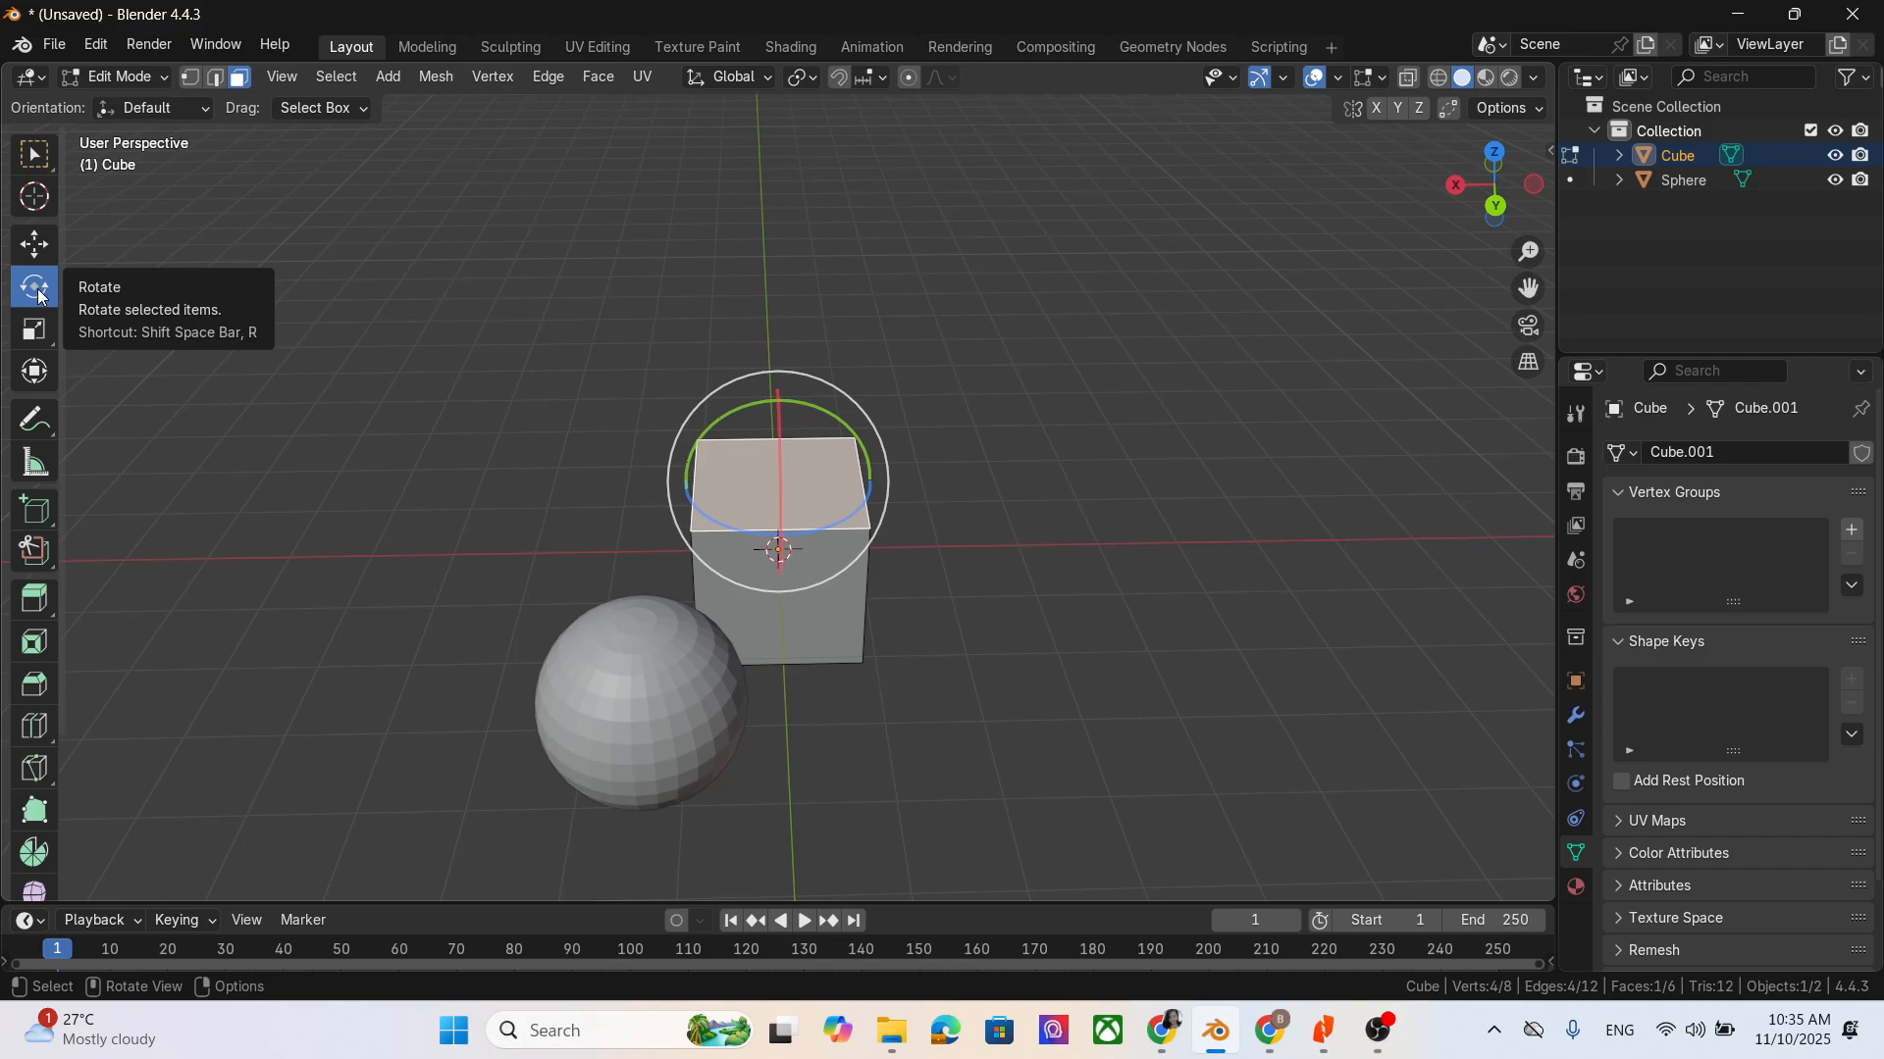
{"action": "key", "text": "r"}
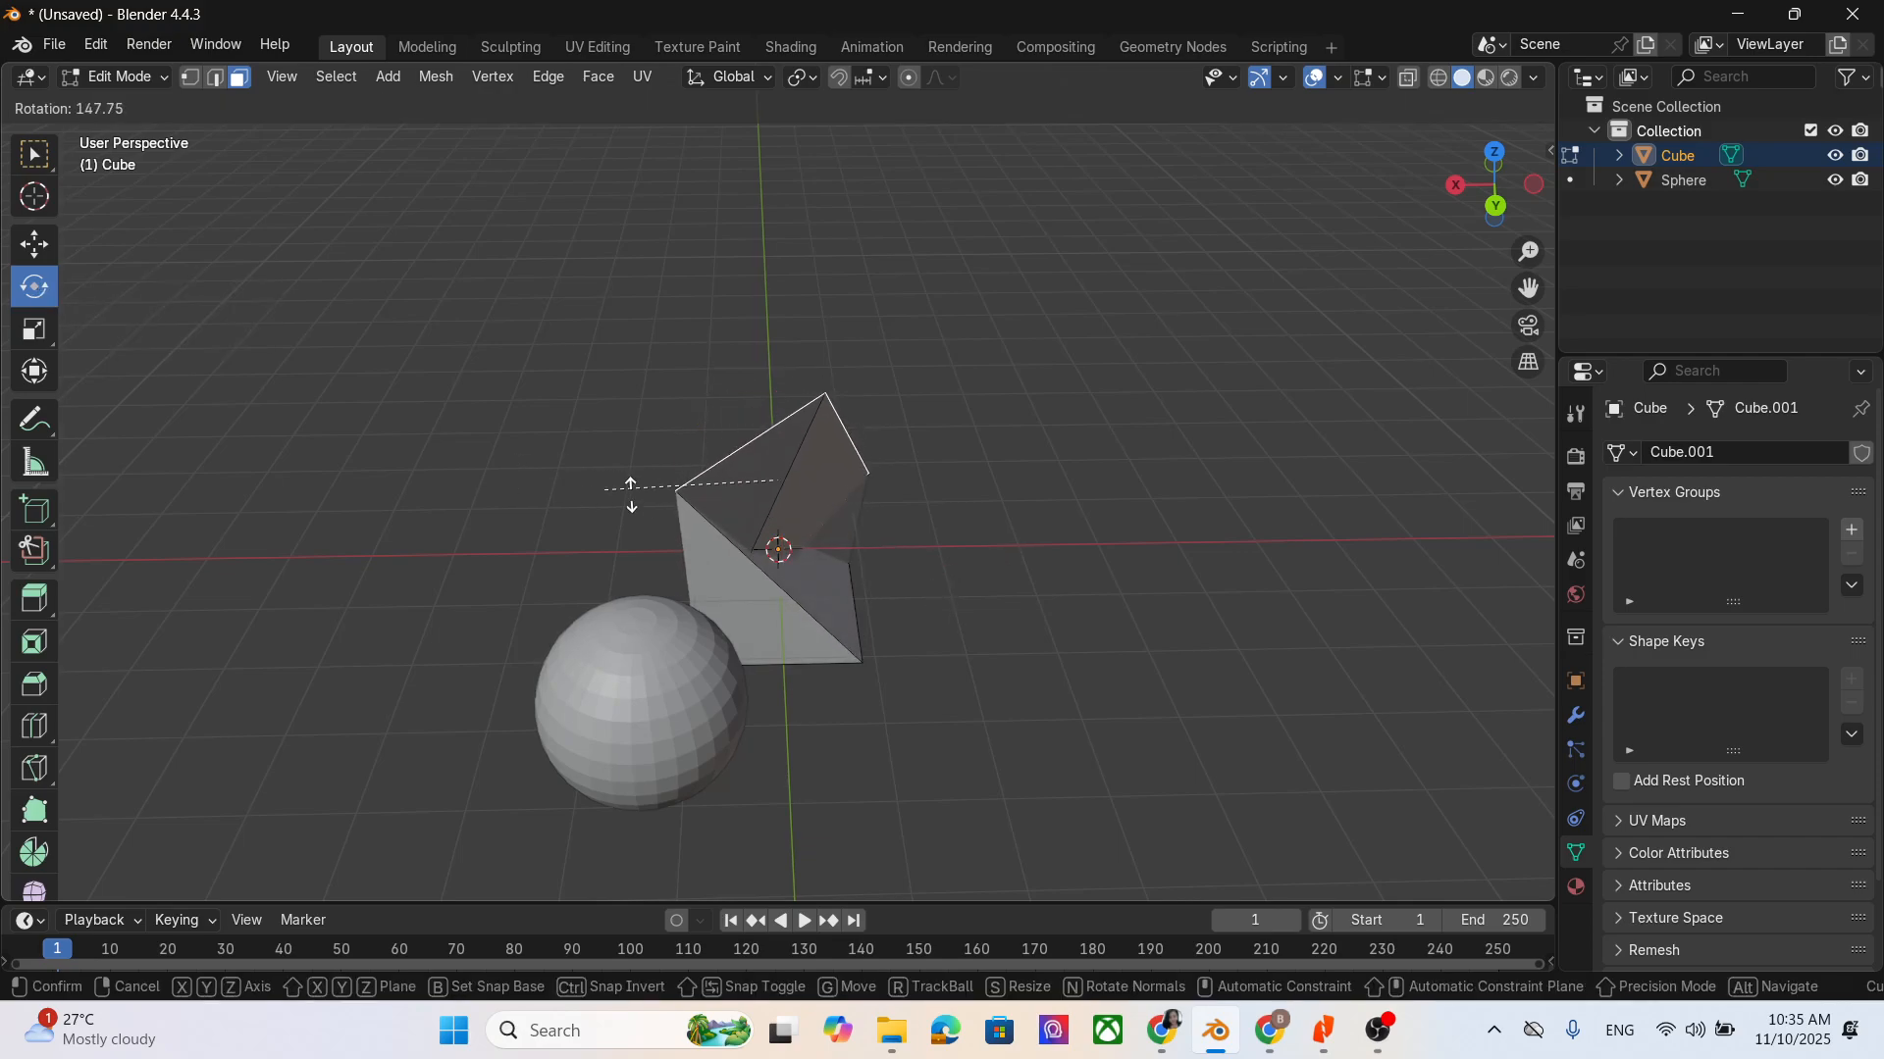
{"action": "right_click", "coordinate": [921, 550]}
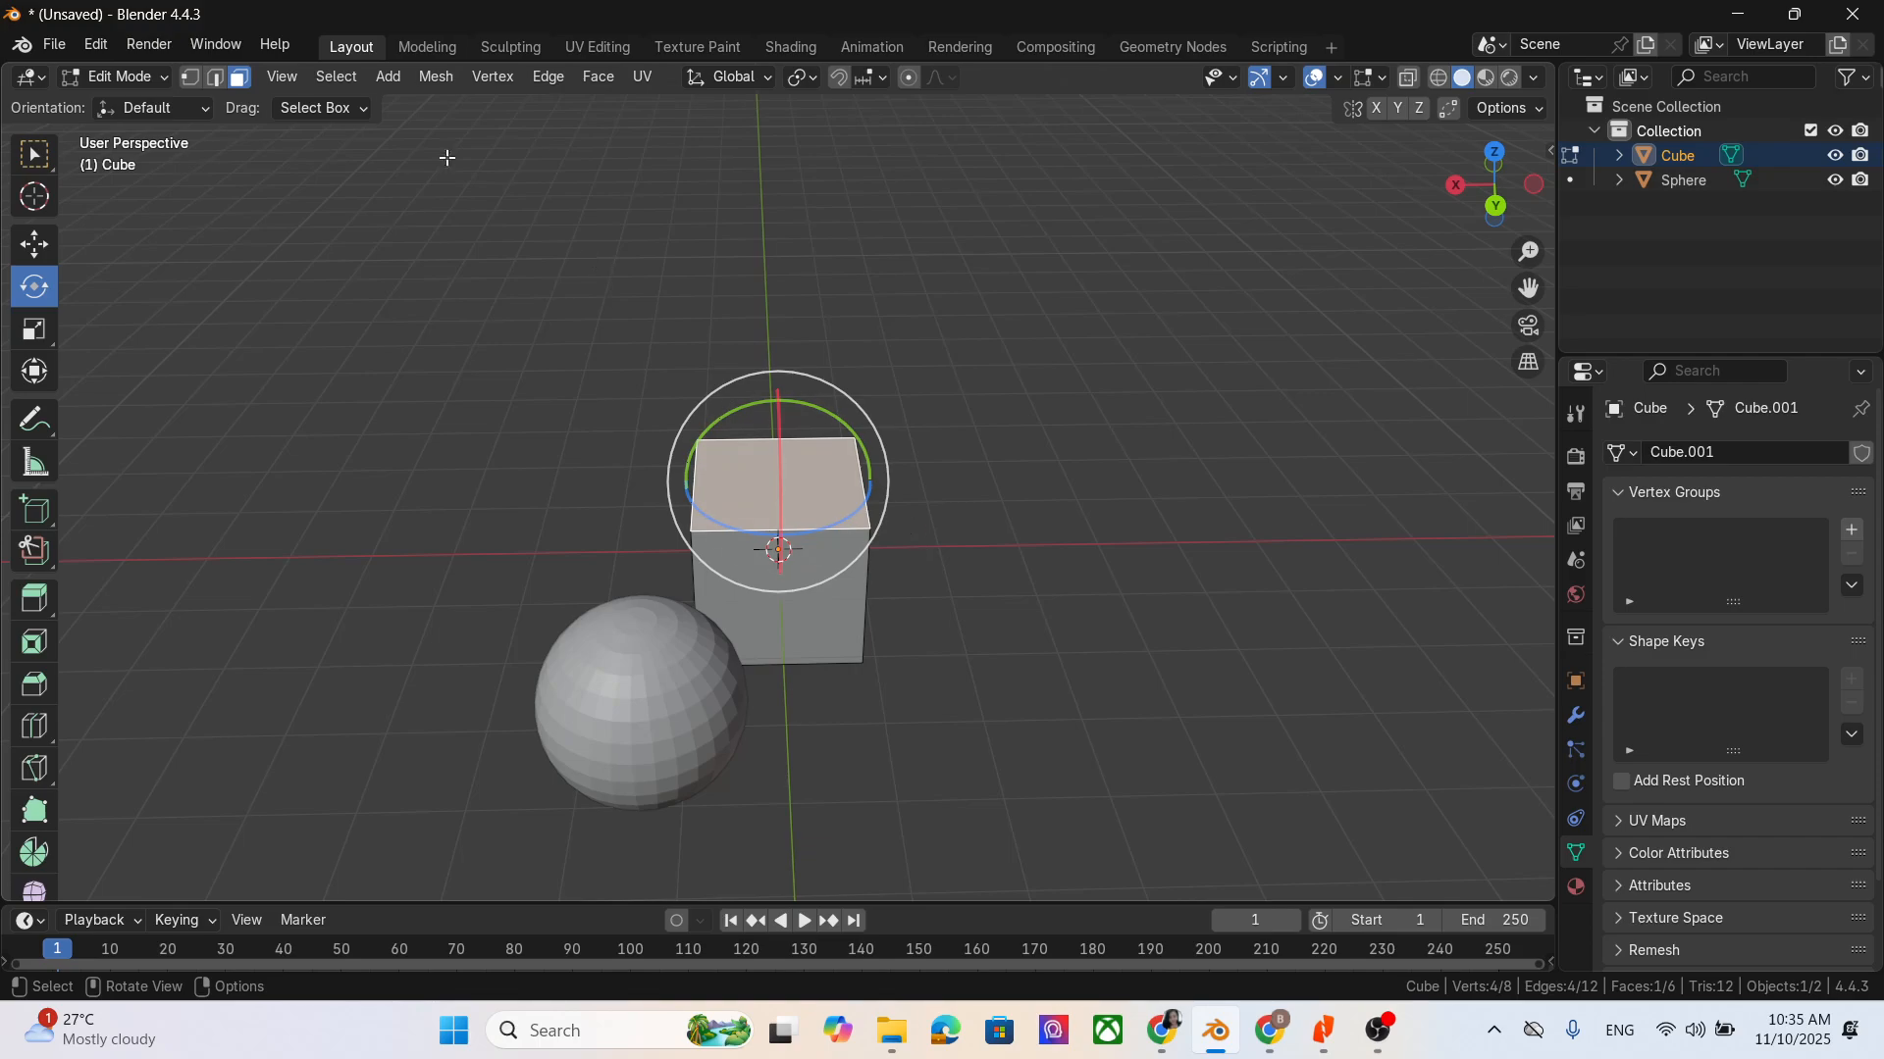
- Switch to vertex selection and rotate the top face's front corner vertex on the cube's negative X side
{"action": "left_click", "coordinate": [190, 76]}
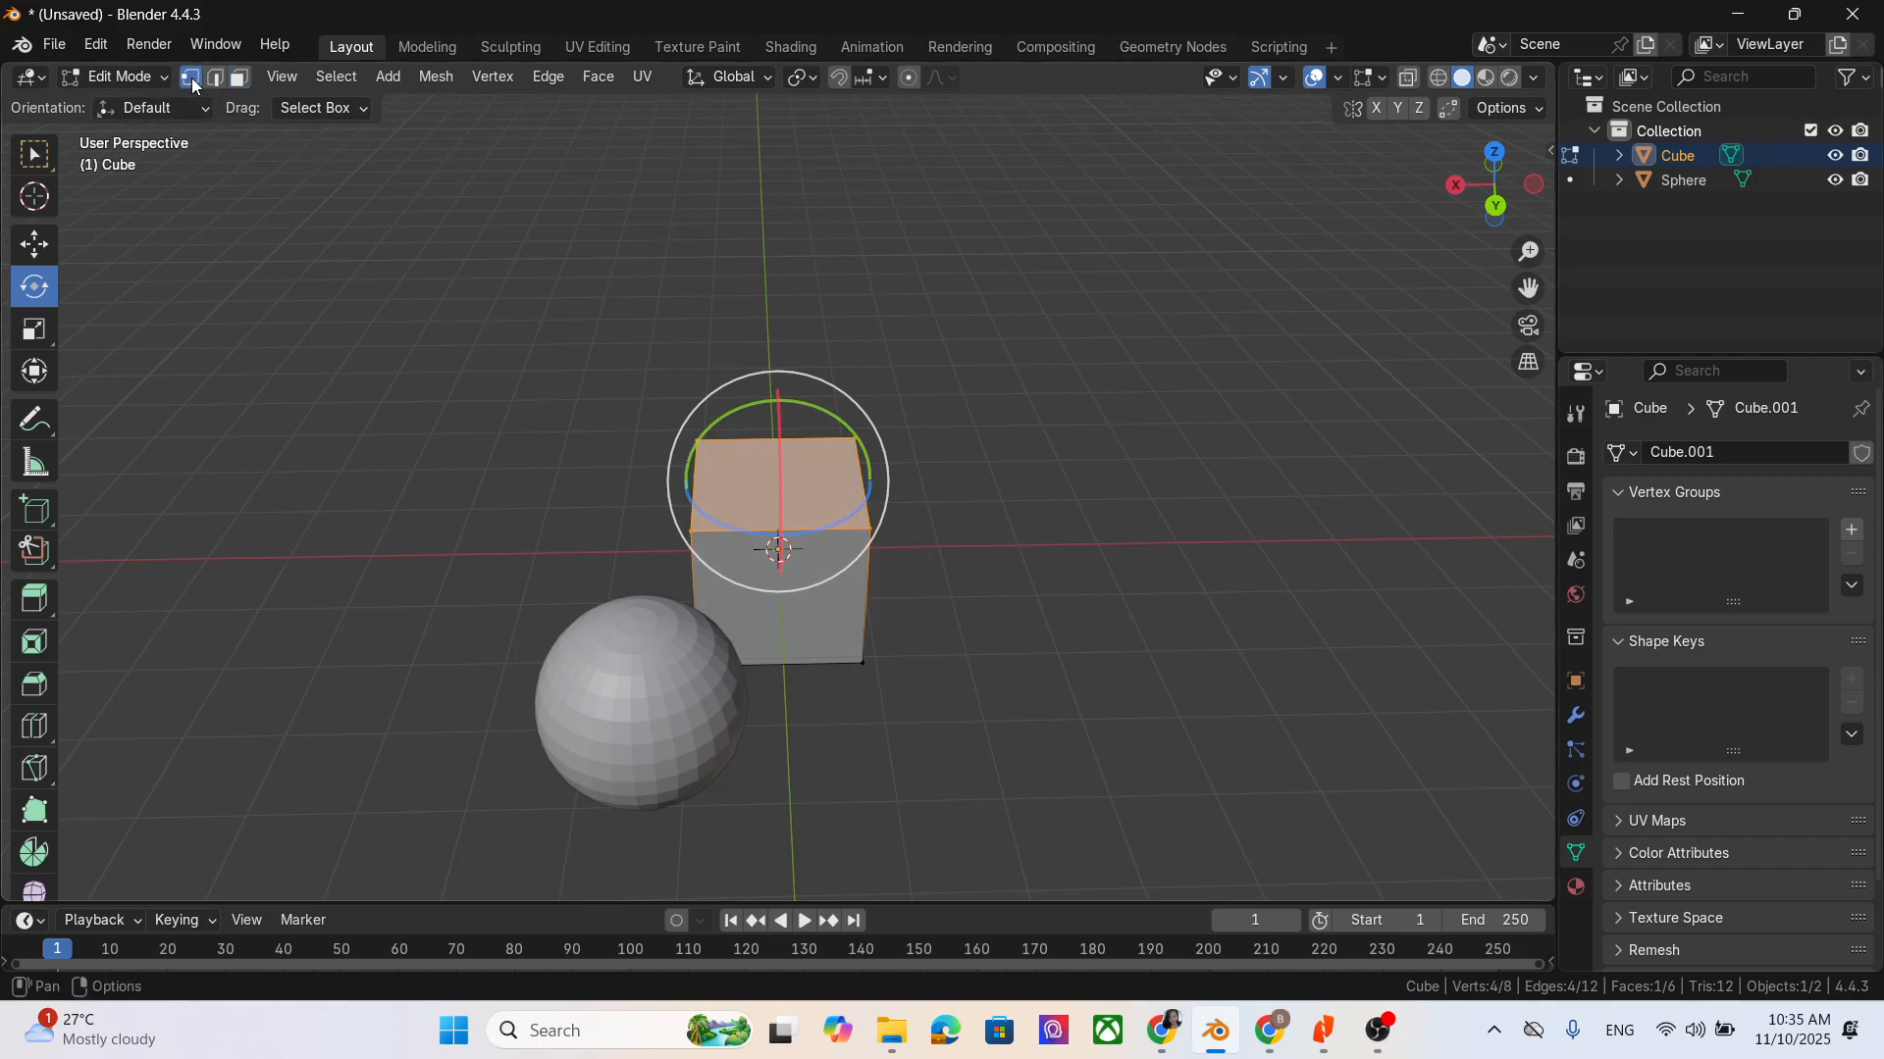
{"action": "left_click", "coordinate": [871, 530]}
{"action": "key", "text": "r"}
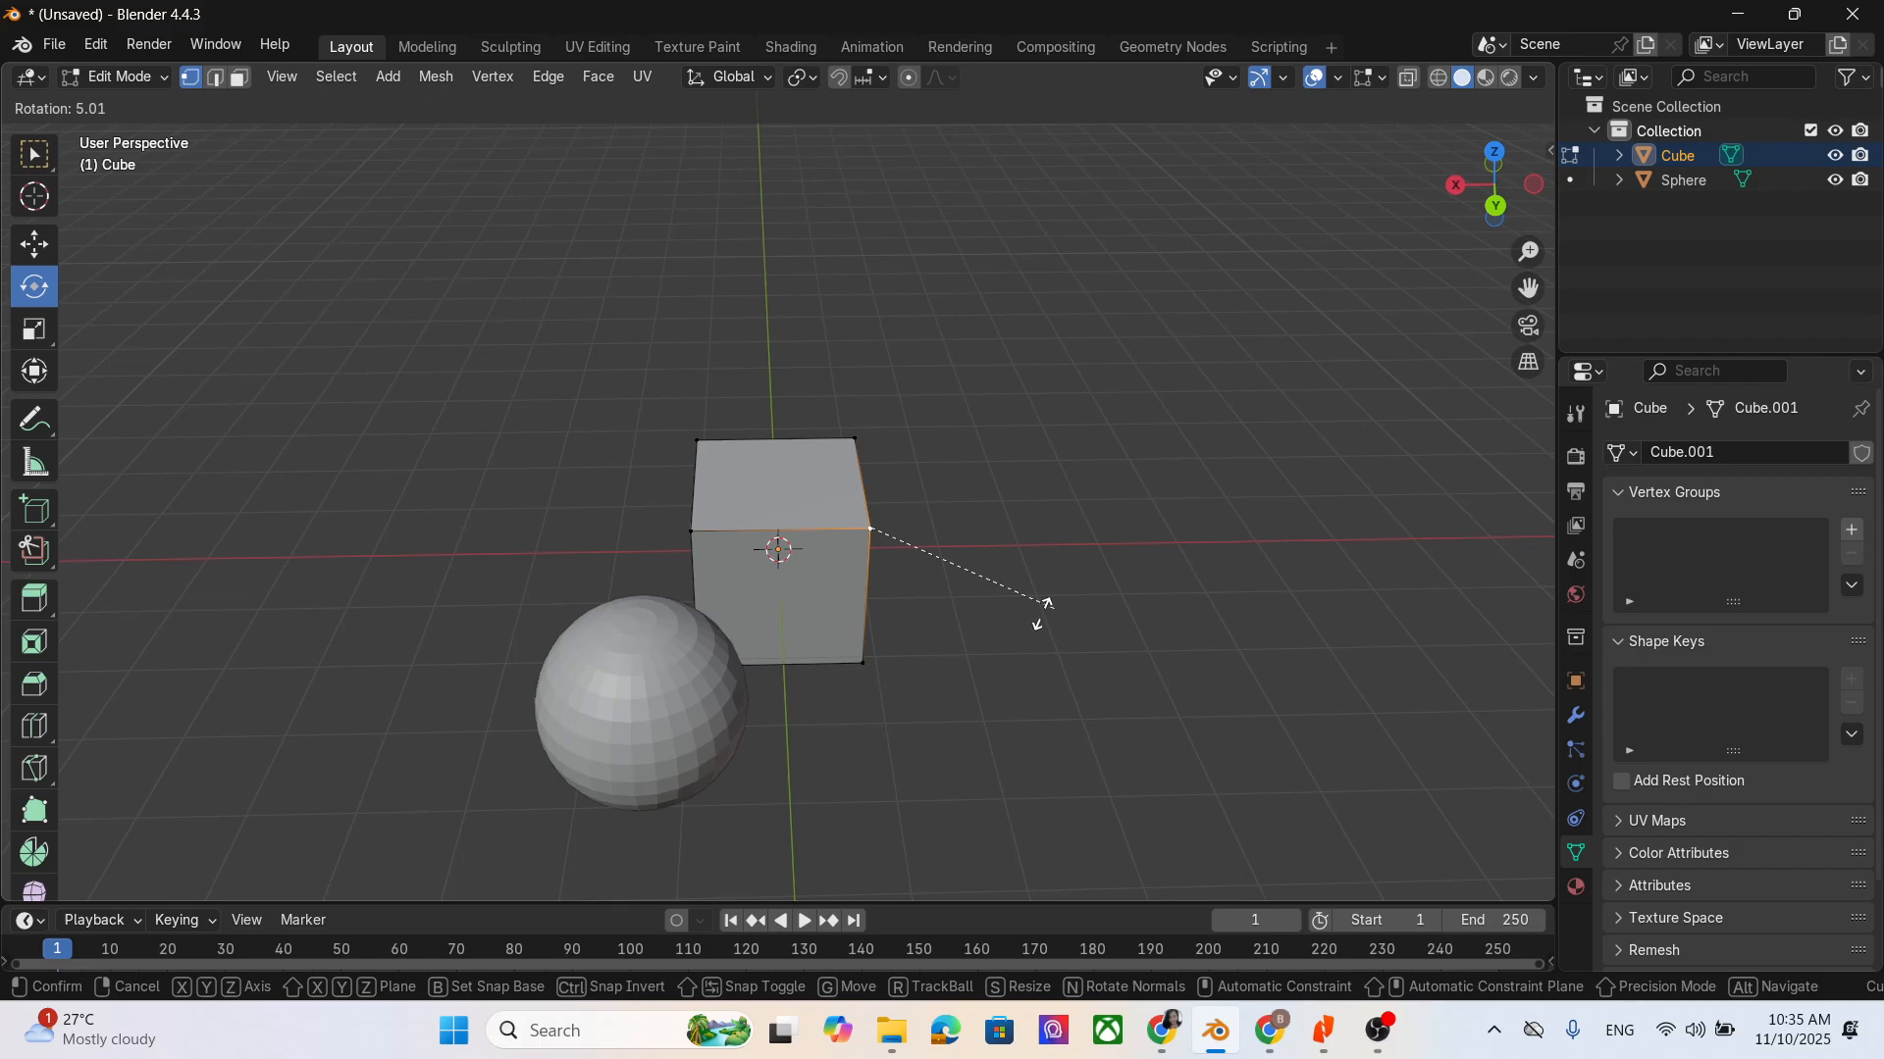
{"action": "left_click", "coordinate": [1256, 613]}
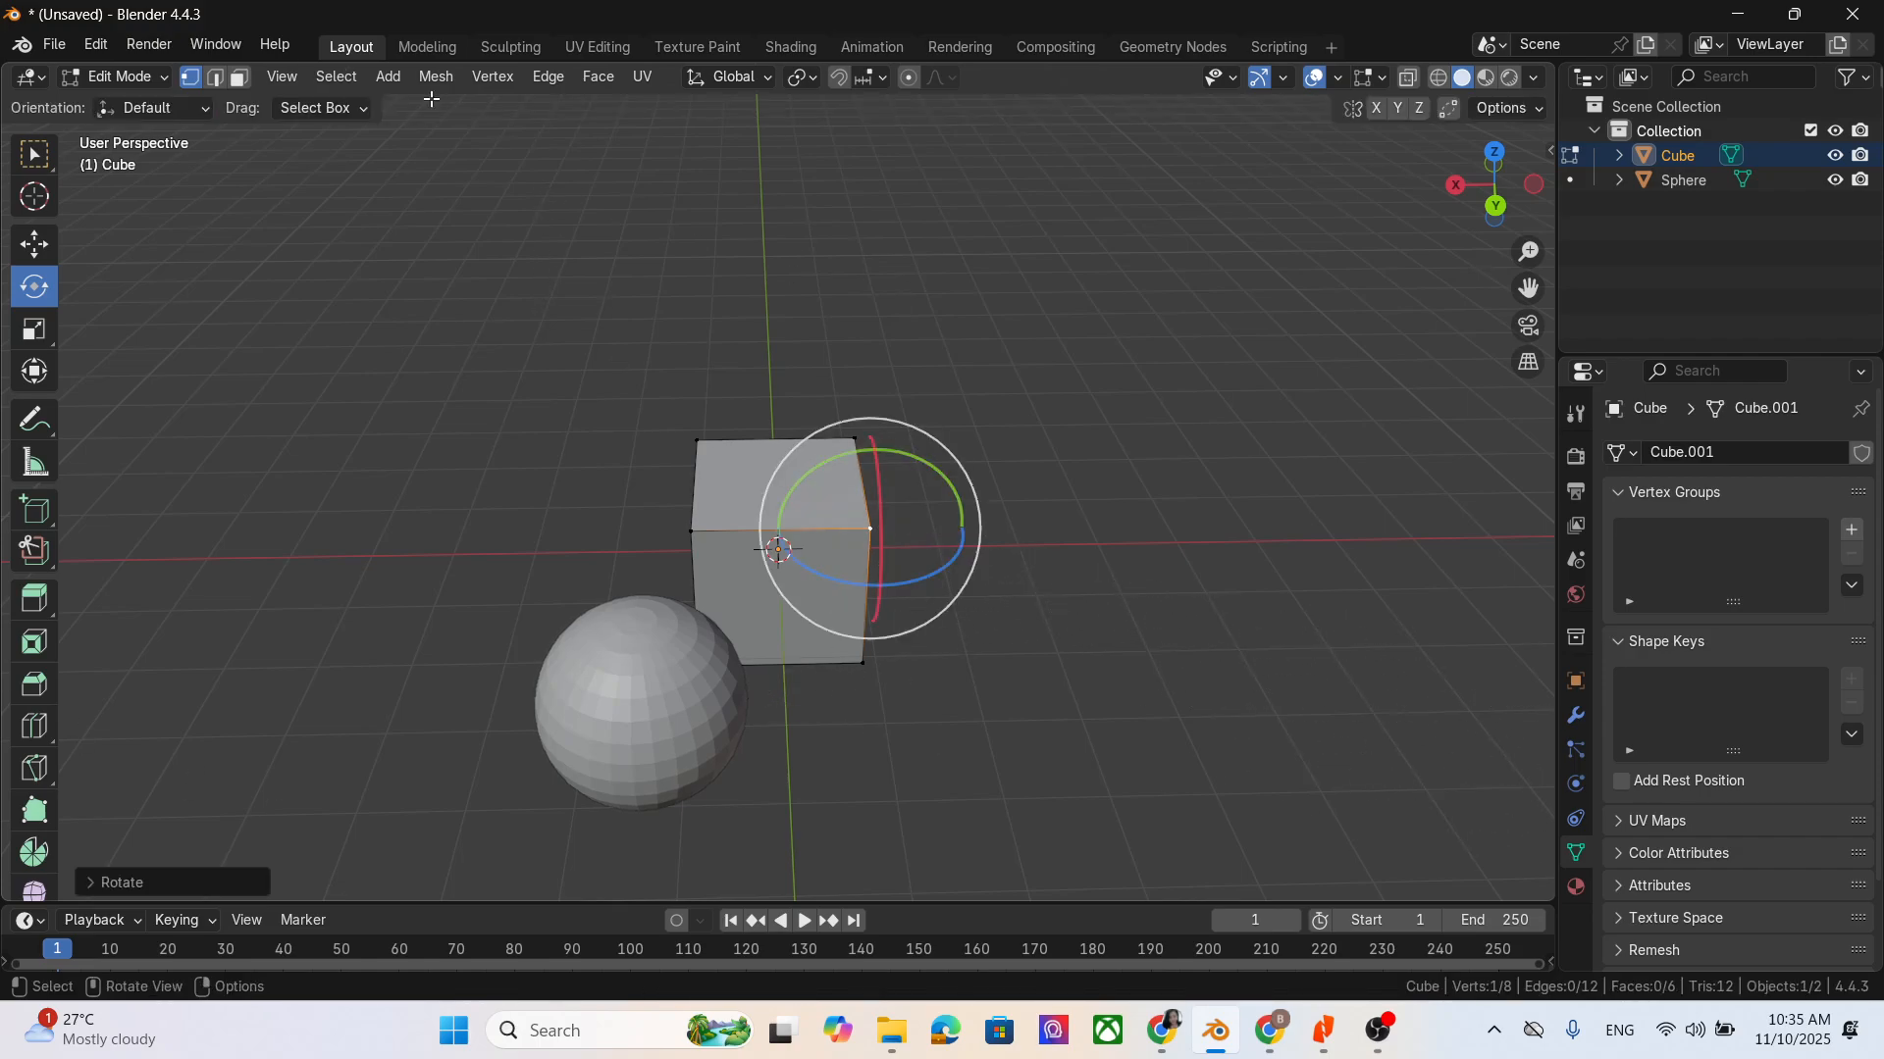
- Switch to edge selection and rotate the top face's edge on the cube's negative X side freehand
{"action": "left_click", "coordinate": [216, 78]}
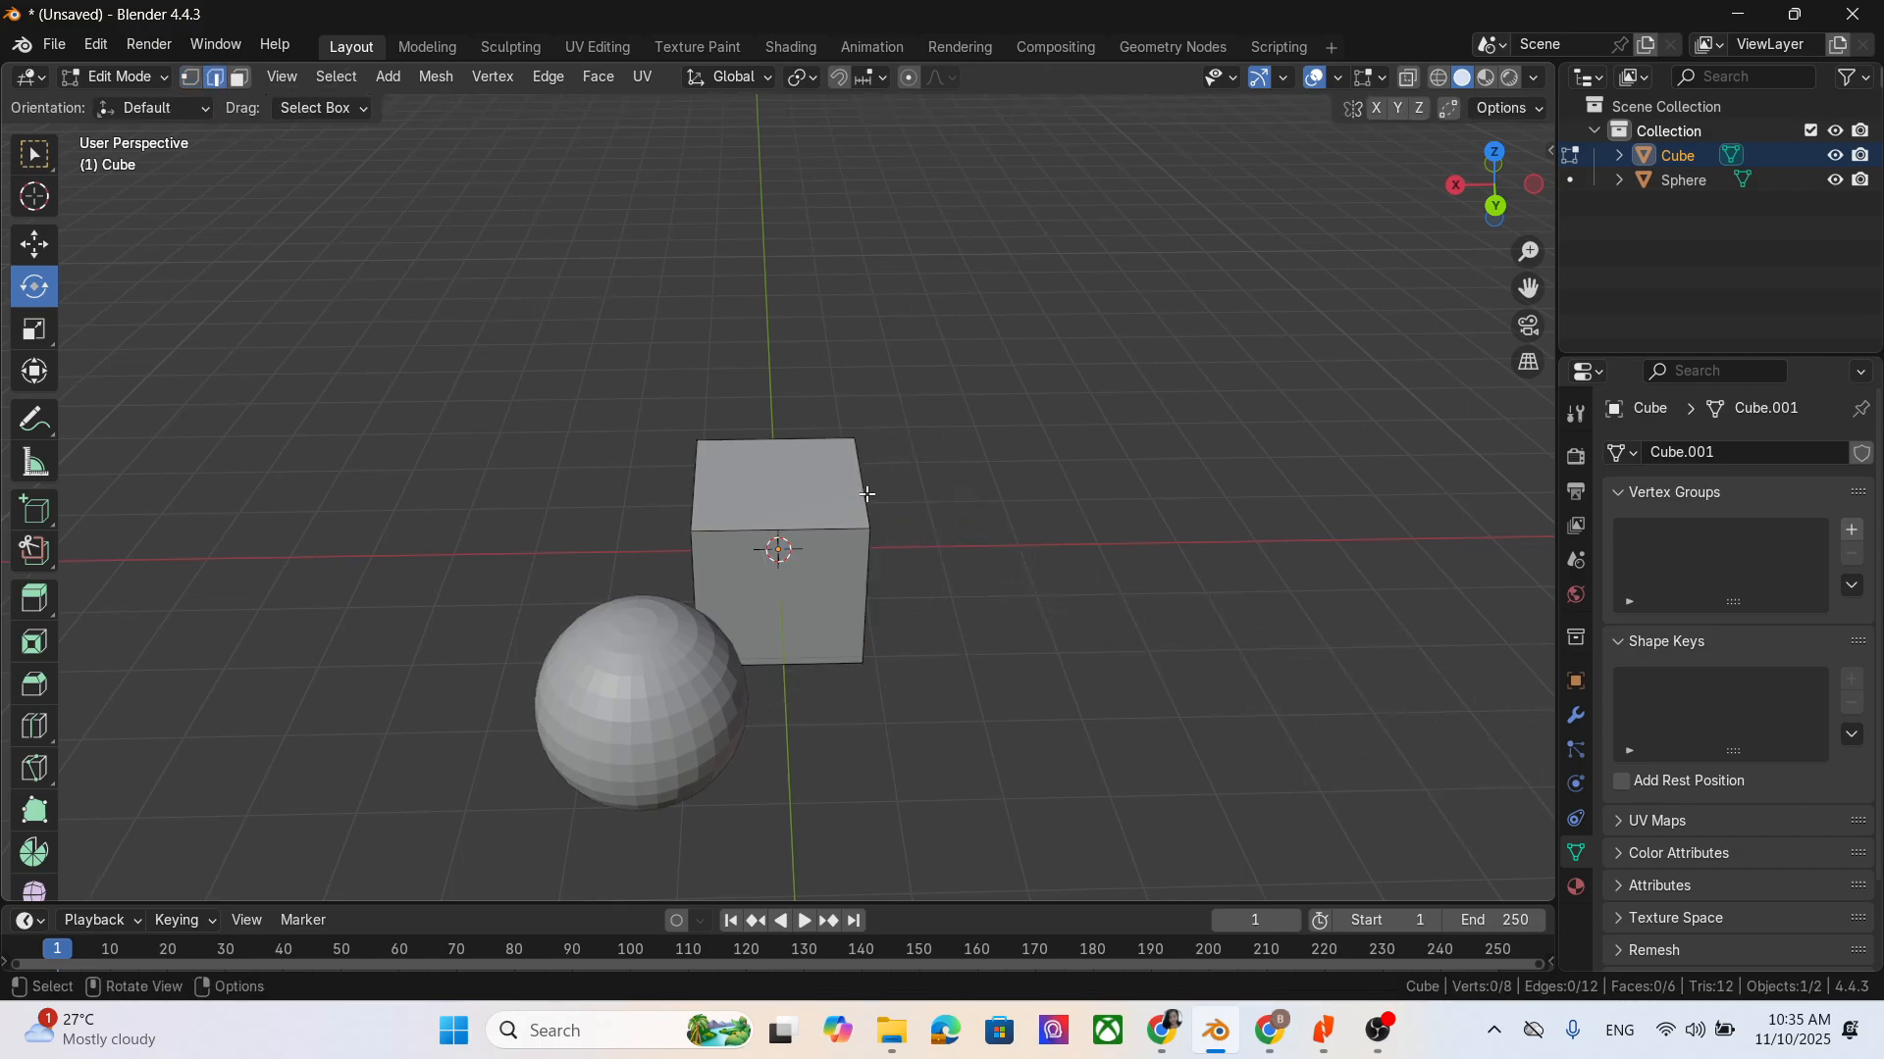
{"action": "left_click", "coordinate": [867, 495]}
{"action": "key", "text": "r"}
{"action": "left_click", "coordinate": [1197, 834]}
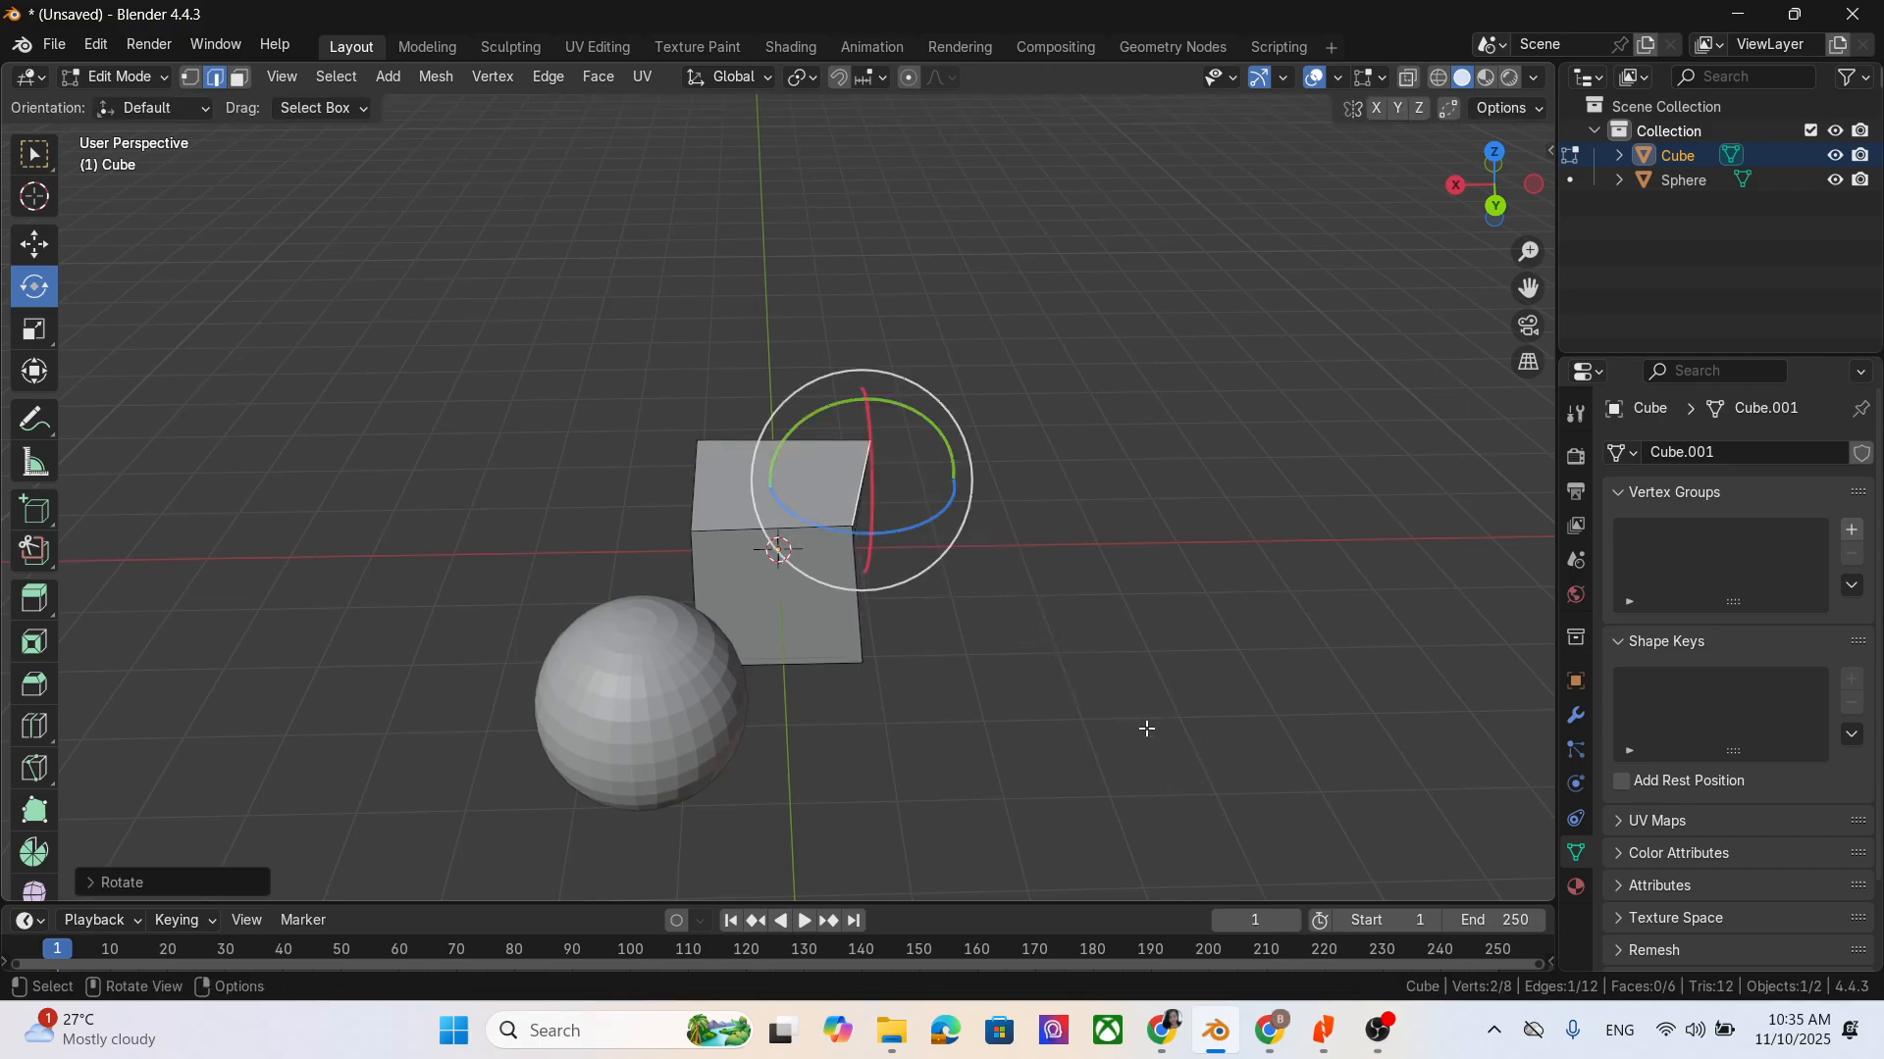
- Undo the edge rotation, and in face selection try rotating the cube's top face
{"action": "key", "text": "ctrl+z"}
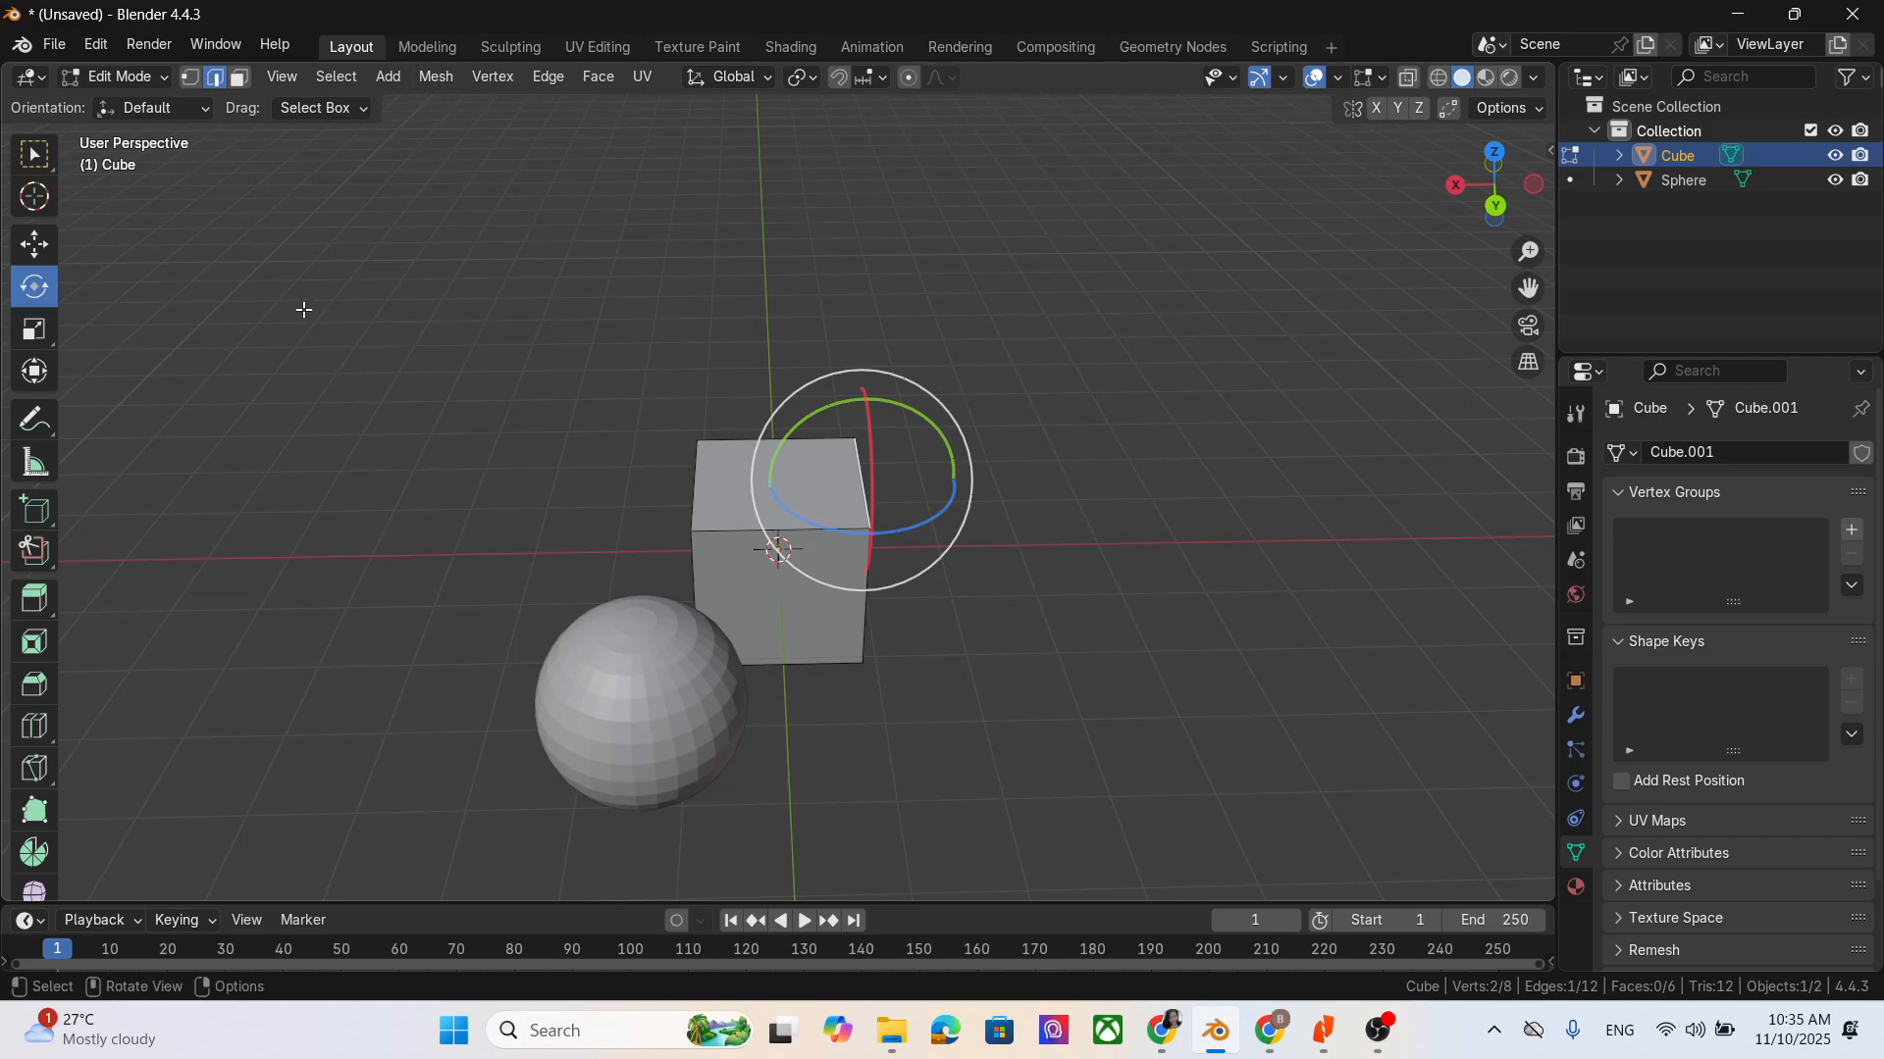
{"action": "left_click", "coordinate": [239, 77]}
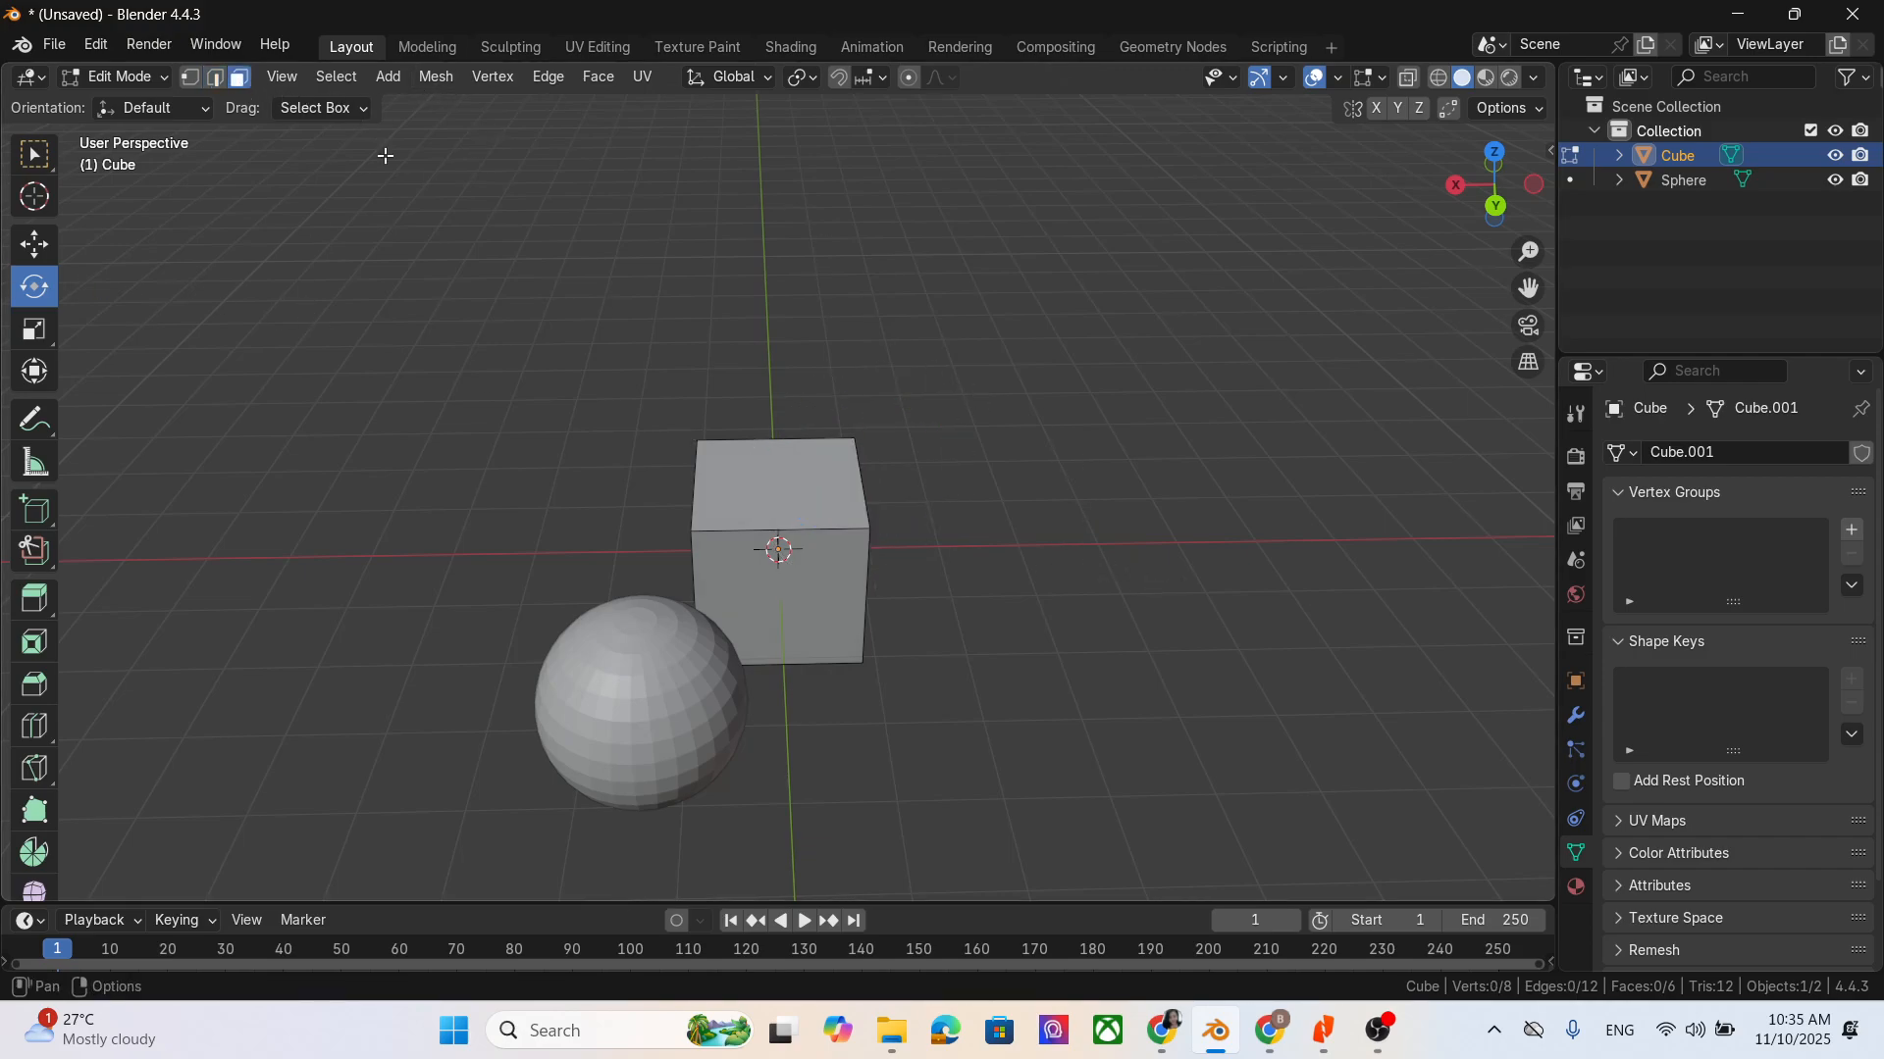
{"action": "left_click", "coordinate": [771, 506]}
{"action": "key", "text": "r"}
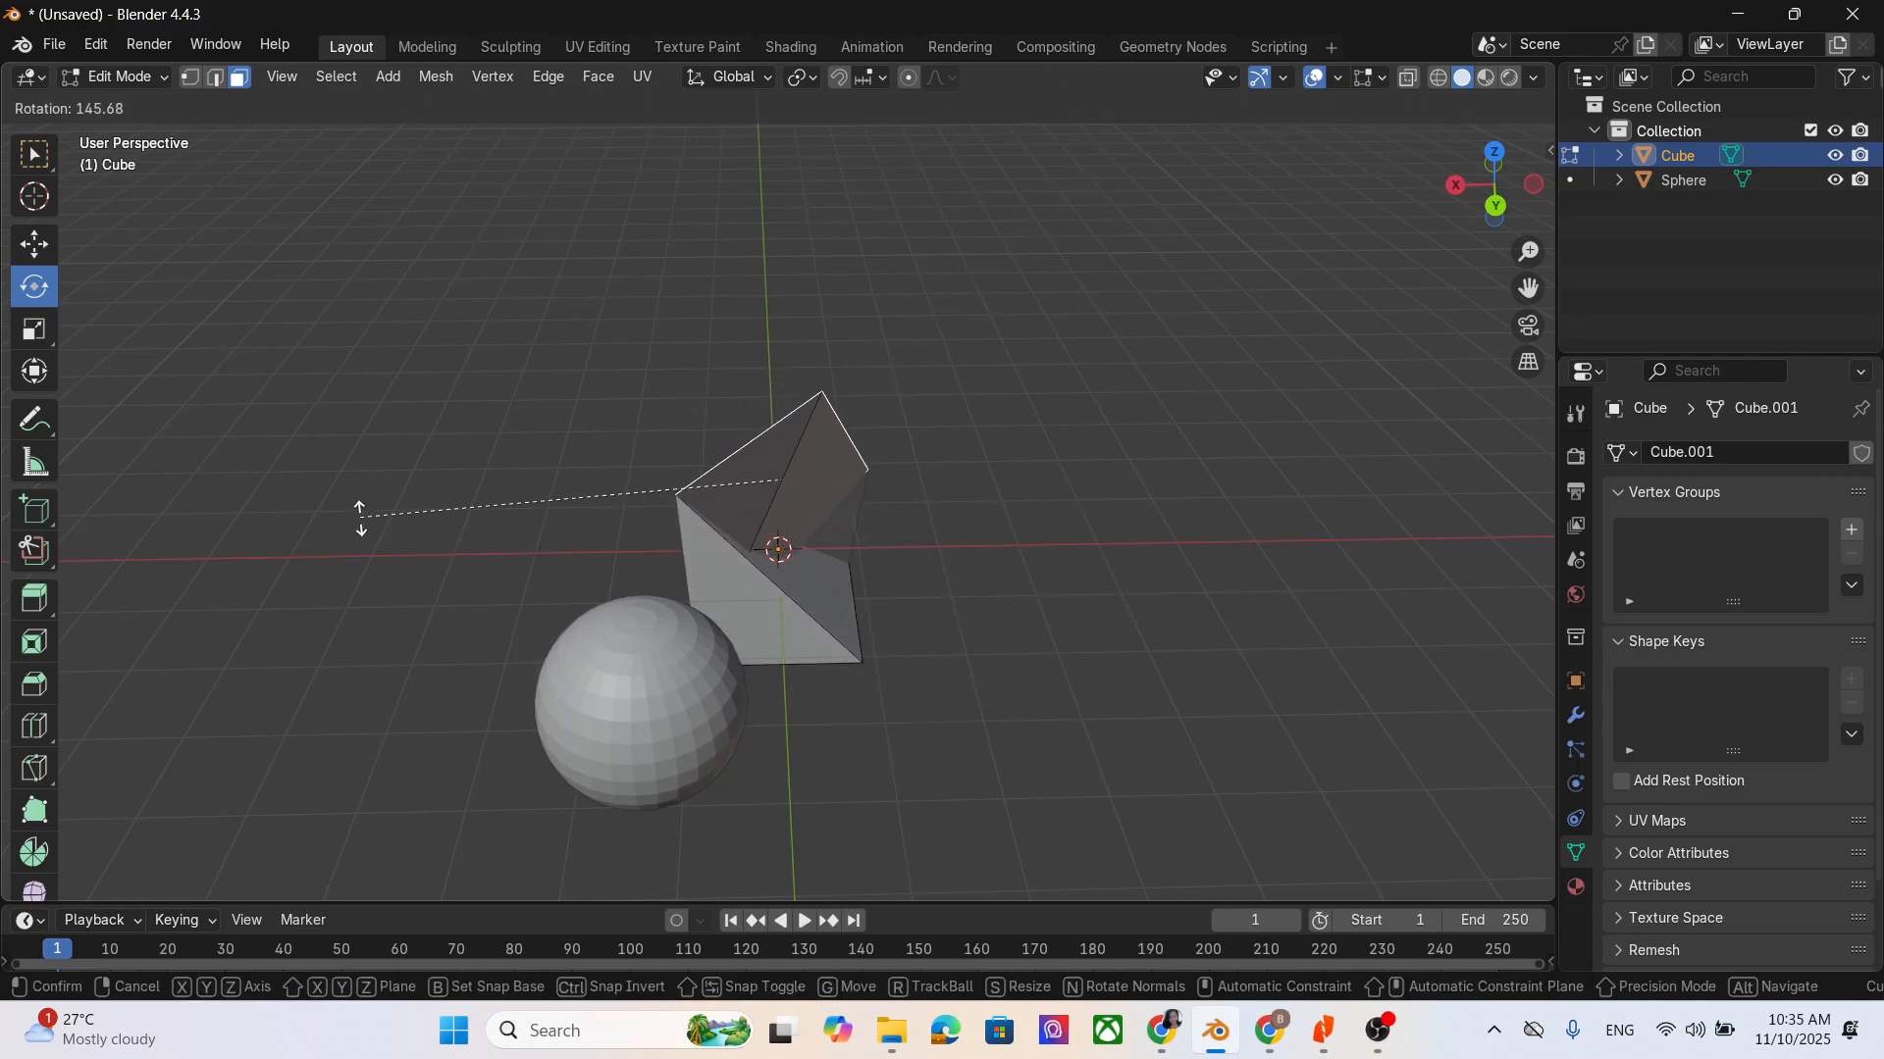
{"action": "right_click", "coordinate": [1114, 627]}
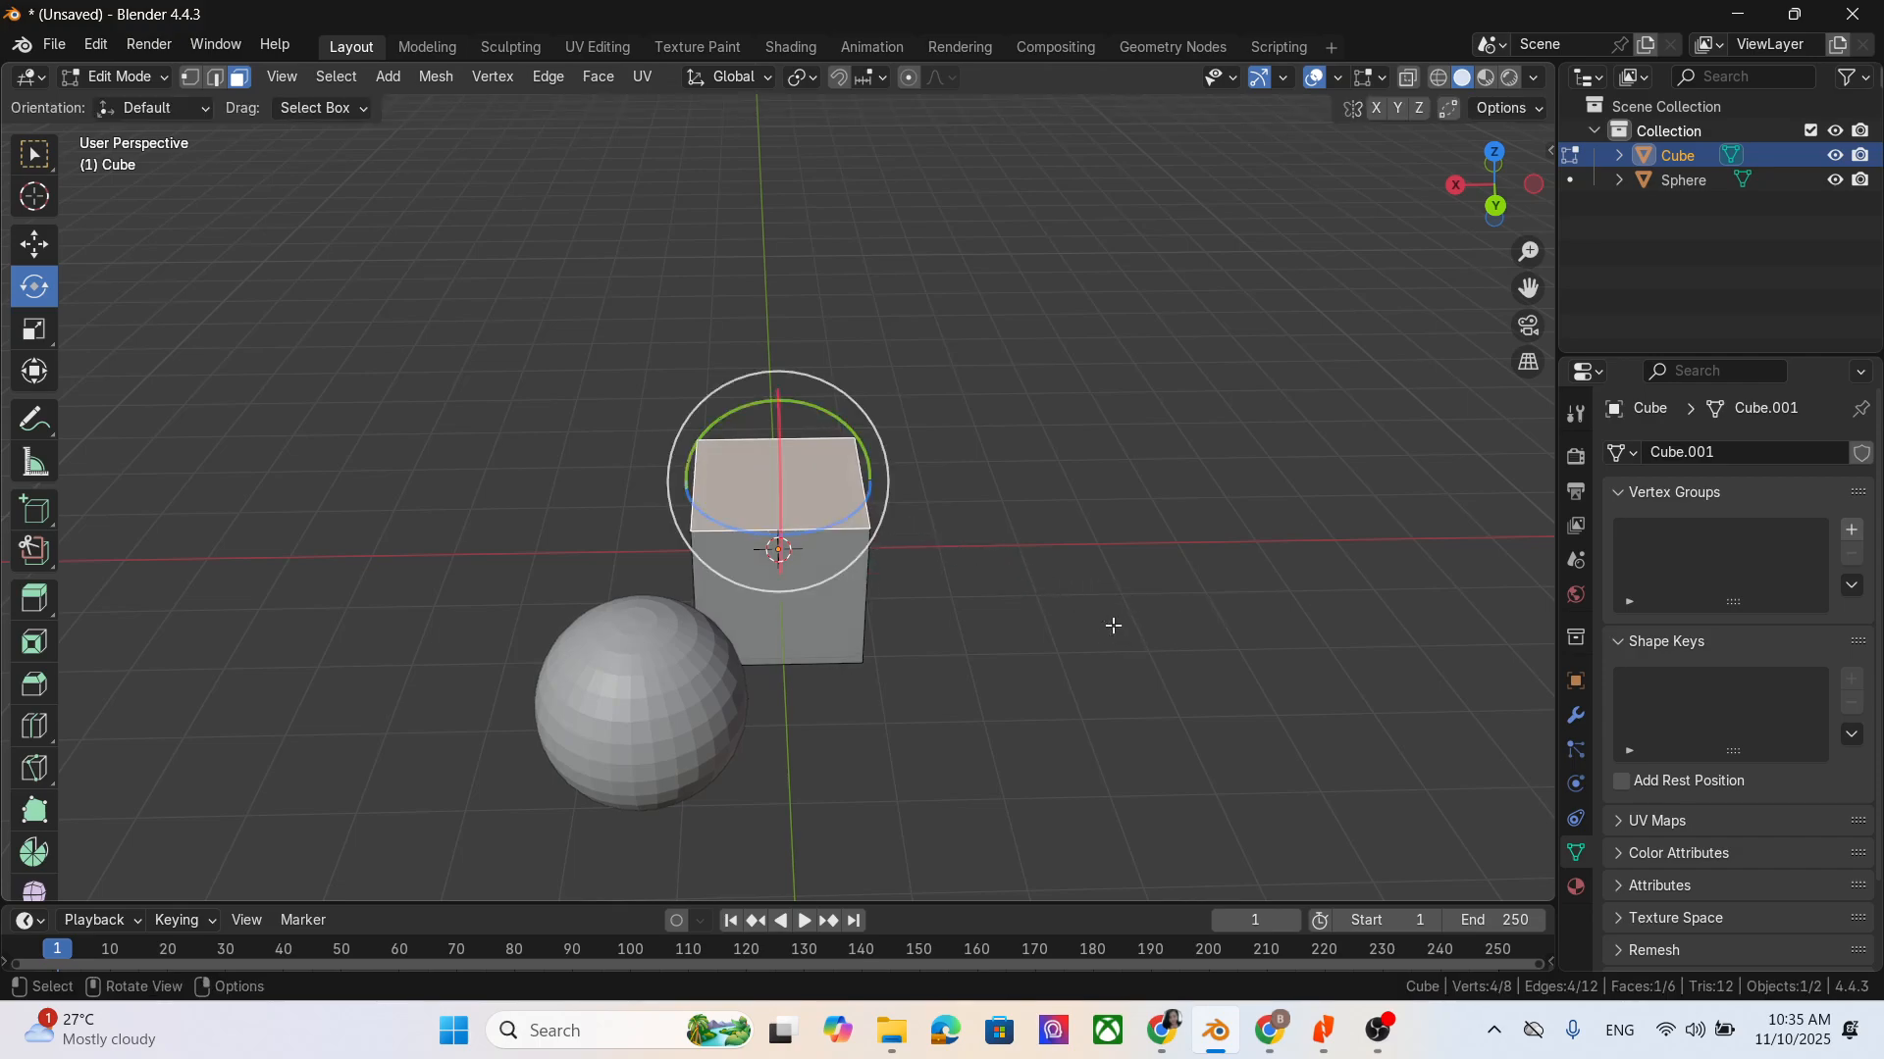
- Scale the cube's top face down to about half its size and deselect it
{"action": "left_click", "coordinate": [33, 334]}
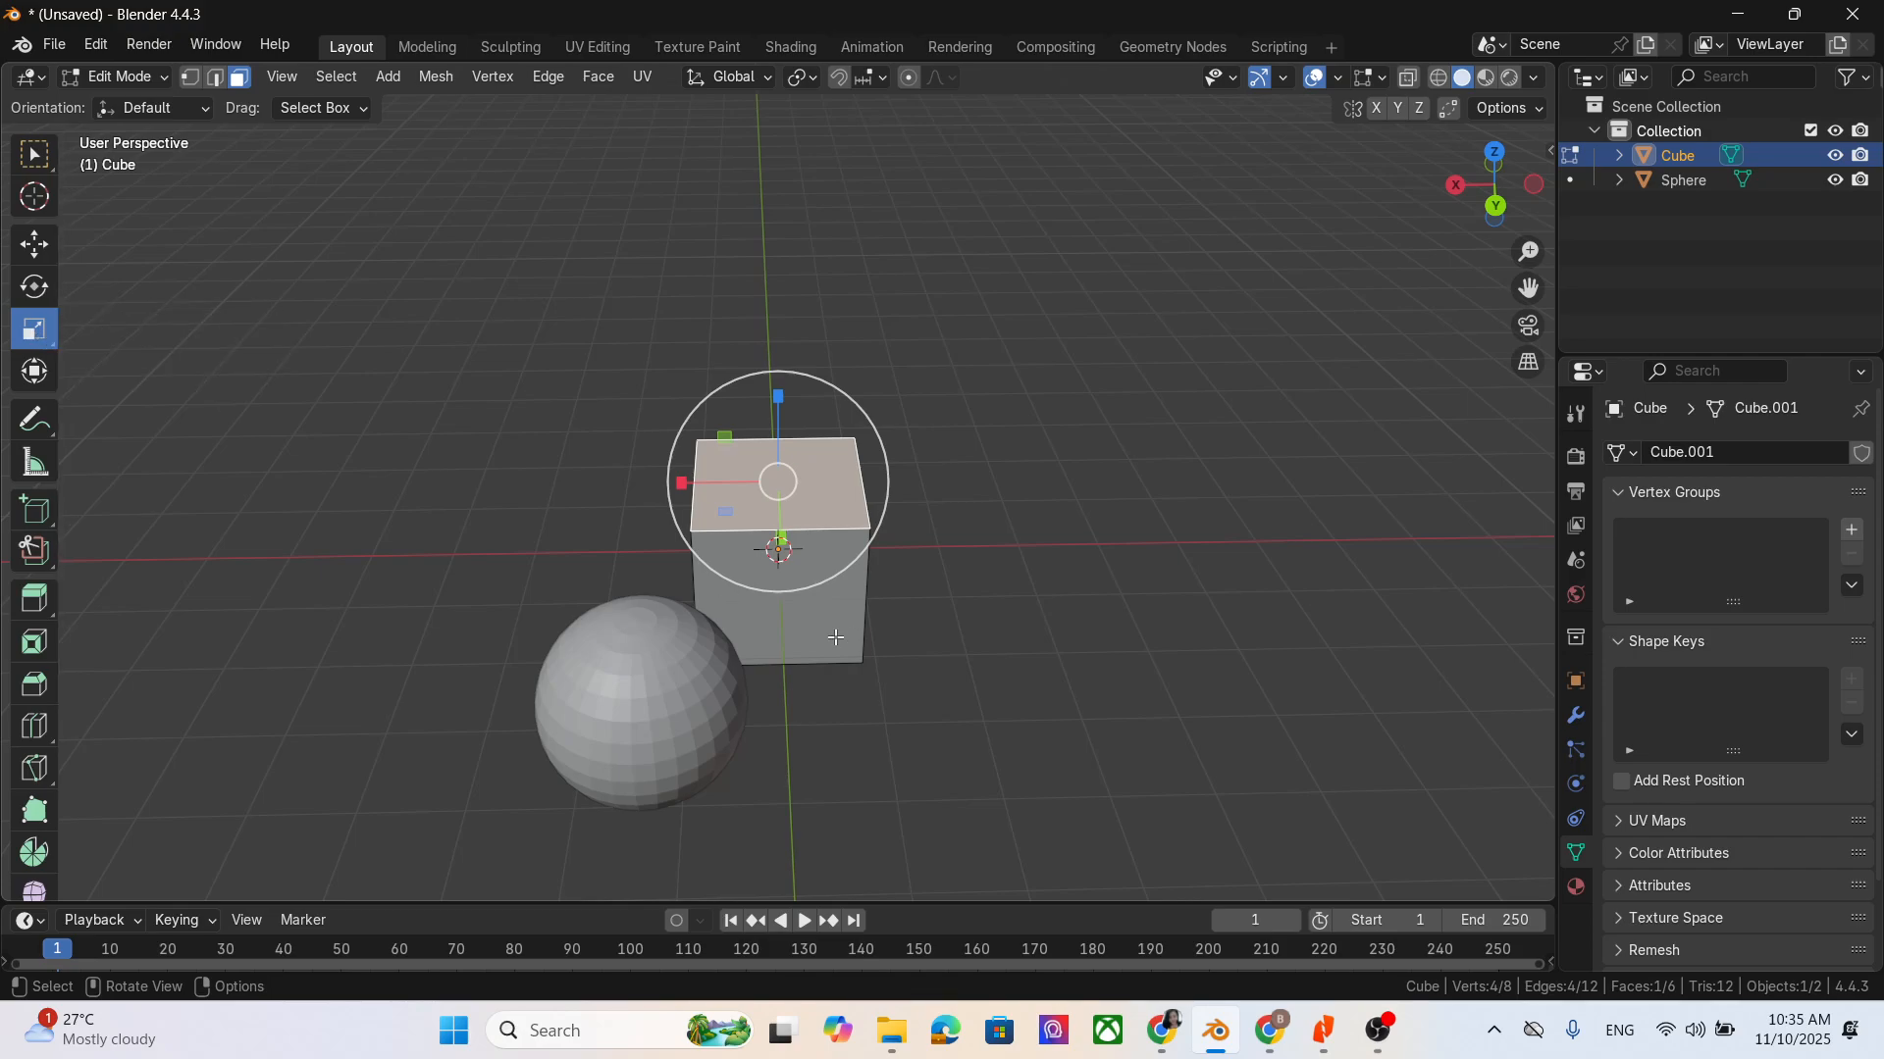
{"action": "key", "text": "s"}
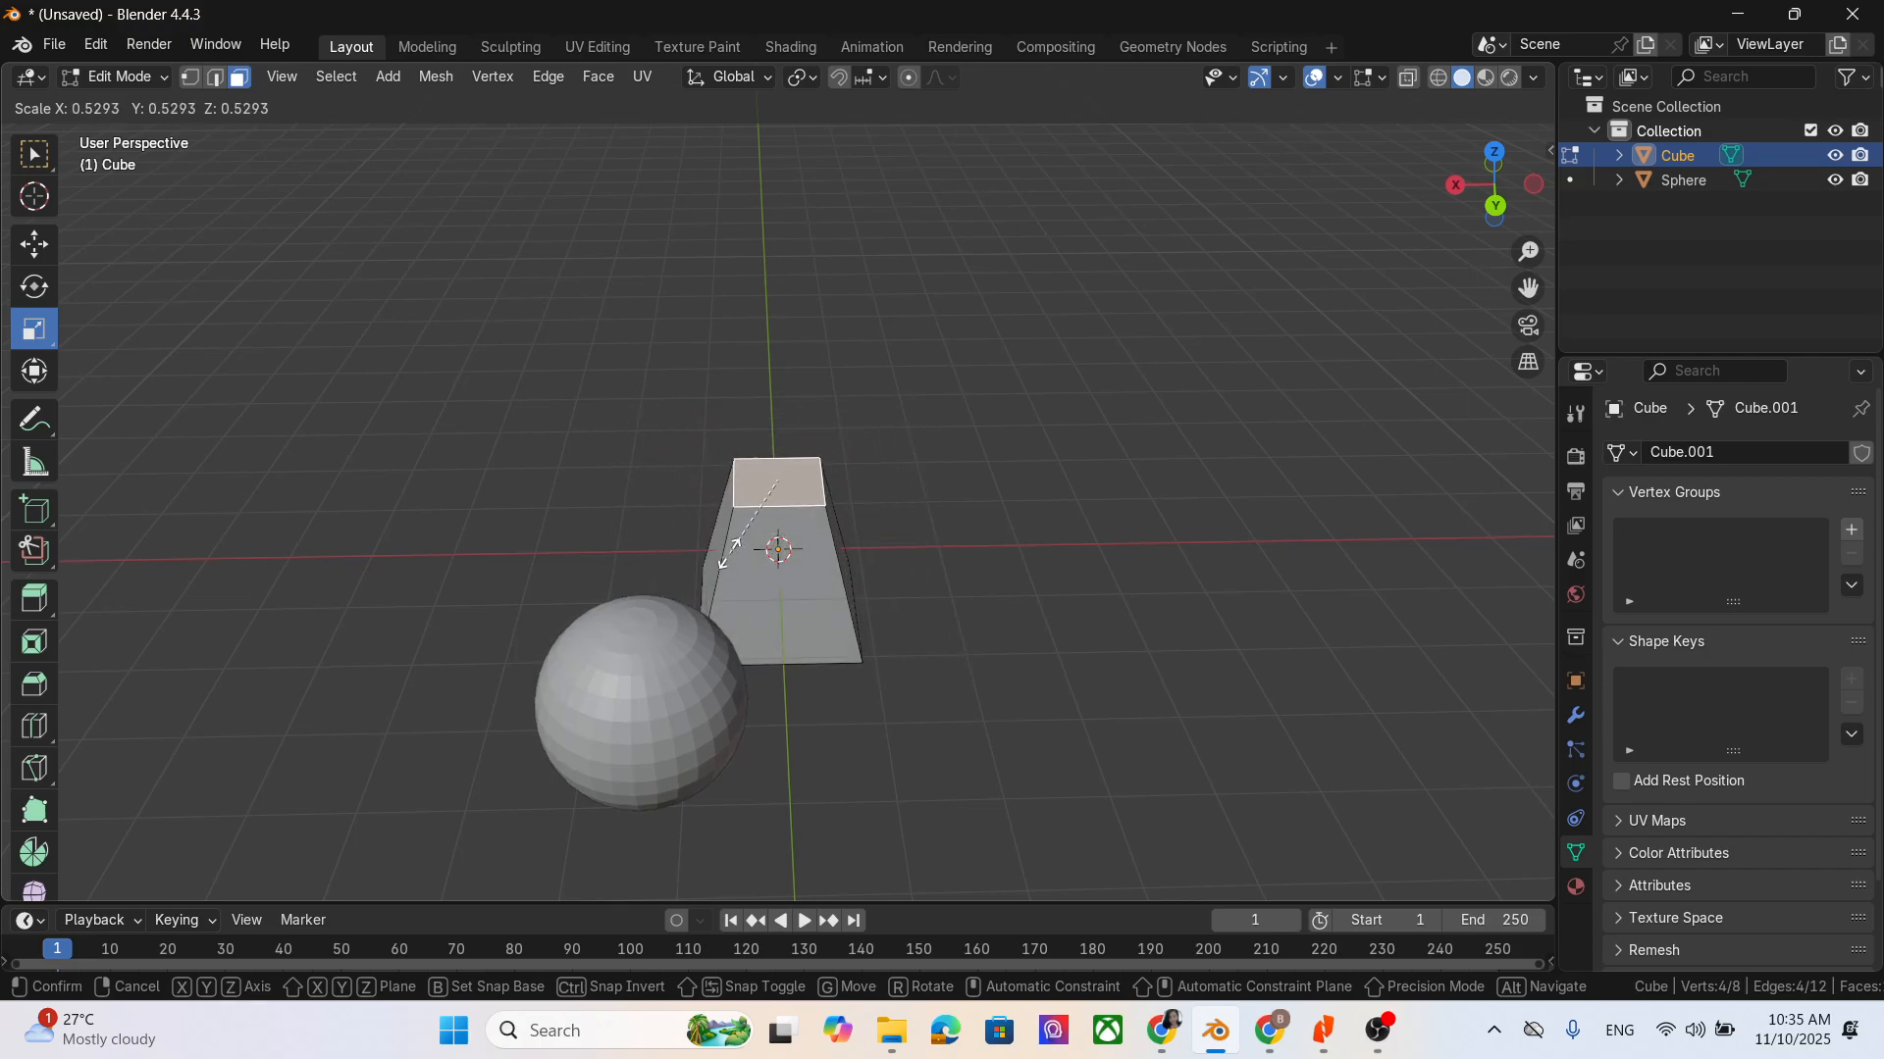
{"action": "left_click", "coordinate": [754, 557]}
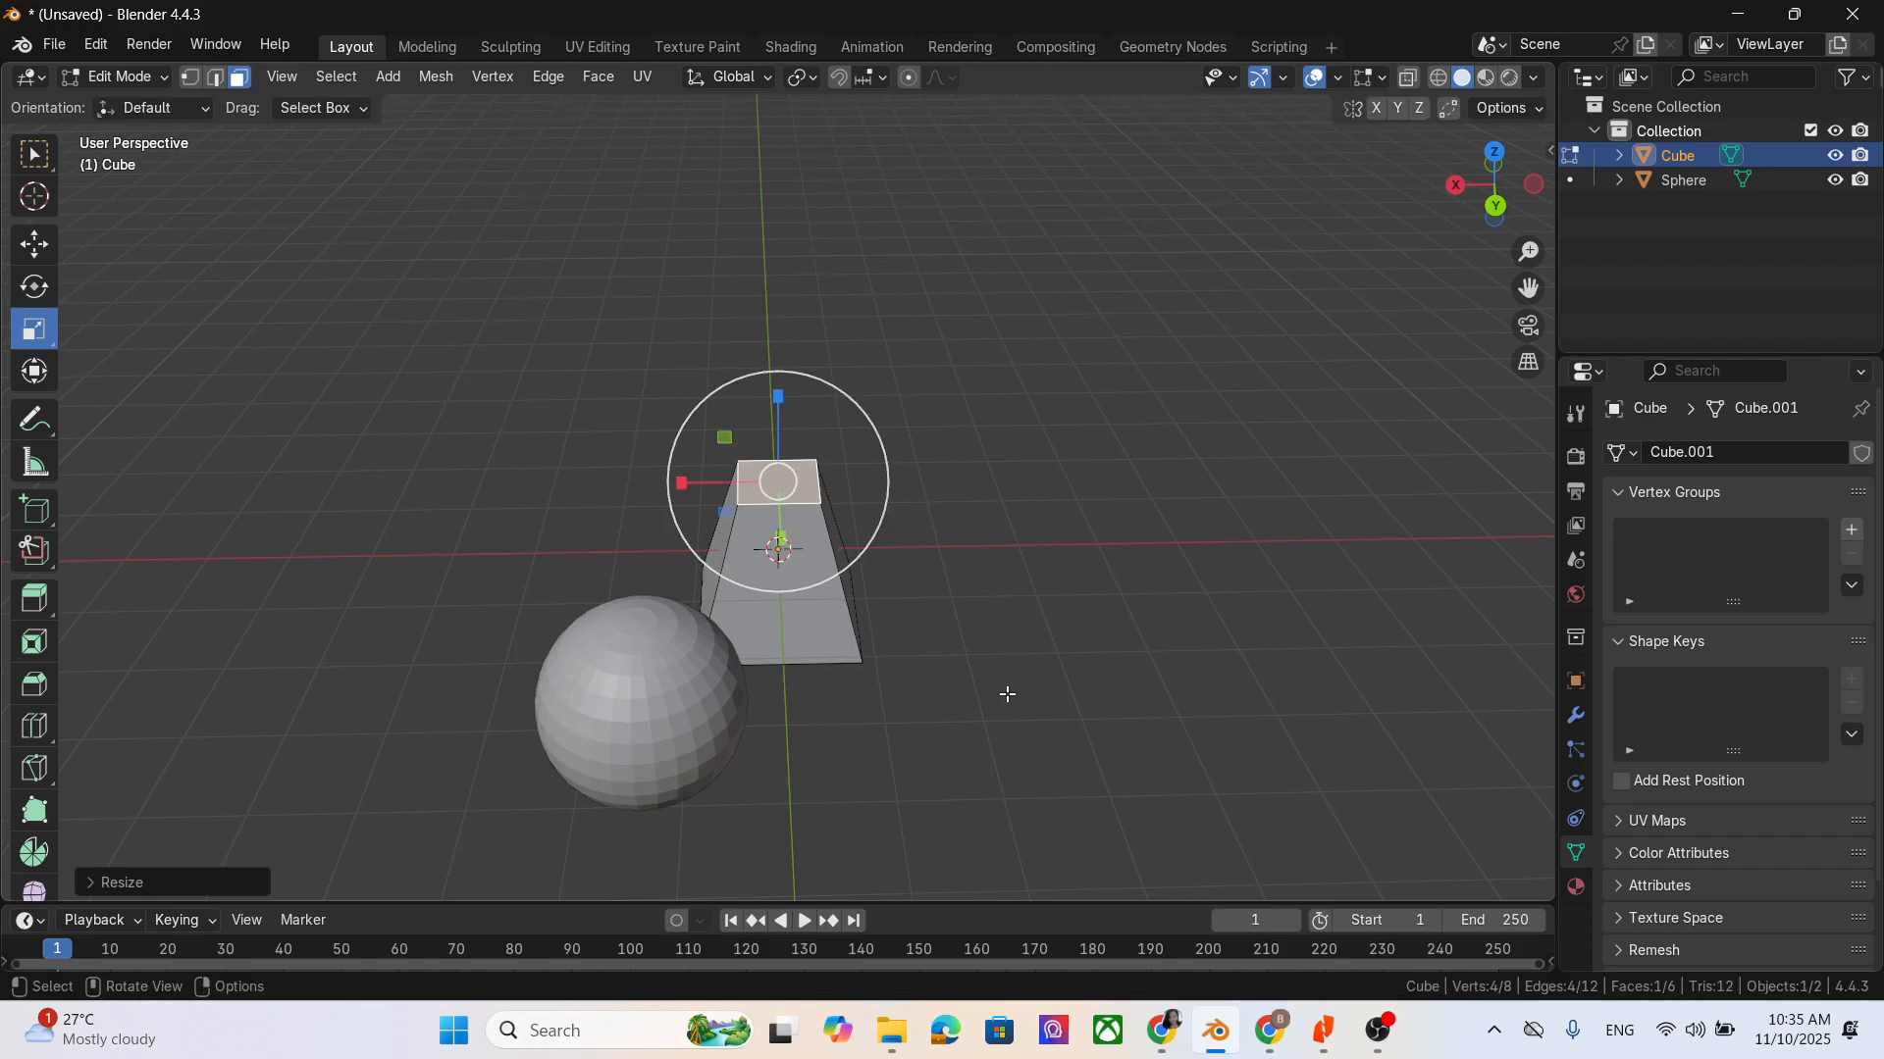
{"action": "left_click", "coordinate": [1076, 622]}
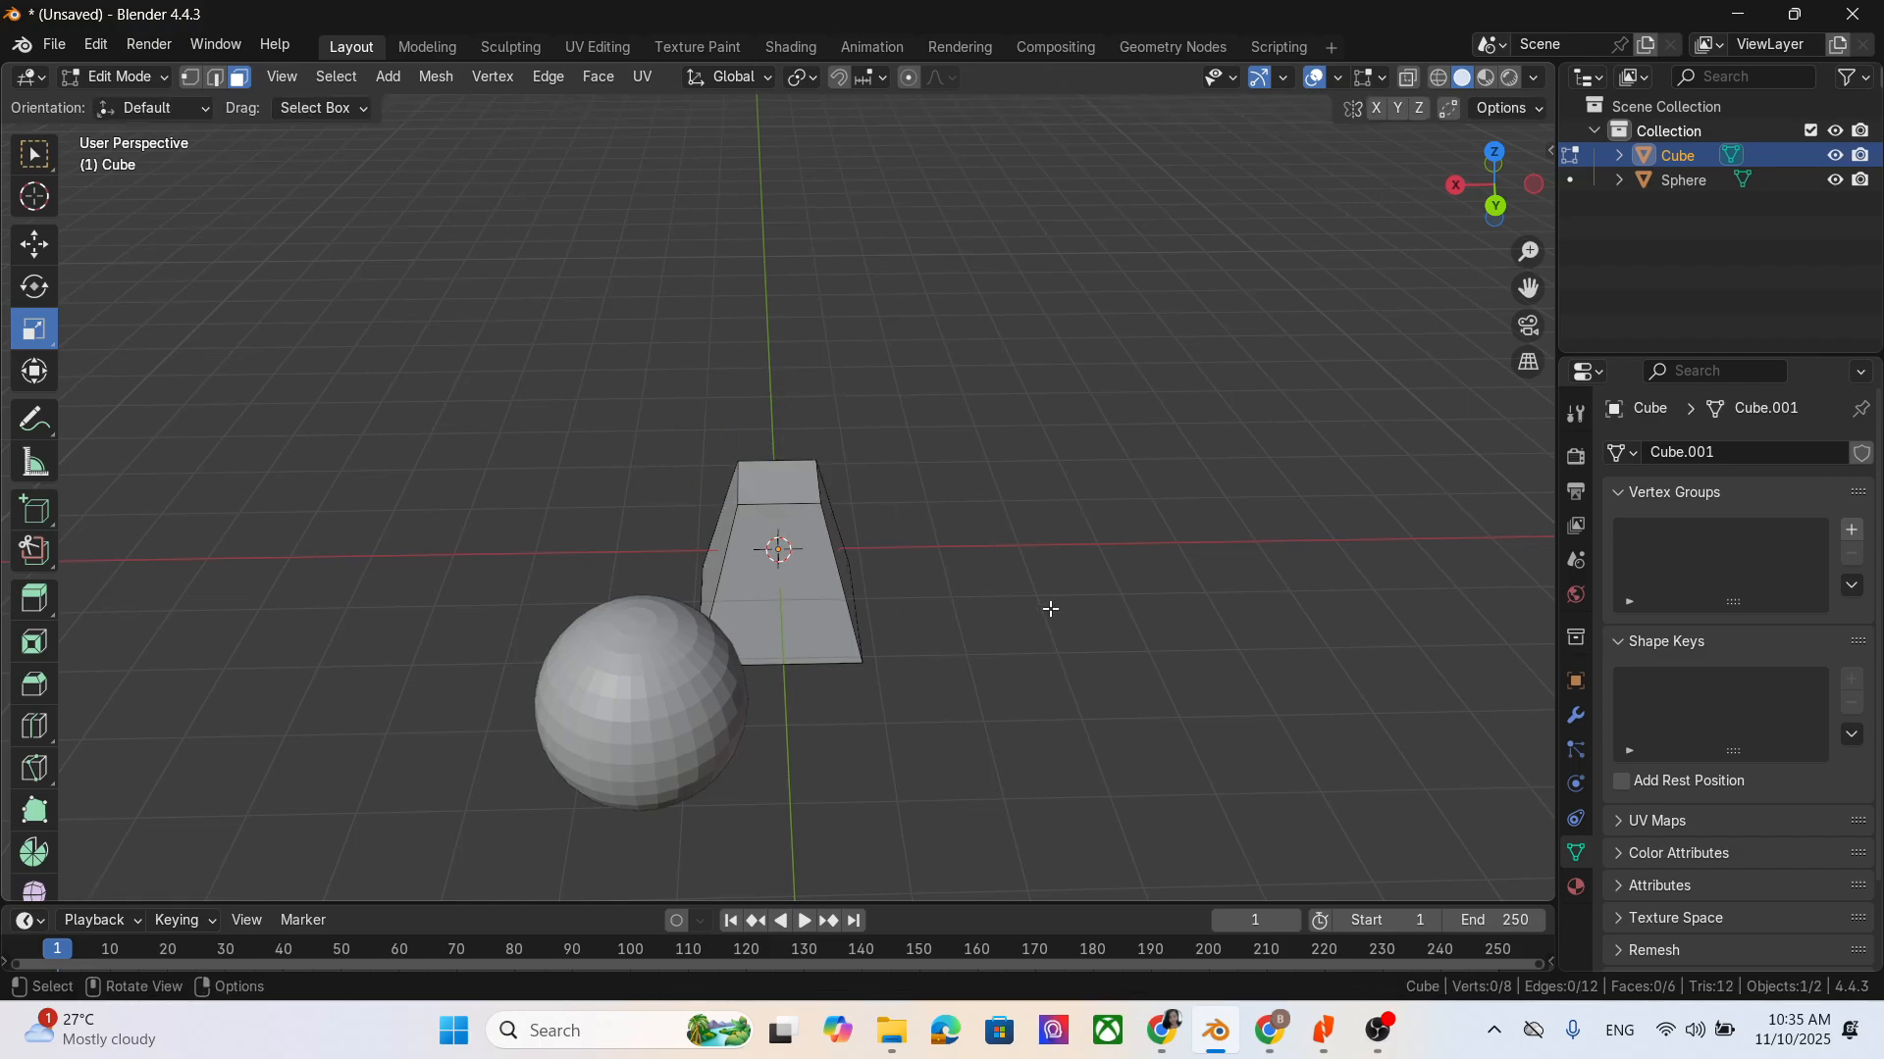
- Move the tapered cube in Object Mode along the X axis, away from the sphere, and return to Edit Mode
{"action": "middle_click_drag", "start_coordinate": [1051, 609], "coordinate": [1017, 559]}
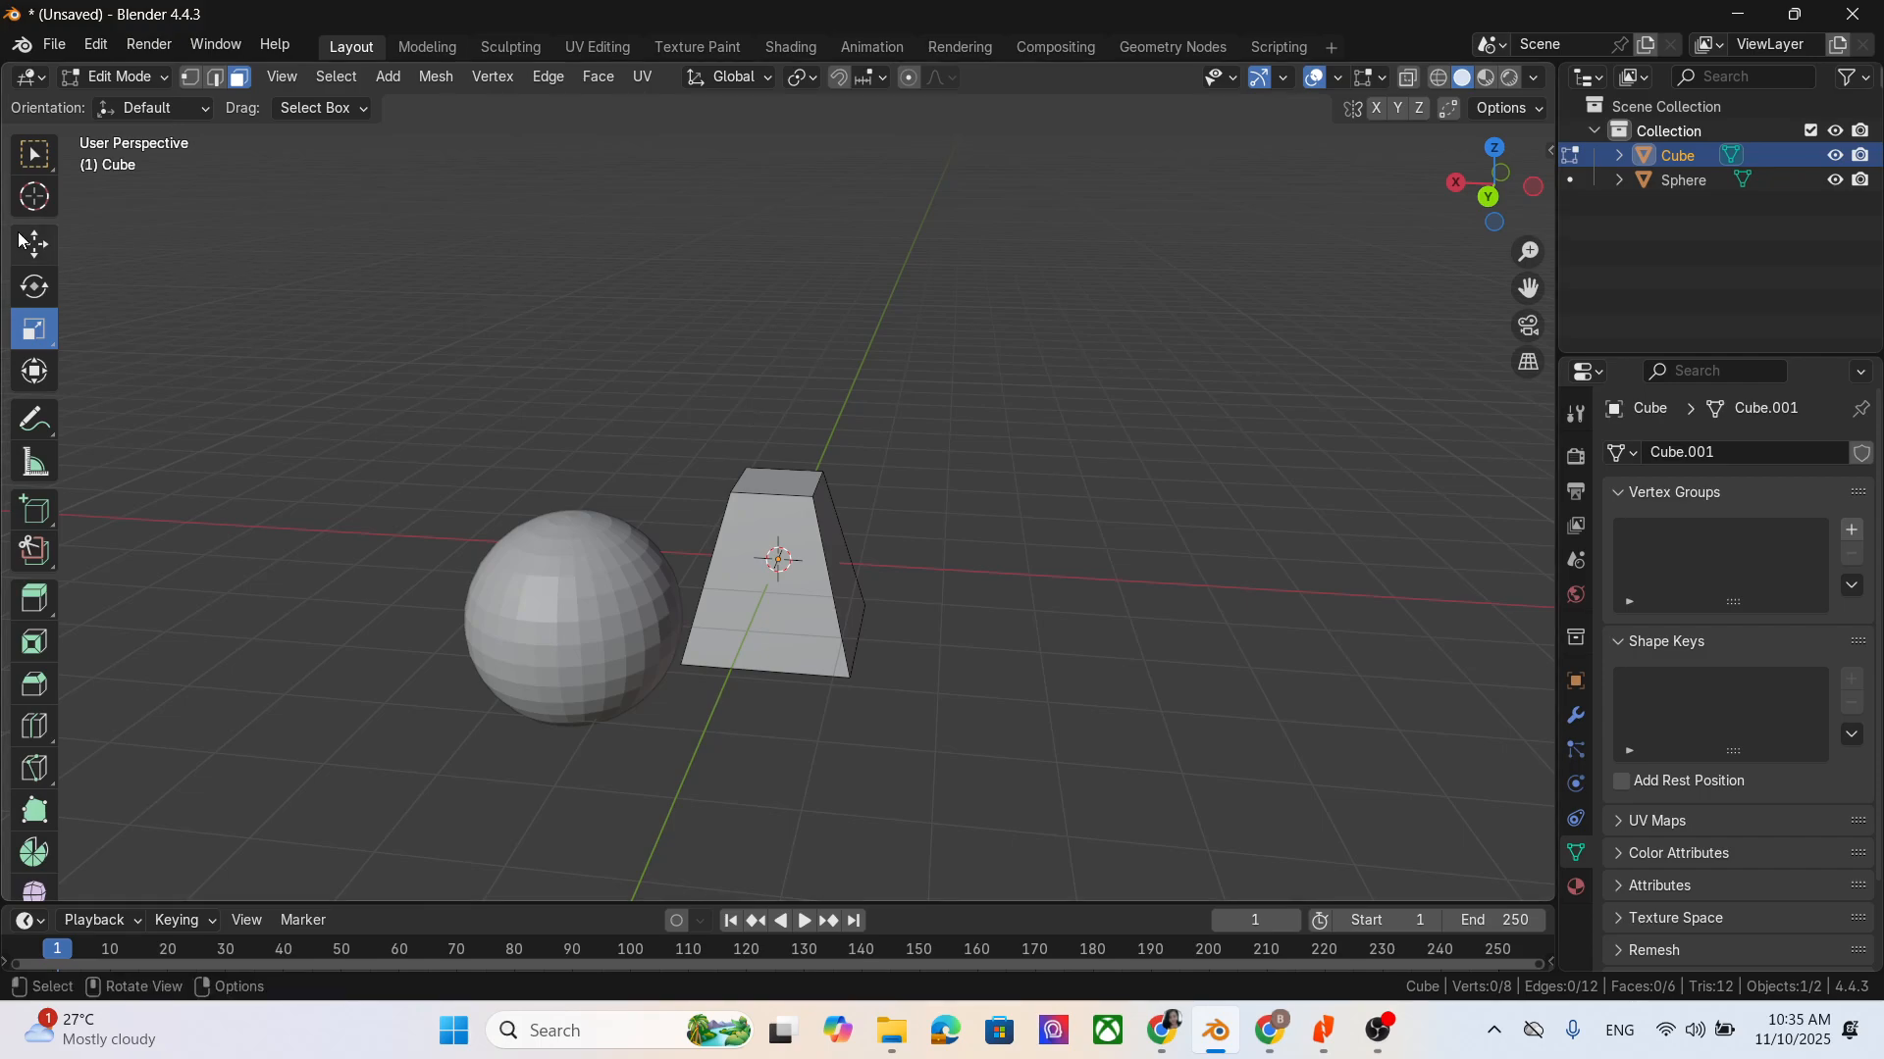
{"action": "left_click", "coordinate": [145, 79]}
{"action": "left_click", "coordinate": [131, 102]}
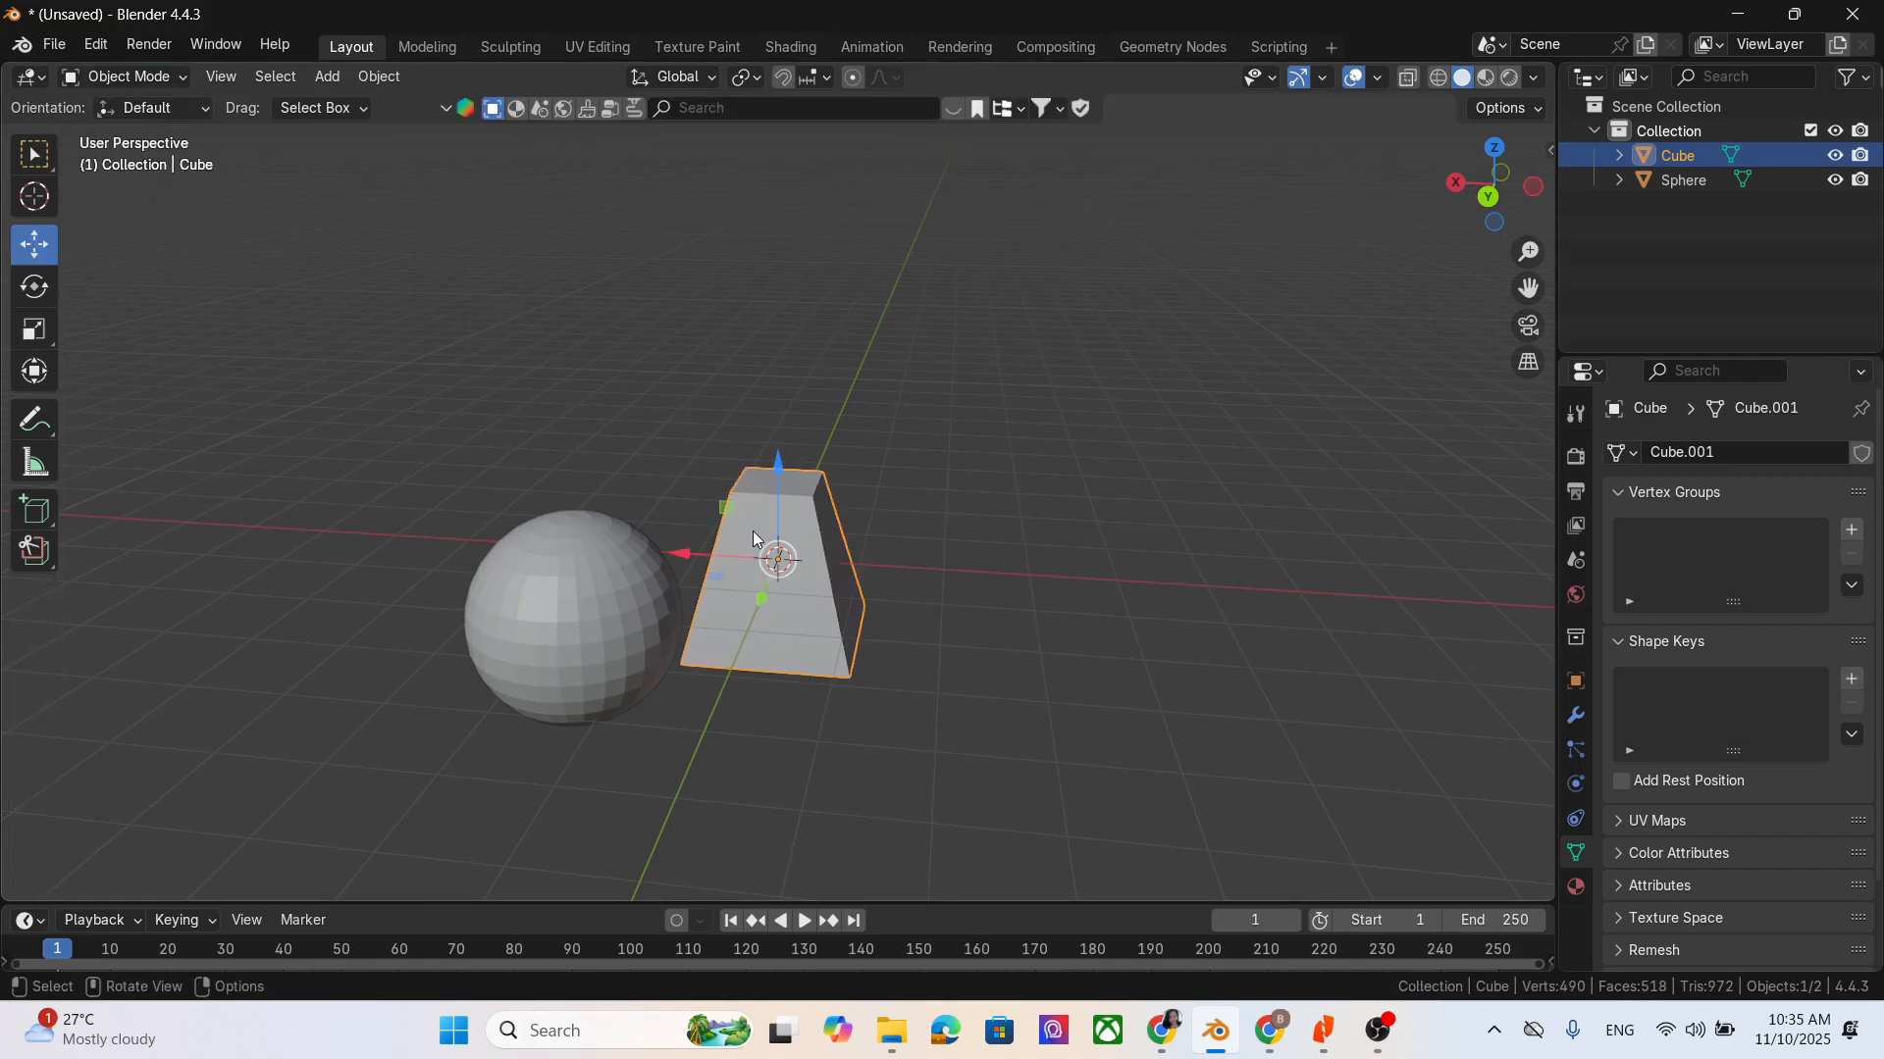
{"action": "left_click_drag", "start_coordinate": [674, 566], "coordinate": [889, 591]}
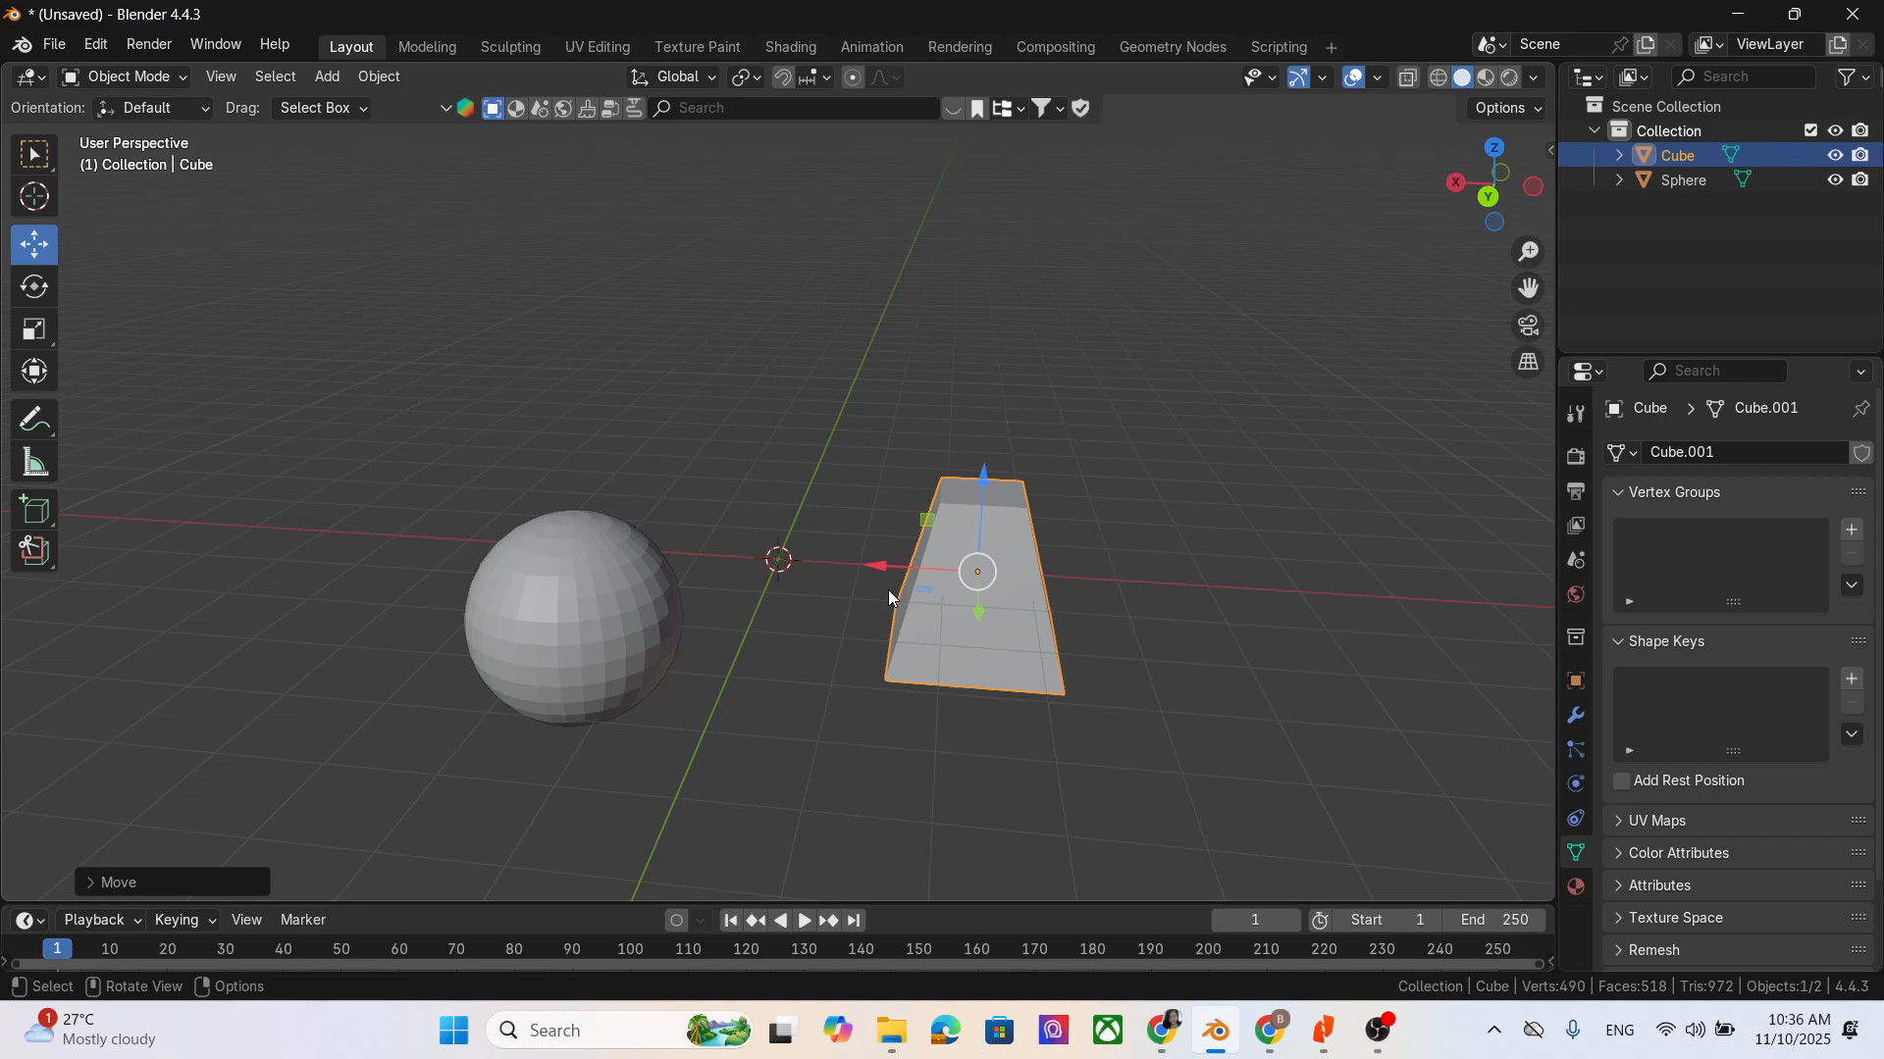
{"action": "left_click", "coordinate": [118, 78]}
{"action": "left_click", "coordinate": [118, 127]}
{"action": "scroll", "coordinate": [1239, 697], "scroll_direction": "down", "scroll_amount": 1}
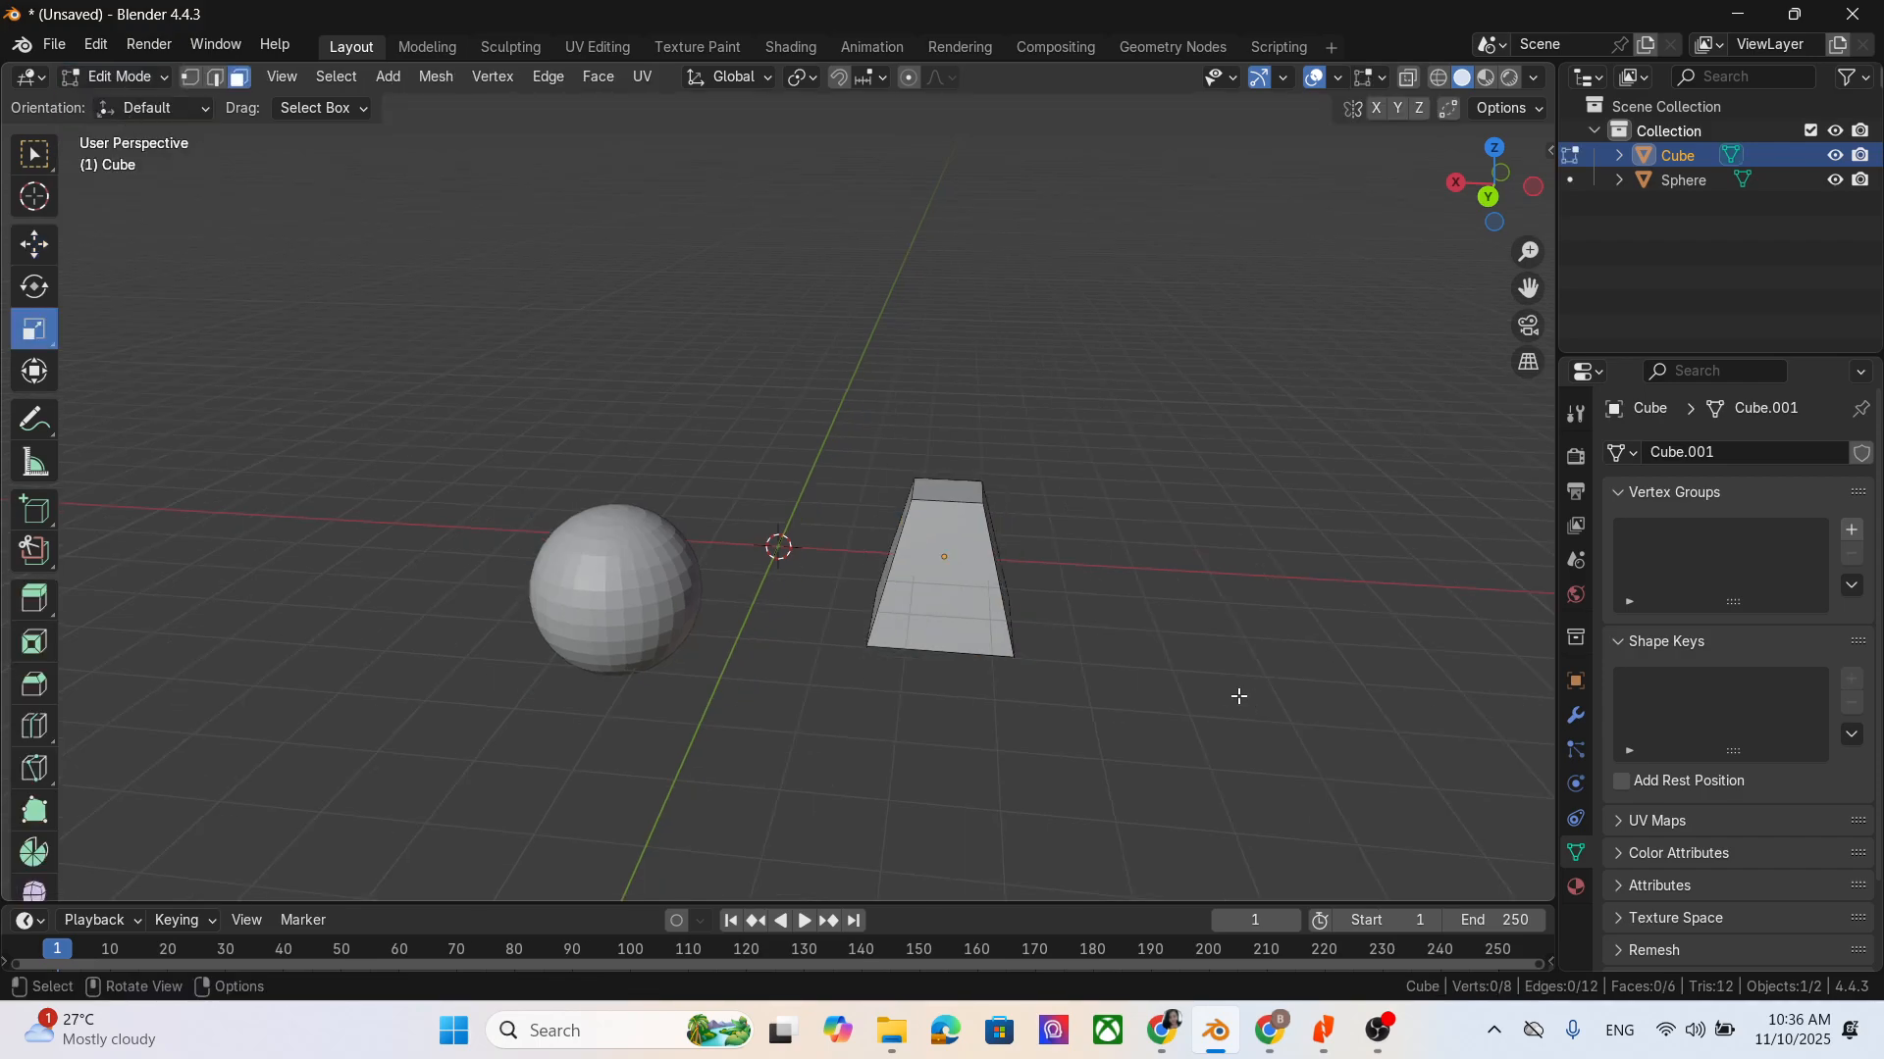
{"action": "middle_click_drag", "start_coordinate": [1239, 697], "coordinate": [1101, 751]}
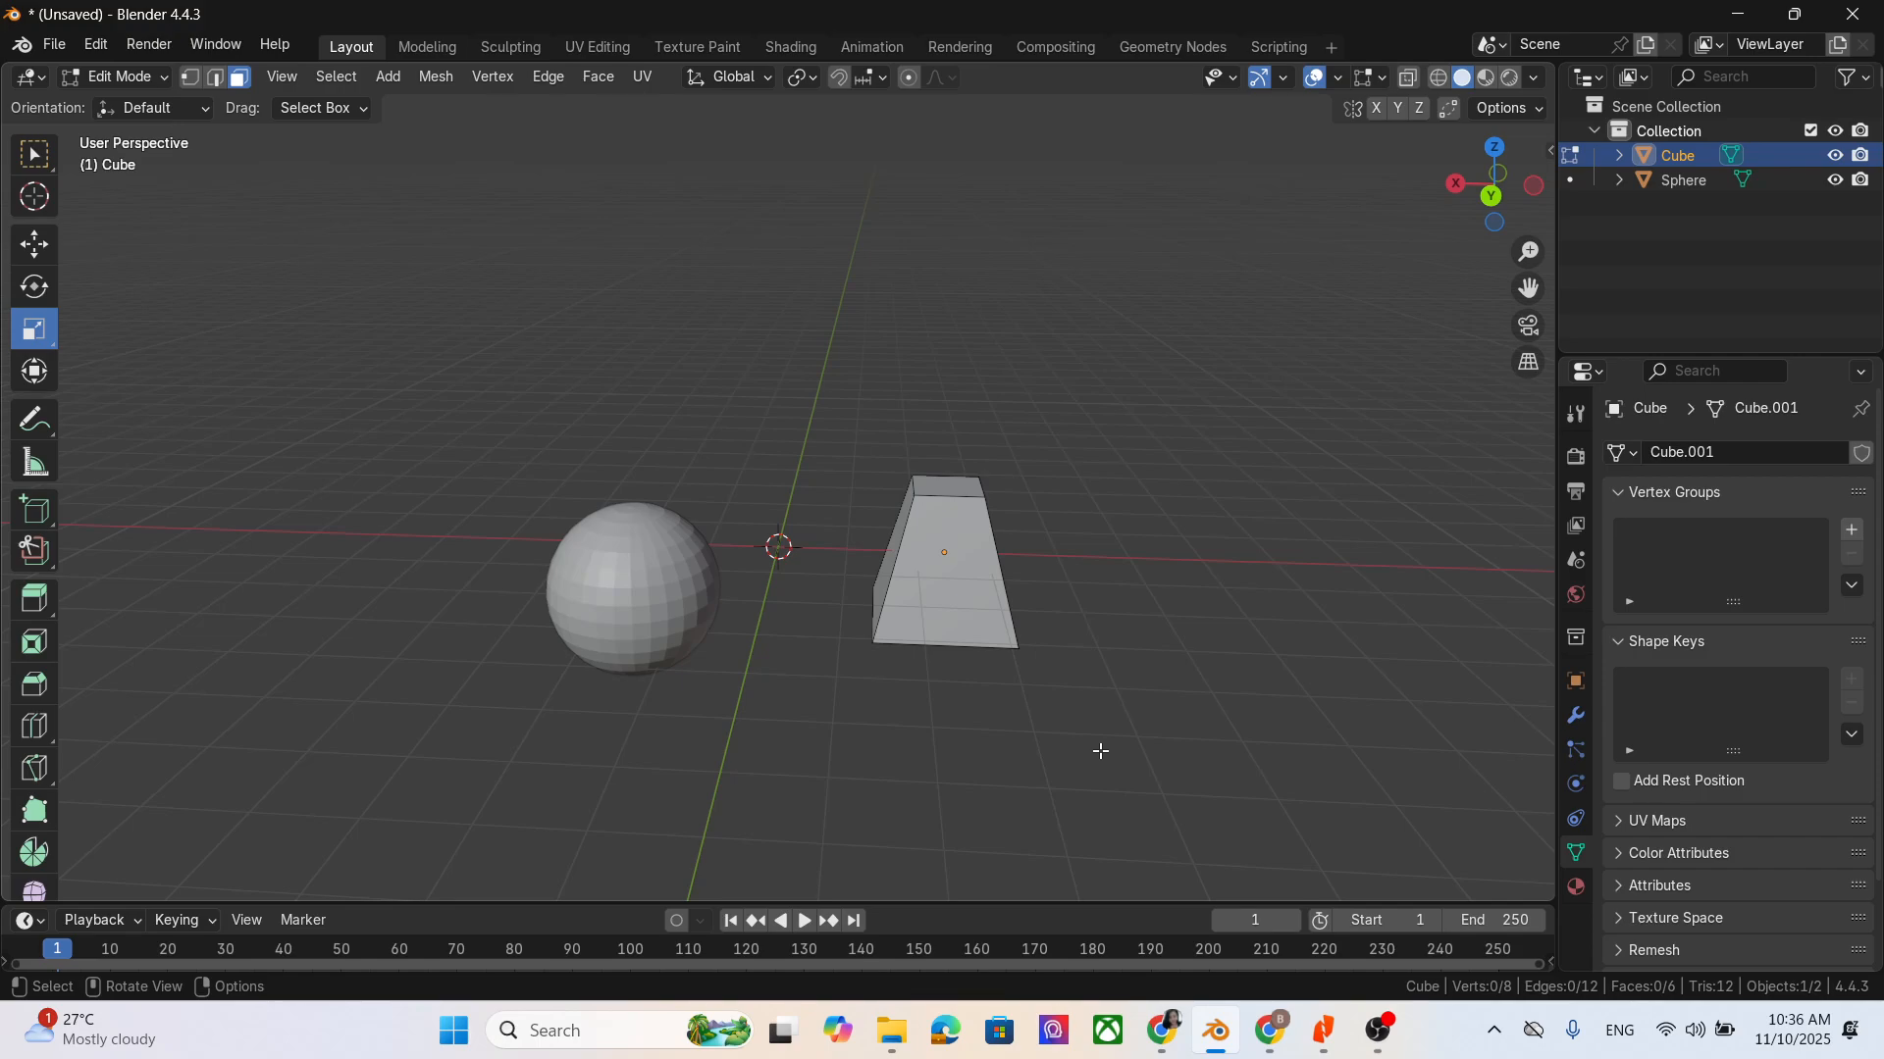
- Activate the Transform tool and try it on the tapered cube's front face
{"action": "left_click", "coordinate": [35, 376]}
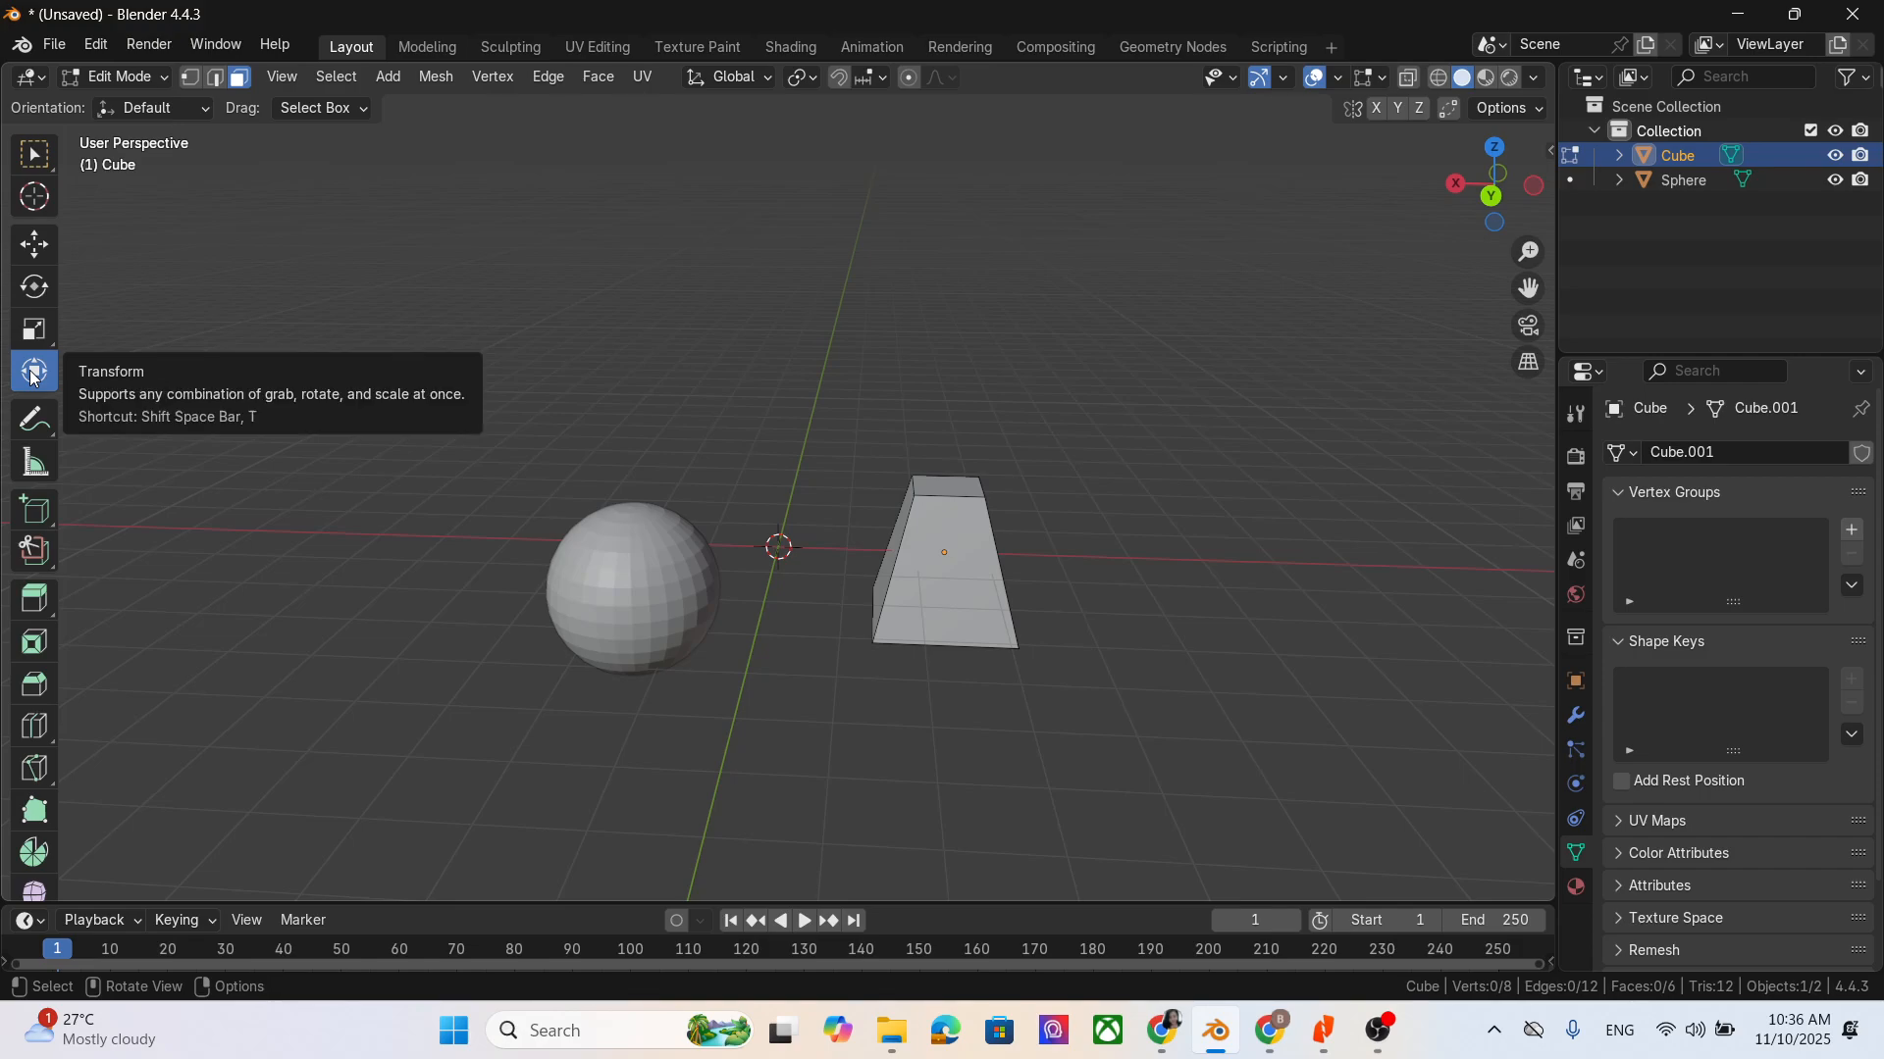
{"action": "scroll", "coordinate": [999, 626], "scroll_direction": "up", "scroll_amount": 1}
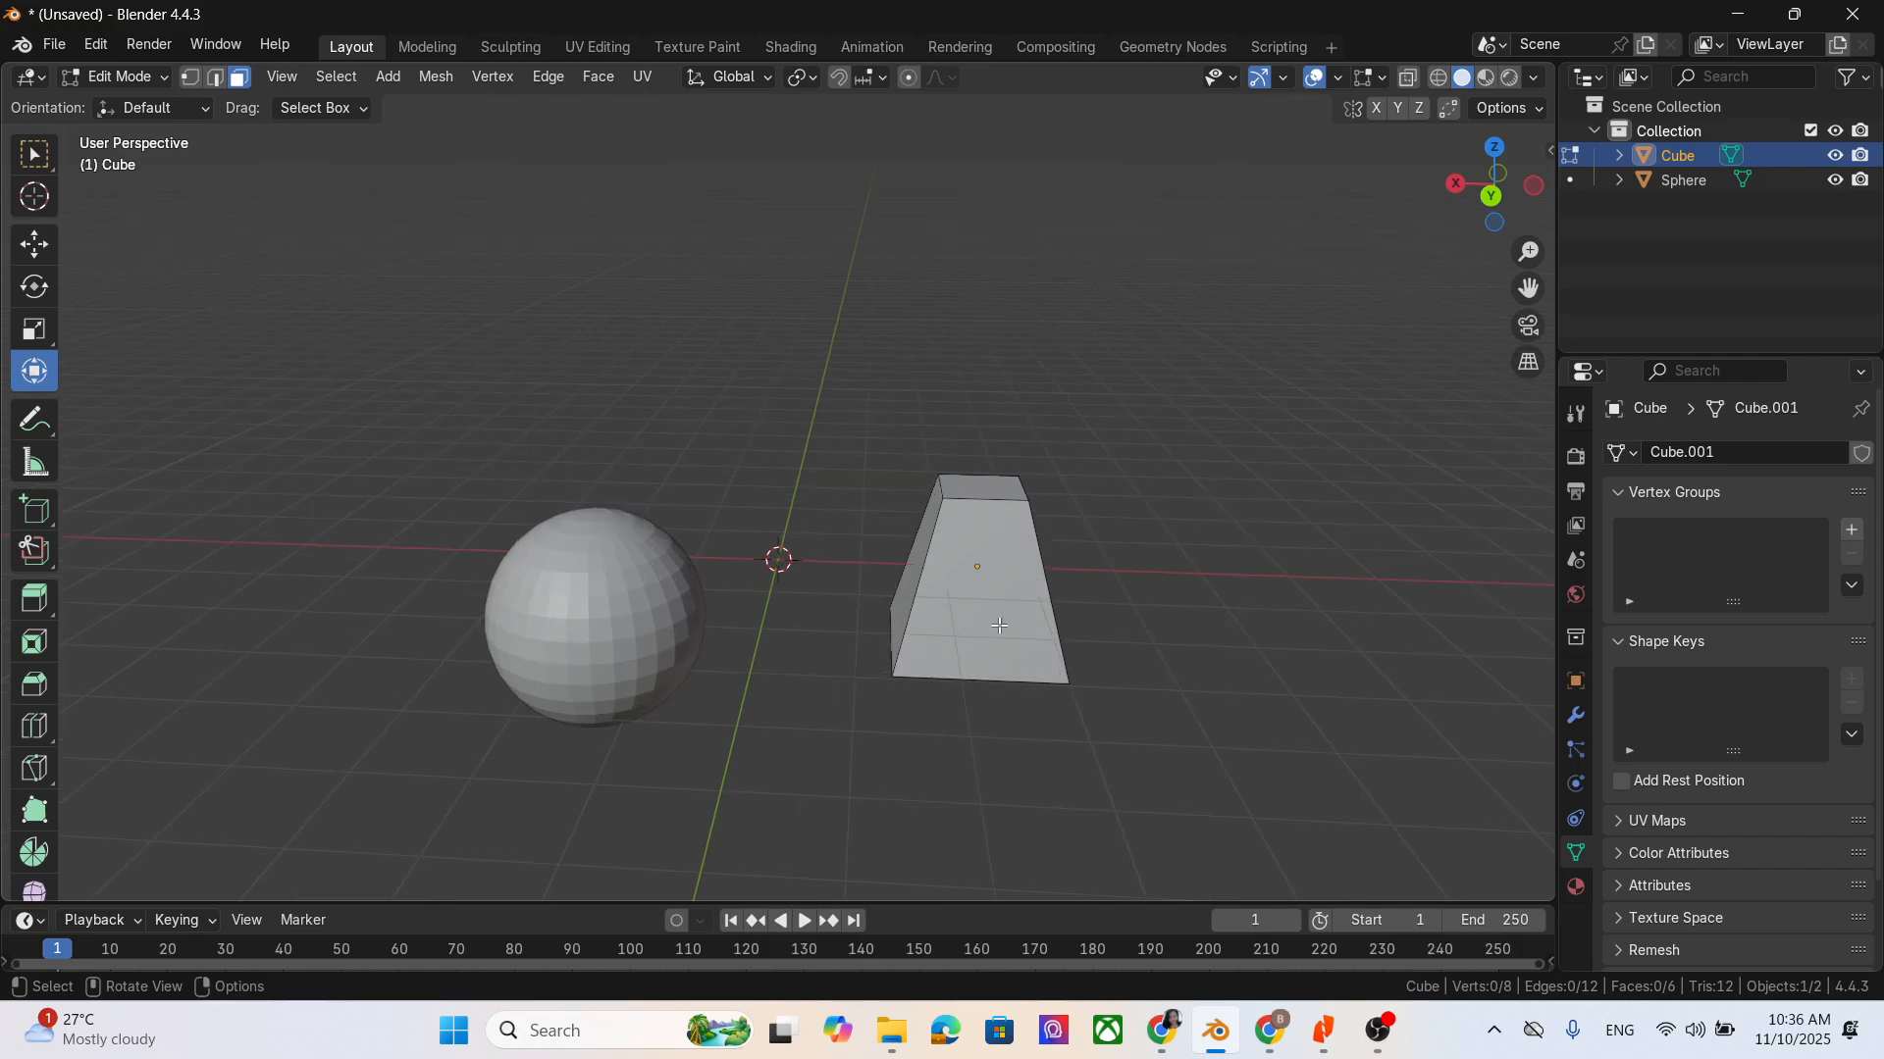
{"action": "scroll", "coordinate": [999, 626], "scroll_direction": "down", "scroll_amount": 1}
{"action": "middle_click_drag", "start_coordinate": [1090, 583], "coordinate": [1094, 610]}
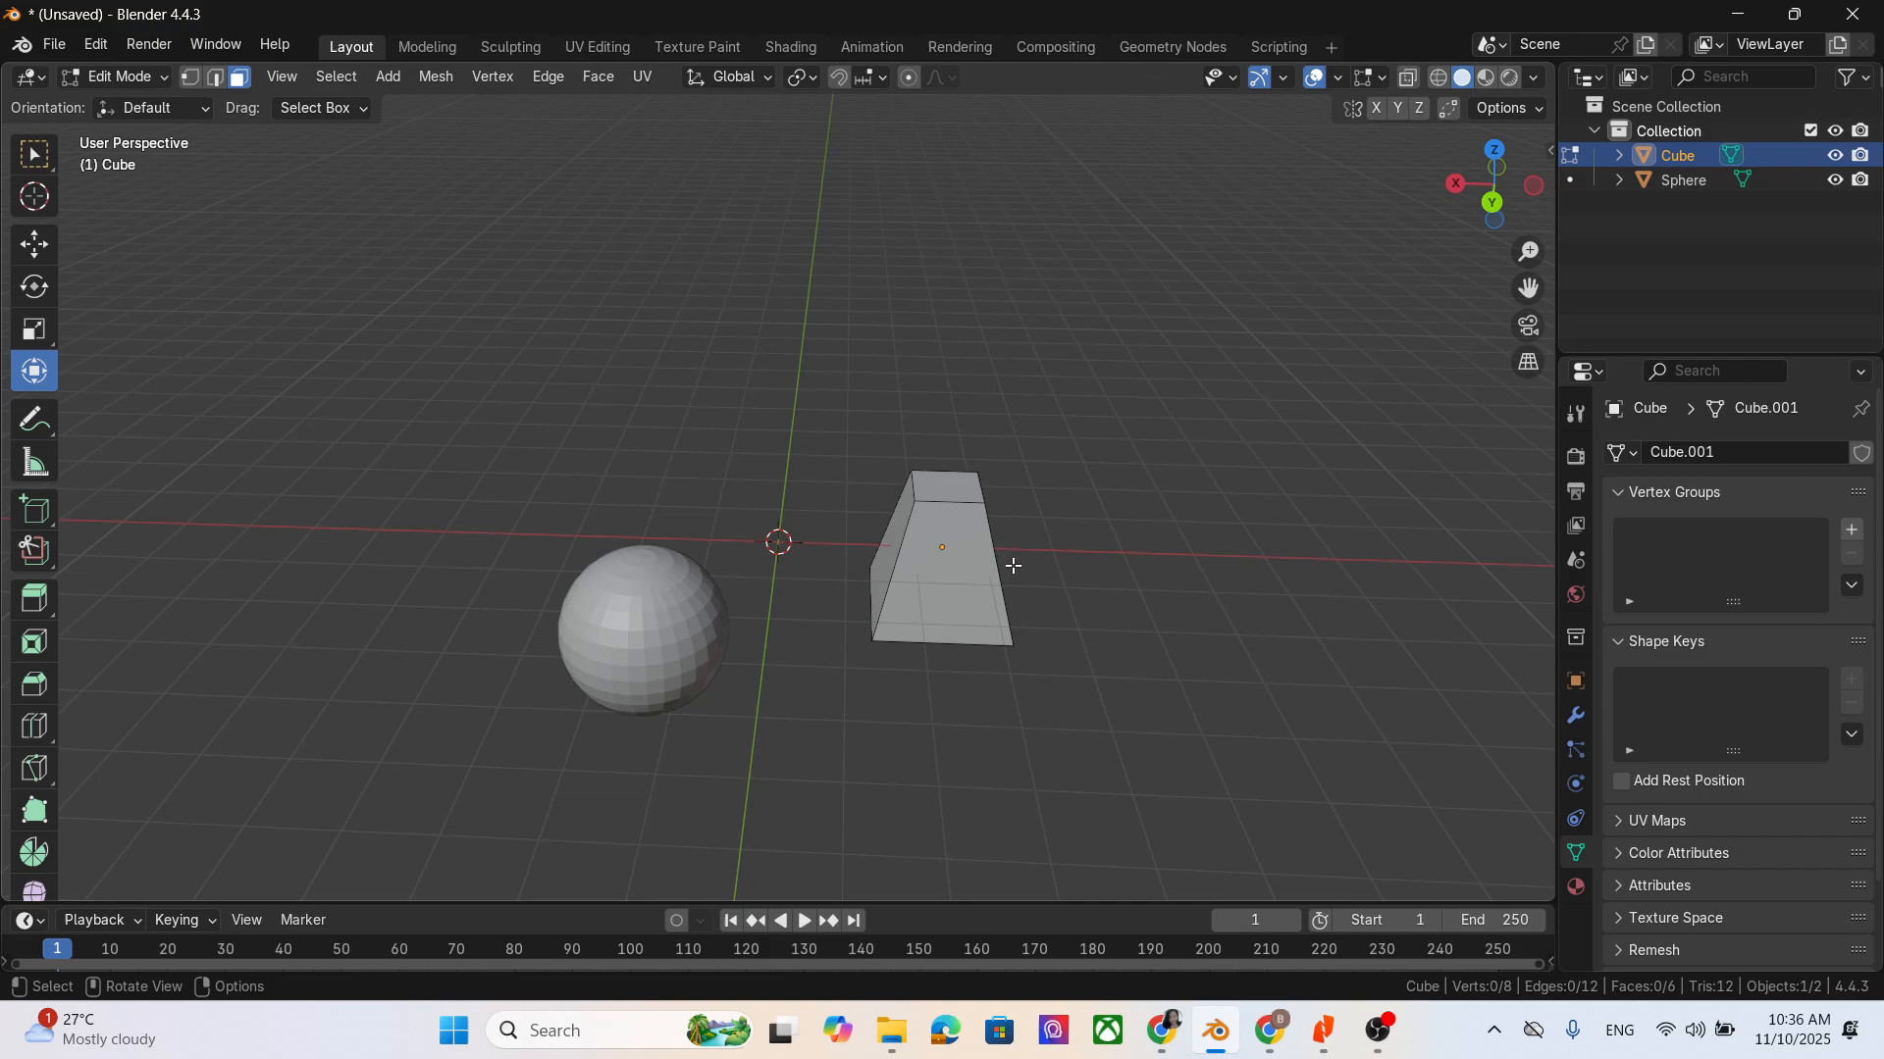
{"action": "left_click", "coordinate": [958, 527]}
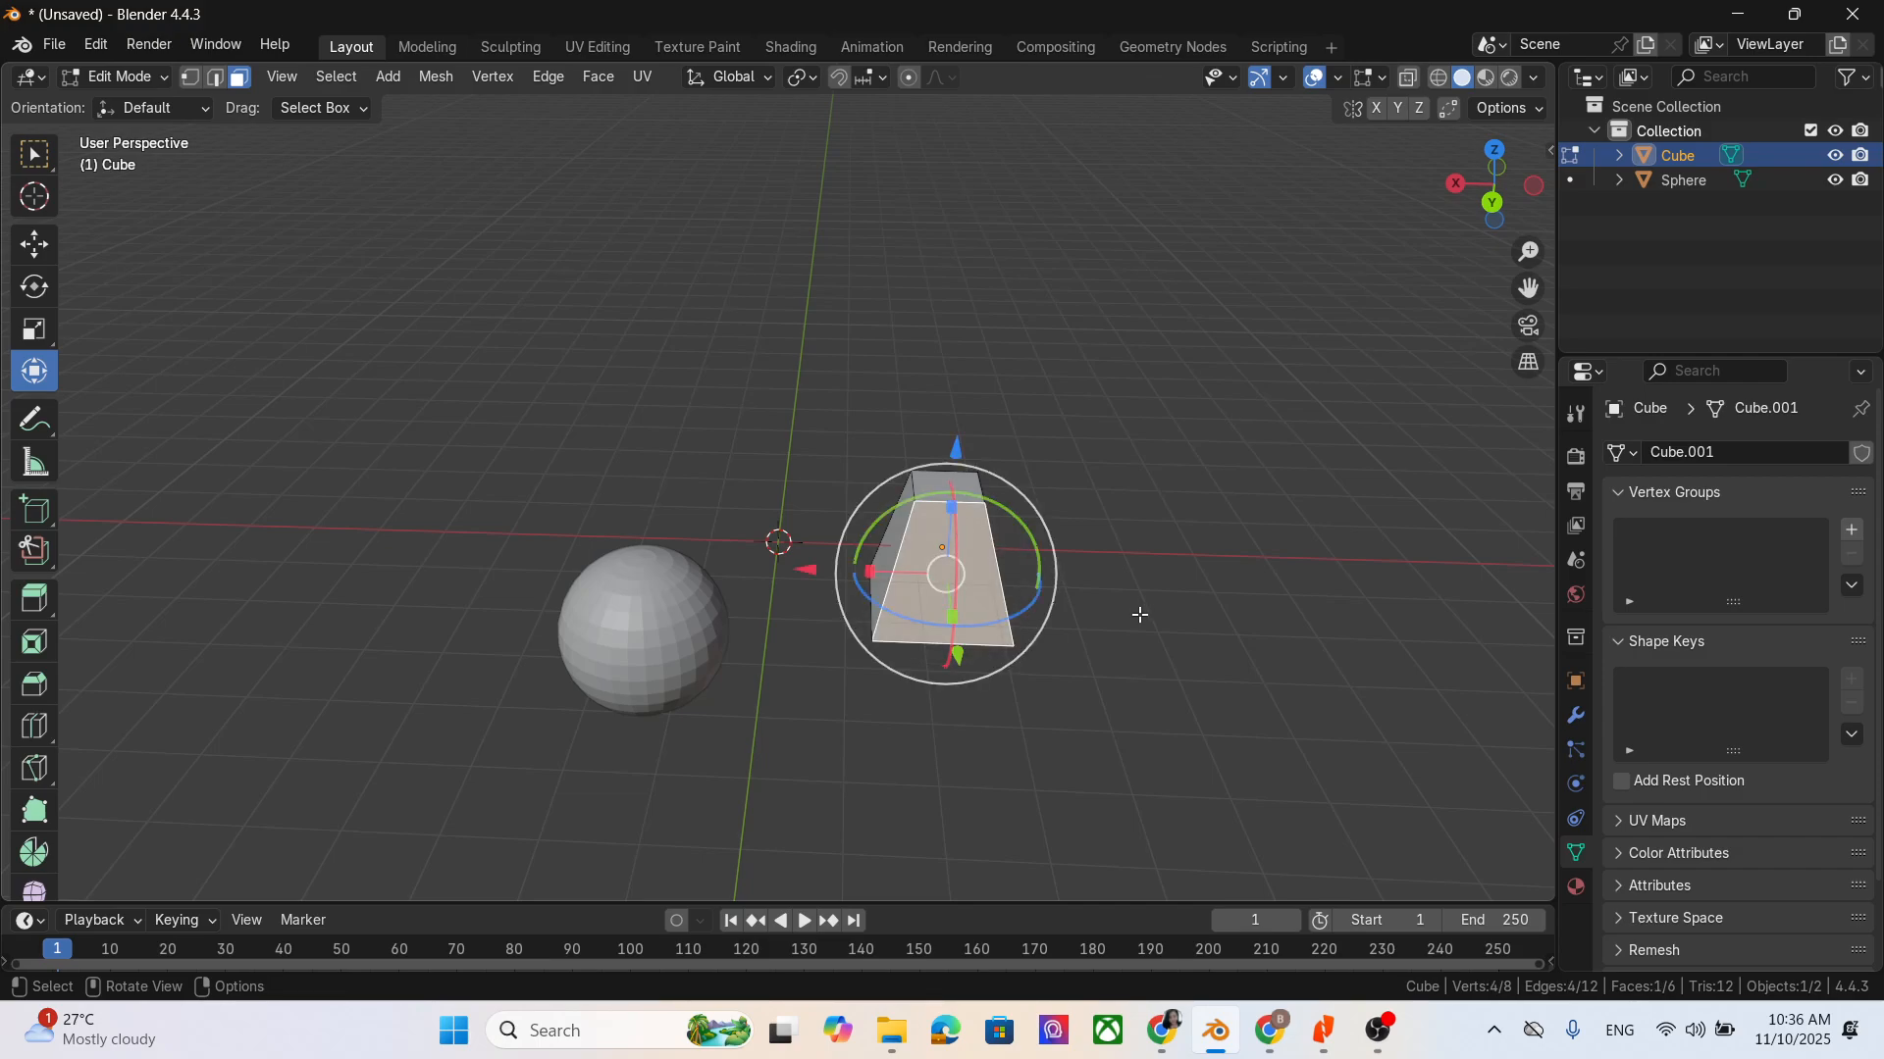
{"action": "middle_click_drag", "start_coordinate": [1089, 757], "coordinate": [989, 824]}
{"action": "middle_click_drag", "start_coordinate": [913, 528], "coordinate": [1114, 526]}
{"action": "left_click", "coordinate": [1122, 513]}
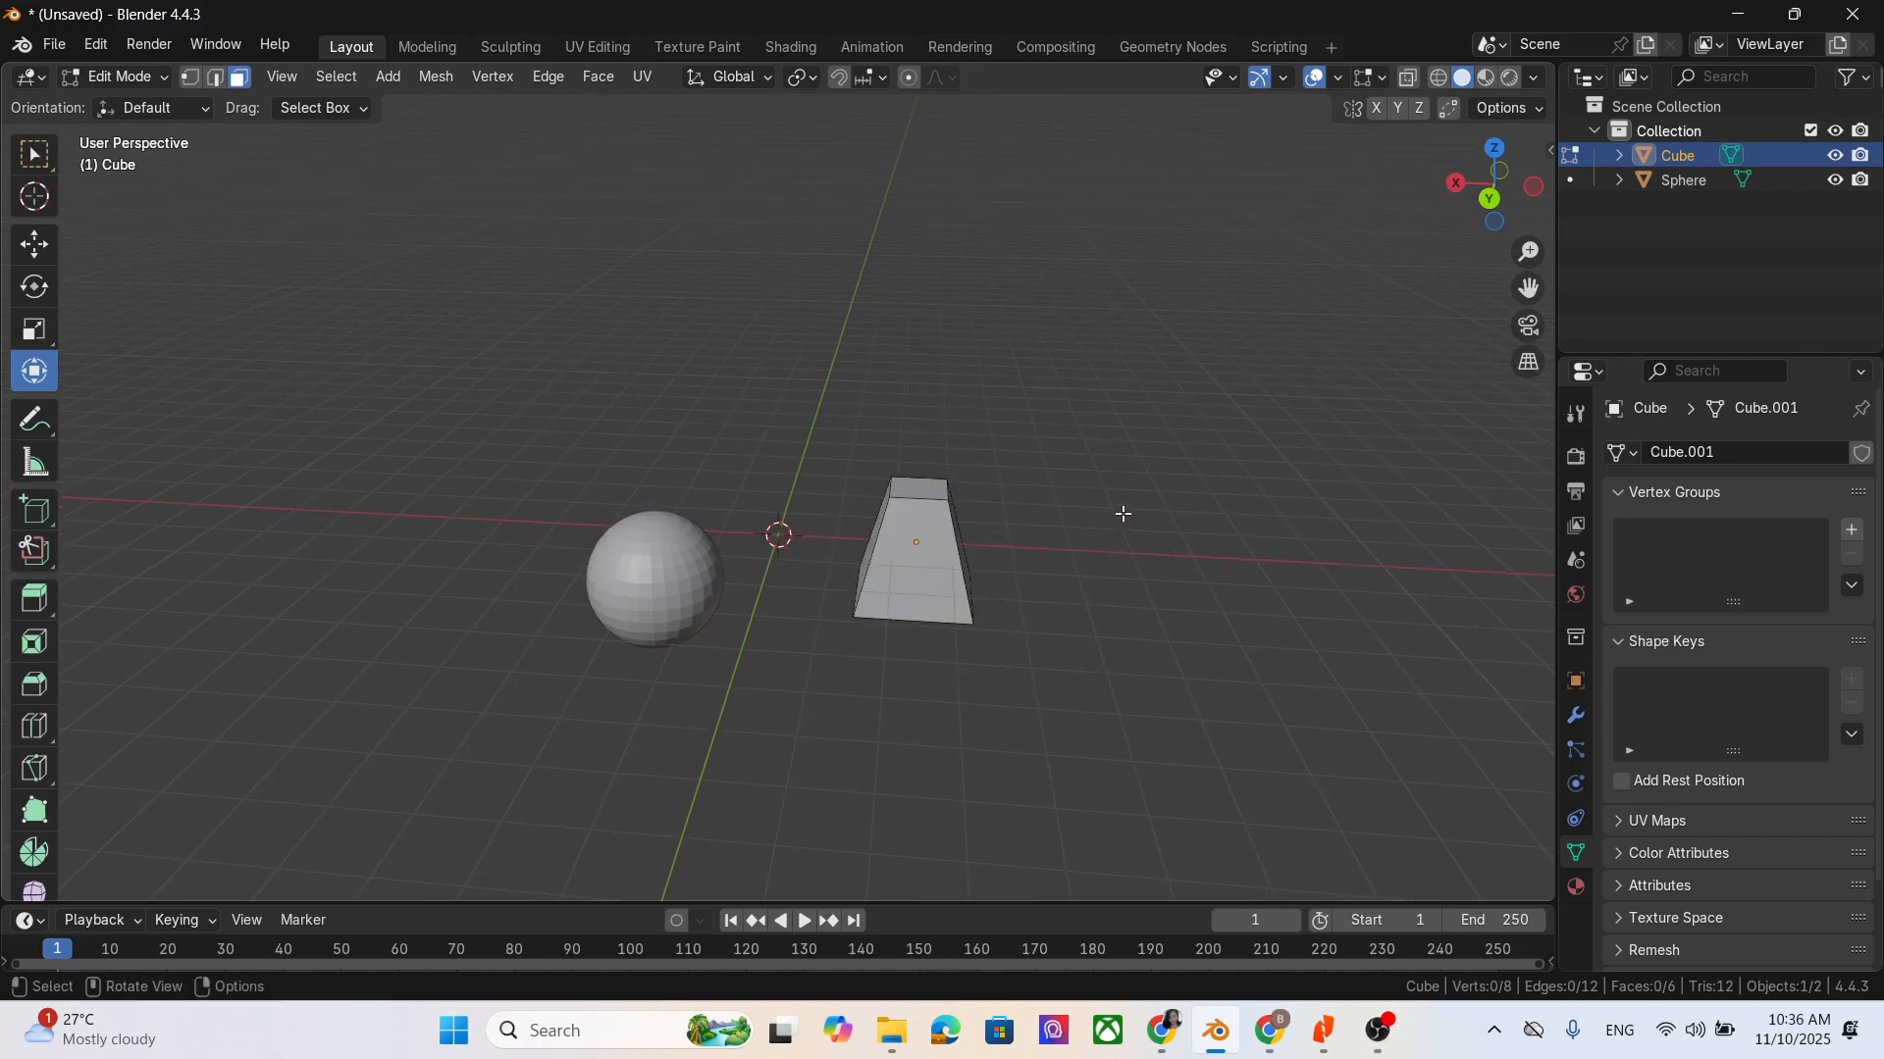
- Select the tapered cube's top face with the Scale tool and try scaling it along the X, Y and Z axes
{"action": "left_click", "coordinate": [33, 329]}
{"action": "left_click", "coordinate": [923, 498]}
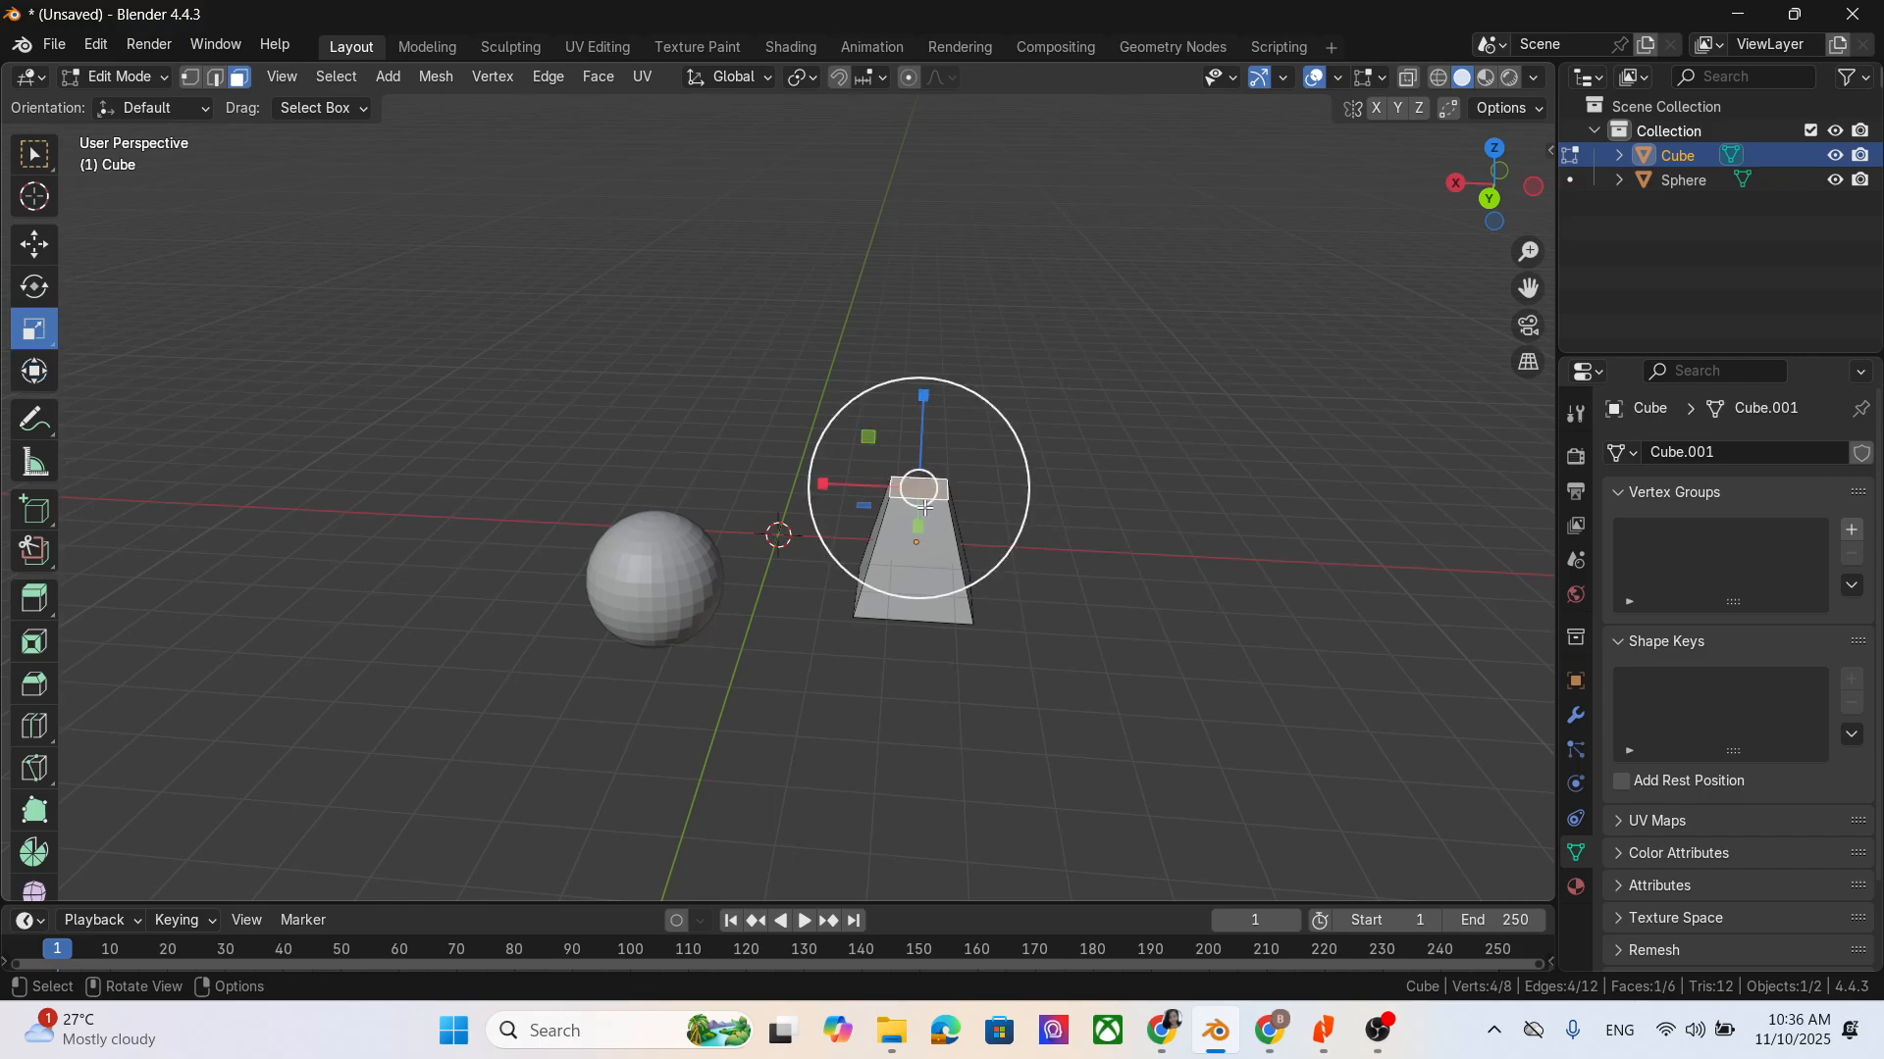
{"action": "left_click_drag", "start_coordinate": [901, 505], "coordinate": [820, 568]}
{"action": "key", "text": "x"}
{"action": "key", "text": "y"}
{"action": "key", "text": "z"}
- Try rotating the top face around the global X, Y and Z axes and undo the rotation
{"action": "key", "text": "r"}
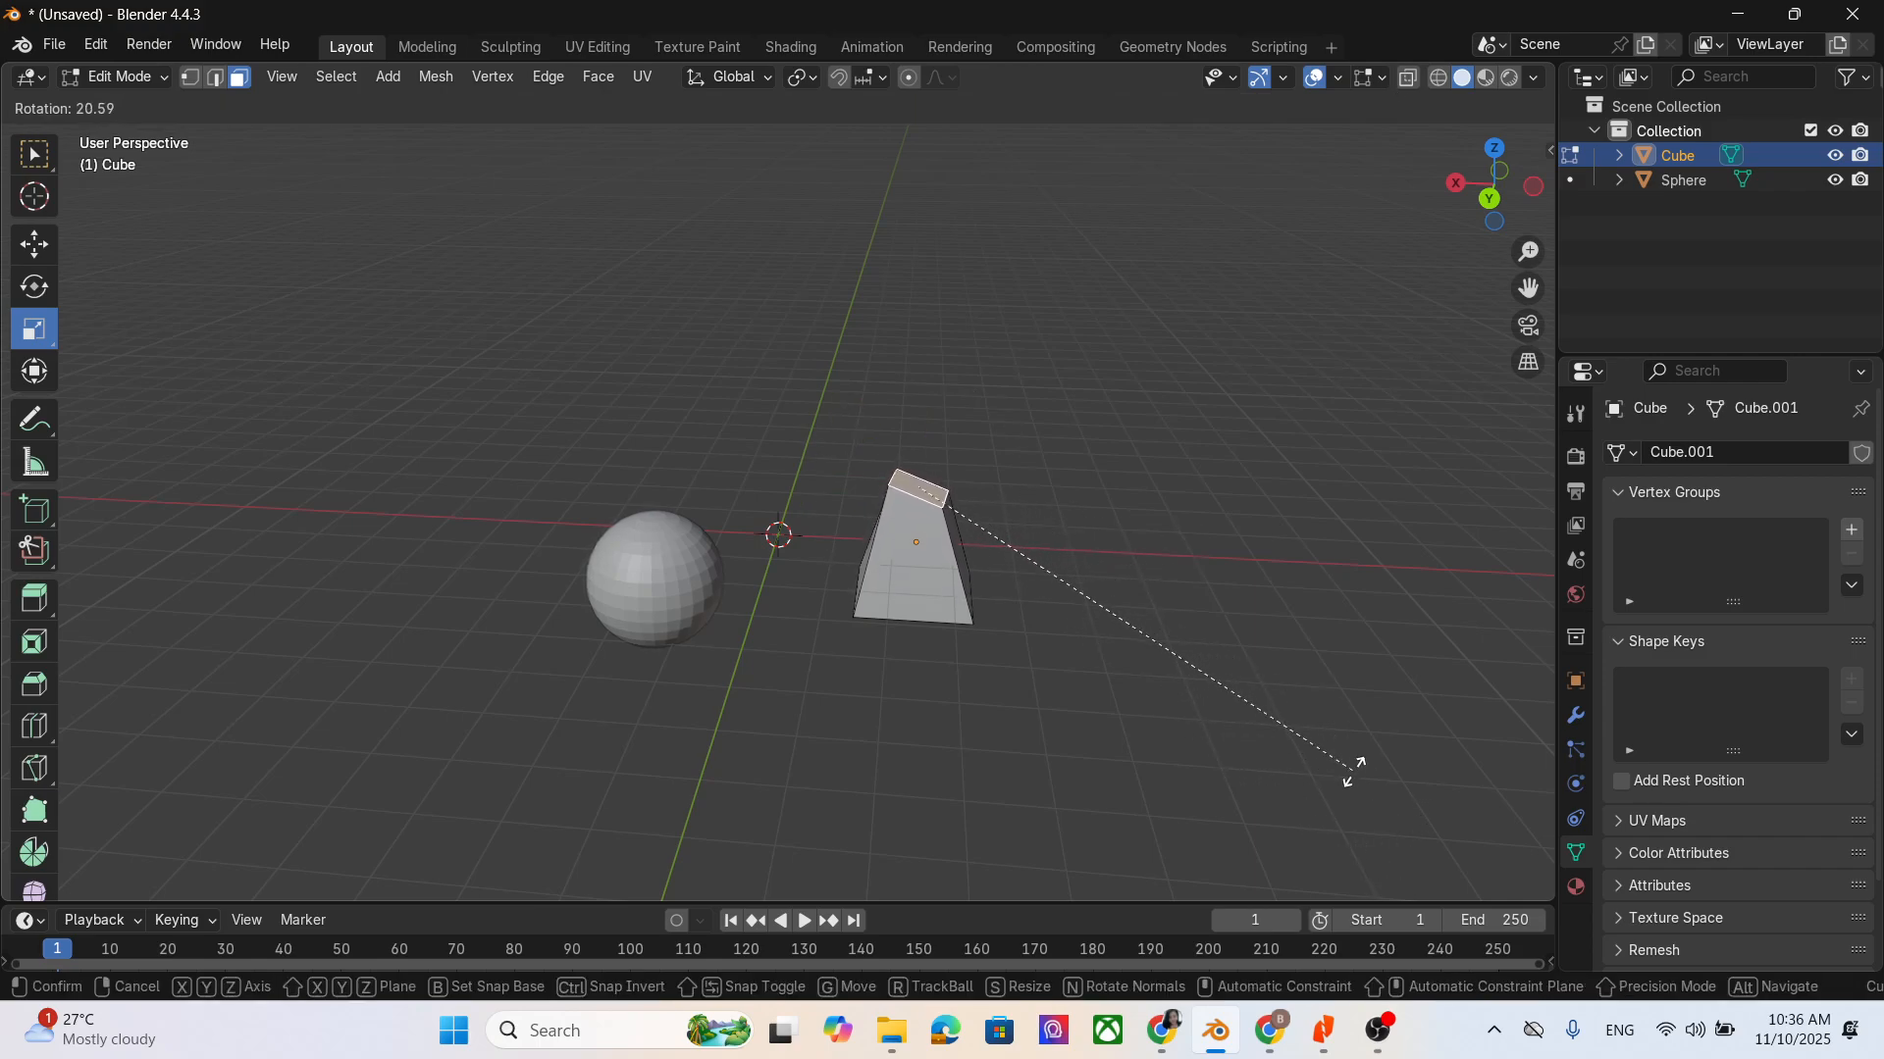
{"action": "key", "text": "x"}
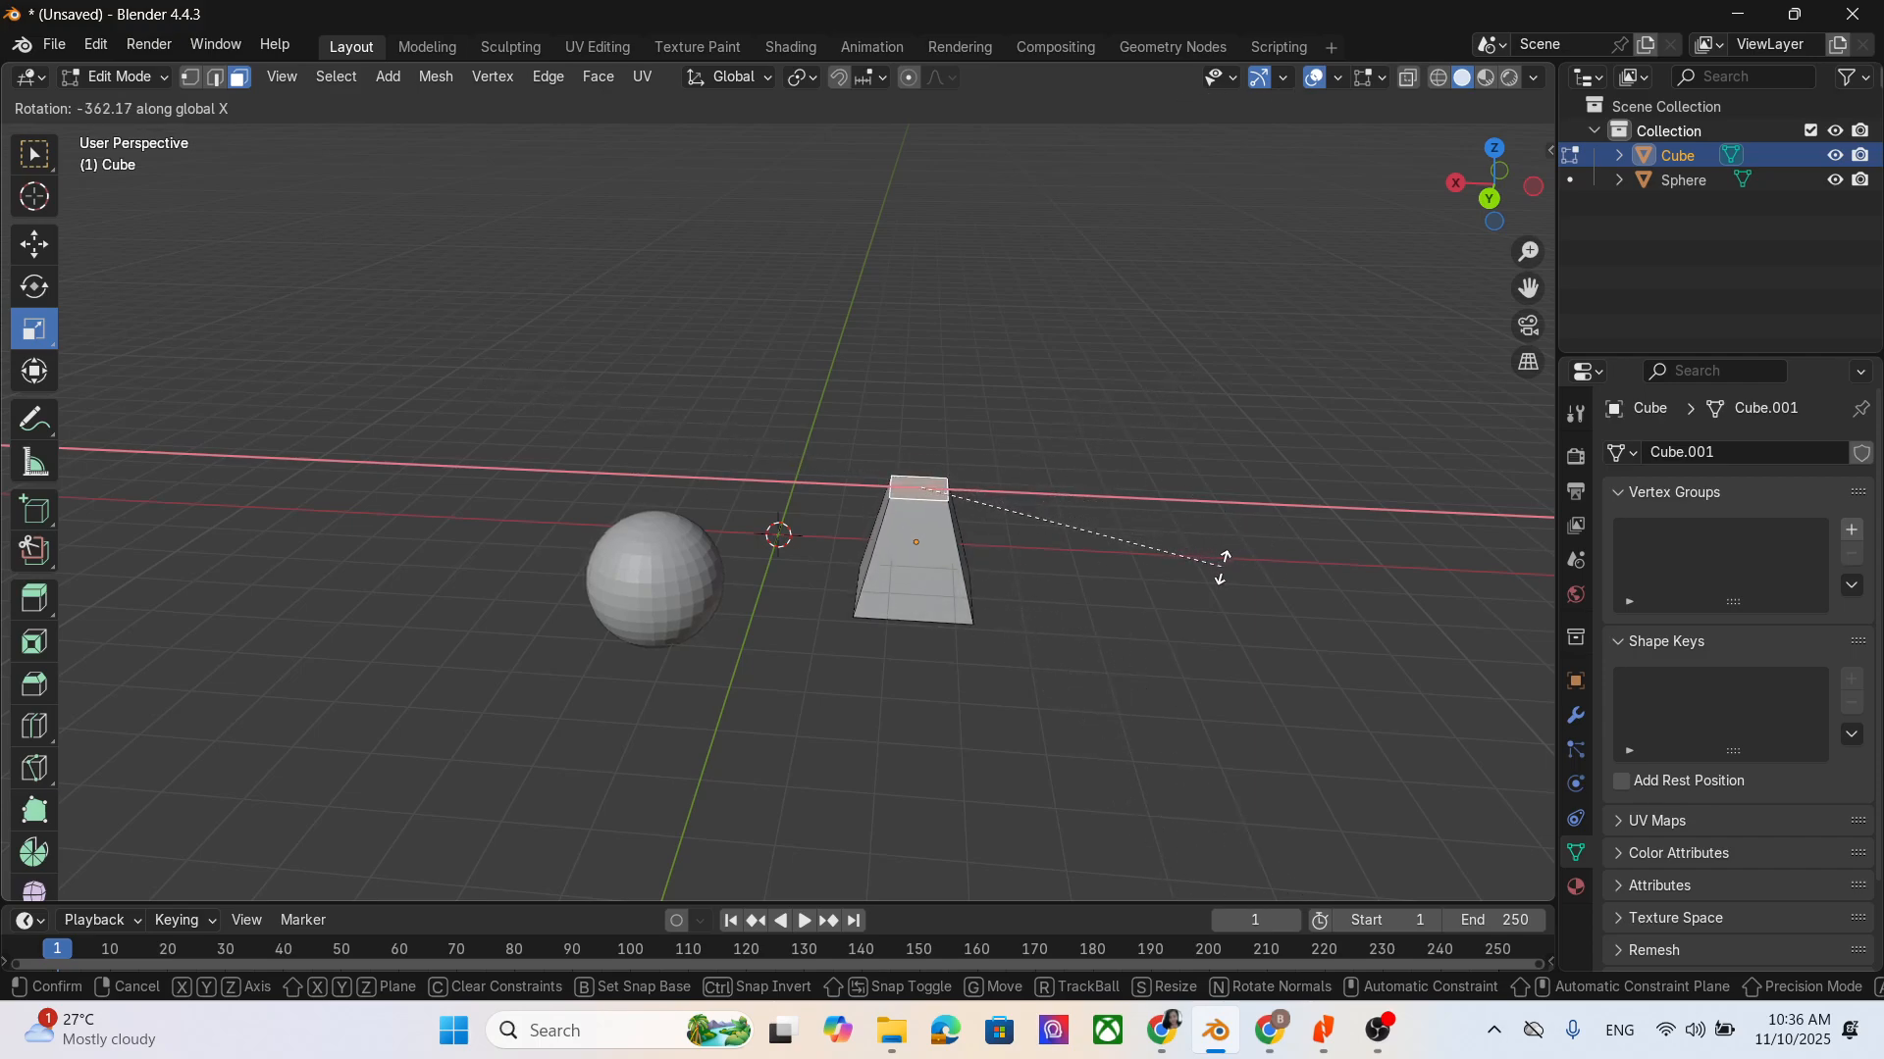
{"action": "key", "text": "y"}
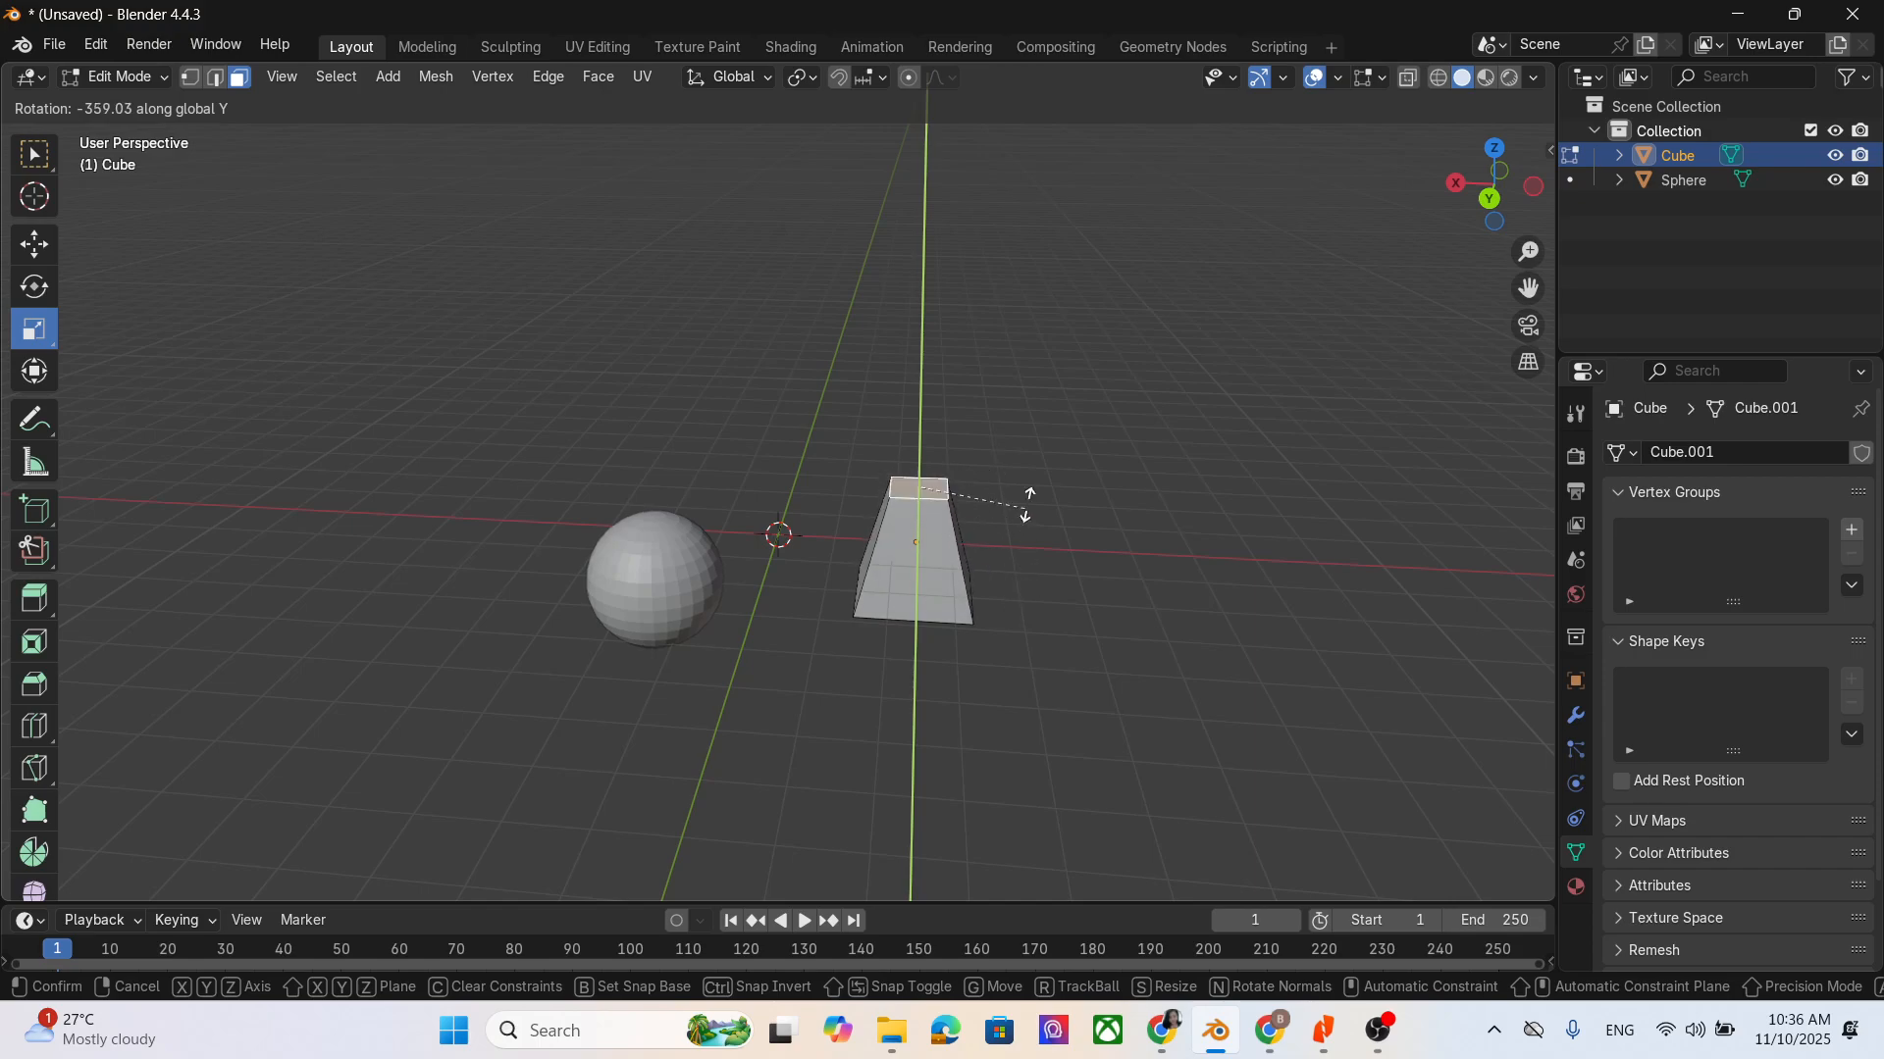
{"action": "key", "text": "z"}
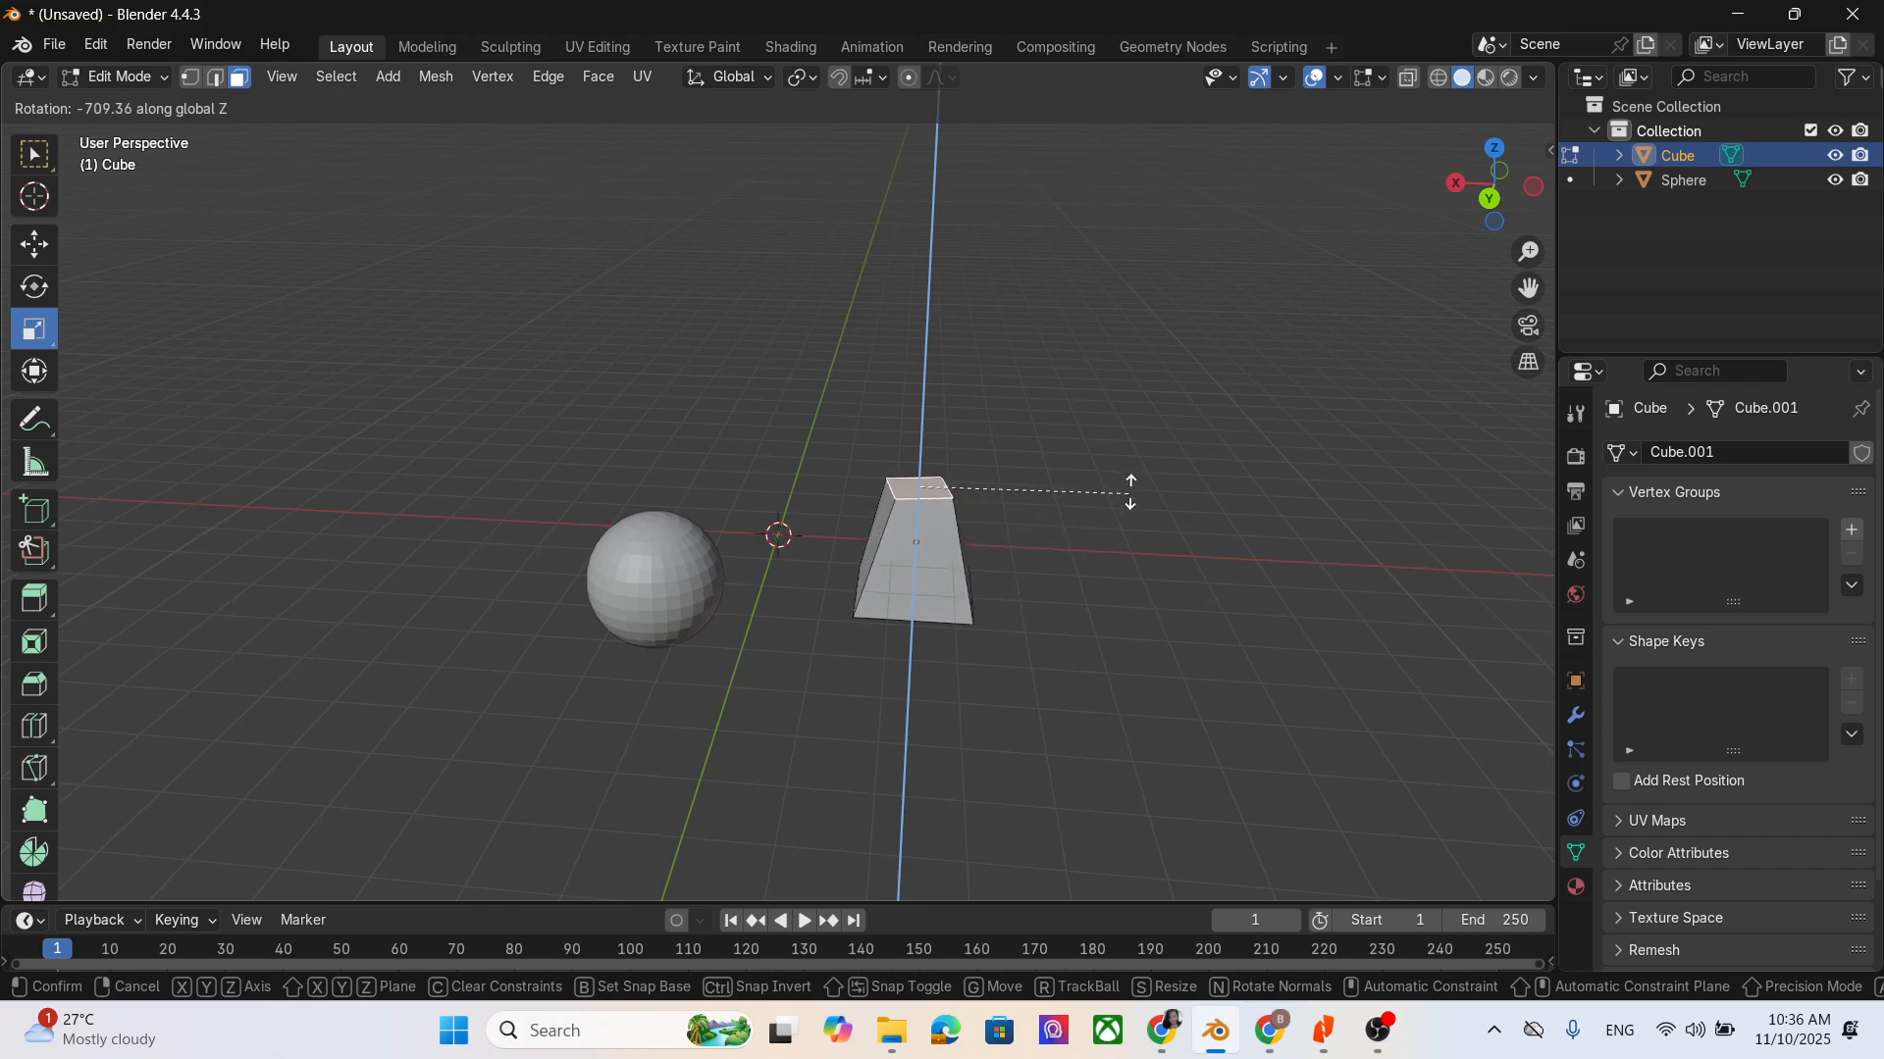
{"action": "left_click", "coordinate": [1043, 324]}
{"action": "left_click", "coordinate": [1131, 562]}
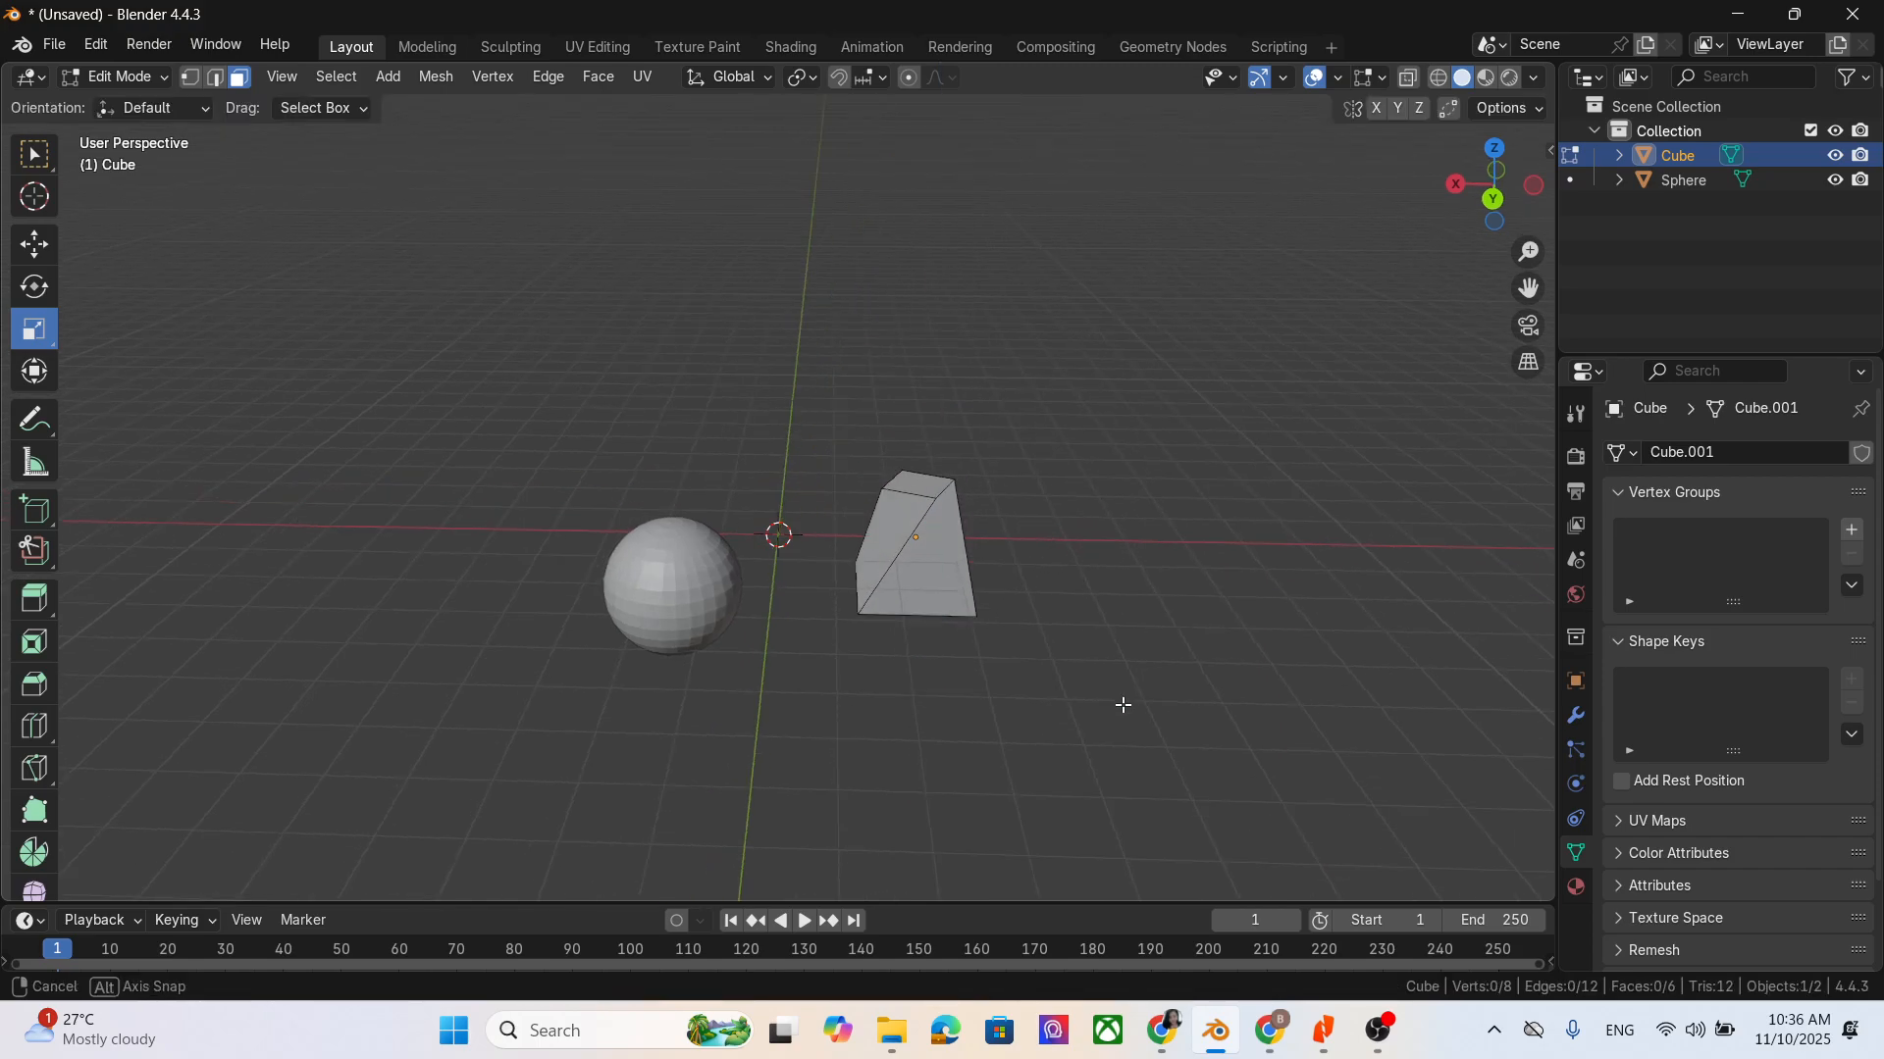
{"action": "middle_click_drag", "start_coordinate": [1124, 706], "coordinate": [775, 662]}
{"action": "key", "text": "ctrl+z"}
{"action": "key", "text": "ctrl+z"}
{"action": "left_click", "coordinate": [1223, 644]}
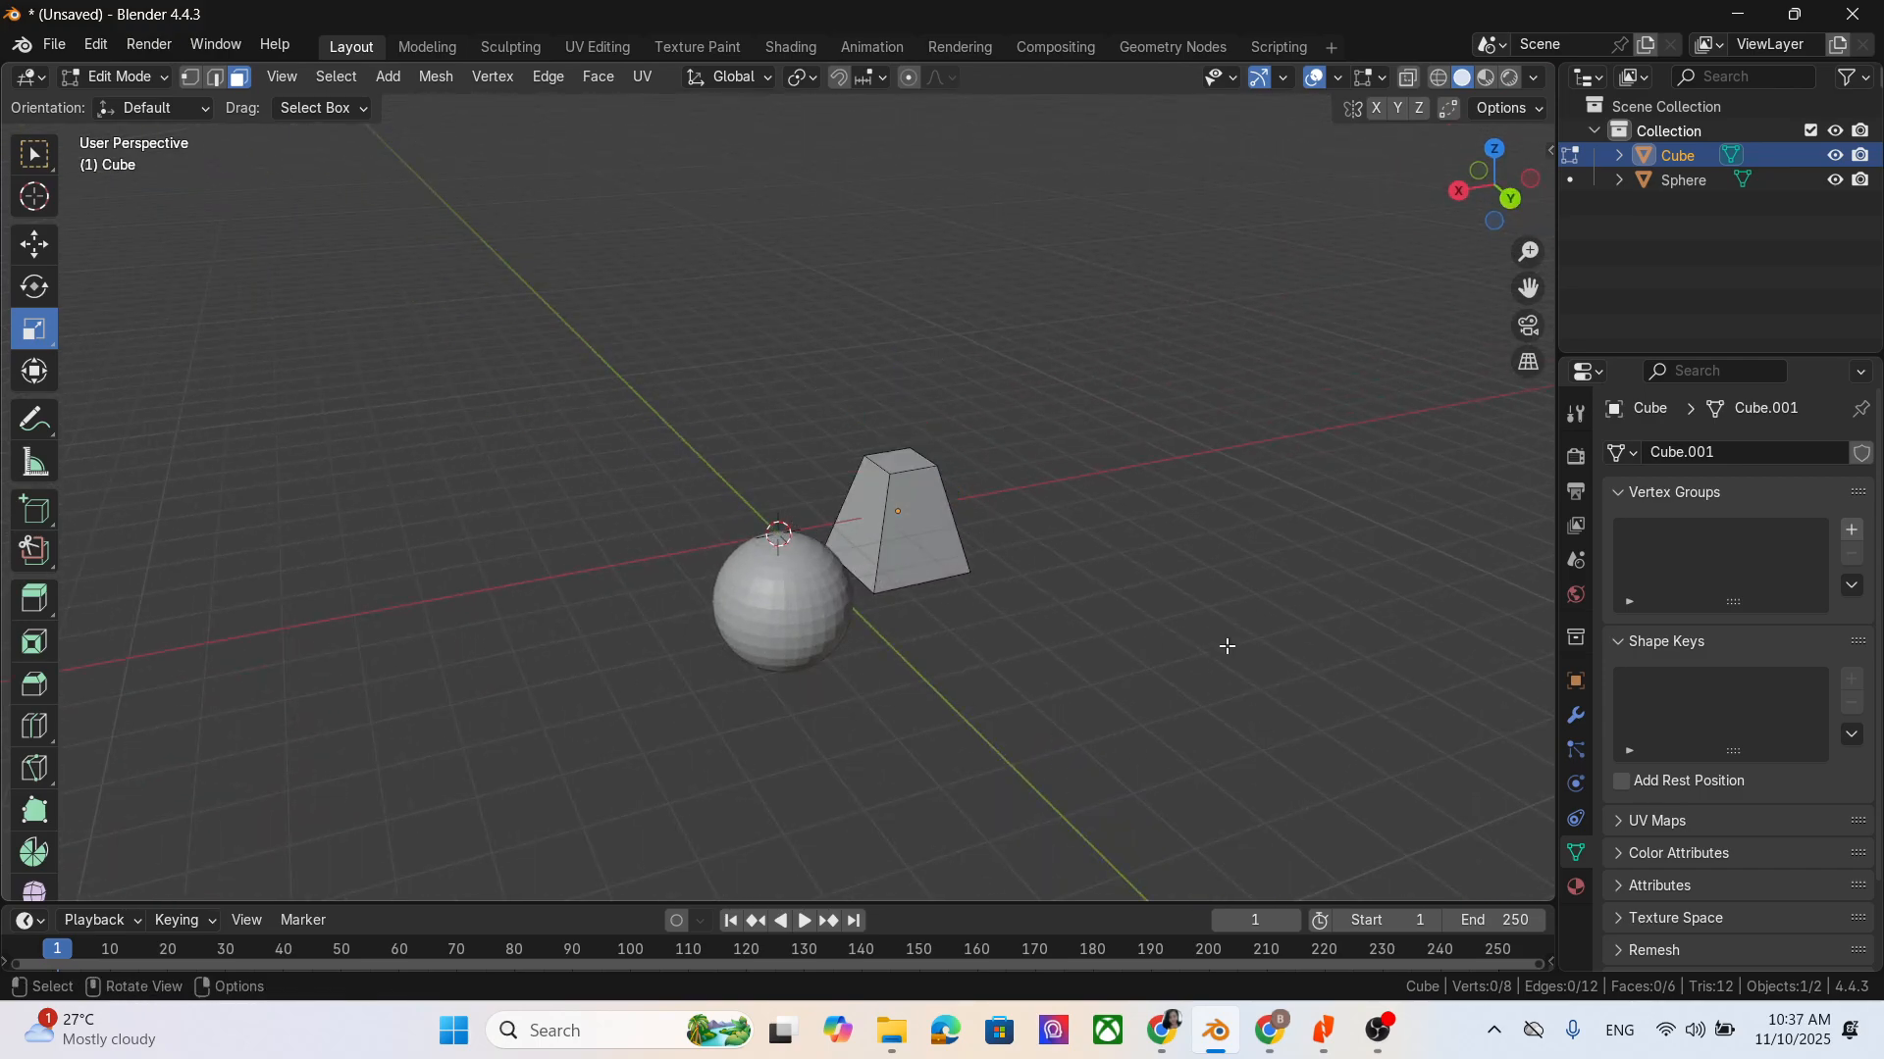
{"action": "middle_click_drag", "start_coordinate": [1223, 644], "coordinate": [1164, 633]}
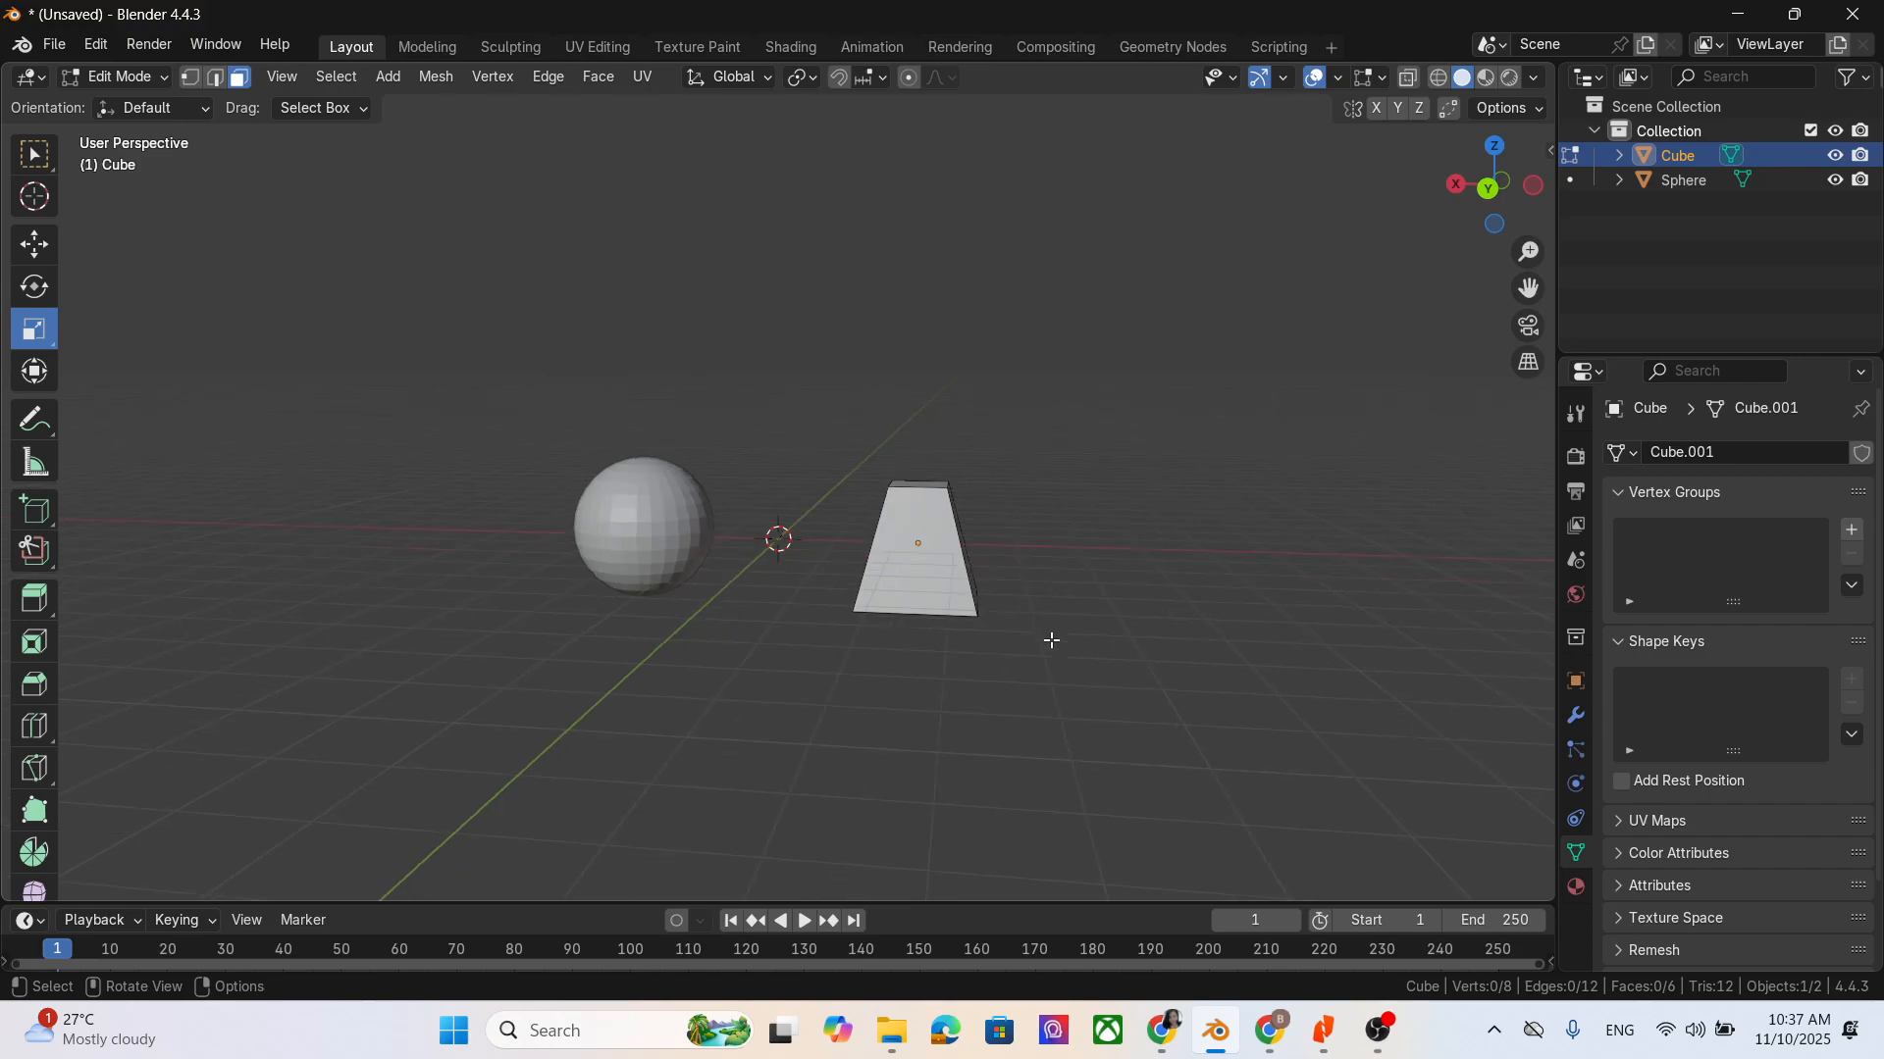
{"action": "middle_click_drag", "start_coordinate": [1052, 640], "coordinate": [1080, 673]}
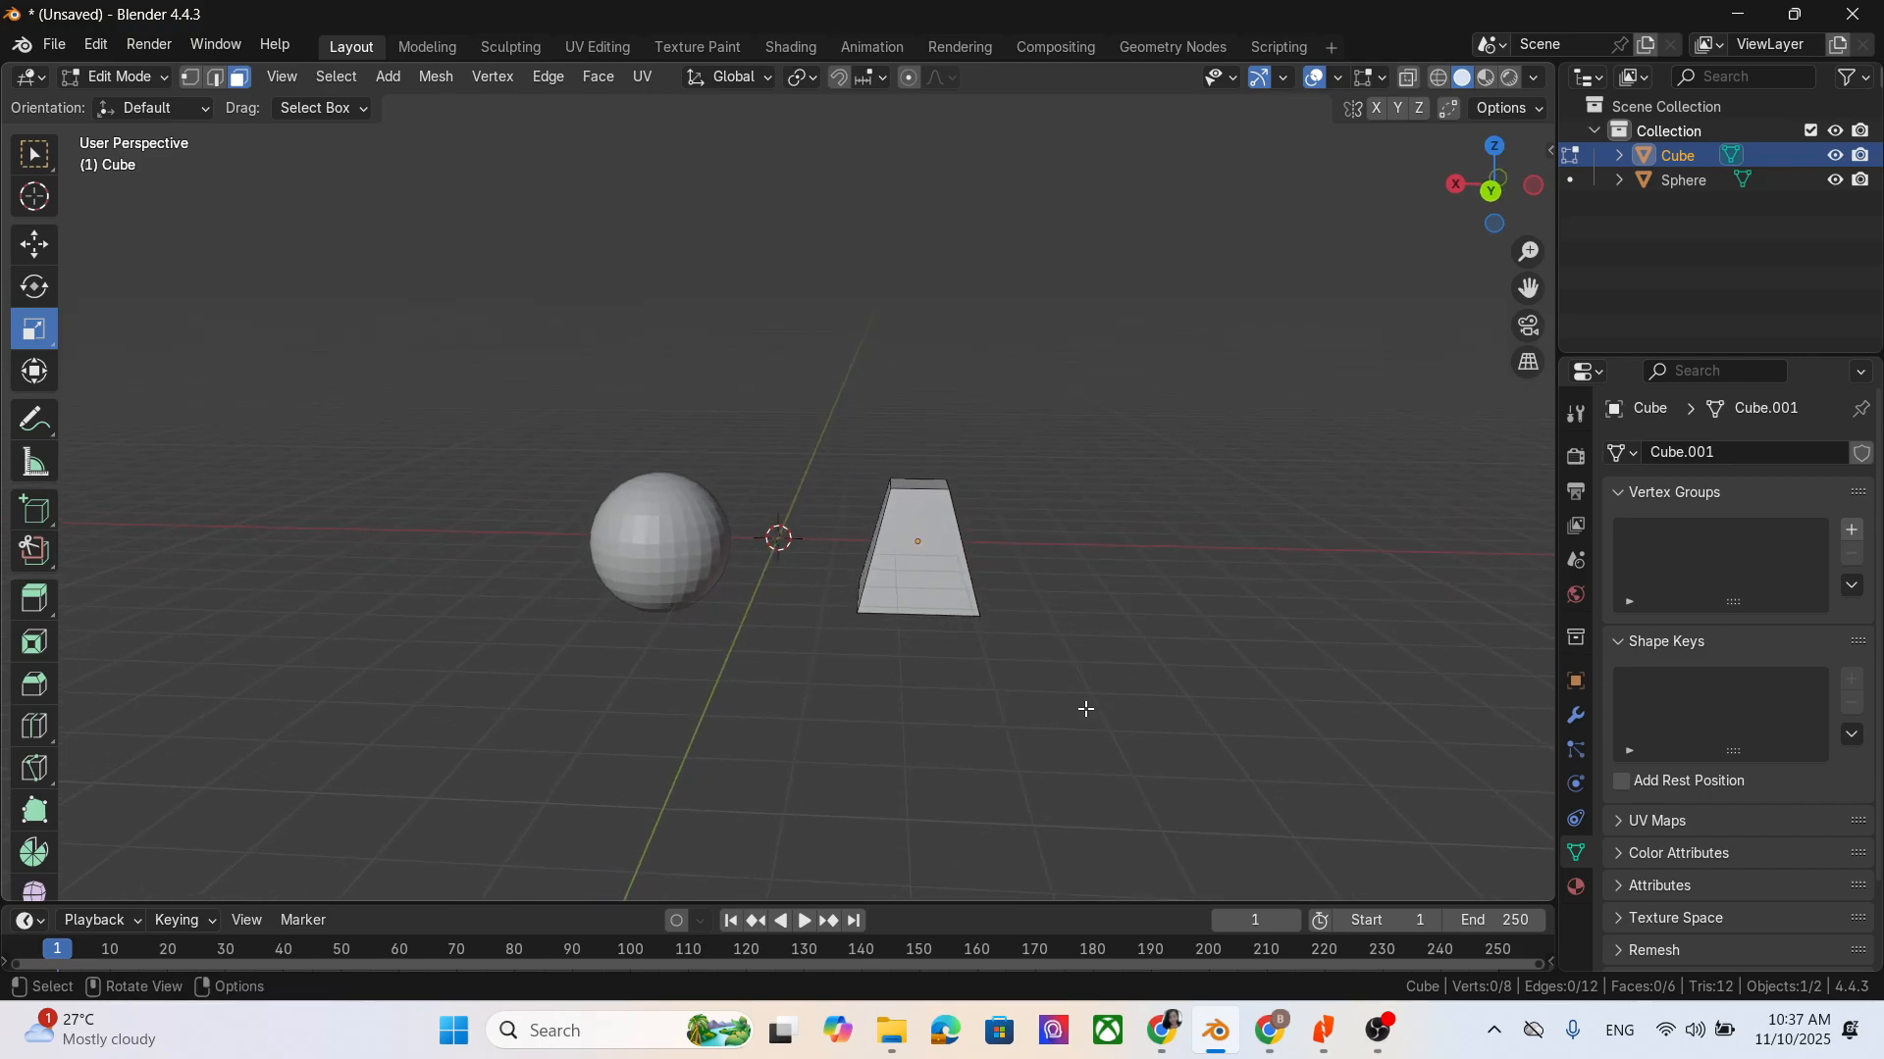
{"action": "key", "text": "F3"}
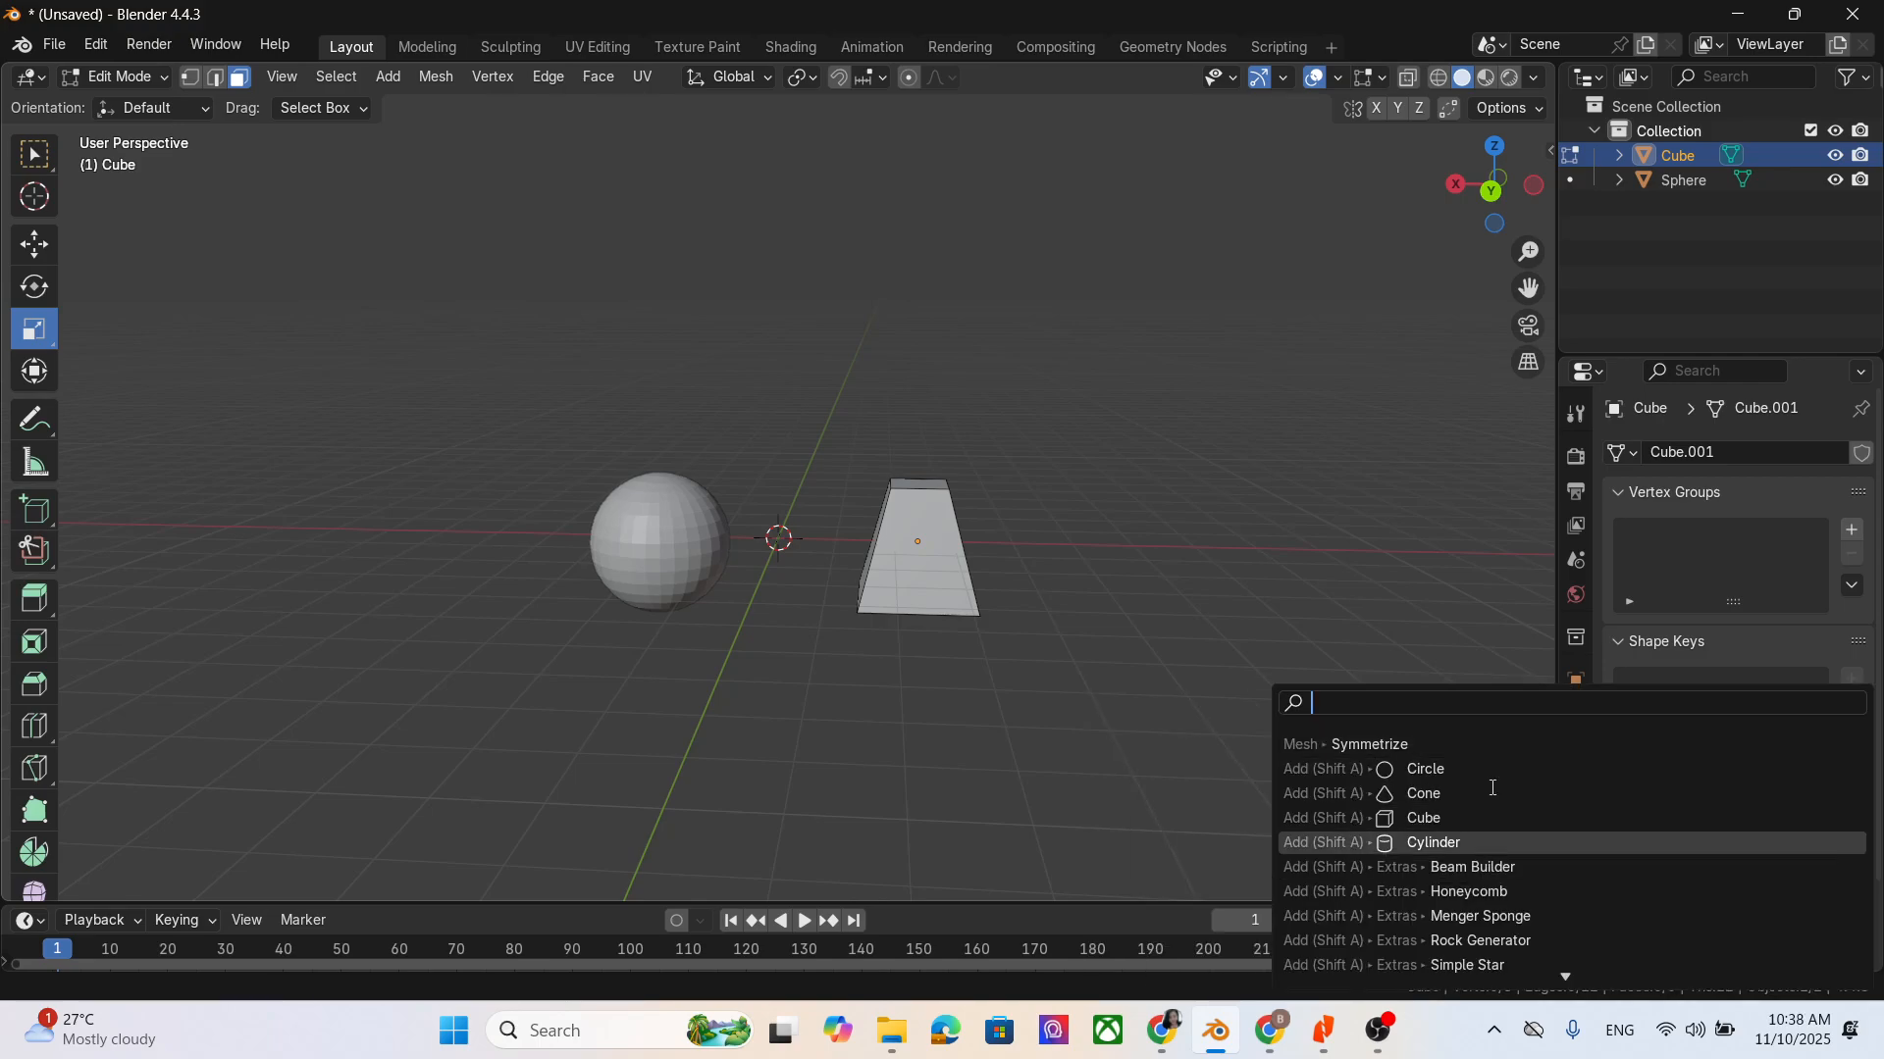
{"action": "left_click", "coordinate": [1254, 568]}
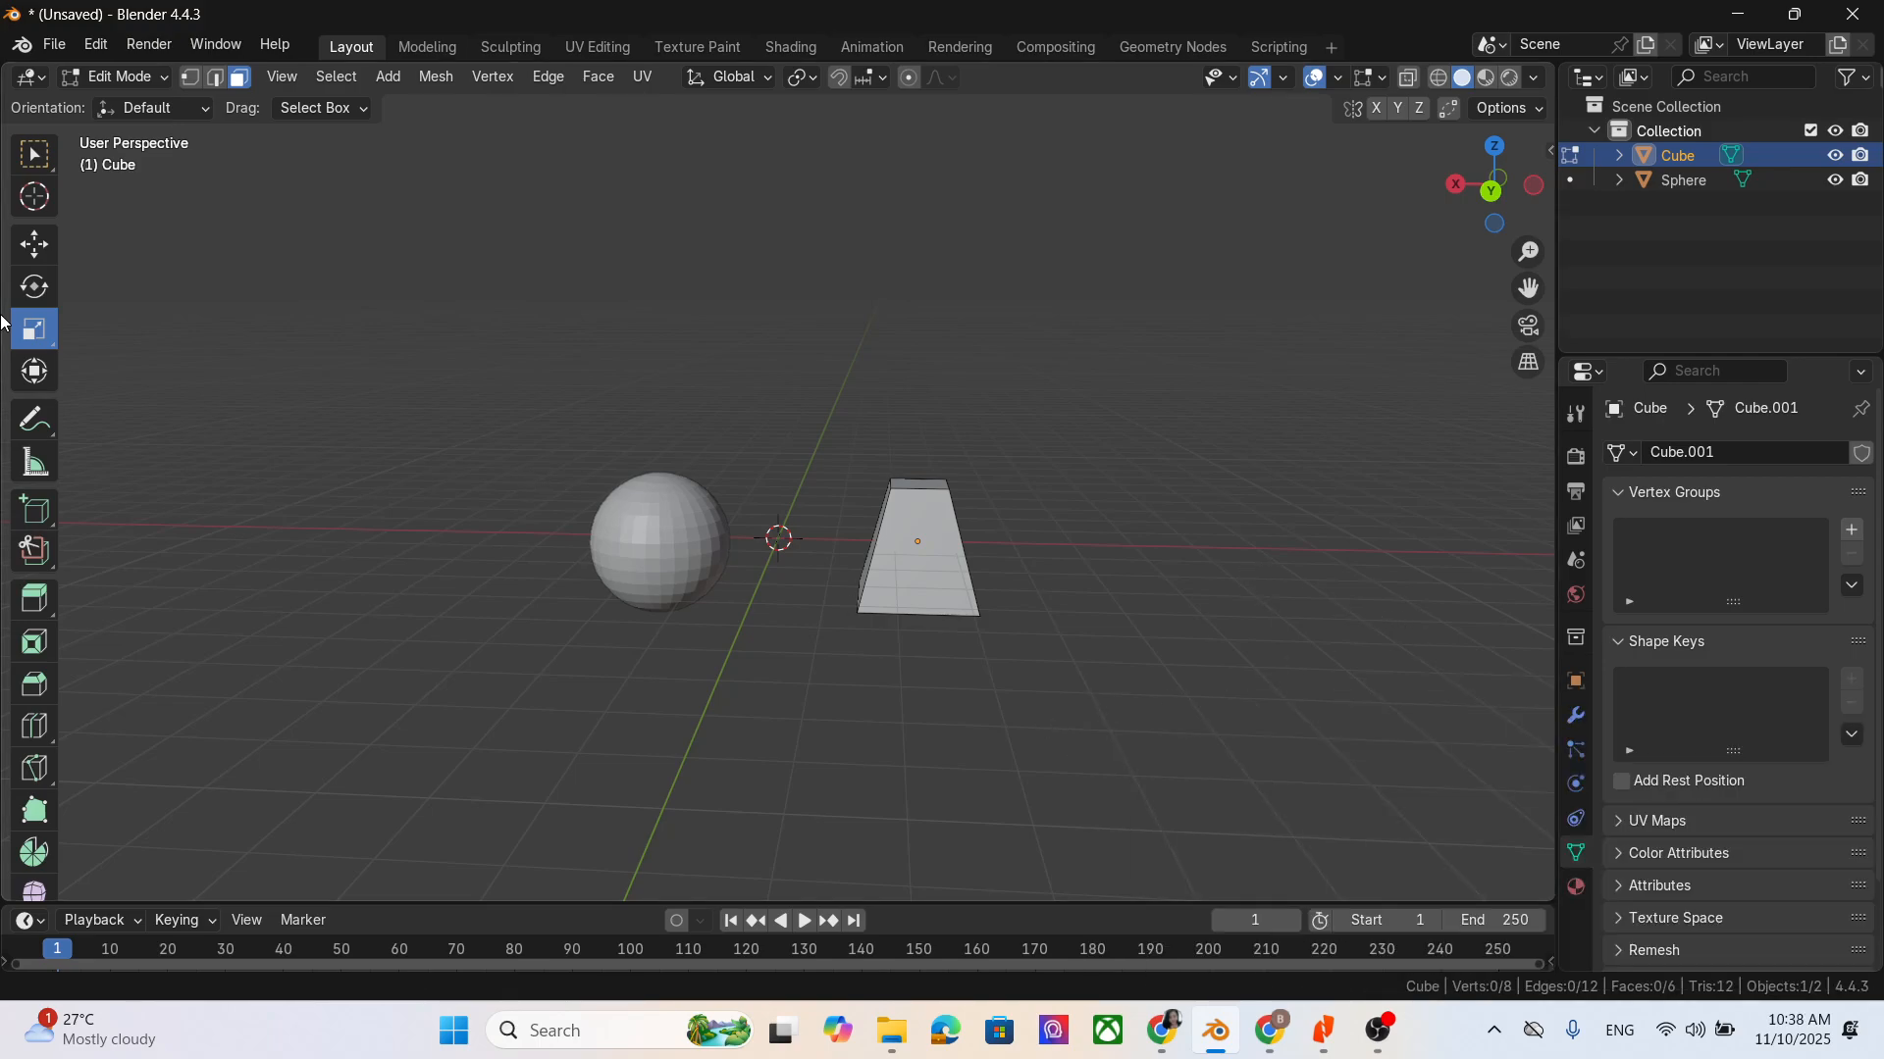
- Extrude the tapered cube's top face upward in three segments with the Extrude Region tool
{"action": "left_click", "coordinate": [35, 373]}
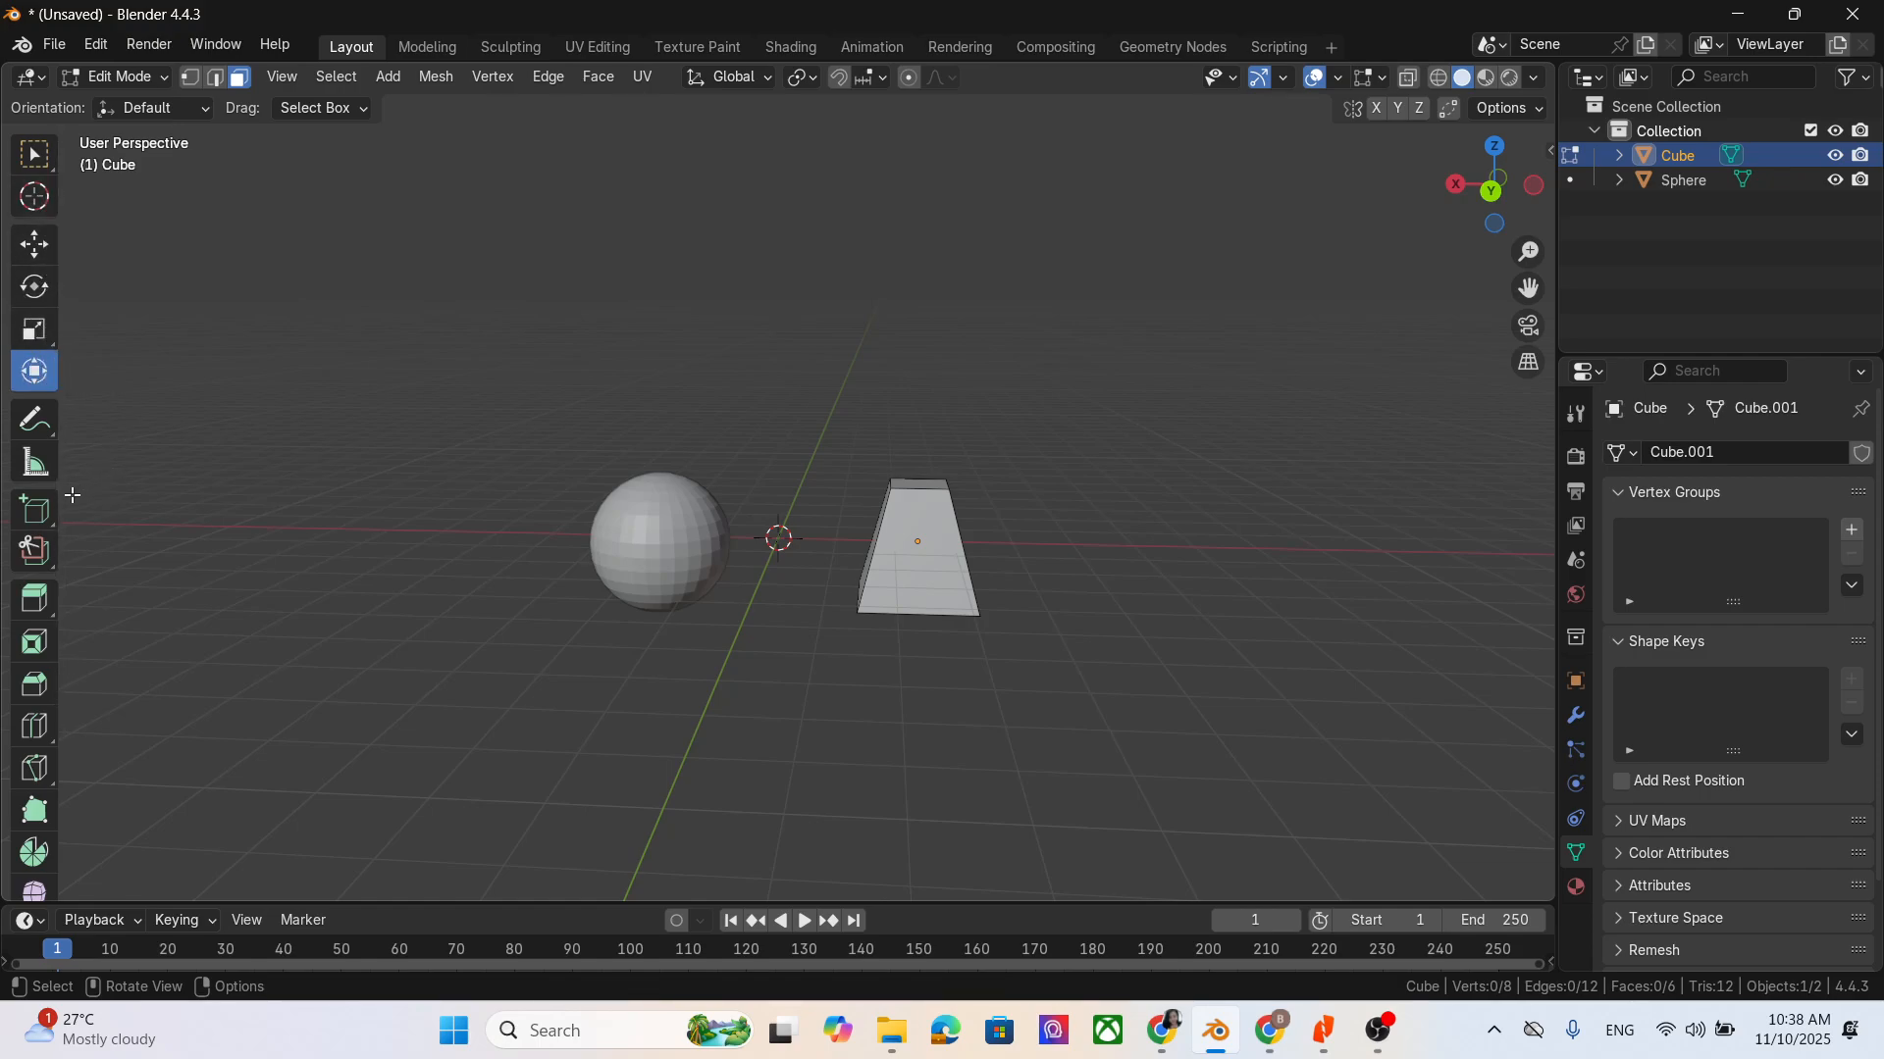
{"action": "scroll", "coordinate": [34, 520], "scroll_direction": "down", "scroll_amount": 1}
{"action": "left_click", "coordinate": [34, 556]}
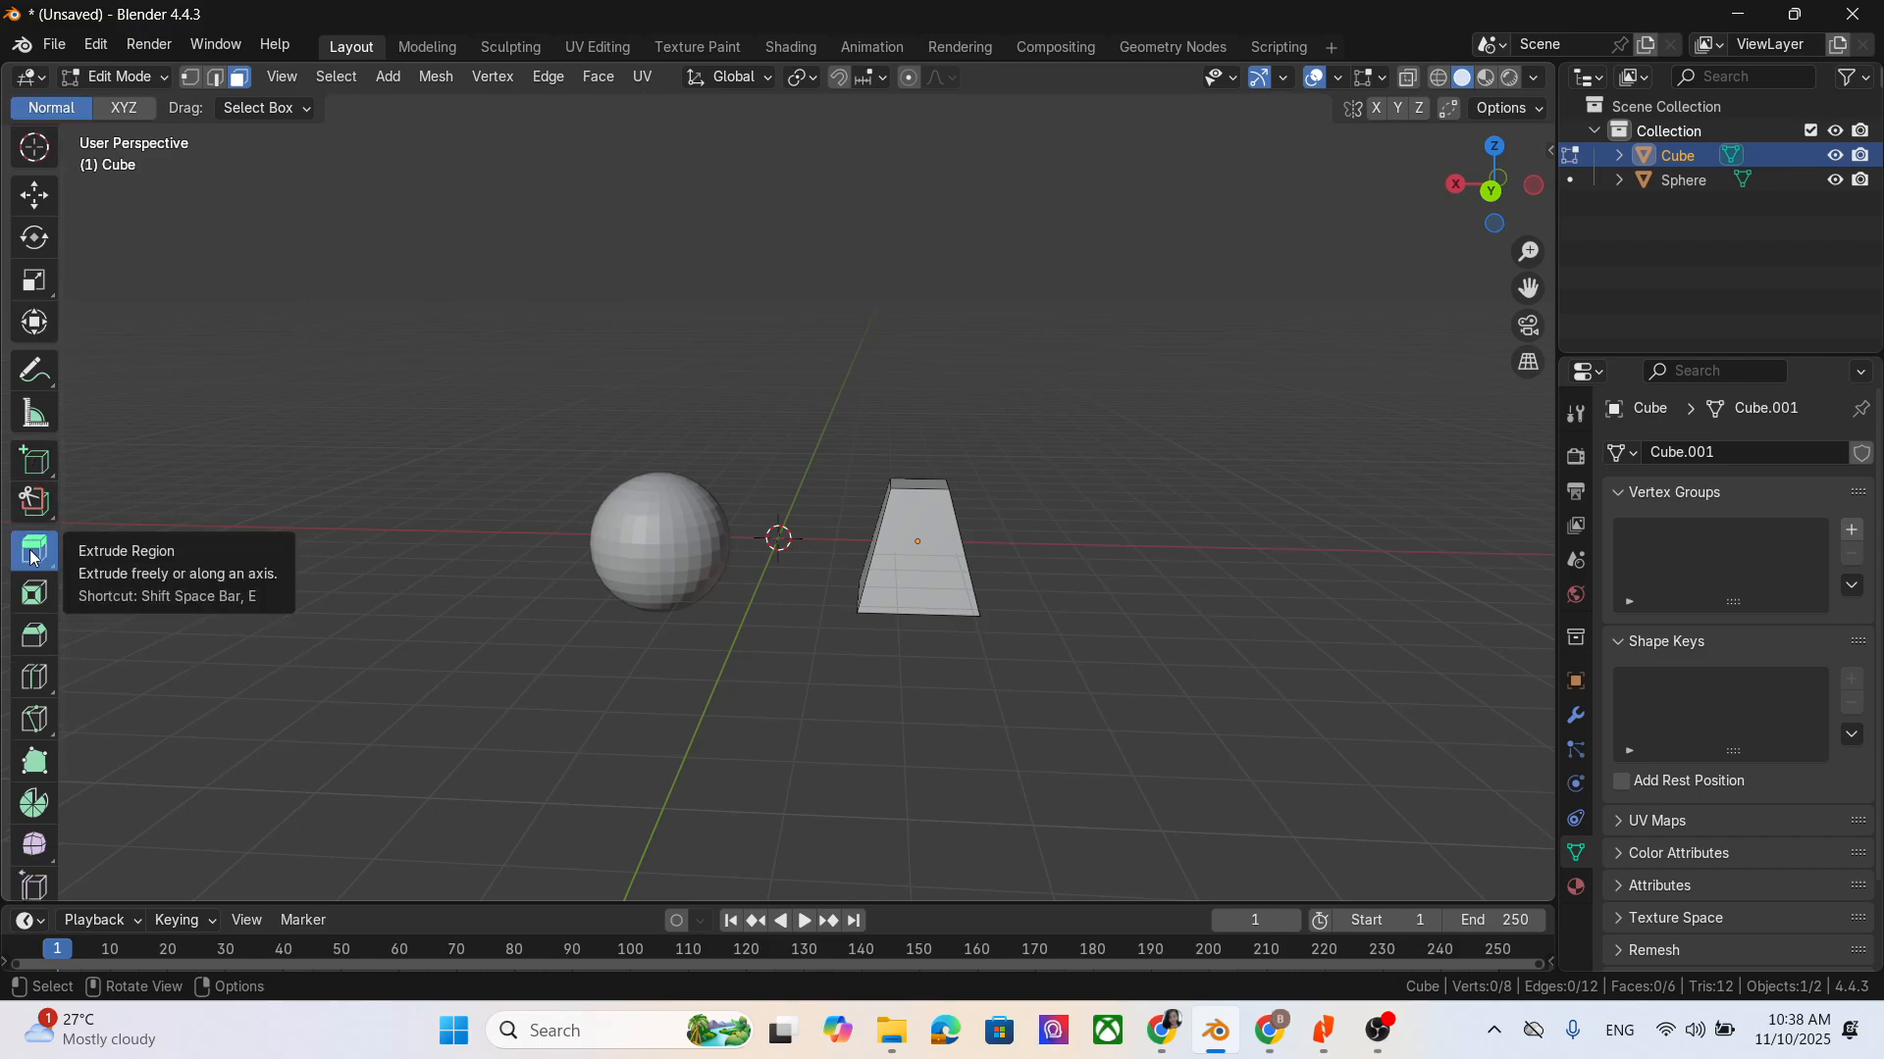
{"action": "middle_click_drag", "start_coordinate": [1112, 490], "coordinate": [1035, 545]}
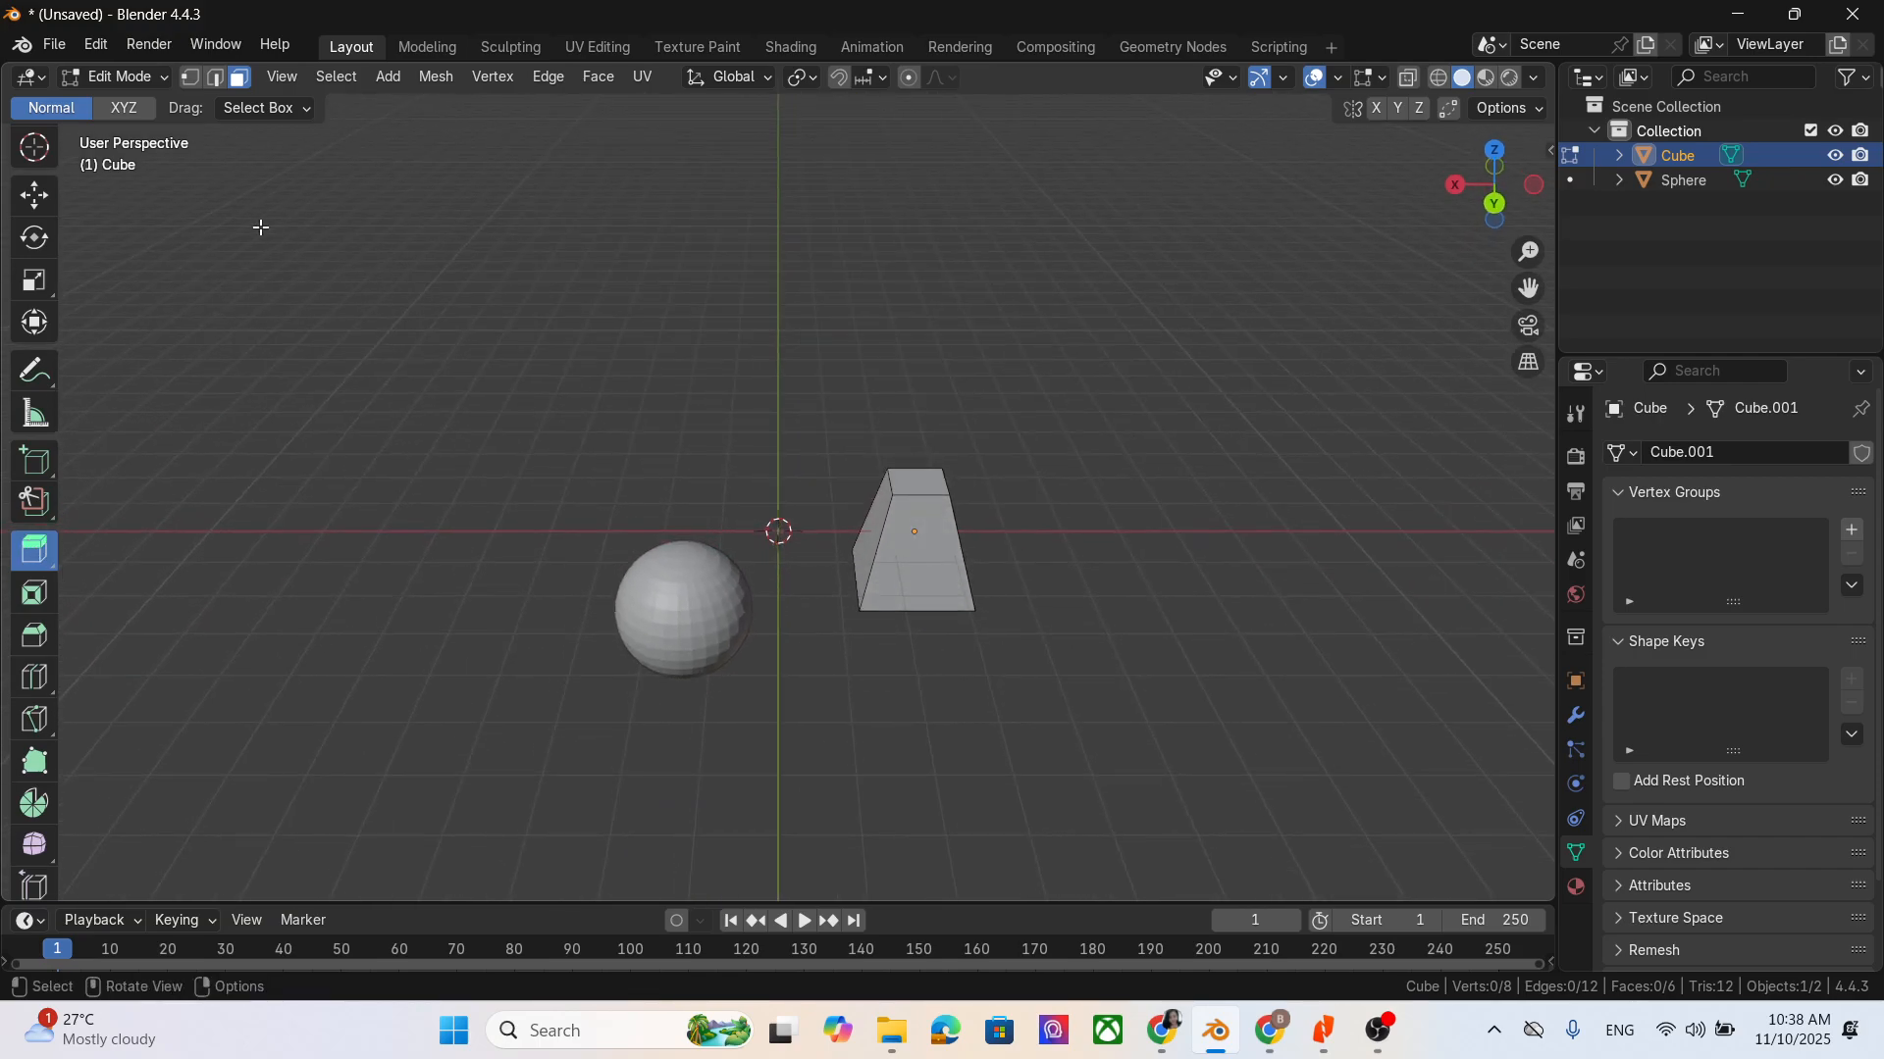
{"action": "left_click", "coordinate": [915, 481]}
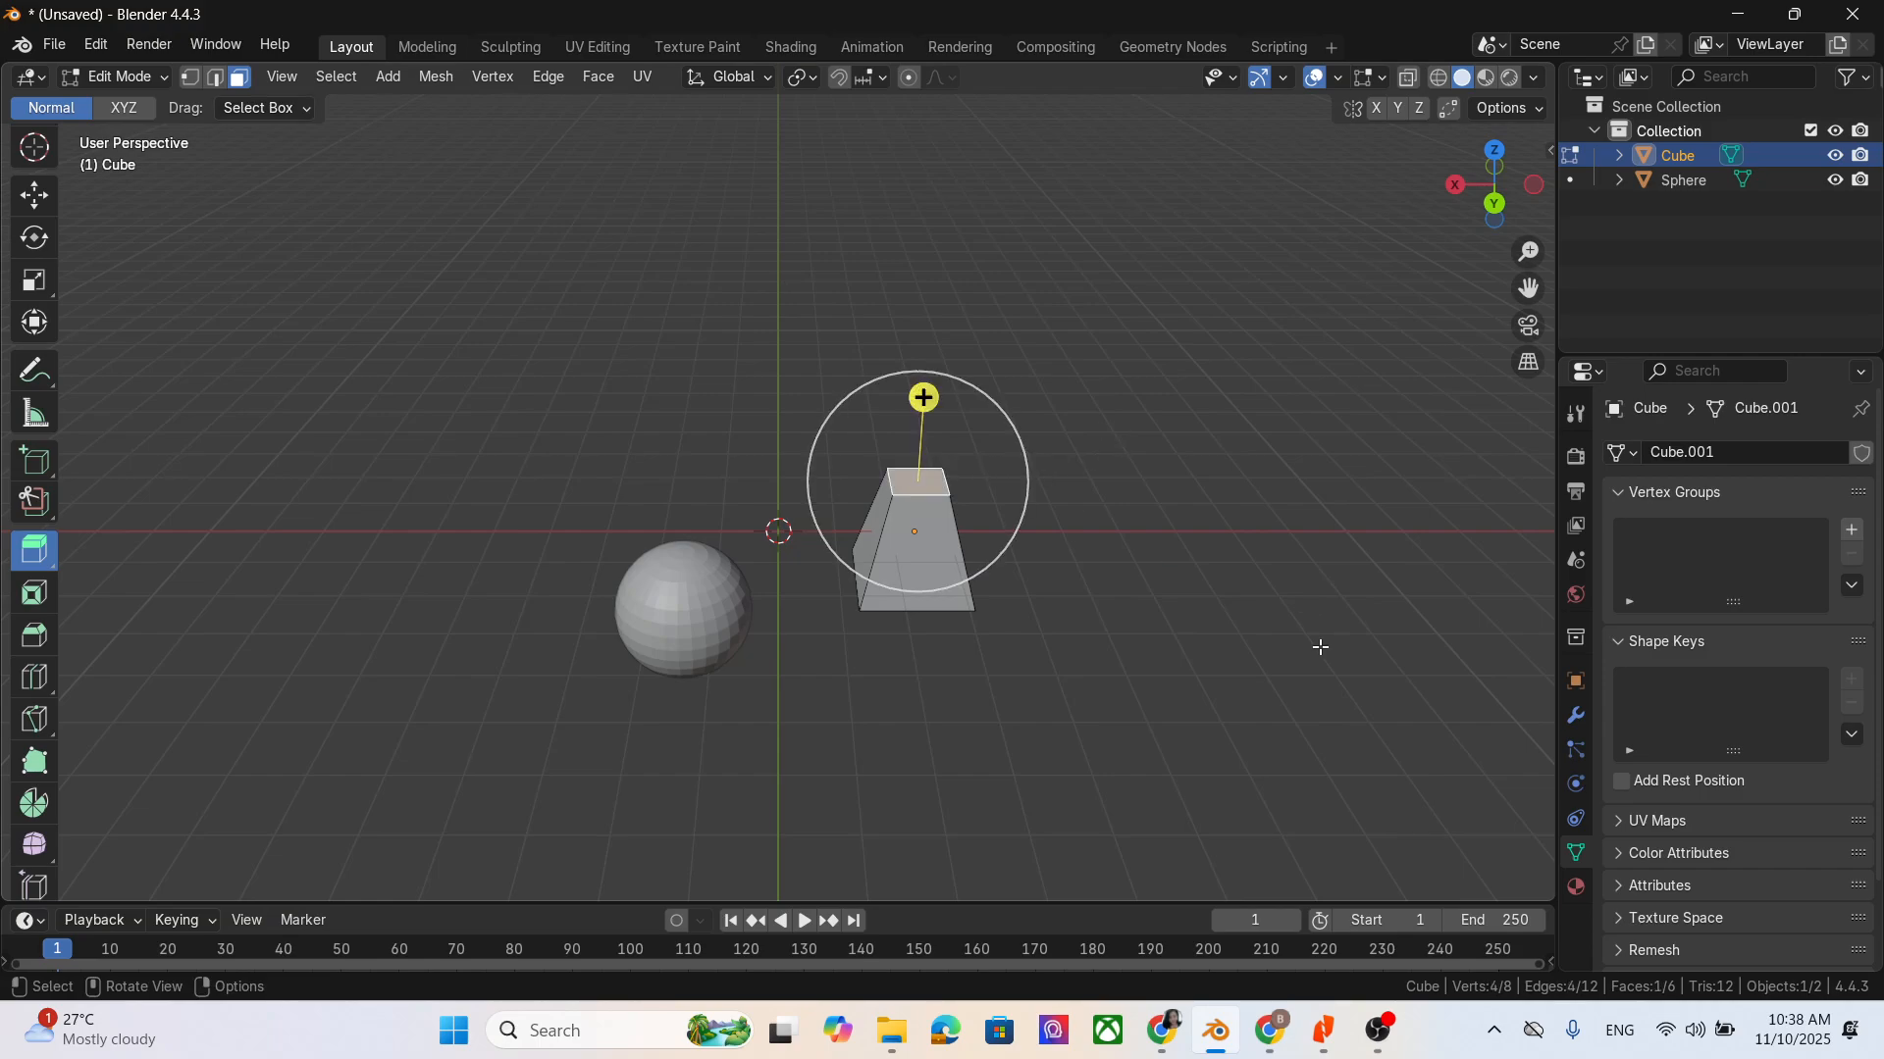
{"action": "left_click_drag", "start_coordinate": [1023, 496], "coordinate": [1010, 266]}
{"action": "scroll", "coordinate": [1001, 275], "scroll_direction": "down", "scroll_amount": 2}
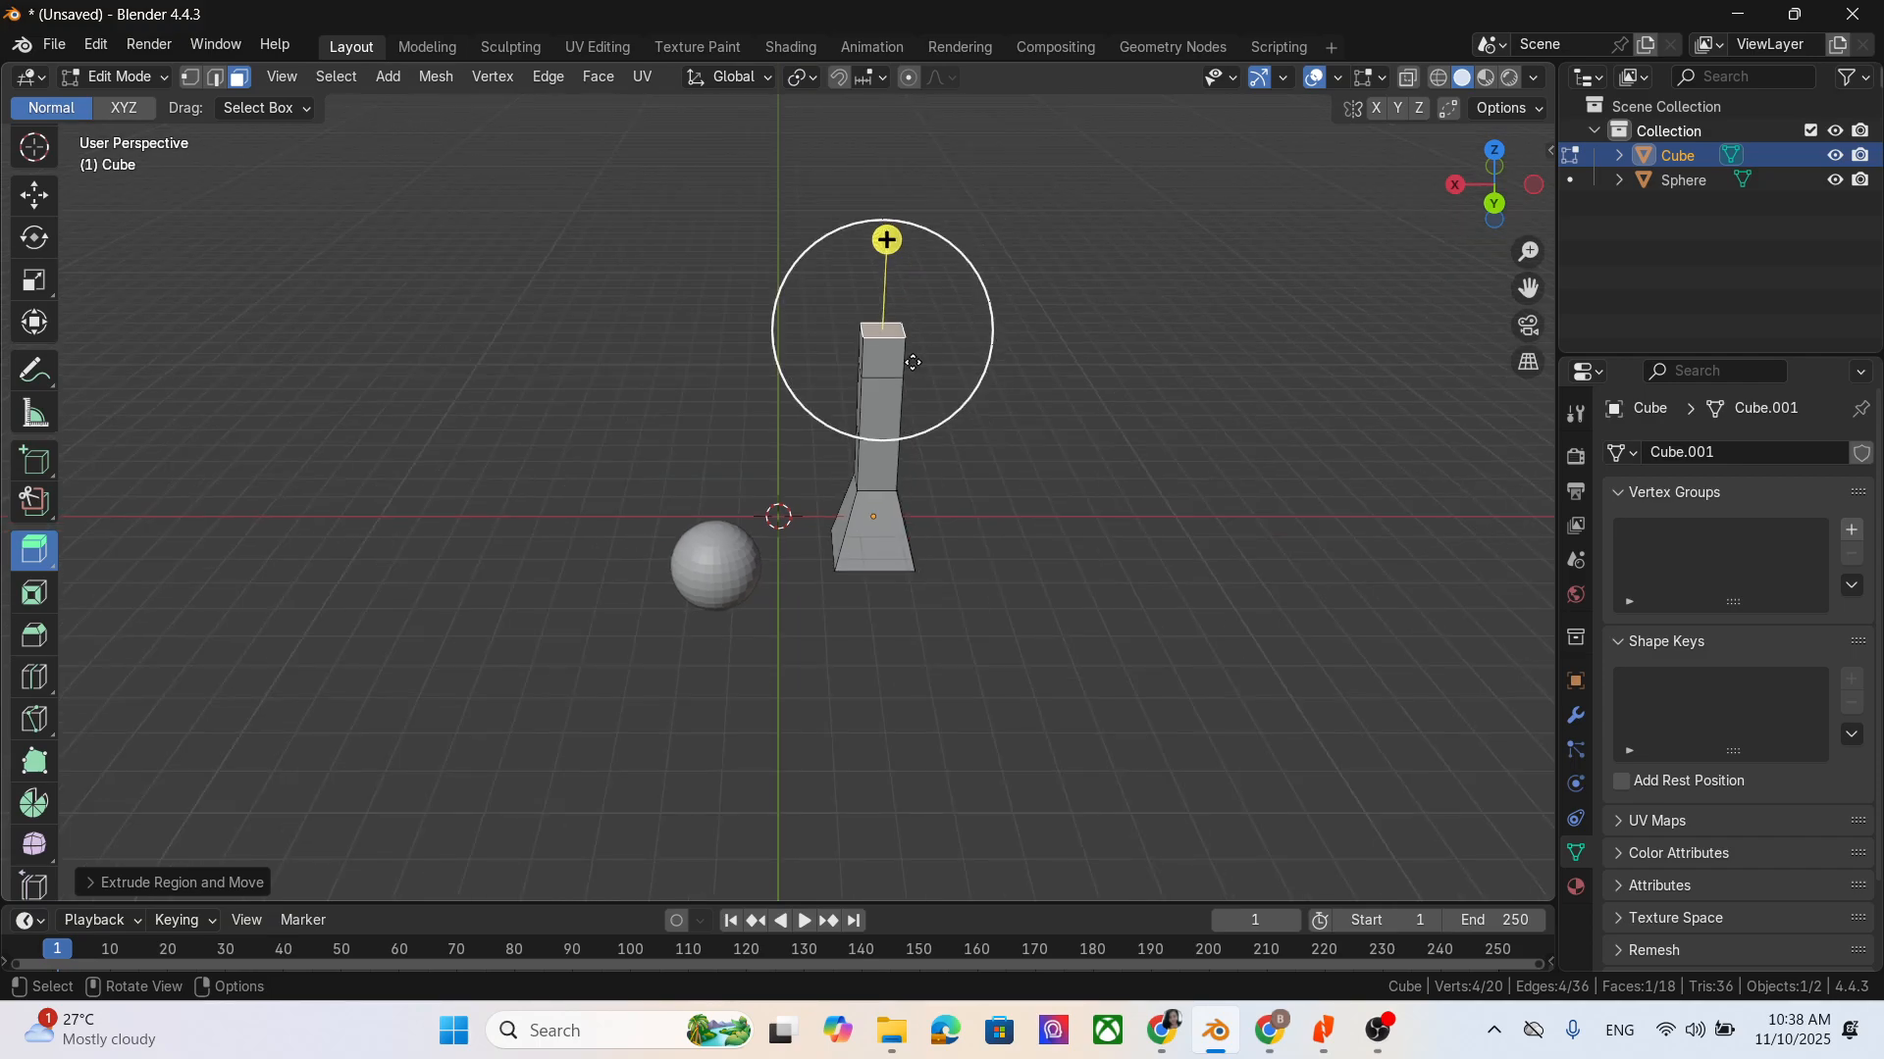
- Extrude the column's top face upward further, scaling it wider at first and narrower above to form a flared section
{"action": "left_click_drag", "start_coordinate": [912, 361], "coordinate": [939, 179]}
{"action": "key", "text": "s"}
{"action": "left_click", "coordinate": [984, 341]}
{"action": "key", "text": "s"}
{"action": "left_click", "coordinate": [941, 249]}
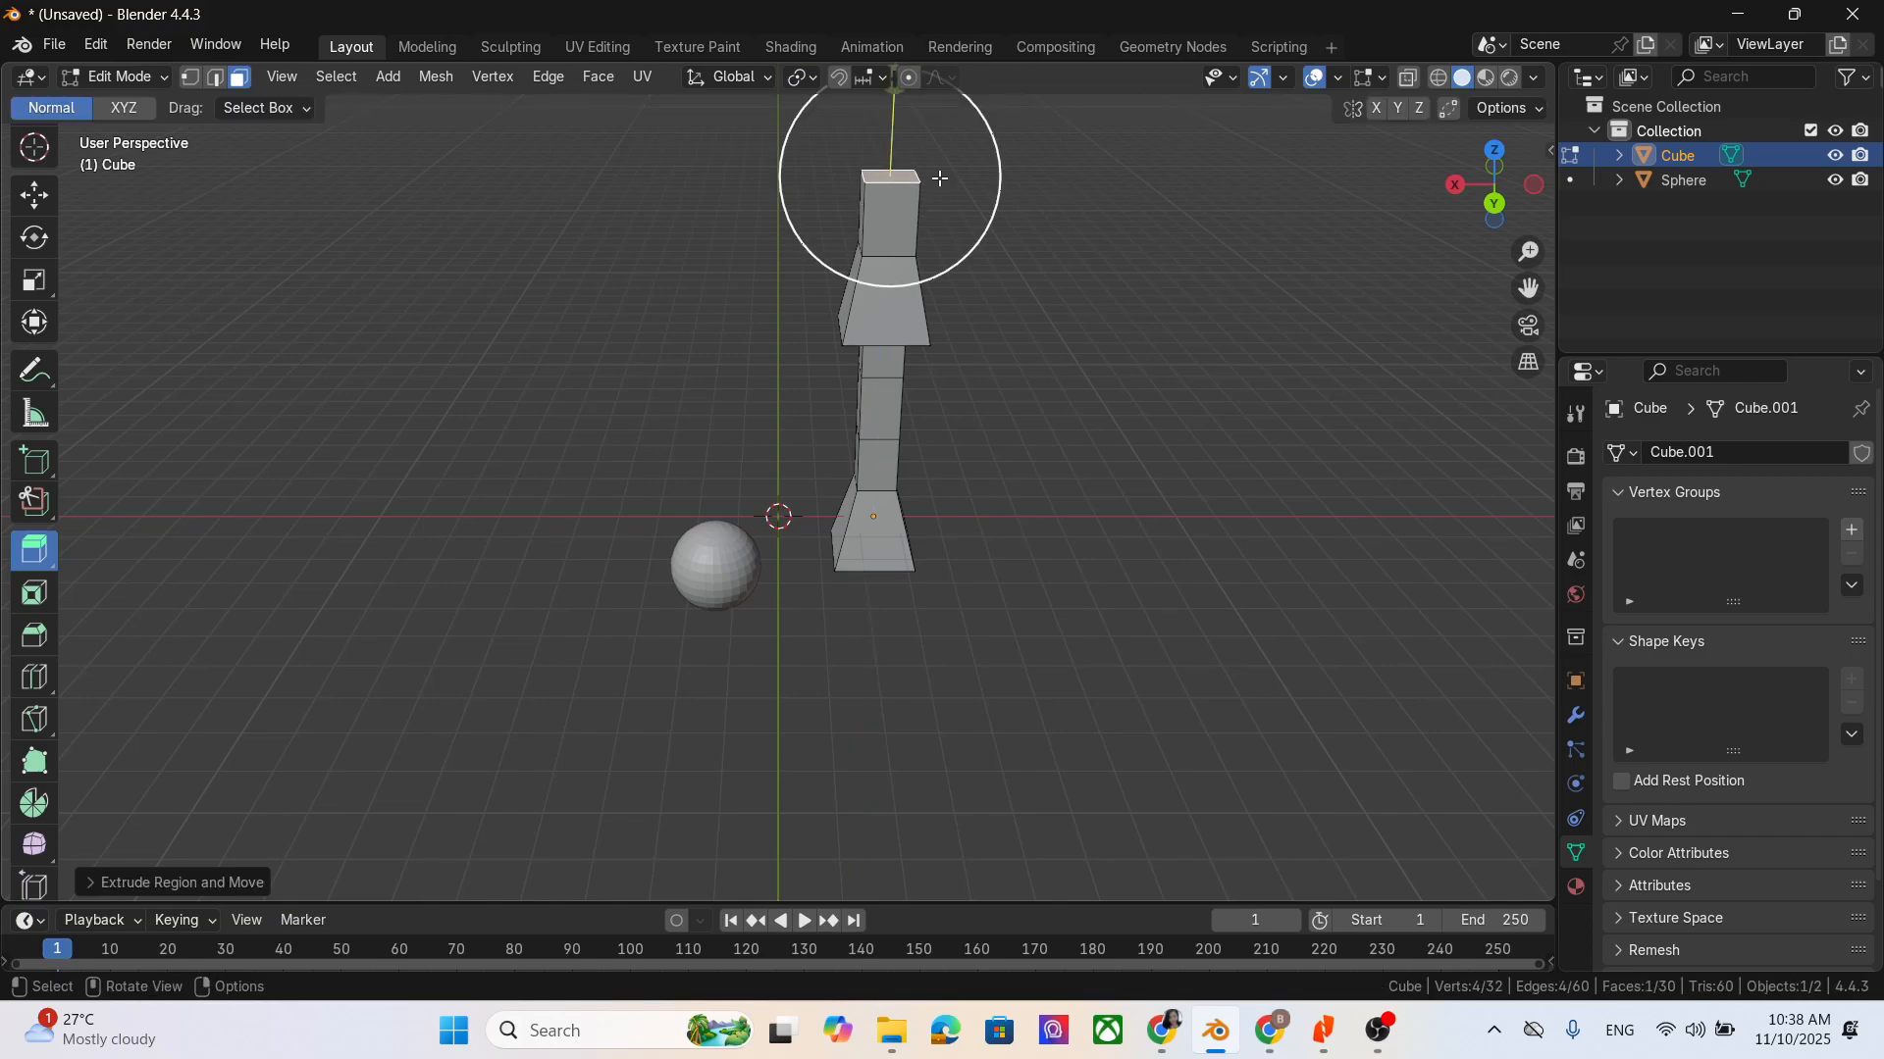
- Scale the column's top face wider and extrude it upward in two segments, the last about 1.28 m
{"action": "key", "text": "s"}
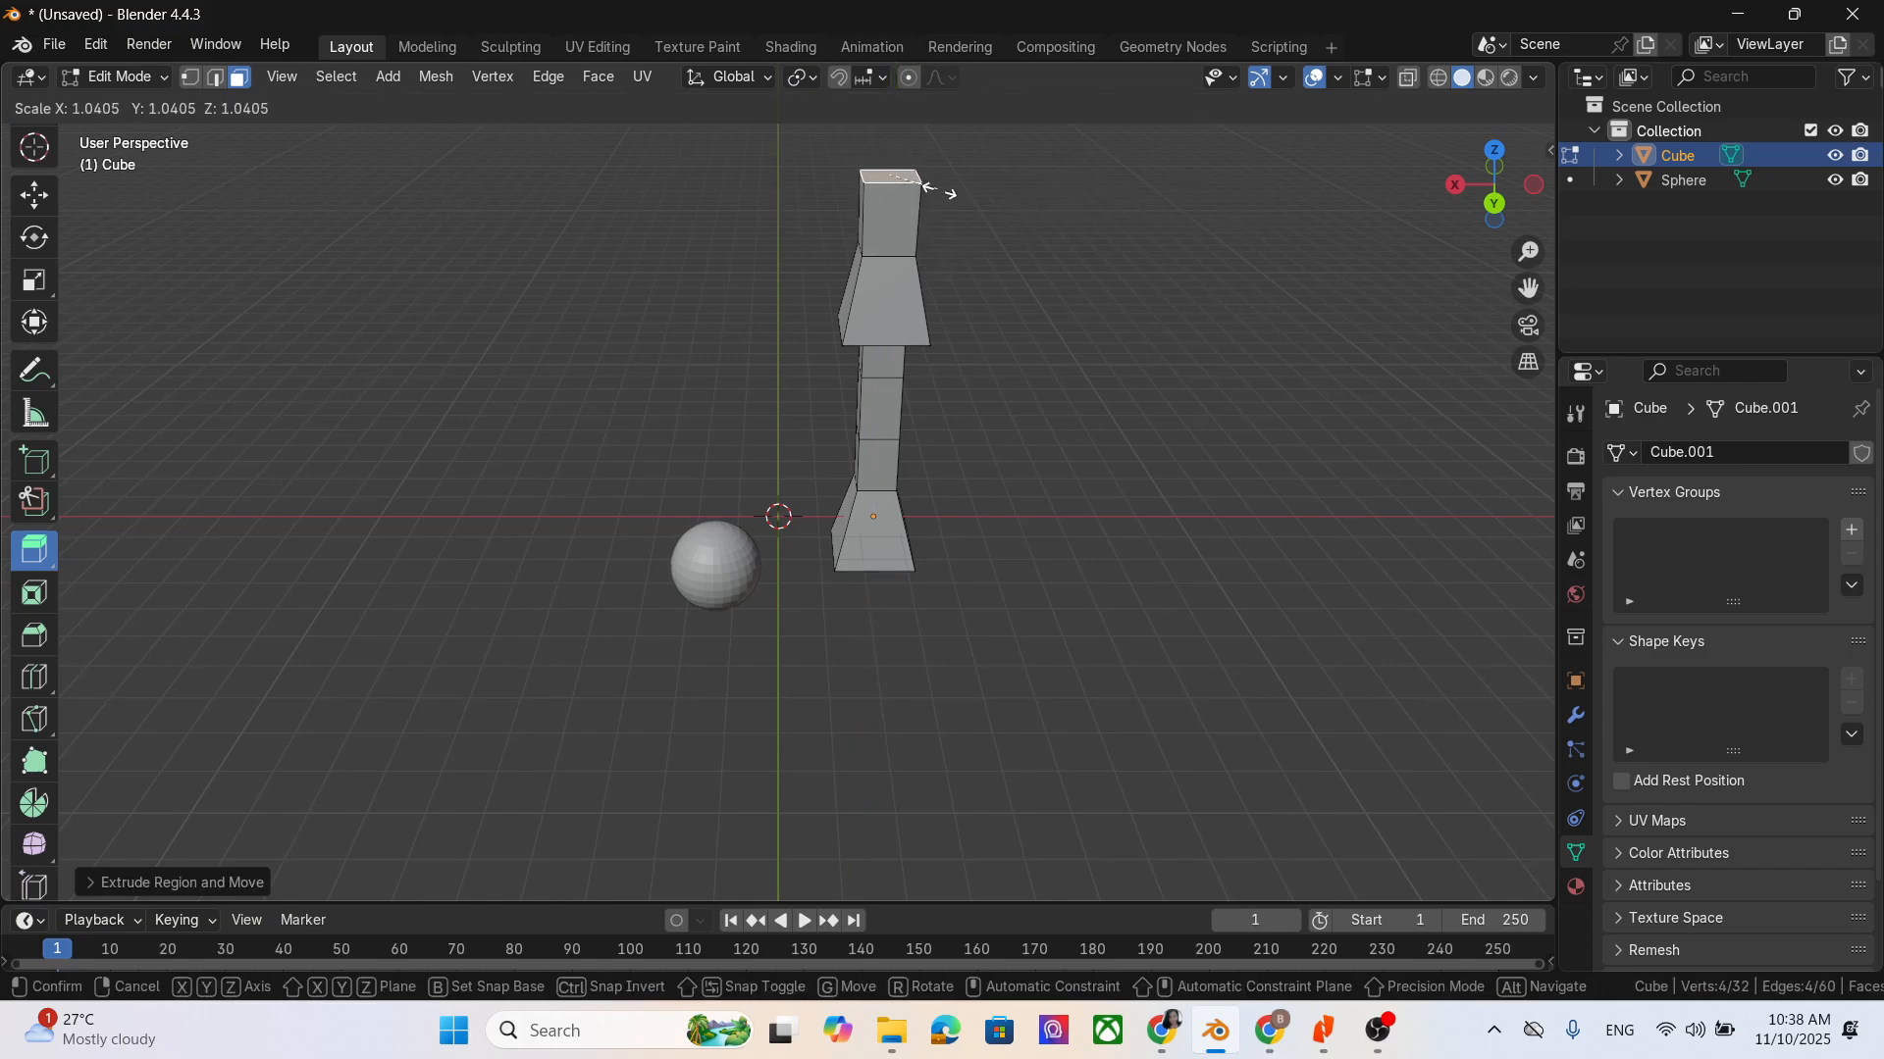
{"action": "left_click", "coordinate": [987, 200]}
{"action": "left_click_drag", "start_coordinate": [989, 200], "coordinate": [994, 159]}
{"action": "scroll", "coordinate": [994, 158], "scroll_direction": "down", "scroll_amount": 2}
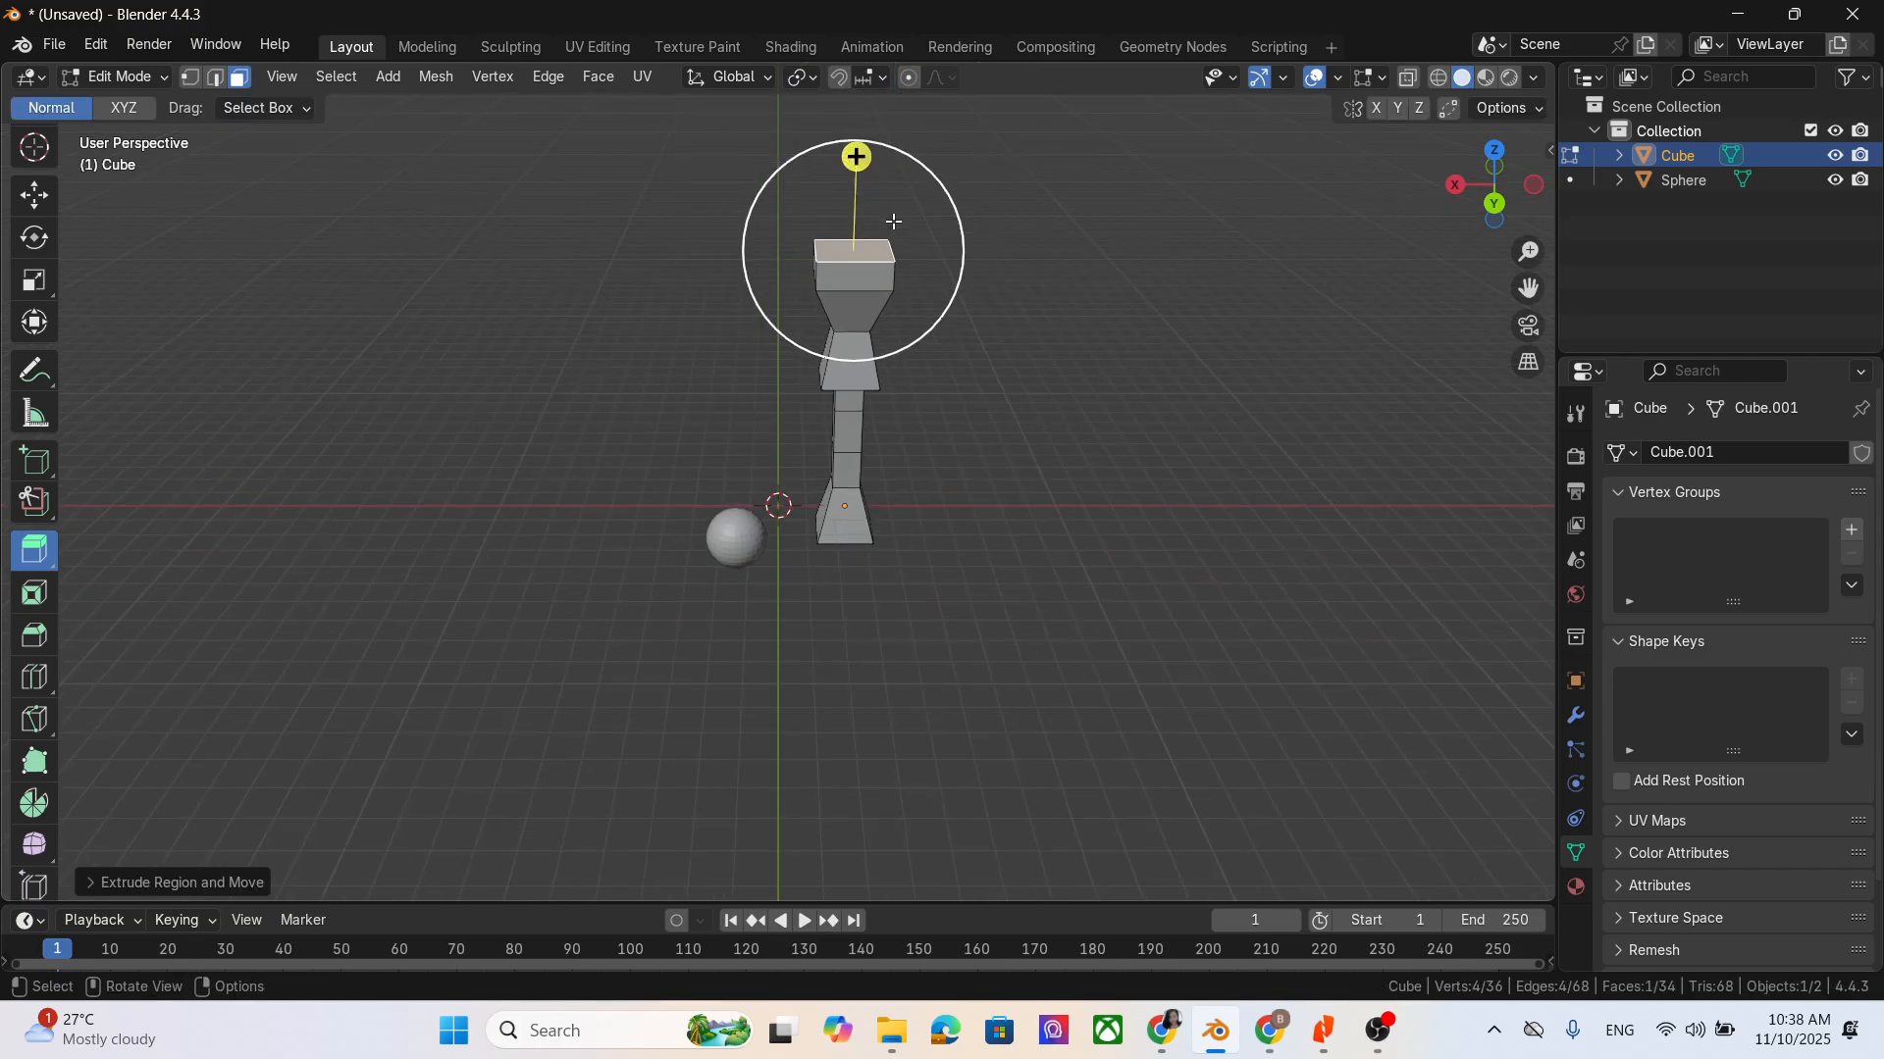
{"action": "left_click_drag", "start_coordinate": [892, 222], "coordinate": [894, 183]}
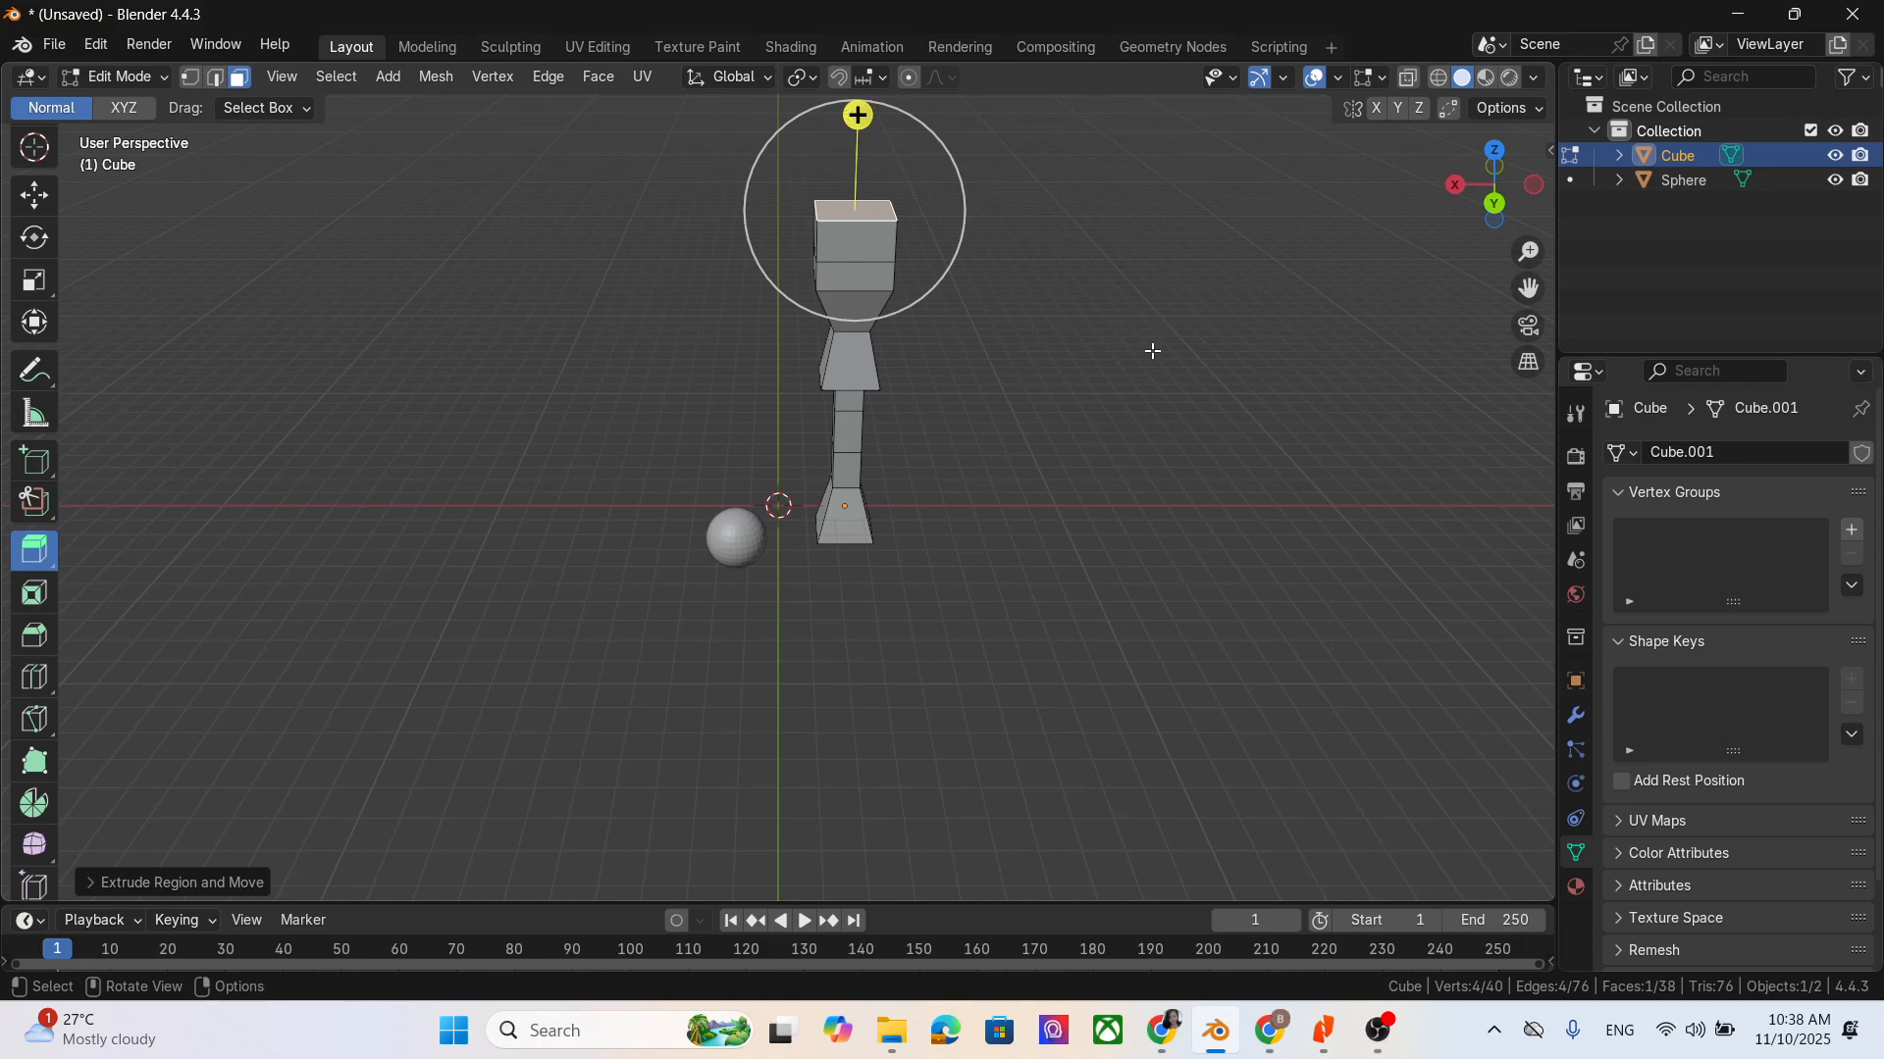
{"action": "left_click", "coordinate": [98, 881]}
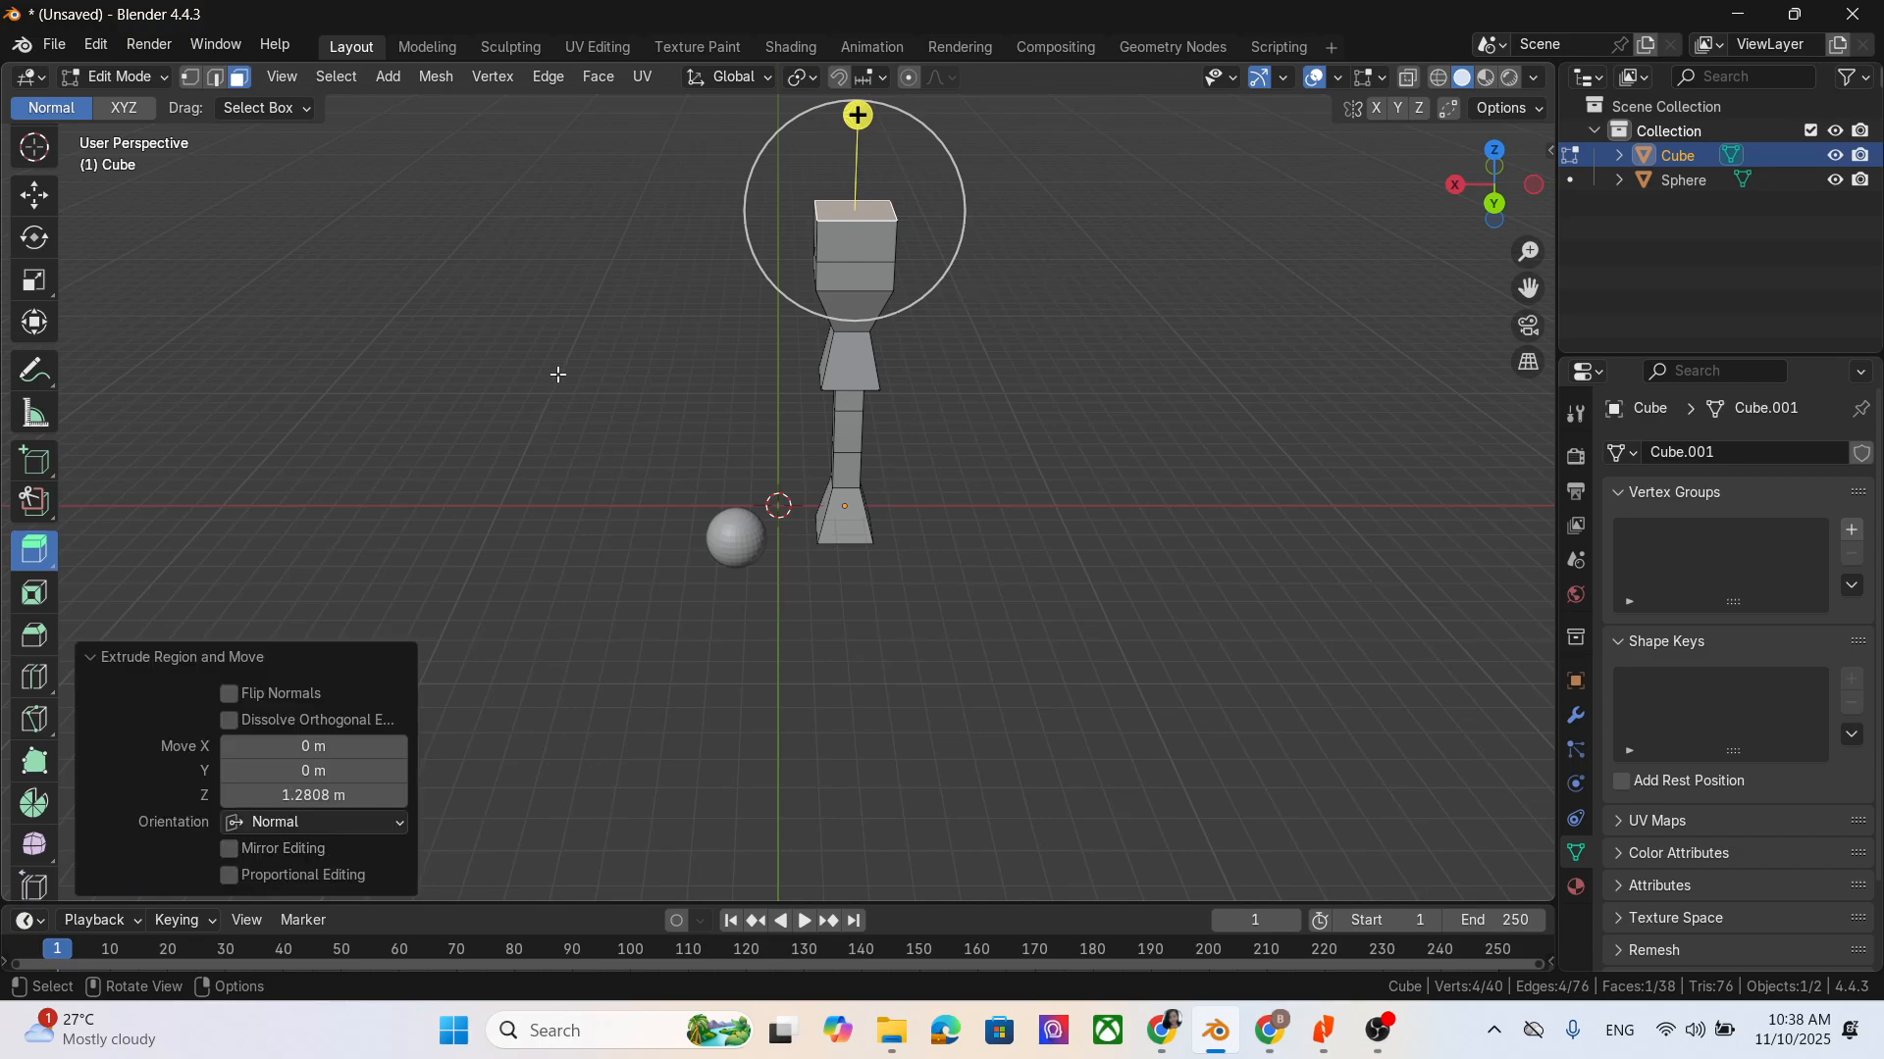
- Extrude one side face of the column's top block outward about 8.94 m to form a horizontal arm
{"action": "middle_click_drag", "start_coordinate": [1009, 513], "coordinate": [1381, 583]}
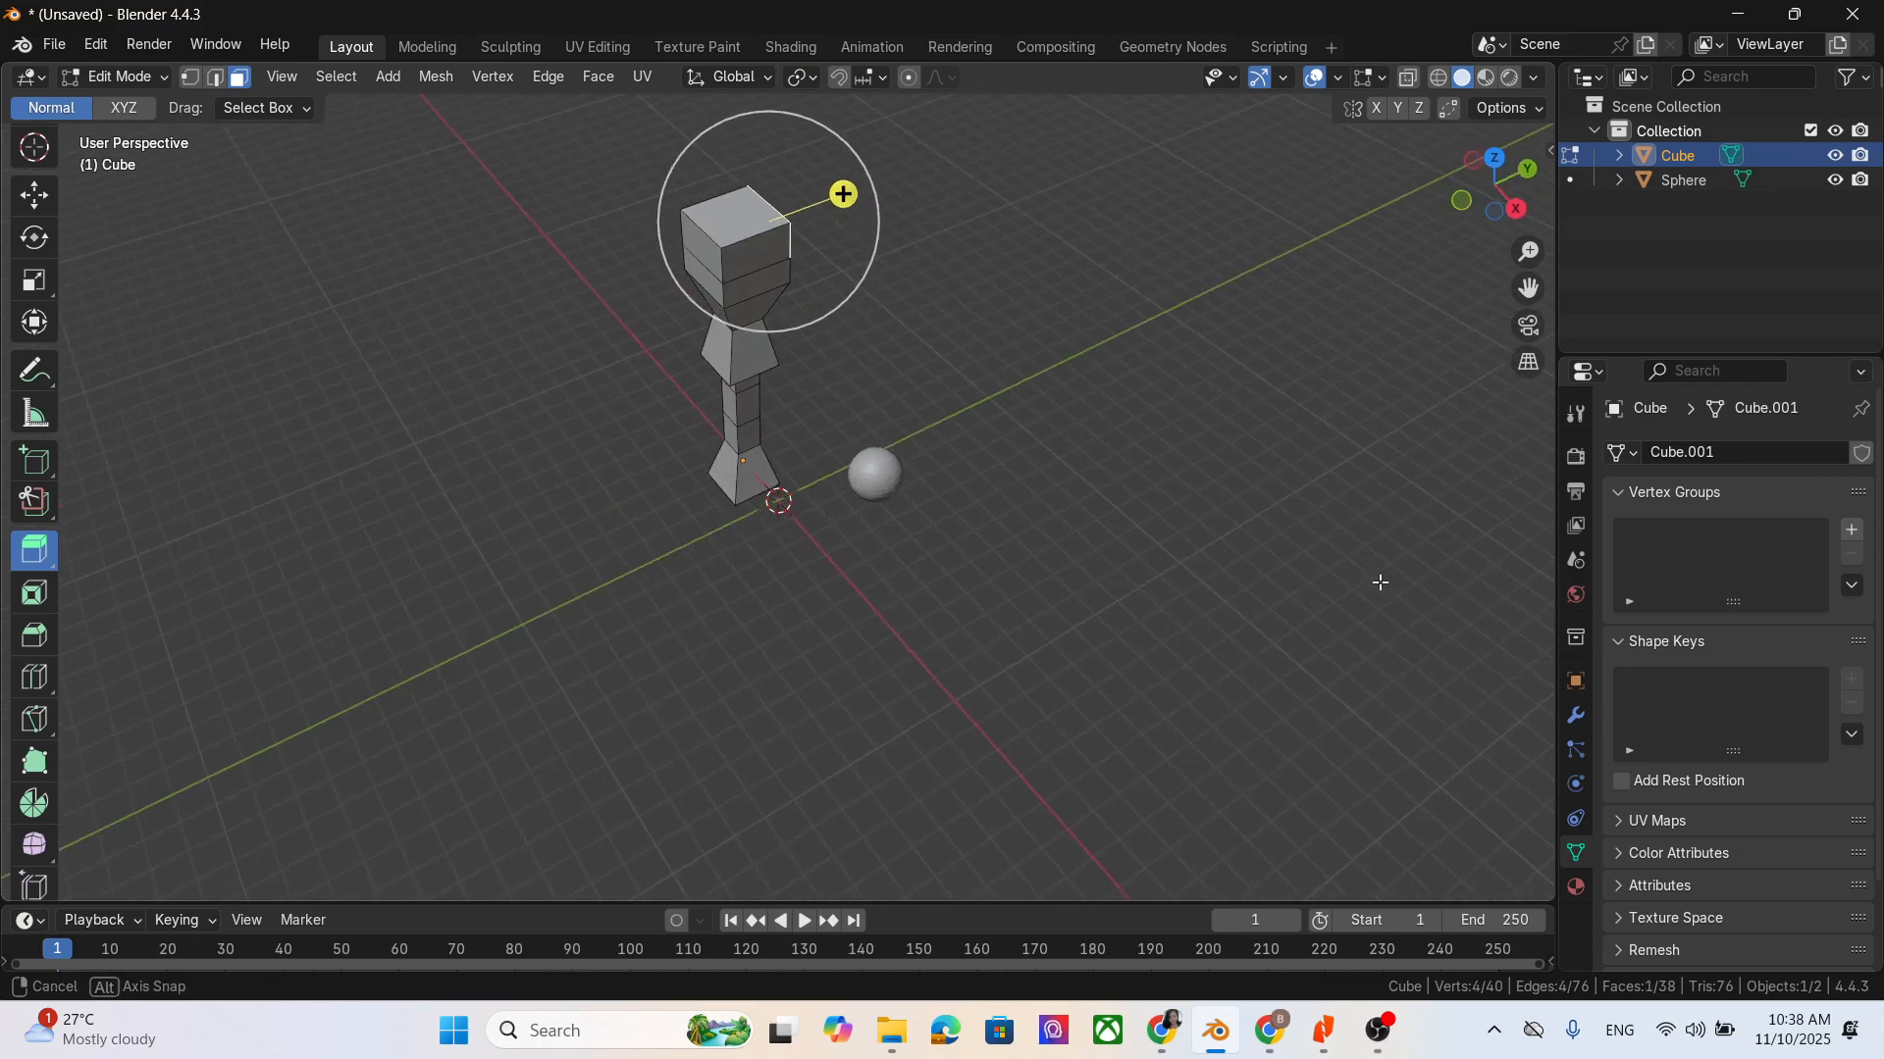
{"action": "middle_click_drag", "start_coordinate": [956, 352], "coordinate": [534, 249]}
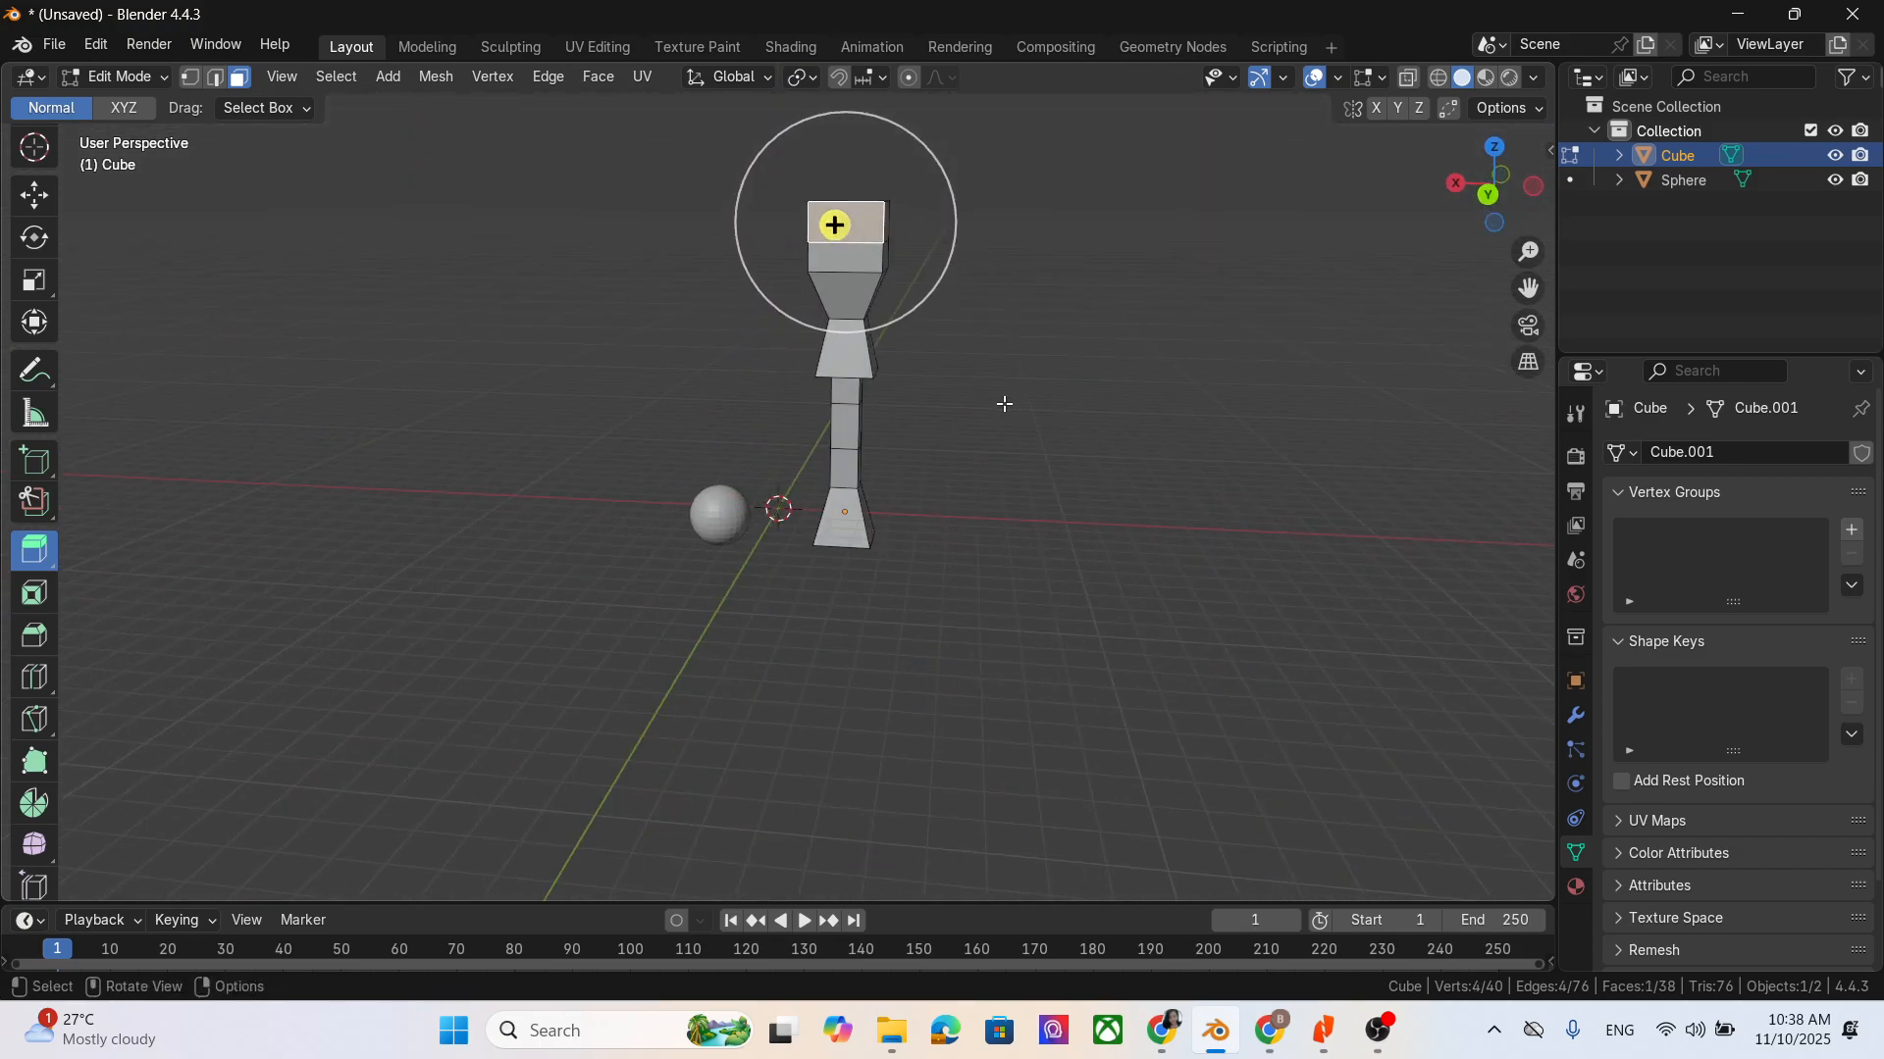
{"action": "key", "text": "e"}
{"action": "left_click", "coordinate": [962, 408]}
{"action": "middle_click_drag", "start_coordinate": [1080, 412], "coordinate": [818, 318]}
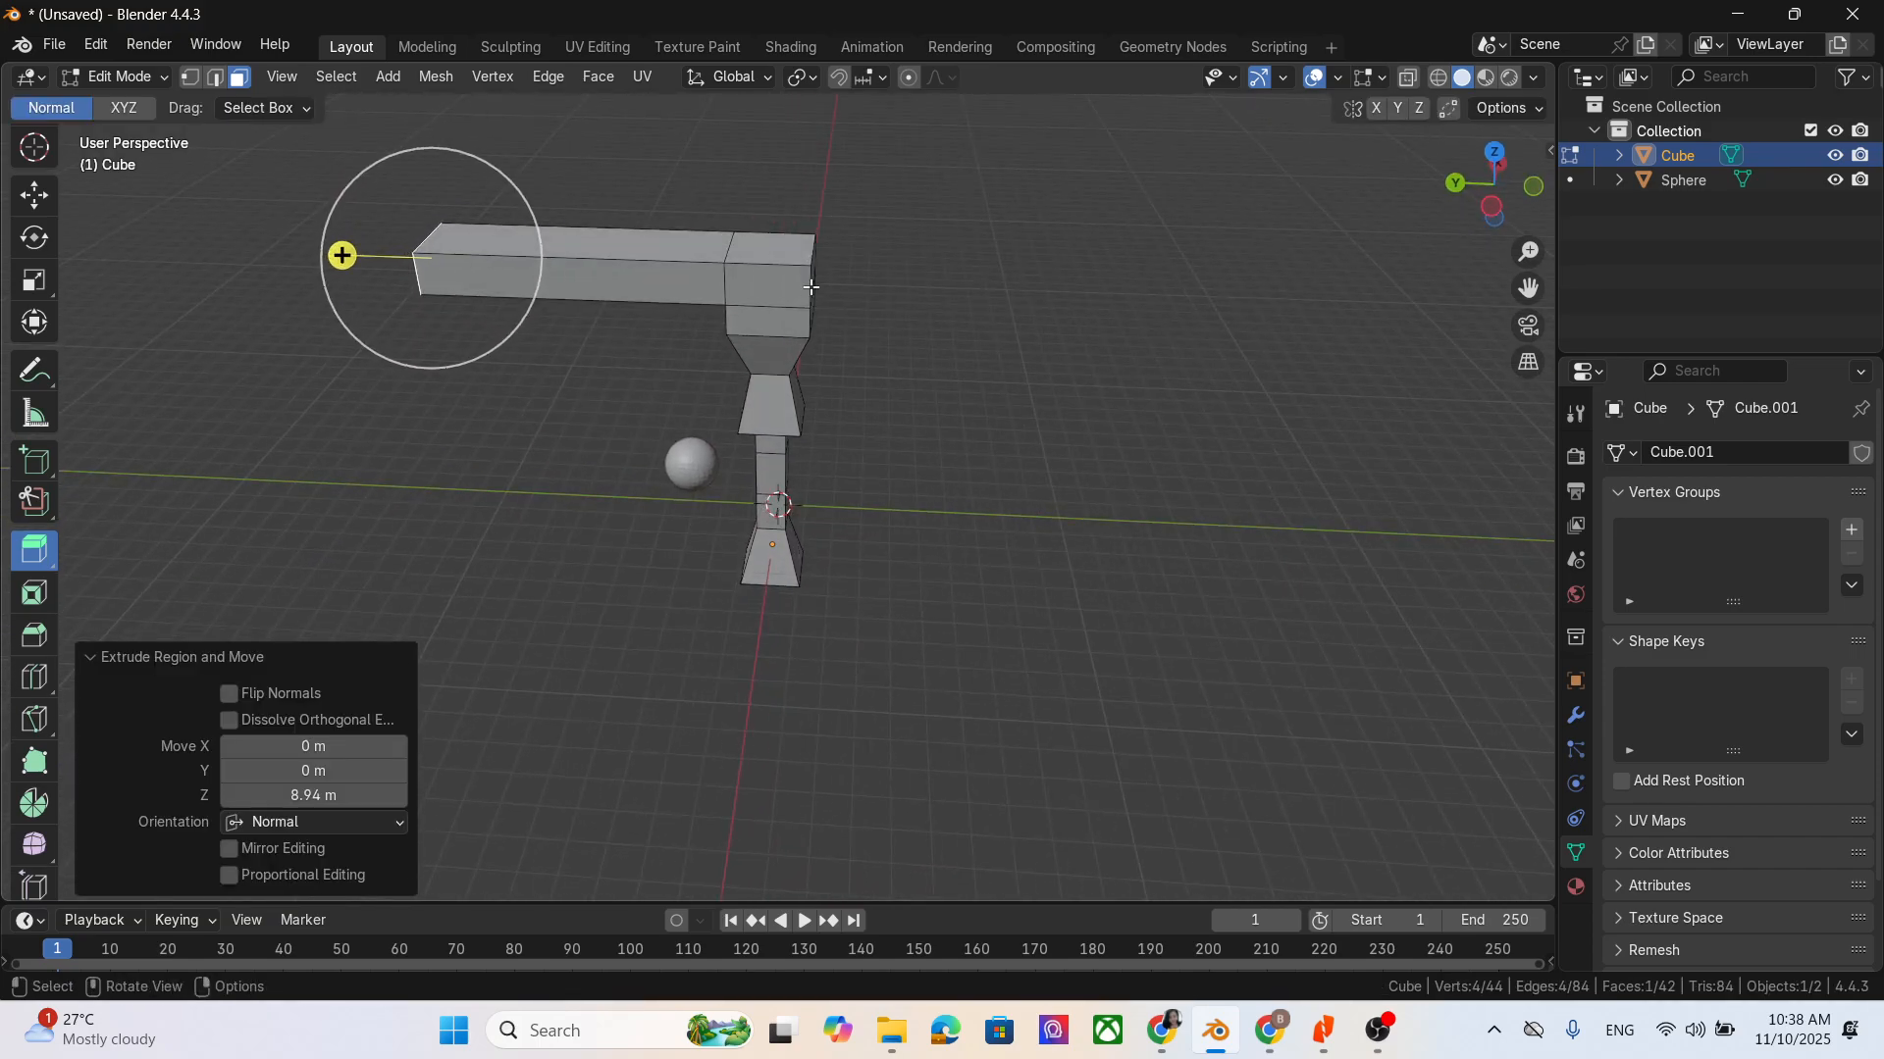
- Extrude the opposite side face of the top block outward about 8.43 m to form a second arm
{"action": "left_click", "coordinate": [811, 288]}
{"action": "middle_click_drag", "start_coordinate": [1177, 539], "coordinate": [1076, 539]}
{"action": "key", "text": "e"}
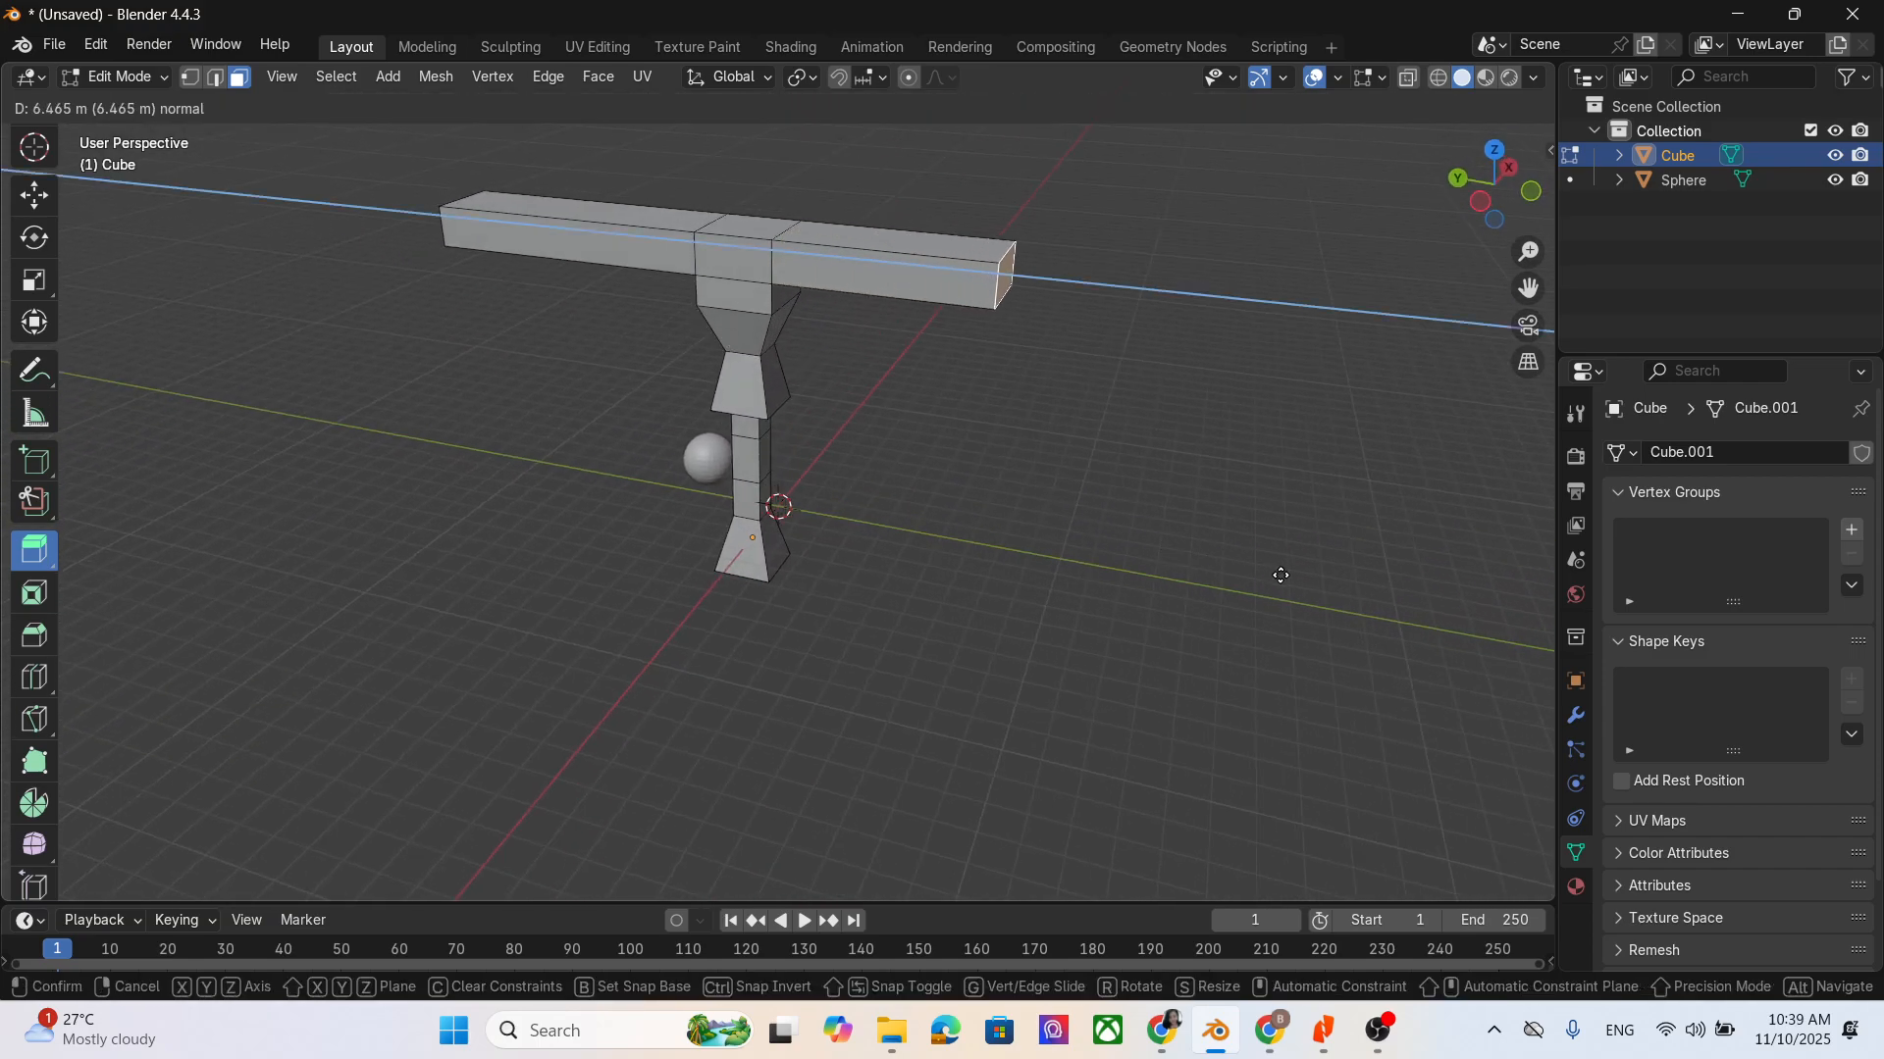
{"action": "left_click", "coordinate": [1346, 586]}
{"action": "middle_click_drag", "start_coordinate": [1036, 586], "coordinate": [941, 353]}
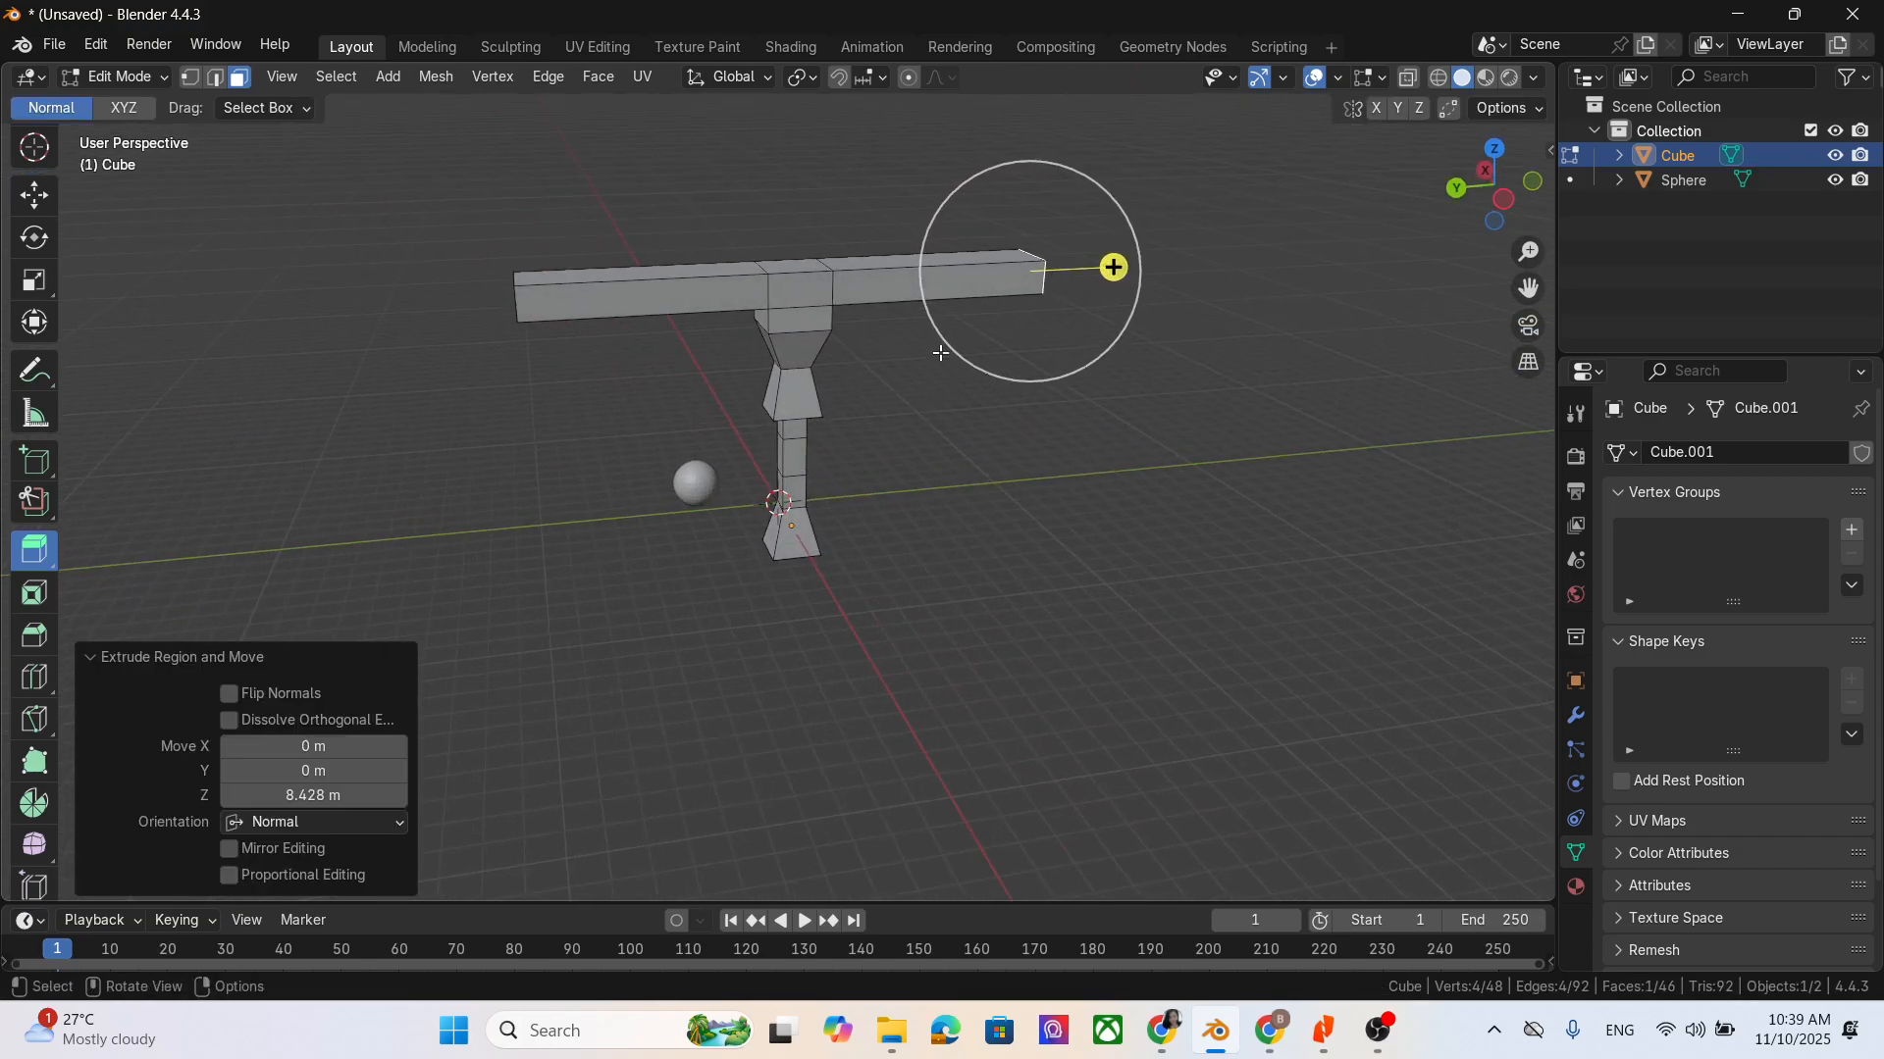
- Extrude the top face between the two arms upward into a block and clear the selection
{"action": "left_click", "coordinate": [810, 259]}
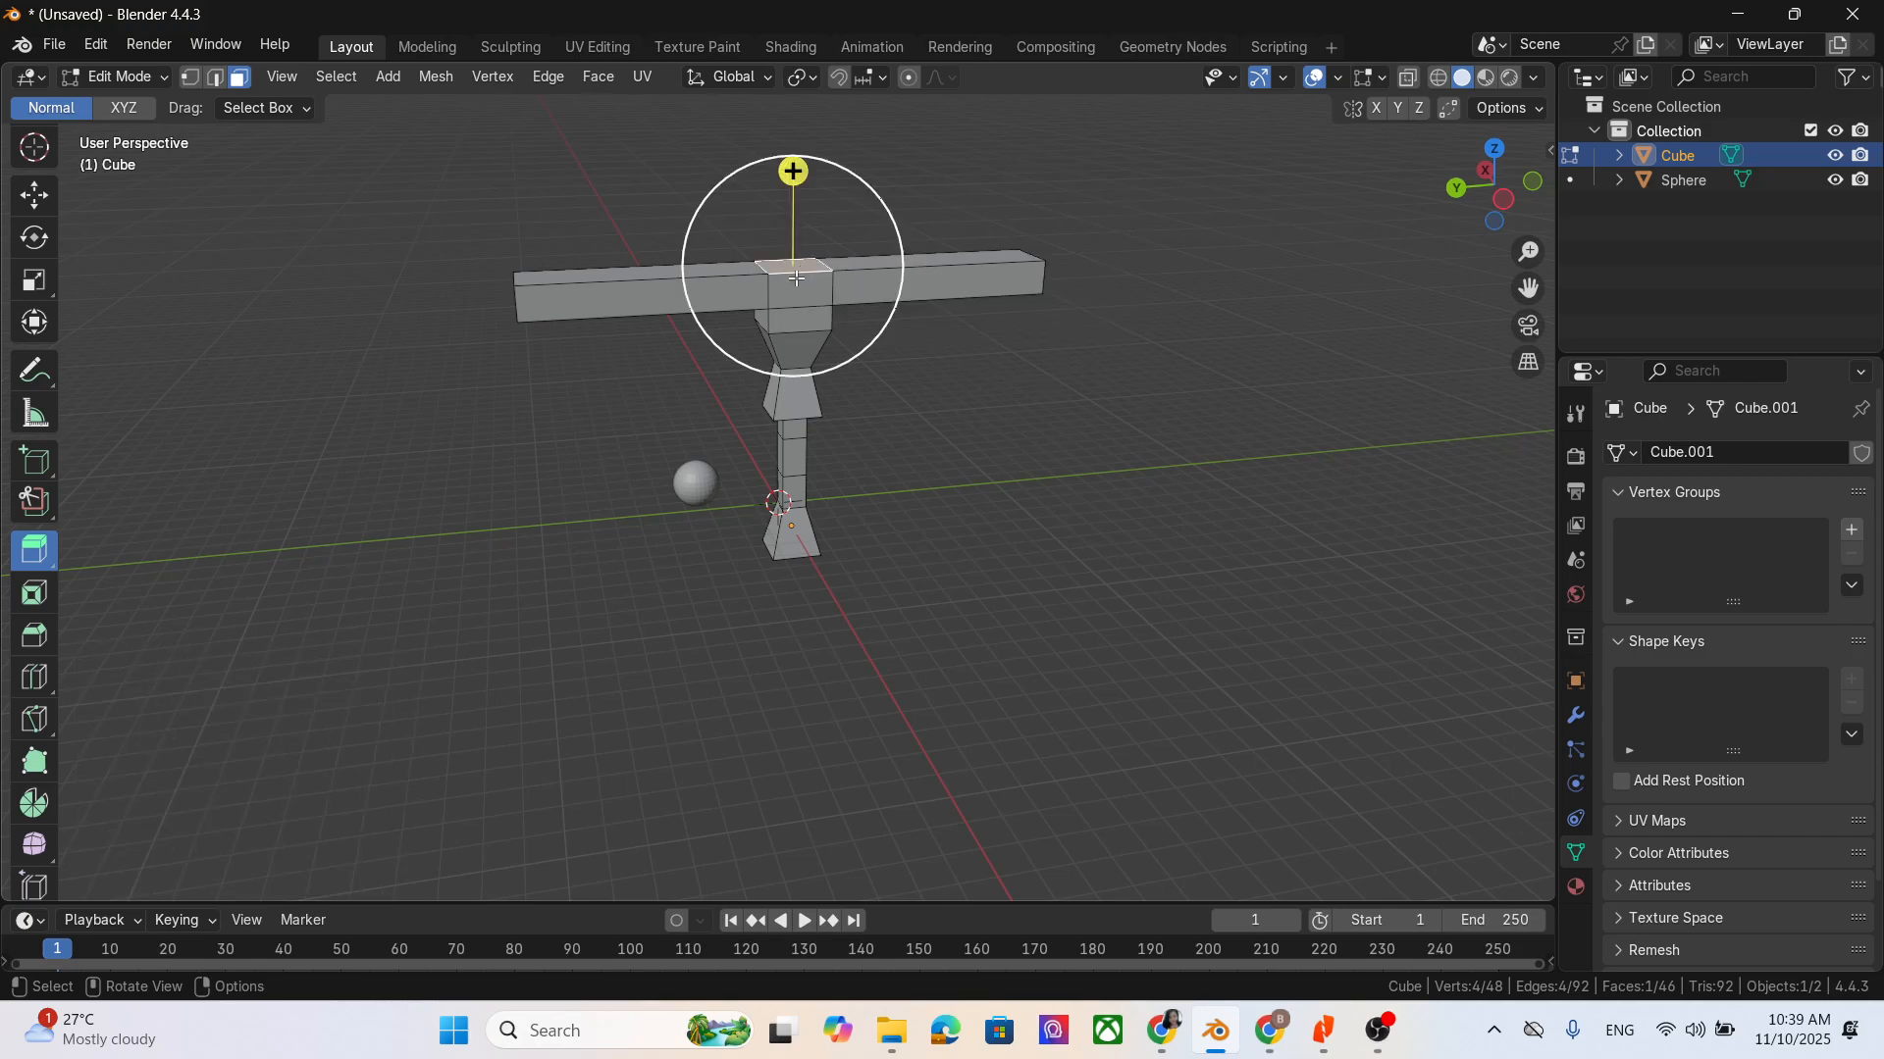
{"action": "left_click_drag", "start_coordinate": [797, 276], "coordinate": [790, 200]}
{"action": "left_click", "coordinate": [1181, 509]}
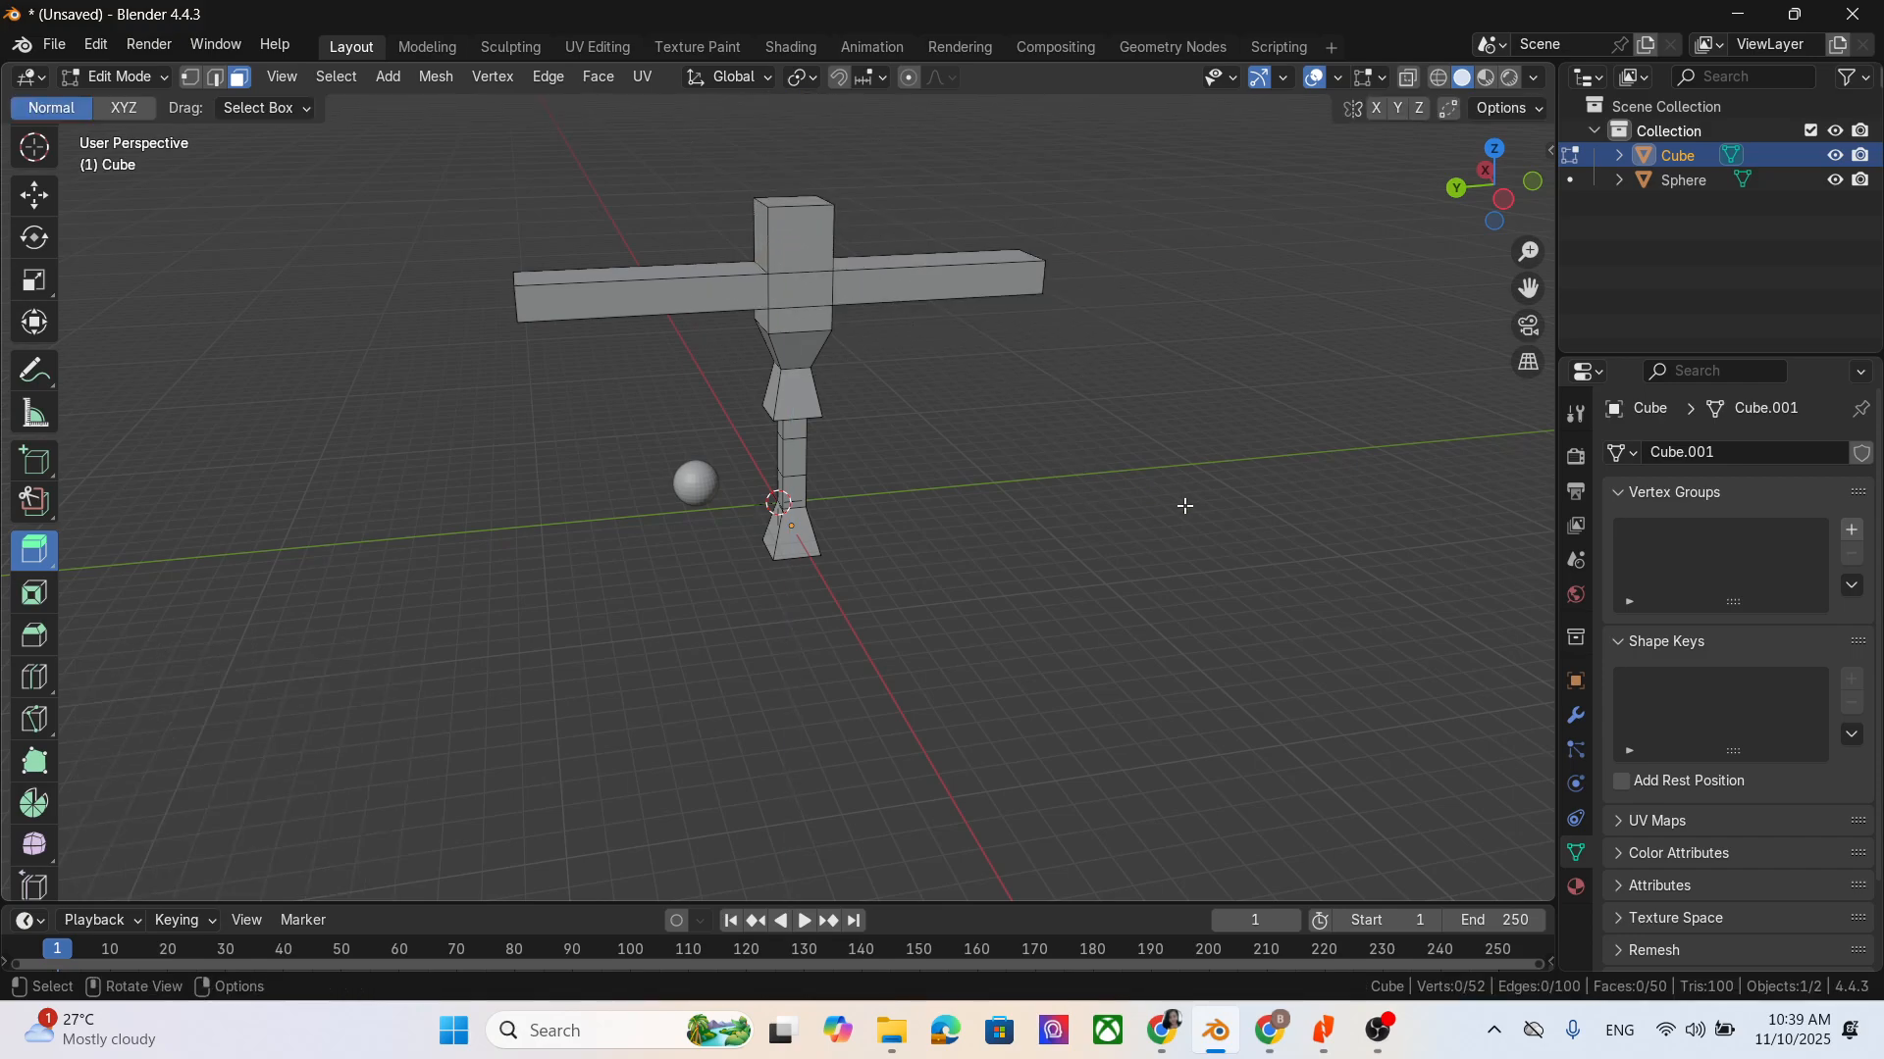
{"action": "mouse_move", "coordinate": [1181, 509]}
{"action": "middle_mouse_down"}
{"action": "mouse_move", "coordinate": [1138, 509]}
{"action": "mouse_move", "coordinate": [1185, 515]}
{"action": "middle_mouse_up"}
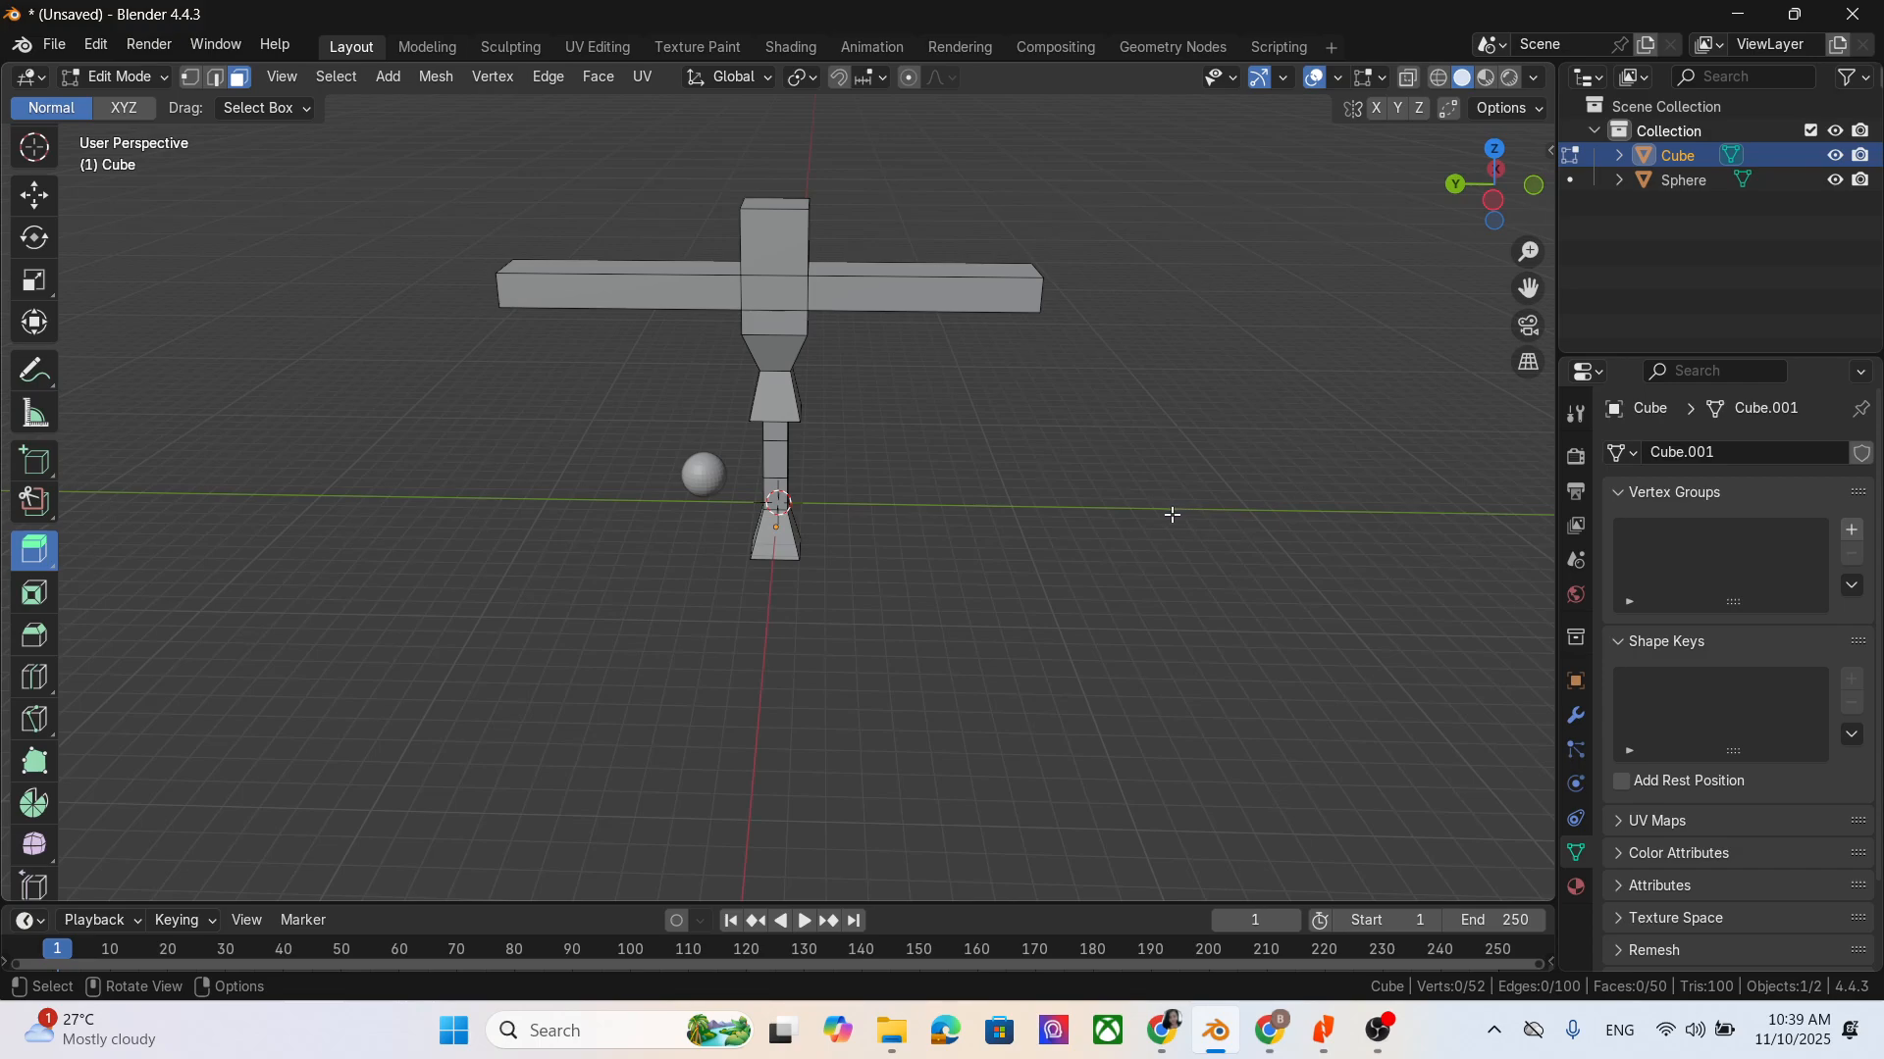
- Inset the top face of the block above the arms by about 0.42 m with the Inset Faces tool
{"action": "left_click", "coordinate": [33, 600]}
{"action": "middle_click_drag", "start_coordinate": [971, 648], "coordinate": [971, 660]}
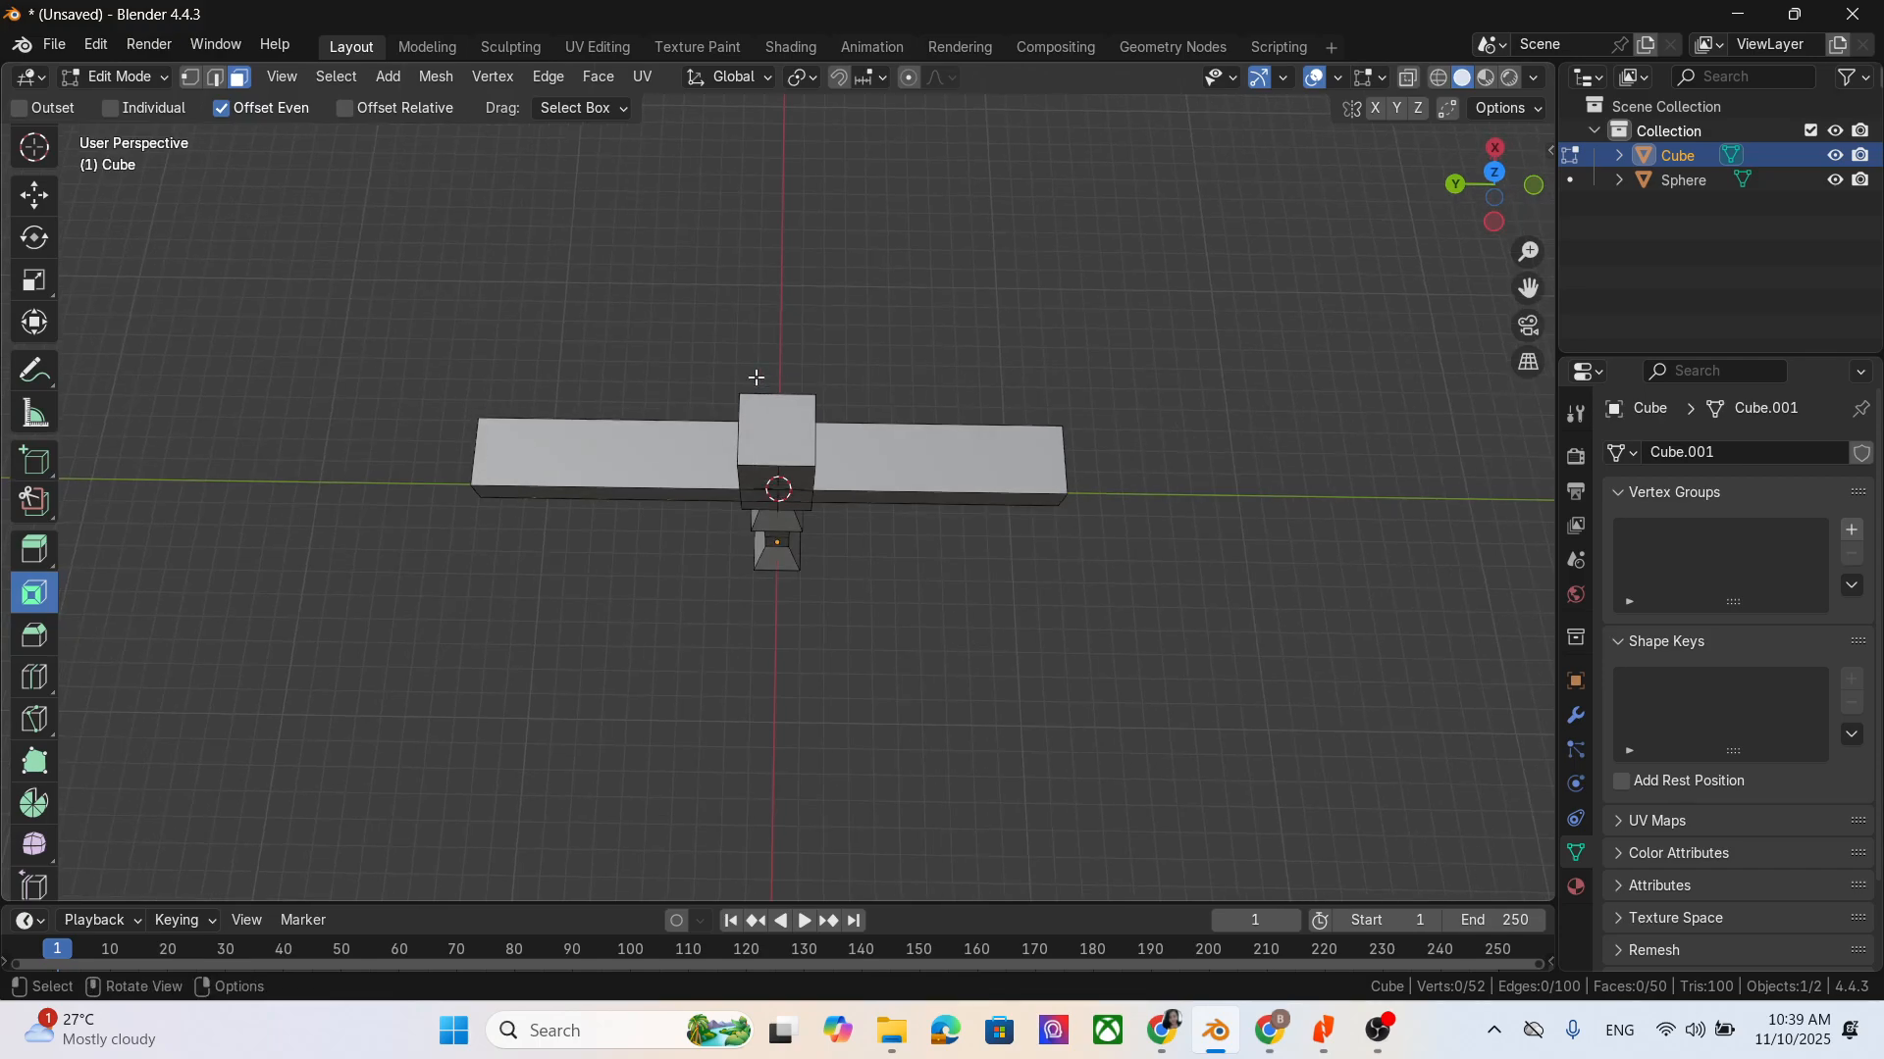
{"action": "left_click", "coordinate": [784, 428]}
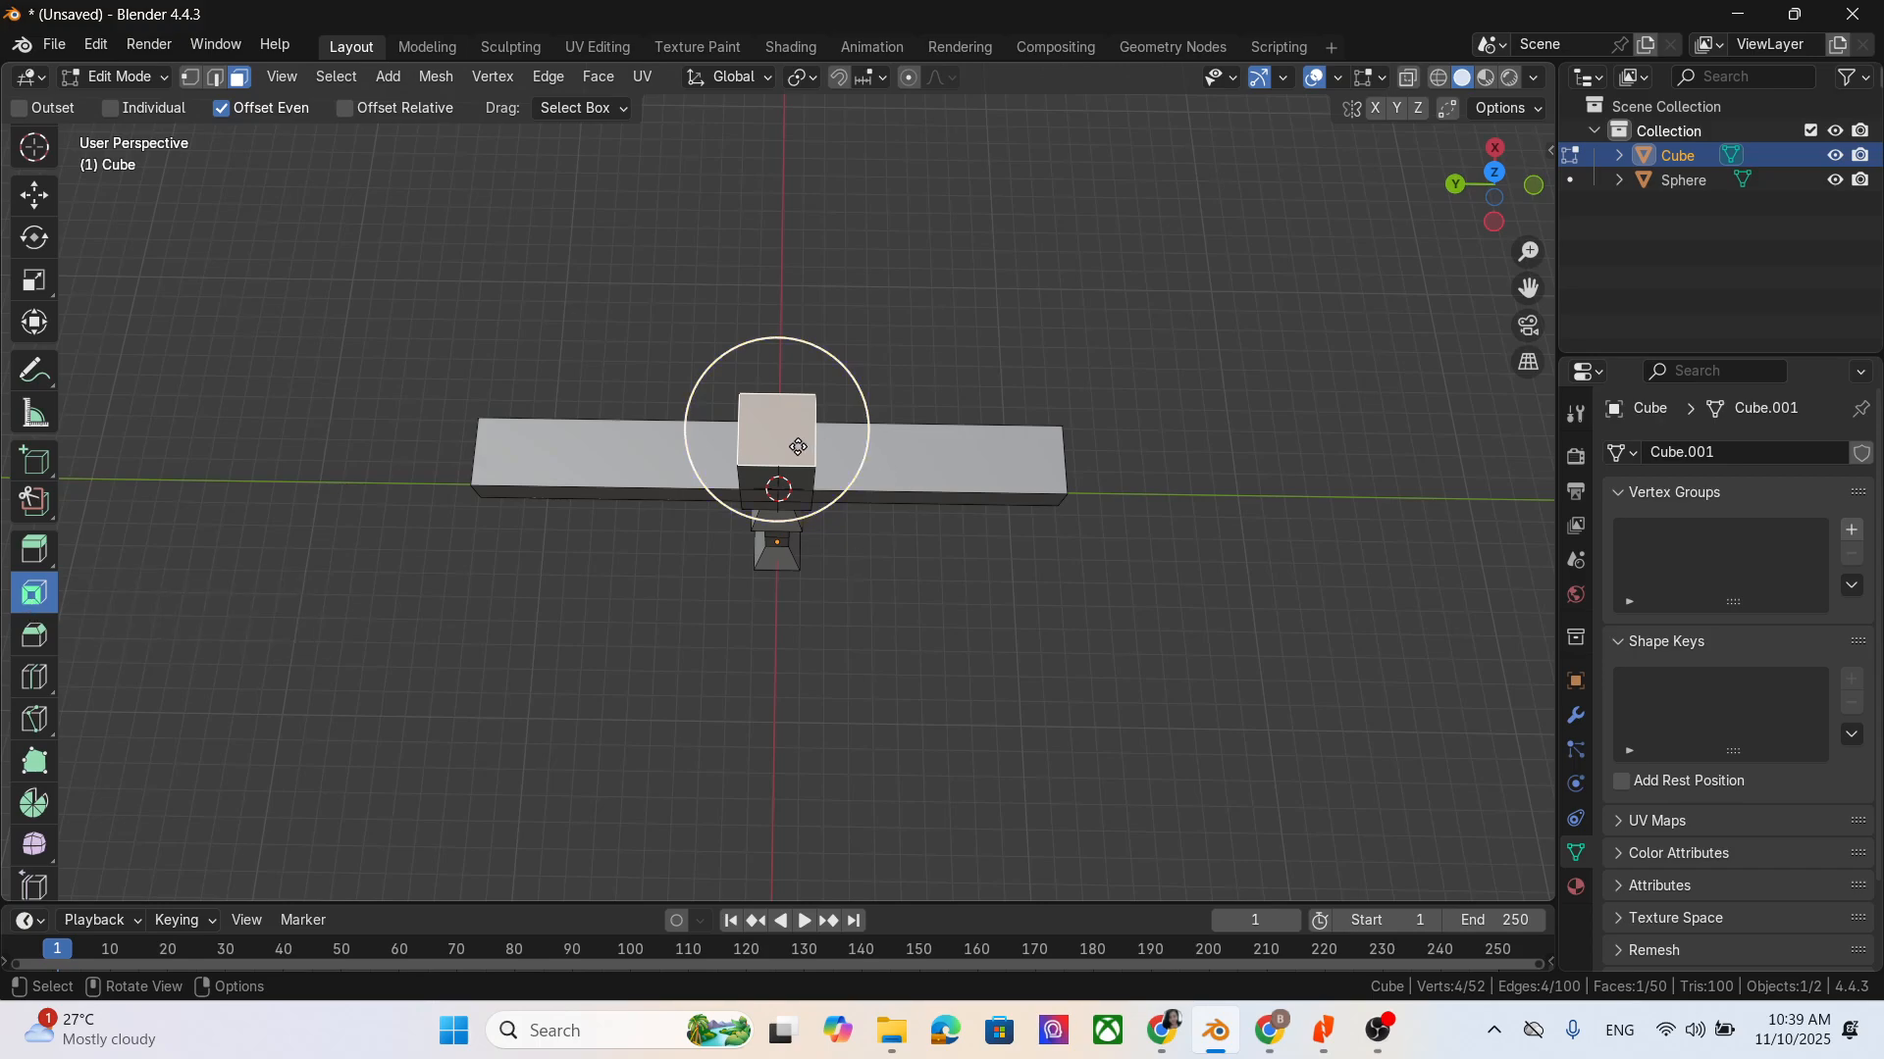
{"action": "left_click_drag", "start_coordinate": [798, 448], "coordinate": [778, 438]}
- Extrude the inset face upward about 1.77 m to form a narrower block
{"action": "middle_click_drag", "start_coordinate": [1135, 618], "coordinate": [874, 592]}
{"action": "key", "text": "e"}
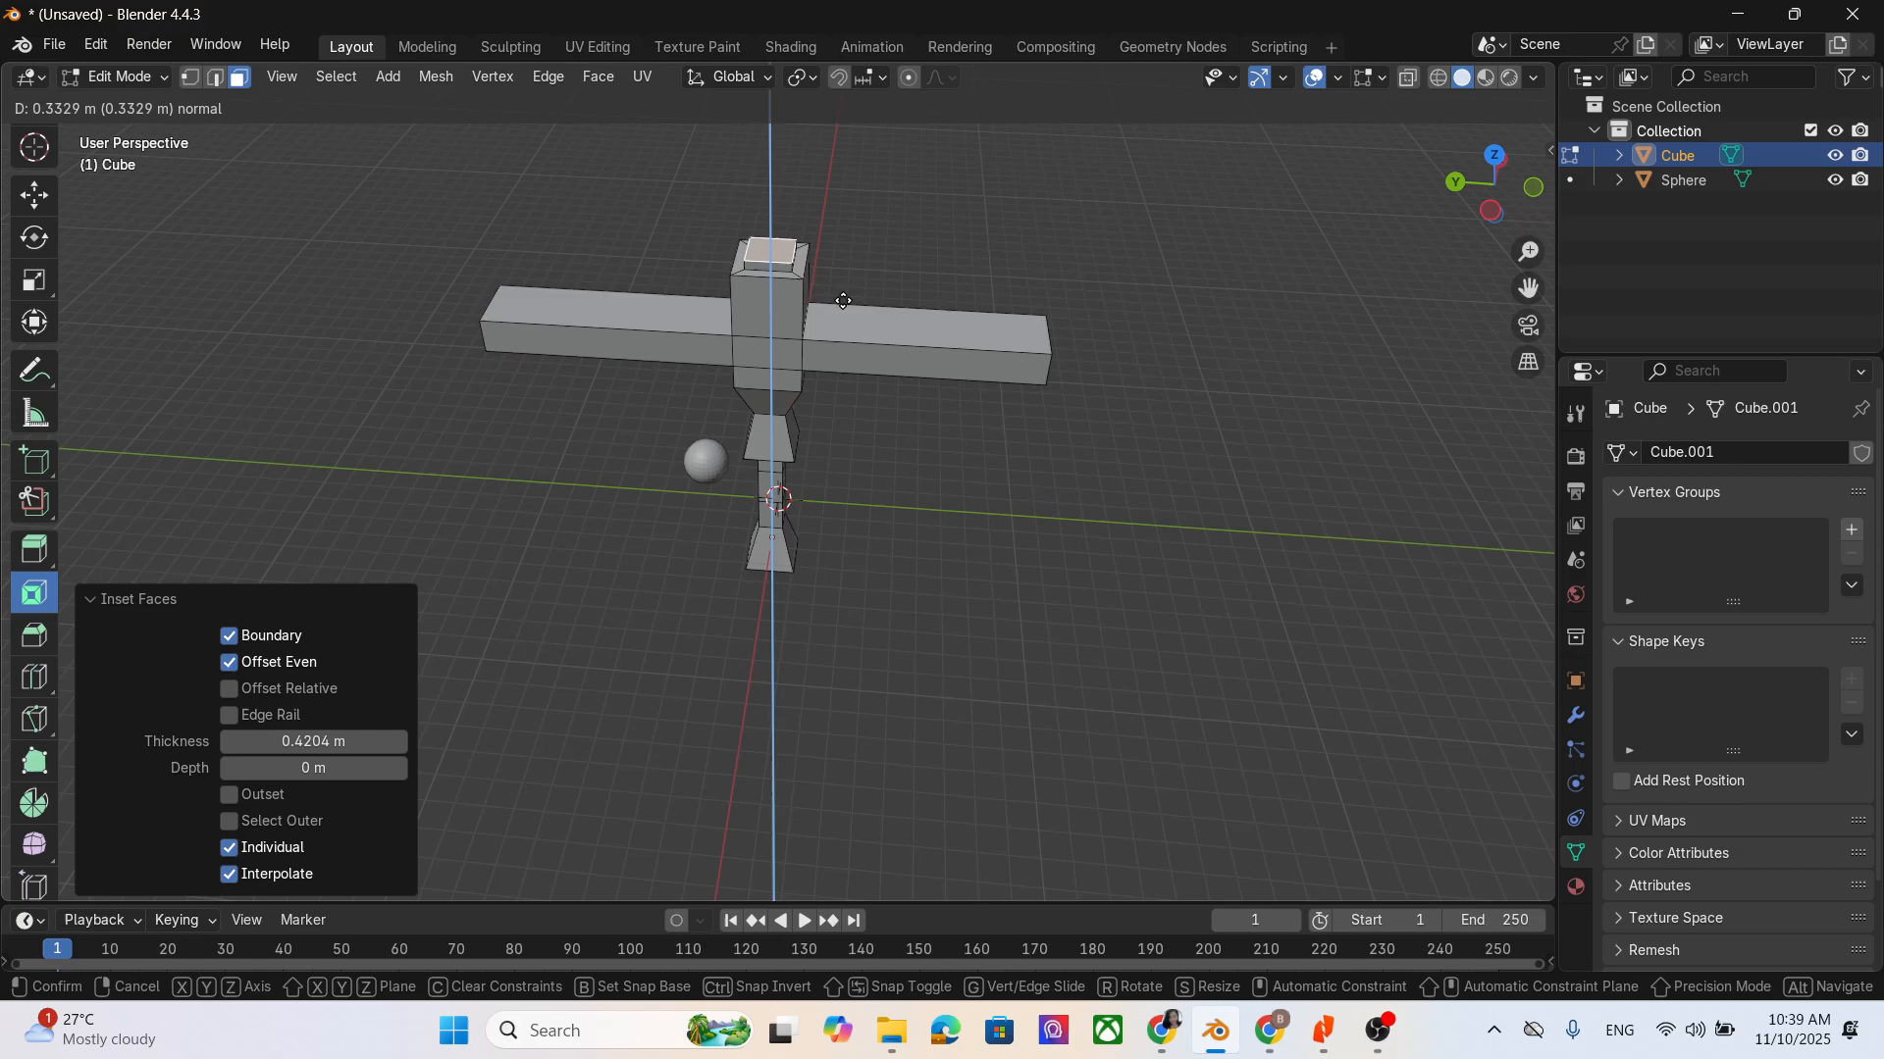
{"action": "left_click", "coordinate": [840, 263]}
{"action": "middle_click_drag", "start_coordinate": [880, 459], "coordinate": [911, 413]}
{"action": "scroll", "coordinate": [911, 413], "scroll_direction": "down", "scroll_amount": 1}
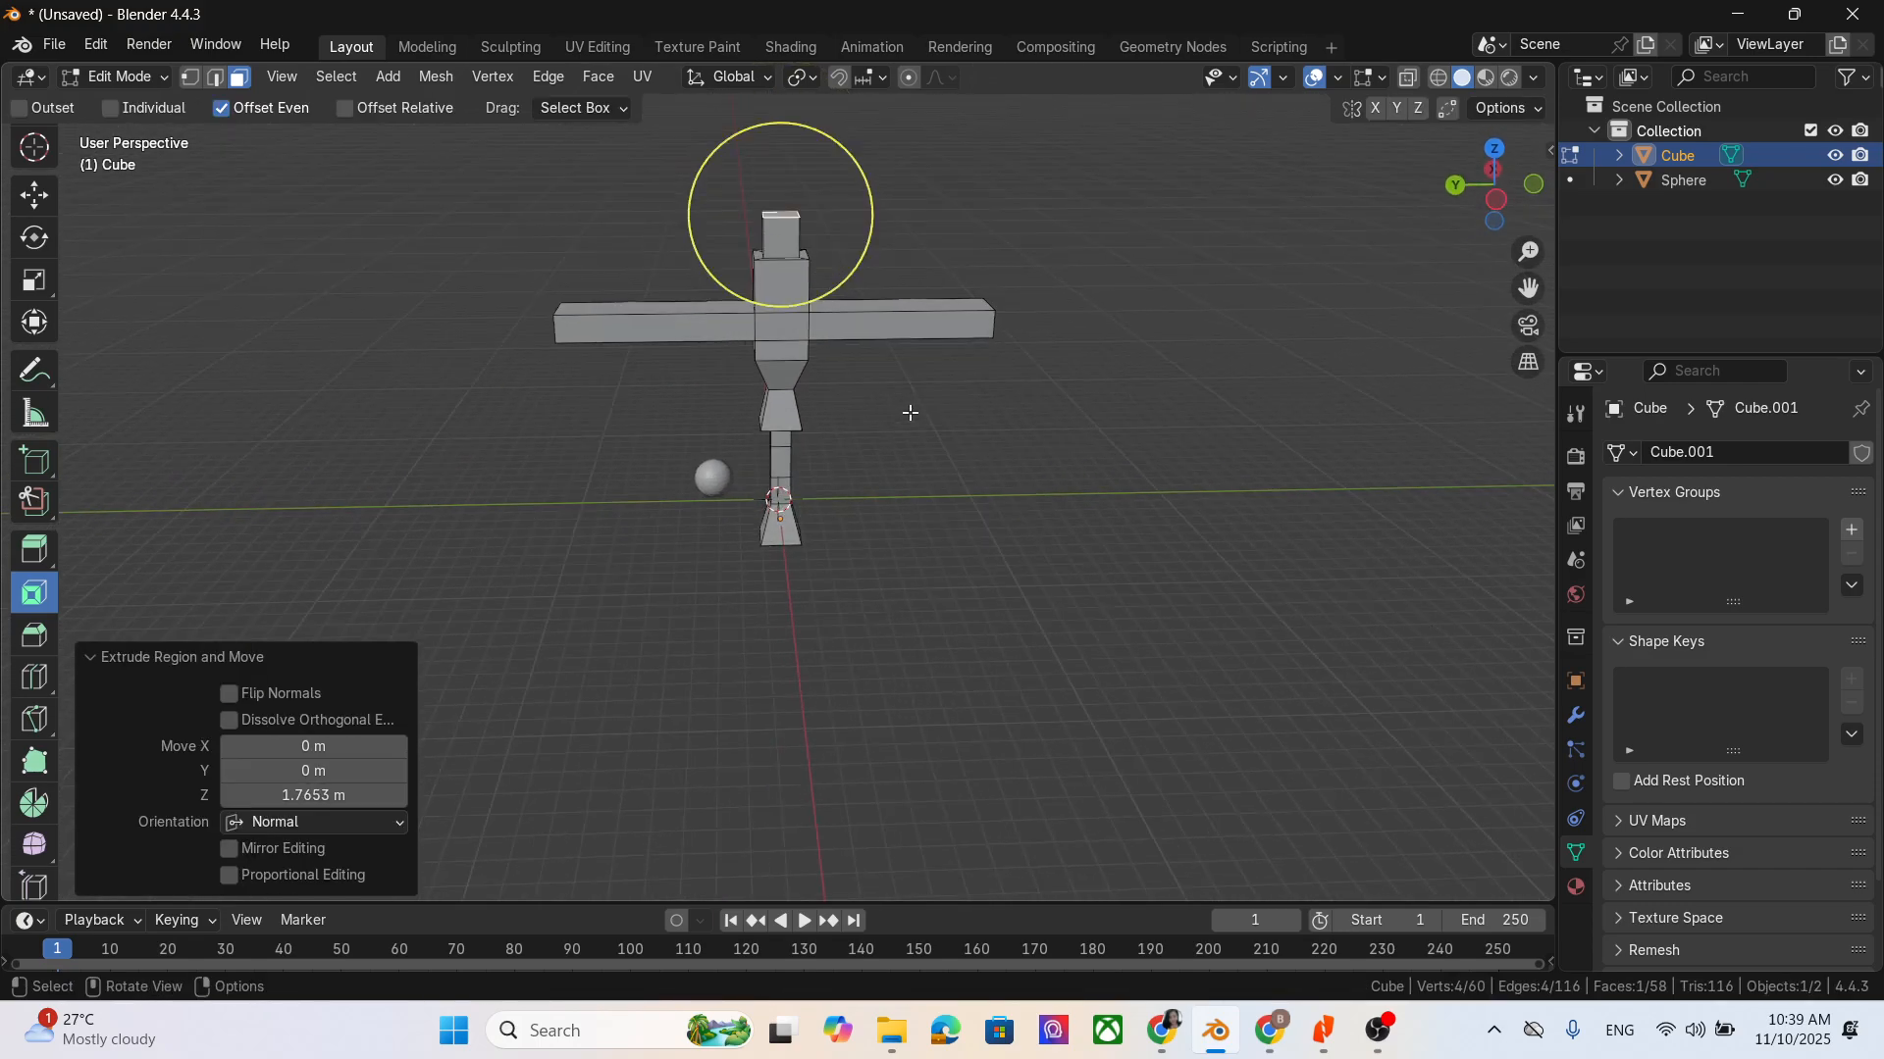
{"action": "left_click_drag", "start_coordinate": [1528, 288], "coordinate": [1522, 483]}
{"action": "scroll", "coordinate": [963, 515], "scroll_direction": "up", "scroll_amount": 2}
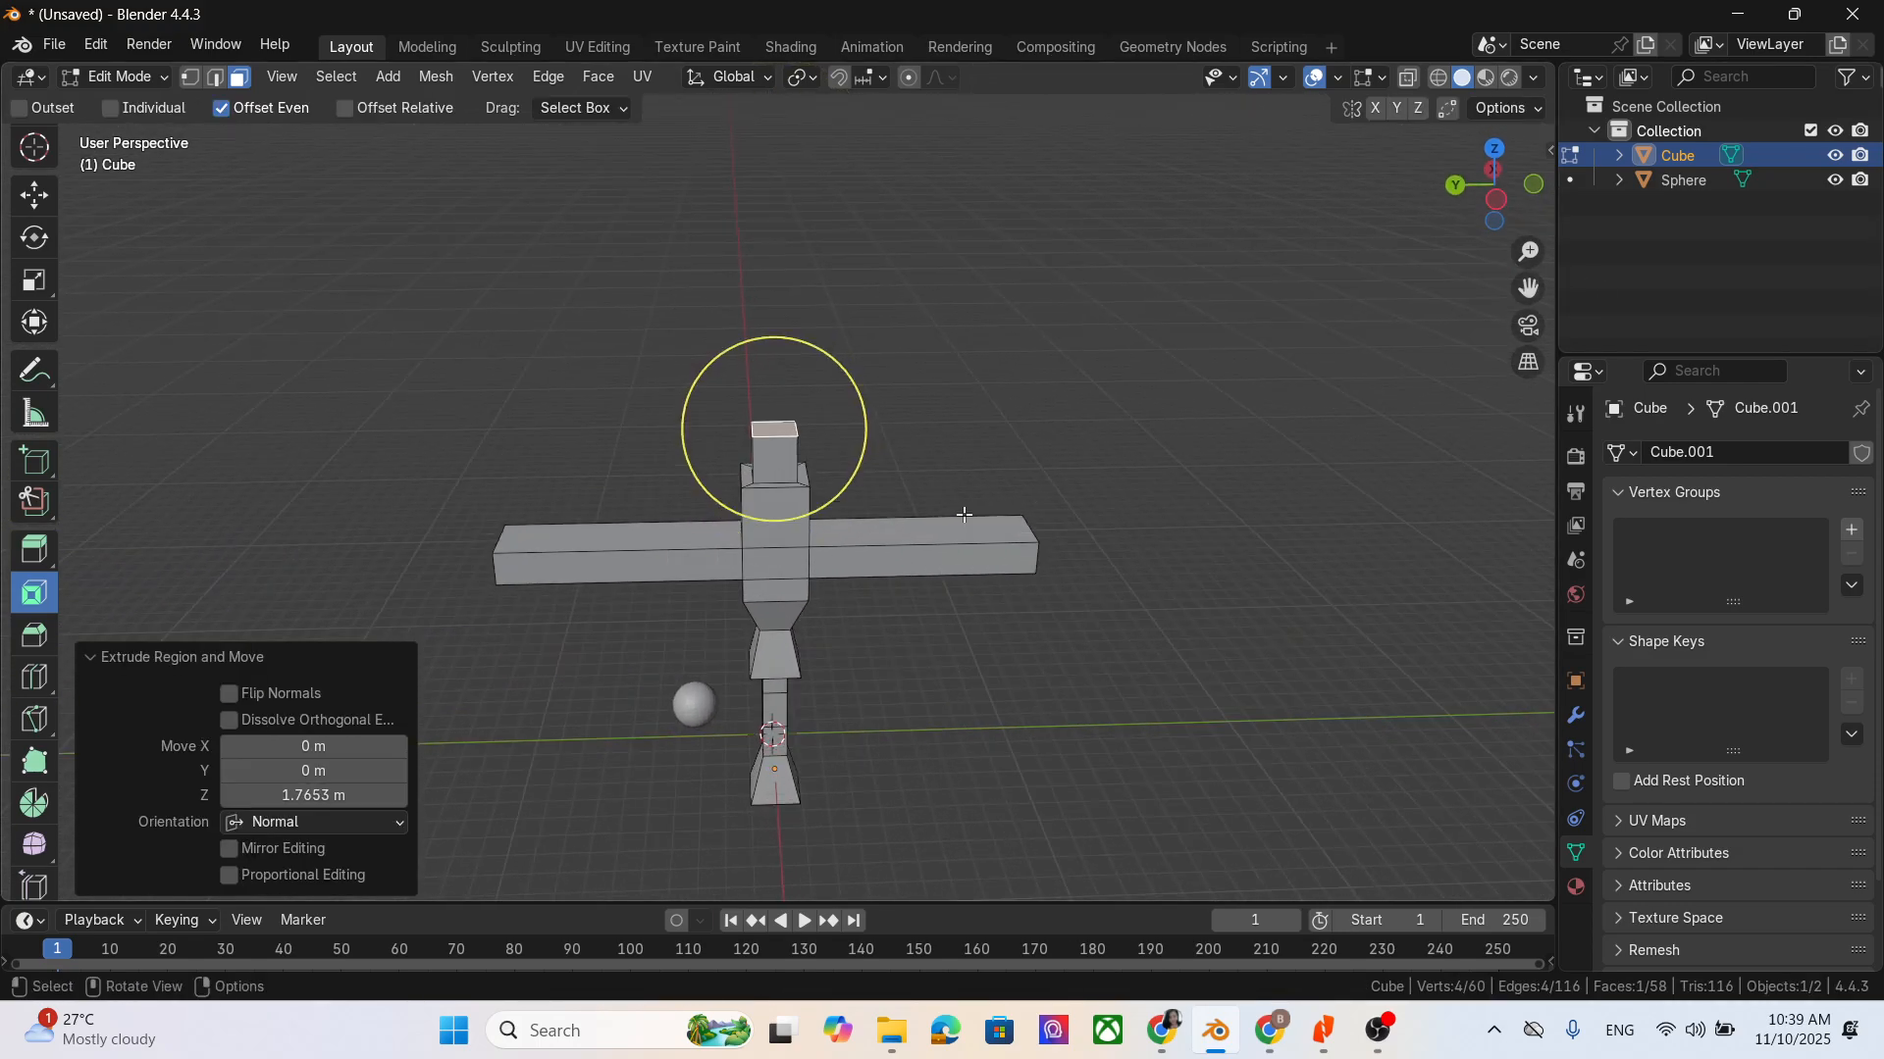
{"action": "middle_click_drag", "start_coordinate": [962, 473], "coordinate": [944, 522]}
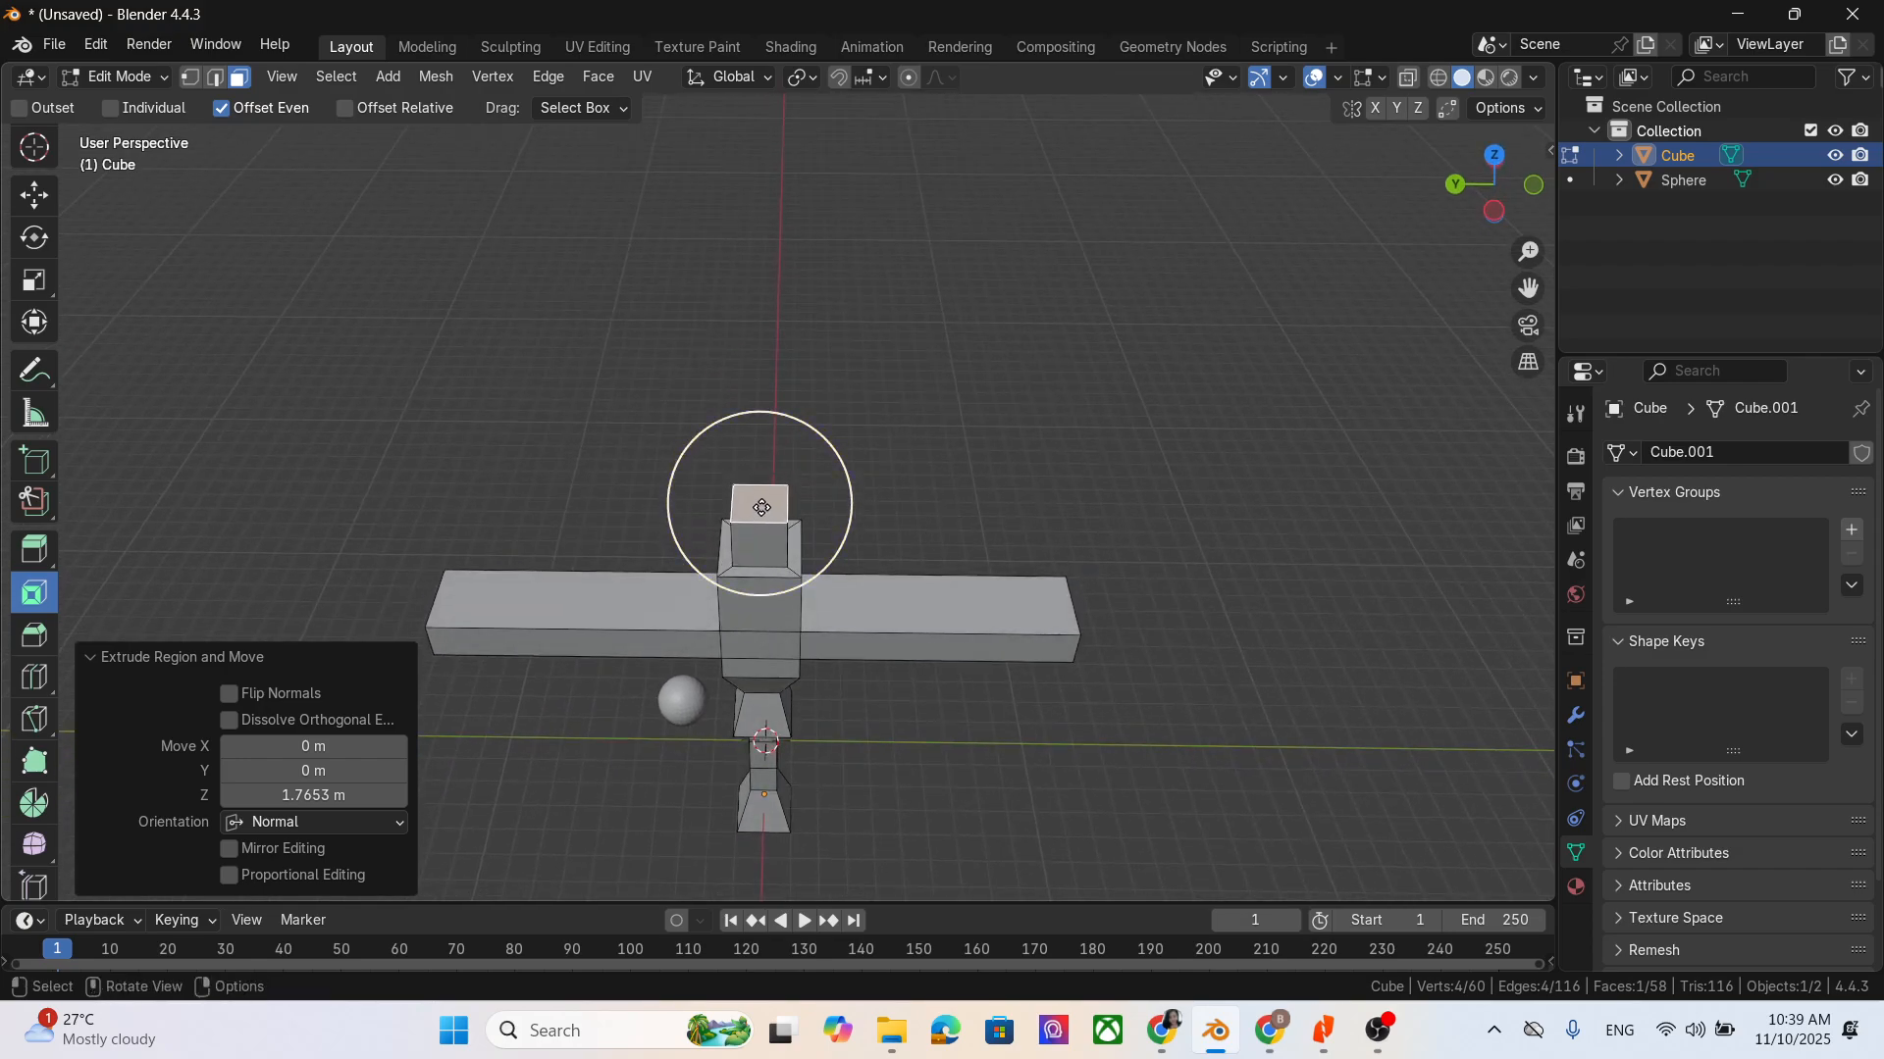
{"action": "mouse_move", "coordinate": [761, 507]}
{"action": "left_mouse_down"}
{"action": "mouse_move", "coordinate": [747, 491]}
{"action": "mouse_move", "coordinate": [775, 529]}
{"action": "left_mouse_up"}
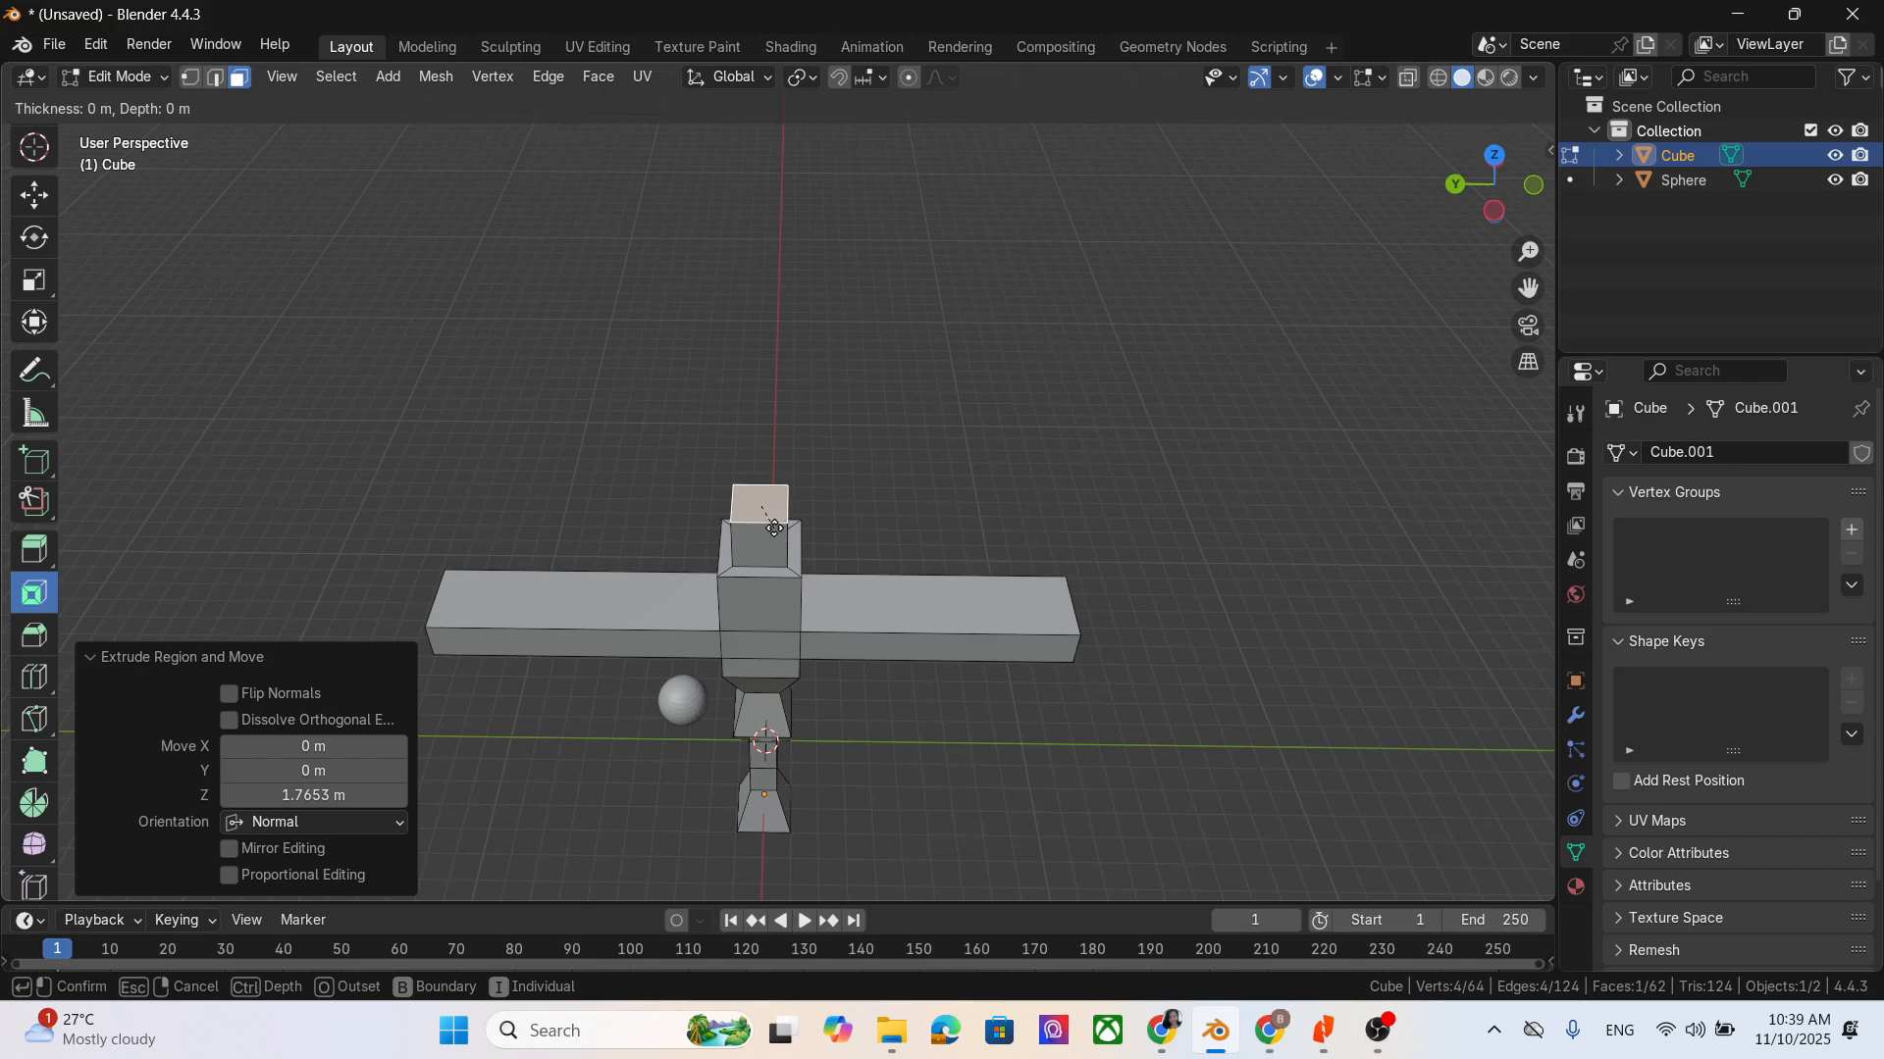
{"action": "key", "text": "Escape"}
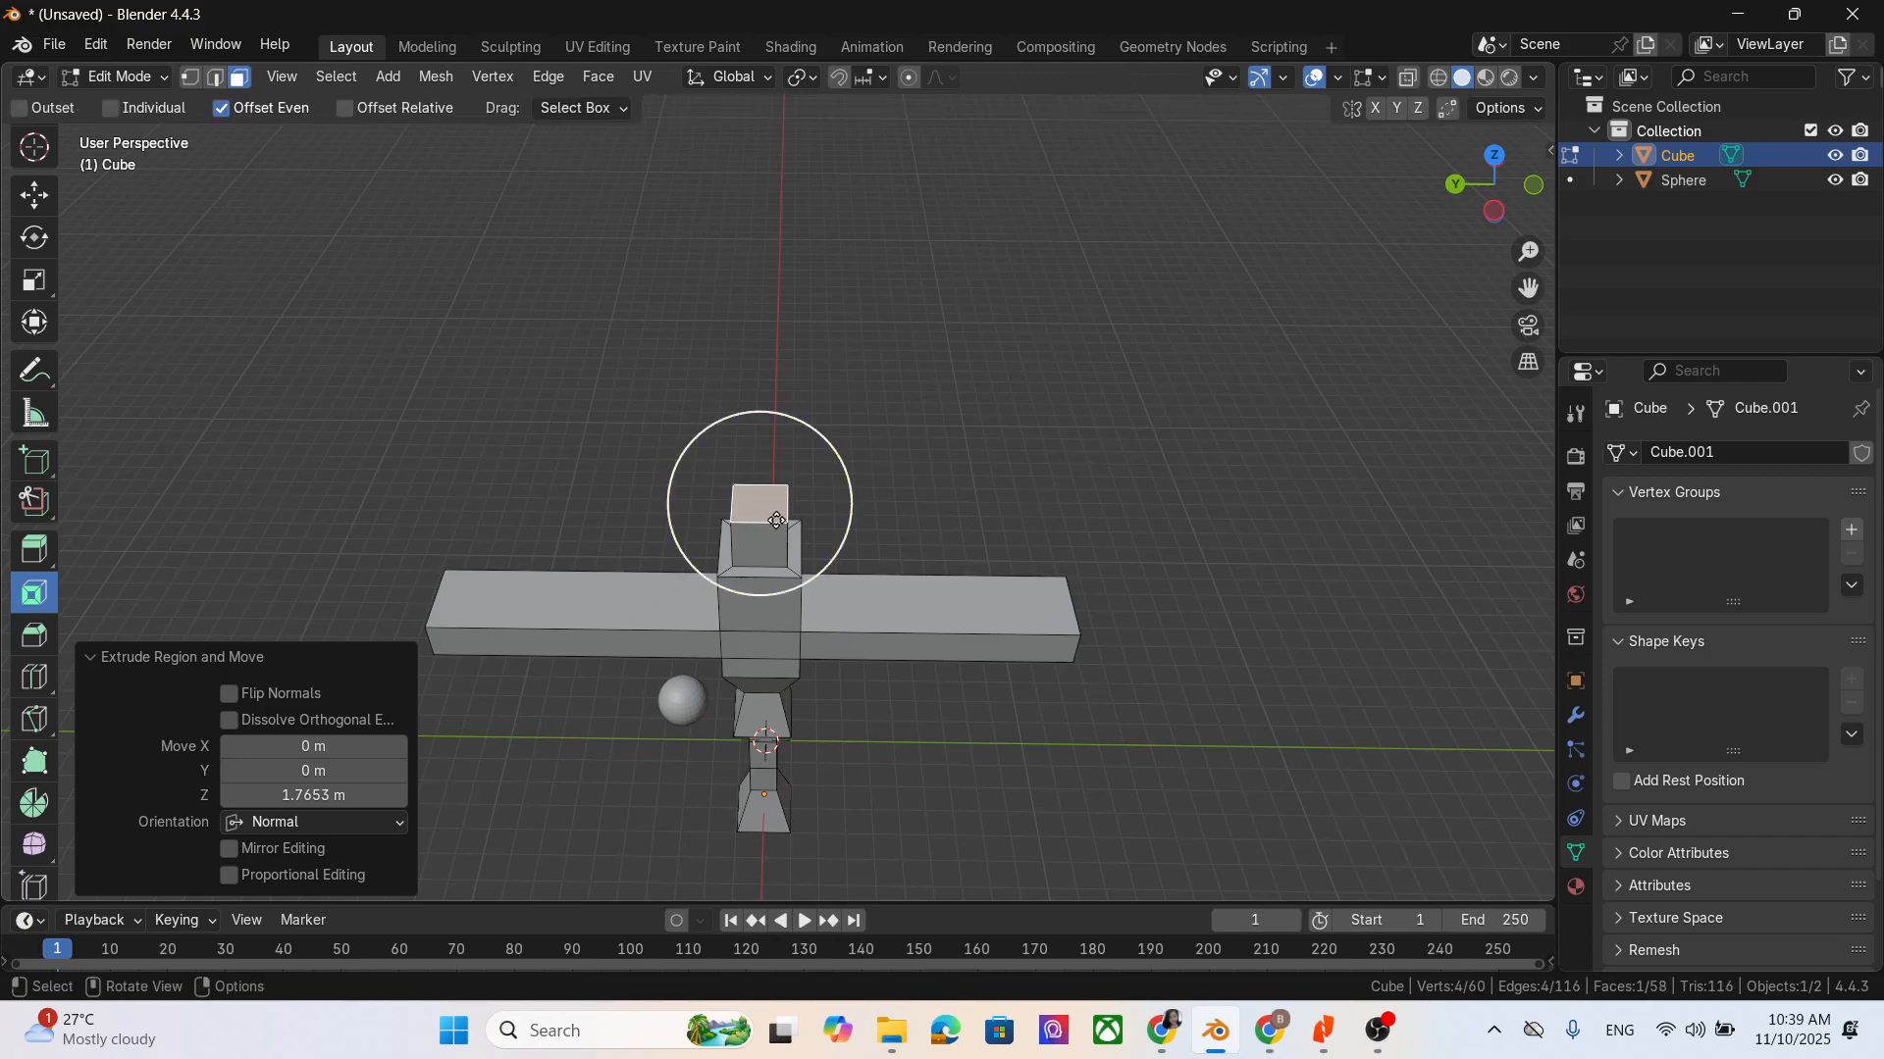
- Inset the narrow upper block's top face to leave a thin rim around it
{"action": "scroll", "coordinate": [805, 552], "scroll_direction": "up", "scroll_amount": 10}
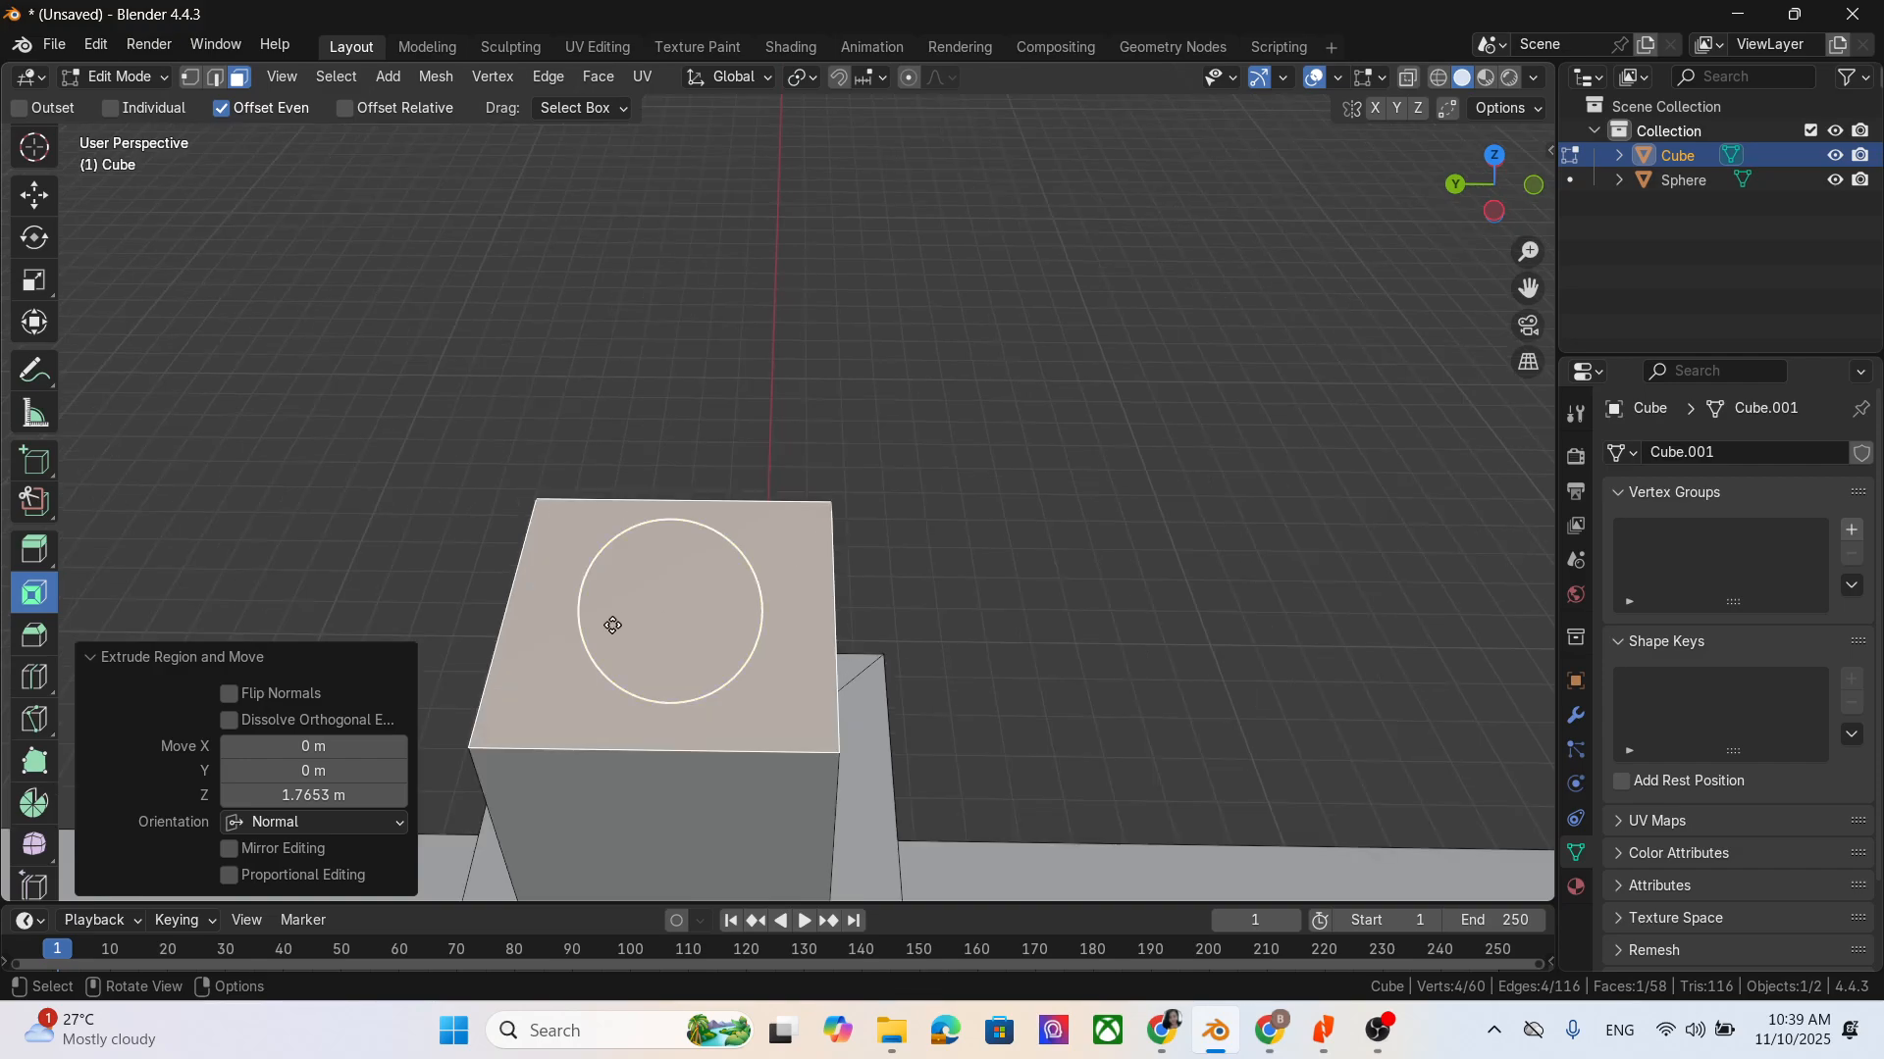
{"action": "left_click_drag", "start_coordinate": [614, 622], "coordinate": [609, 675]}
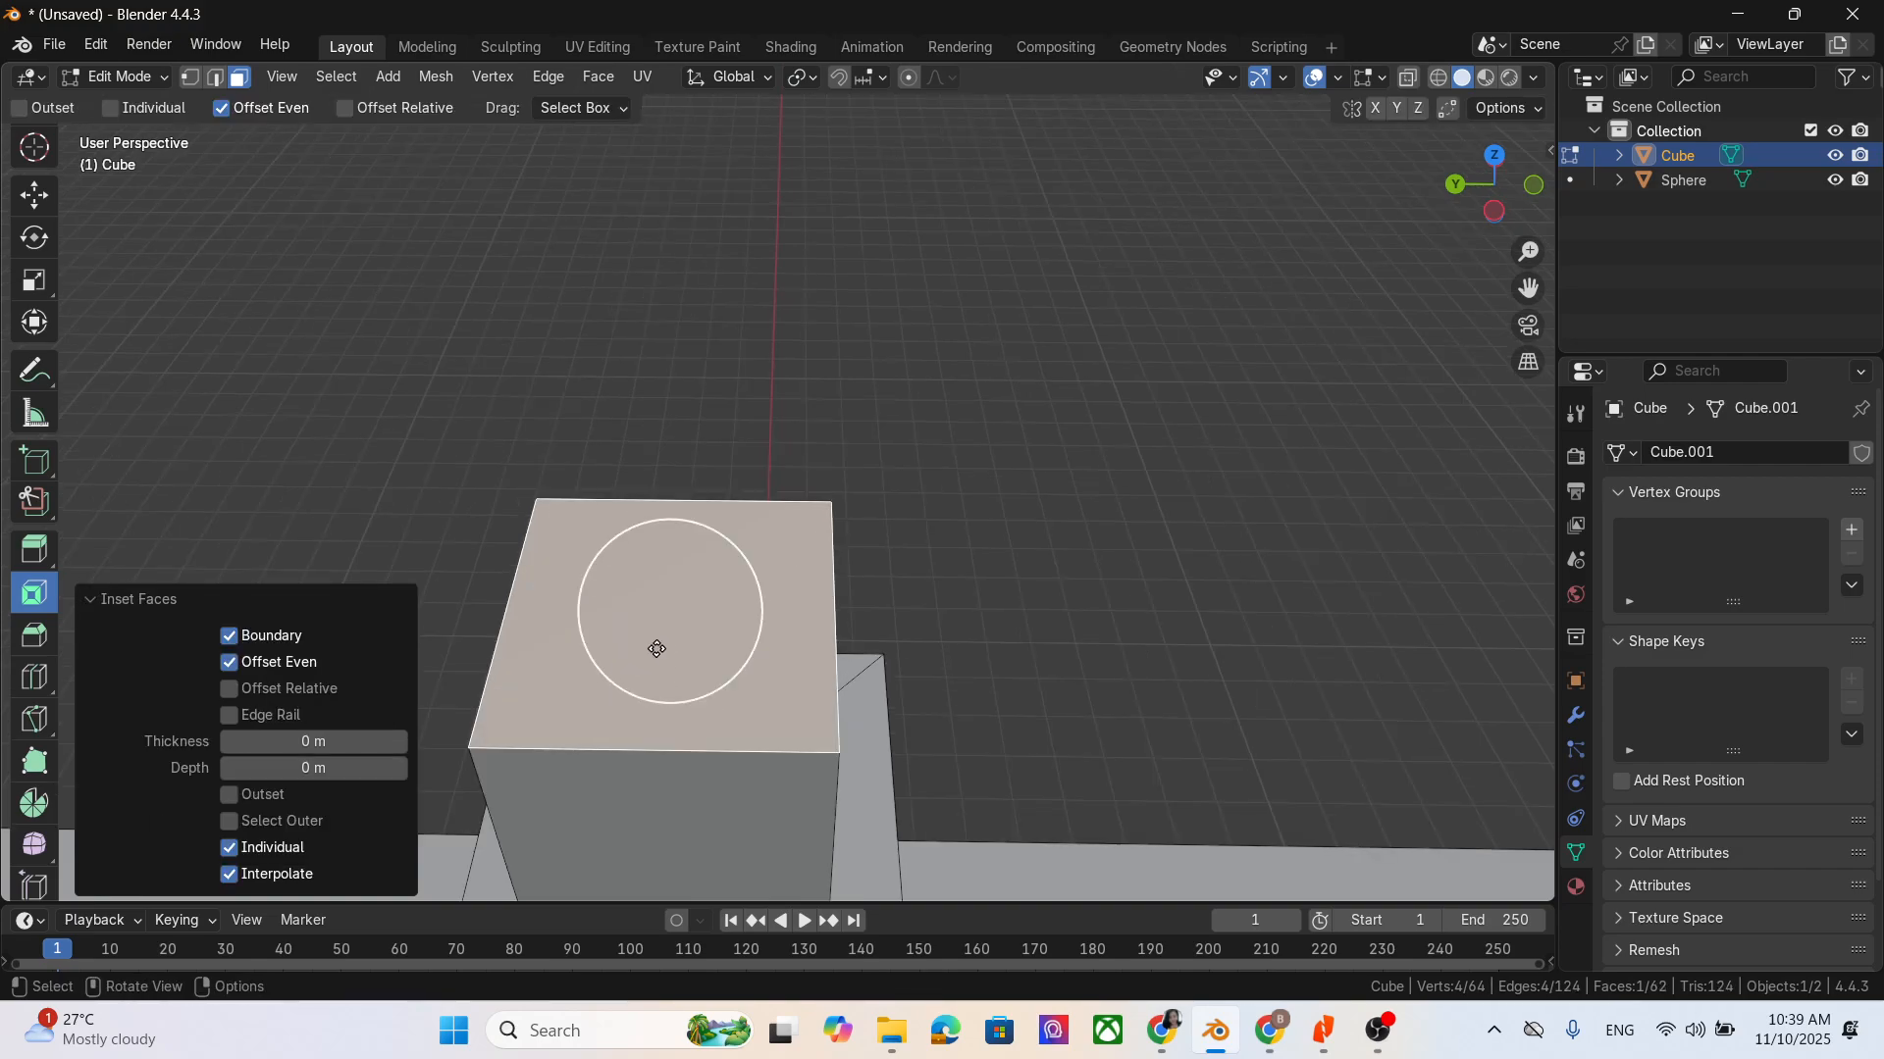
{"action": "left_click", "coordinate": [86, 603]}
{"action": "left_click", "coordinate": [783, 658]}
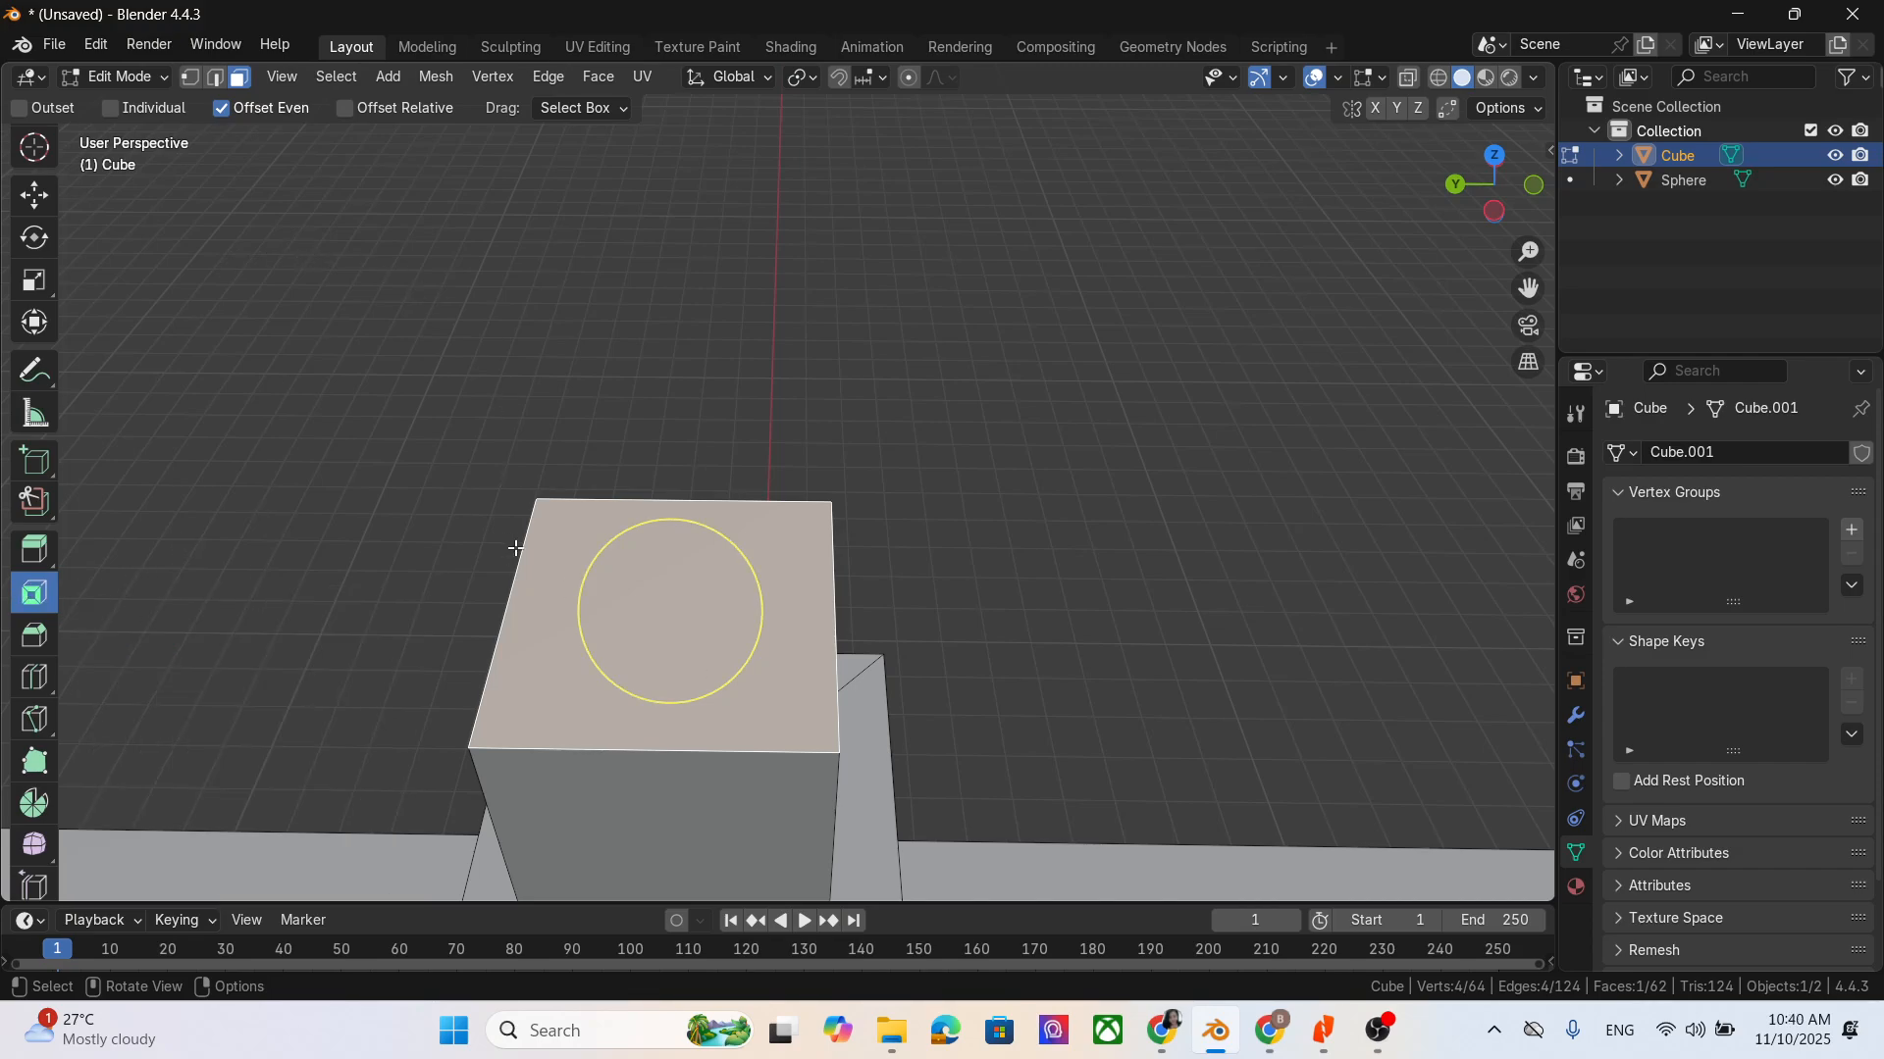
{"action": "left_click", "coordinate": [95, 609]}
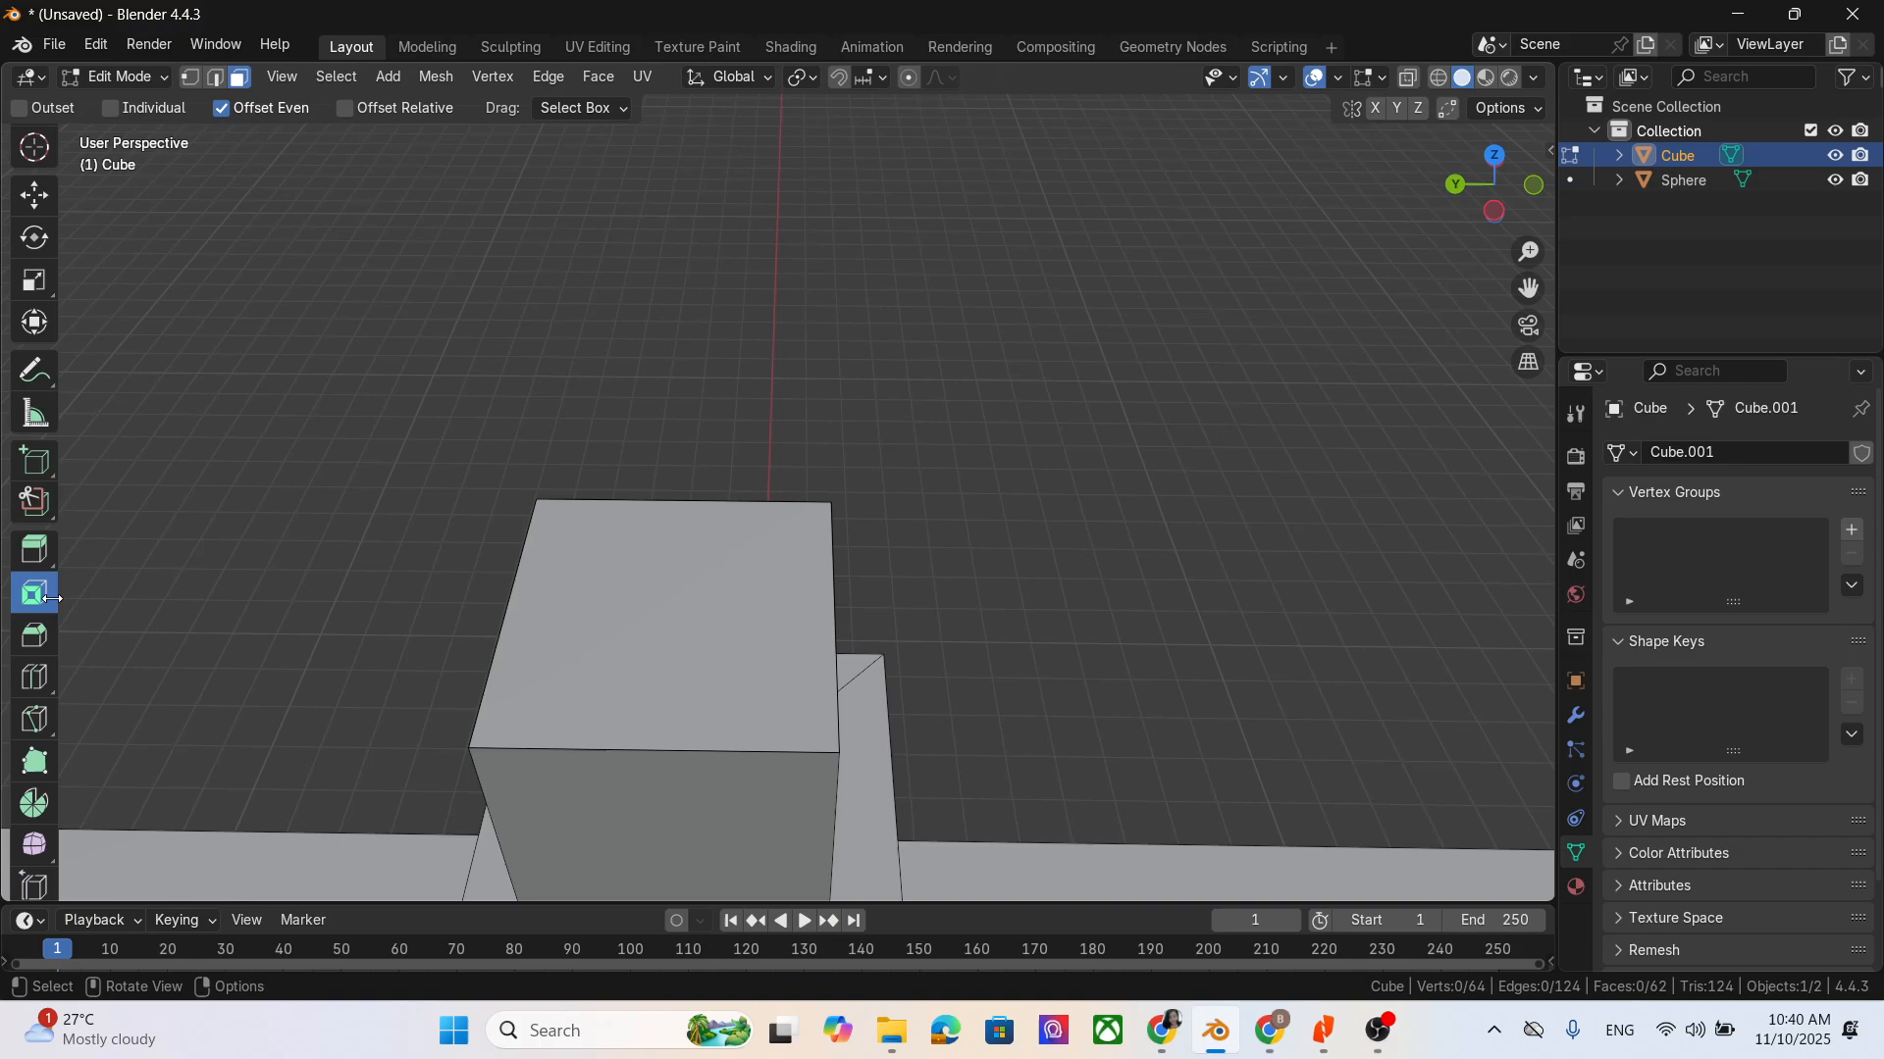
{"action": "left_click", "coordinate": [709, 679]}
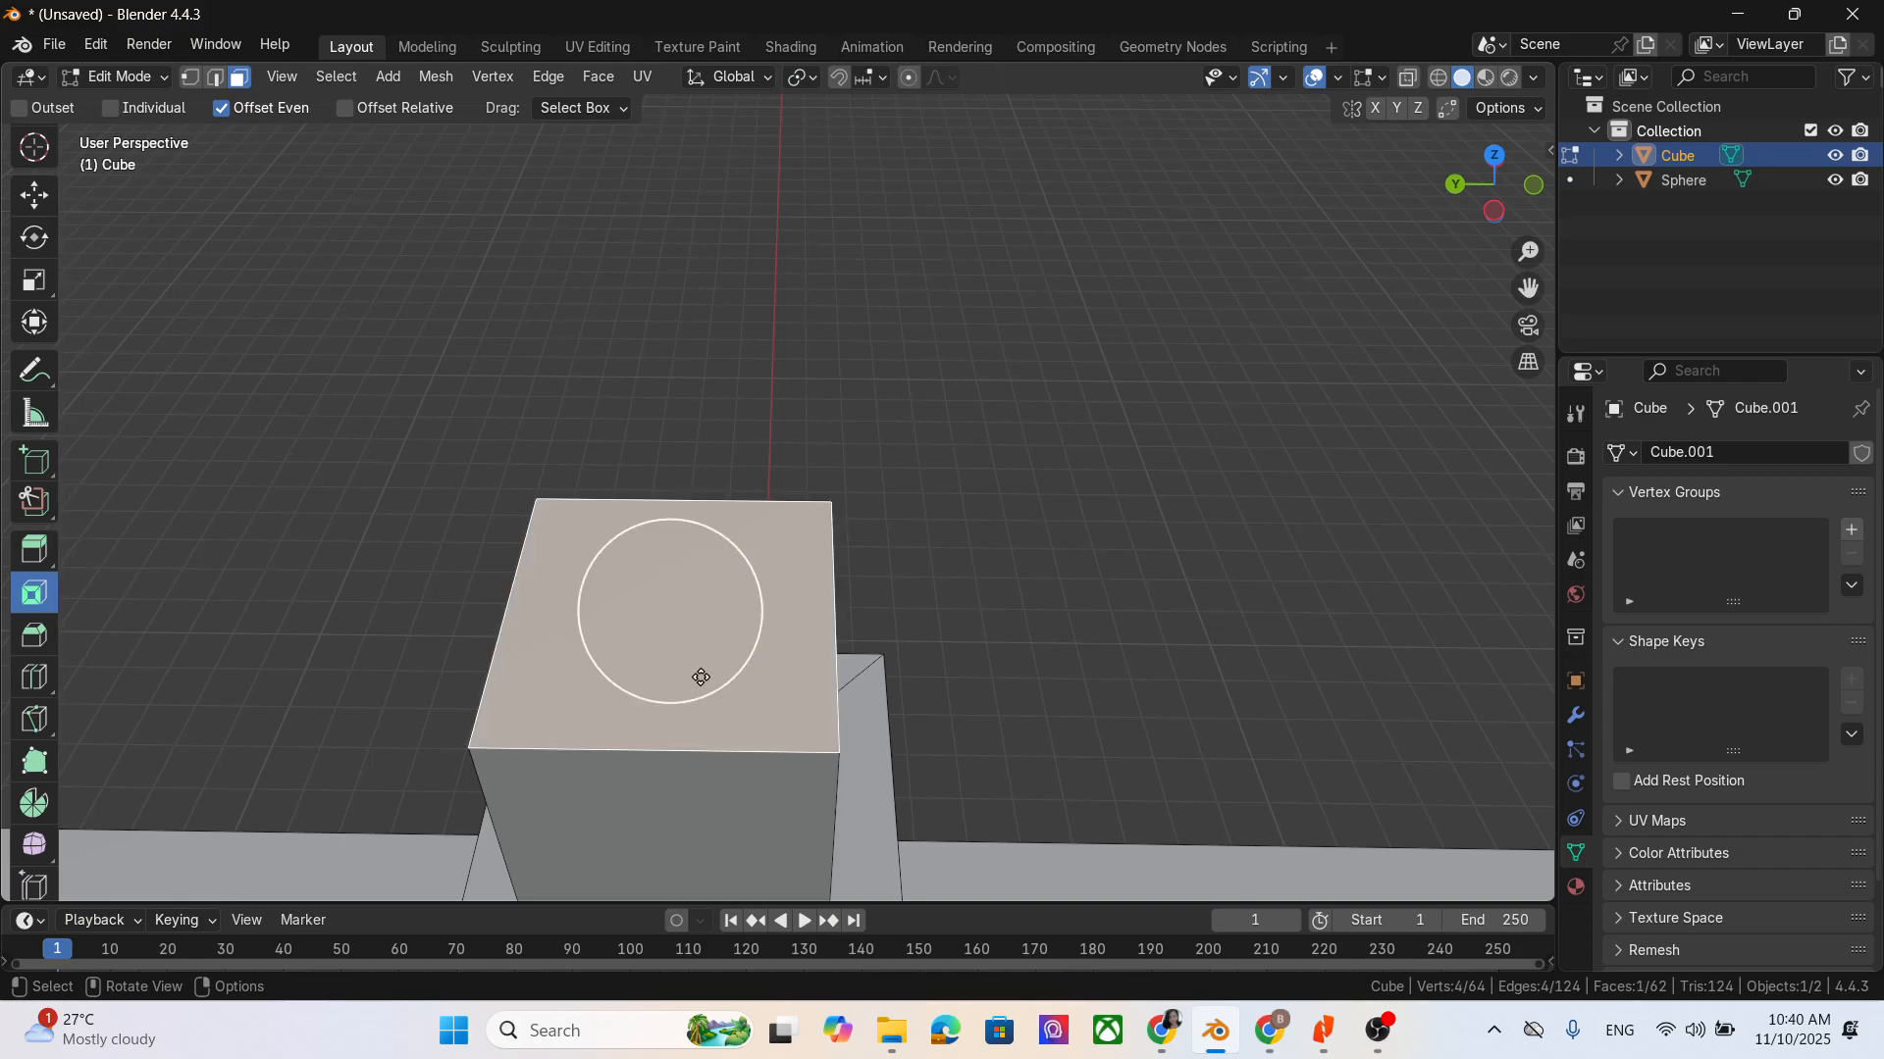
{"action": "left_click_drag", "start_coordinate": [700, 678], "coordinate": [674, 590]}
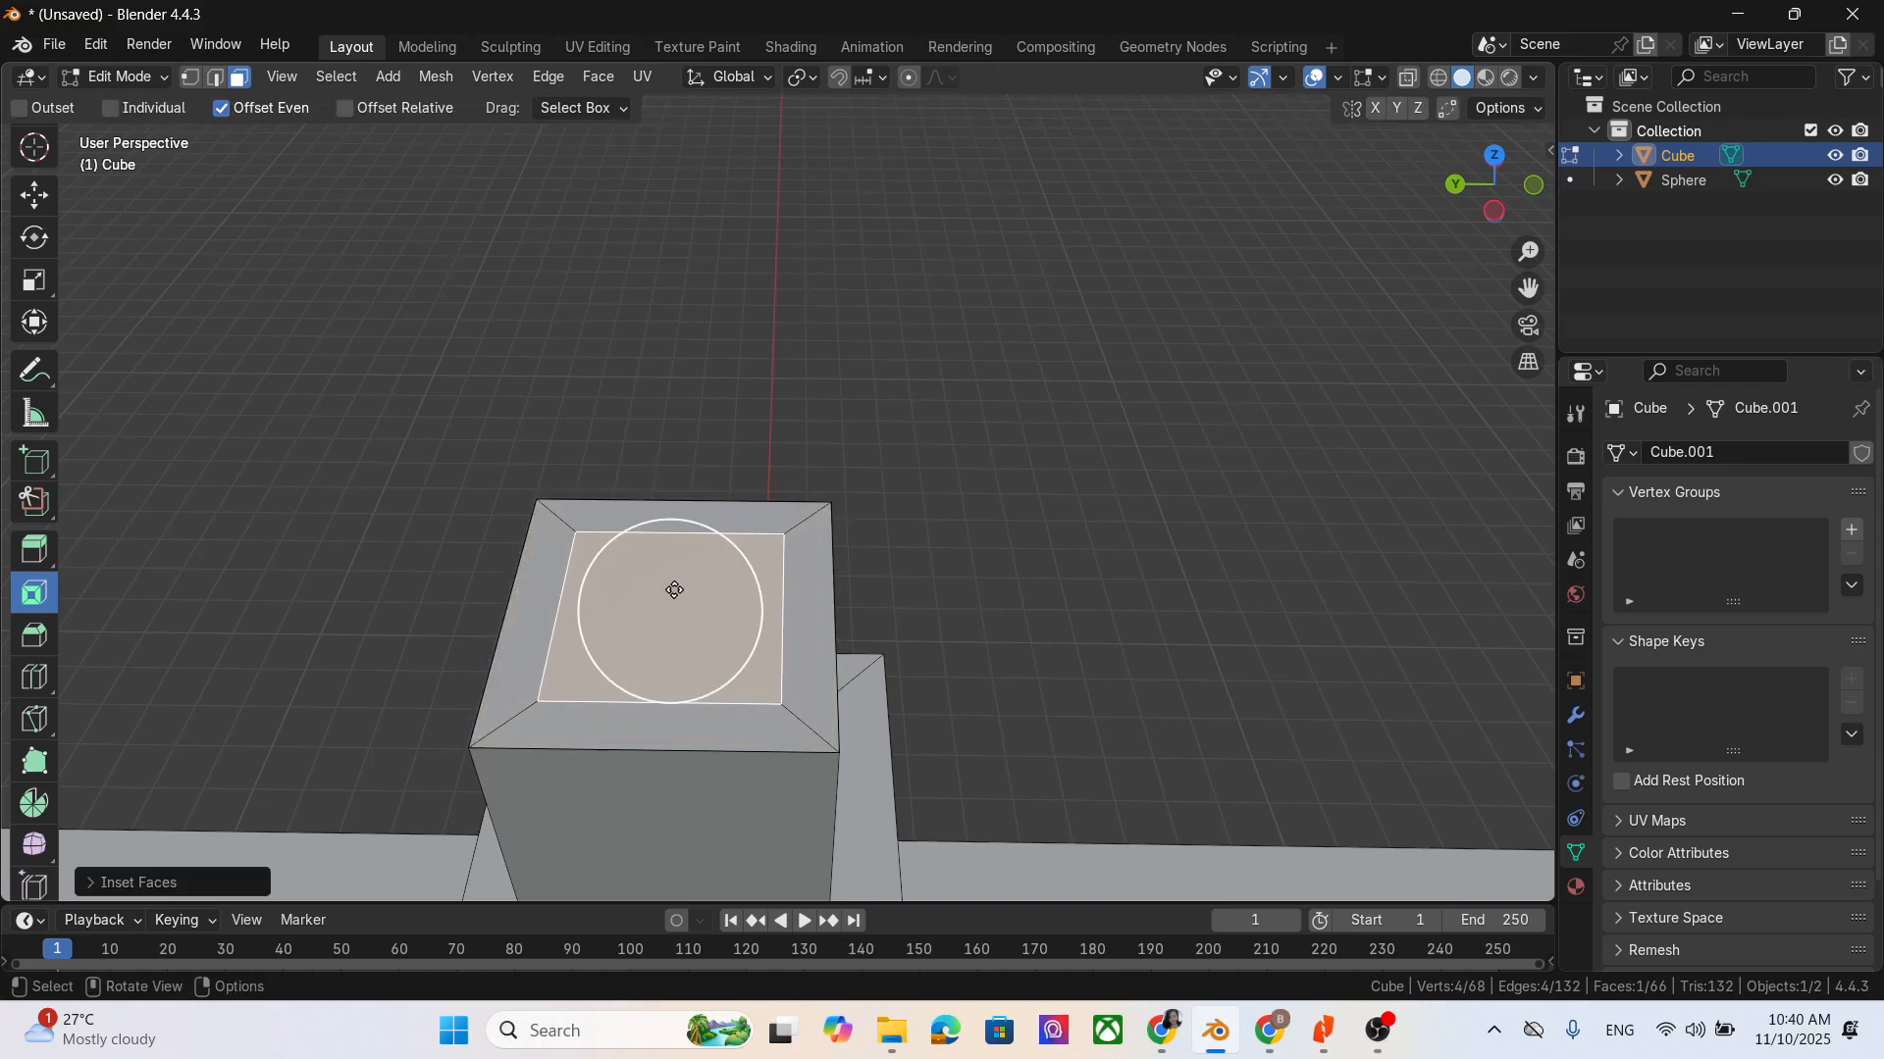
- Extrude the inset face down into the upper block in two segments to hollow it out
{"action": "mouse_move", "coordinate": [985, 786]}
{"action": "middle_mouse_down"}
{"action": "mouse_move", "coordinate": [972, 676]}
{"action": "mouse_move", "coordinate": [972, 774]}
{"action": "middle_mouse_up"}
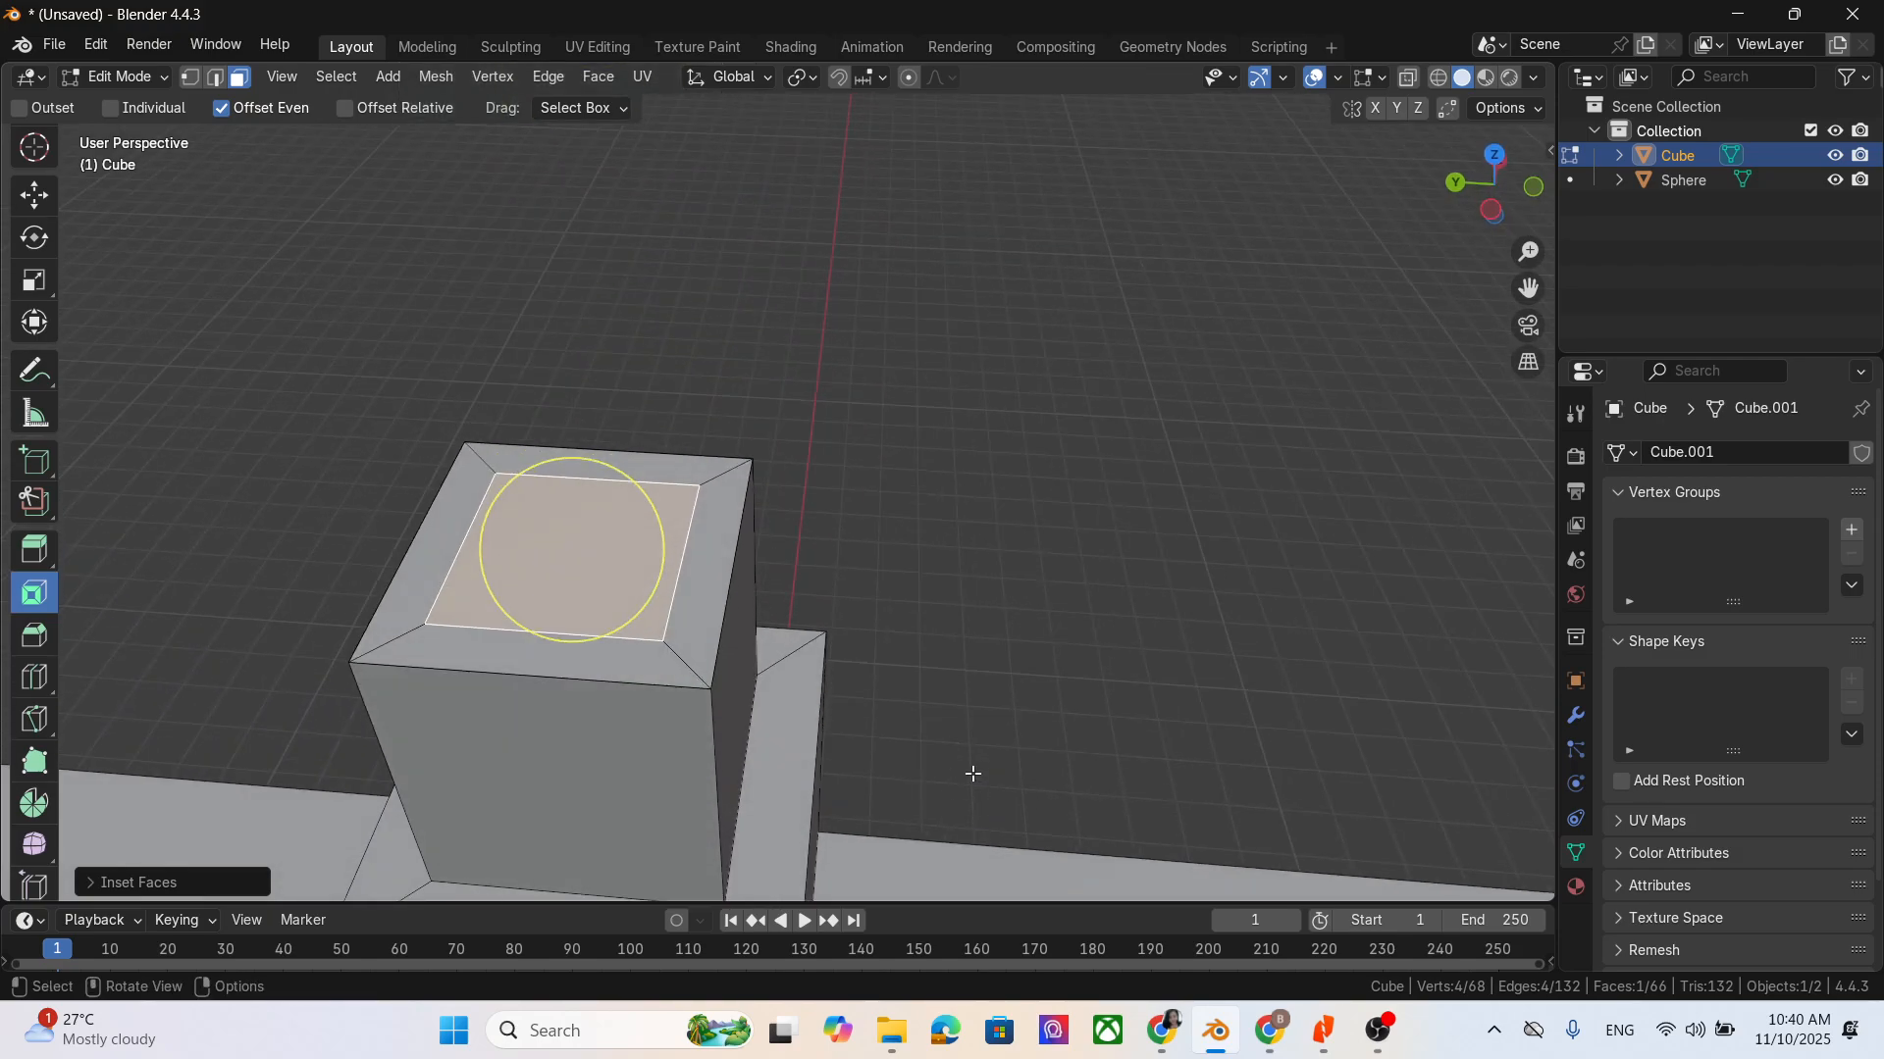
{"action": "key", "text": "e"}
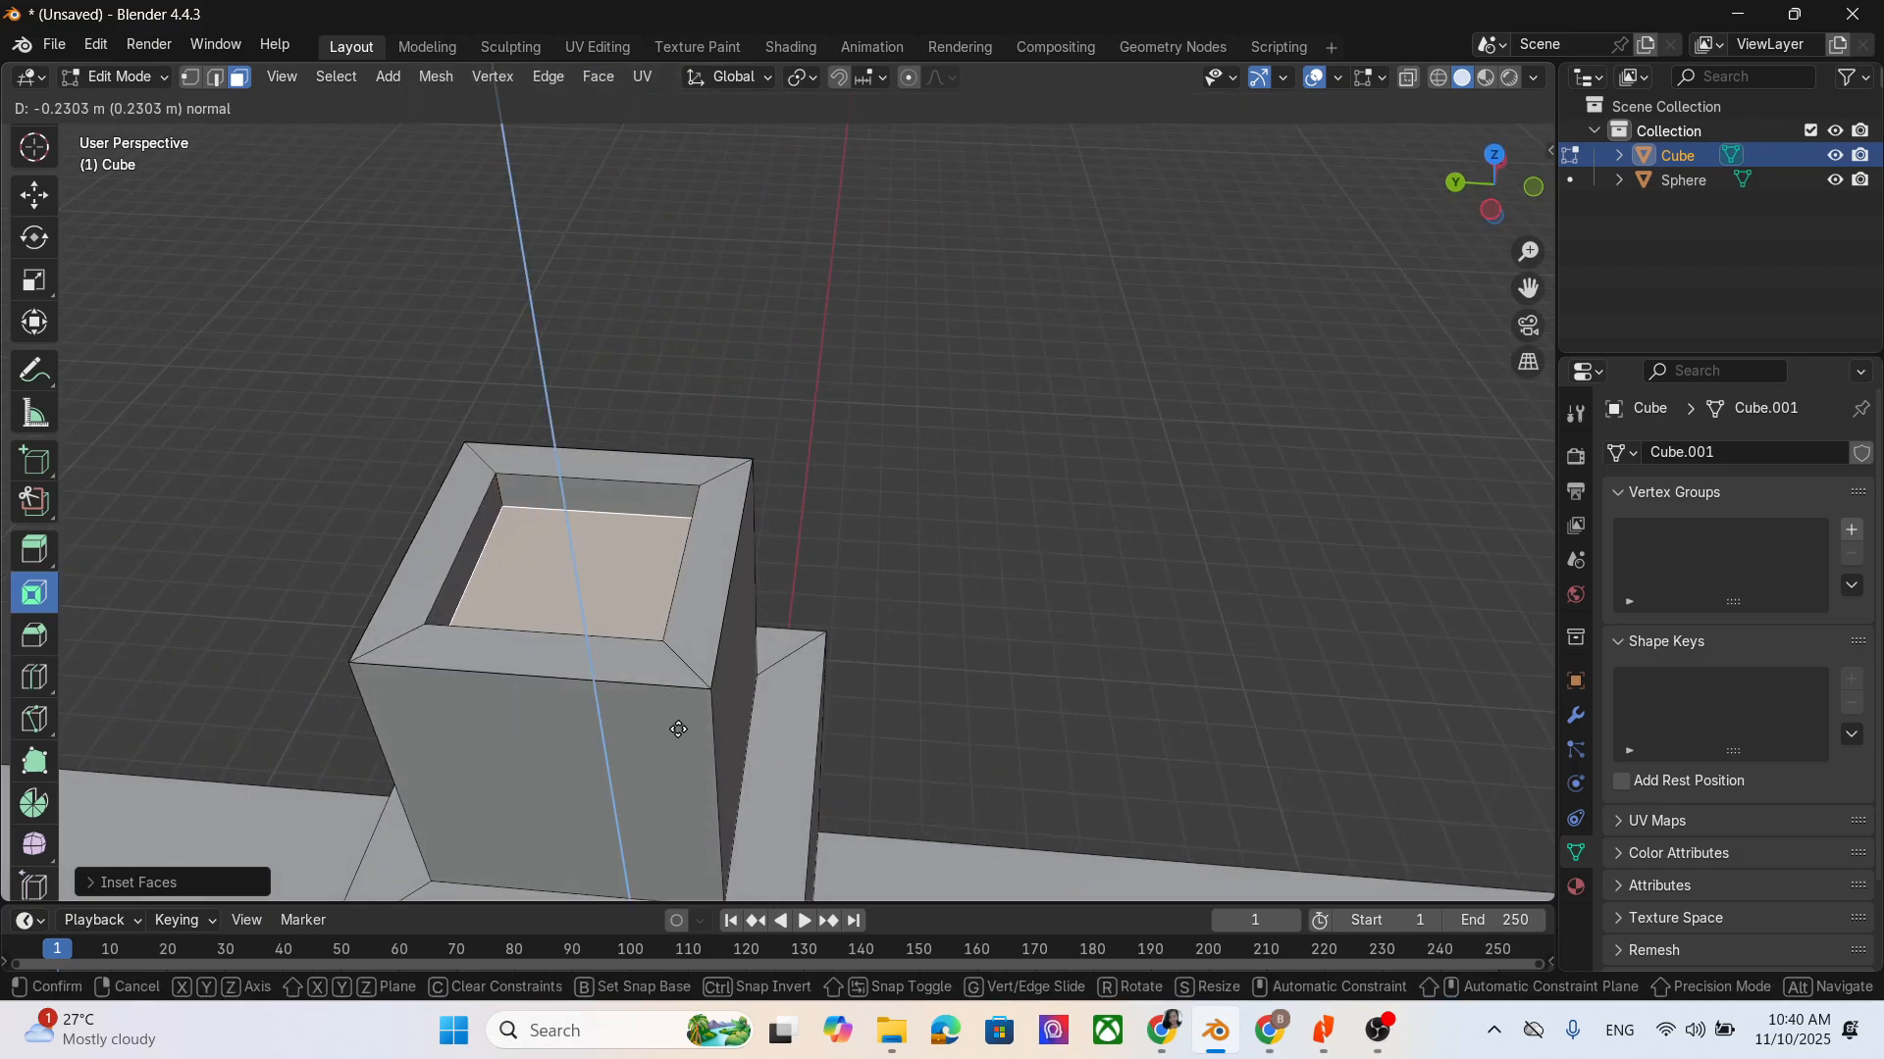
{"action": "left_click", "coordinate": [677, 731]}
{"action": "middle_click_drag", "start_coordinate": [951, 680], "coordinate": [945, 631]}
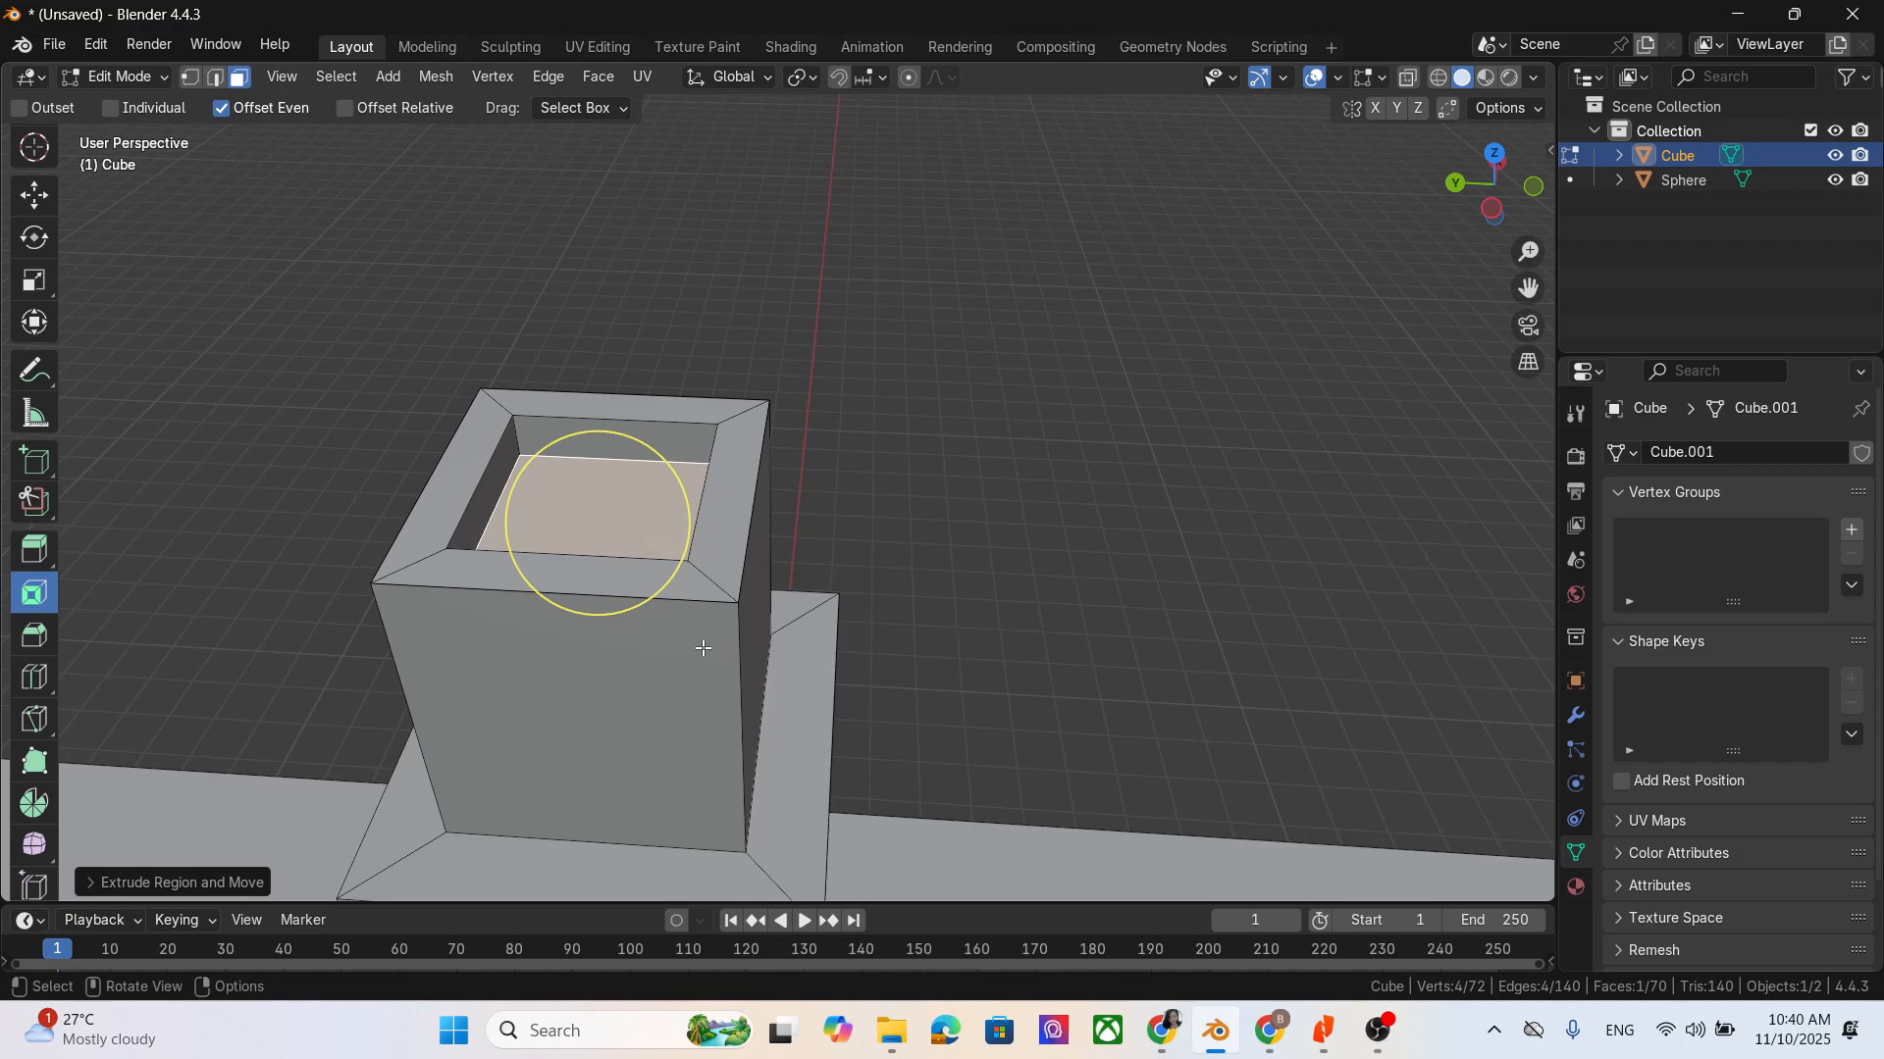
{"action": "key", "text": "e"}
{"action": "left_click", "coordinate": [715, 693]}
{"action": "middle_click_drag", "start_coordinate": [715, 694], "coordinate": [909, 766]}
{"action": "scroll", "coordinate": [682, 672], "scroll_direction": "down", "scroll_amount": 3}
{"action": "middle_click_drag", "start_coordinate": [738, 706], "coordinate": [810, 713]}
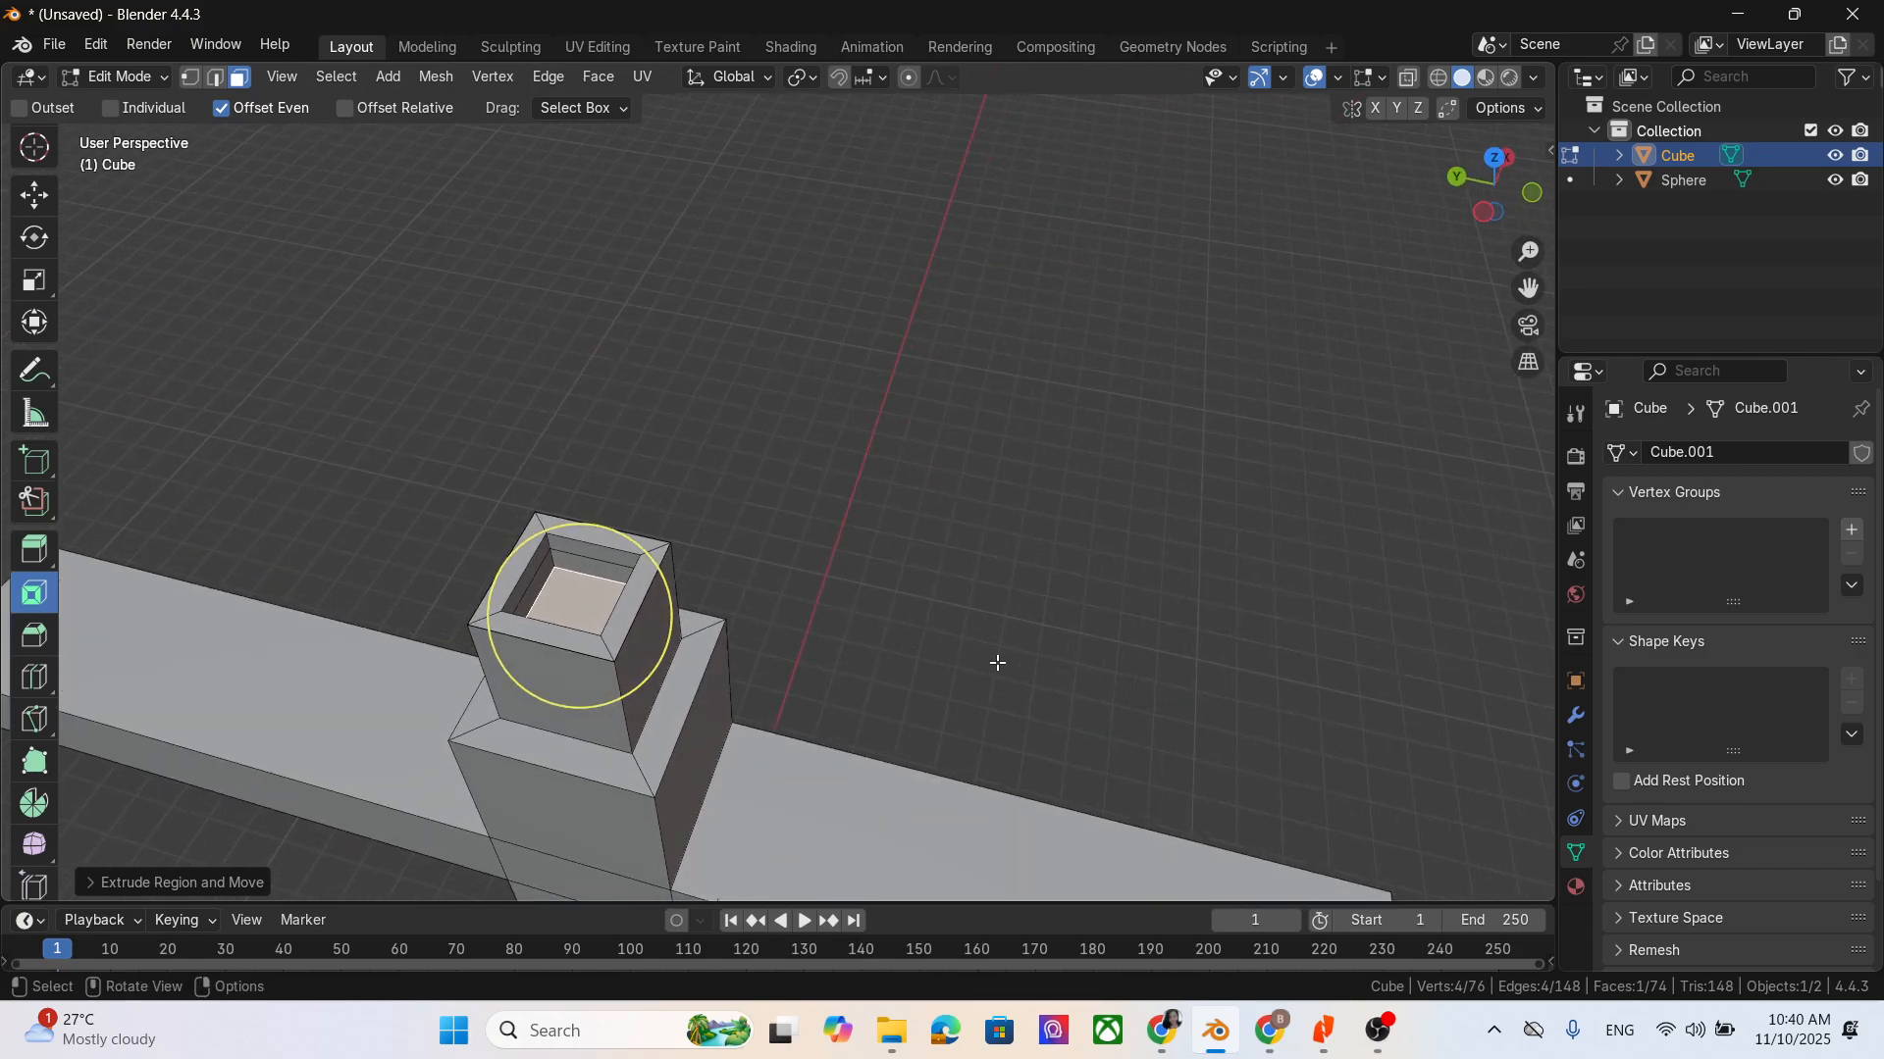
- Bevel one outer rim edge on top of the hollow upper block by about 0.065 m with the Bevel tool
{"action": "left_click_drag", "start_coordinate": [1527, 288], "coordinate": [1624, 155]}
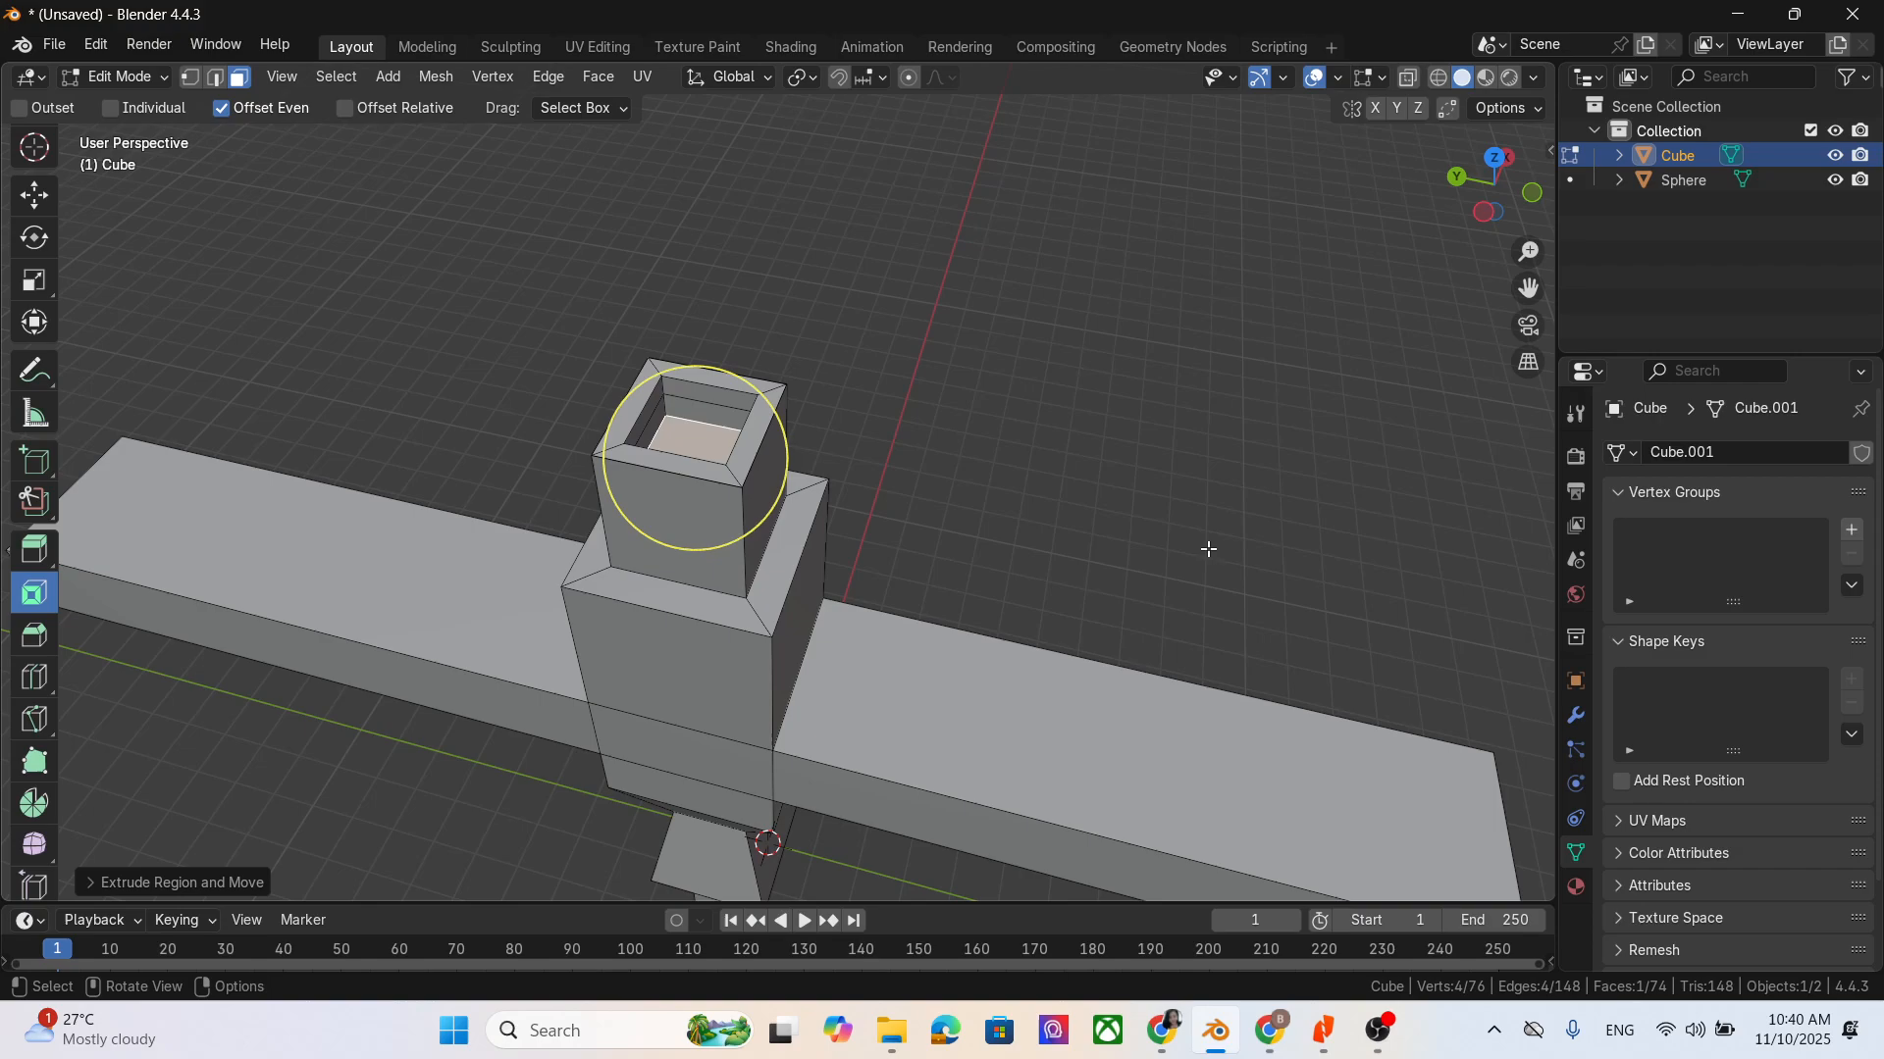
{"action": "middle_click_drag", "start_coordinate": [1209, 549], "coordinate": [1238, 456]}
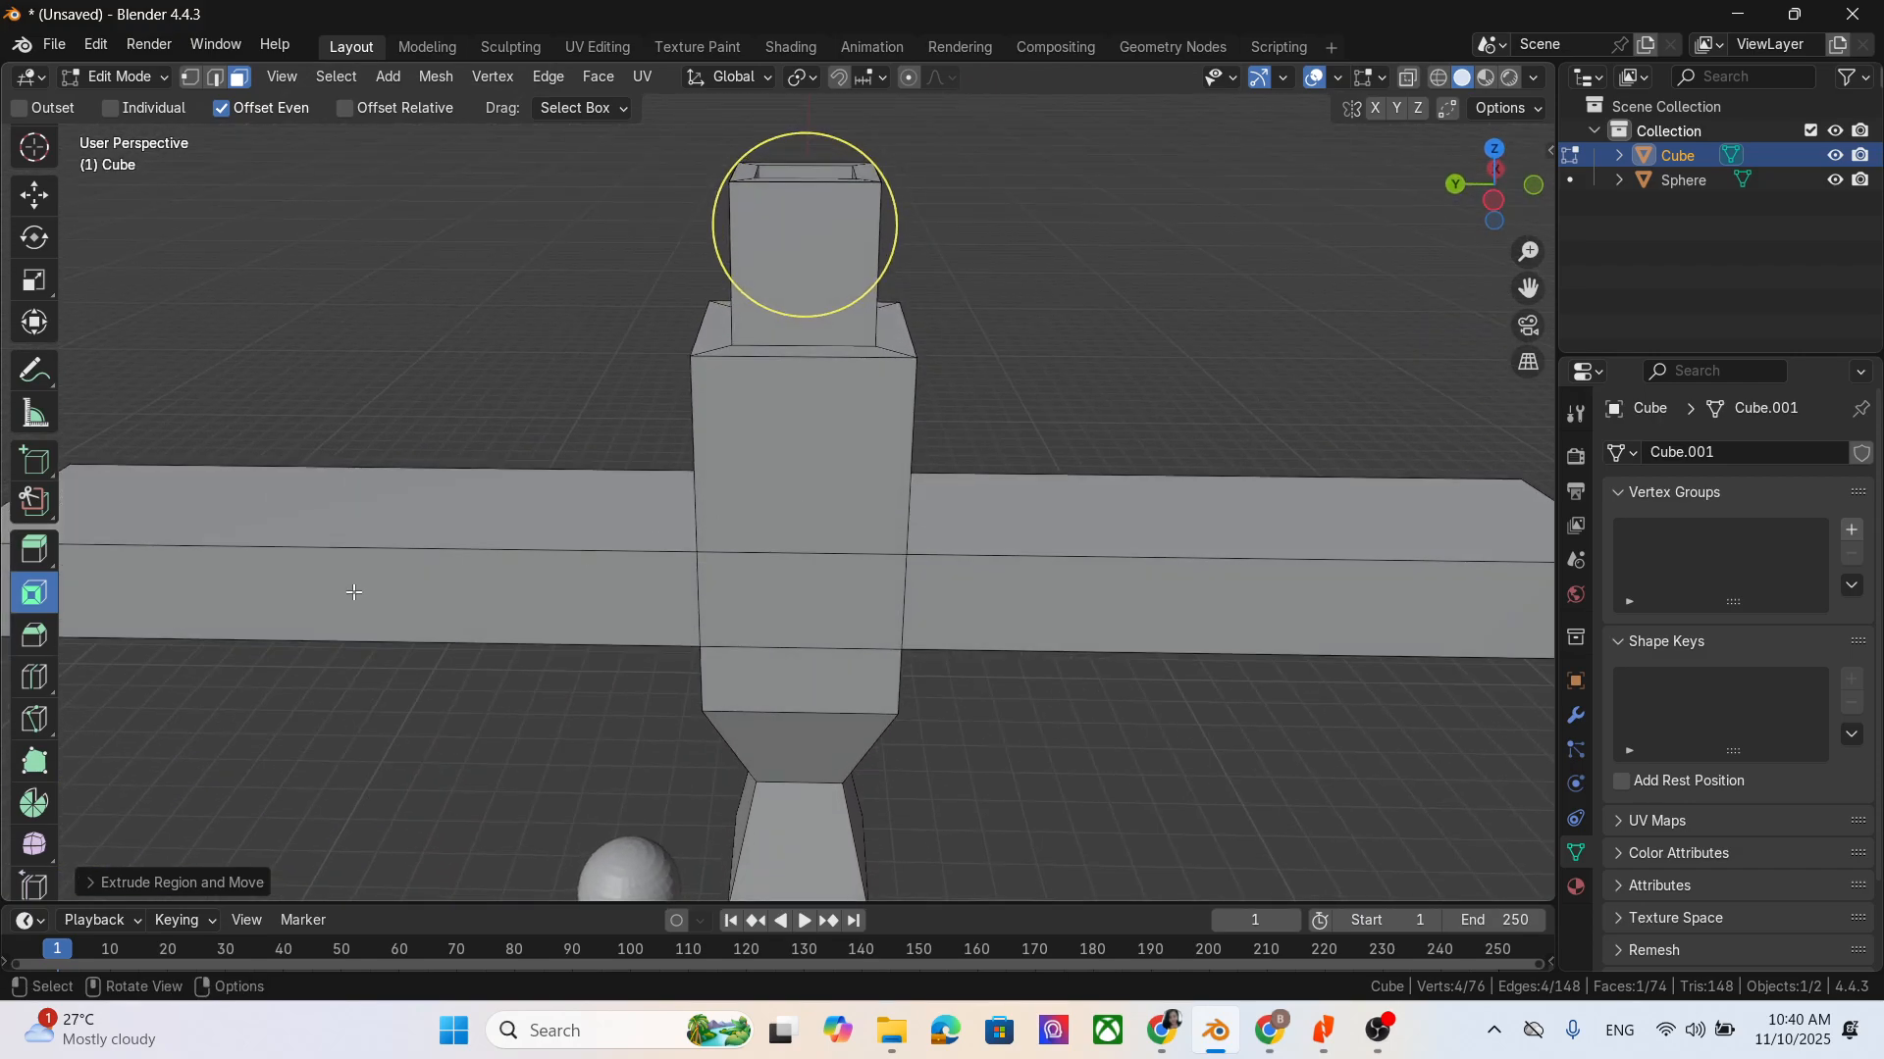
{"action": "left_click", "coordinate": [35, 637]}
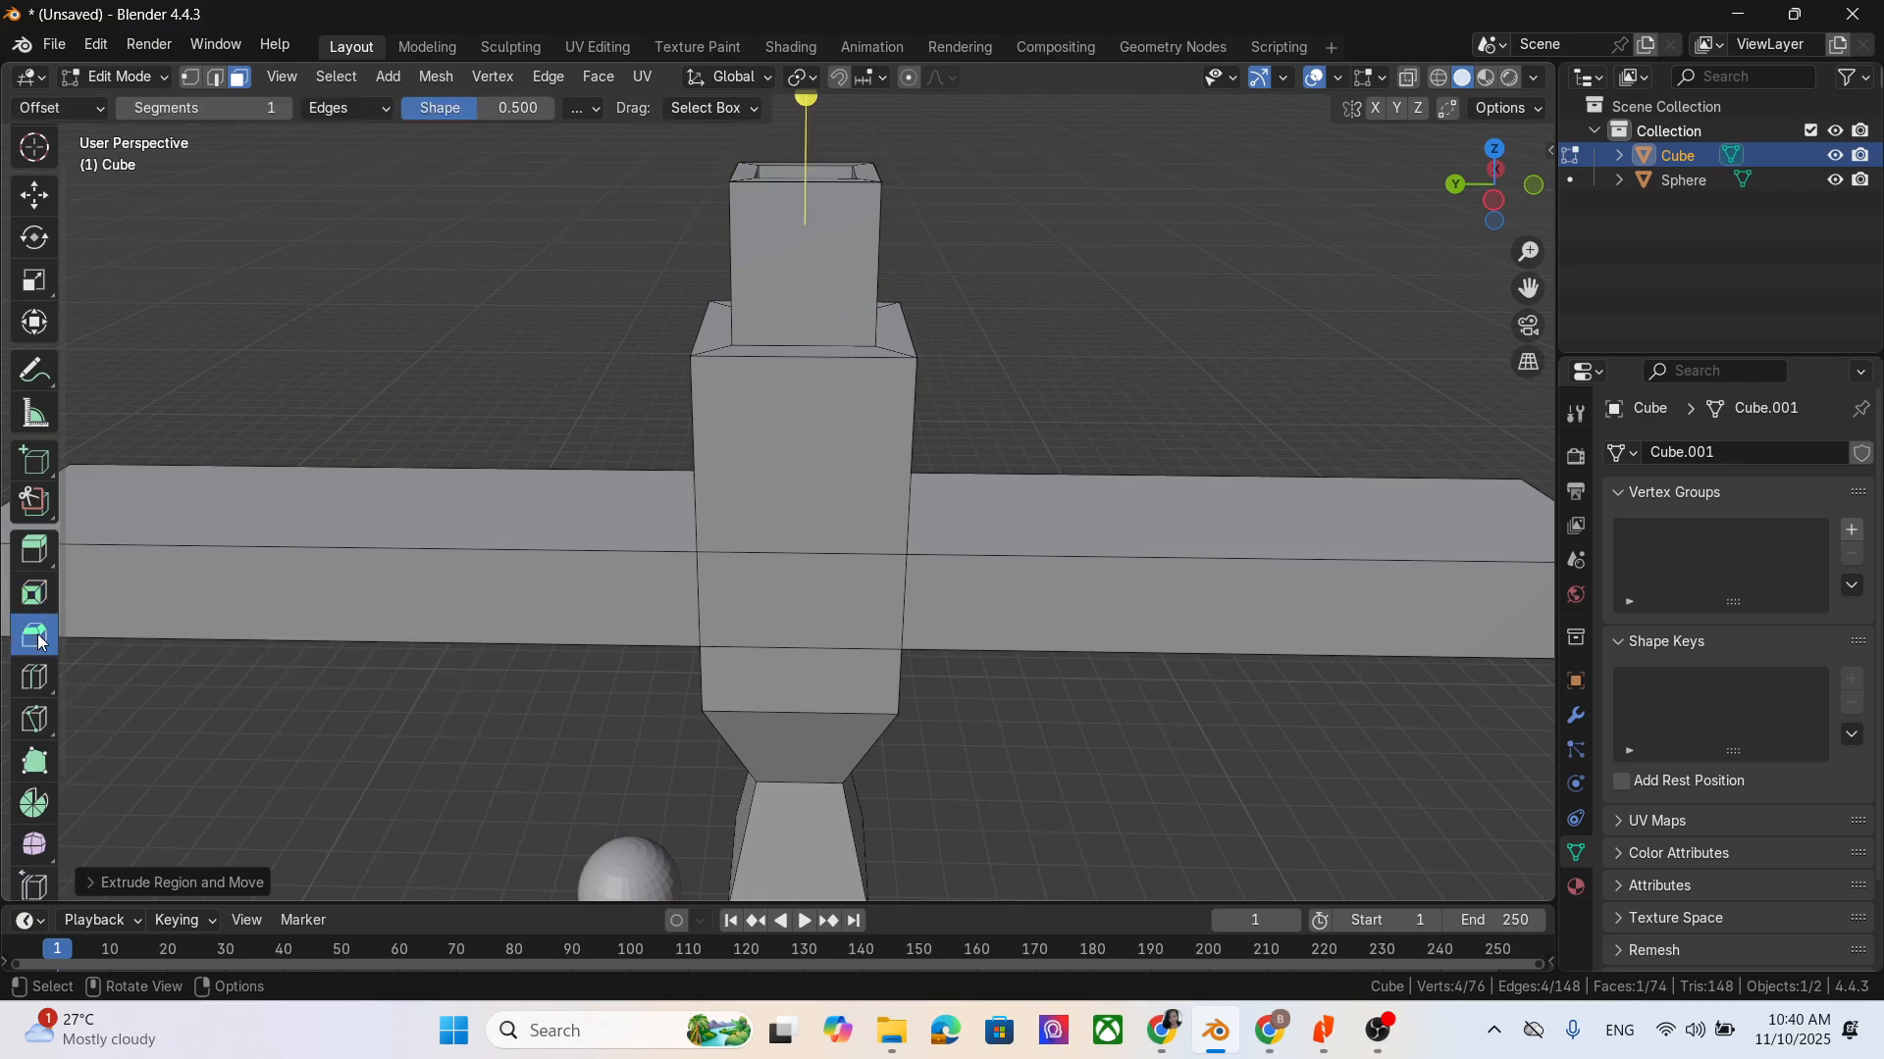
{"action": "middle_click_drag", "start_coordinate": [872, 377], "coordinate": [992, 416]}
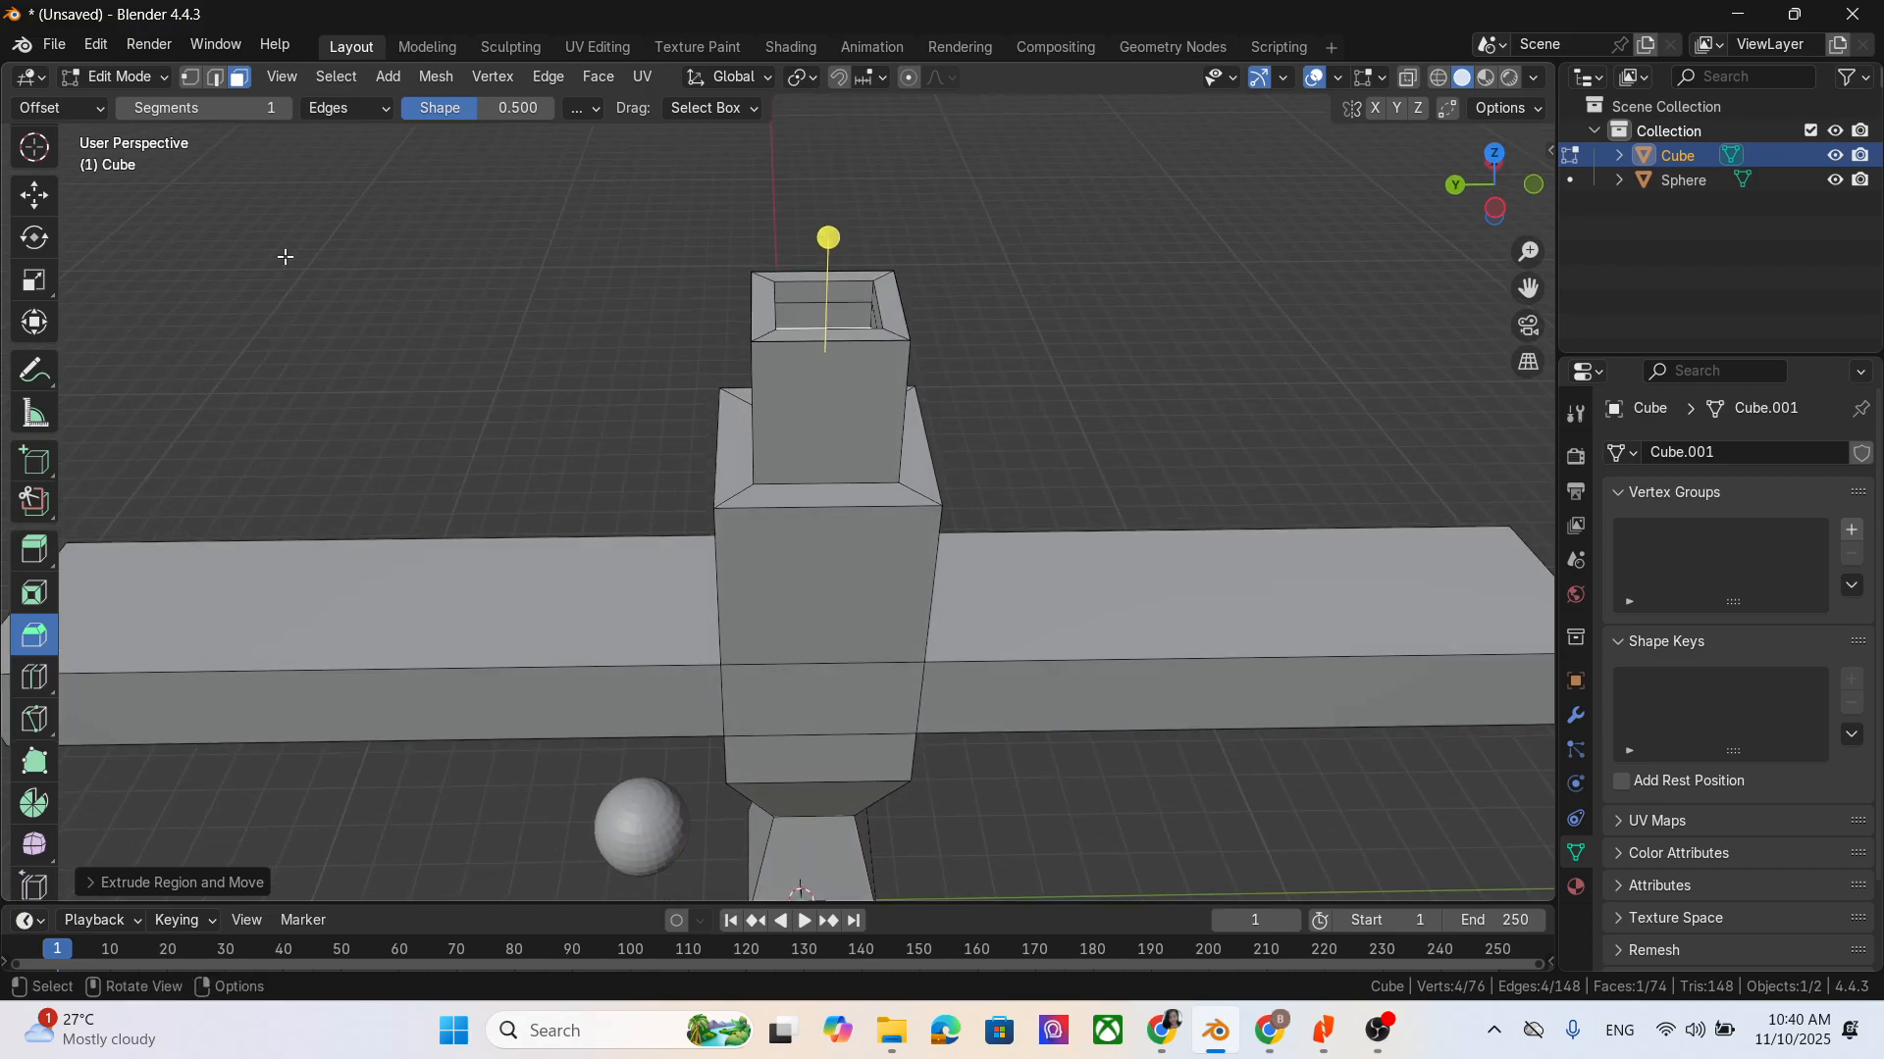
{"action": "scroll", "coordinate": [937, 358], "scroll_direction": "up", "scroll_amount": 4}
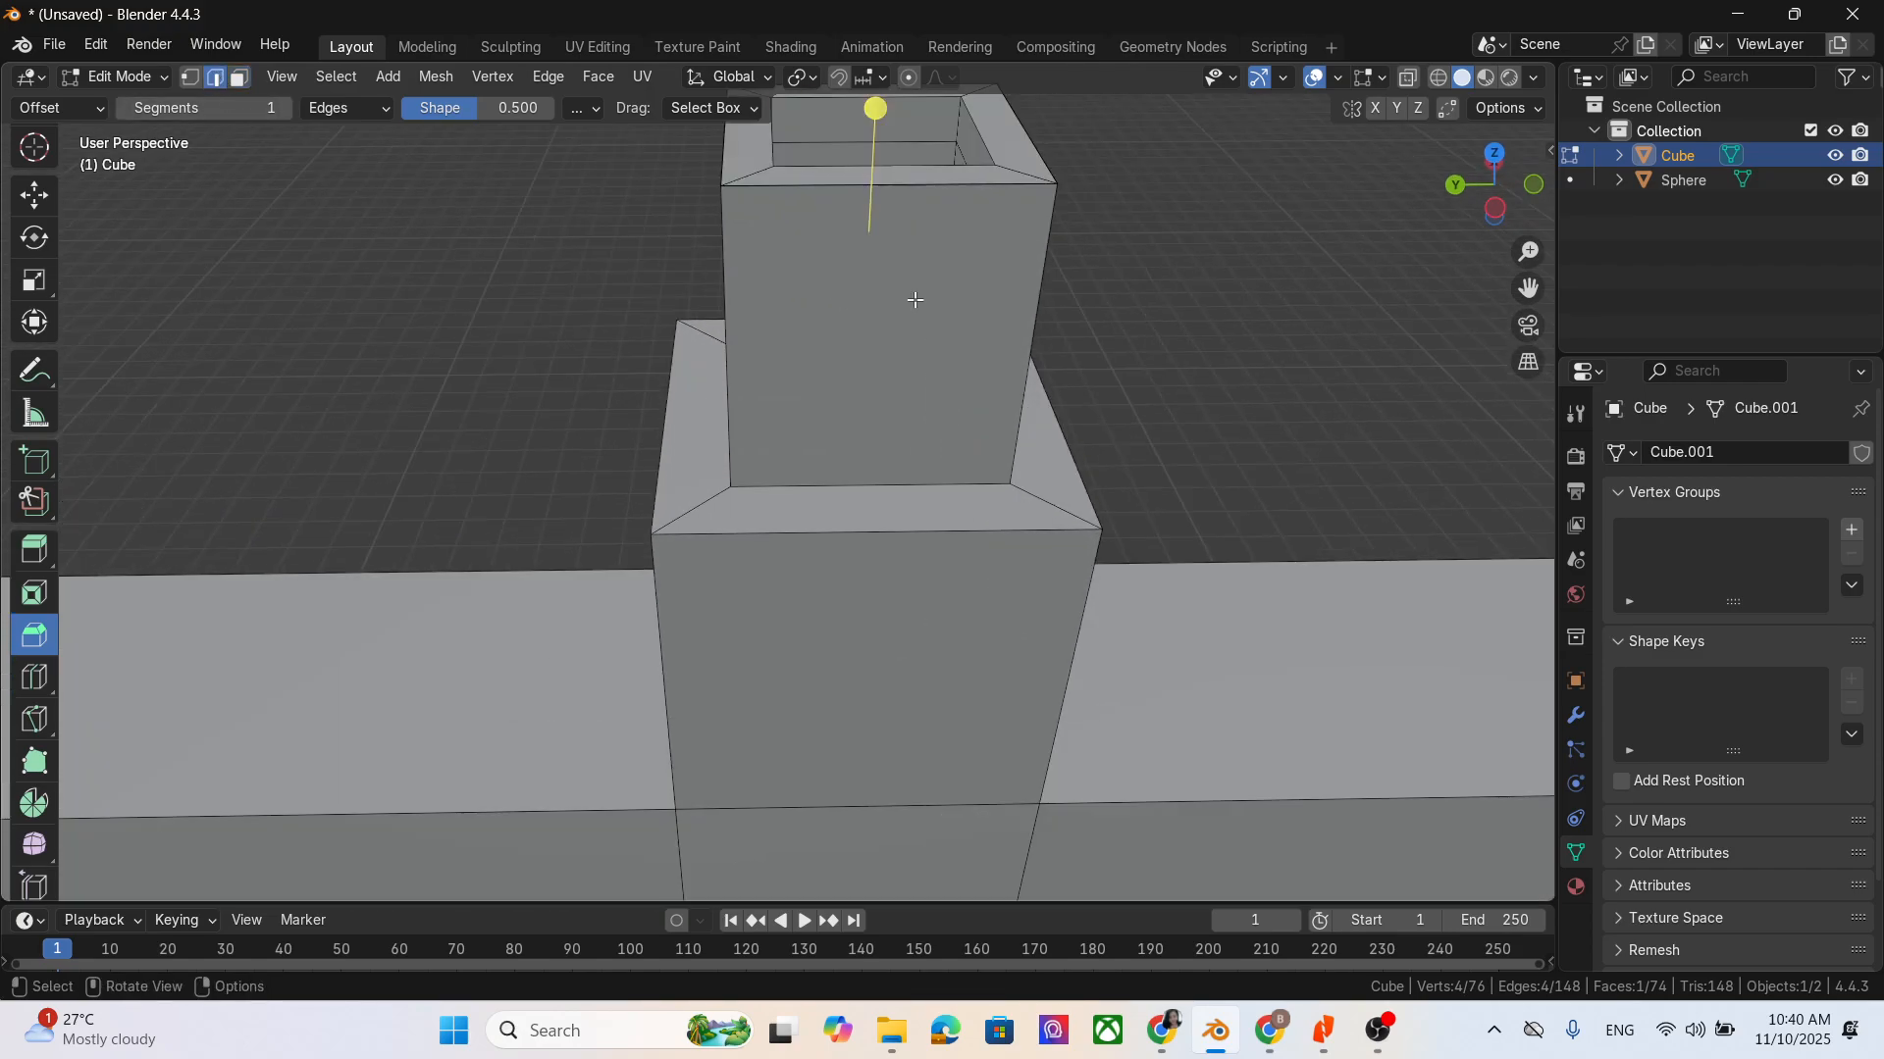
{"action": "left_click", "coordinate": [913, 184]}
{"action": "middle_click_drag", "start_coordinate": [1011, 455], "coordinate": [1038, 135]}
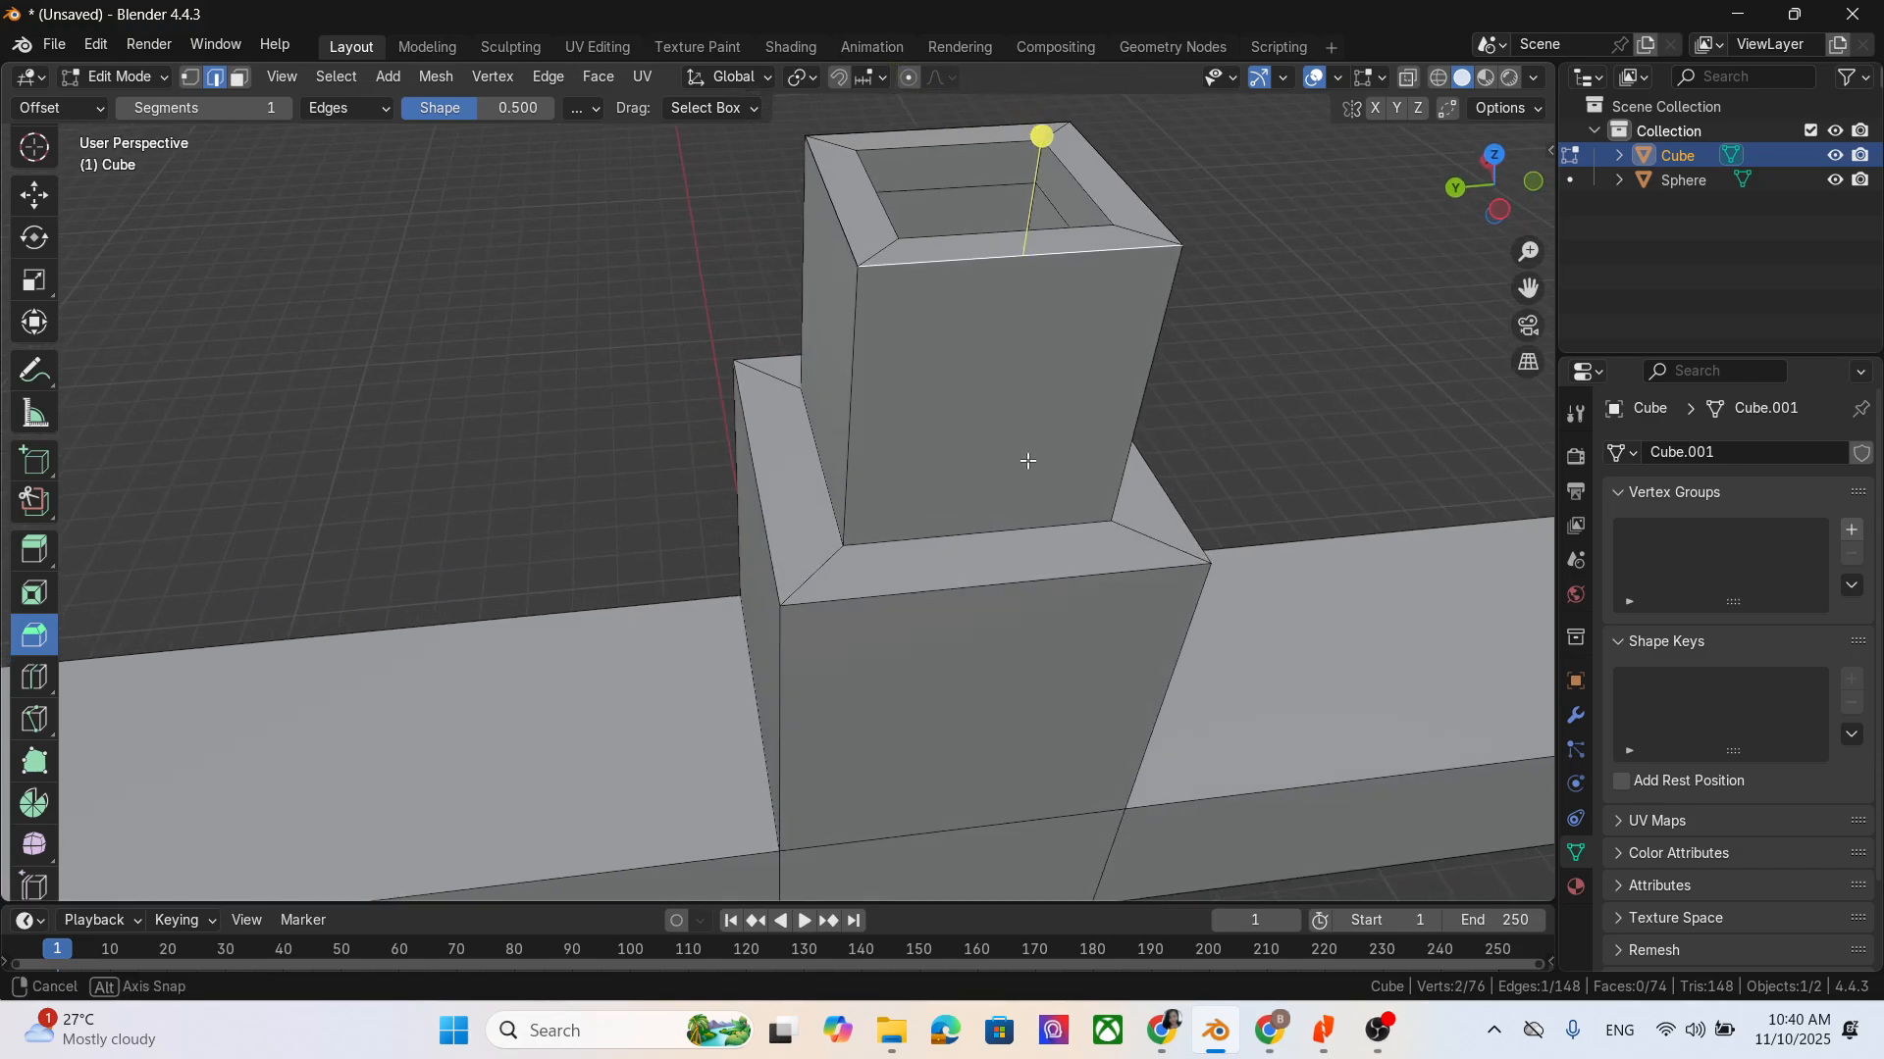
{"action": "left_click_drag", "start_coordinate": [1047, 143], "coordinate": [1007, 129]}
- Raise the segment count of the rim edge's bevel well above one to round it, then deselect the geometry
{"action": "left_click", "coordinate": [91, 895]}
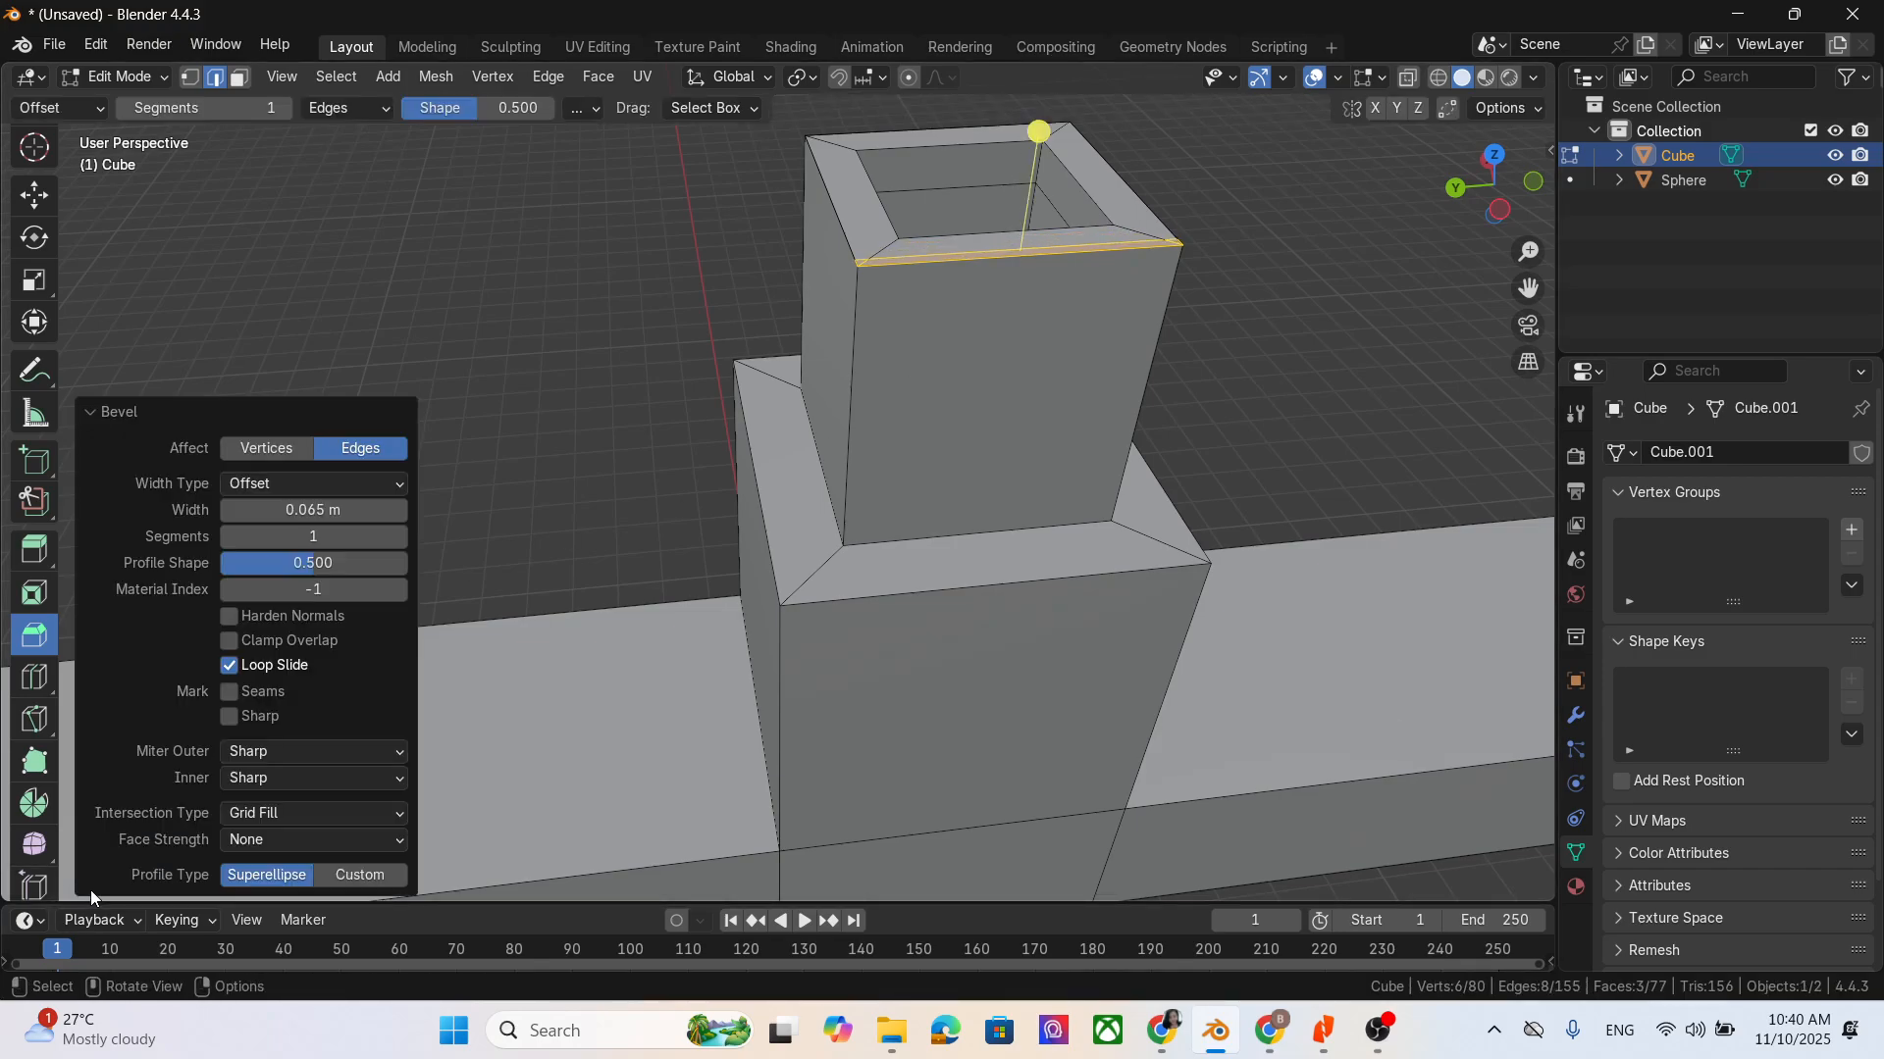
{"action": "left_click_drag", "start_coordinate": [314, 537], "coordinate": [422, 536]}
{"action": "left_click", "coordinate": [1311, 277]}
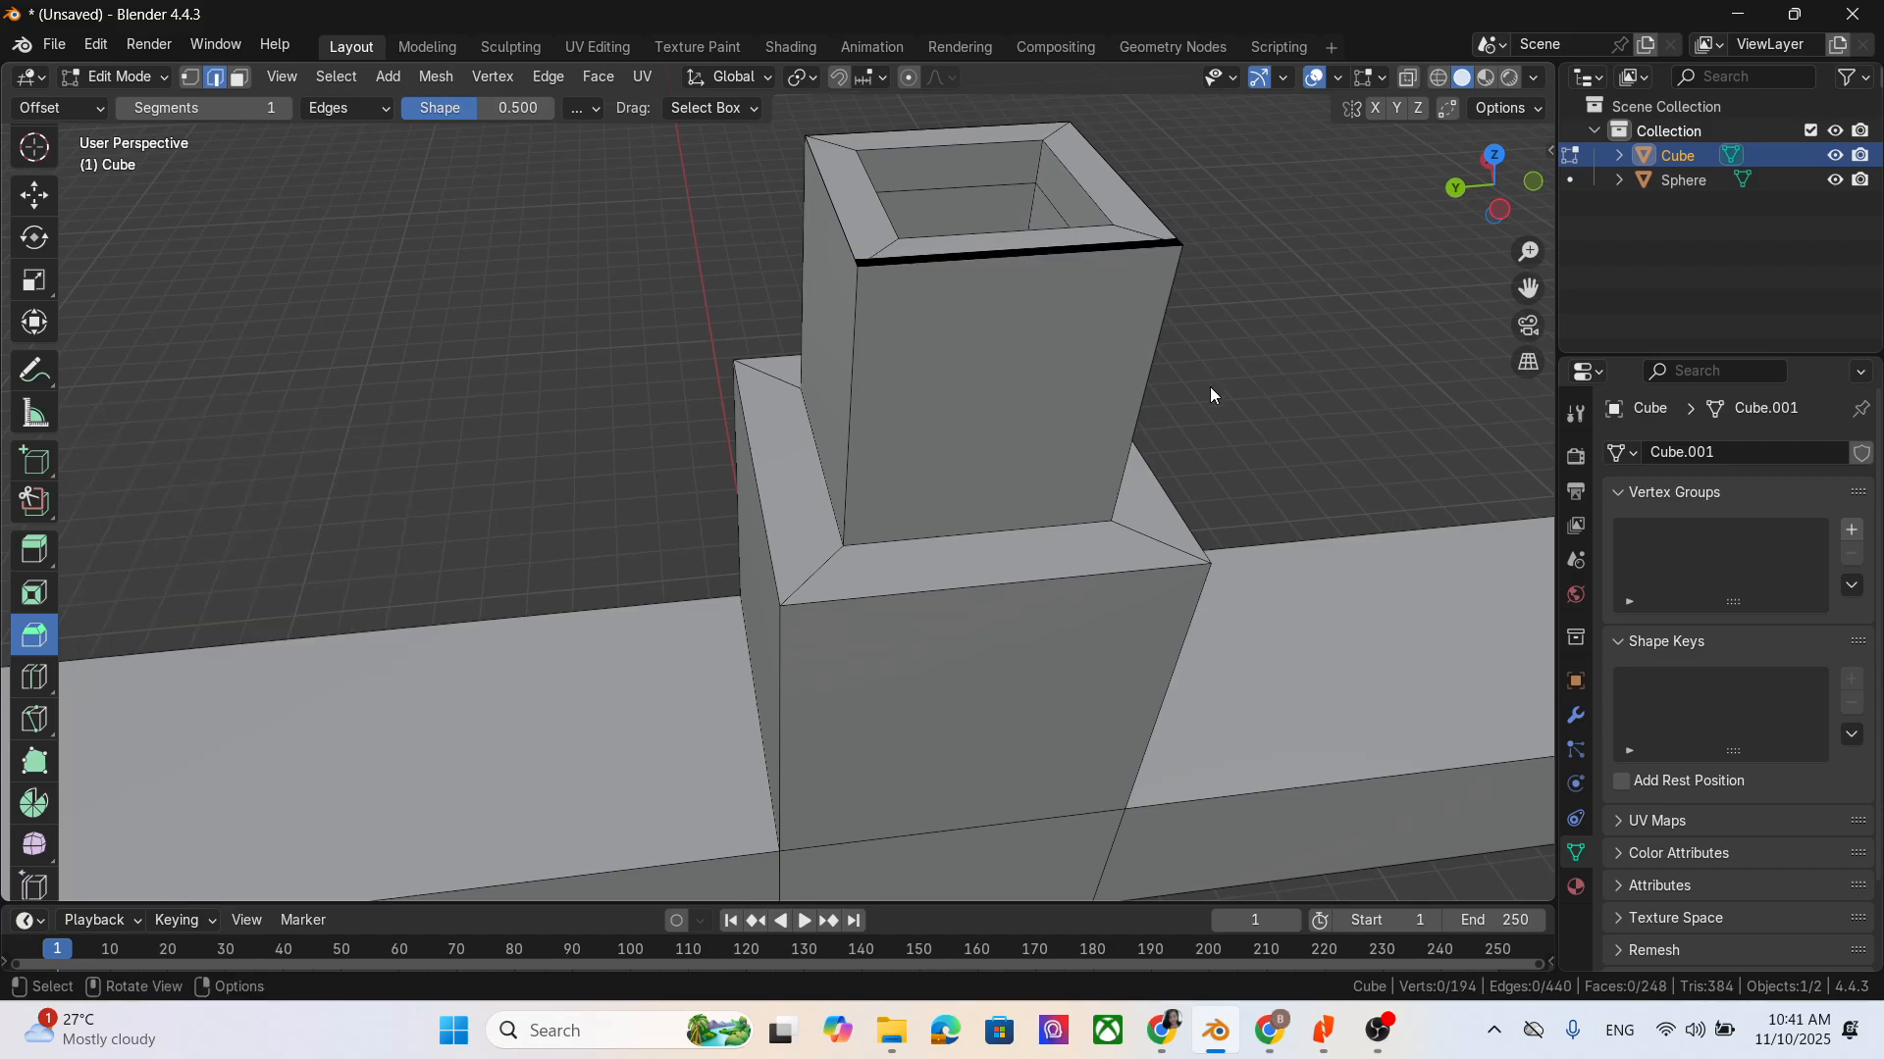
- Bevel the upper block's vertical corner edge beside the rounded rim by about 0.165 m, using multiple segments for a rounded corner
{"action": "middle_click_drag", "start_coordinate": [1209, 386], "coordinate": [1048, 346]}
{"action": "left_click", "coordinate": [1046, 408]}
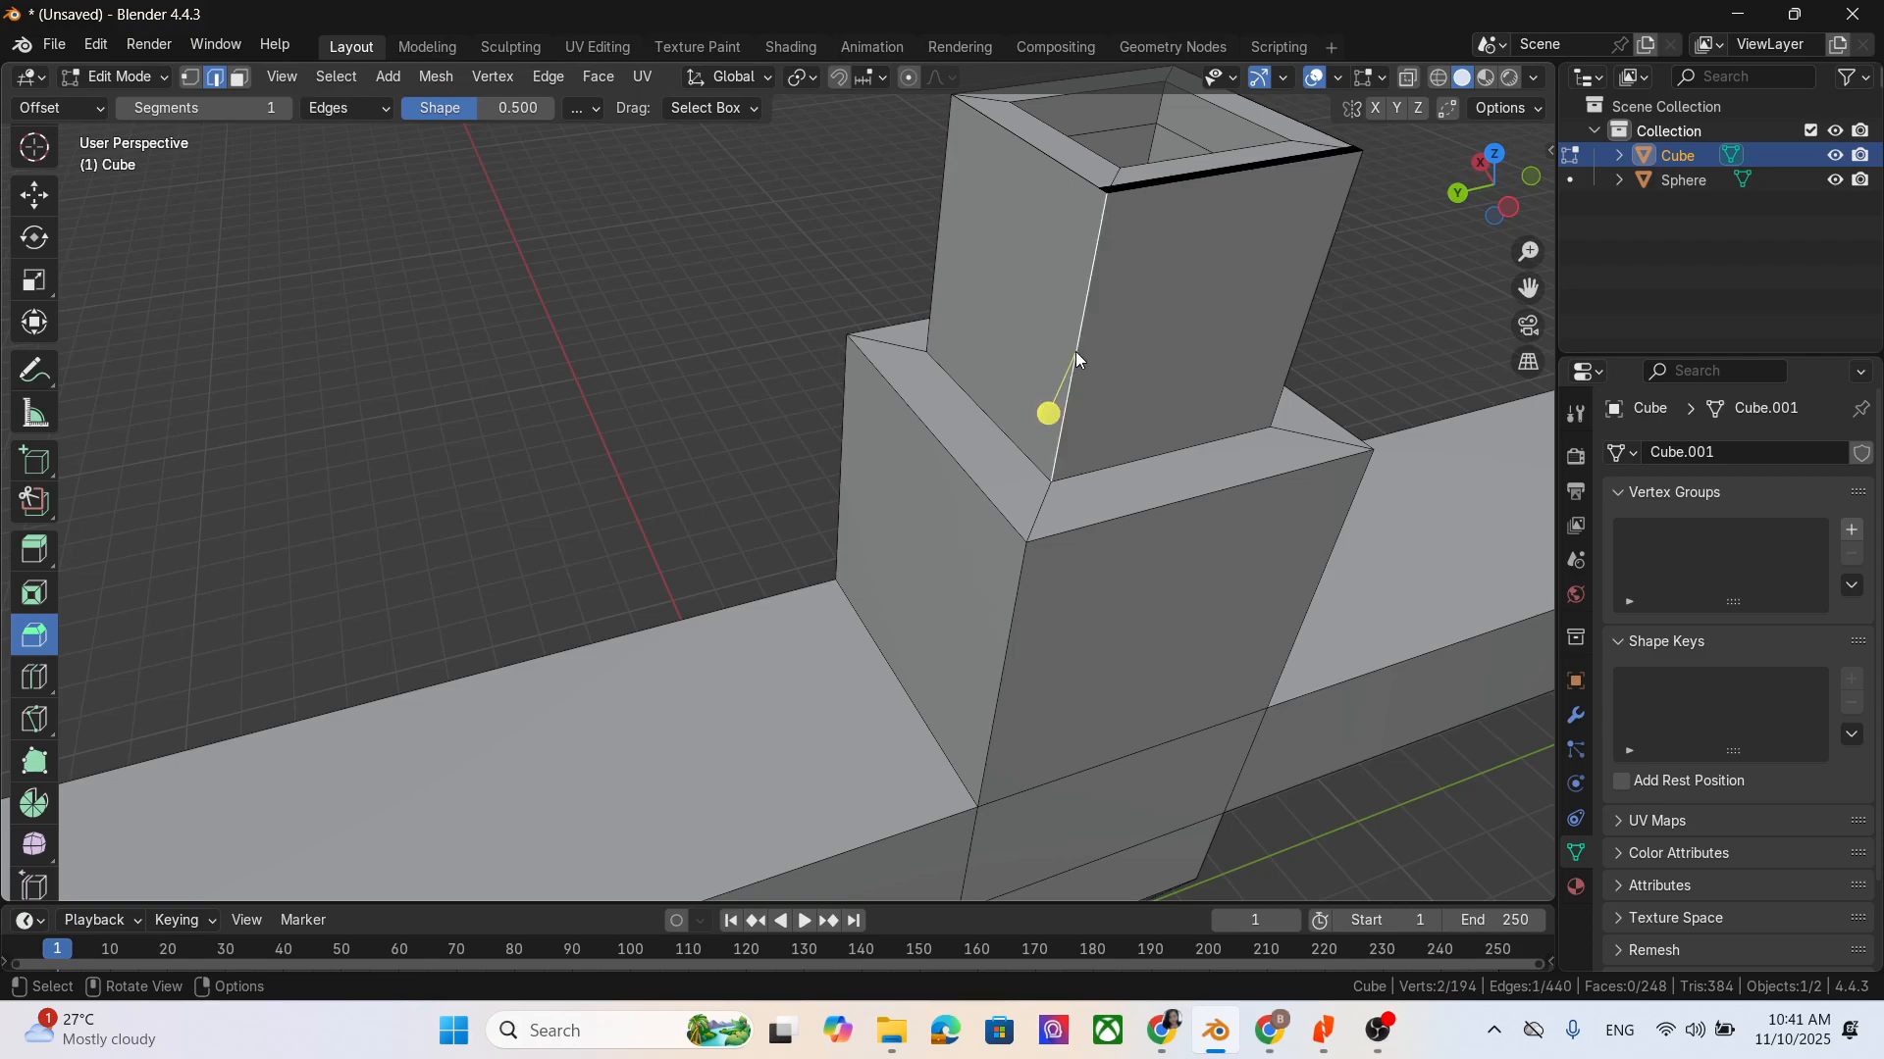
{"action": "key", "text": "ctrl+b"}
{"action": "left_click", "coordinate": [1040, 454]}
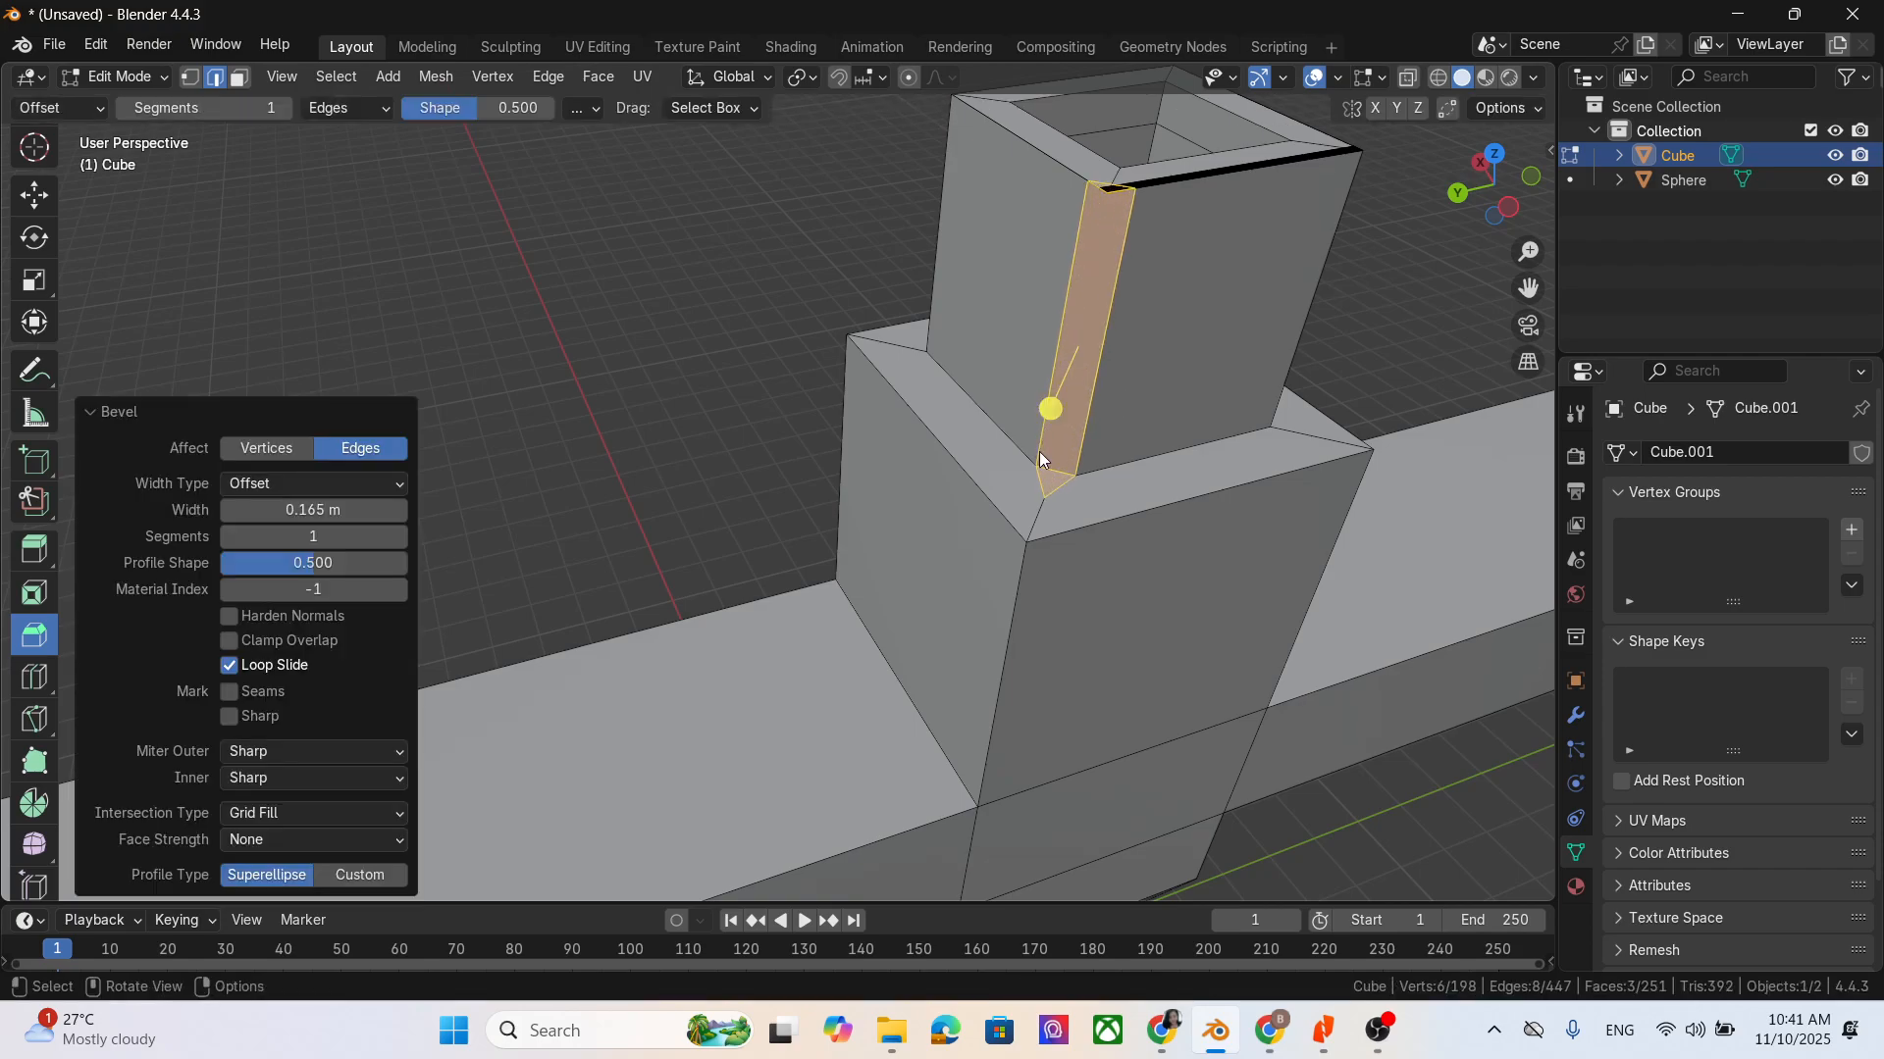
{"action": "left_click_drag", "start_coordinate": [311, 537], "coordinate": [352, 537]}
{"action": "left_click", "coordinate": [1418, 309]}
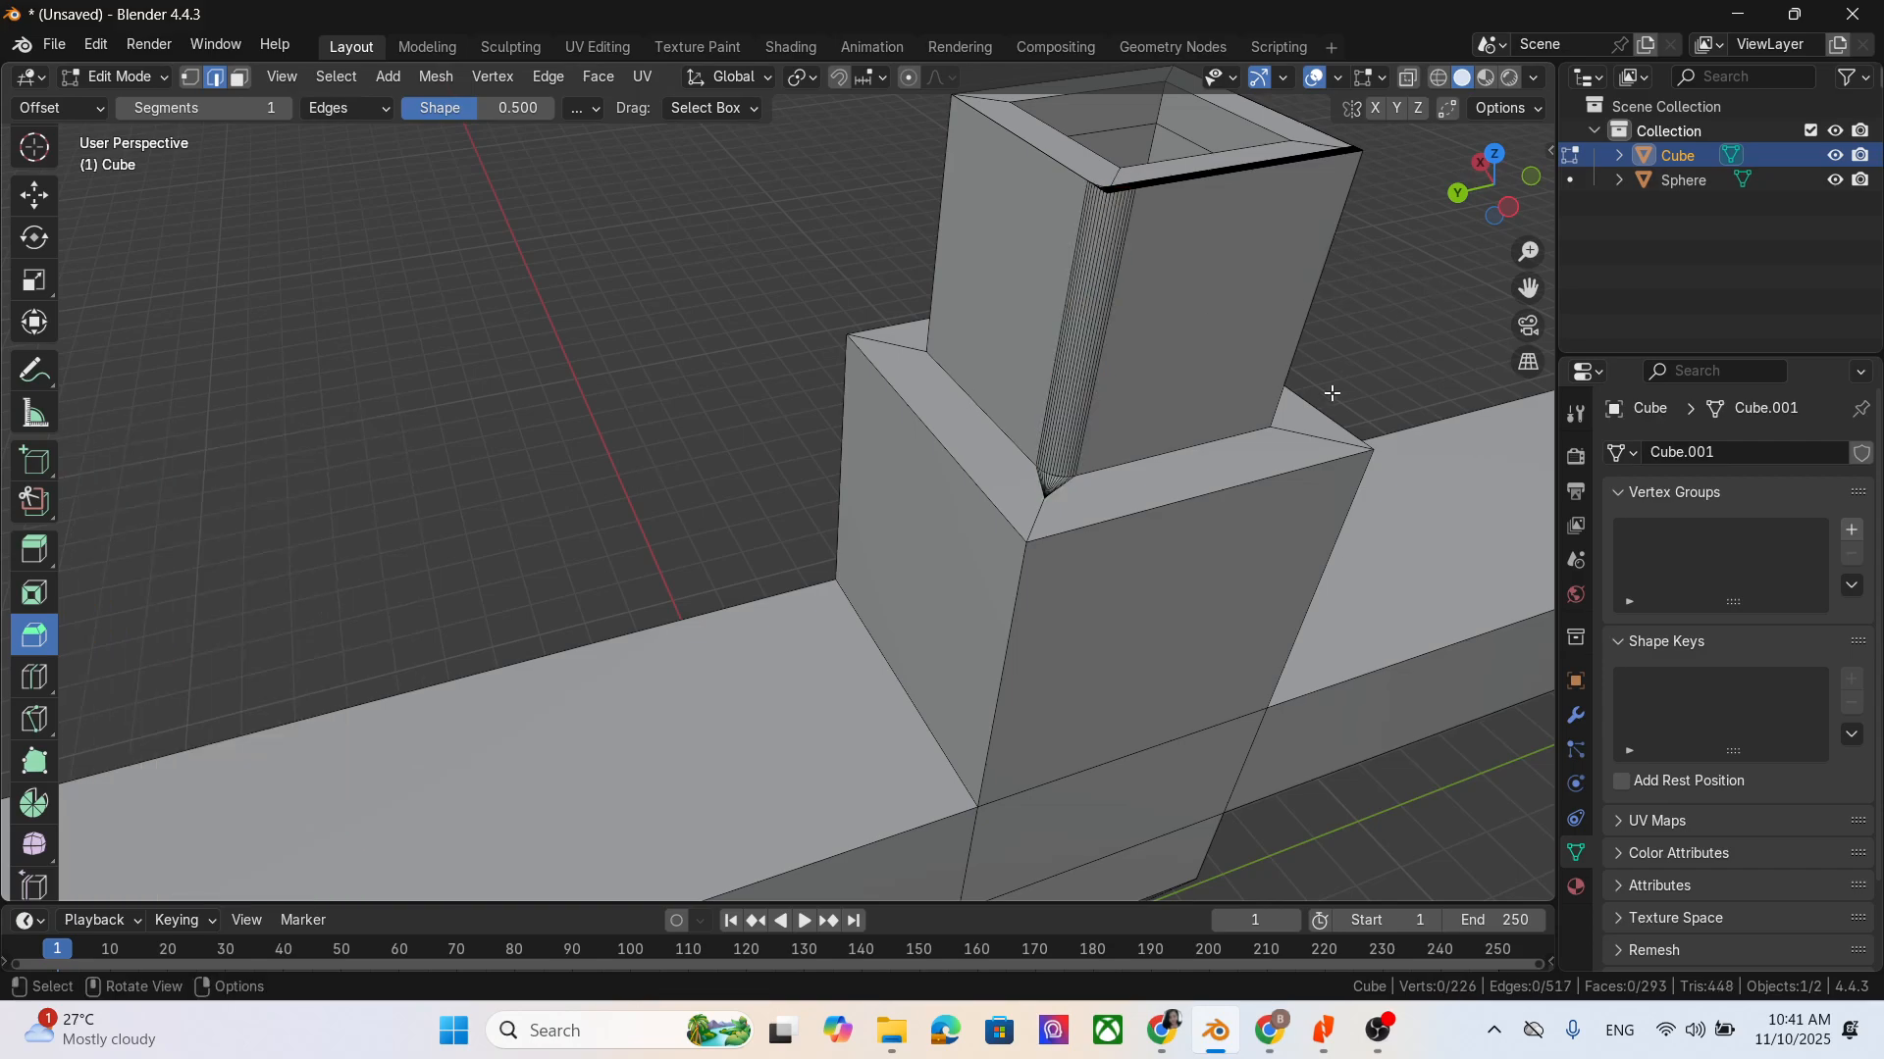
- Bevel a second vertical corner edge of the hollow upper block with a single flat segment
{"action": "middle_click_drag", "start_coordinate": [1333, 395], "coordinate": [1328, 432]}
{"action": "scroll", "coordinate": [1328, 432], "scroll_direction": "down", "scroll_amount": 3}
{"action": "left_click", "coordinate": [1305, 306]}
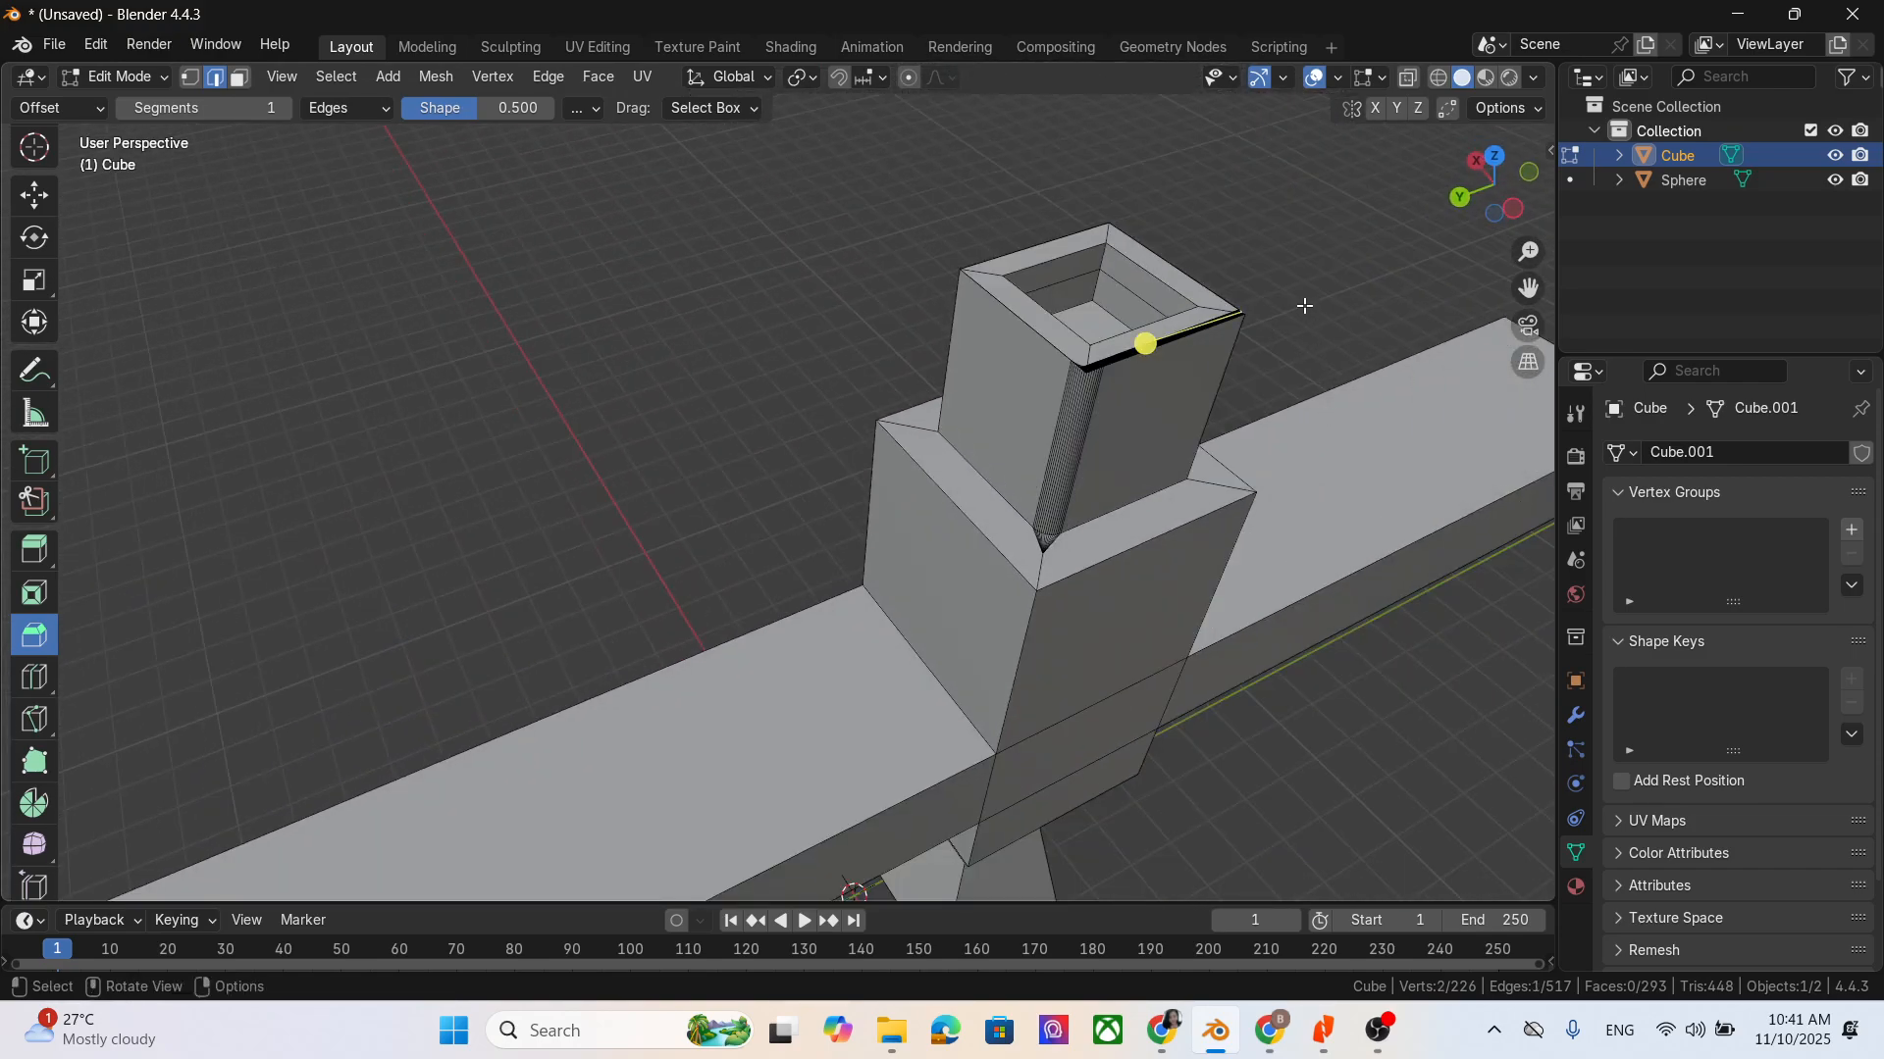
{"action": "middle_click_drag", "start_coordinate": [1305, 306], "coordinate": [1192, 427]}
{"action": "middle_click_drag", "start_coordinate": [1064, 298], "coordinate": [1115, 183]}
{"action": "left_click", "coordinate": [1115, 158]}
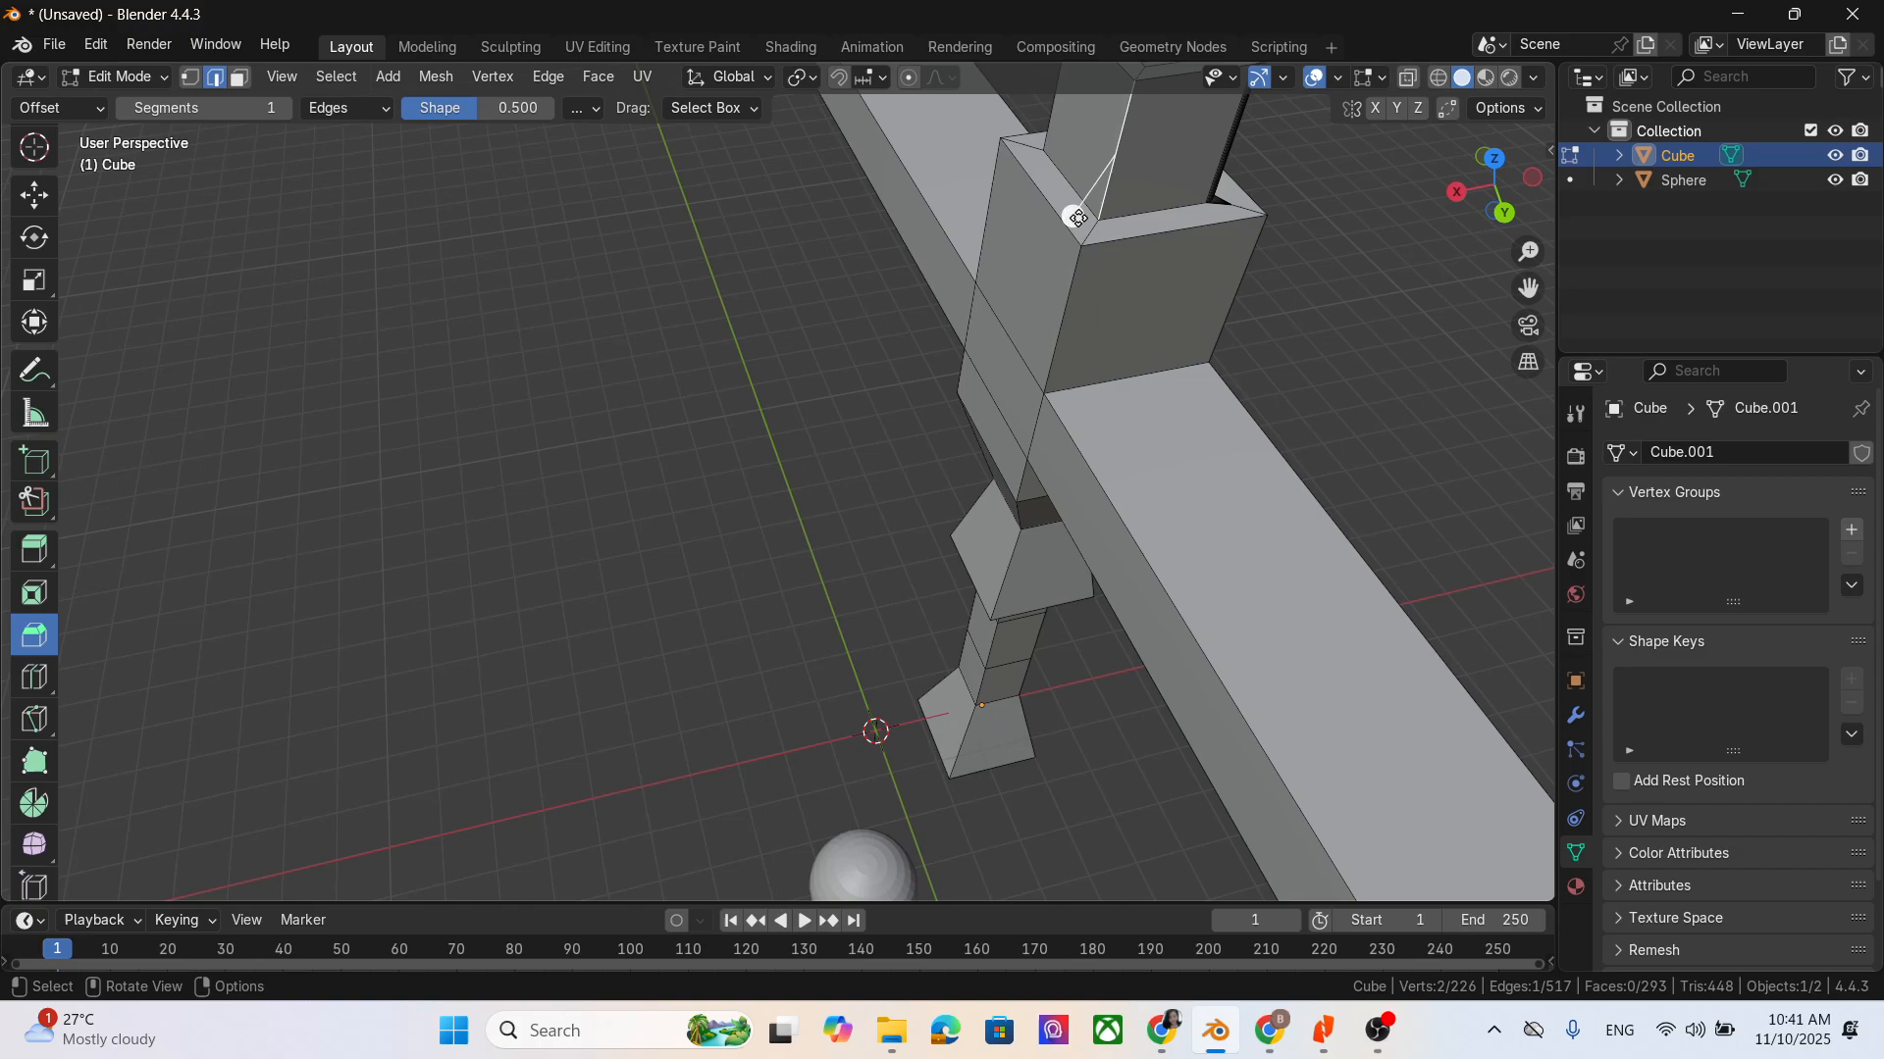
{"action": "left_click_drag", "start_coordinate": [1073, 216], "coordinate": [1065, 240]}
{"action": "left_click", "coordinate": [1335, 200]}
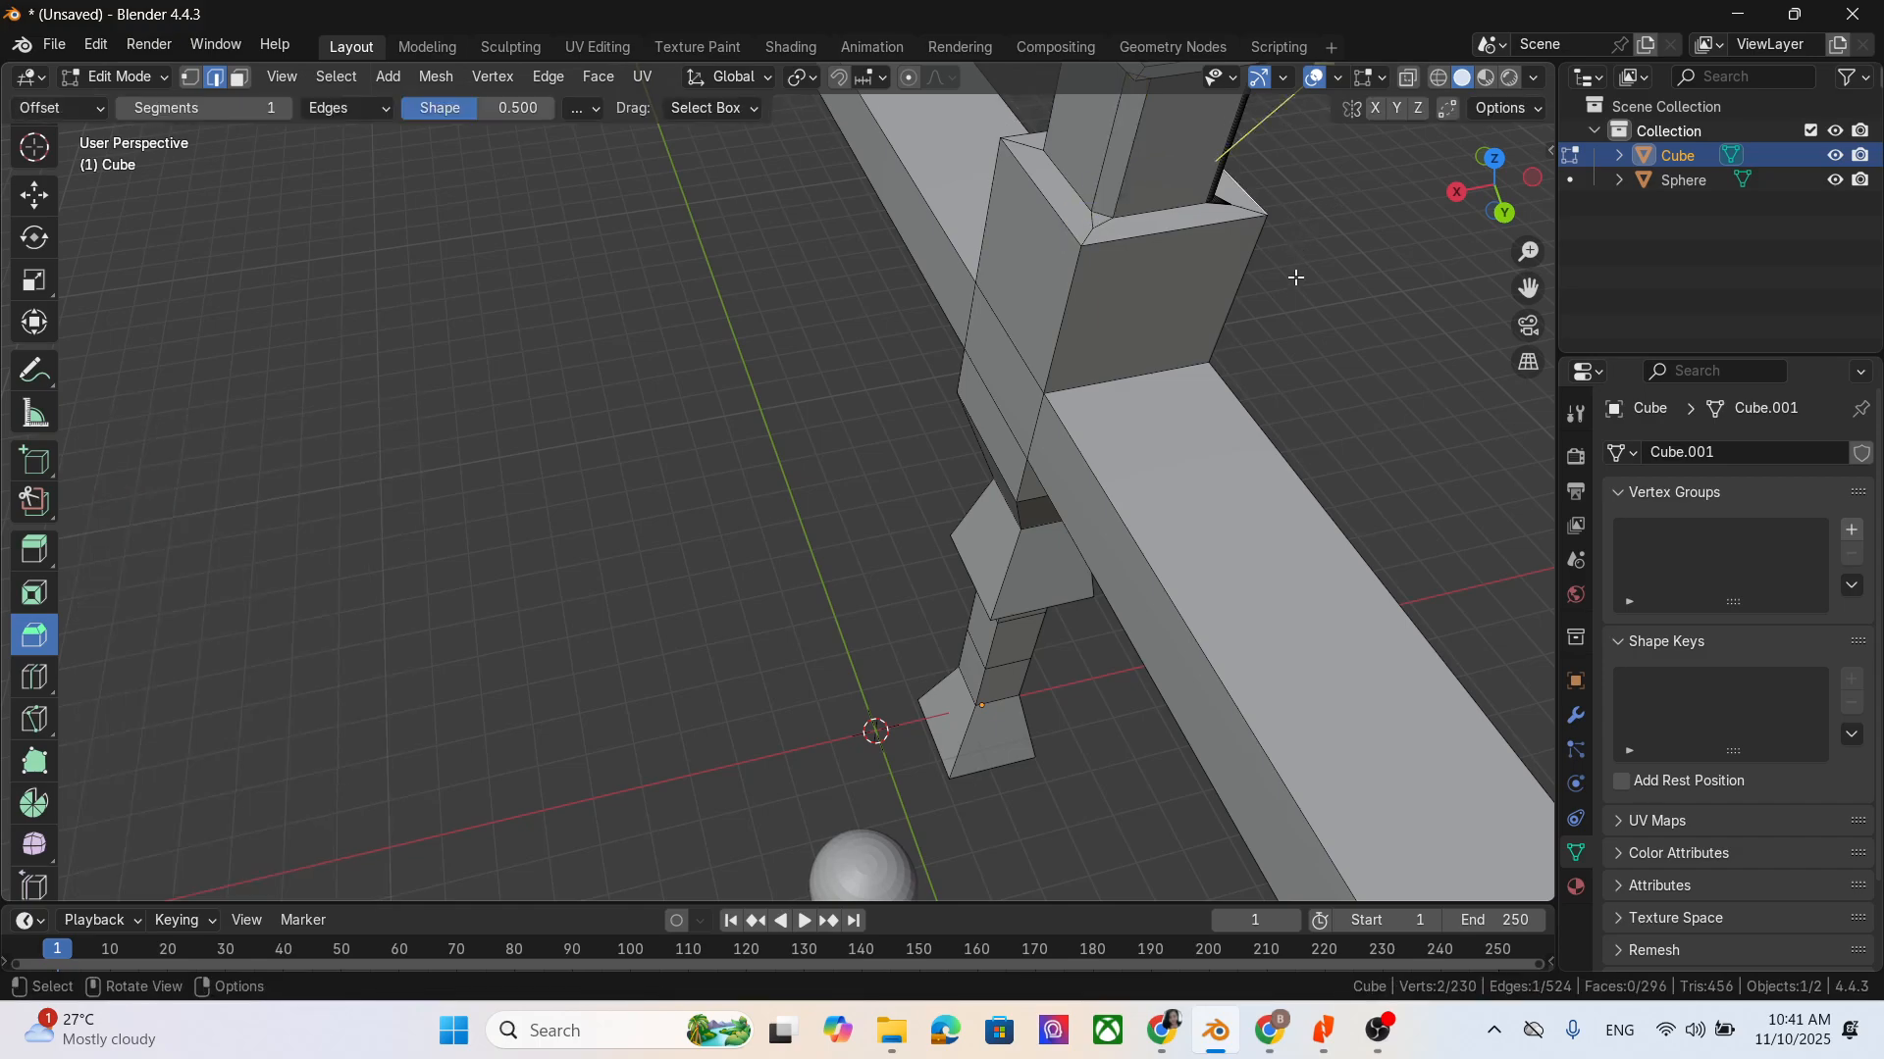
- Bevel a third vertical corner edge of the hollow upper block by about 0.186 m
{"action": "middle_click_drag", "start_coordinate": [1295, 277], "coordinate": [1319, 243]}
{"action": "left_click_drag", "start_coordinate": [1527, 288], "coordinate": [1512, 515]}
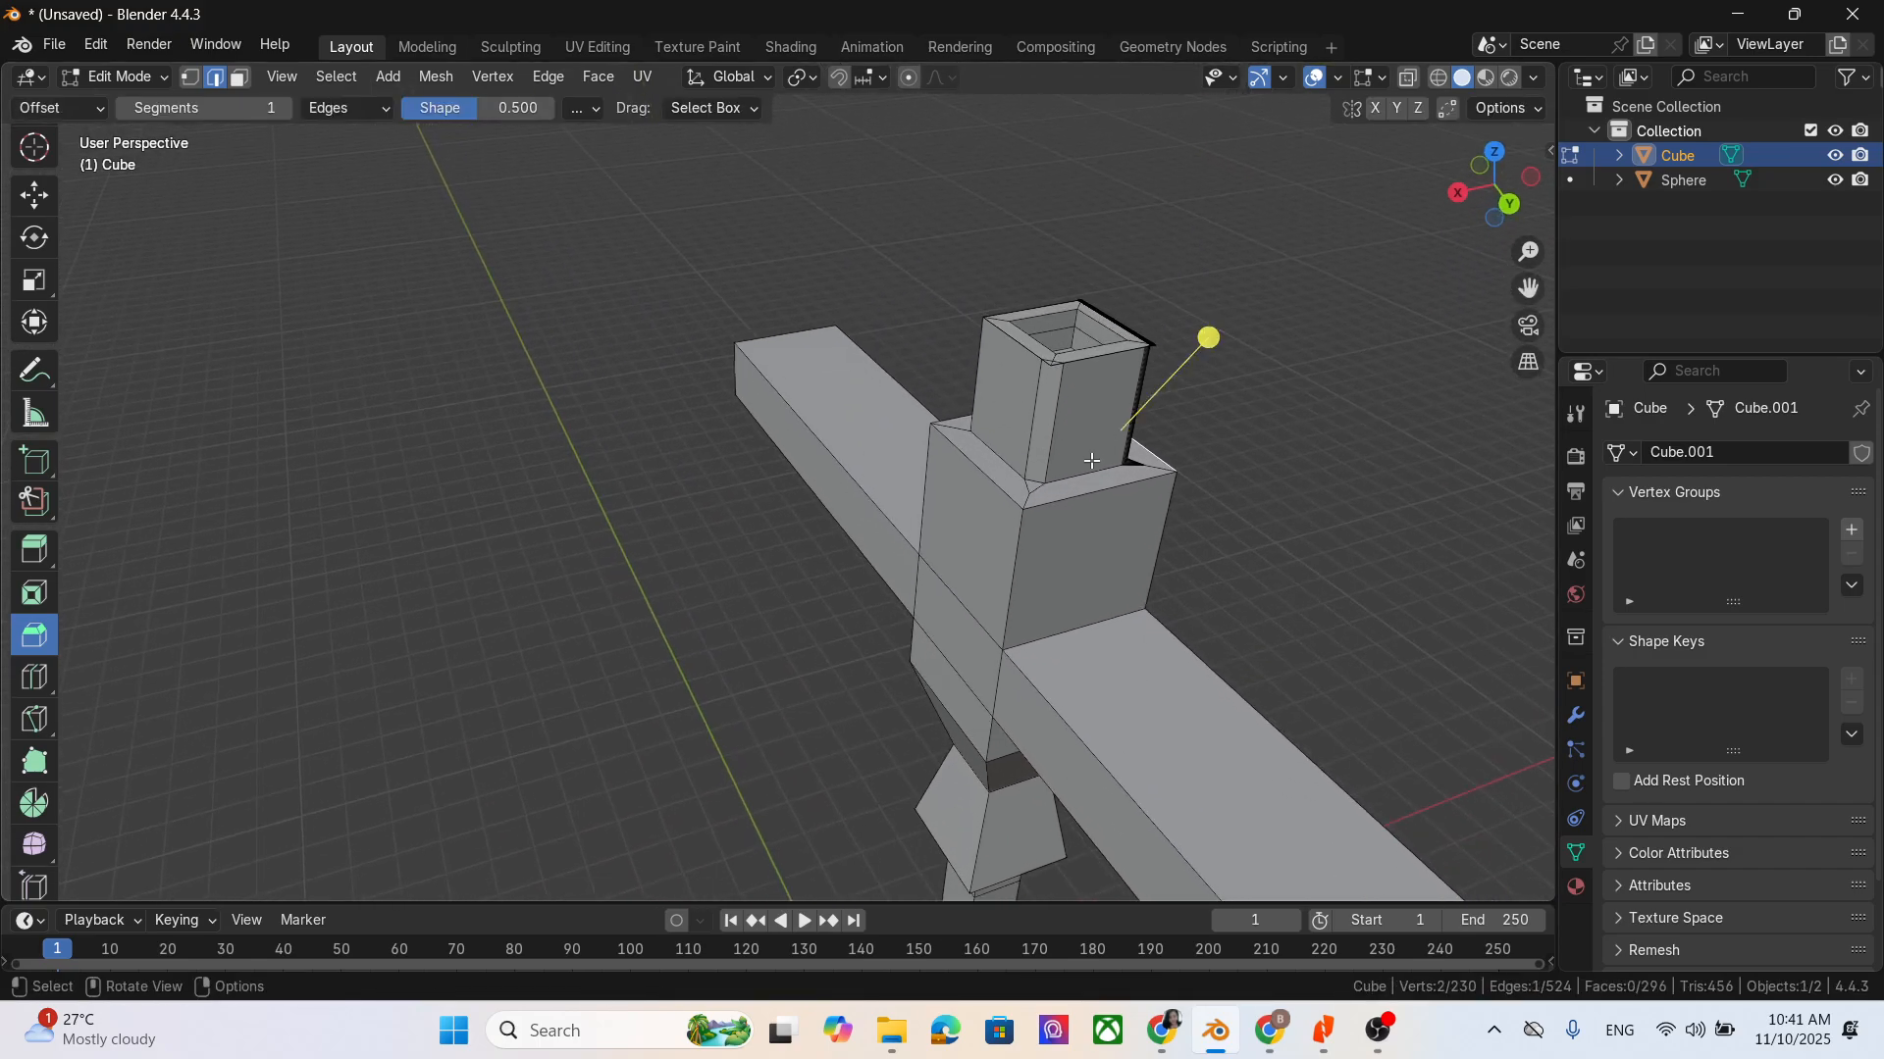
{"action": "scroll", "coordinate": [1093, 457], "scroll_direction": "up", "scroll_amount": 2}
{"action": "middle_click_drag", "start_coordinate": [1187, 342], "coordinate": [1111, 519]}
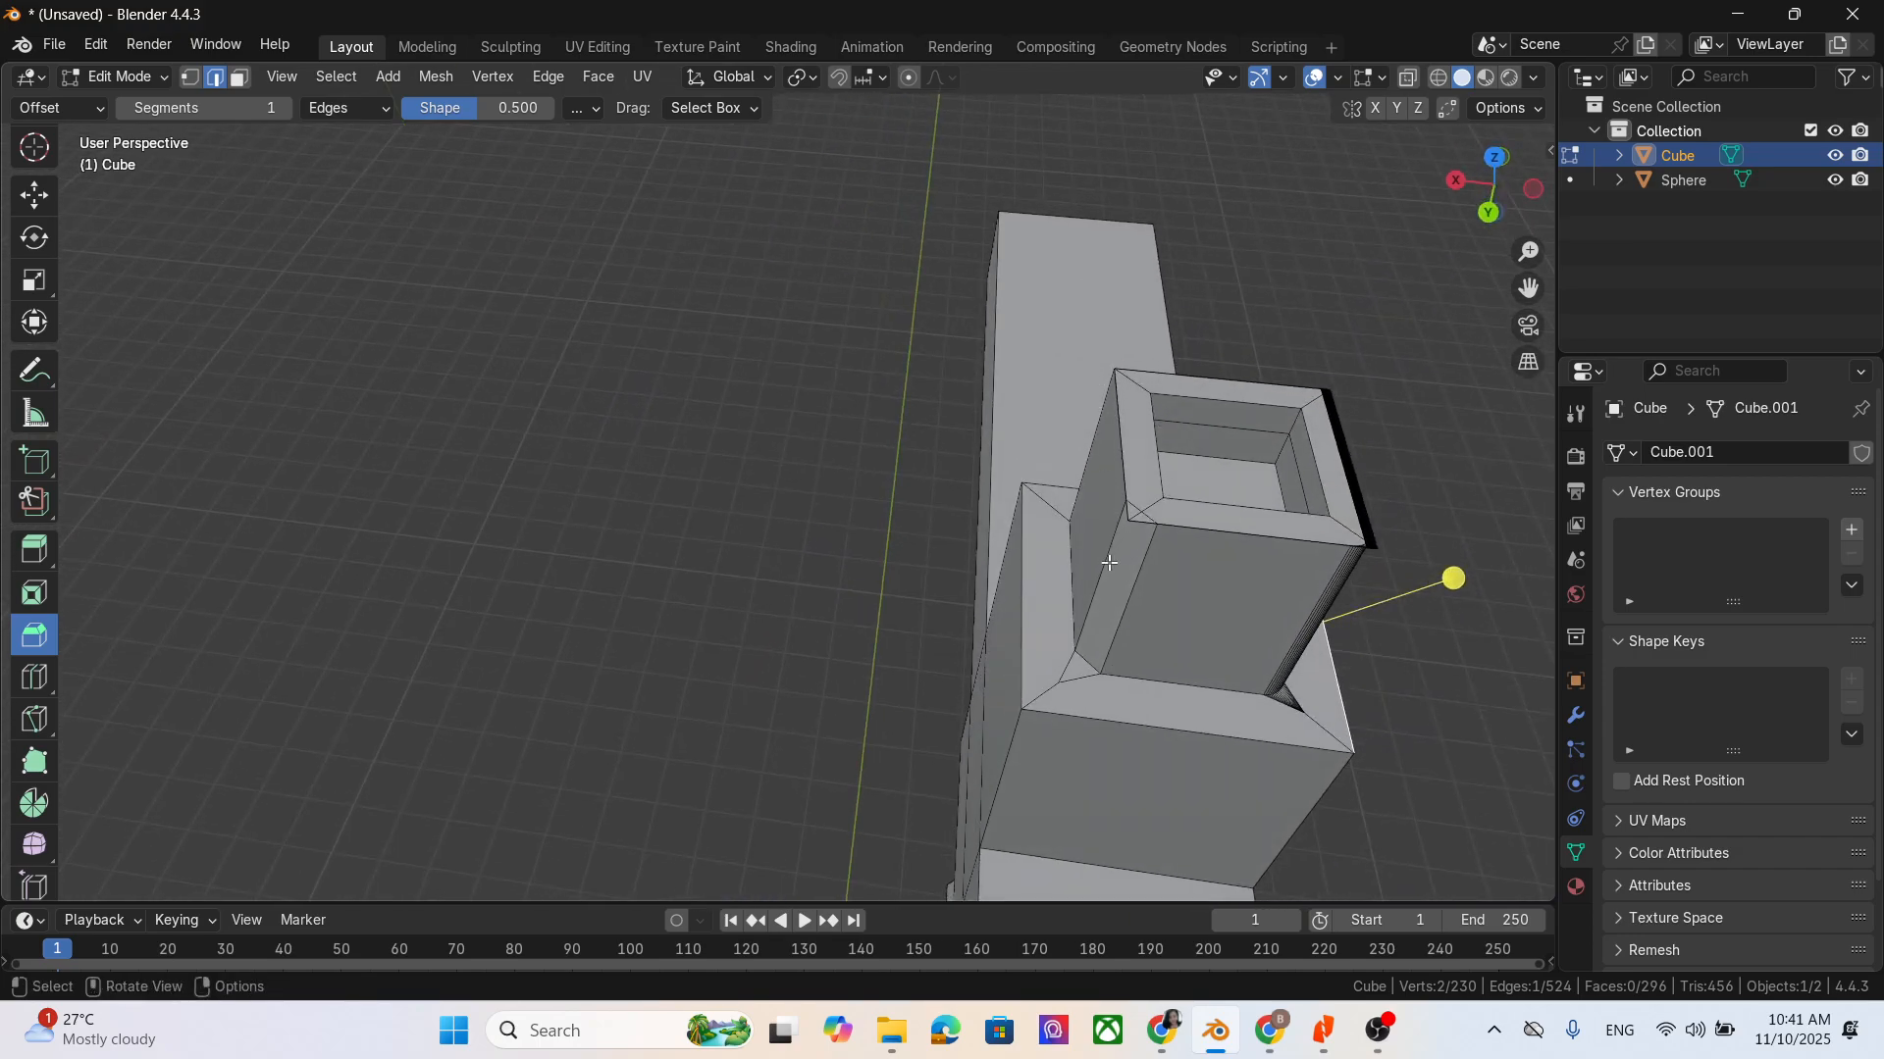
{"action": "middle_click_drag", "start_coordinate": [1282, 587], "coordinate": [1221, 429]}
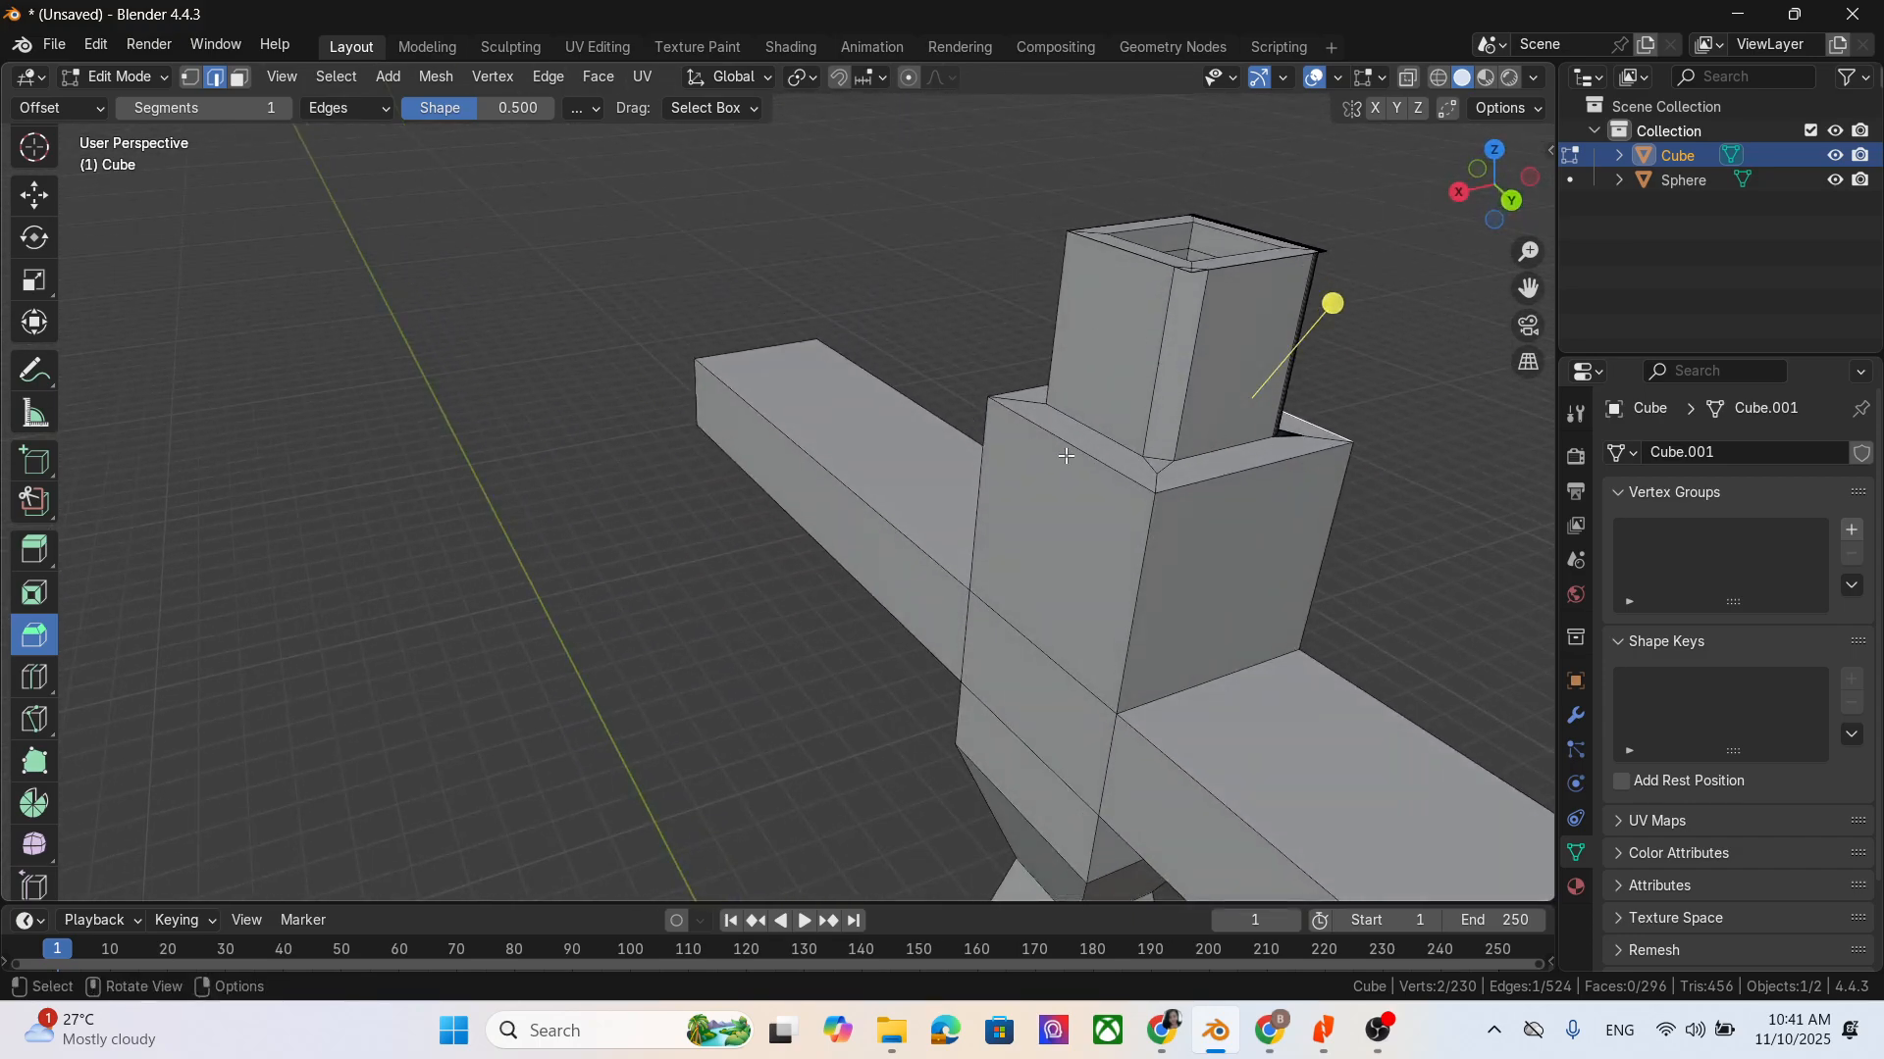
{"action": "middle_click_drag", "start_coordinate": [1067, 456], "coordinate": [1182, 405]}
{"action": "left_click", "coordinate": [854, 285]}
{"action": "middle_click_drag", "start_coordinate": [1099, 494], "coordinate": [1258, 546]}
{"action": "mouse_move", "coordinate": [615, 308]}
{"action": "left_mouse_down"}
{"action": "mouse_move", "coordinate": [648, 415]}
{"action": "mouse_move", "coordinate": [615, 304]}
{"action": "left_mouse_up"}
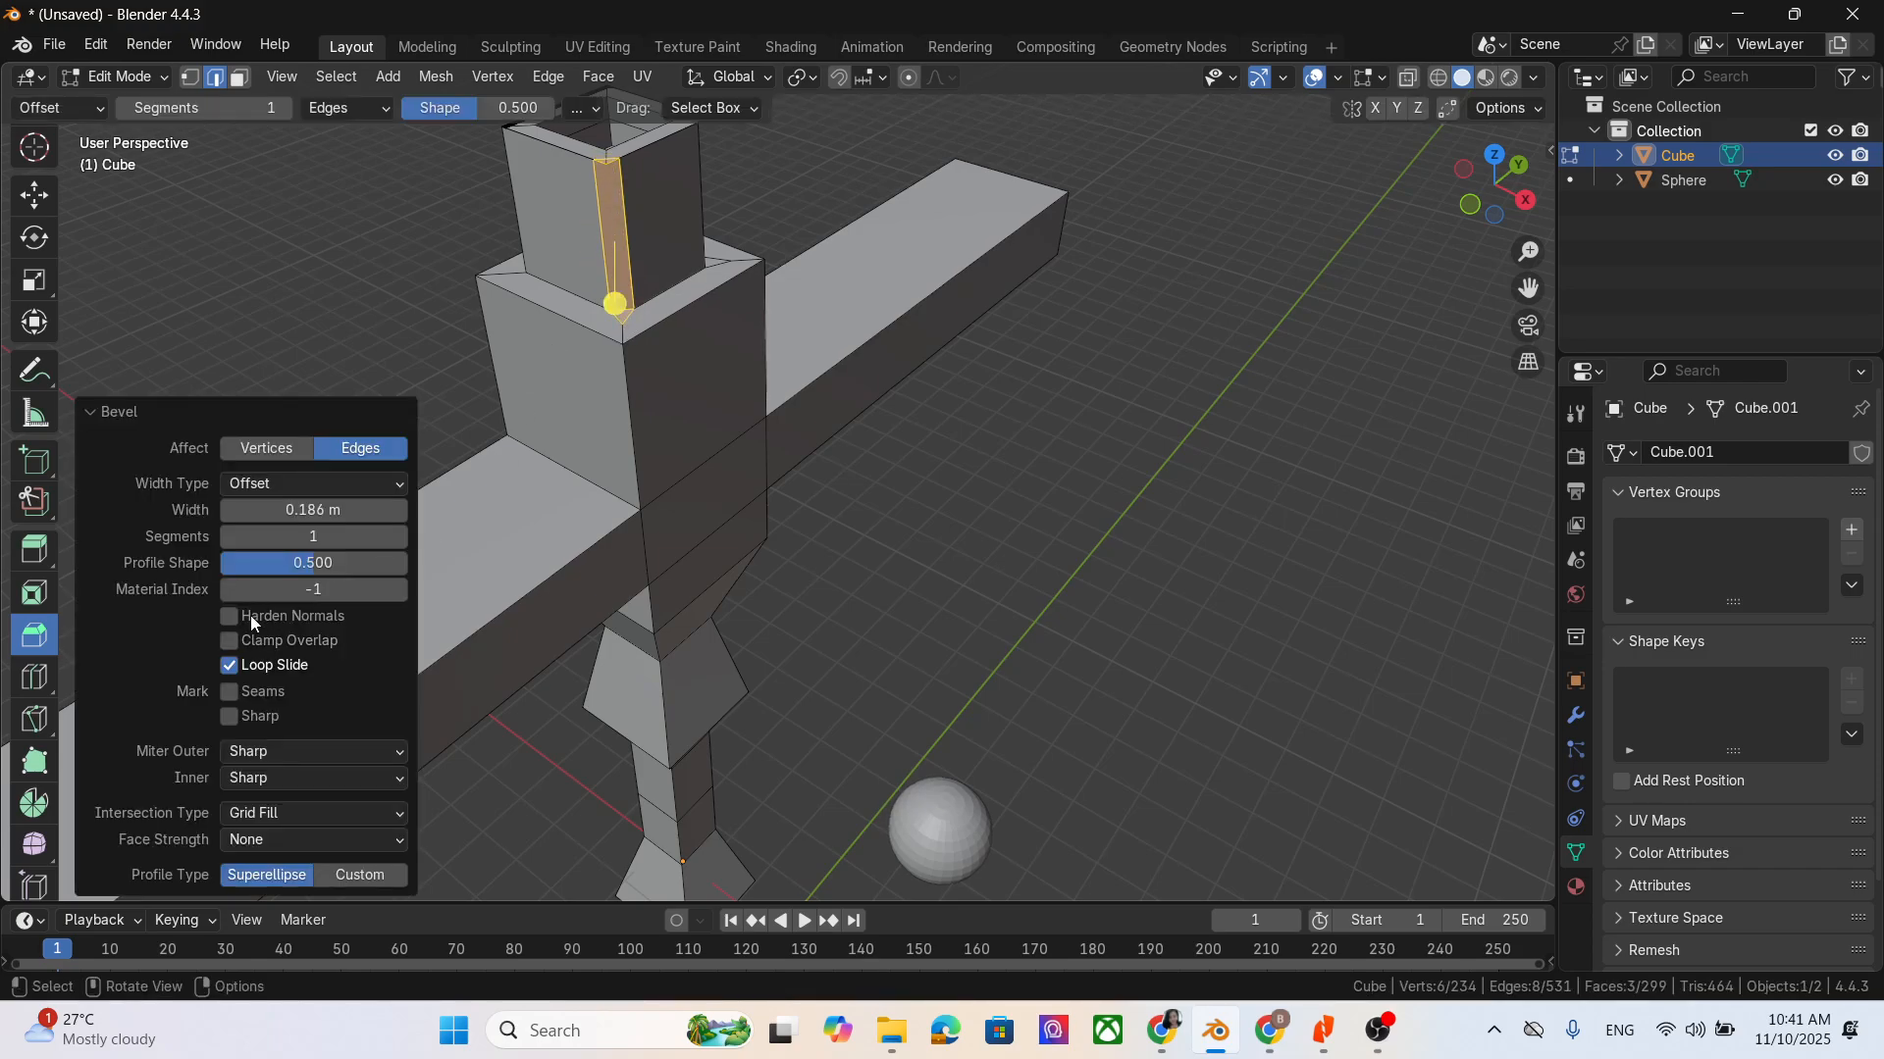
- Set the third corner bevel's segments to 15 and deselect the geometry
{"action": "left_click", "coordinate": [303, 536]}
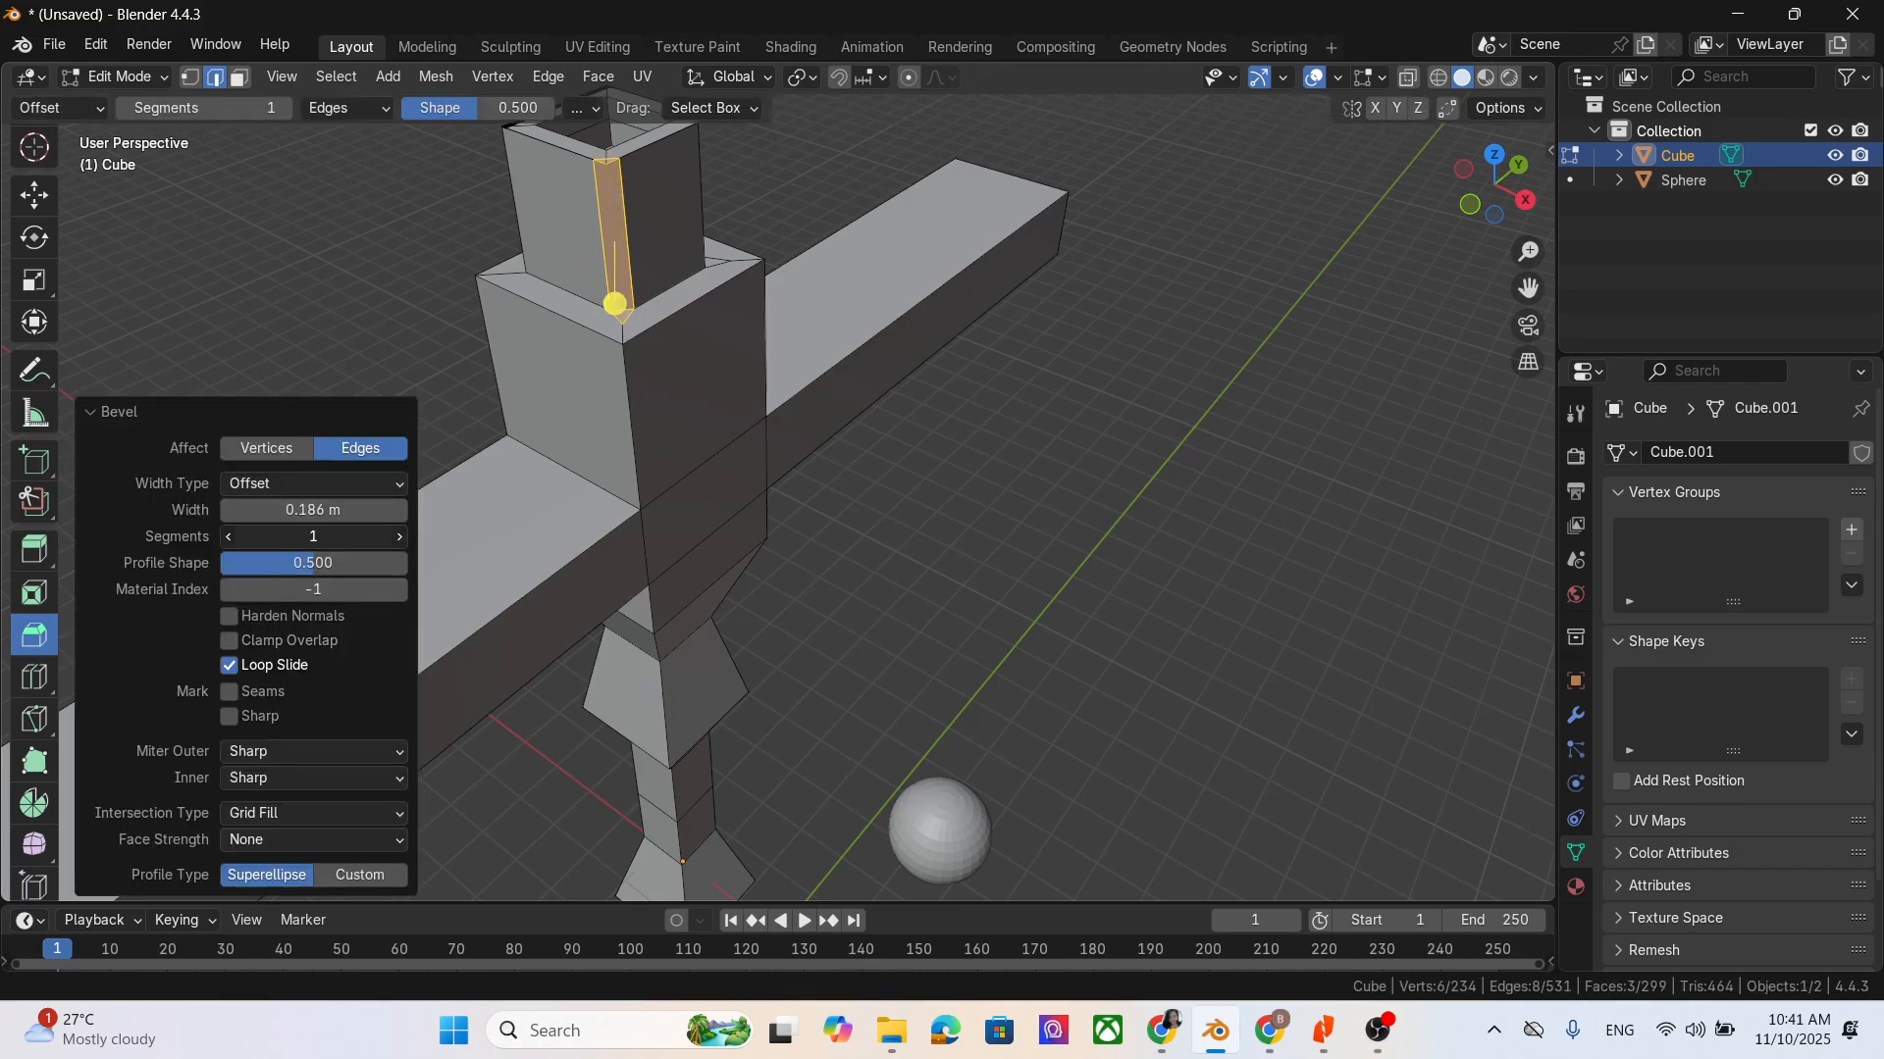
{"action": "type", "text": "15"}
{"action": "key", "text": "Return"}
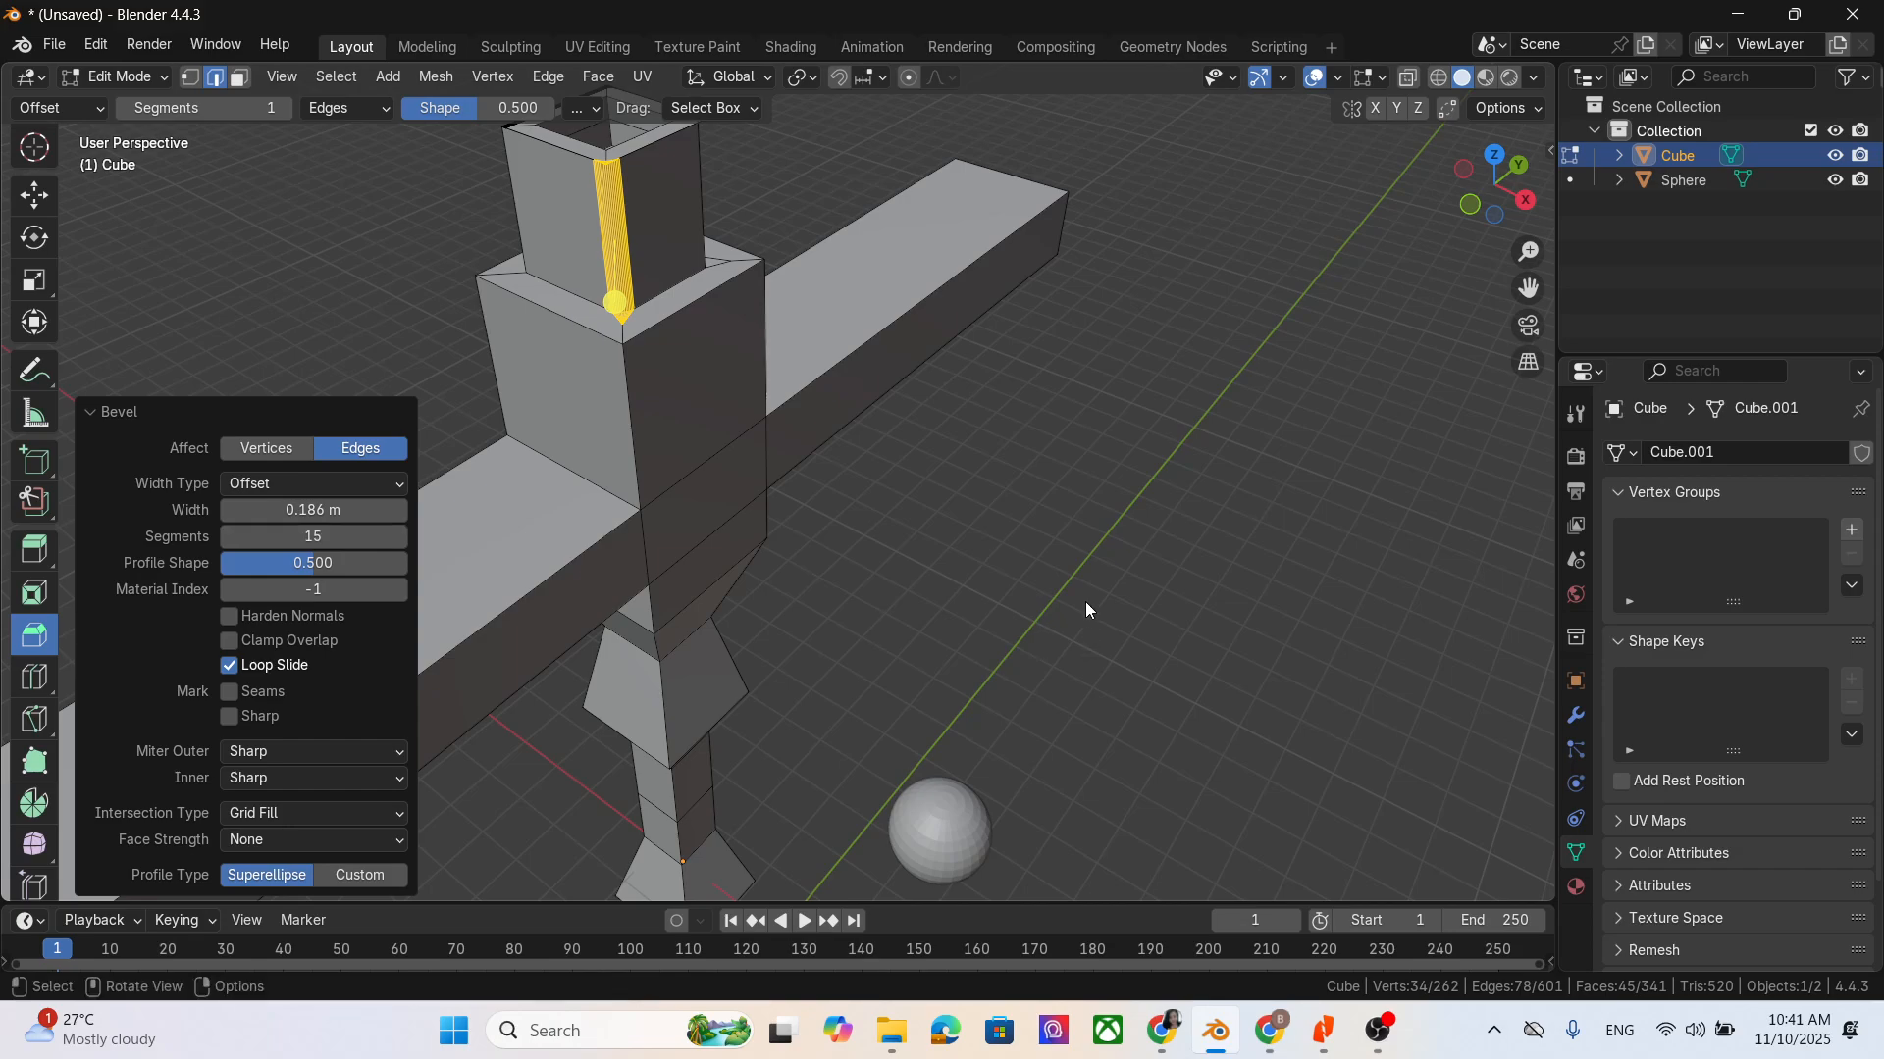
{"action": "left_click", "coordinate": [1096, 367]}
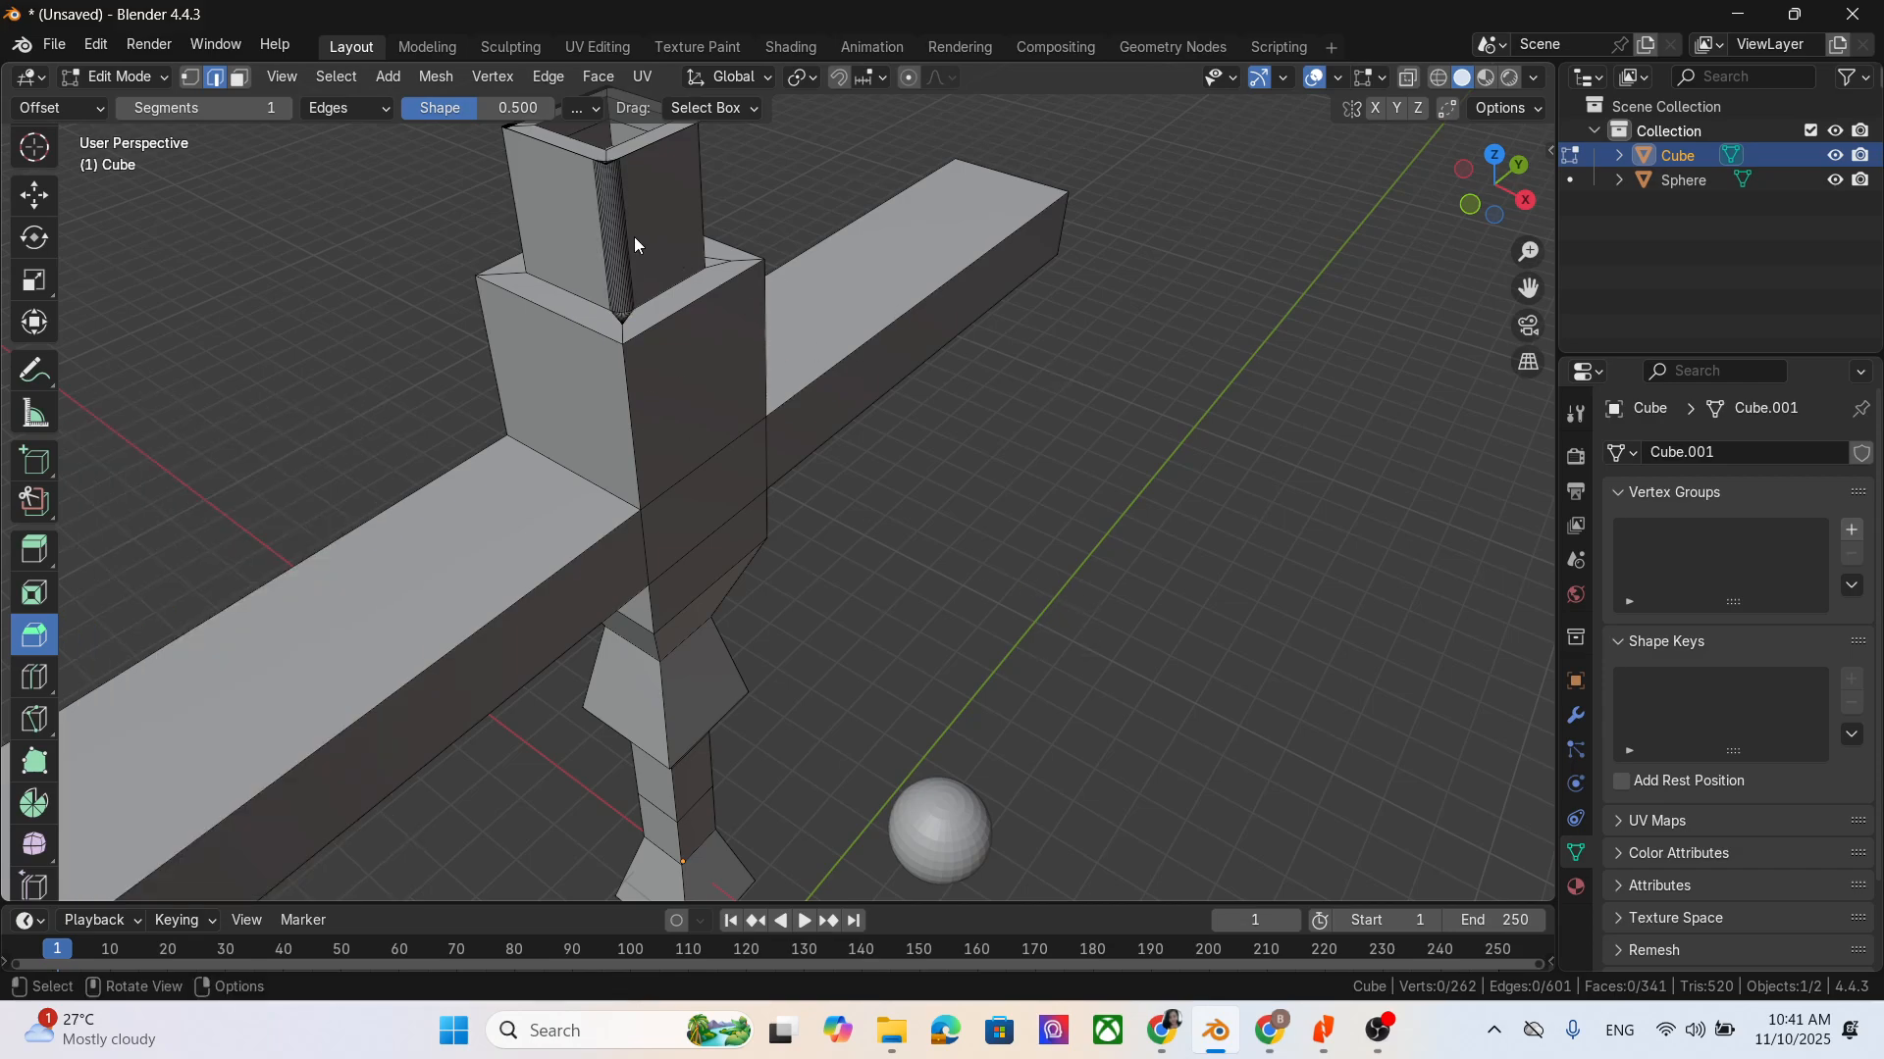
- Bevel the upper long edge of the arm on the positive Y side by about 0.297 m with 6 segments
{"action": "mouse_move", "coordinate": [634, 239]}
{"action": "middle_mouse_down"}
{"action": "mouse_move", "coordinate": [633, 288]}
{"action": "mouse_move", "coordinate": [639, 251]}
{"action": "middle_mouse_up"}
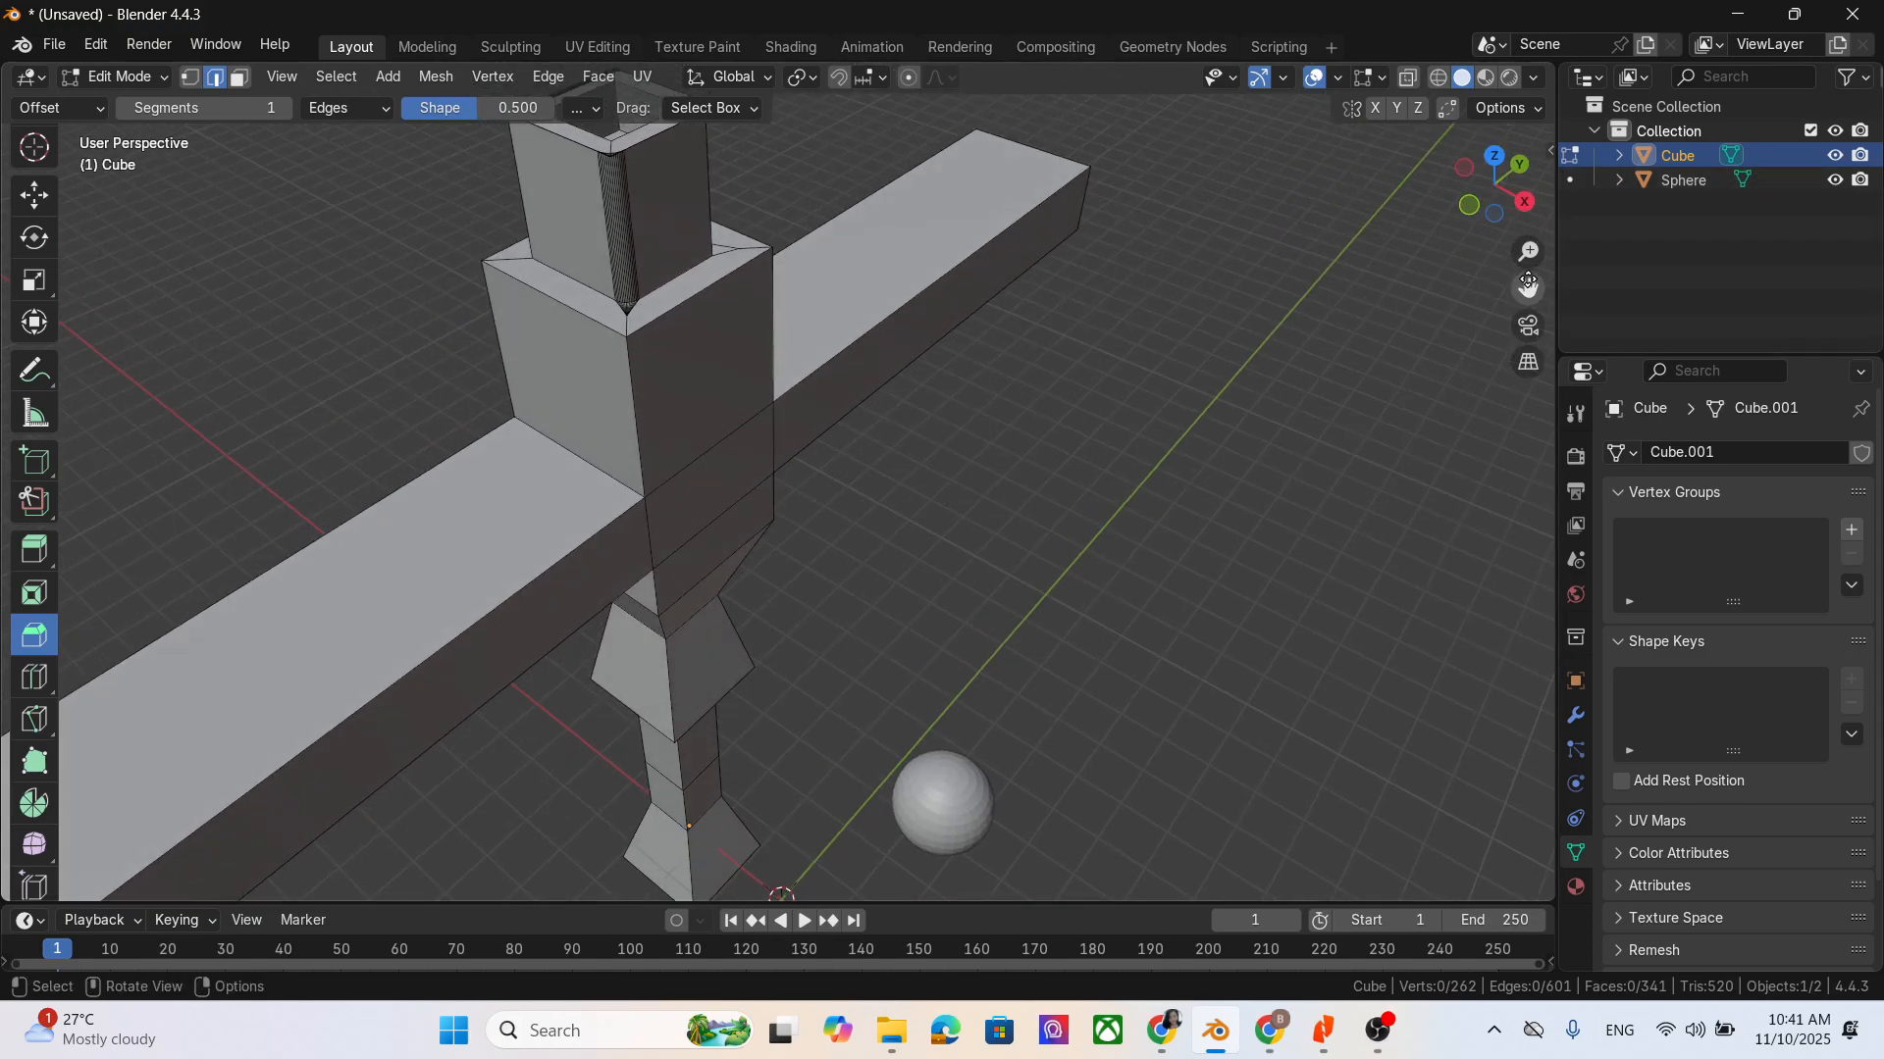
{"action": "left_click_drag", "start_coordinate": [1528, 289], "coordinate": [1560, 431]}
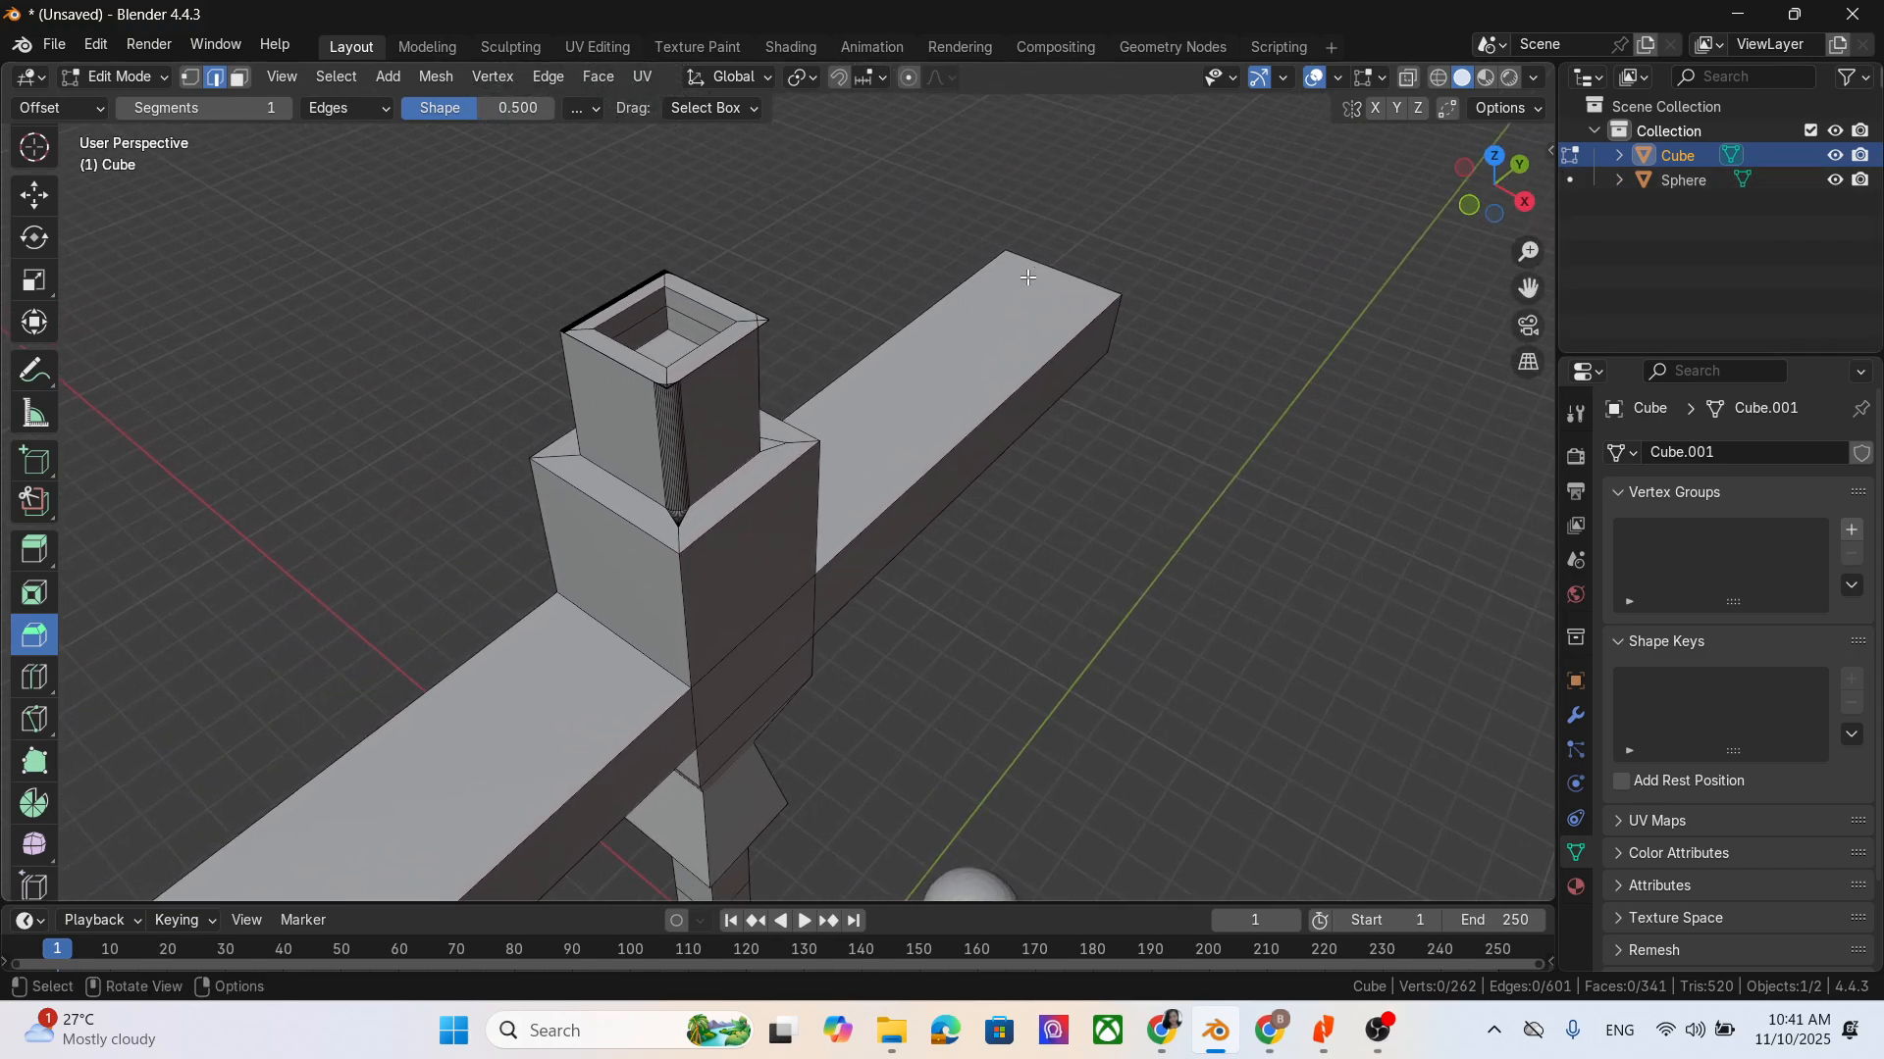
{"action": "scroll", "coordinate": [800, 285], "scroll_direction": "up", "scroll_amount": 1}
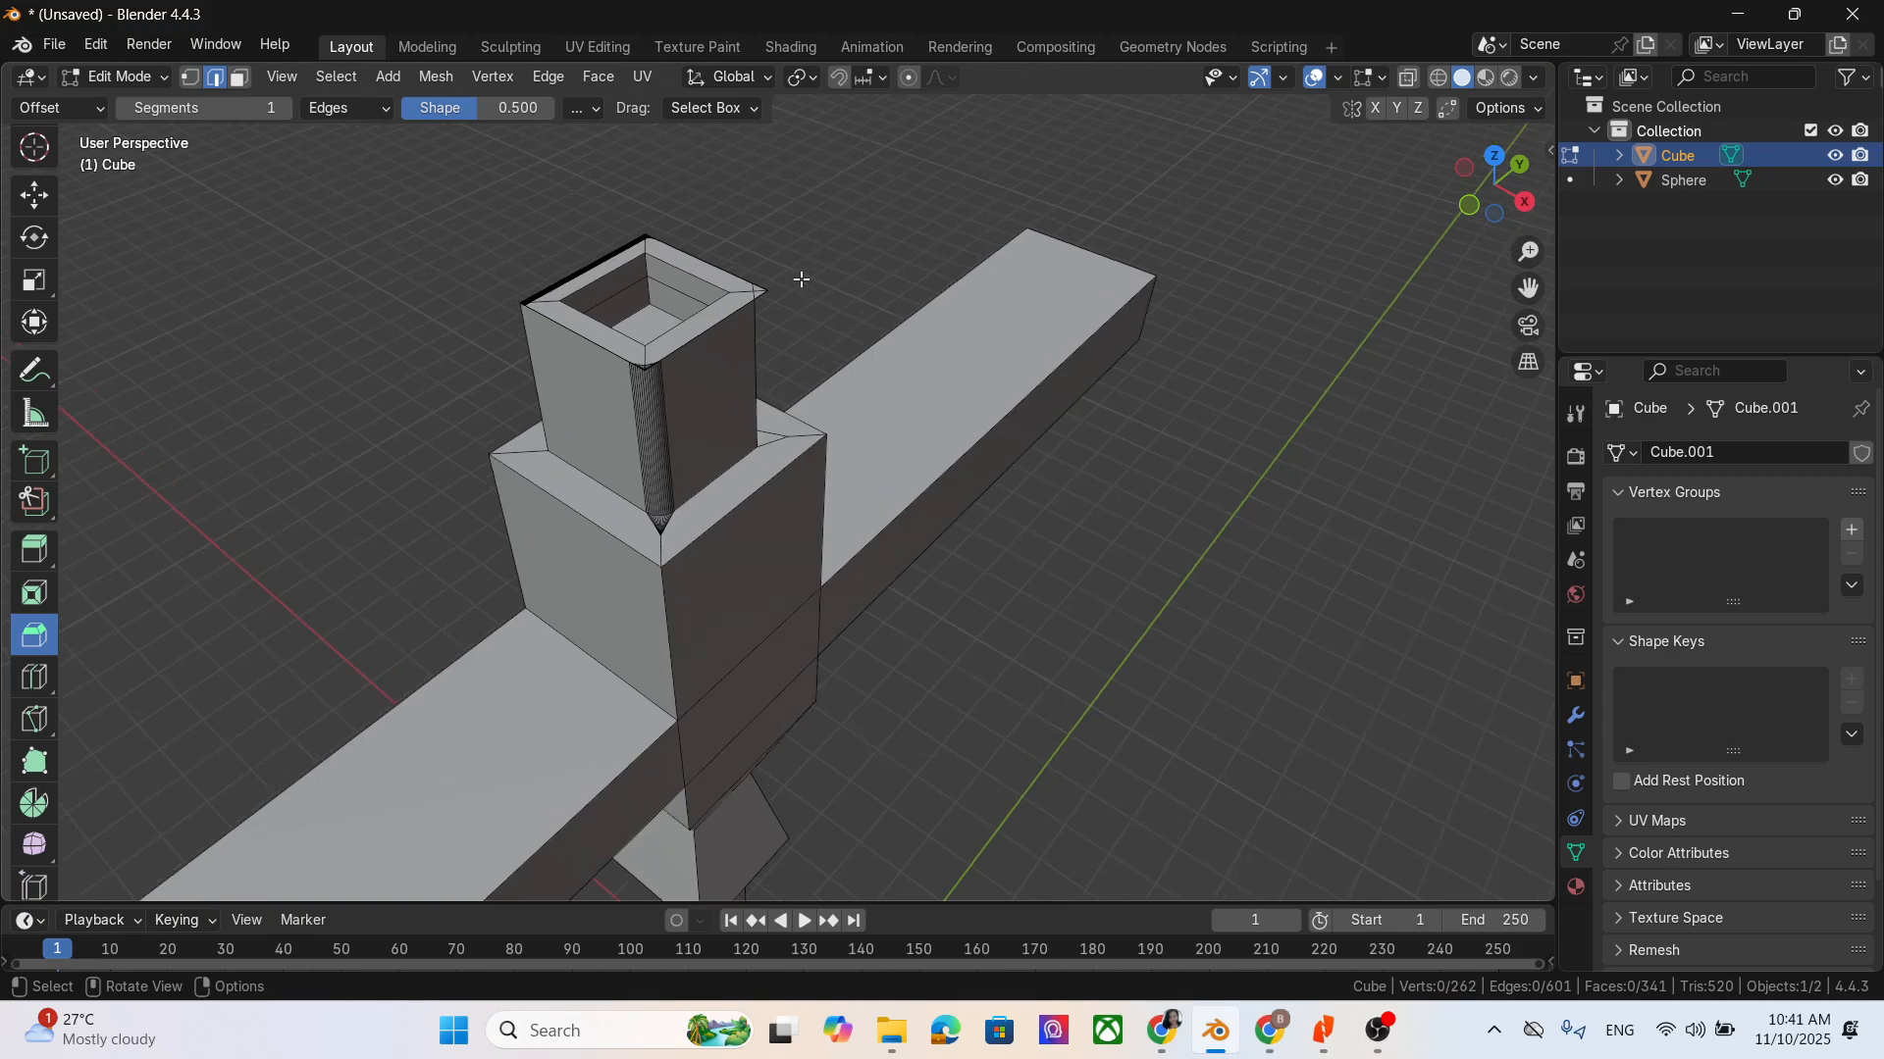
{"action": "scroll", "coordinate": [813, 333], "scroll_direction": "down", "scroll_amount": 1}
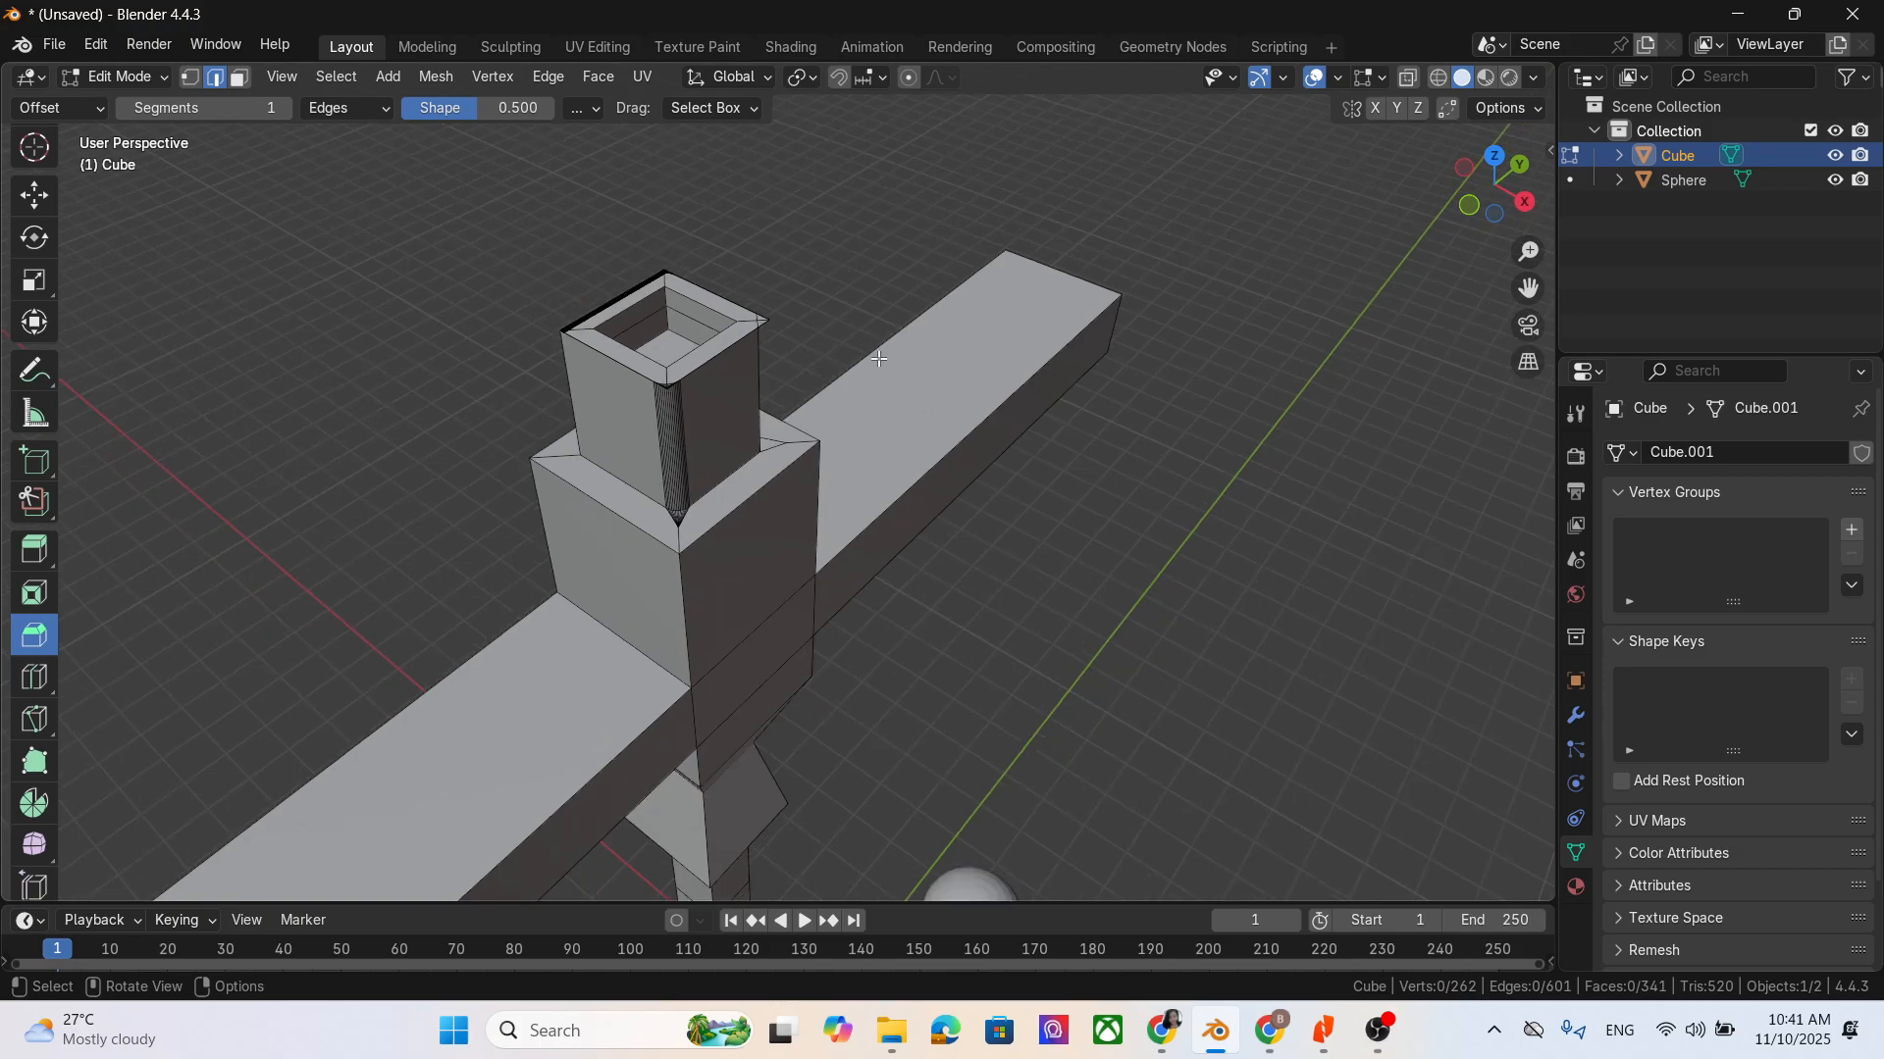
{"action": "left_click", "coordinate": [965, 439]}
{"action": "middle_click_drag", "start_coordinate": [1114, 757], "coordinate": [1042, 740]}
{"action": "left_click_drag", "start_coordinate": [1243, 551], "coordinate": [1277, 580]}
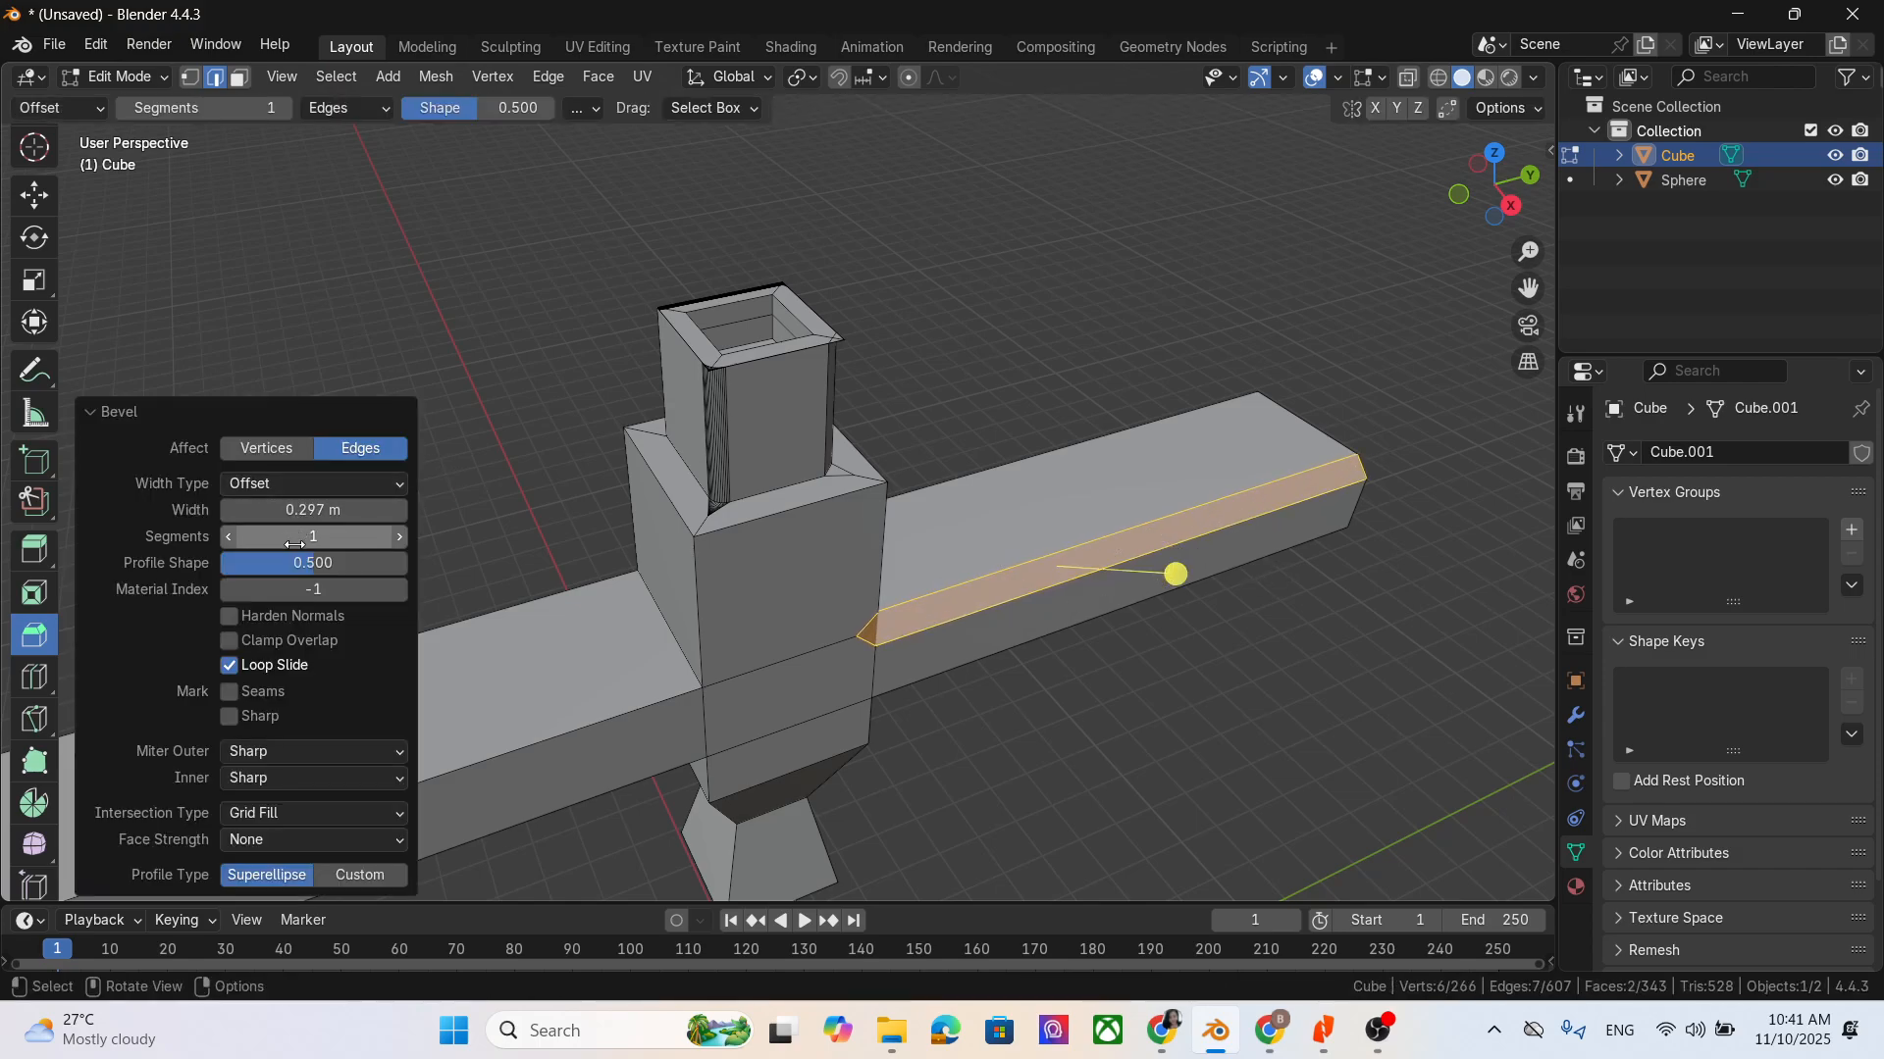
{"action": "left_click_drag", "start_coordinate": [315, 547], "coordinate": [364, 546]}
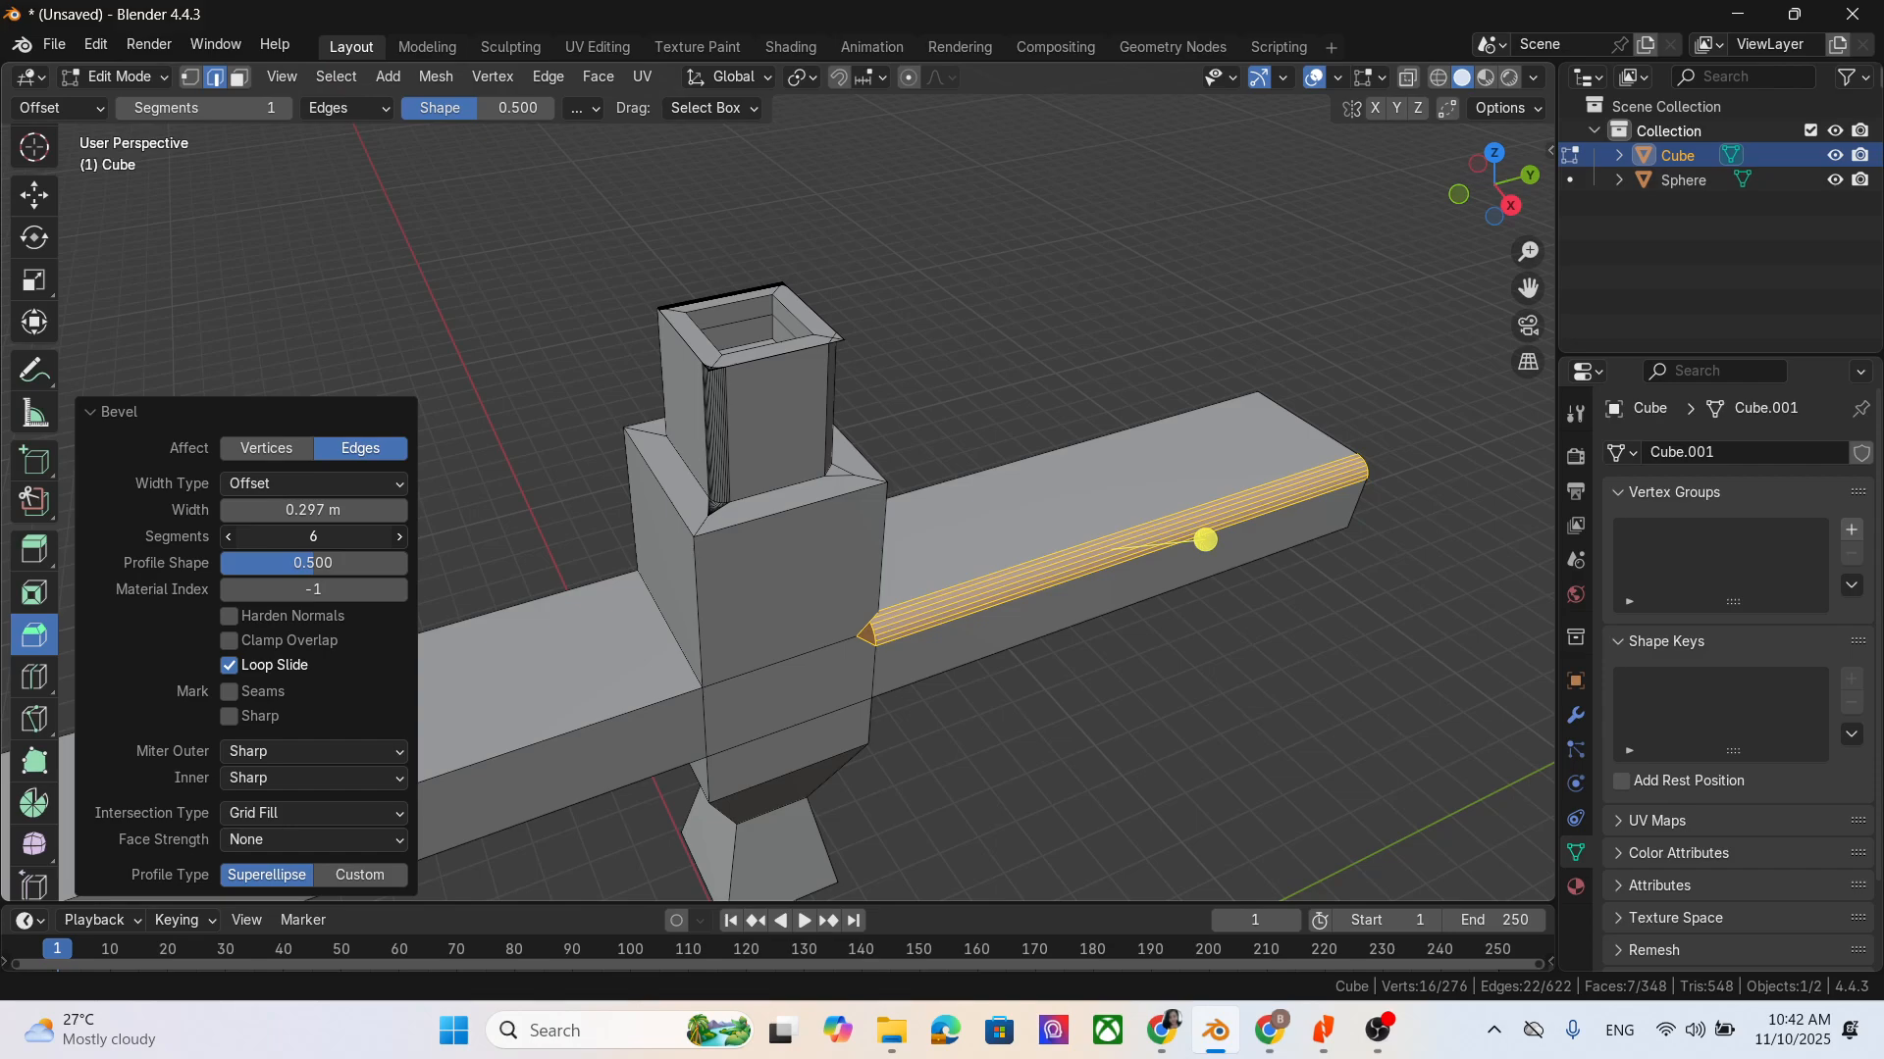
{"action": "left_click", "coordinate": [1336, 708]}
- Add three evenly spaced loop cuts across the unbevelled arm with the Loop Cut tool
{"action": "middle_click_drag", "start_coordinate": [1222, 736], "coordinate": [1216, 706]}
{"action": "scroll", "coordinate": [1215, 706], "scroll_direction": "down", "scroll_amount": 2}
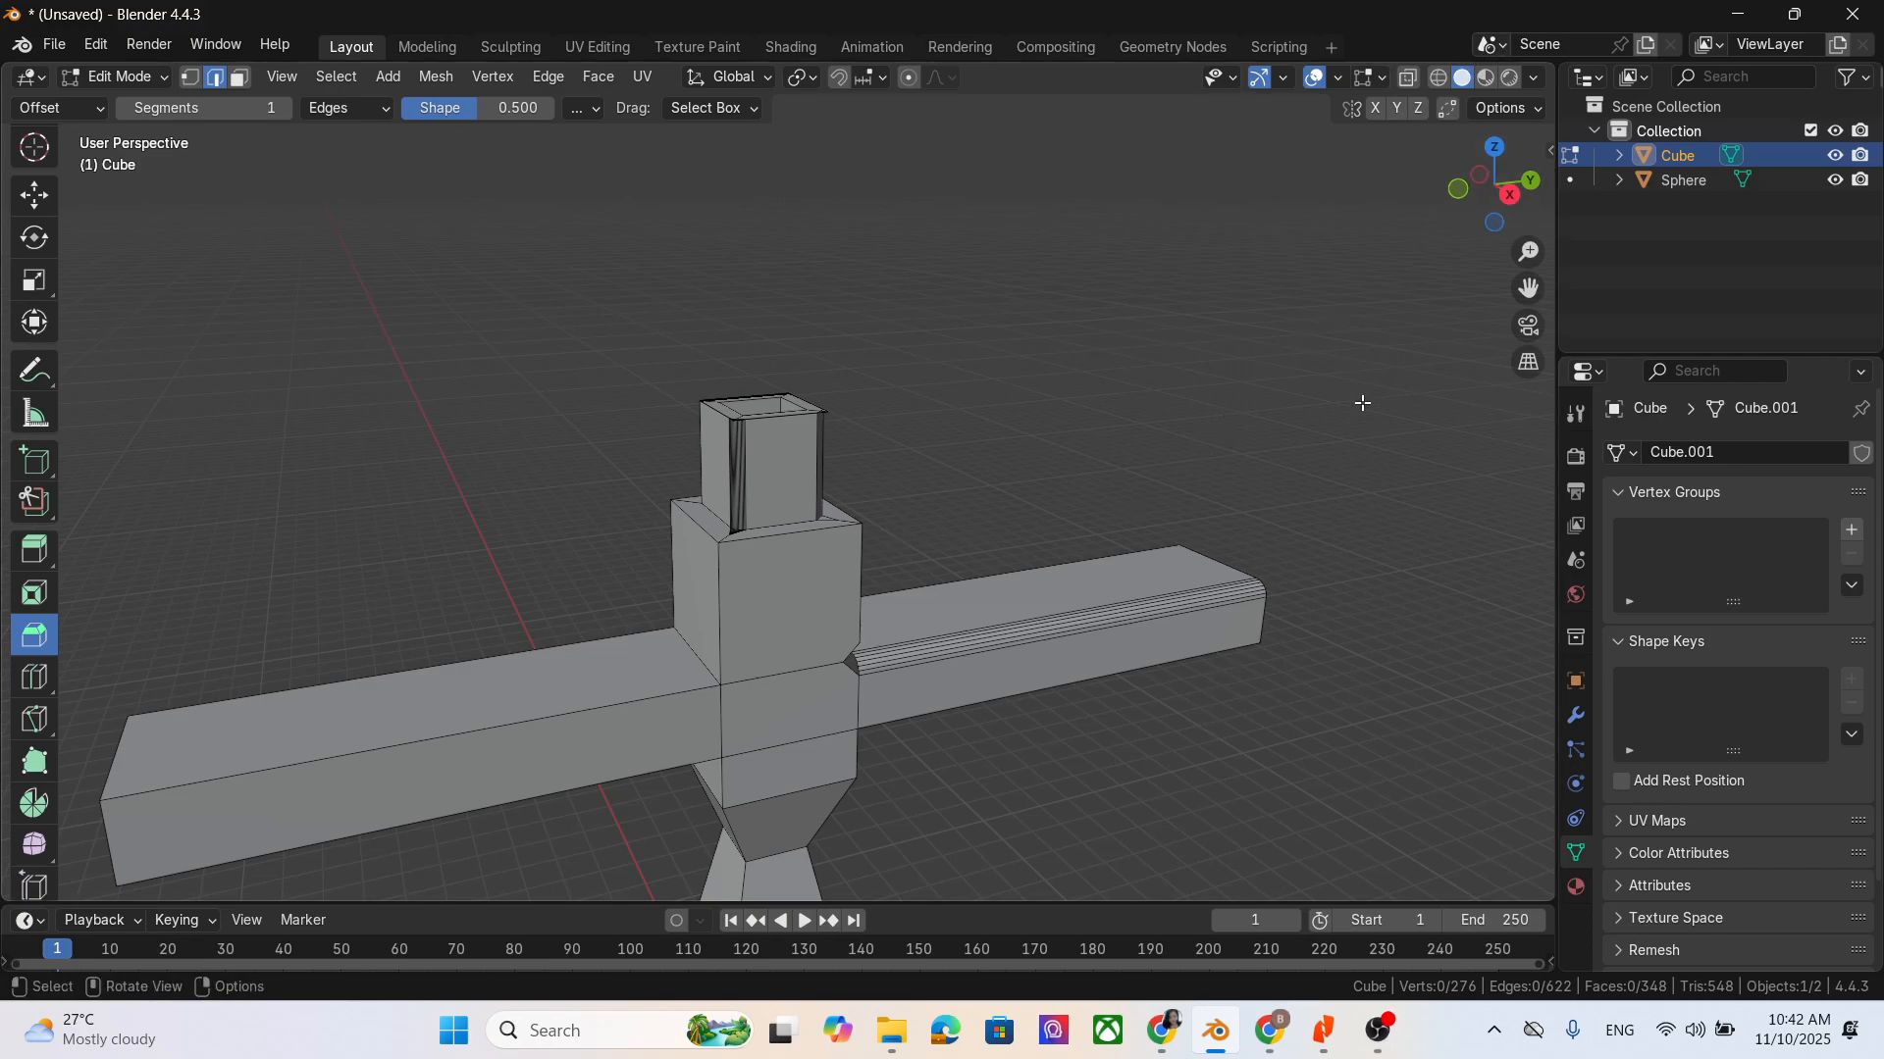
{"action": "left_click", "coordinate": [1679, 156]}
{"action": "middle_click_drag", "start_coordinate": [1354, 510], "coordinate": [1259, 593]}
{"action": "scroll", "coordinate": [1155, 497], "scroll_direction": "down", "scroll_amount": 1}
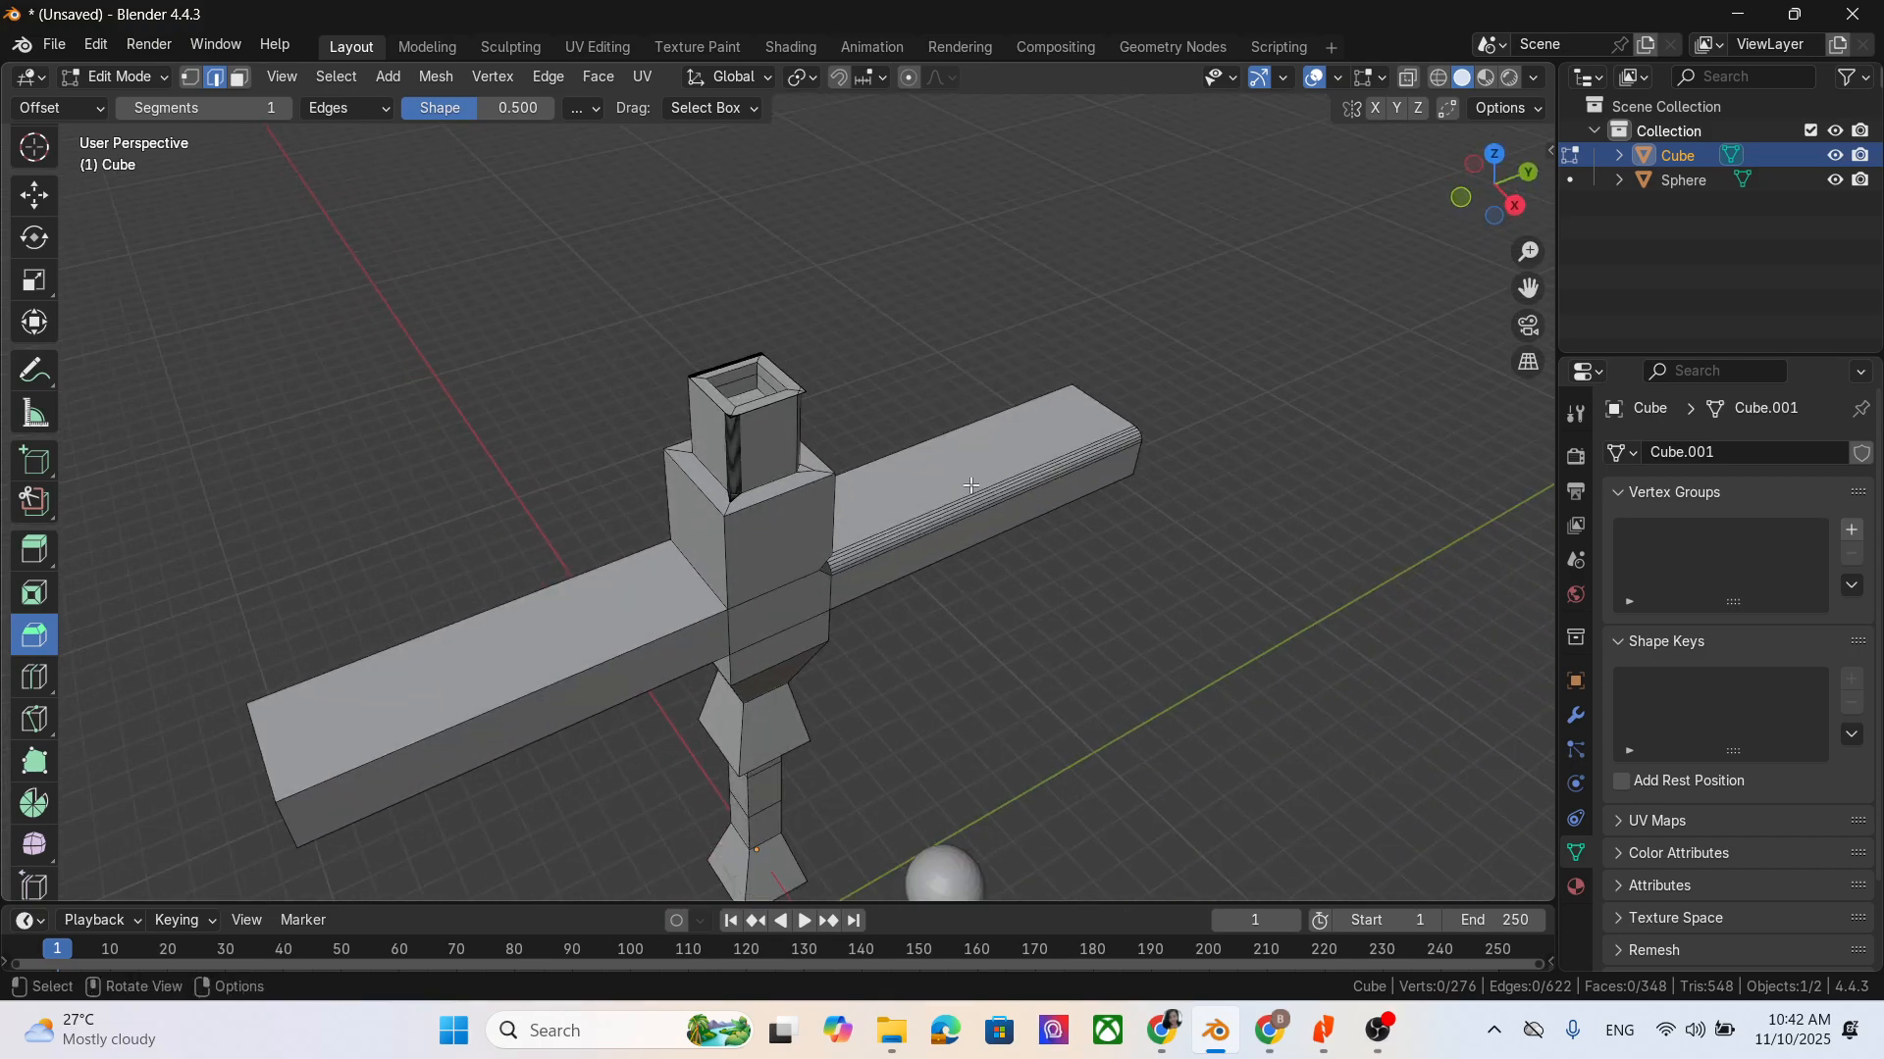
{"action": "scroll", "coordinate": [39, 549], "scroll_direction": "down", "scroll_amount": 2}
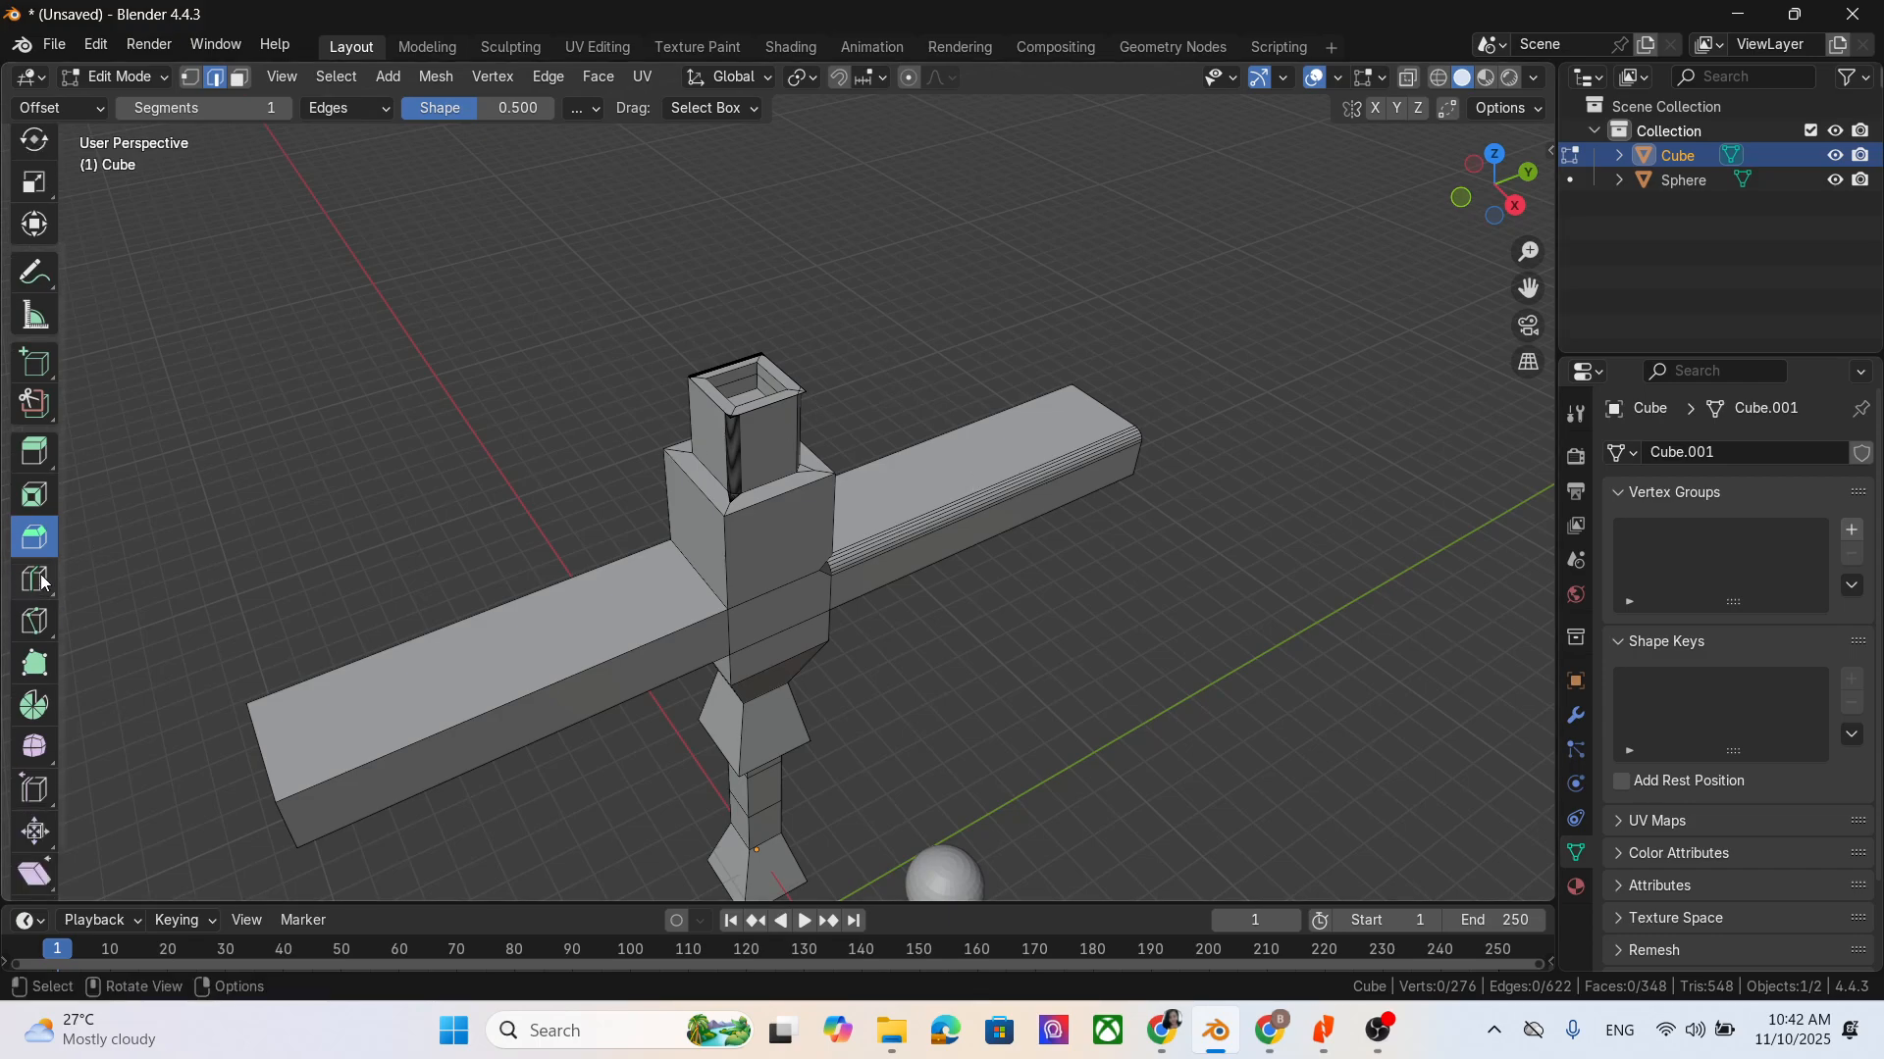
{"action": "left_click", "coordinate": [35, 579]}
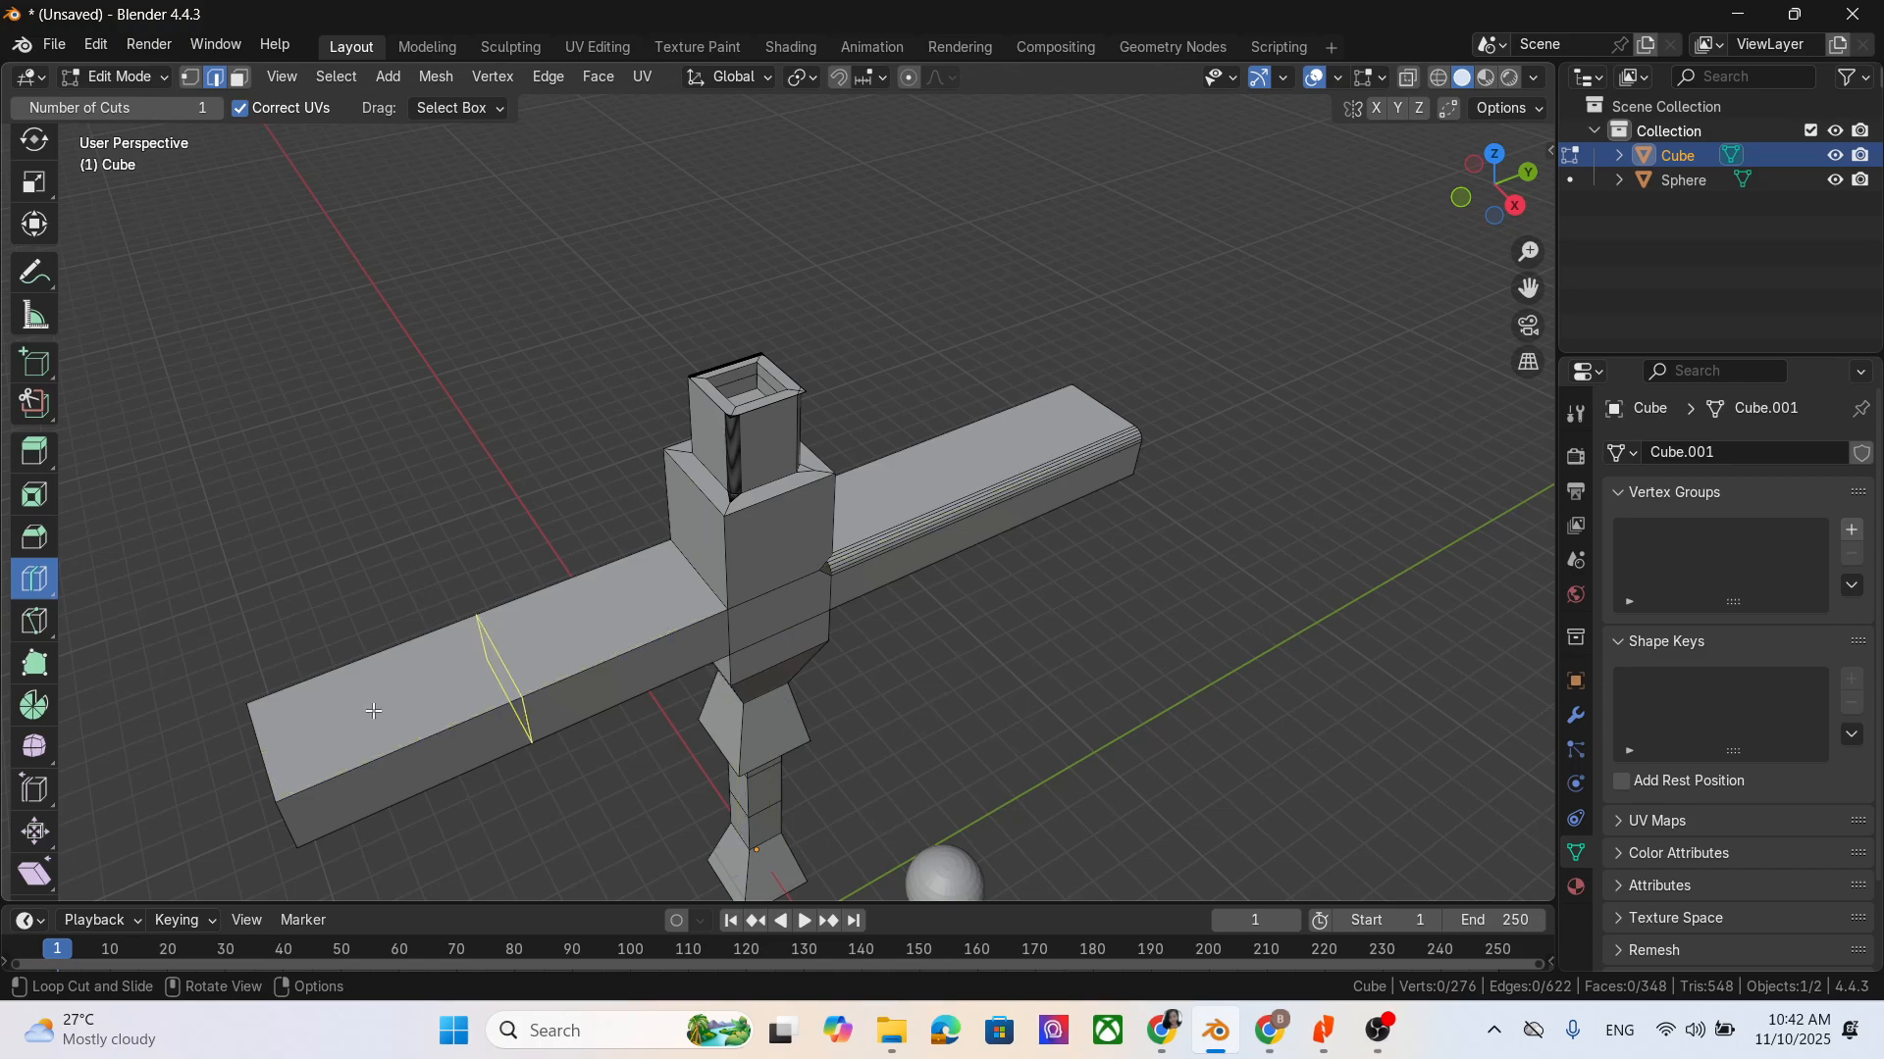
{"action": "left_click", "coordinate": [466, 699]}
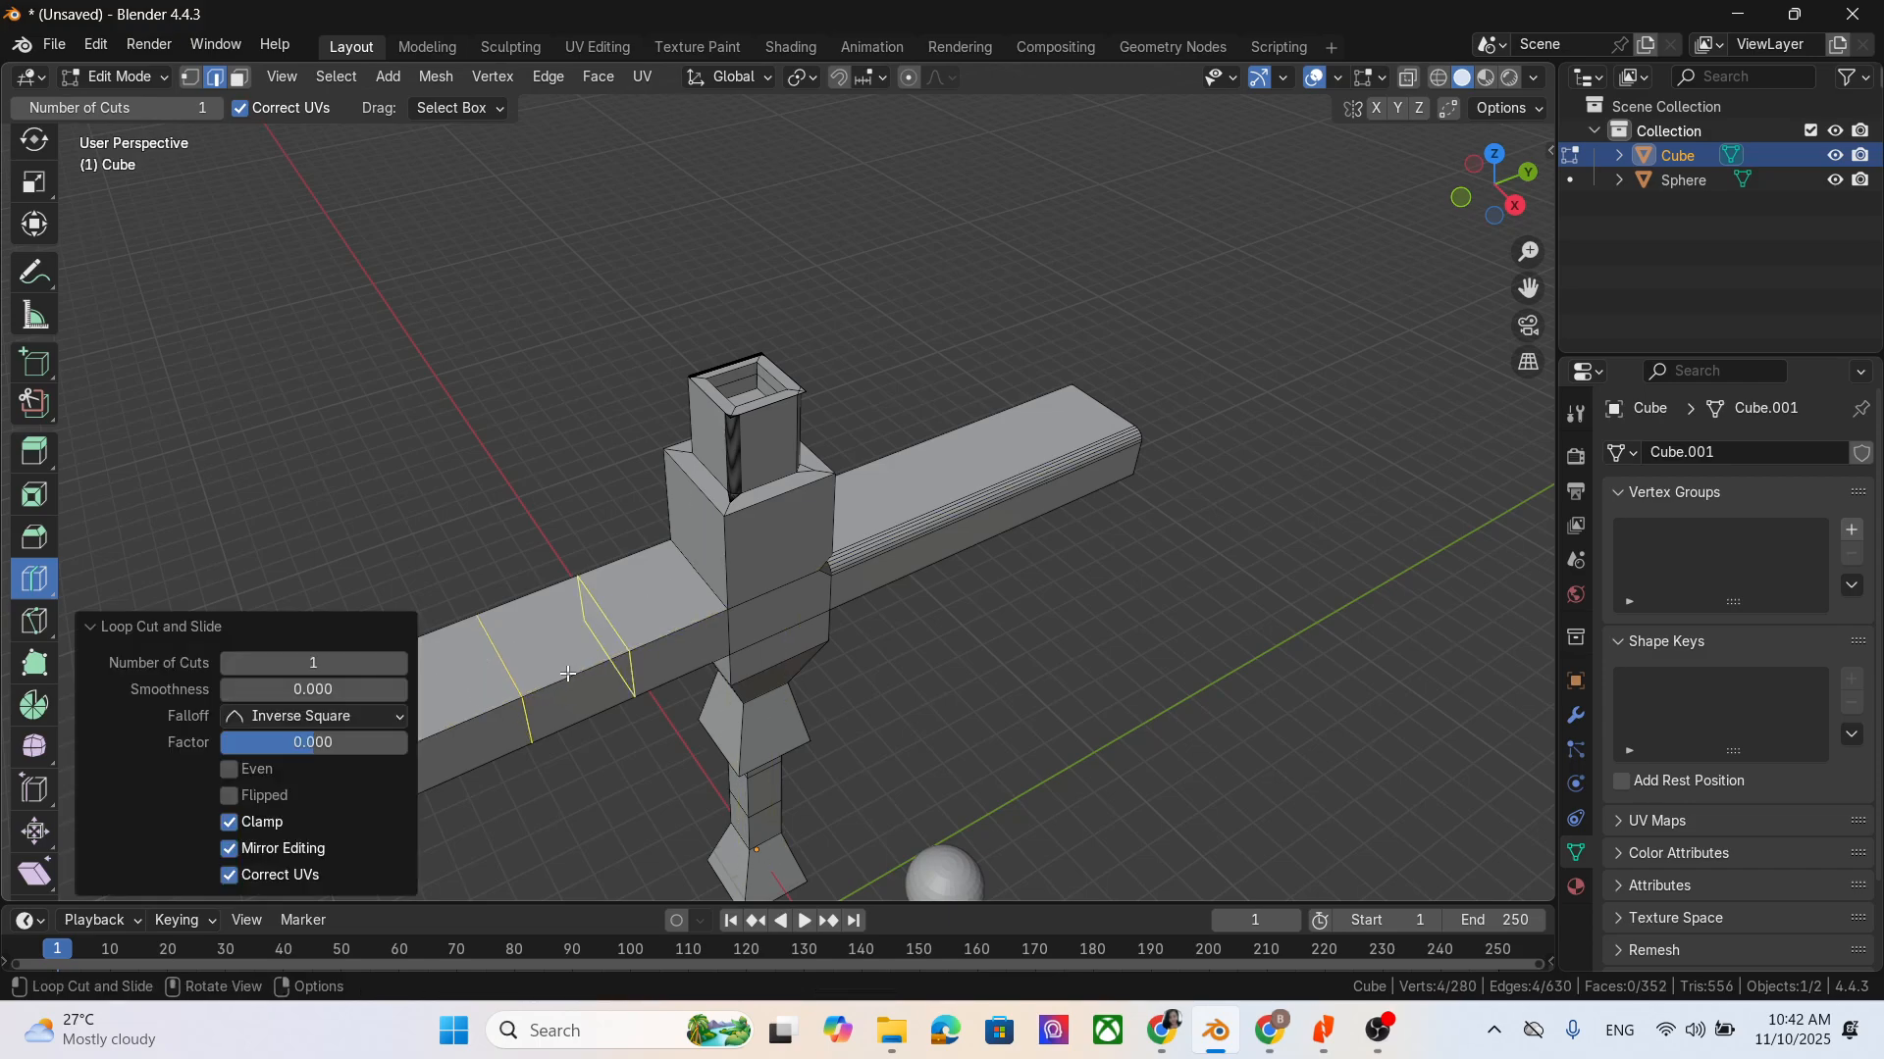
- Add one lengthwise loop cut along the middle of the segmented arm and through the body, and switch to face selection
{"action": "left_click", "coordinate": [518, 662]}
{"action": "middle_click_drag", "start_coordinate": [1000, 756], "coordinate": [1135, 748]}
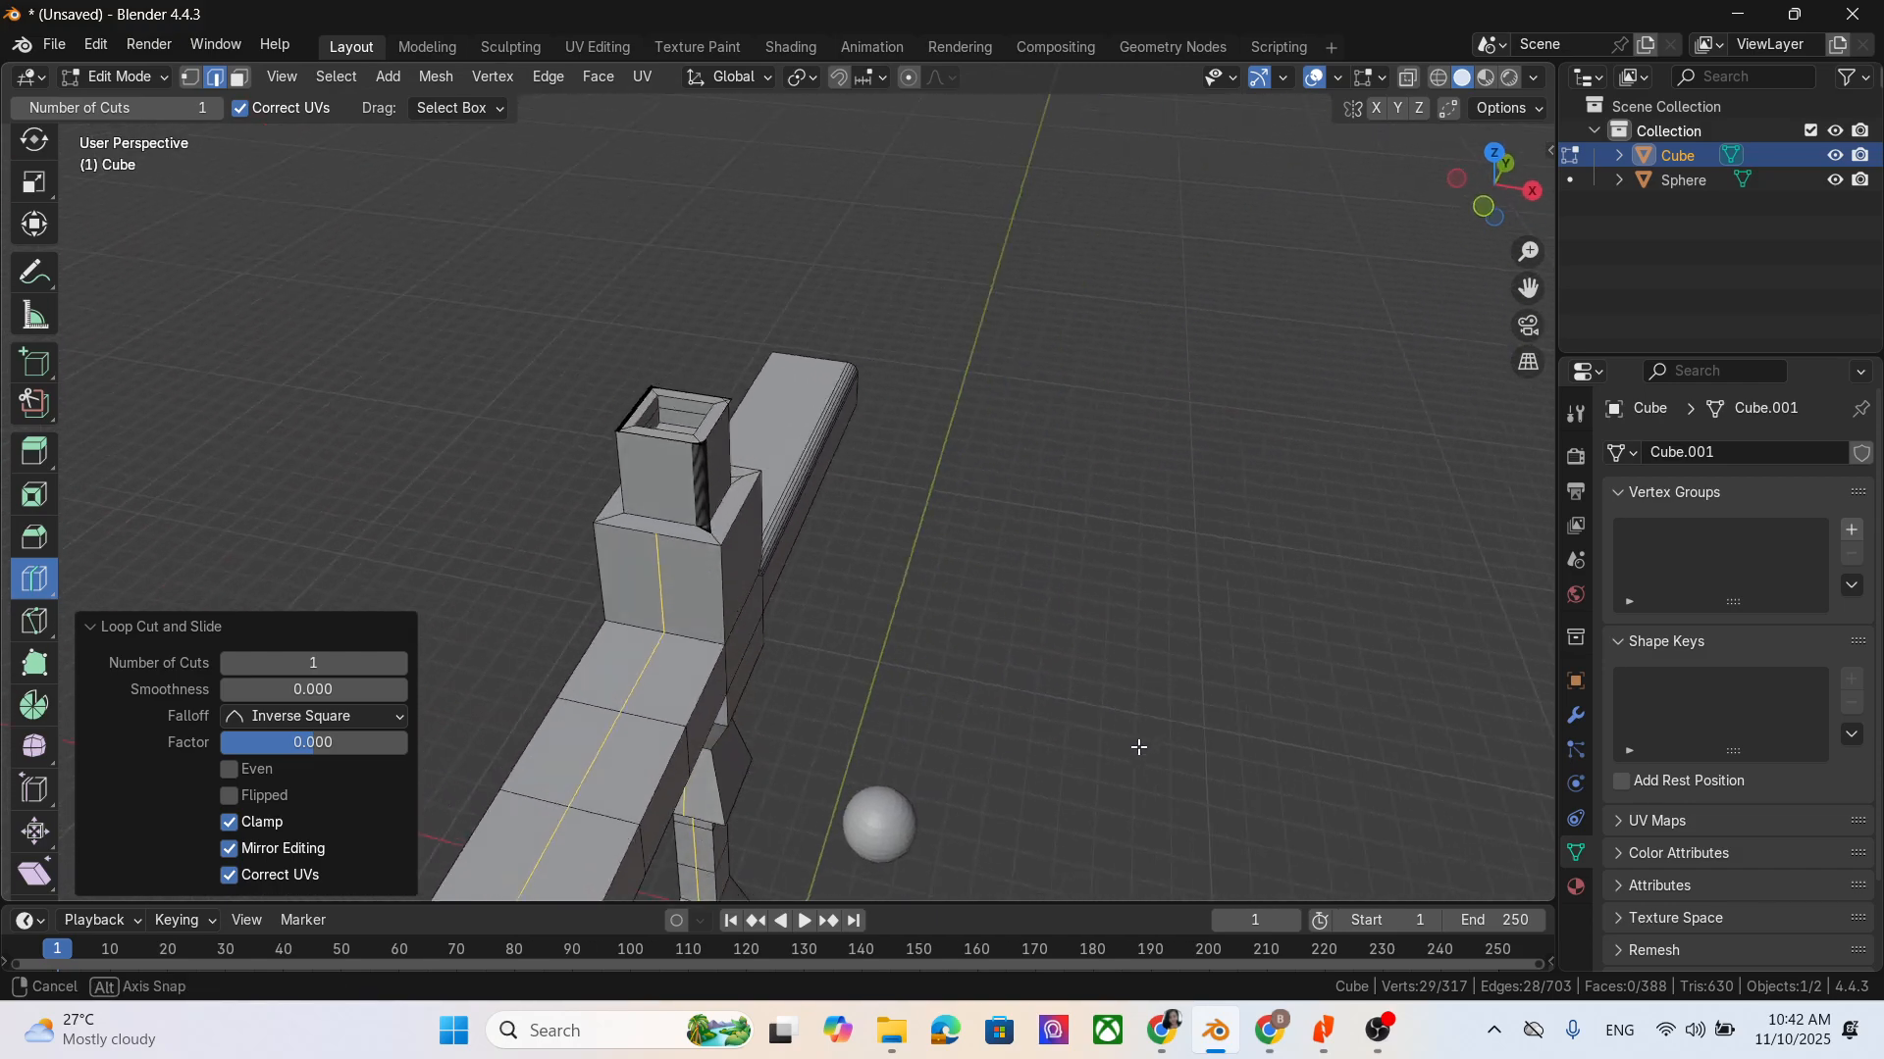
{"action": "scroll", "coordinate": [786, 753], "scroll_direction": "down", "scroll_amount": 4}
{"action": "middle_click_drag", "start_coordinate": [933, 811], "coordinate": [936, 713]}
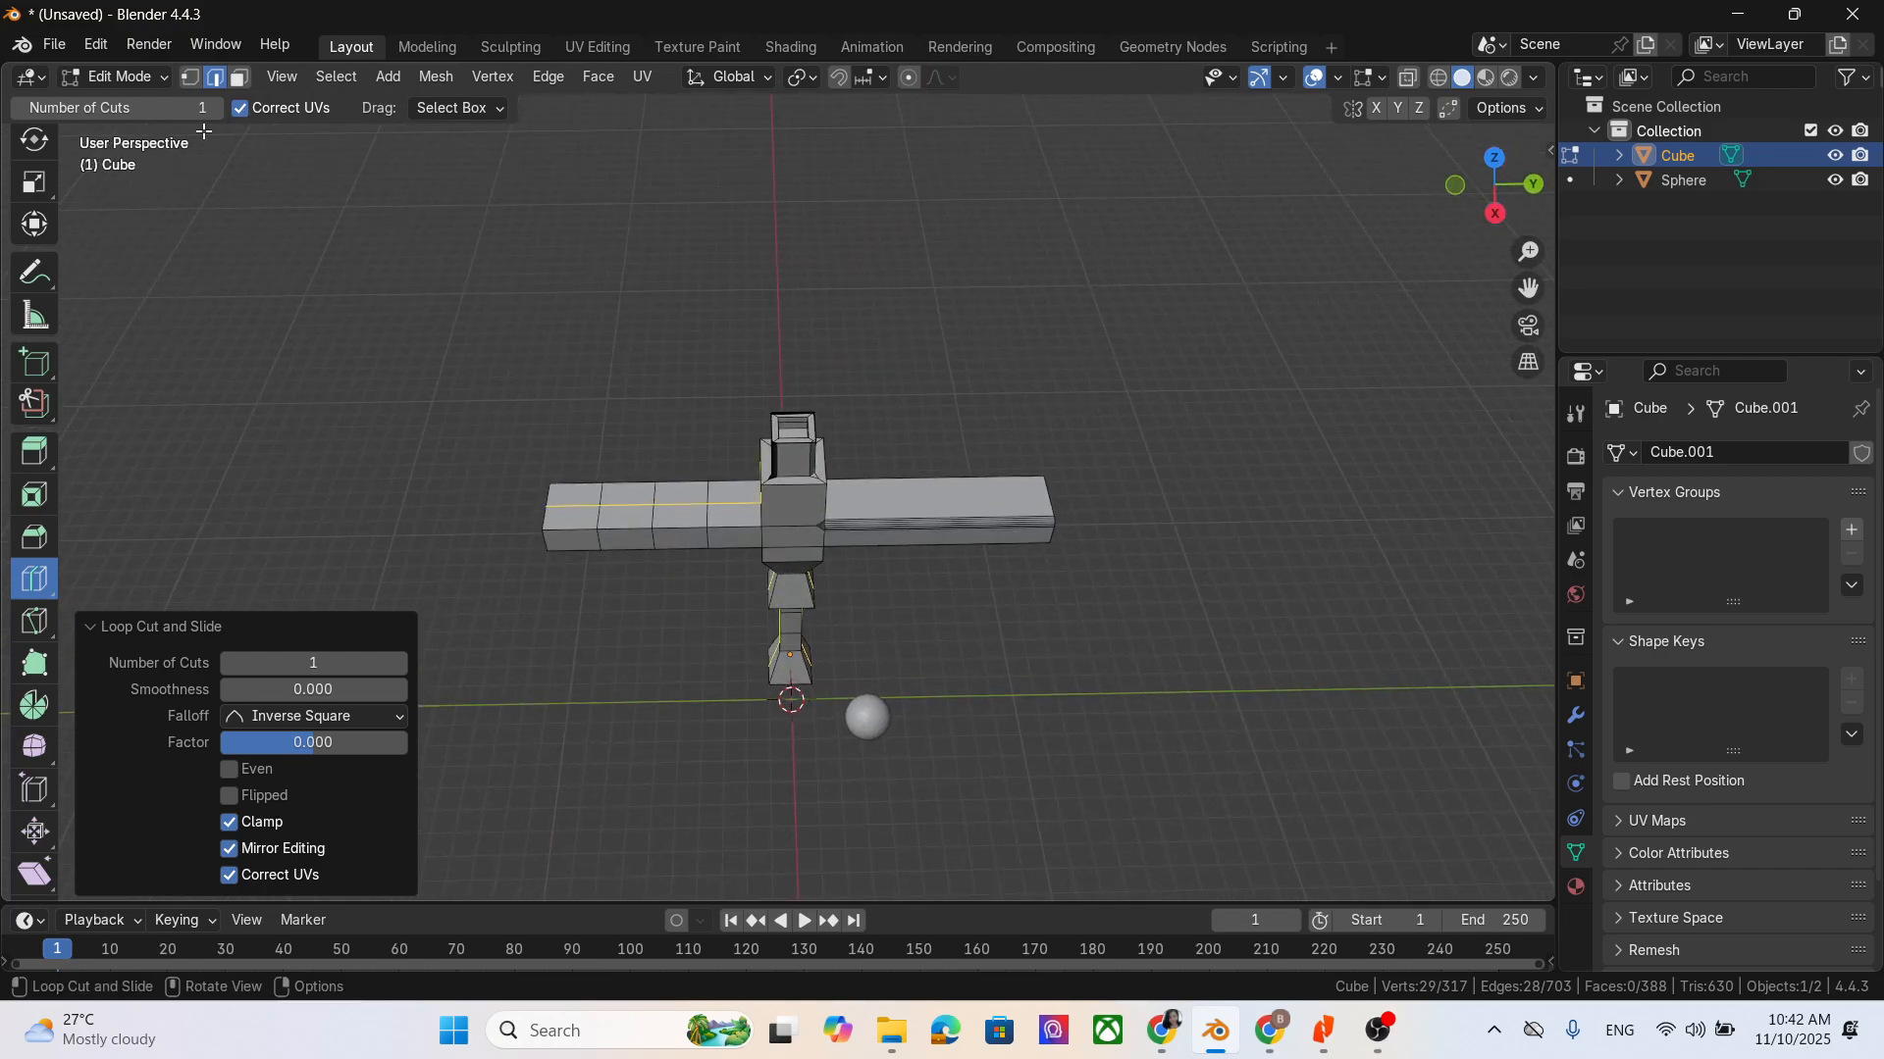
{"action": "left_click", "coordinate": [238, 77]}
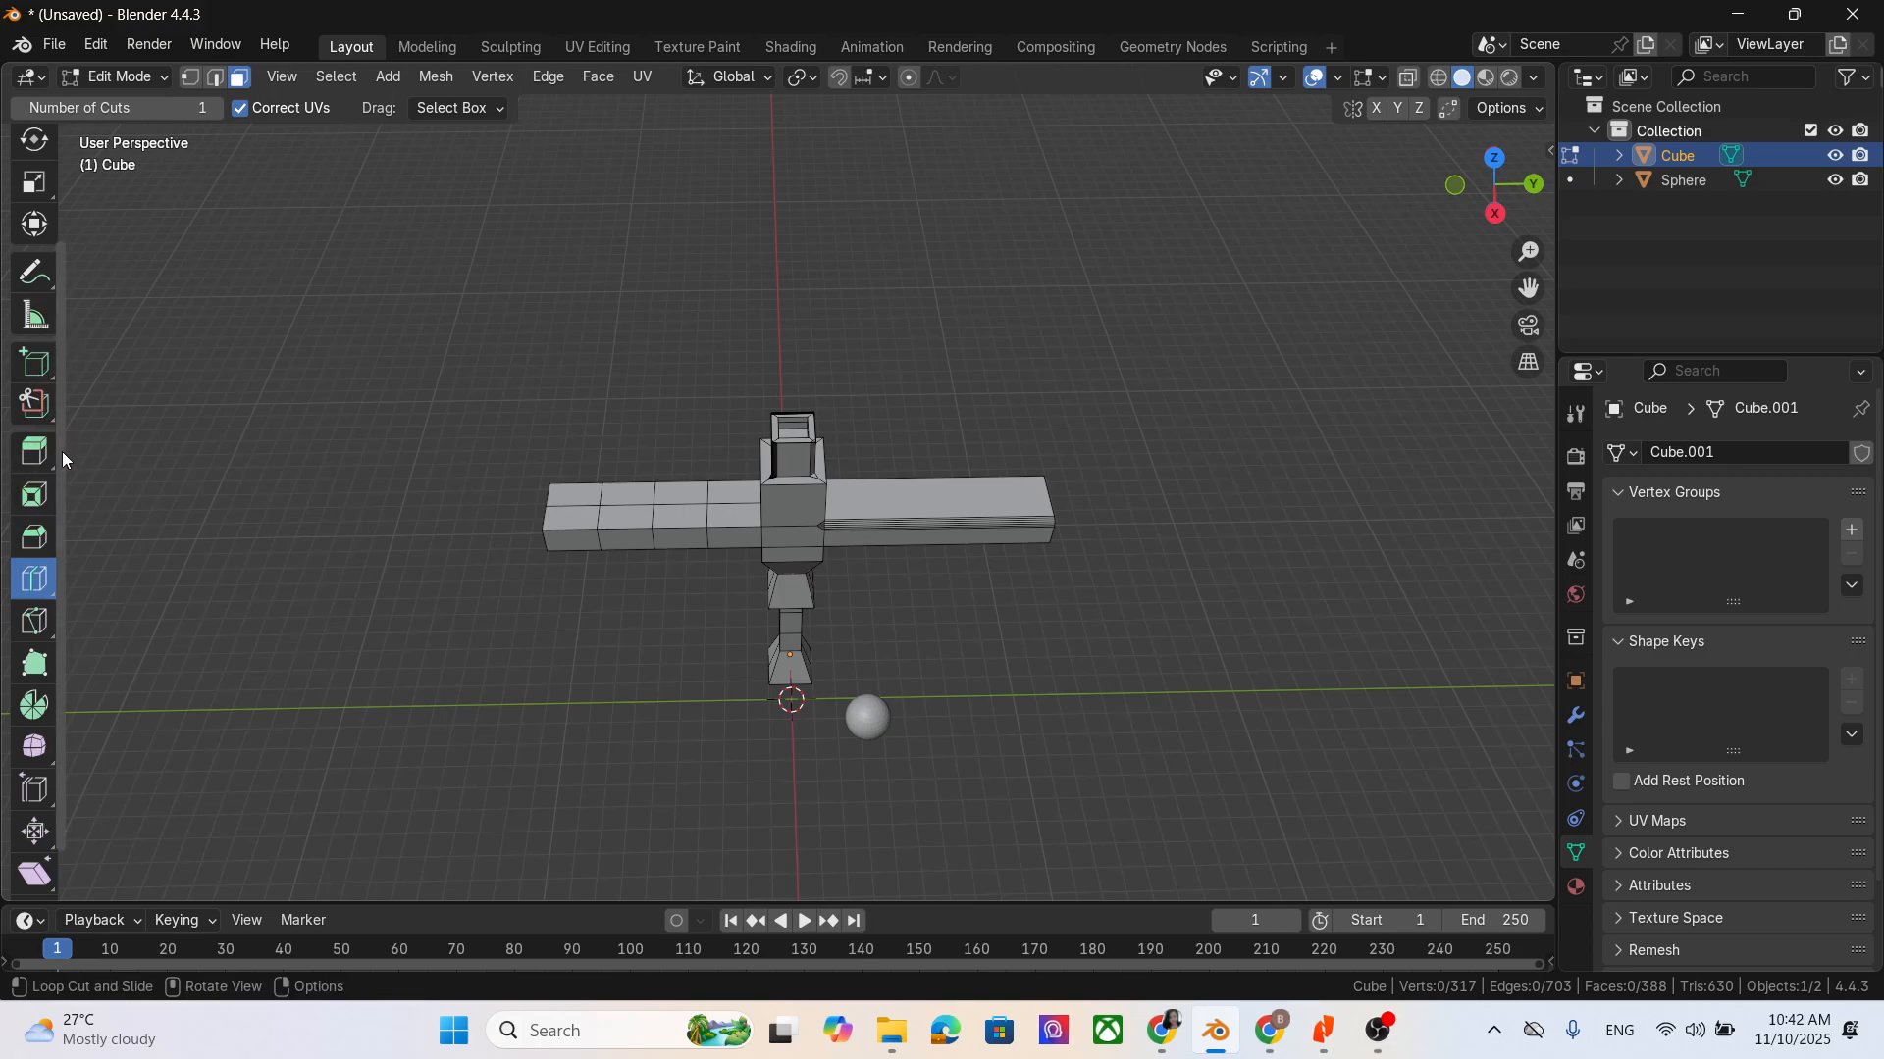
- Try to move a top face of the segmented arm upward with the Move tool
{"action": "scroll", "coordinate": [35, 451], "scroll_direction": "up", "scroll_amount": 3}
{"action": "left_click", "coordinate": [34, 244]}
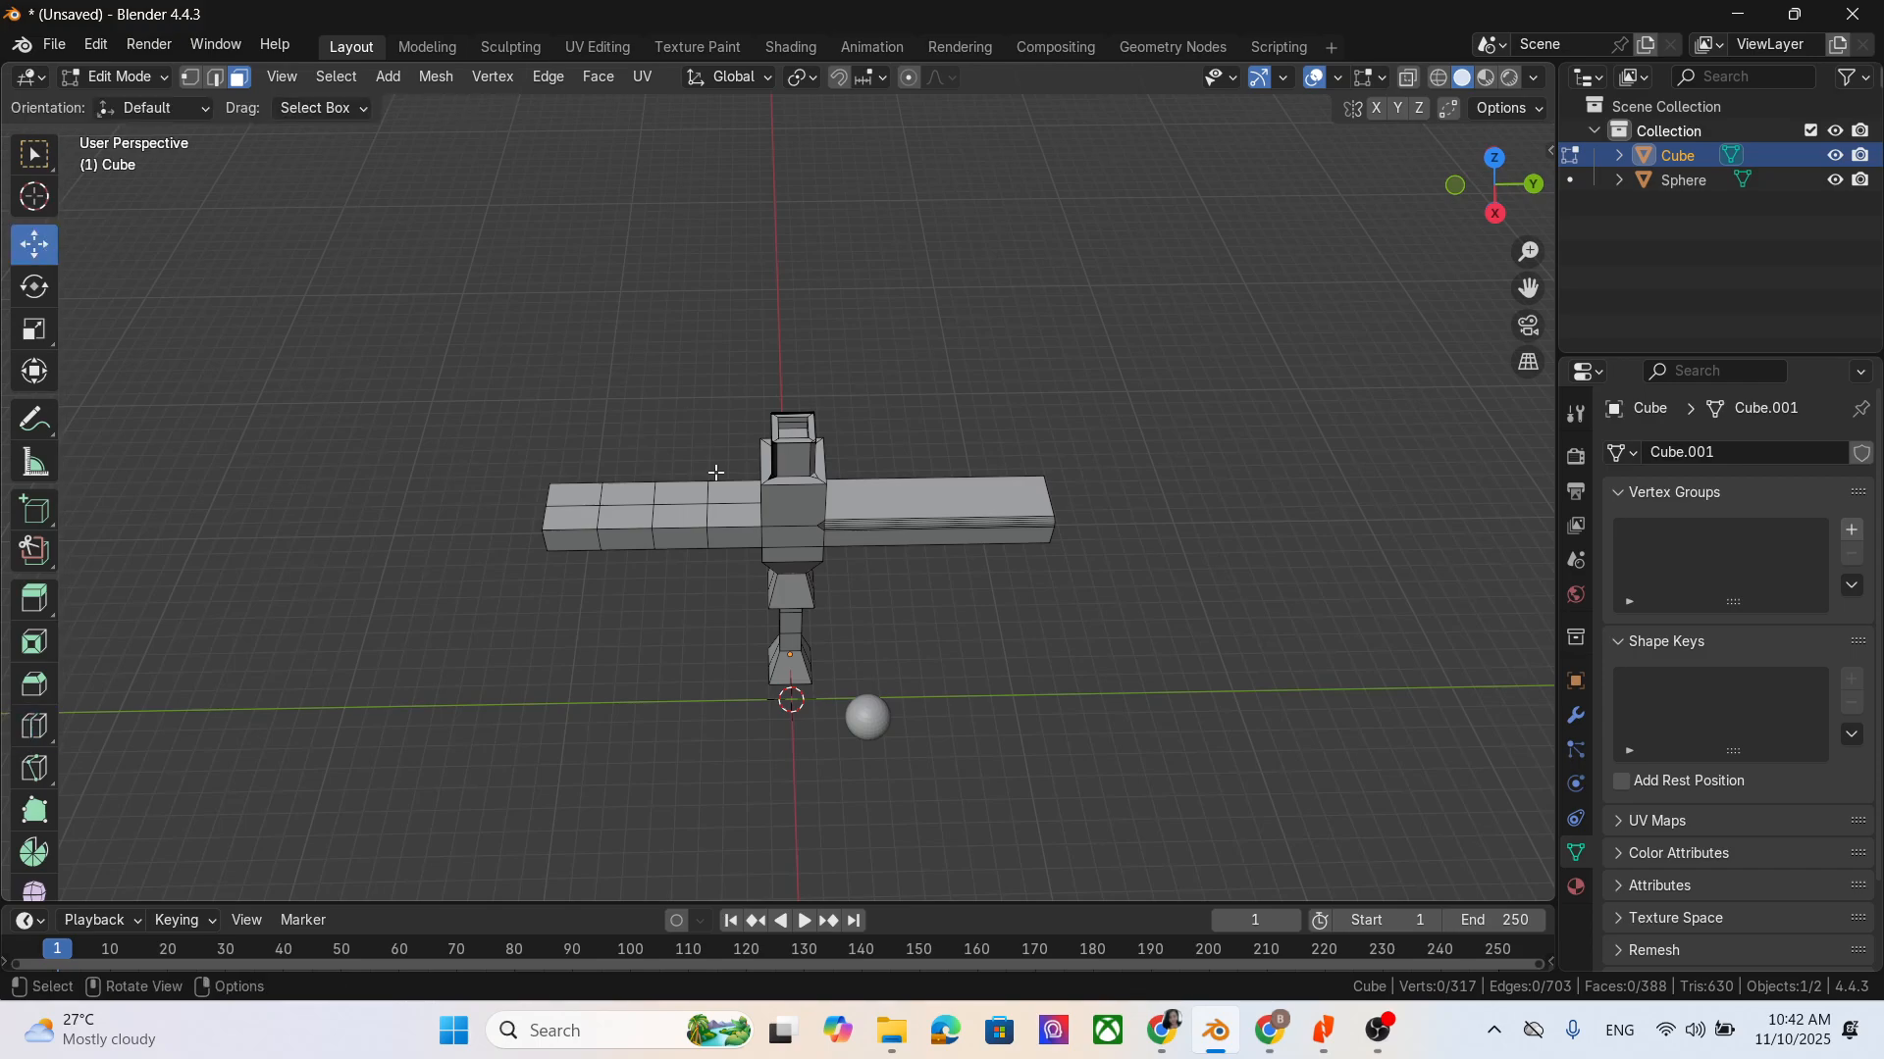
{"action": "left_click", "coordinate": [700, 501]}
{"action": "left_click_drag", "start_coordinate": [687, 495], "coordinate": [697, 465]}
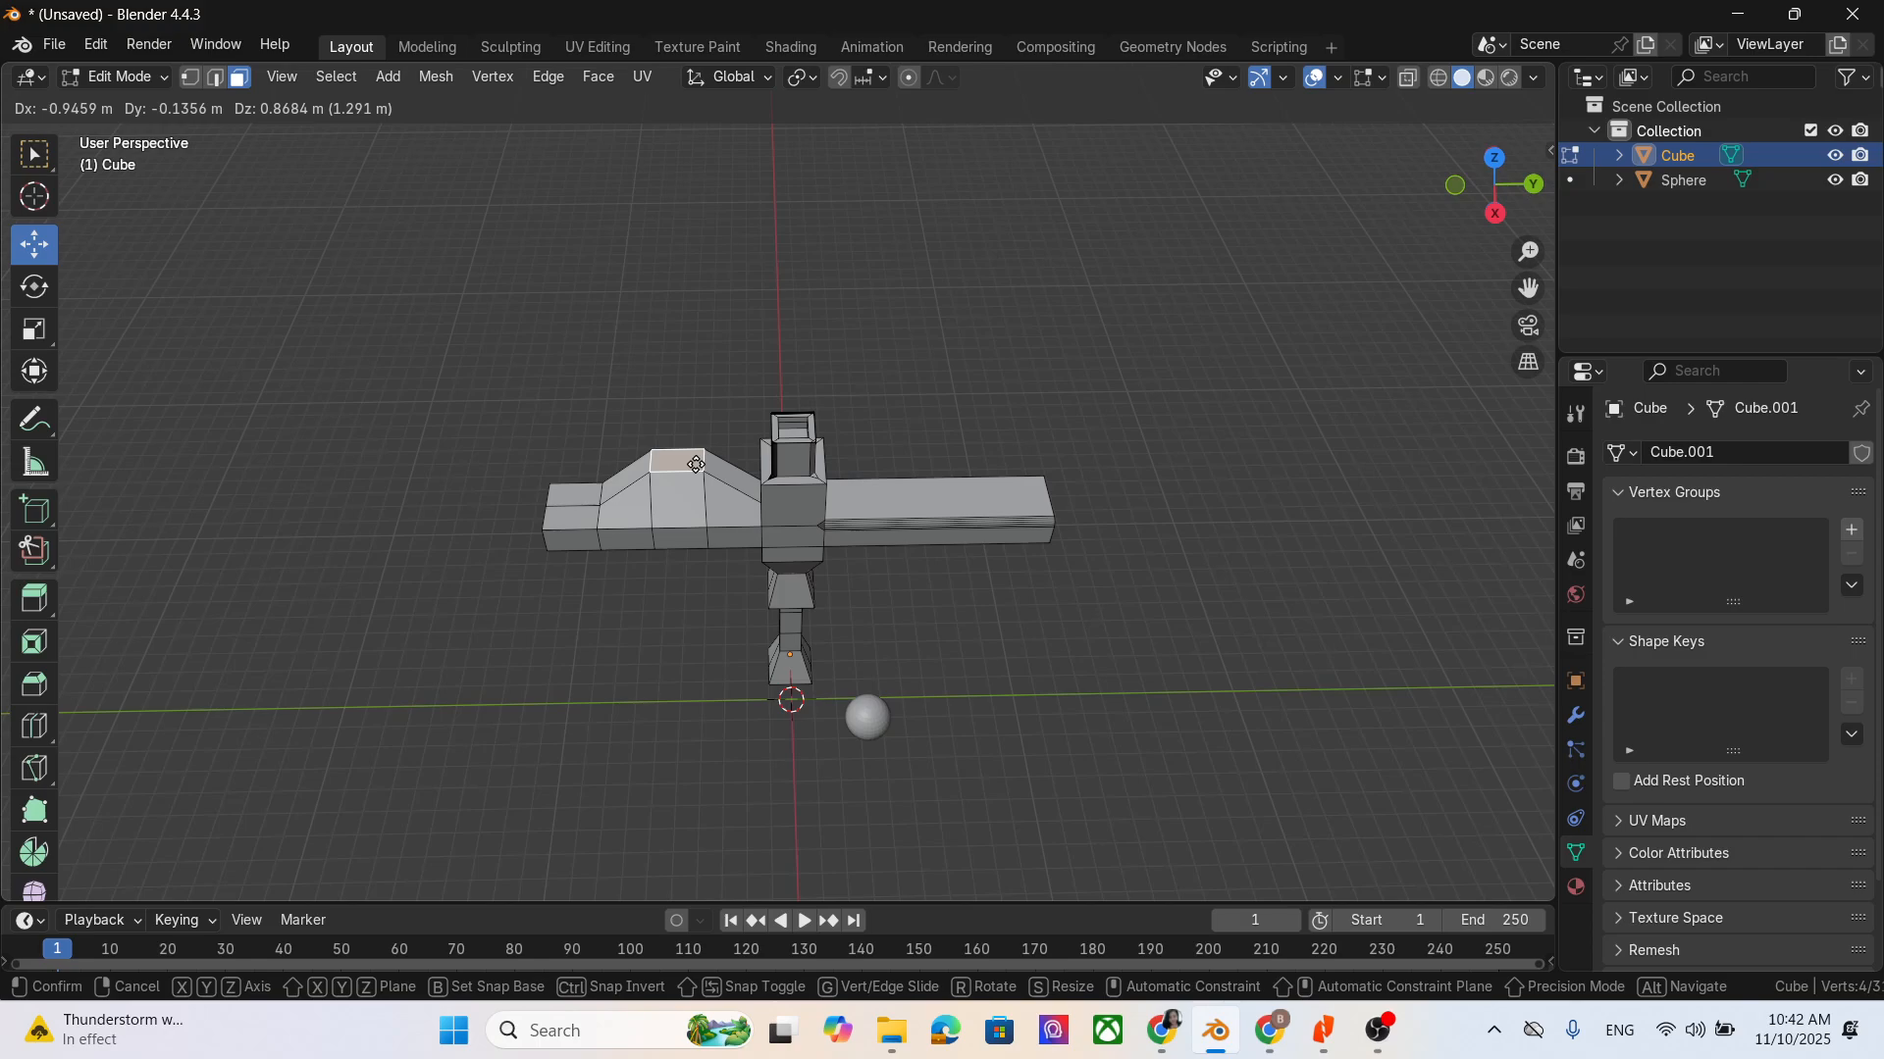
{"action": "right_click", "coordinate": [696, 465]}
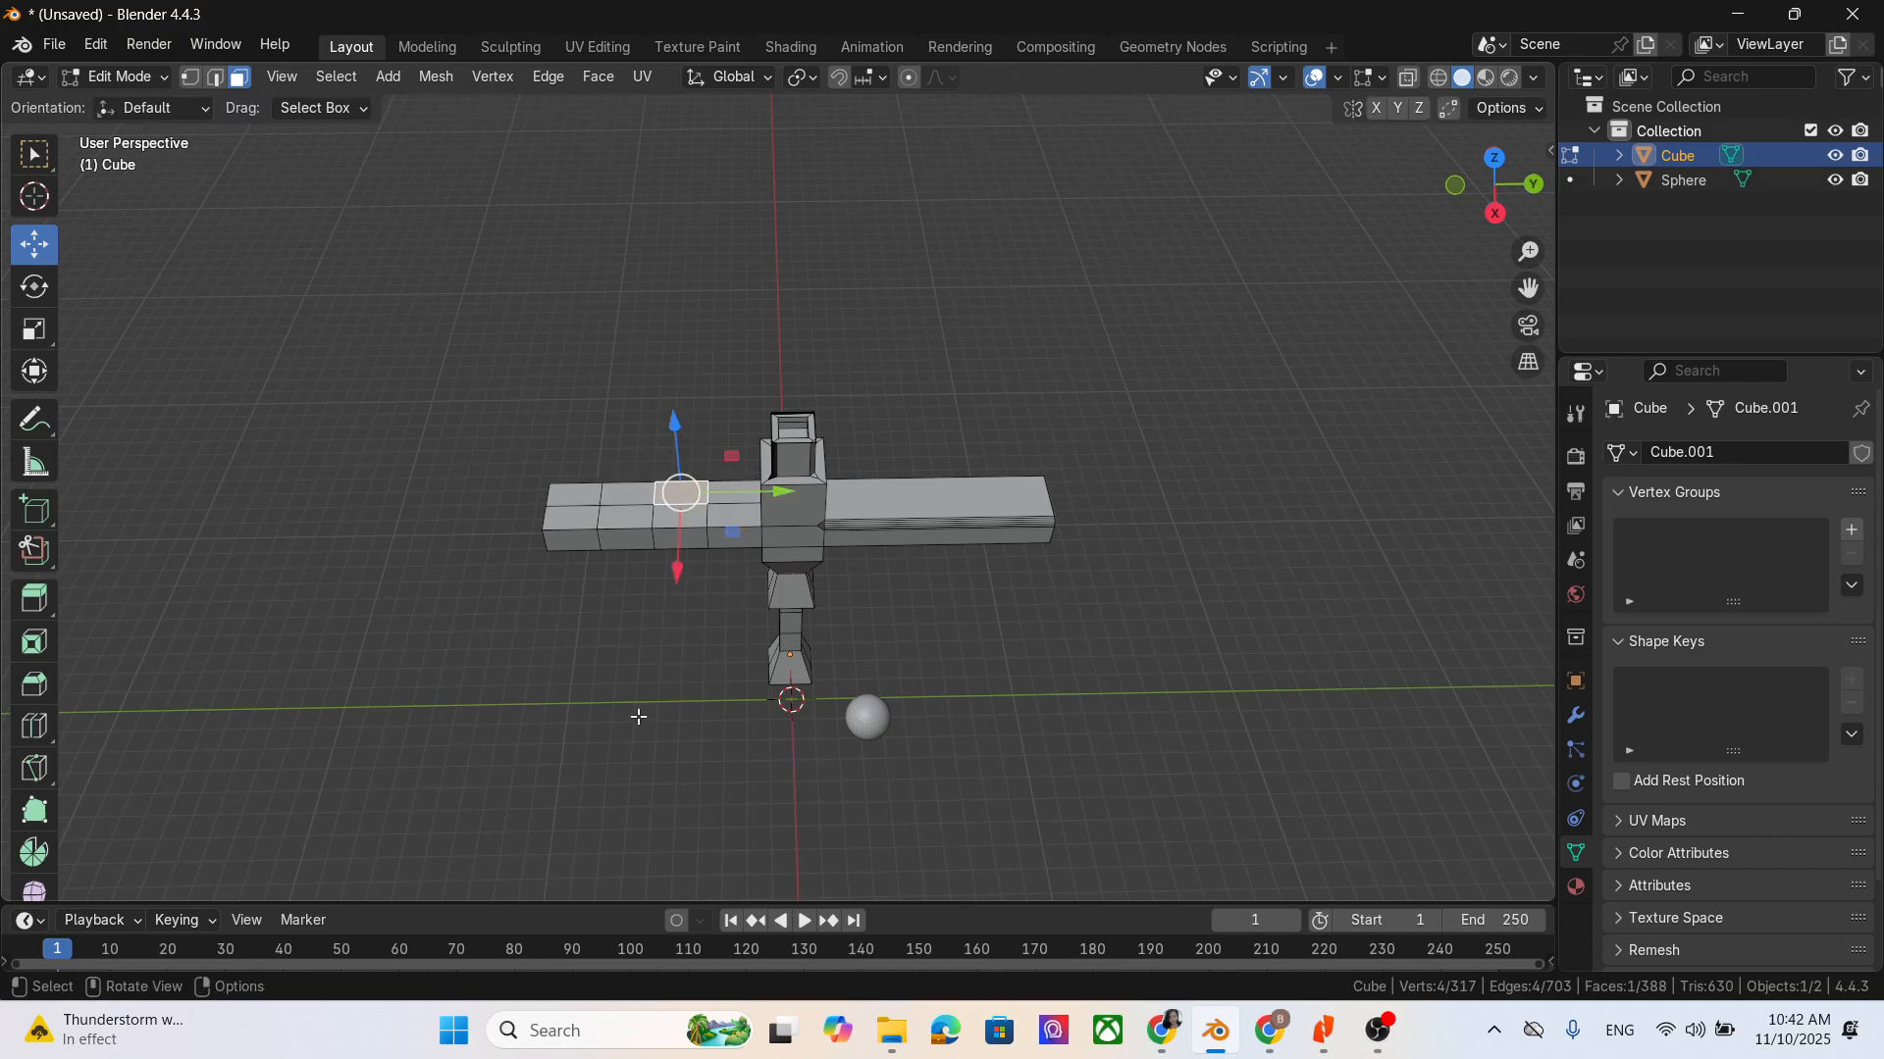
- Switch to vertex selection, raise the centre vertex on the segmented arm's upper surface into a peak, and deselect it
{"action": "middle_click_drag", "start_coordinate": [638, 717], "coordinate": [697, 735]}
{"action": "scroll", "coordinate": [519, 599], "scroll_direction": "up", "scroll_amount": 2}
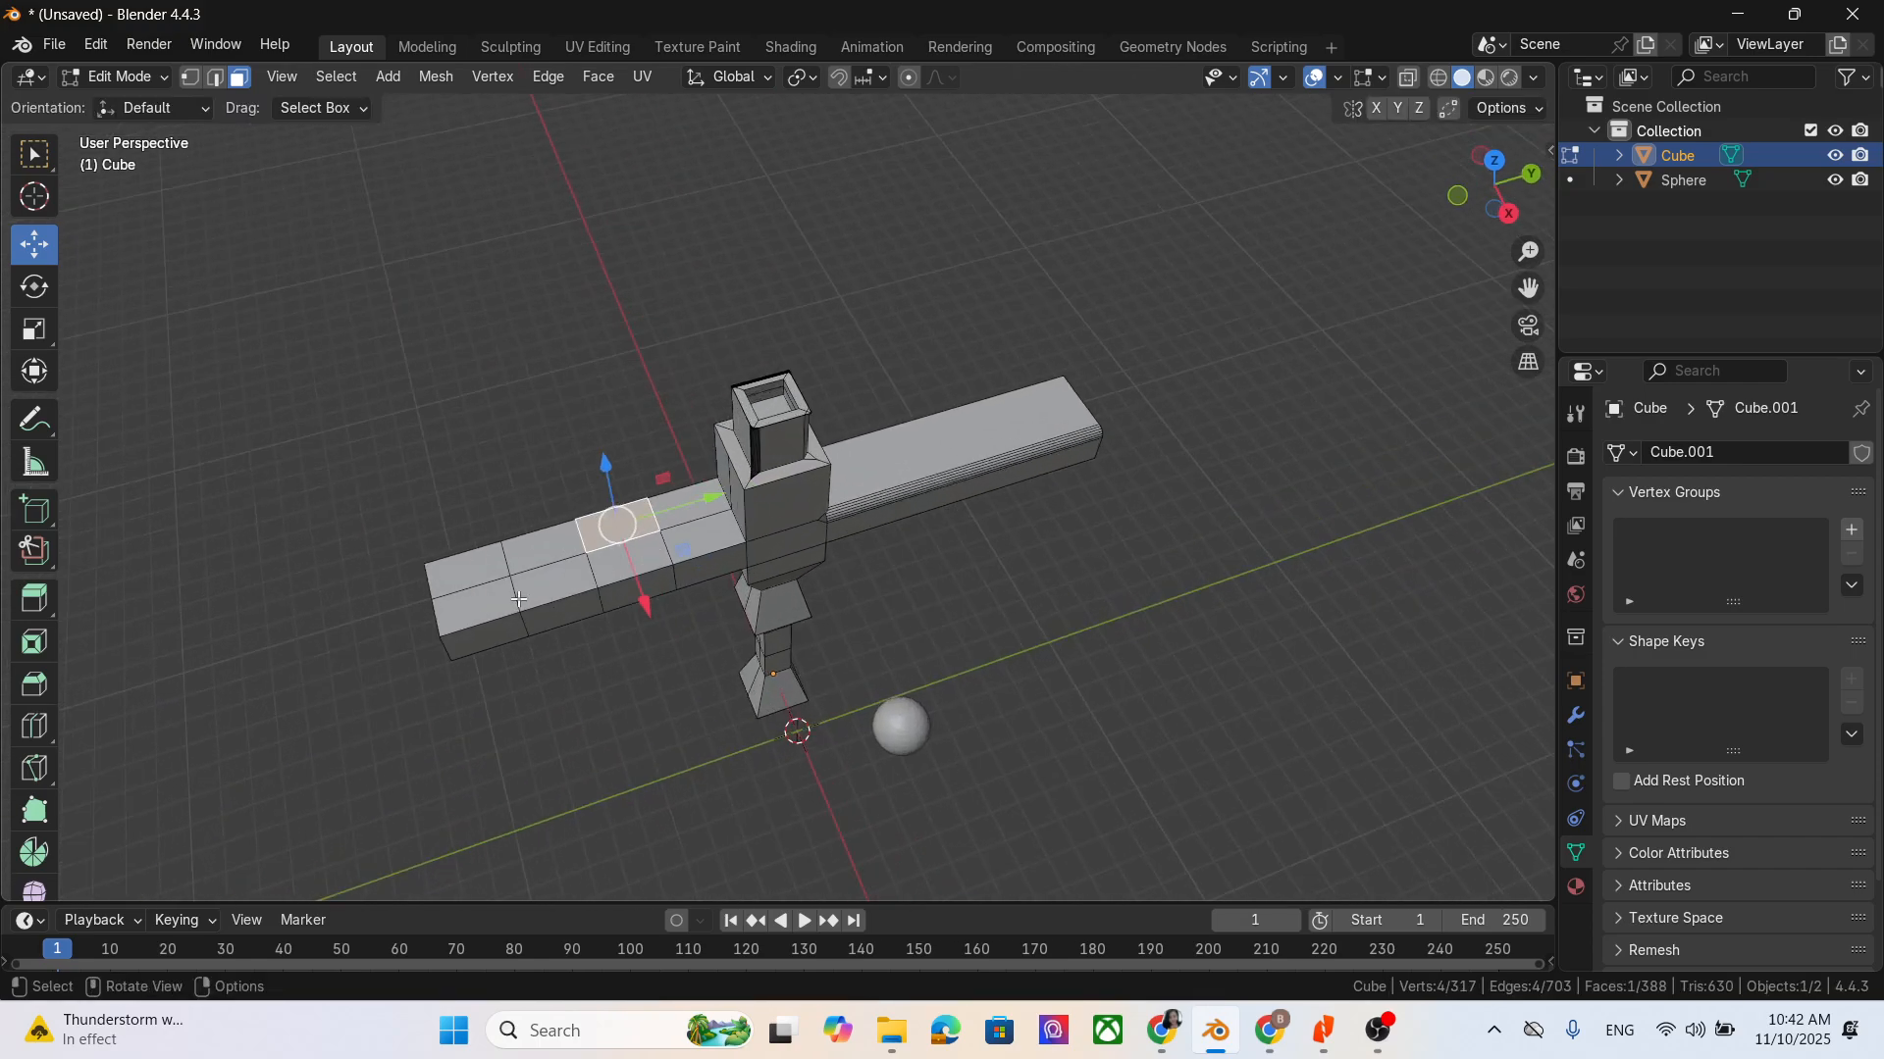
{"action": "left_click", "coordinate": [194, 80]}
{"action": "left_click", "coordinate": [583, 554]}
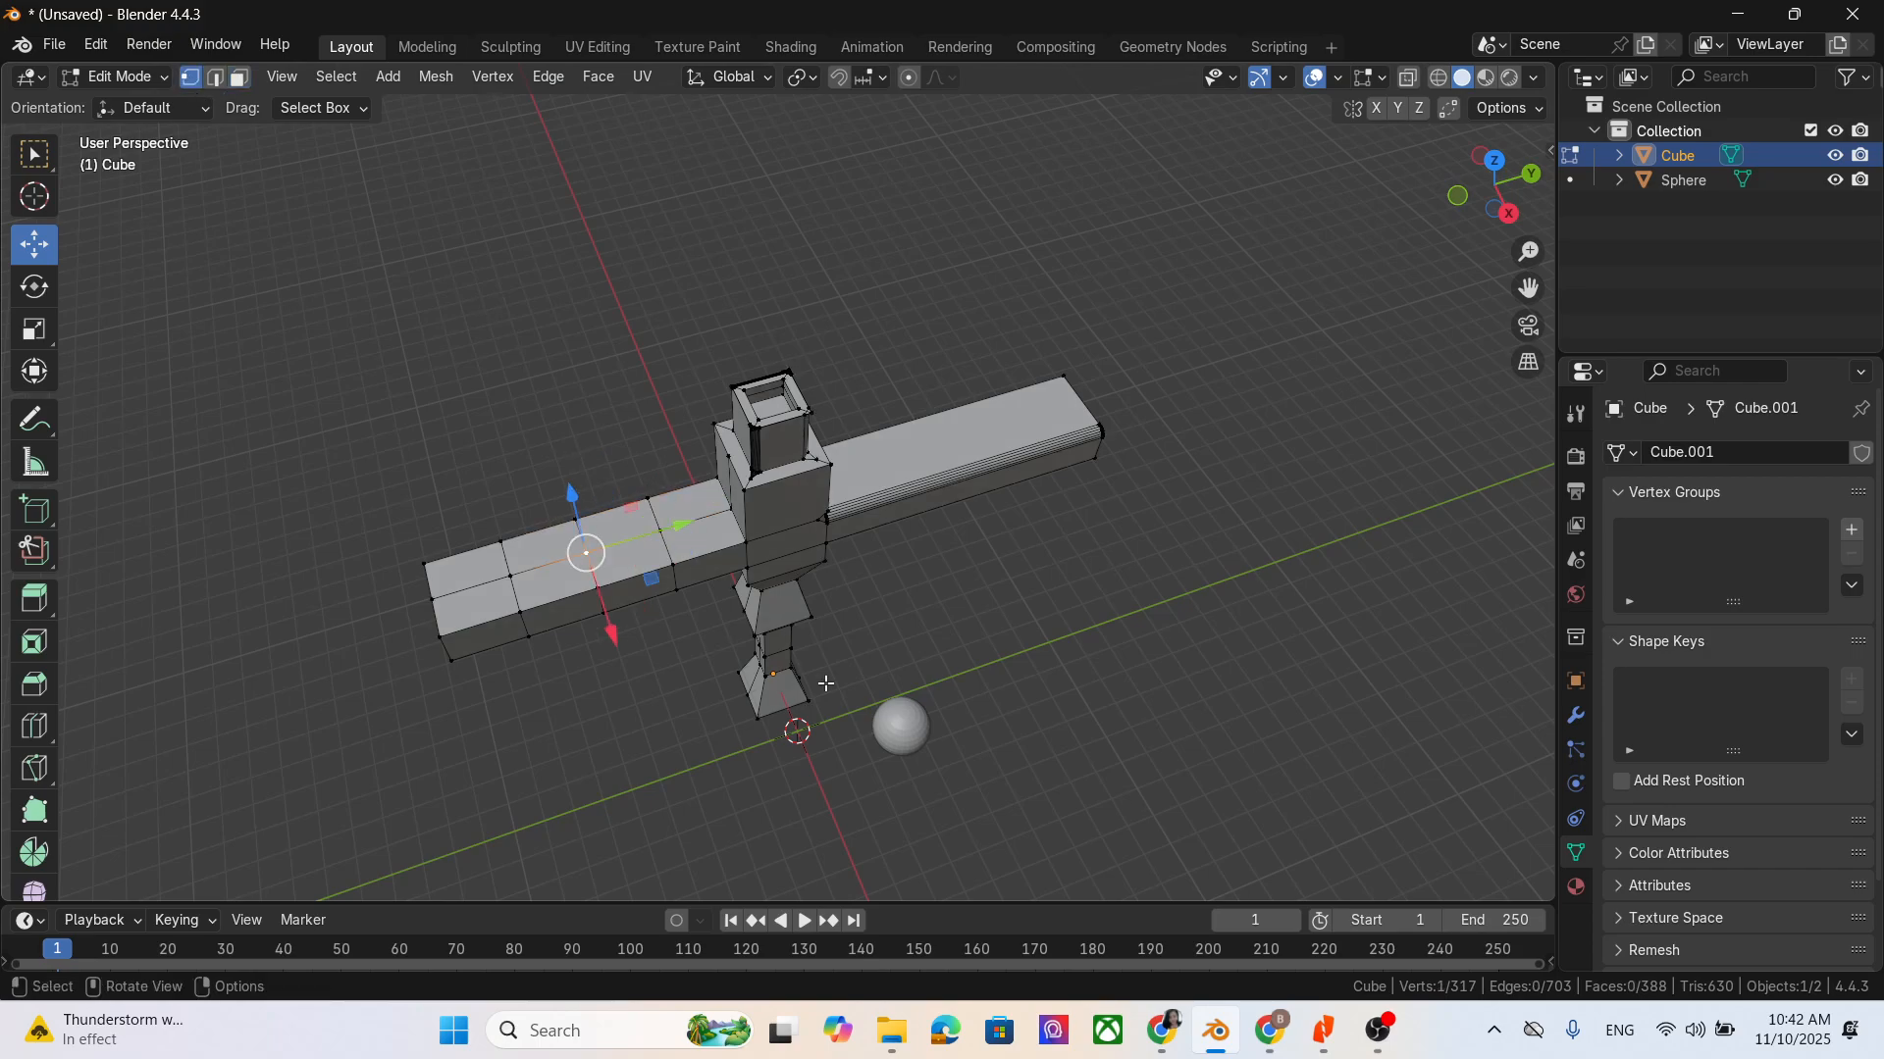
{"action": "middle_click_drag", "start_coordinate": [584, 554], "coordinate": [606, 513]}
{"action": "left_click_drag", "start_coordinate": [577, 510], "coordinate": [573, 459]}
{"action": "left_click", "coordinate": [1156, 449]}
{"action": "middle_click_drag", "start_coordinate": [1156, 449], "coordinate": [1180, 744]}
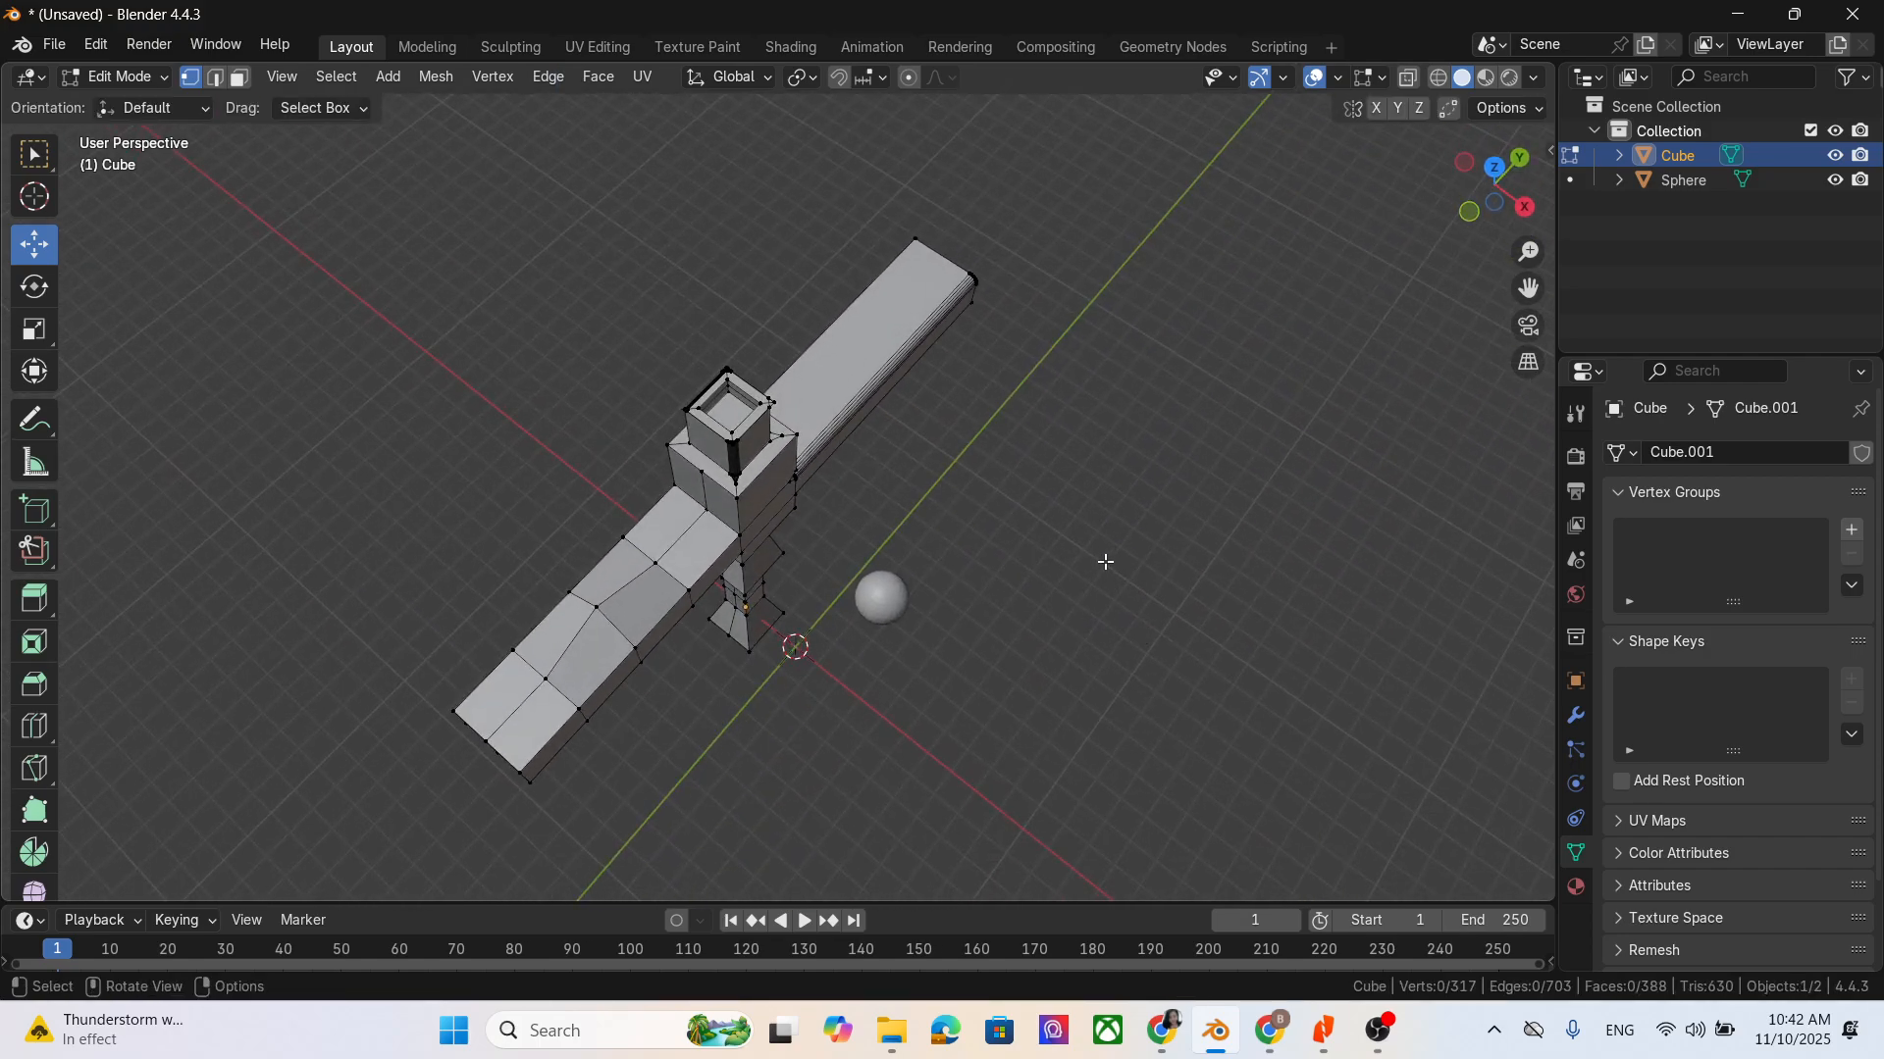
{"action": "middle_click_drag", "start_coordinate": [1102, 567], "coordinate": [942, 563]}
{"action": "scroll", "coordinate": [739, 511], "scroll_direction": "down", "scroll_amount": 2}
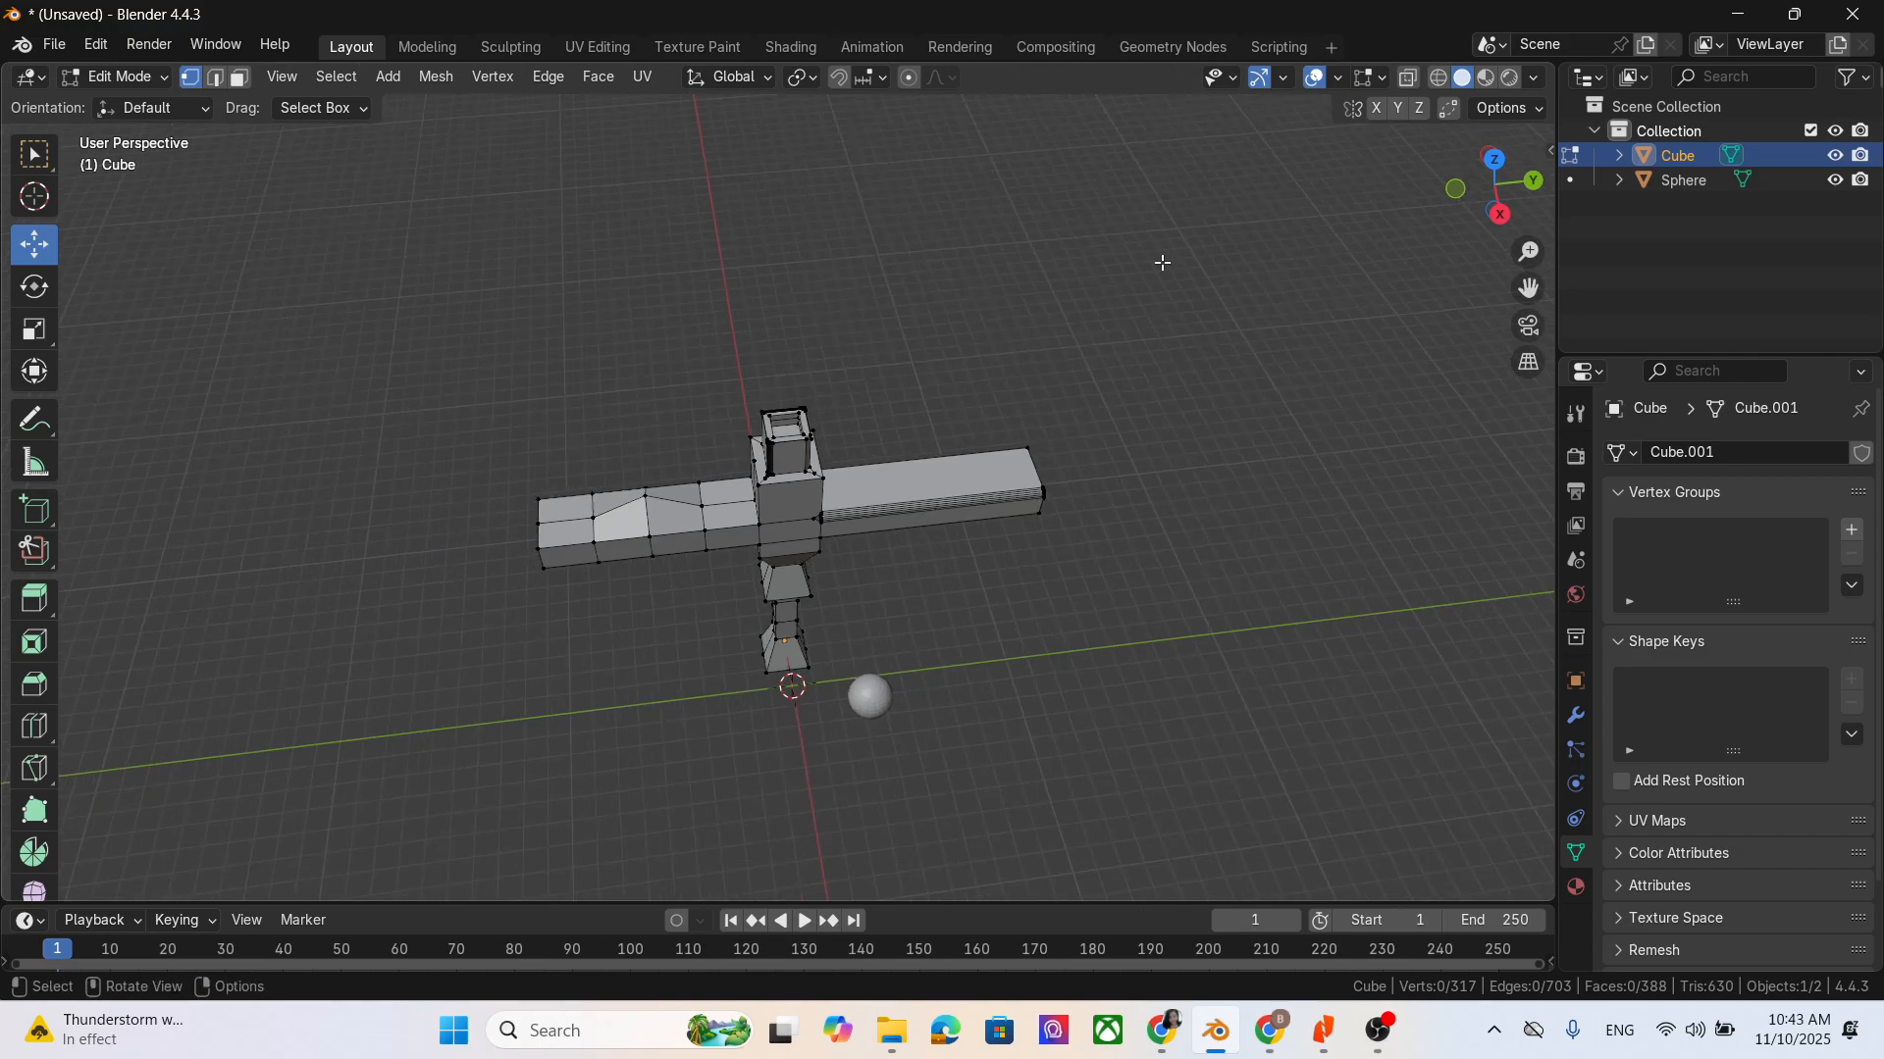
- Cut a closed downward-pointing triangle into the front of the chest block with the Knife tool
{"action": "left_click_drag", "start_coordinate": [1526, 289], "coordinate": [1528, 185]}
{"action": "middle_click_drag", "start_coordinate": [1111, 581], "coordinate": [1091, 557]}
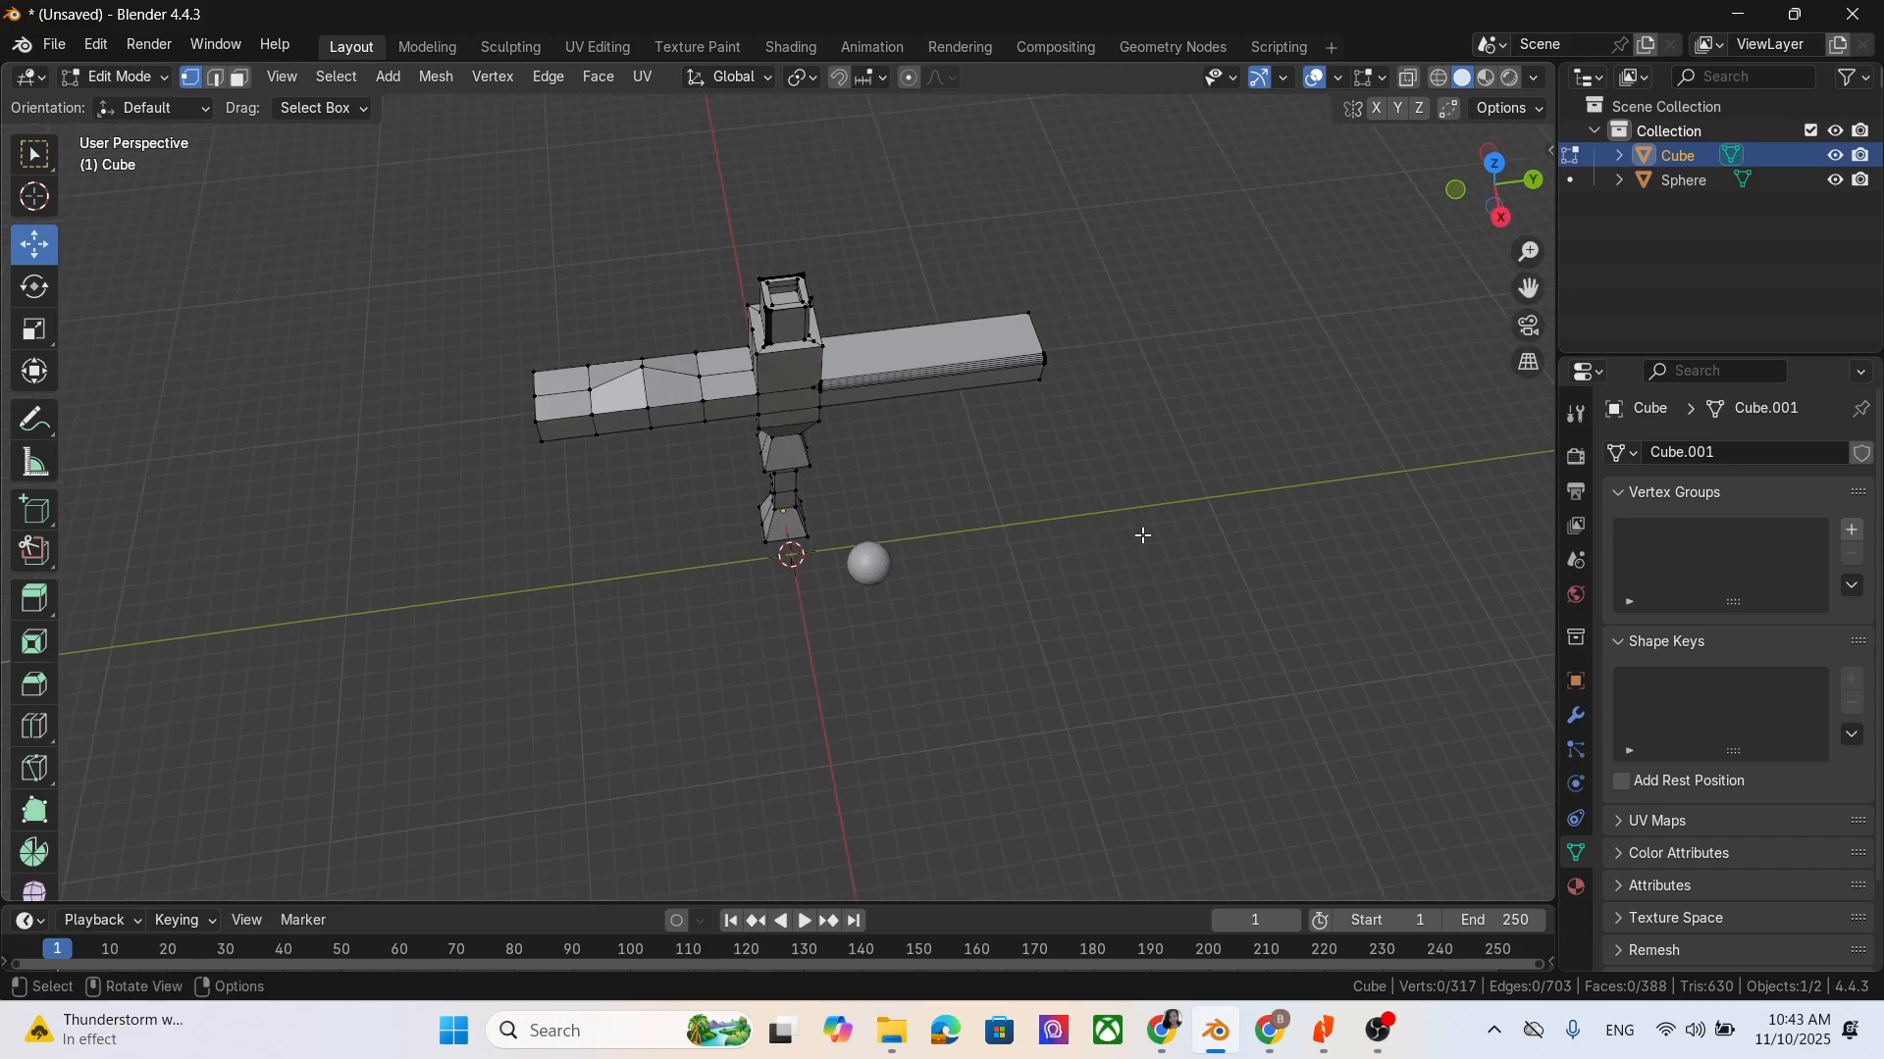
{"action": "scroll", "coordinate": [38, 609], "scroll_direction": "down", "scroll_amount": 3}
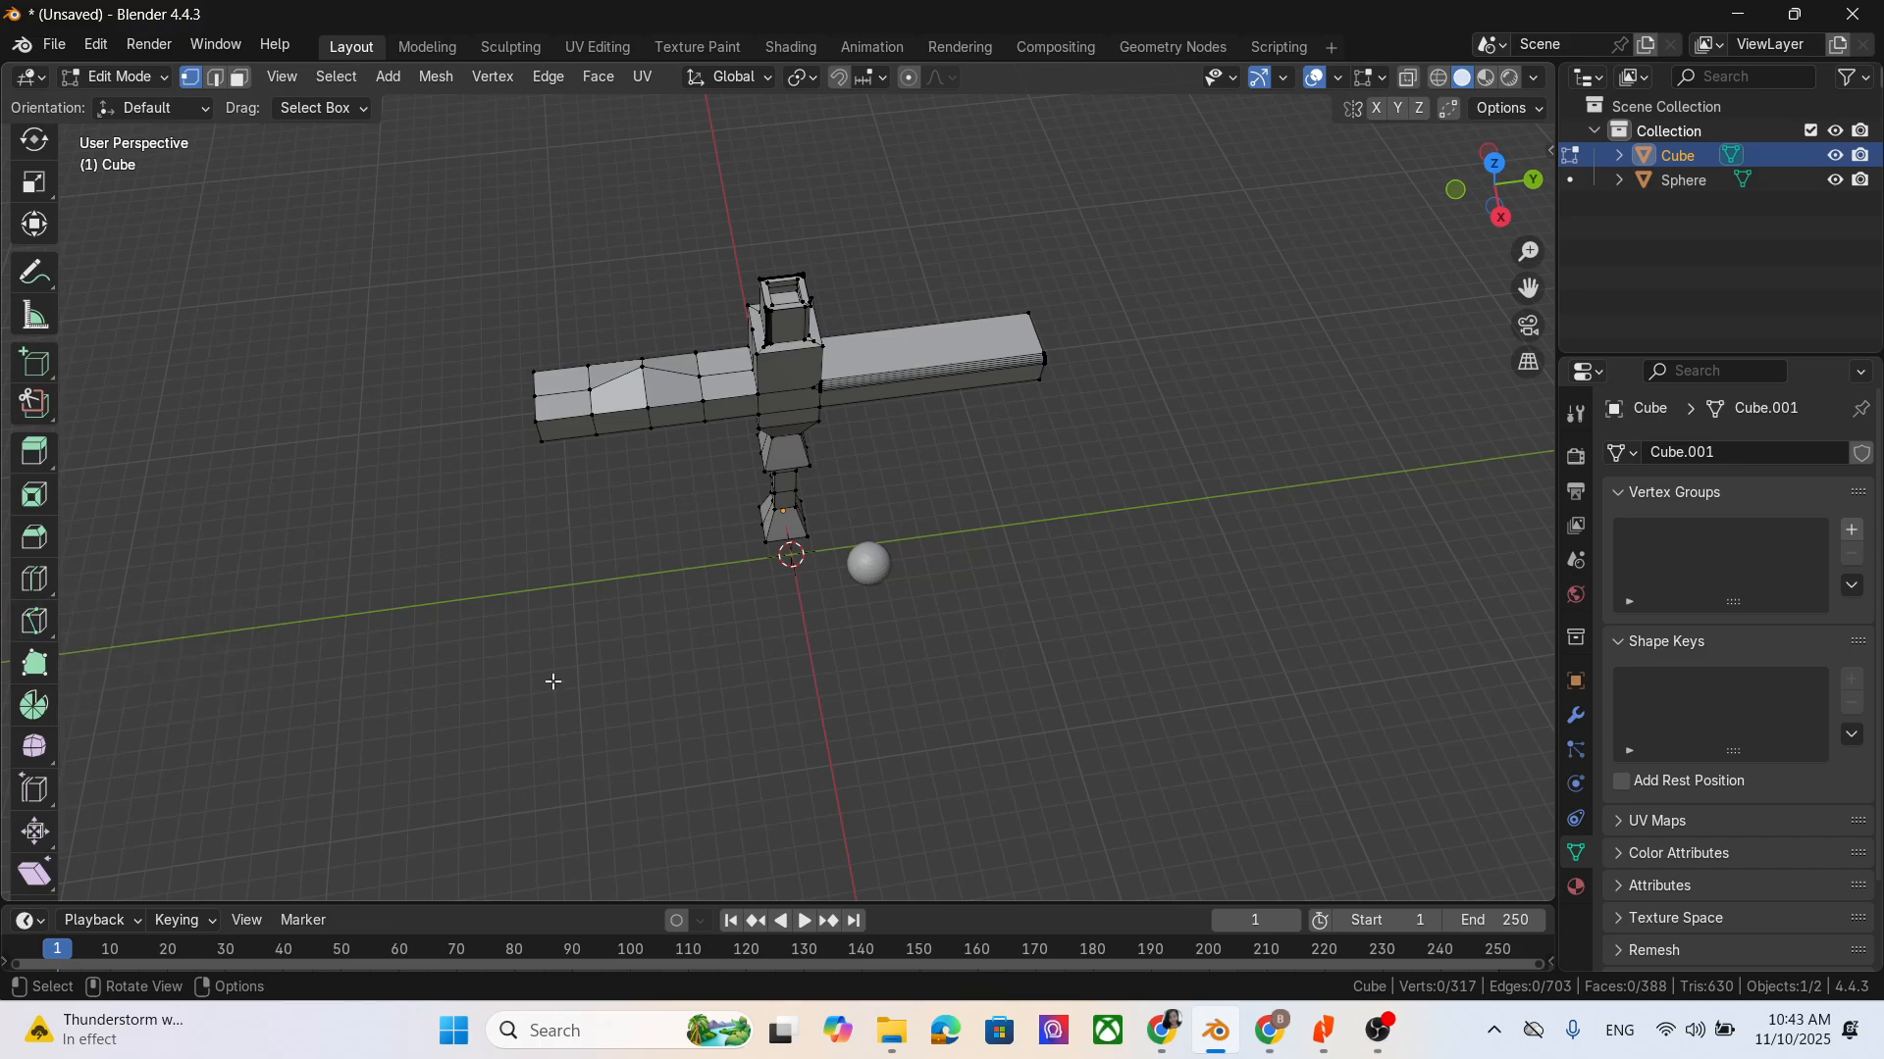
{"action": "left_click", "coordinate": [34, 619]}
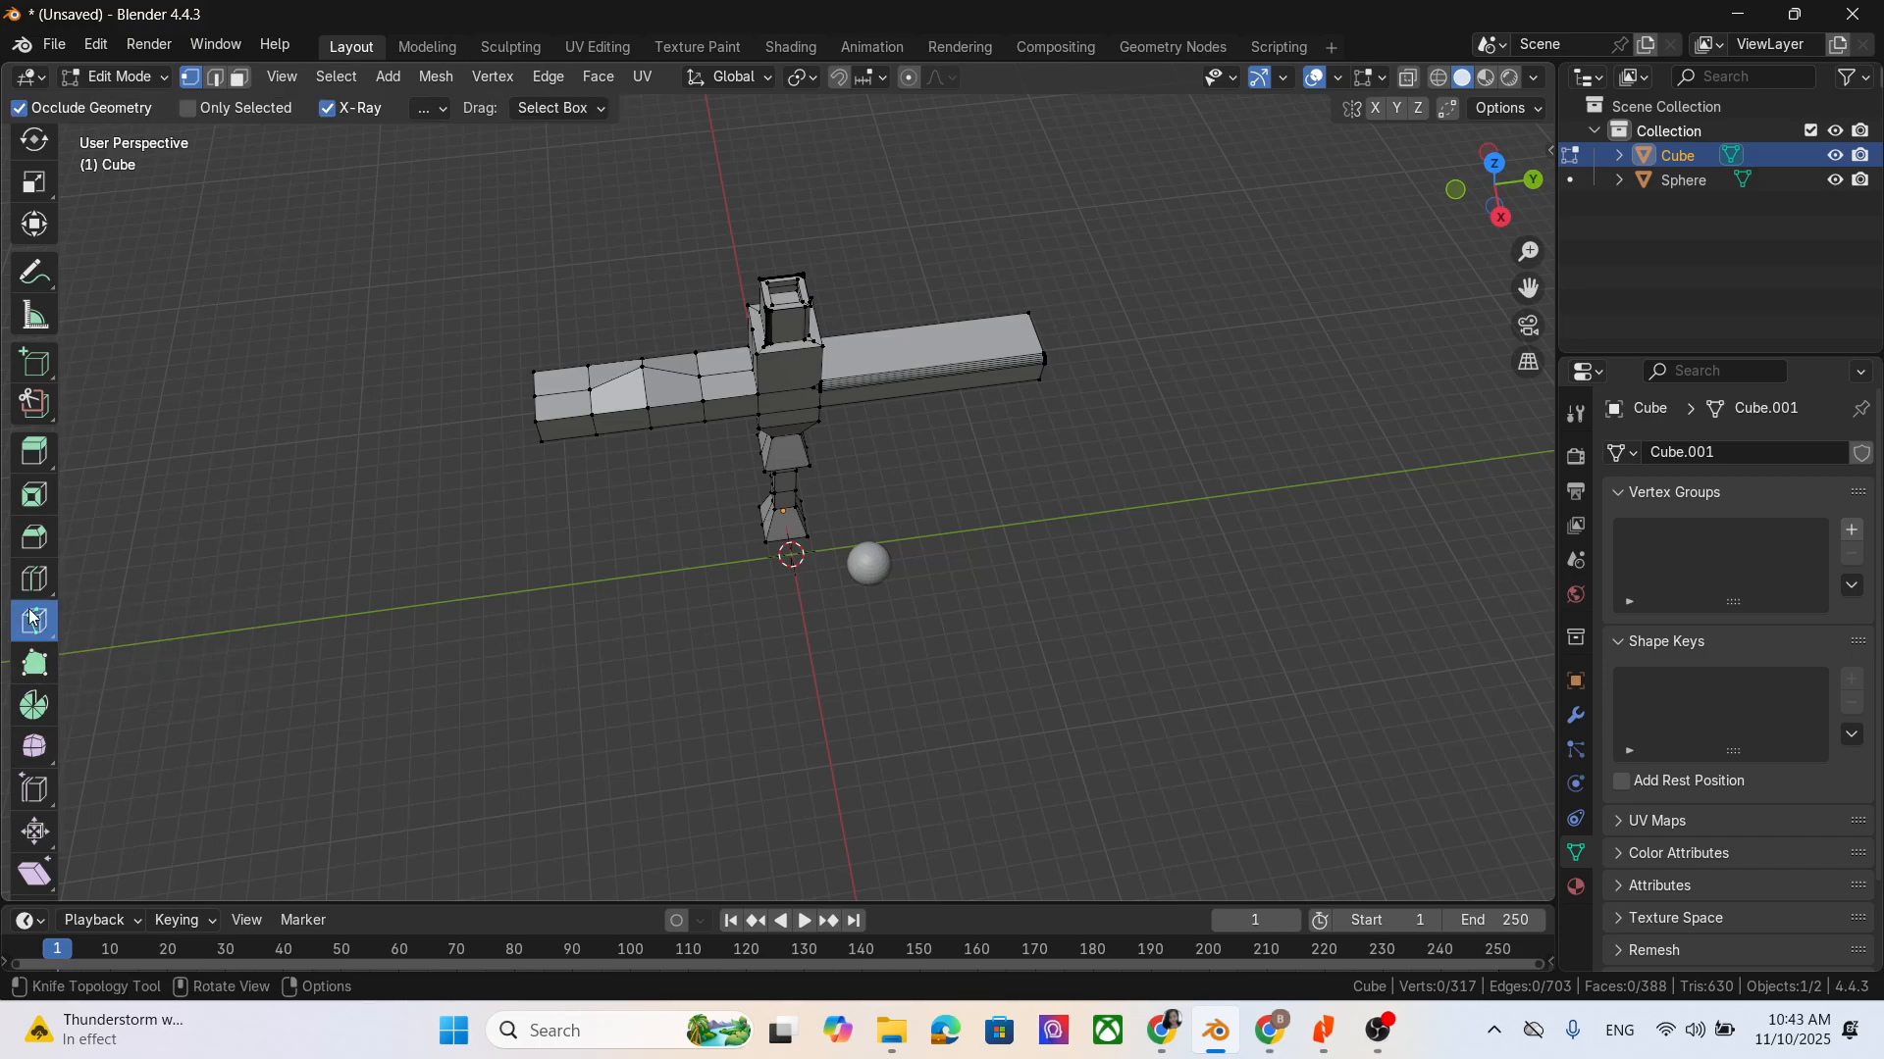
{"action": "scroll", "coordinate": [879, 478], "scroll_direction": "up", "scroll_amount": 5}
{"action": "middle_click_drag", "start_coordinate": [1066, 318], "coordinate": [1068, 176]}
{"action": "left_click", "coordinate": [765, 329]}
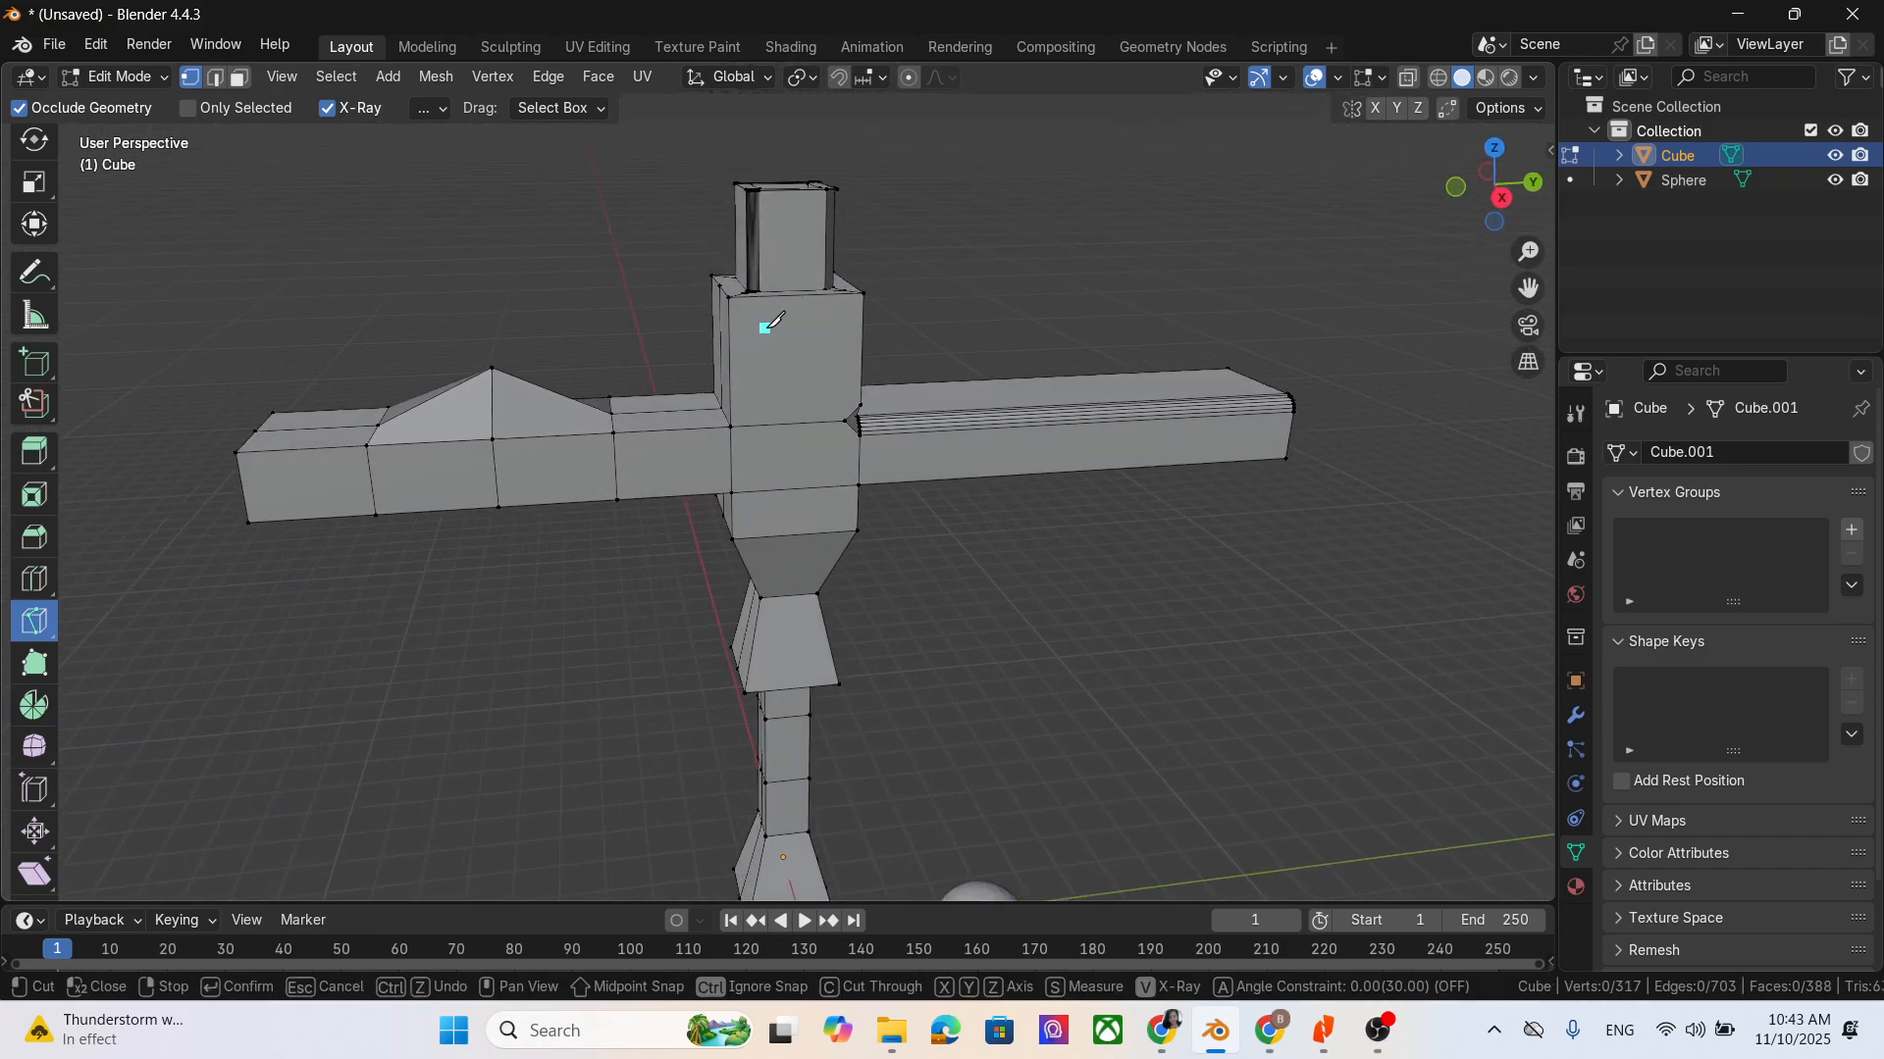
{"action": "left_click", "coordinate": [839, 324]}
{"action": "left_click", "coordinate": [807, 387]}
{"action": "left_click", "coordinate": [765, 329]}
{"action": "key", "text": "Return"}
- Switch to face selection, extrude the triangular chest face inward by about 0.32 m, and deselect the geometry
{"action": "middle_click_drag", "start_coordinate": [1002, 564], "coordinate": [981, 490]}
{"action": "left_click", "coordinate": [238, 76]}
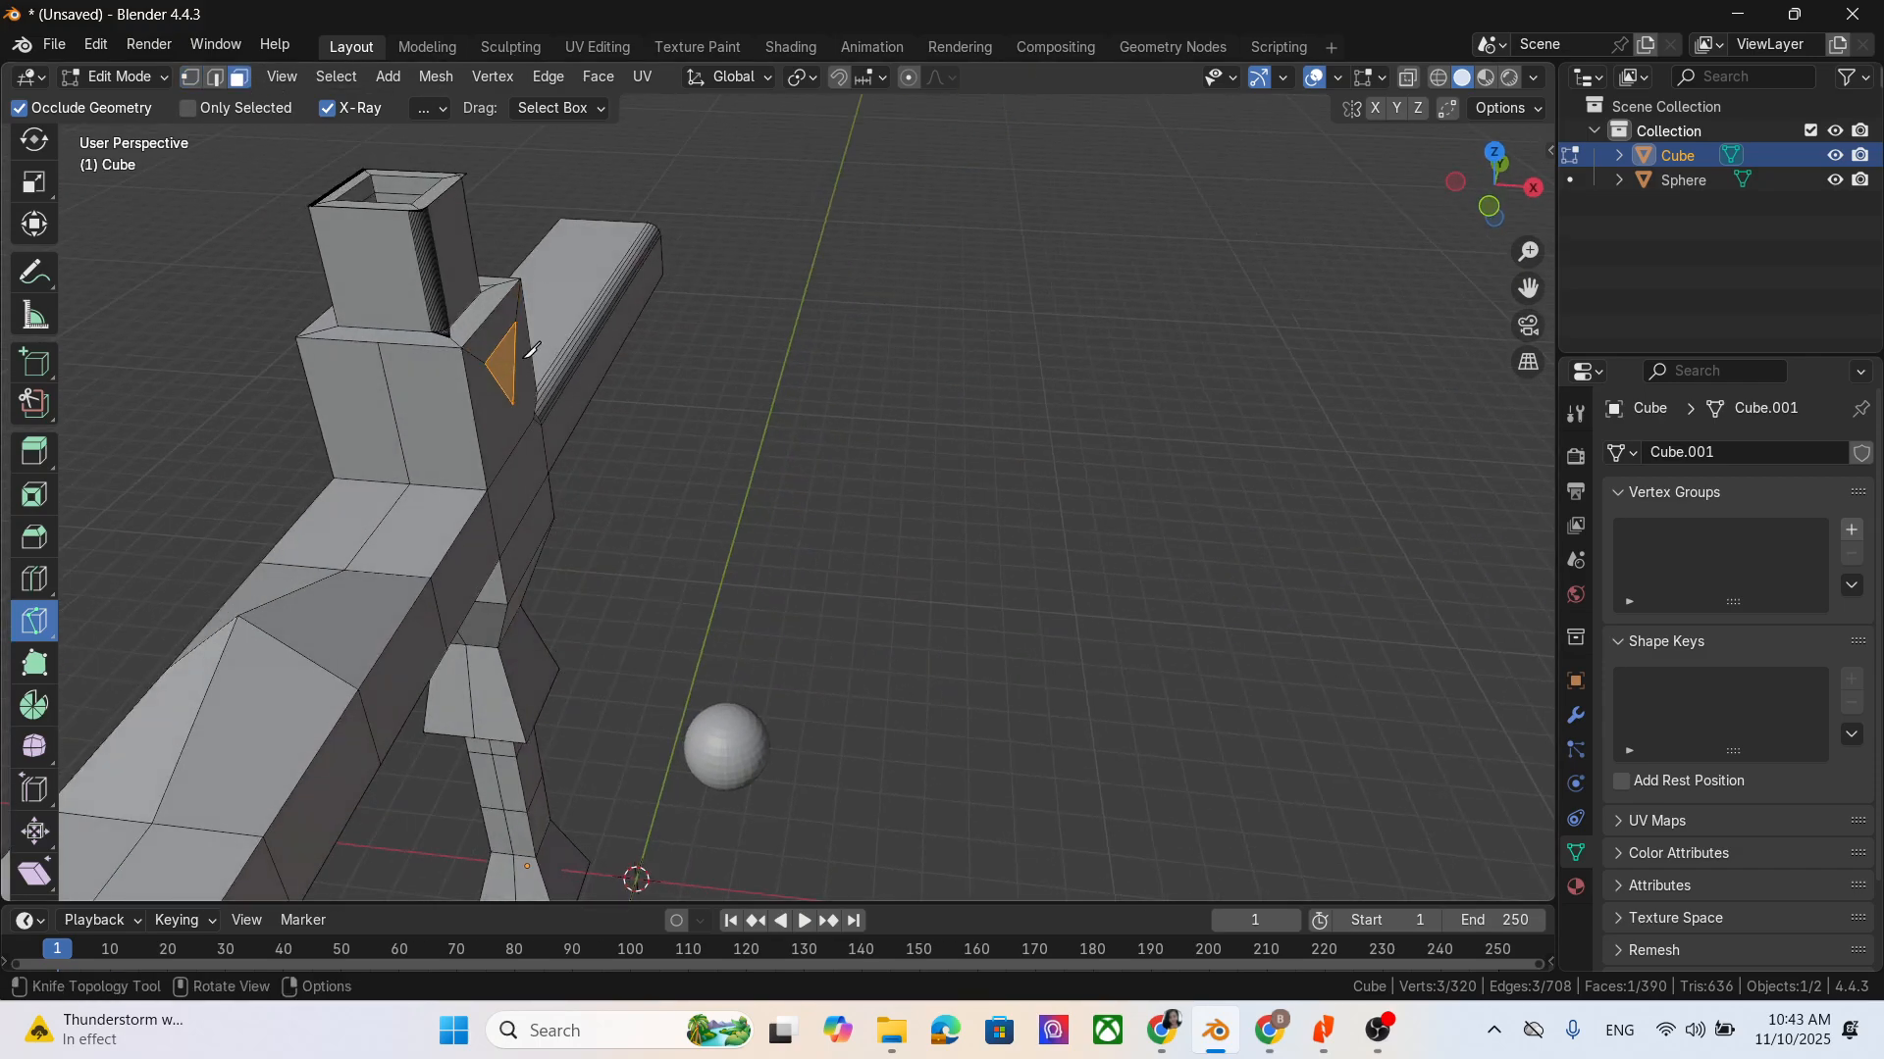
{"action": "scroll", "coordinate": [44, 255], "scroll_direction": "up", "scroll_amount": 3}
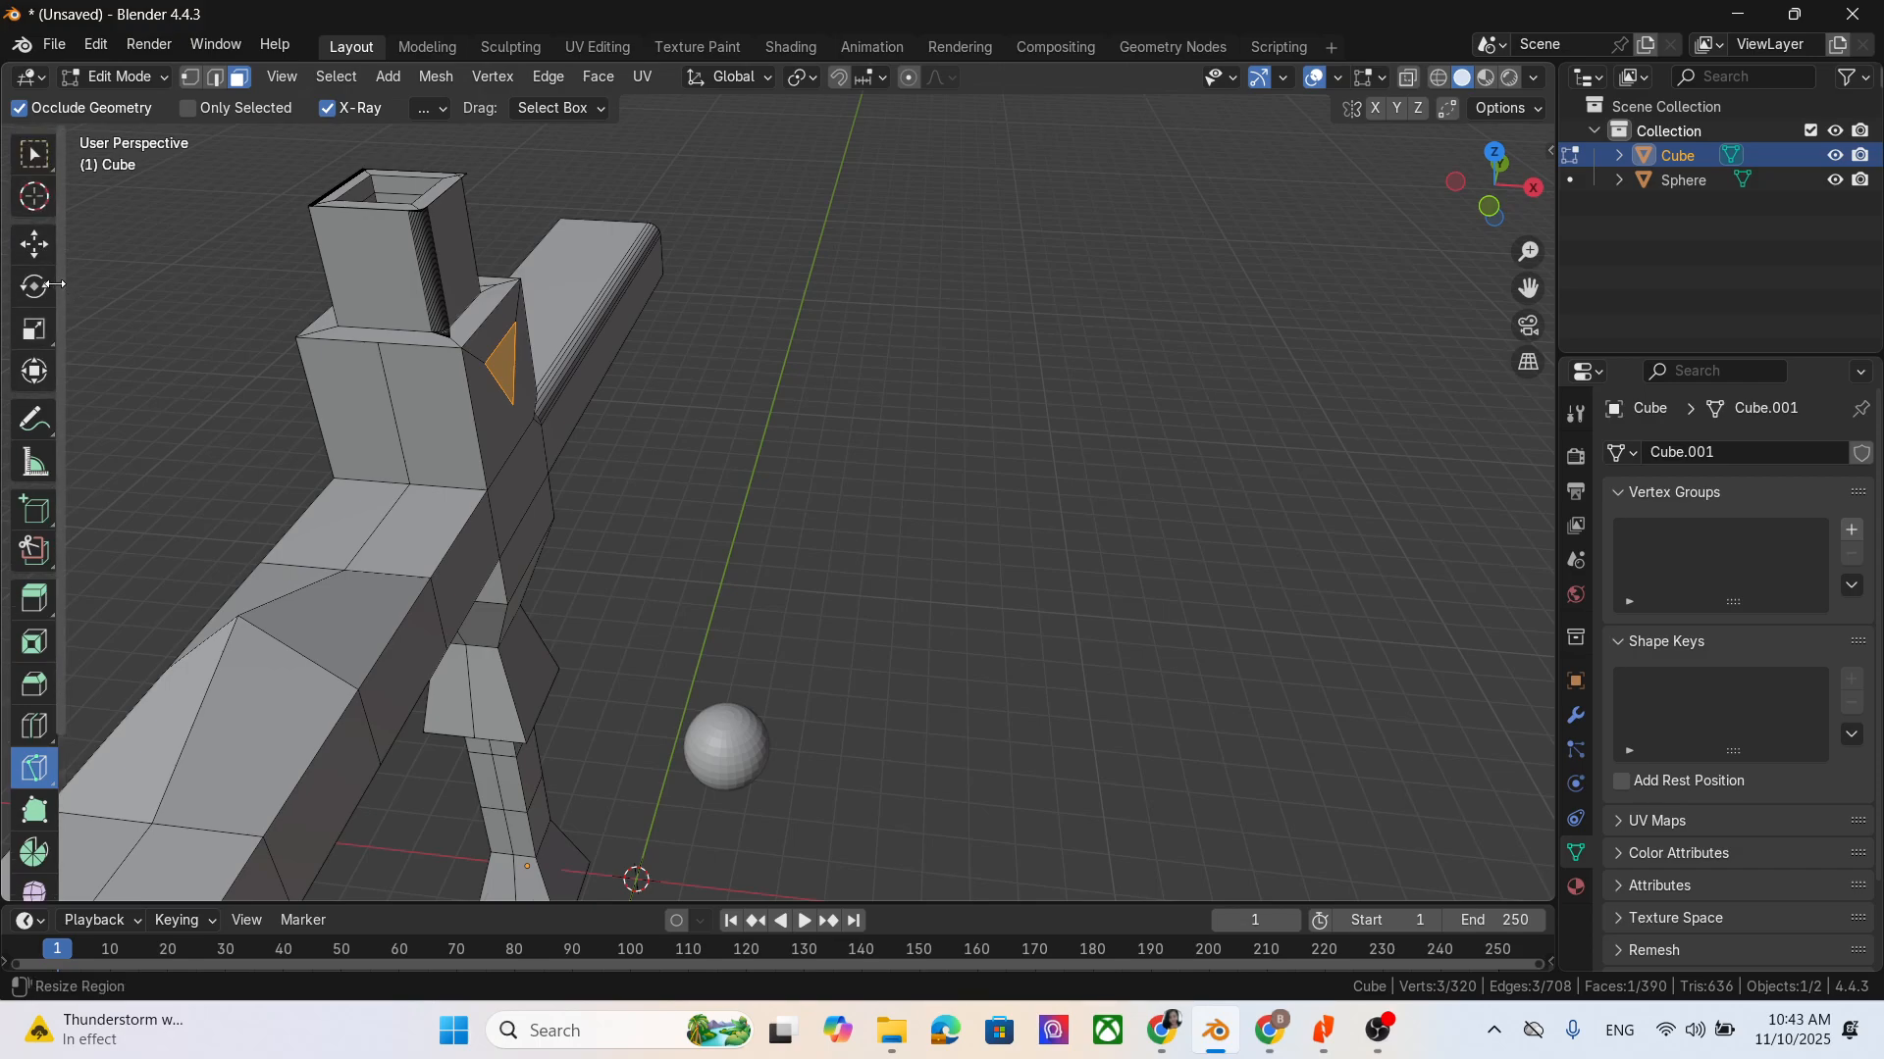
{"action": "left_click", "coordinate": [40, 245]}
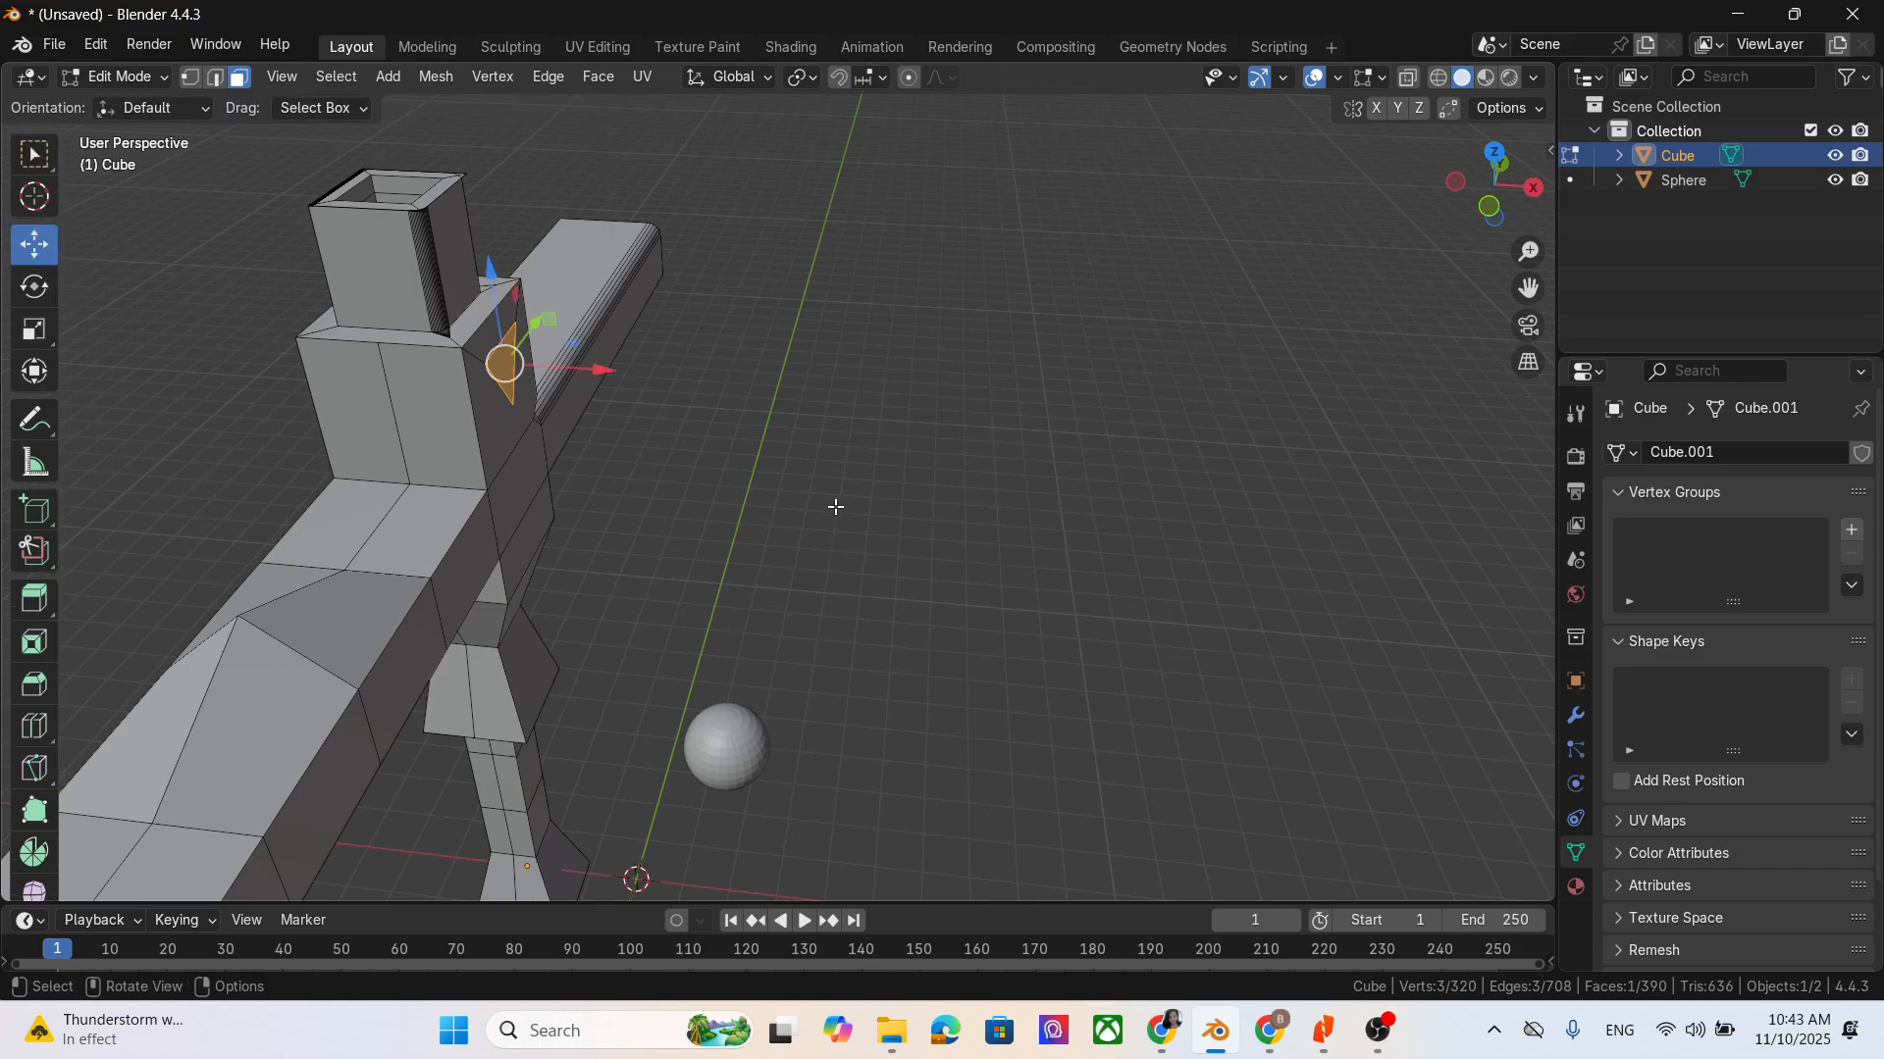
{"action": "key", "text": "e"}
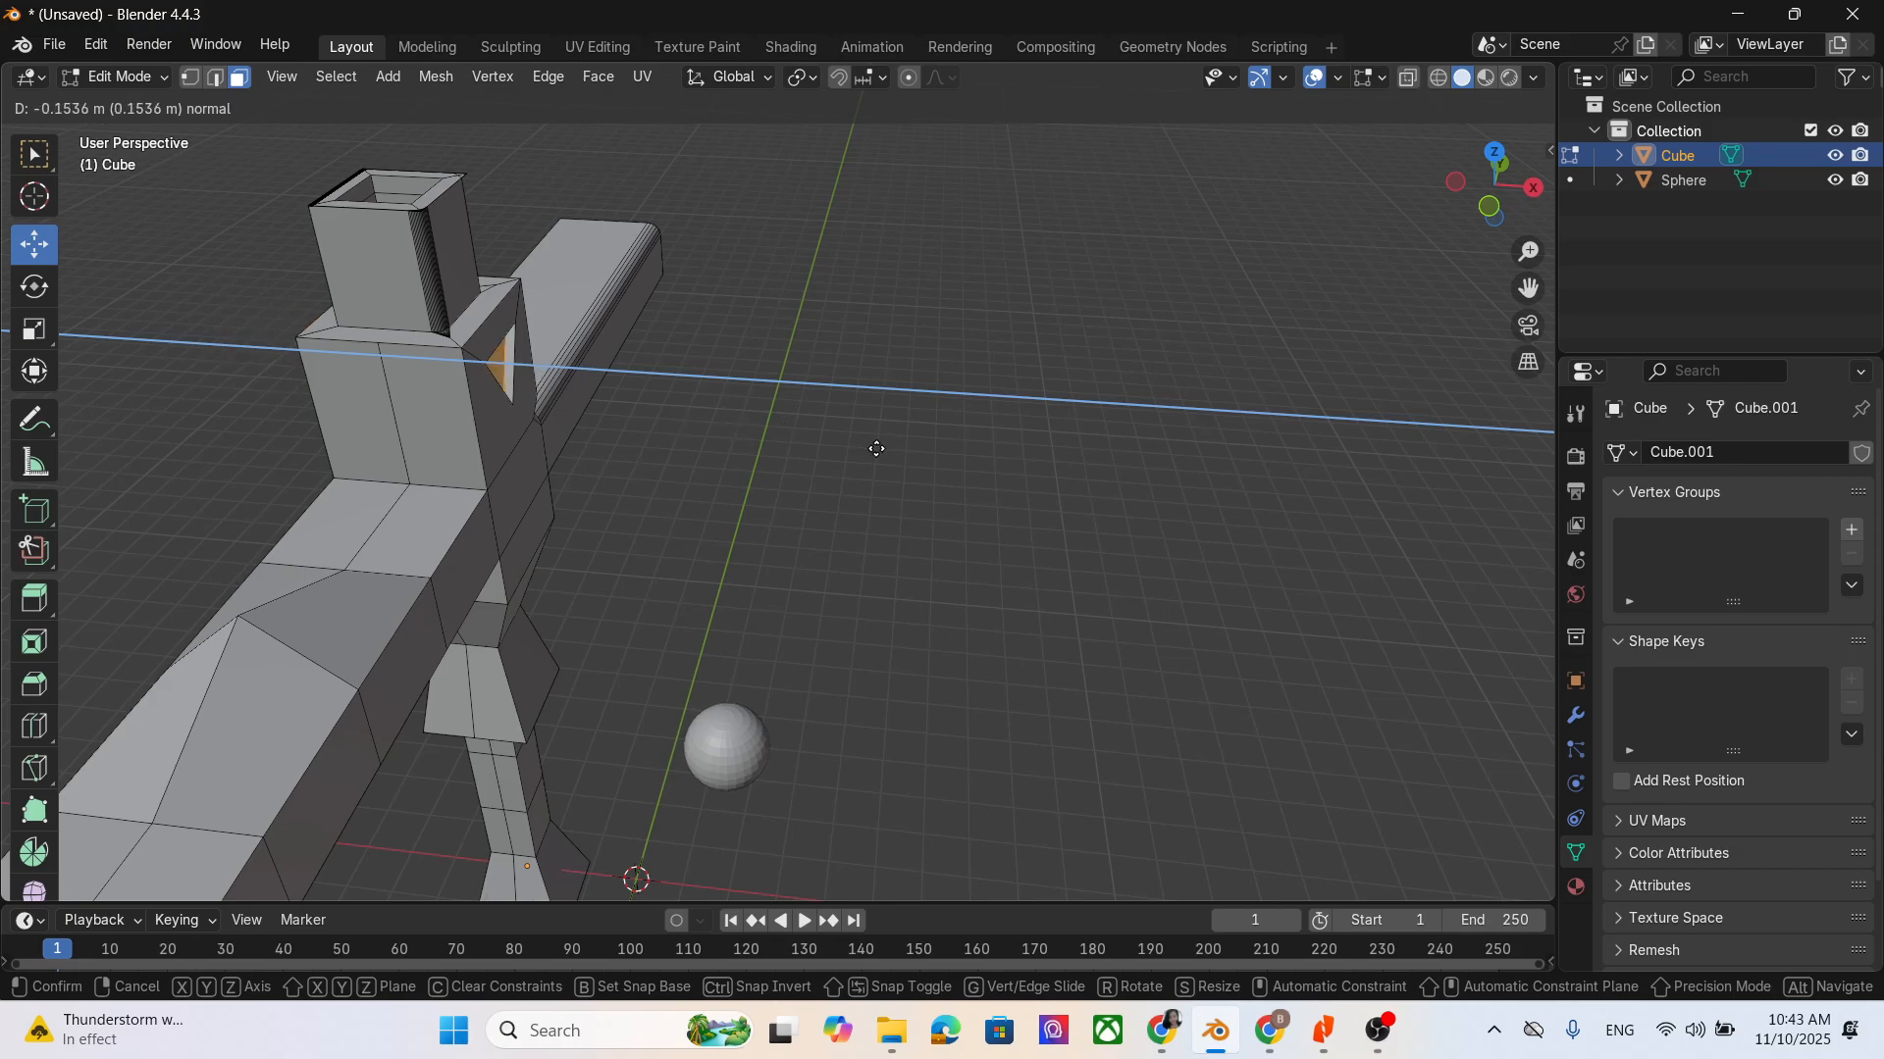
{"action": "left_click", "coordinate": [820, 439]}
{"action": "middle_click_drag", "start_coordinate": [1001, 660], "coordinate": [631, 717]}
{"action": "left_click", "coordinate": [1381, 292]}
{"action": "middle_click_drag", "start_coordinate": [1260, 401], "coordinate": [1187, 369]}
{"action": "scroll", "coordinate": [1190, 370], "scroll_direction": "down", "scroll_amount": 2}
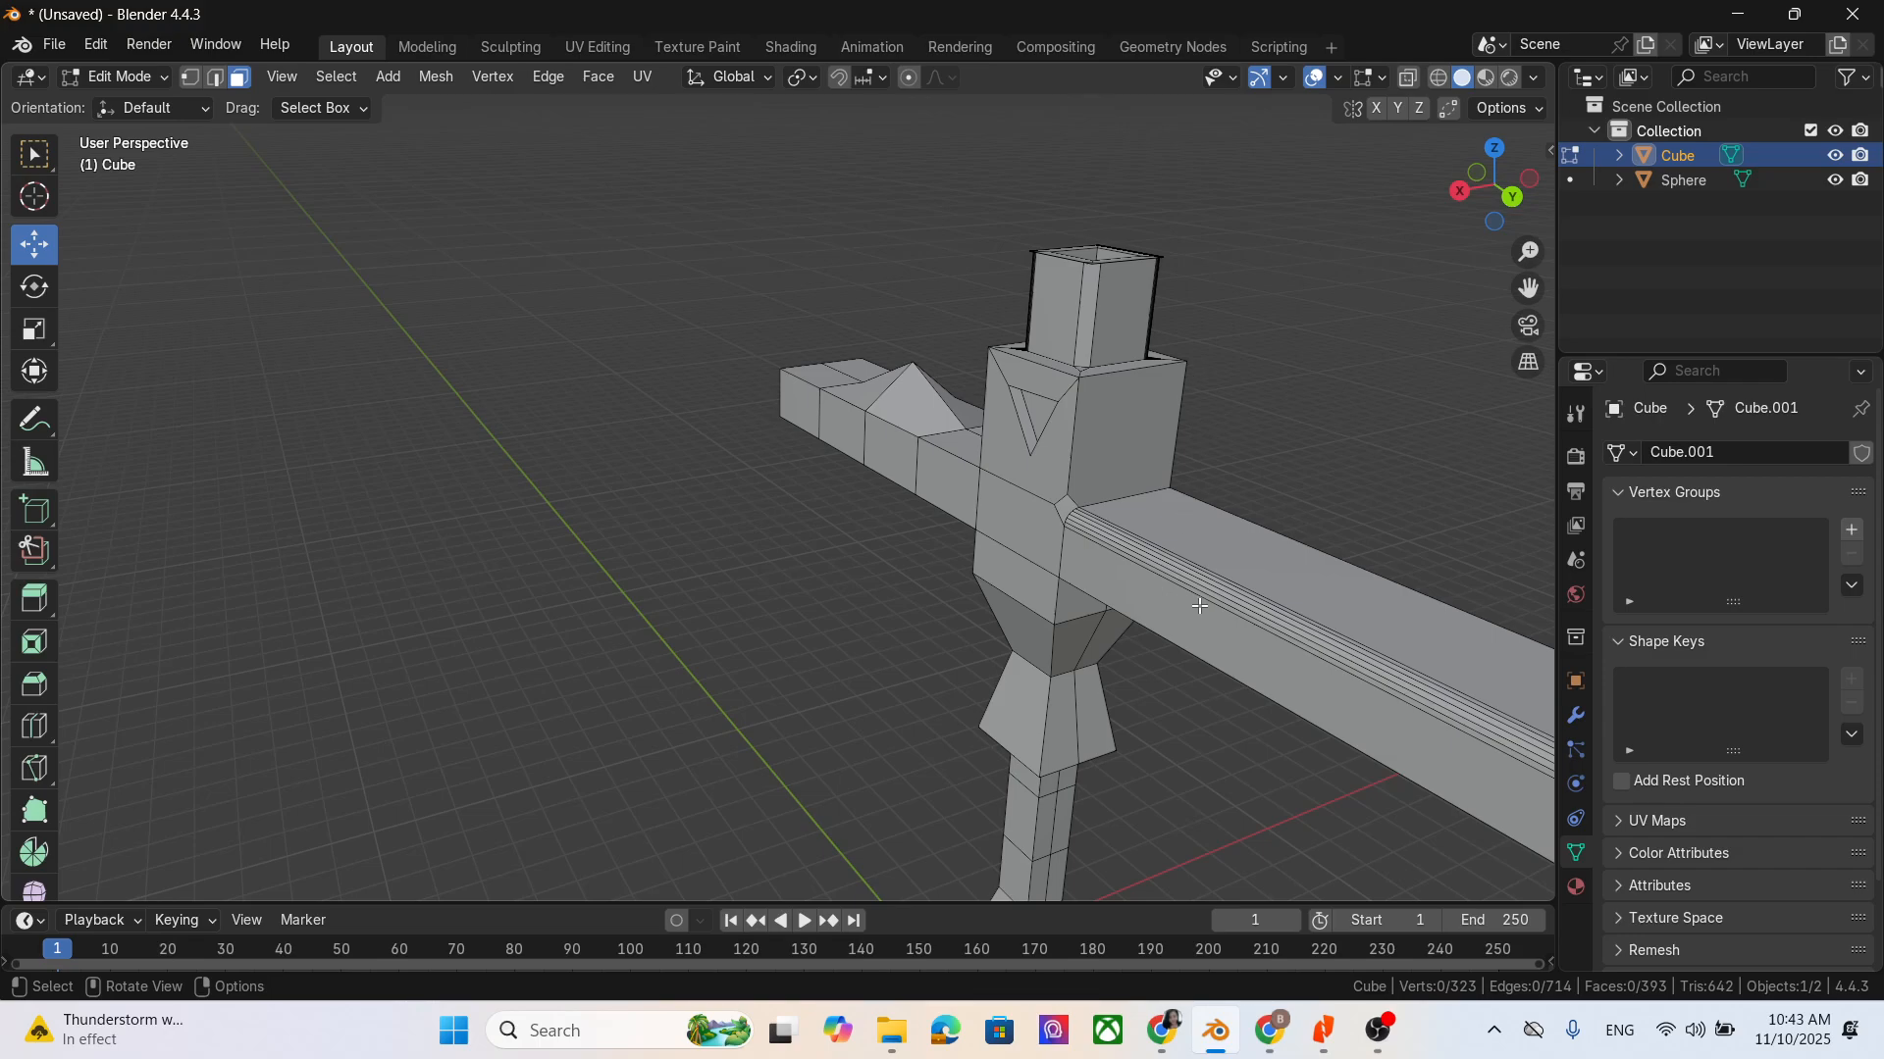
- Knife-cut a small V shape into the end face of the bevelled arm, starting and finishing on its upper edge
{"action": "middle_click_drag", "start_coordinate": [1198, 606], "coordinate": [1406, 668]}
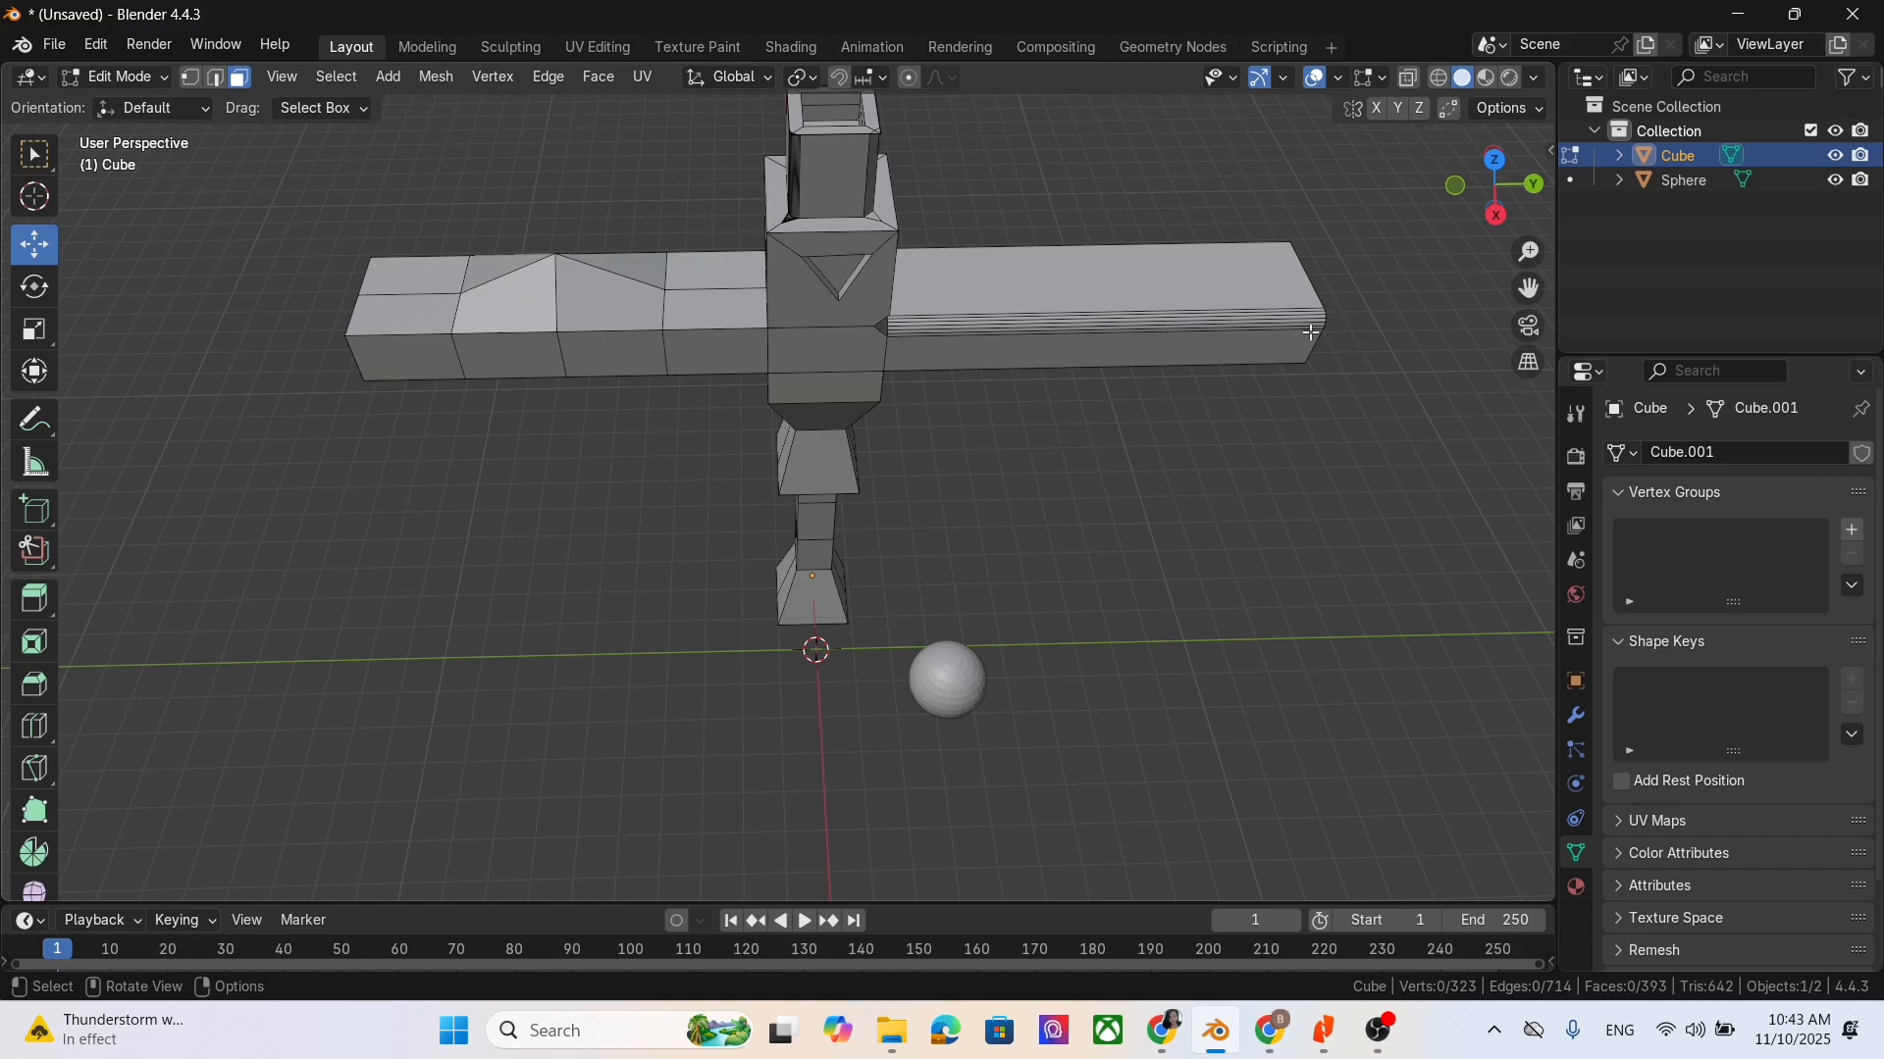
{"action": "middle_click_drag", "start_coordinate": [1220, 296], "coordinate": [1266, 363]}
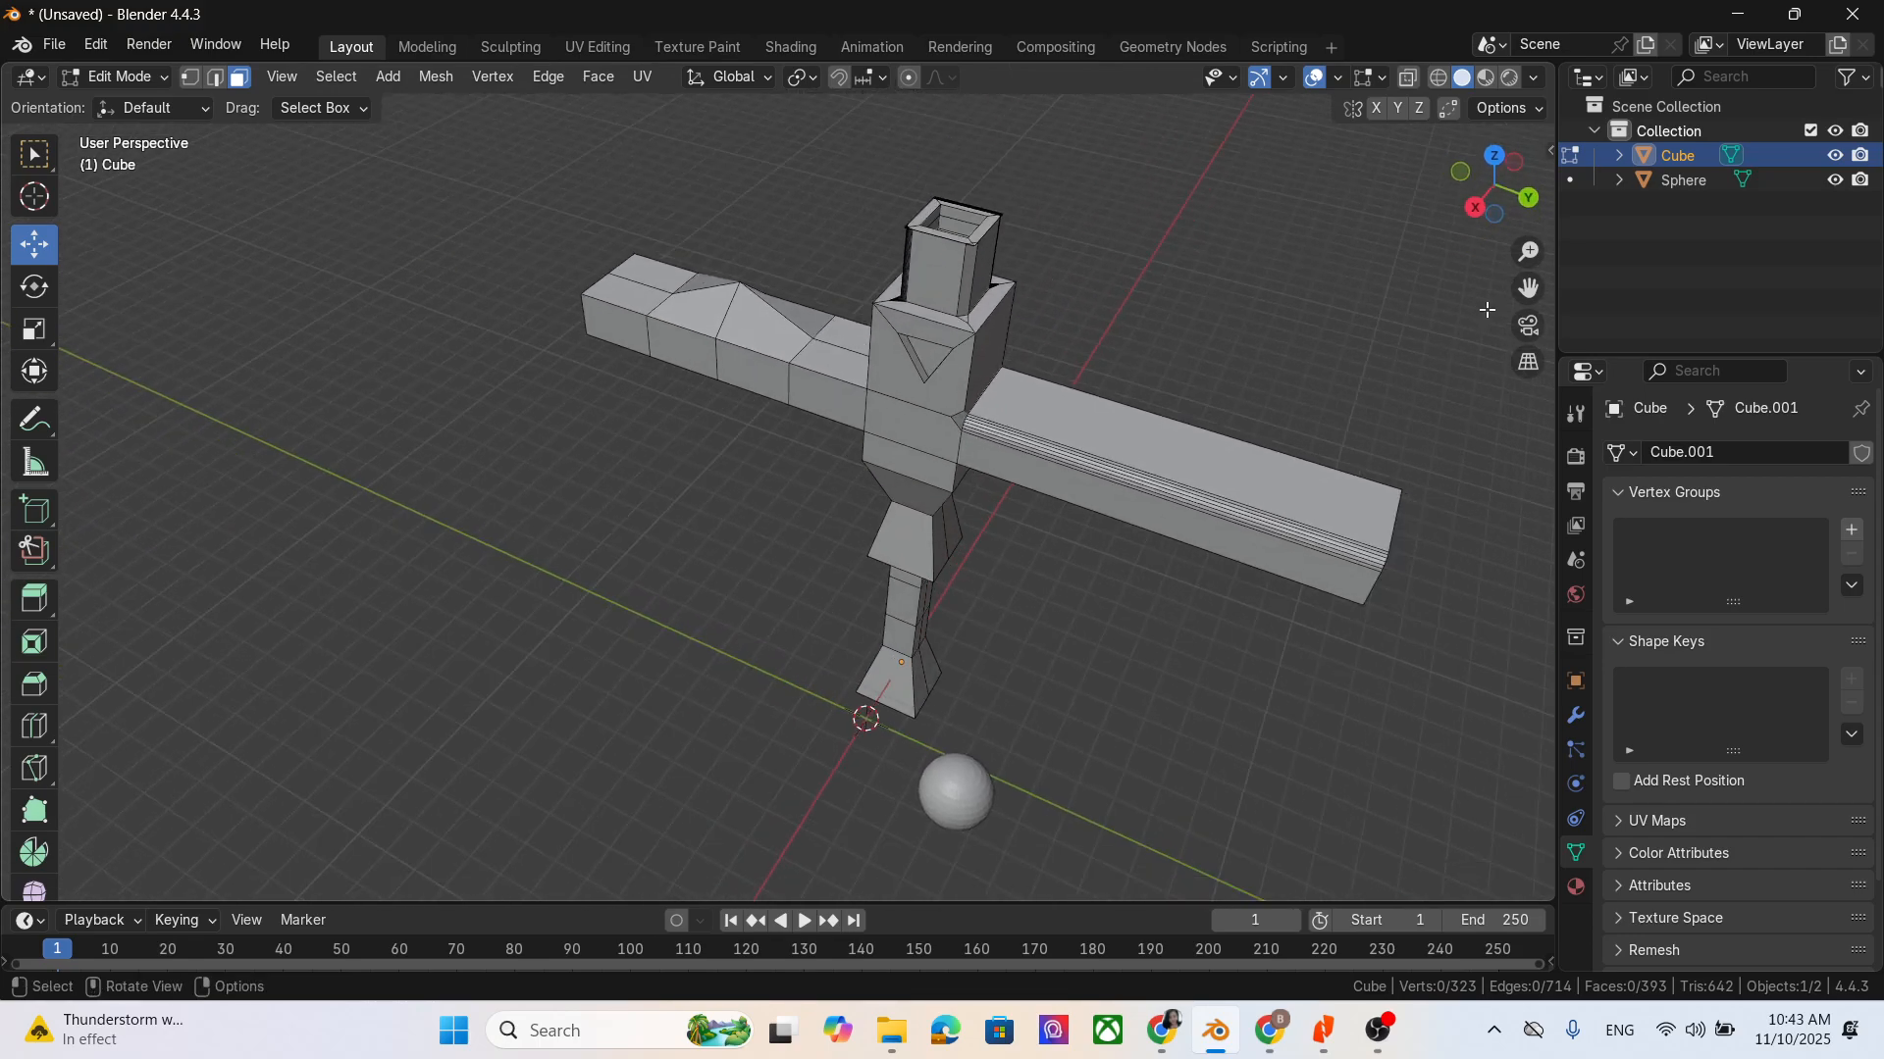
{"action": "middle_click_drag", "start_coordinate": [1530, 289], "coordinate": [1081, 514]}
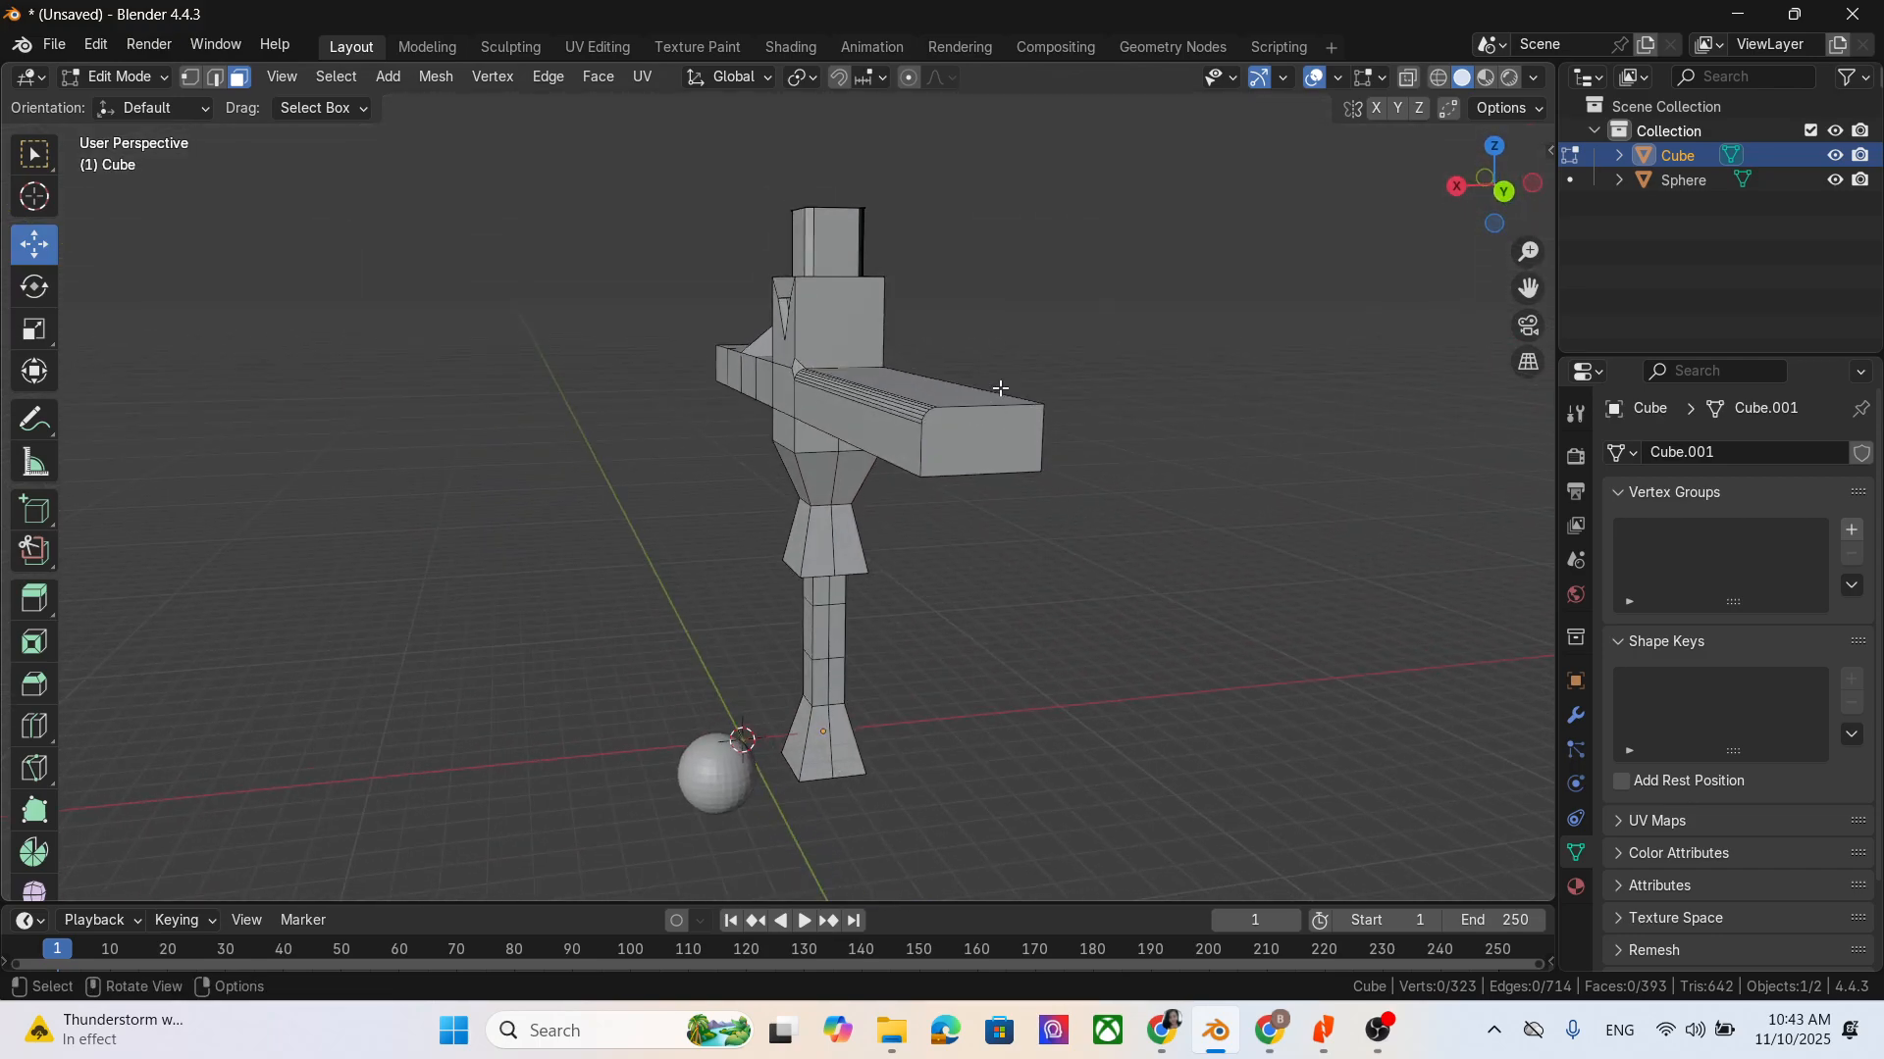
{"action": "middle_click_drag", "start_coordinate": [1061, 577], "coordinate": [1033, 600]}
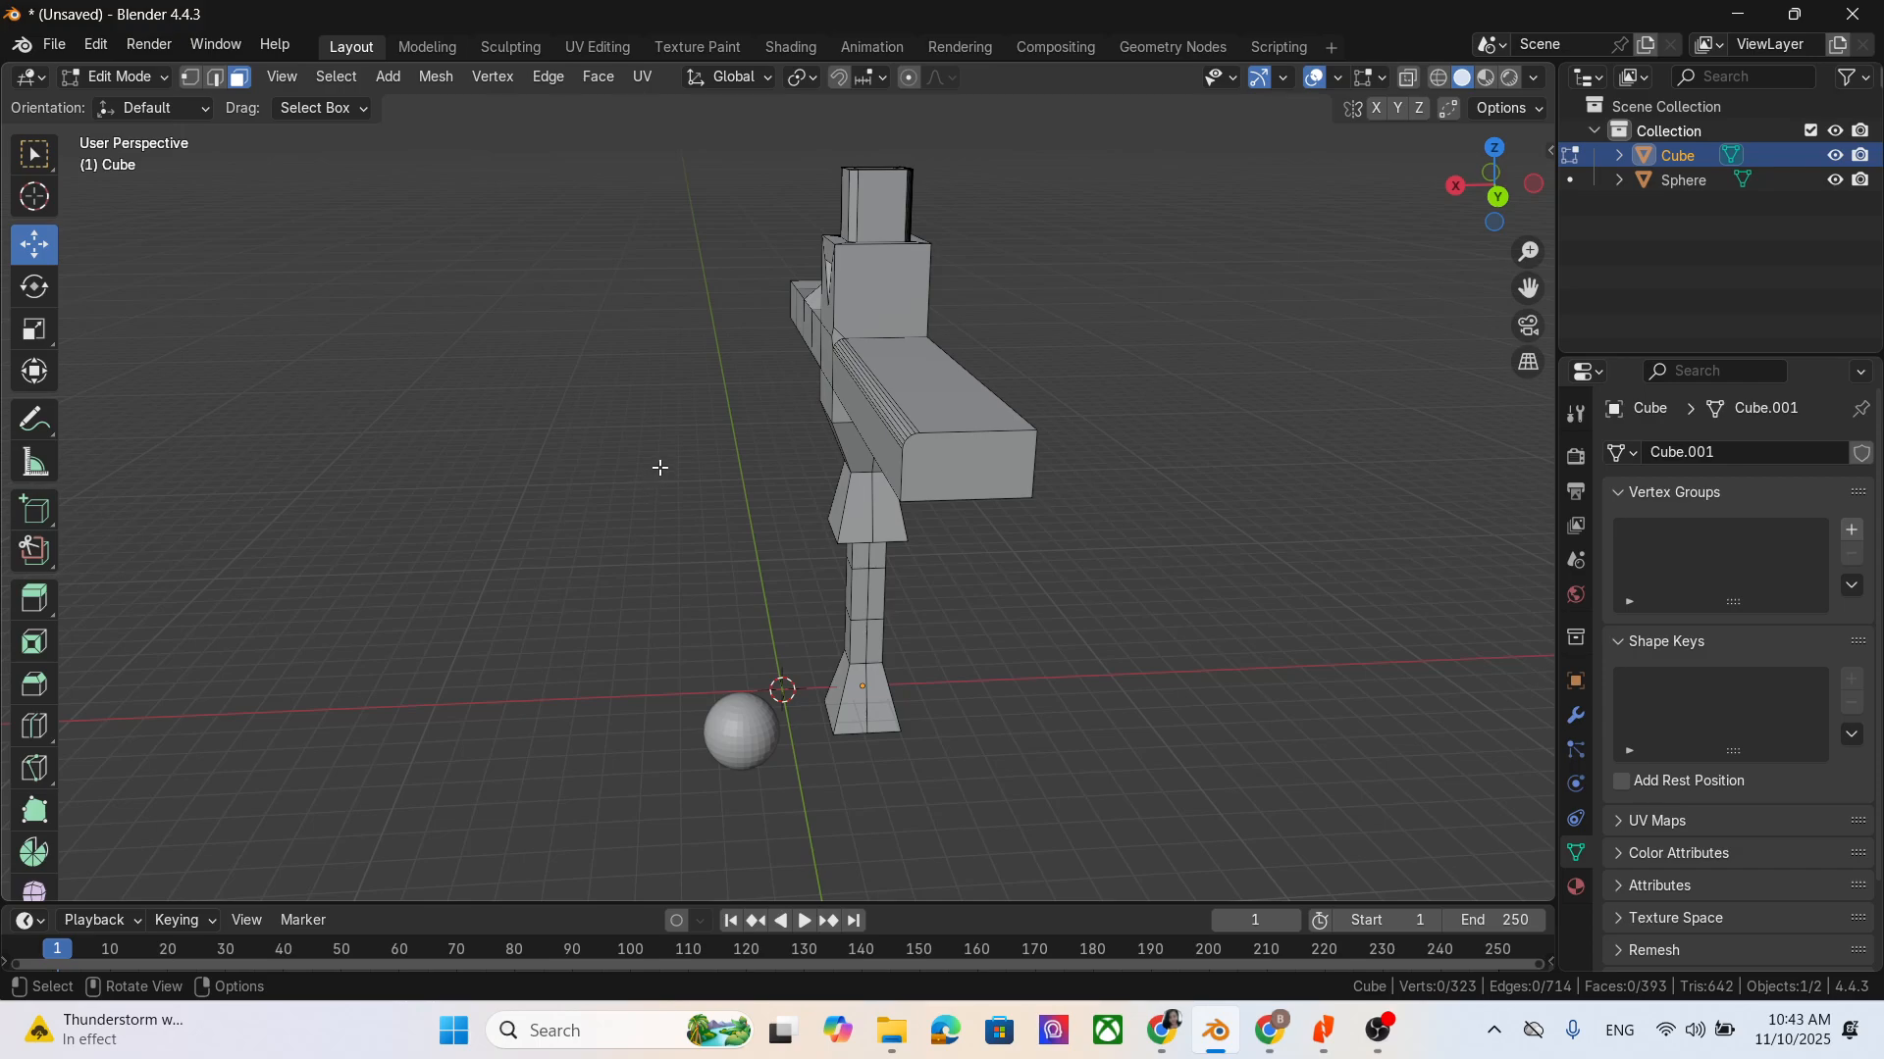
{"action": "scroll", "coordinate": [39, 726], "scroll_direction": "down", "scroll_amount": 3}
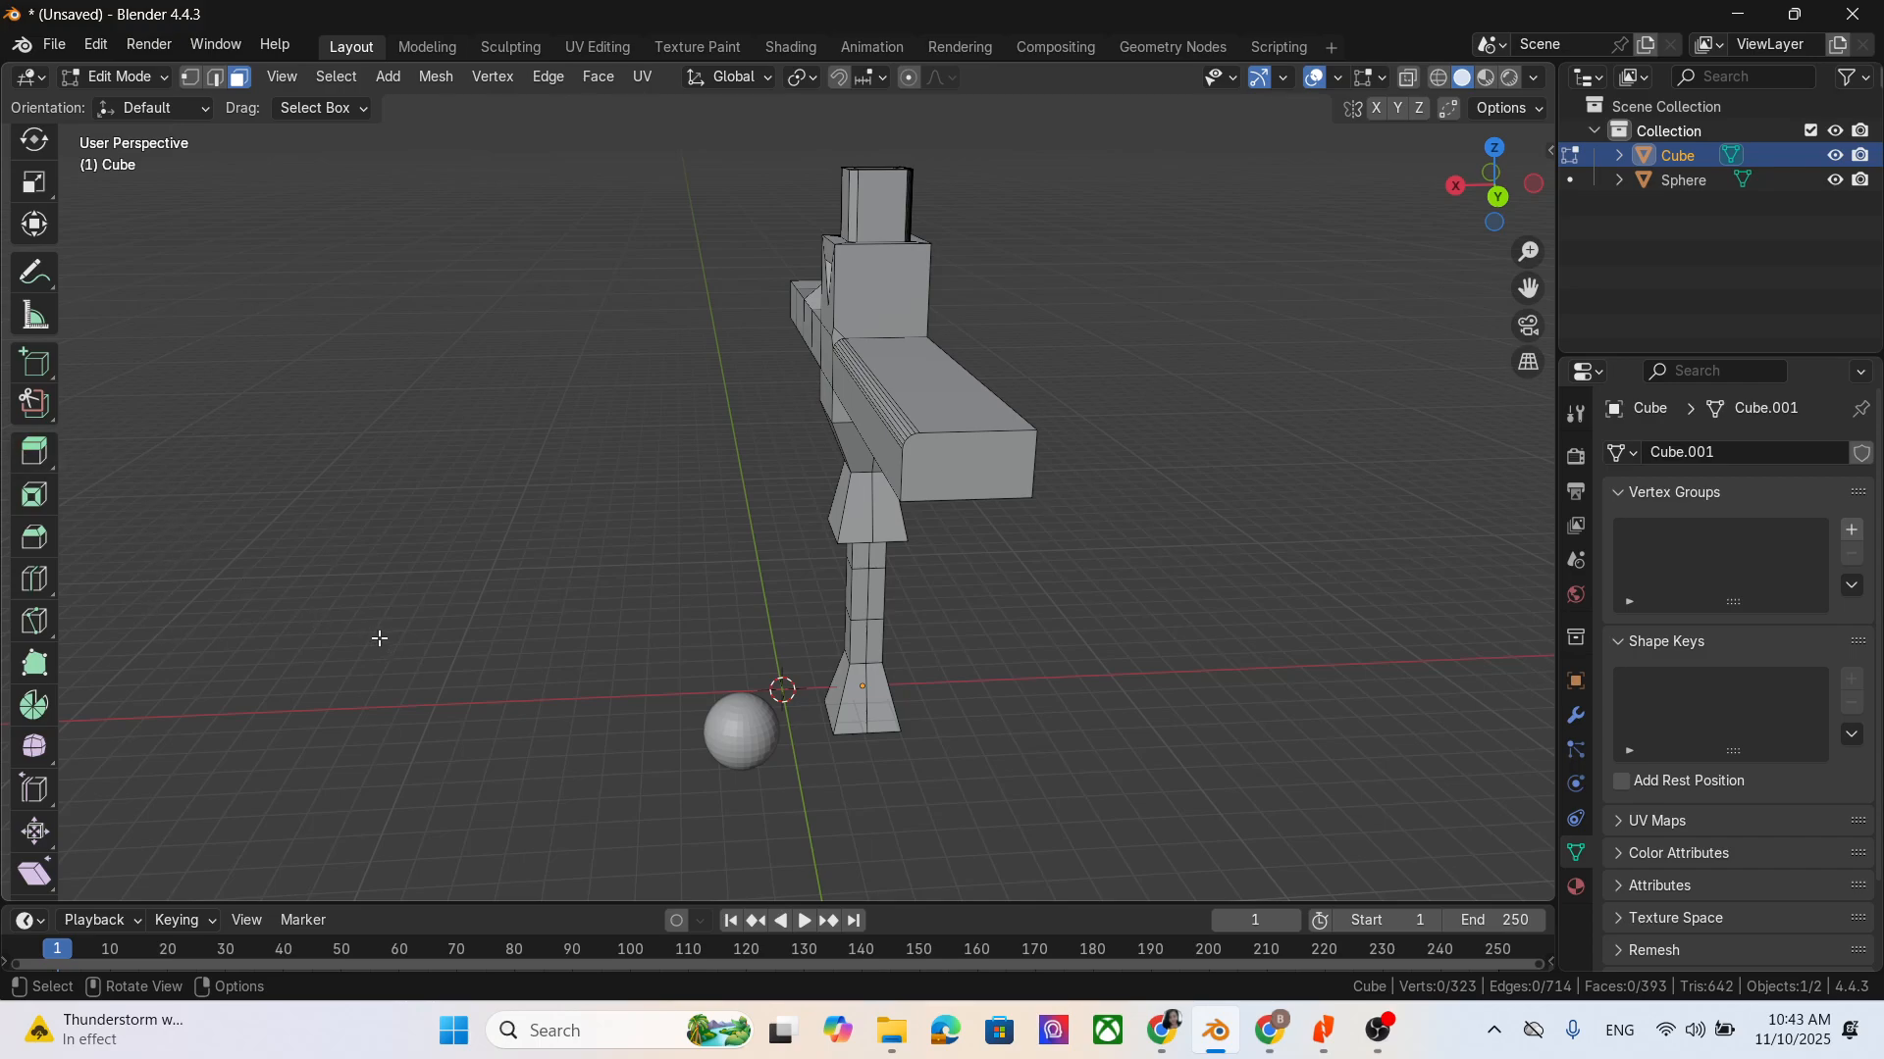
{"action": "left_click", "coordinate": [36, 622]}
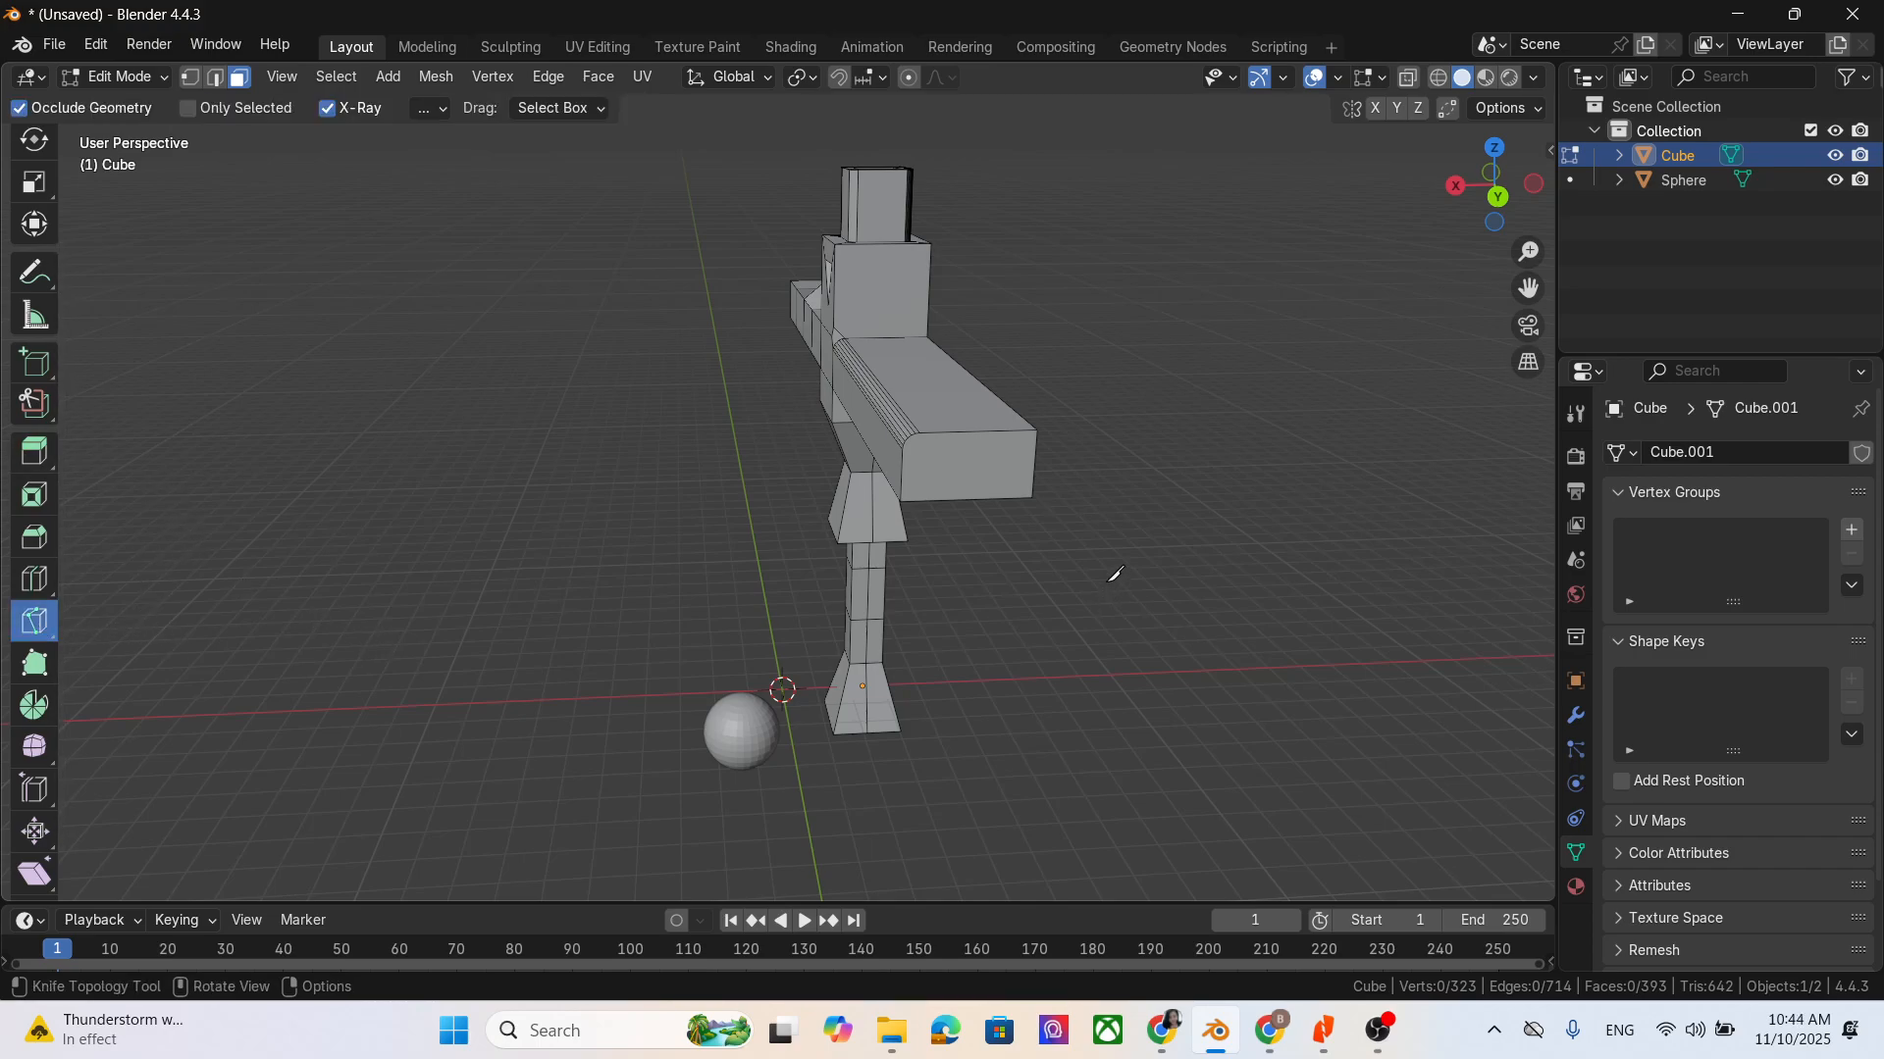
{"action": "left_click", "coordinate": [975, 426]}
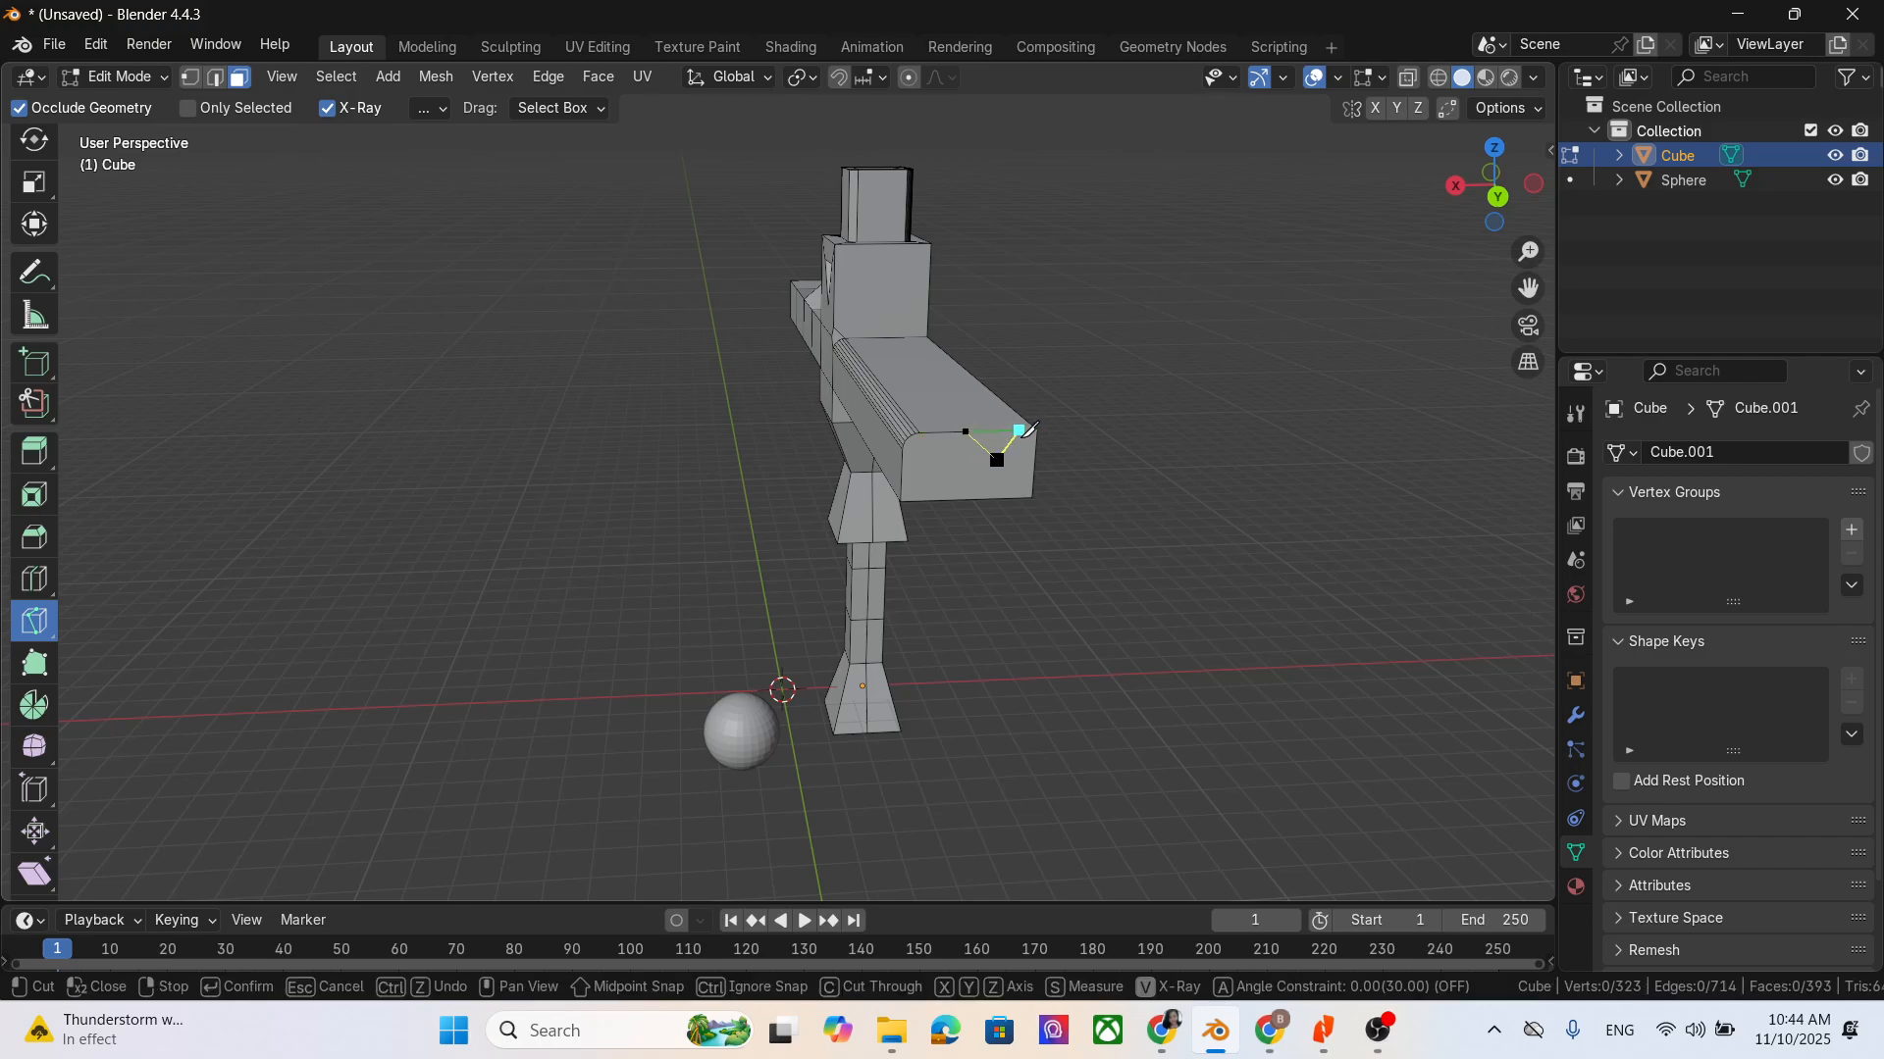
{"action": "left_click", "coordinate": [1025, 429]}
{"action": "key", "text": "Return"}
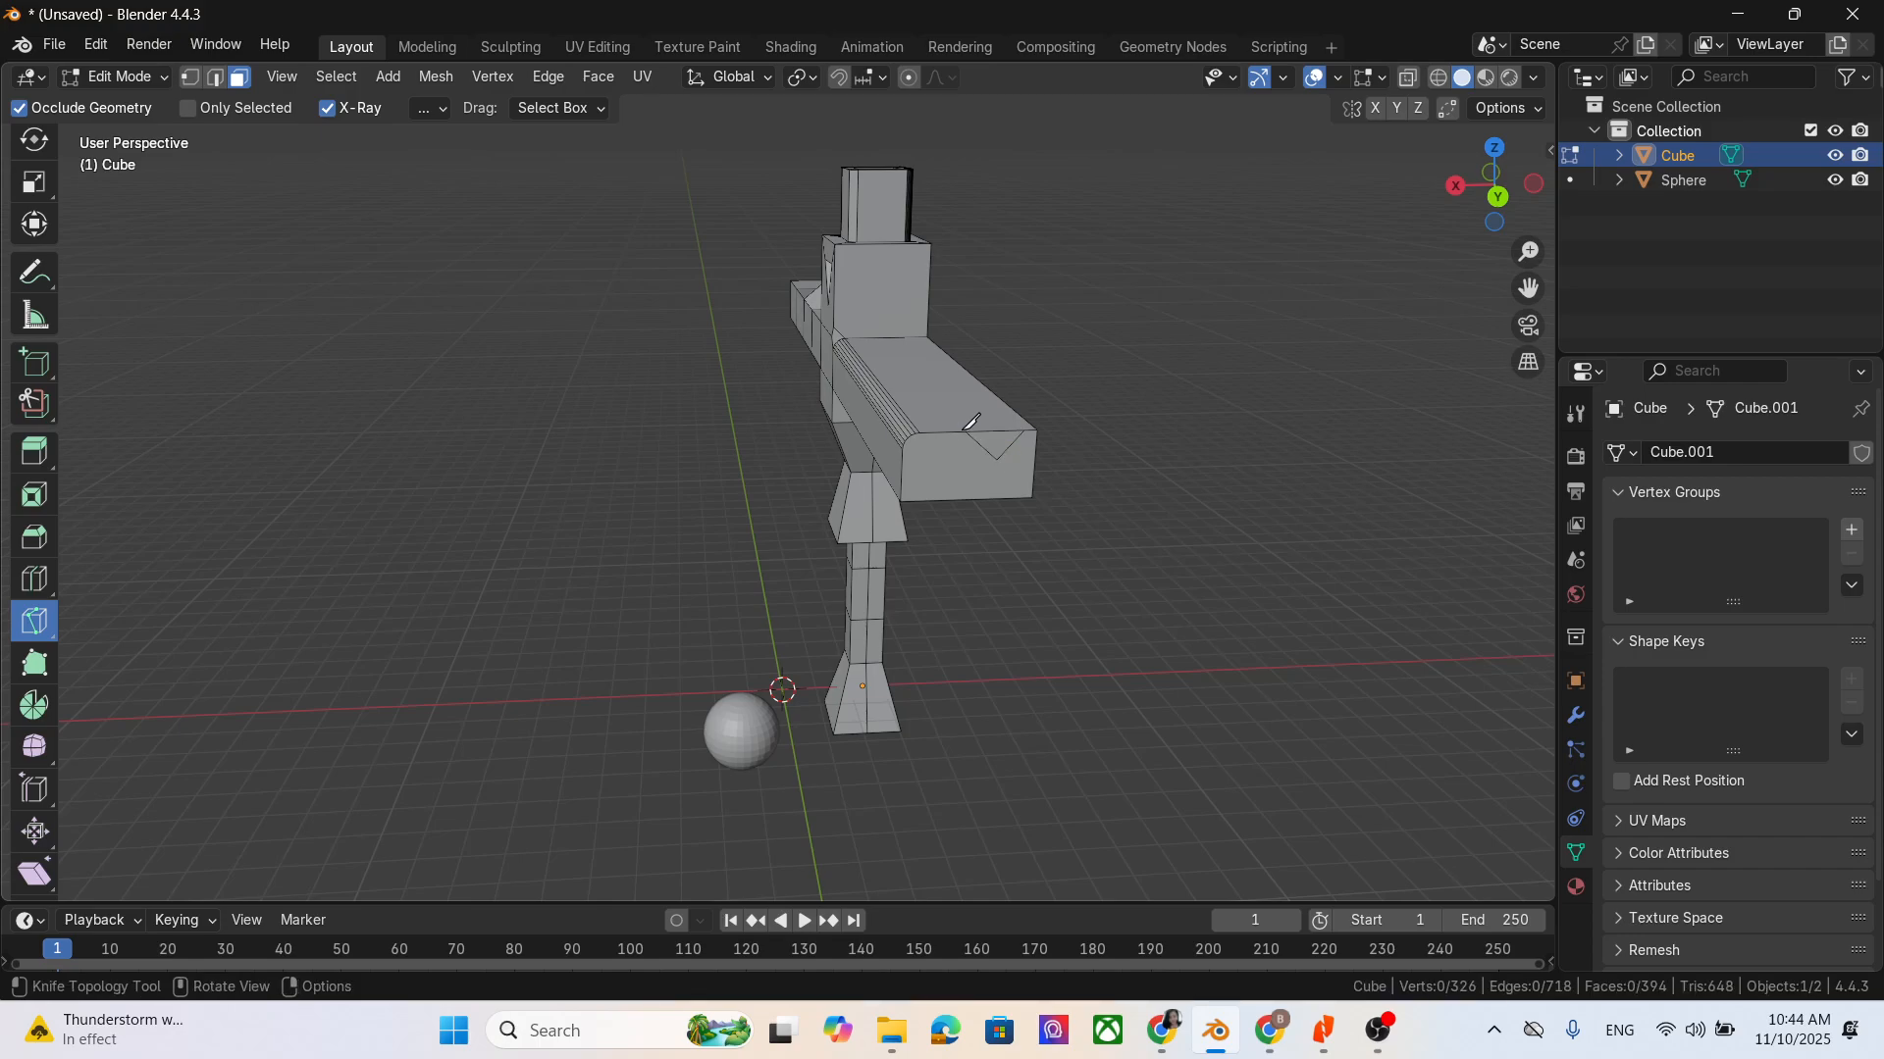
- Knife-cut a matching triangle into the bevelled arm's upper face, joining both ends of the V cut at the edge
{"action": "middle_click_drag", "start_coordinate": [1184, 625], "coordinate": [1106, 631]}
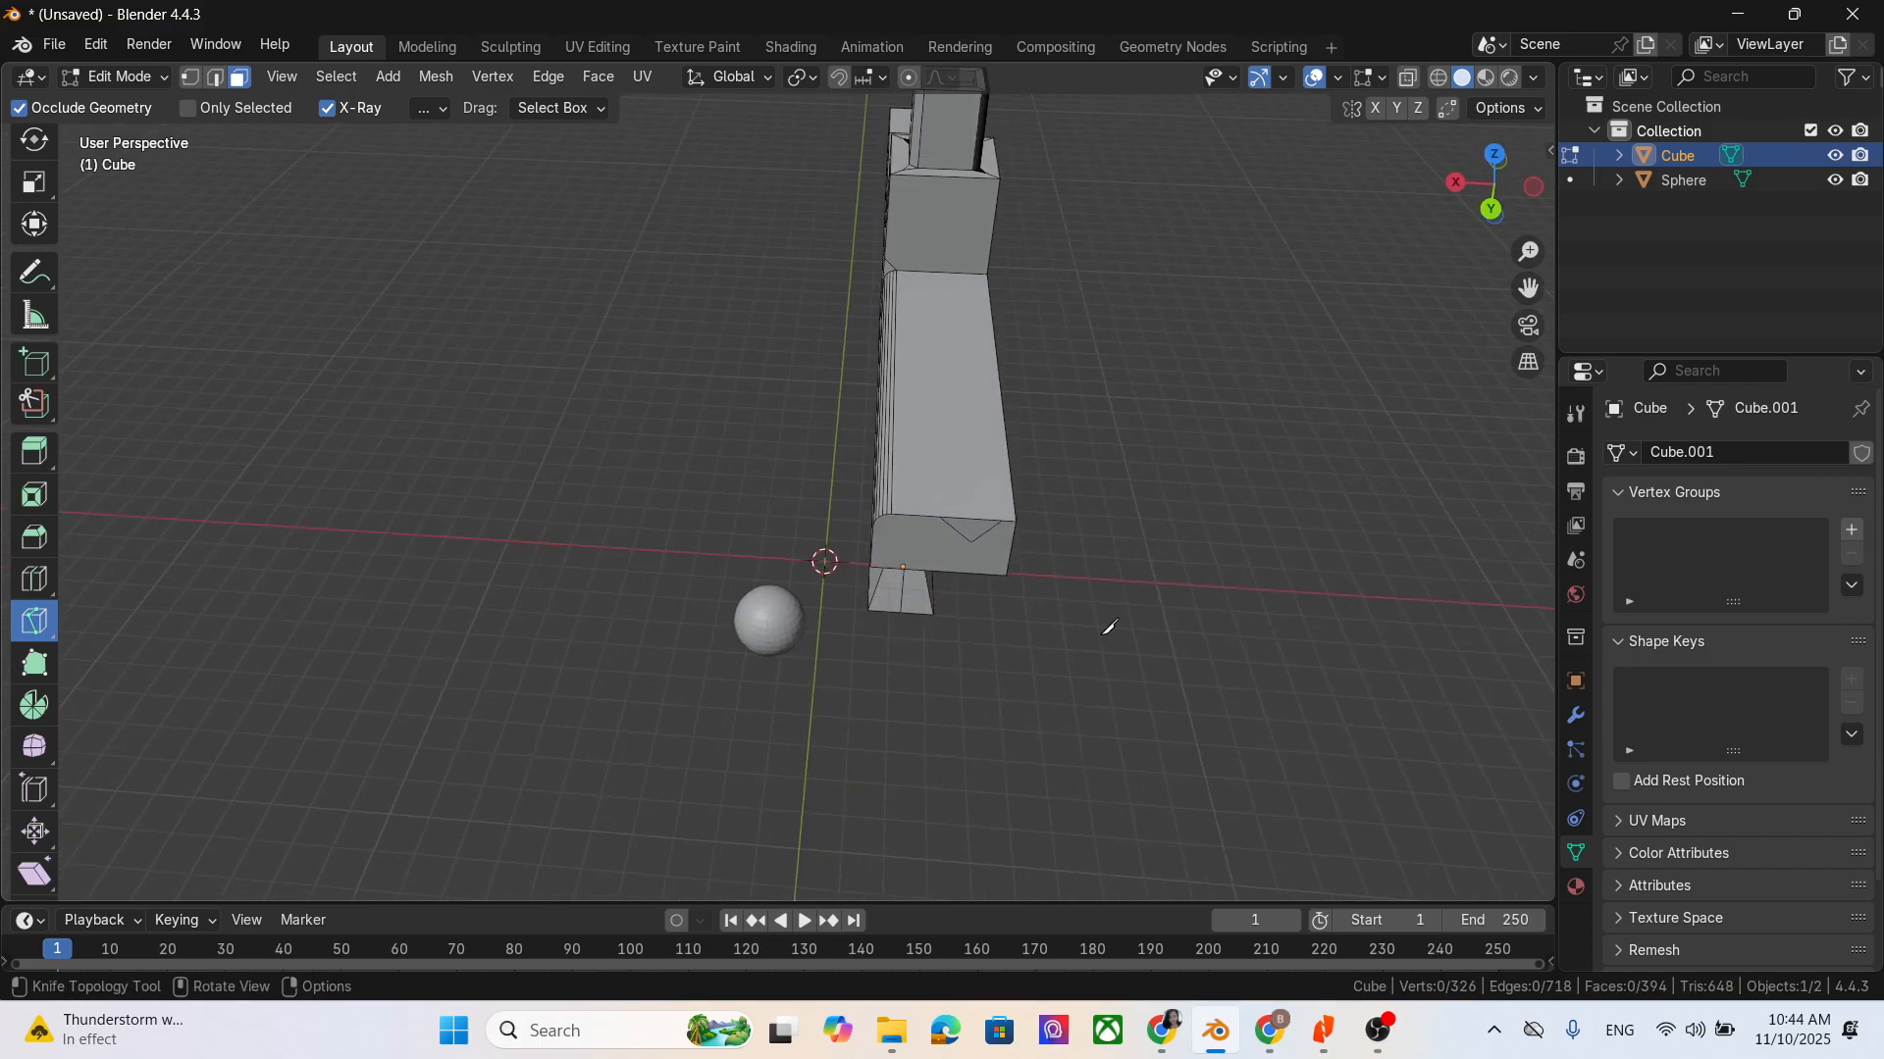
{"action": "left_click", "coordinate": [950, 510]}
{"action": "left_click", "coordinate": [958, 446]}
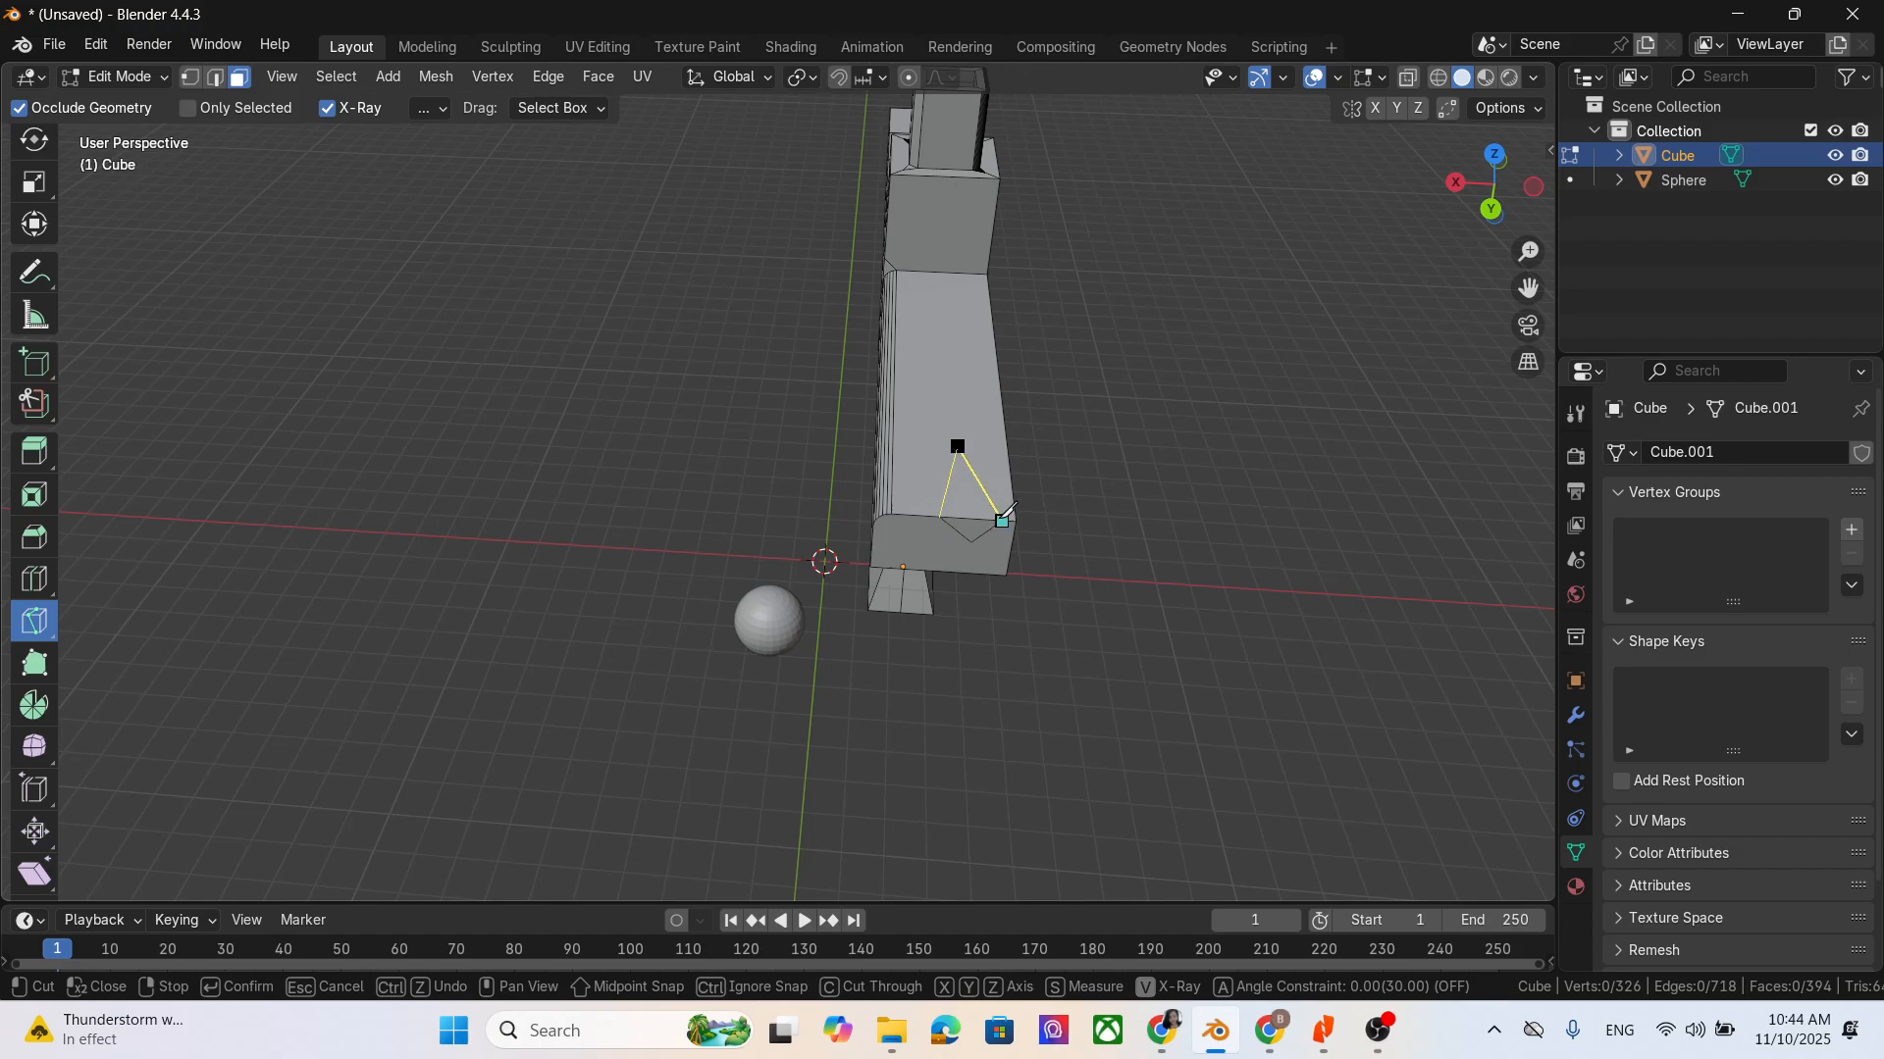
{"action": "left_click", "coordinate": [1002, 519]}
{"action": "key", "text": "Return"}
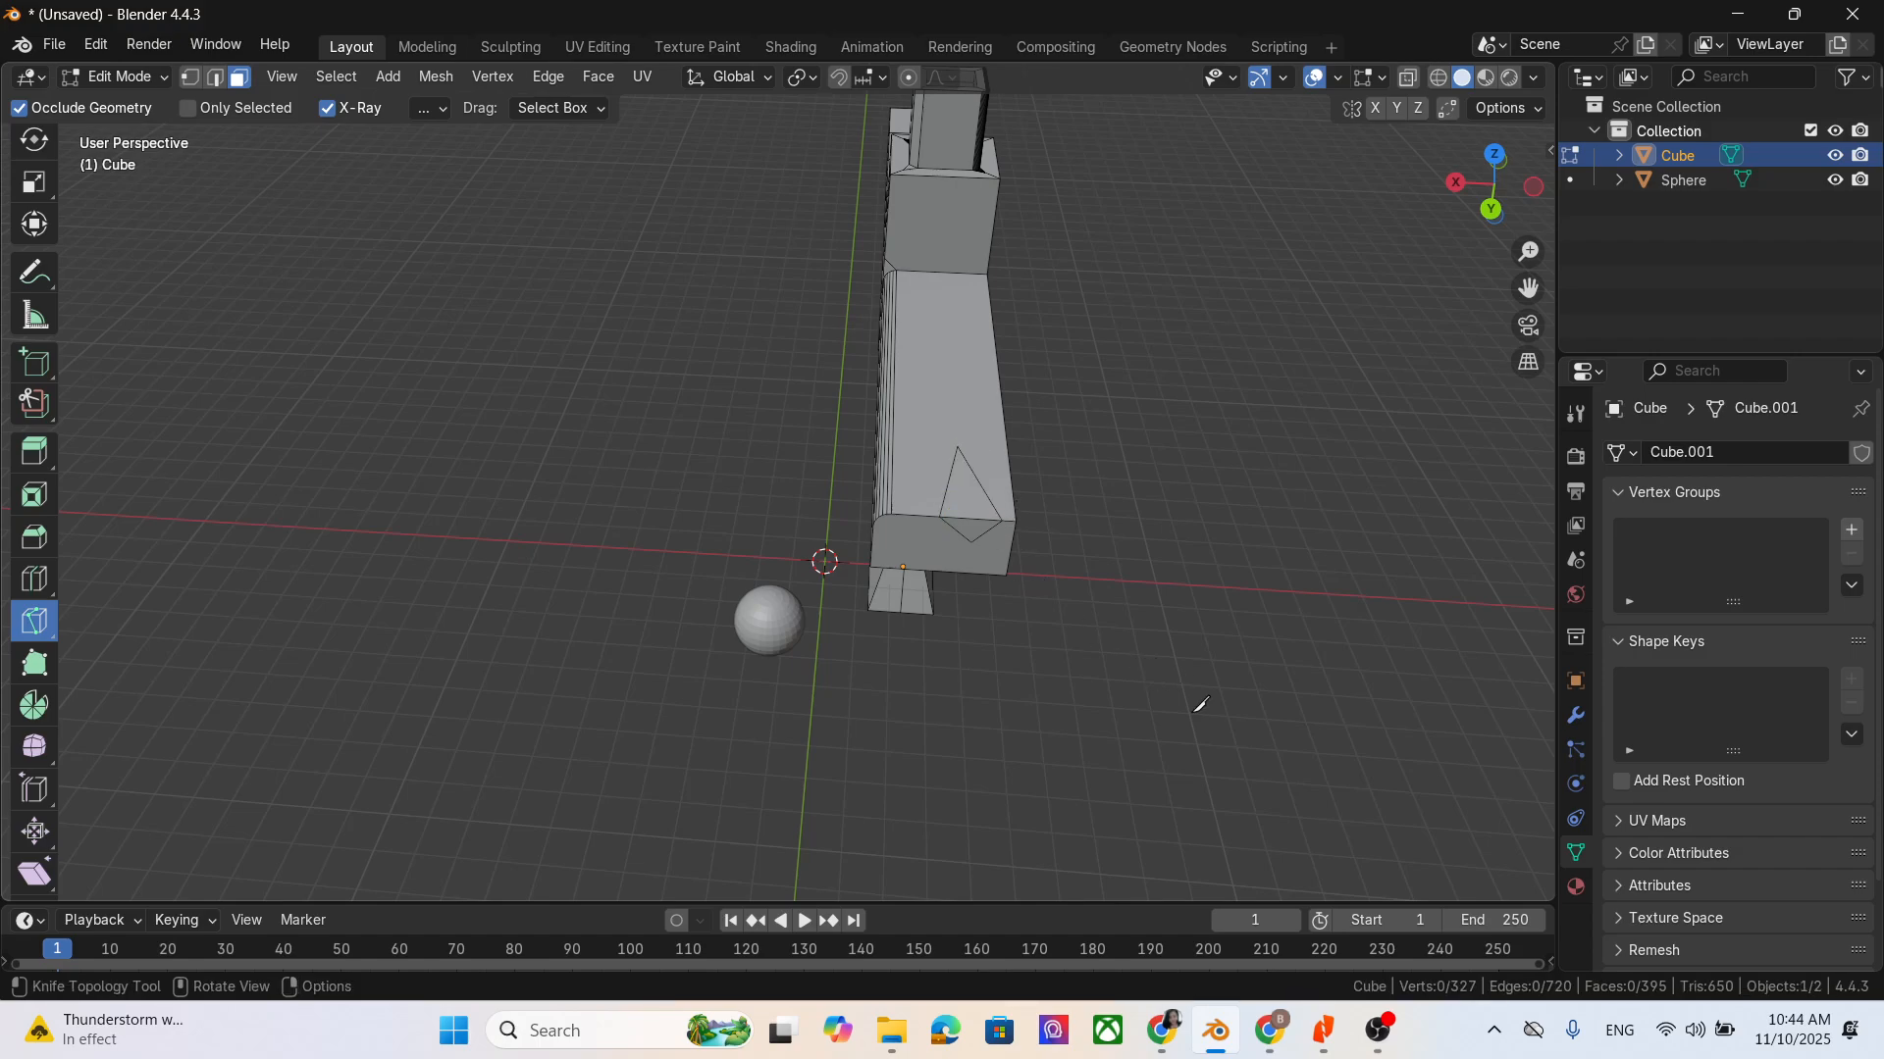
- Delete the two knife-cut triangular faces on the upper and end sides of the bevelled arm
{"action": "middle_click_drag", "start_coordinate": [1199, 705], "coordinate": [1226, 588]}
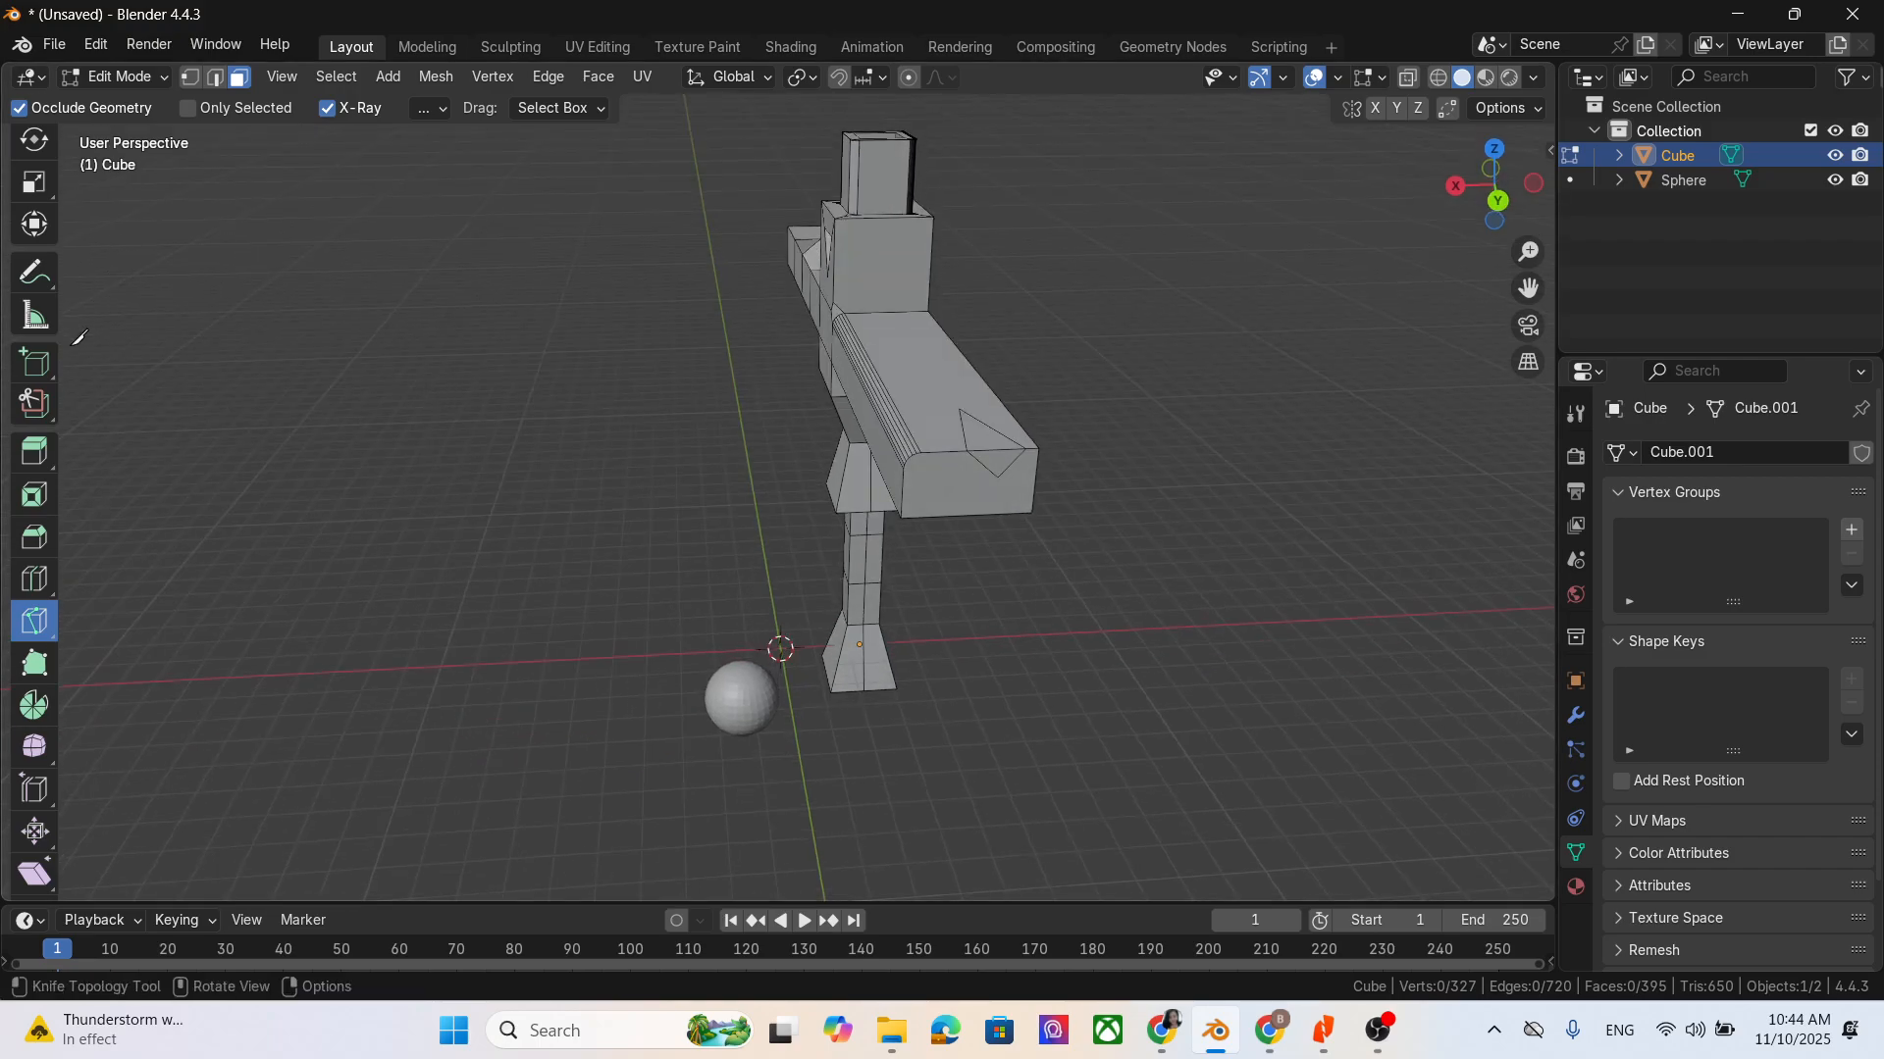
{"action": "scroll", "coordinate": [25, 245], "scroll_direction": "up", "scroll_amount": 3}
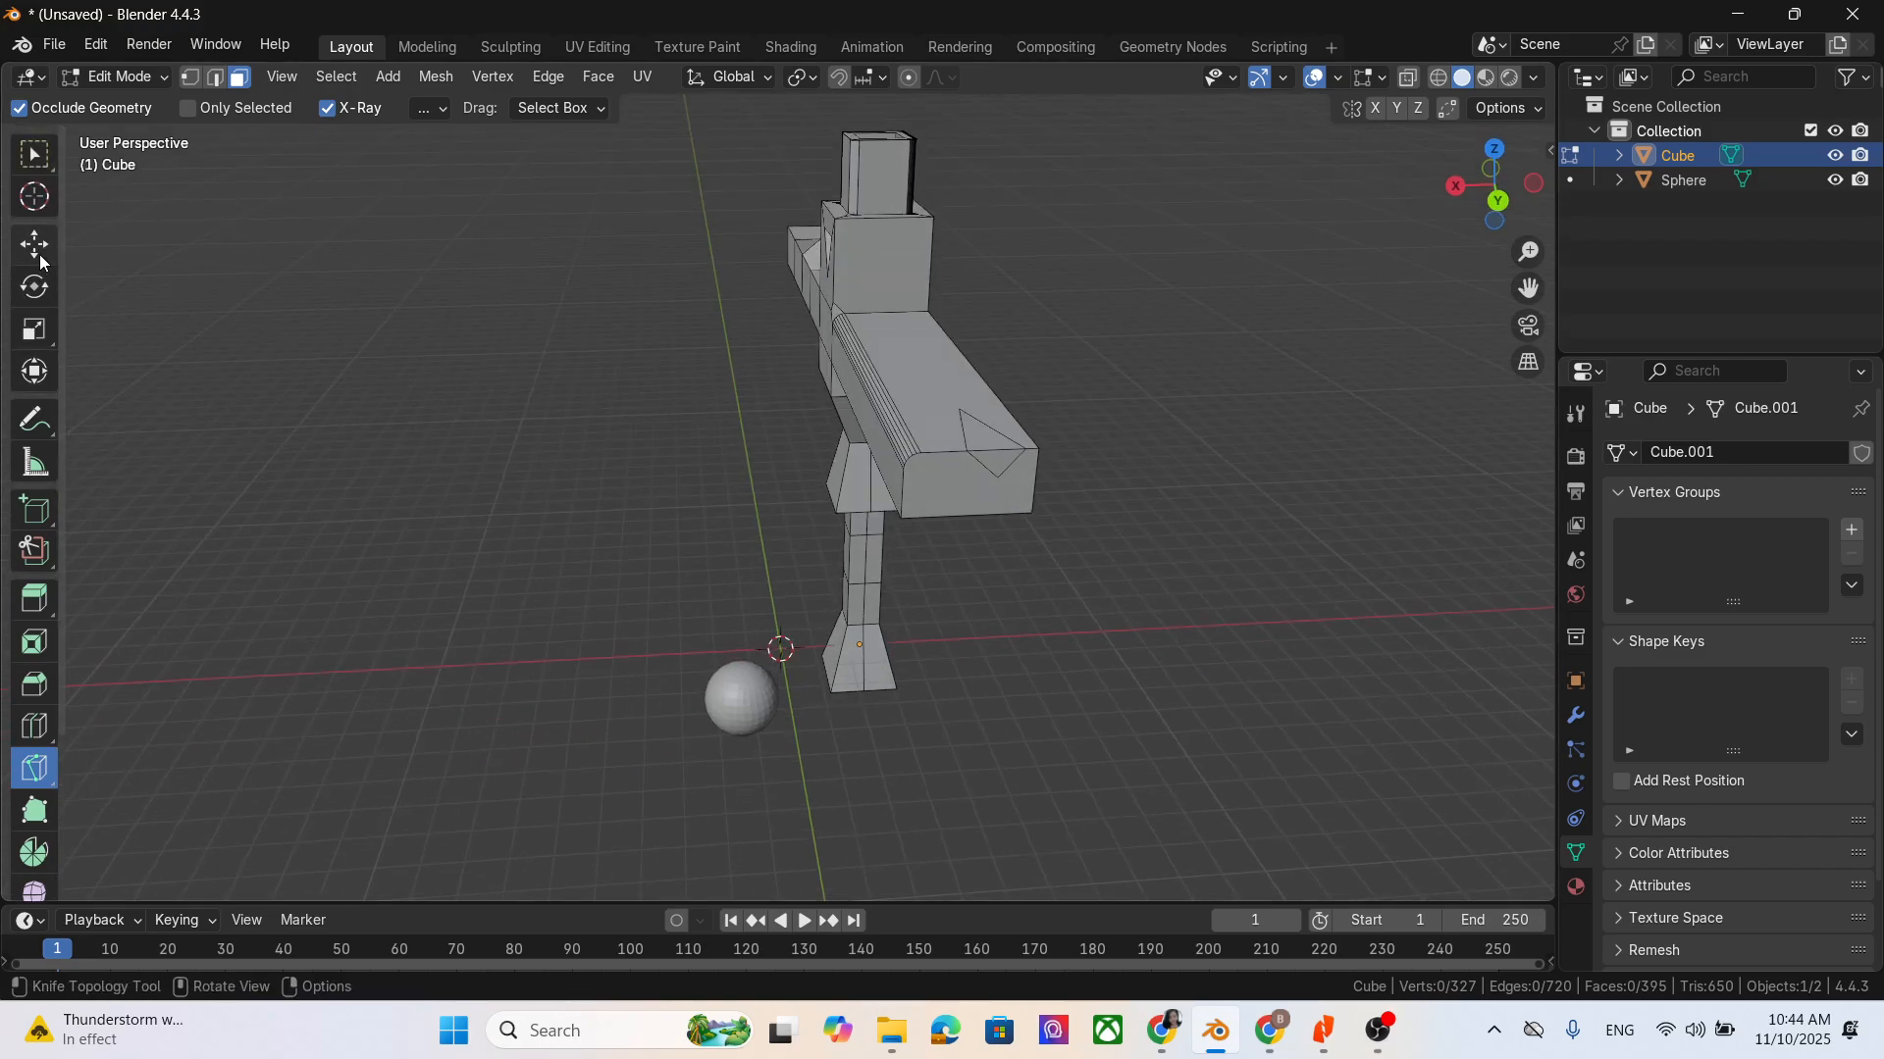
{"action": "middle_click_drag", "start_coordinate": [1126, 508], "coordinate": [1139, 521]}
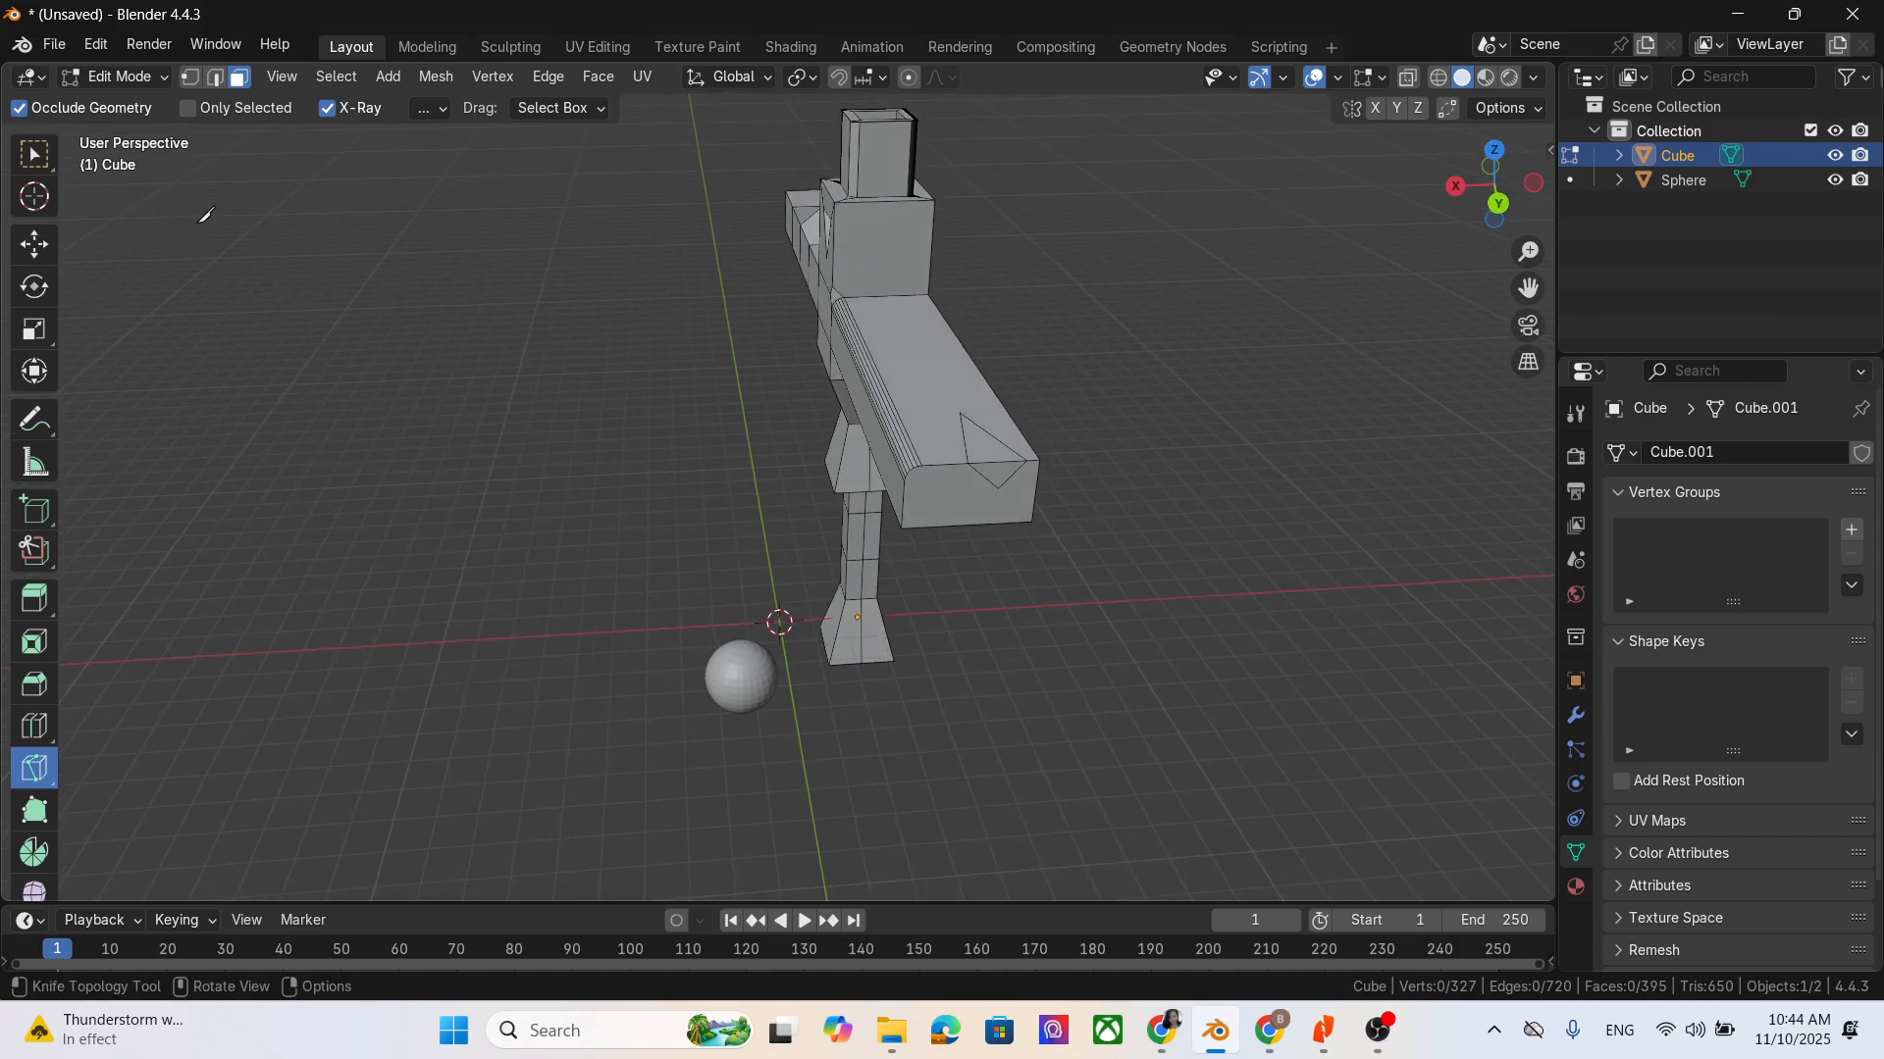
{"action": "left_click", "coordinate": [24, 247]}
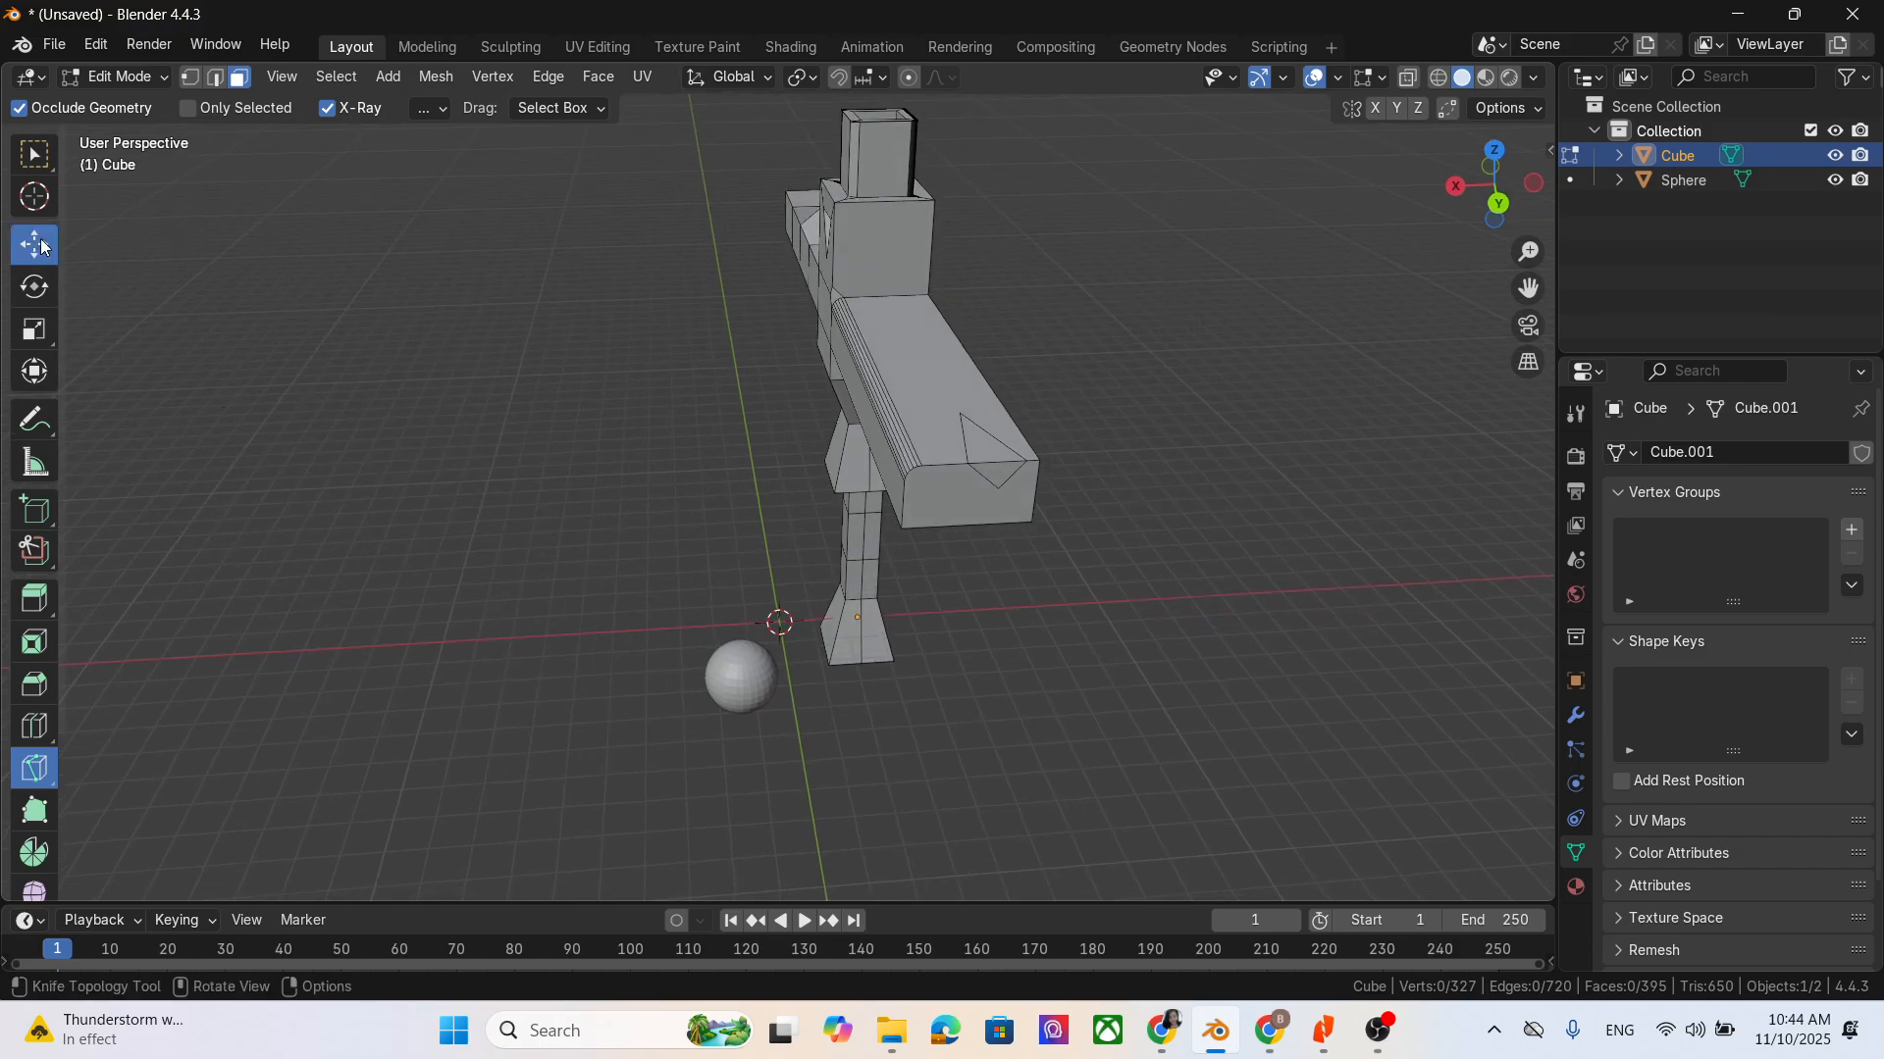
{"action": "left_click", "coordinate": [993, 449]}
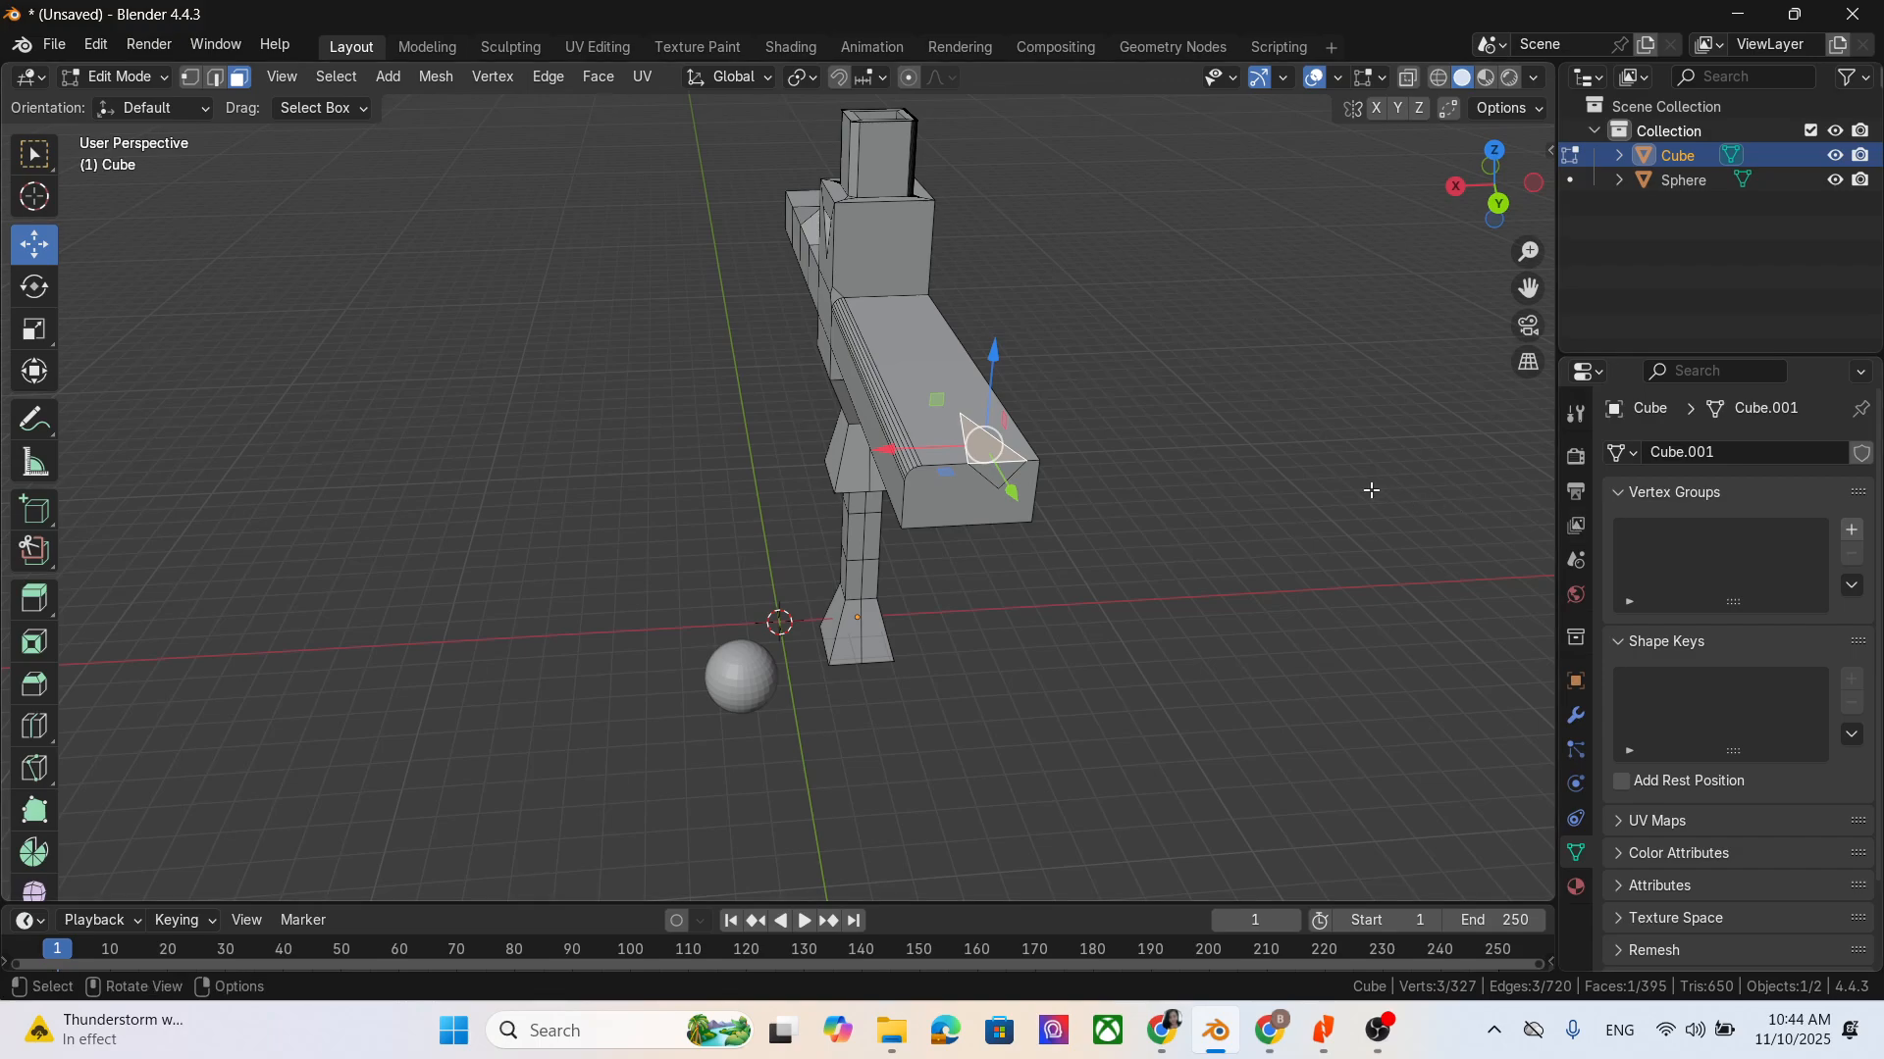
{"action": "key", "text": "x"}
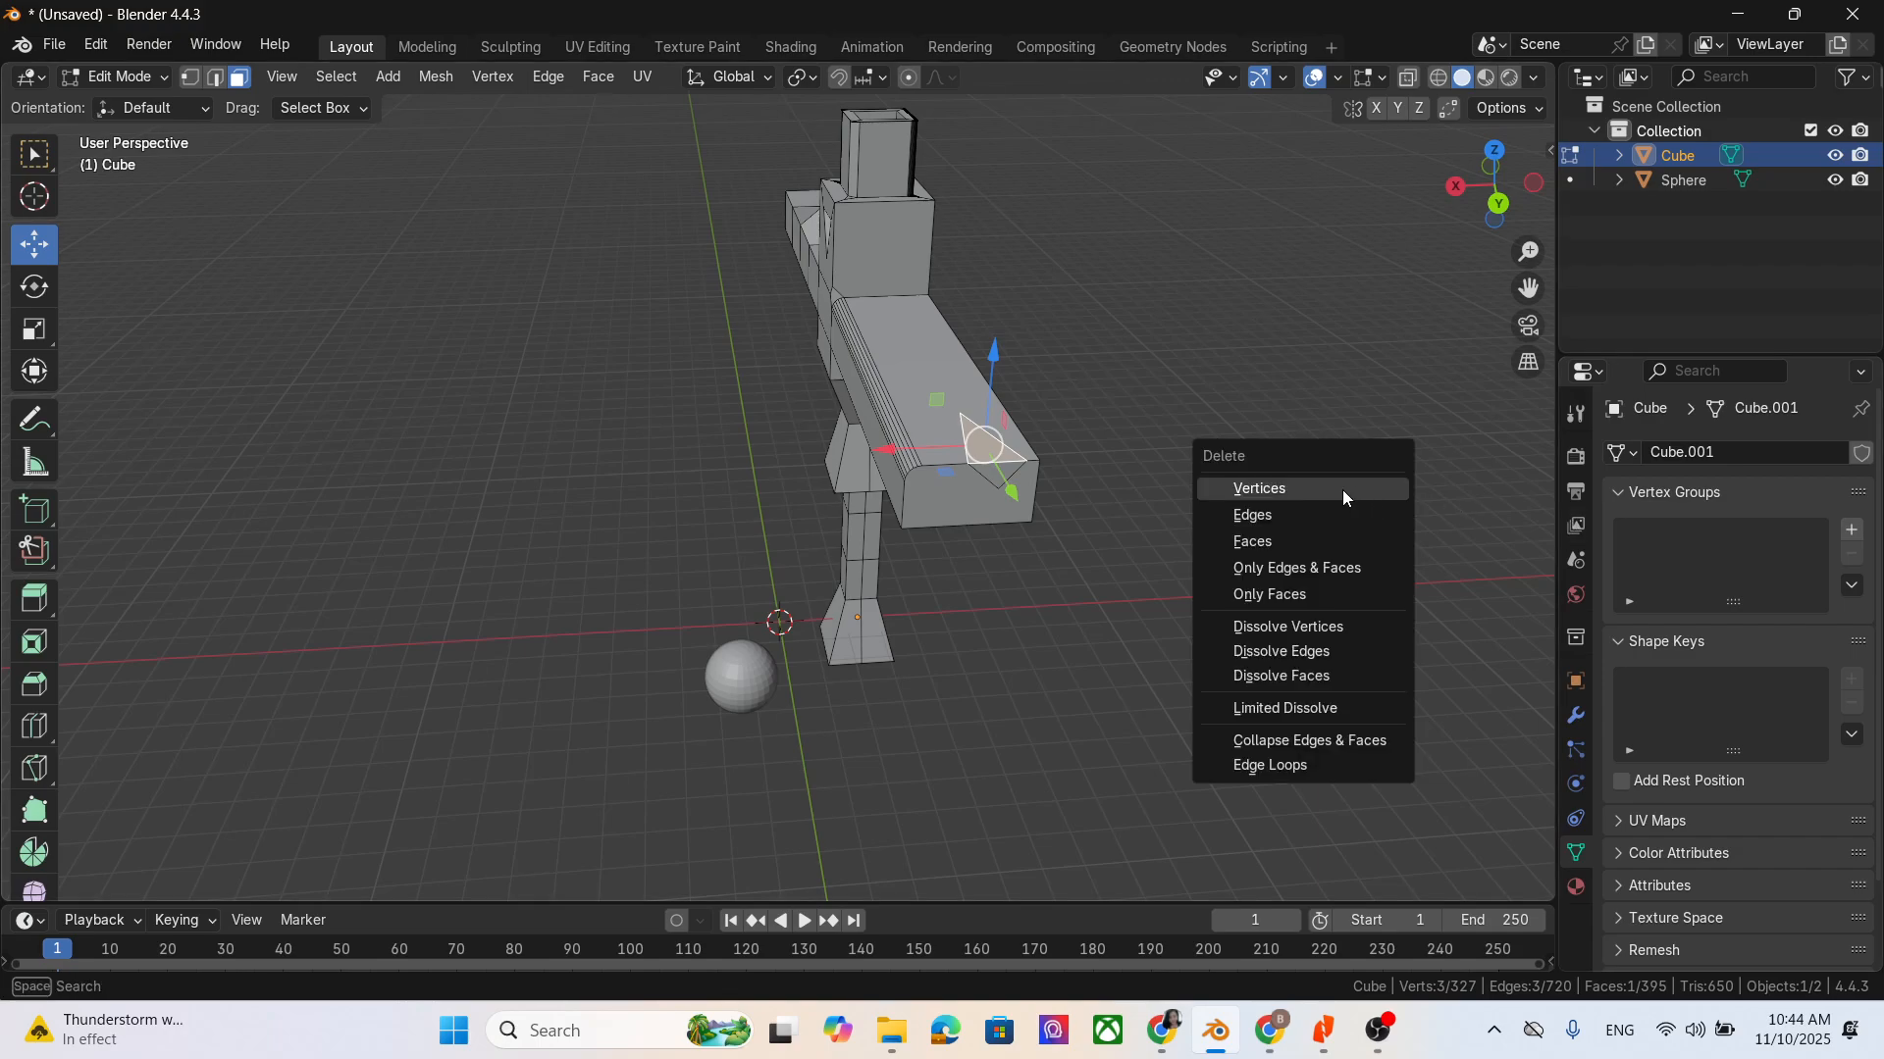
{"action": "left_click", "coordinate": [1297, 541]}
{"action": "key", "text": "x"}
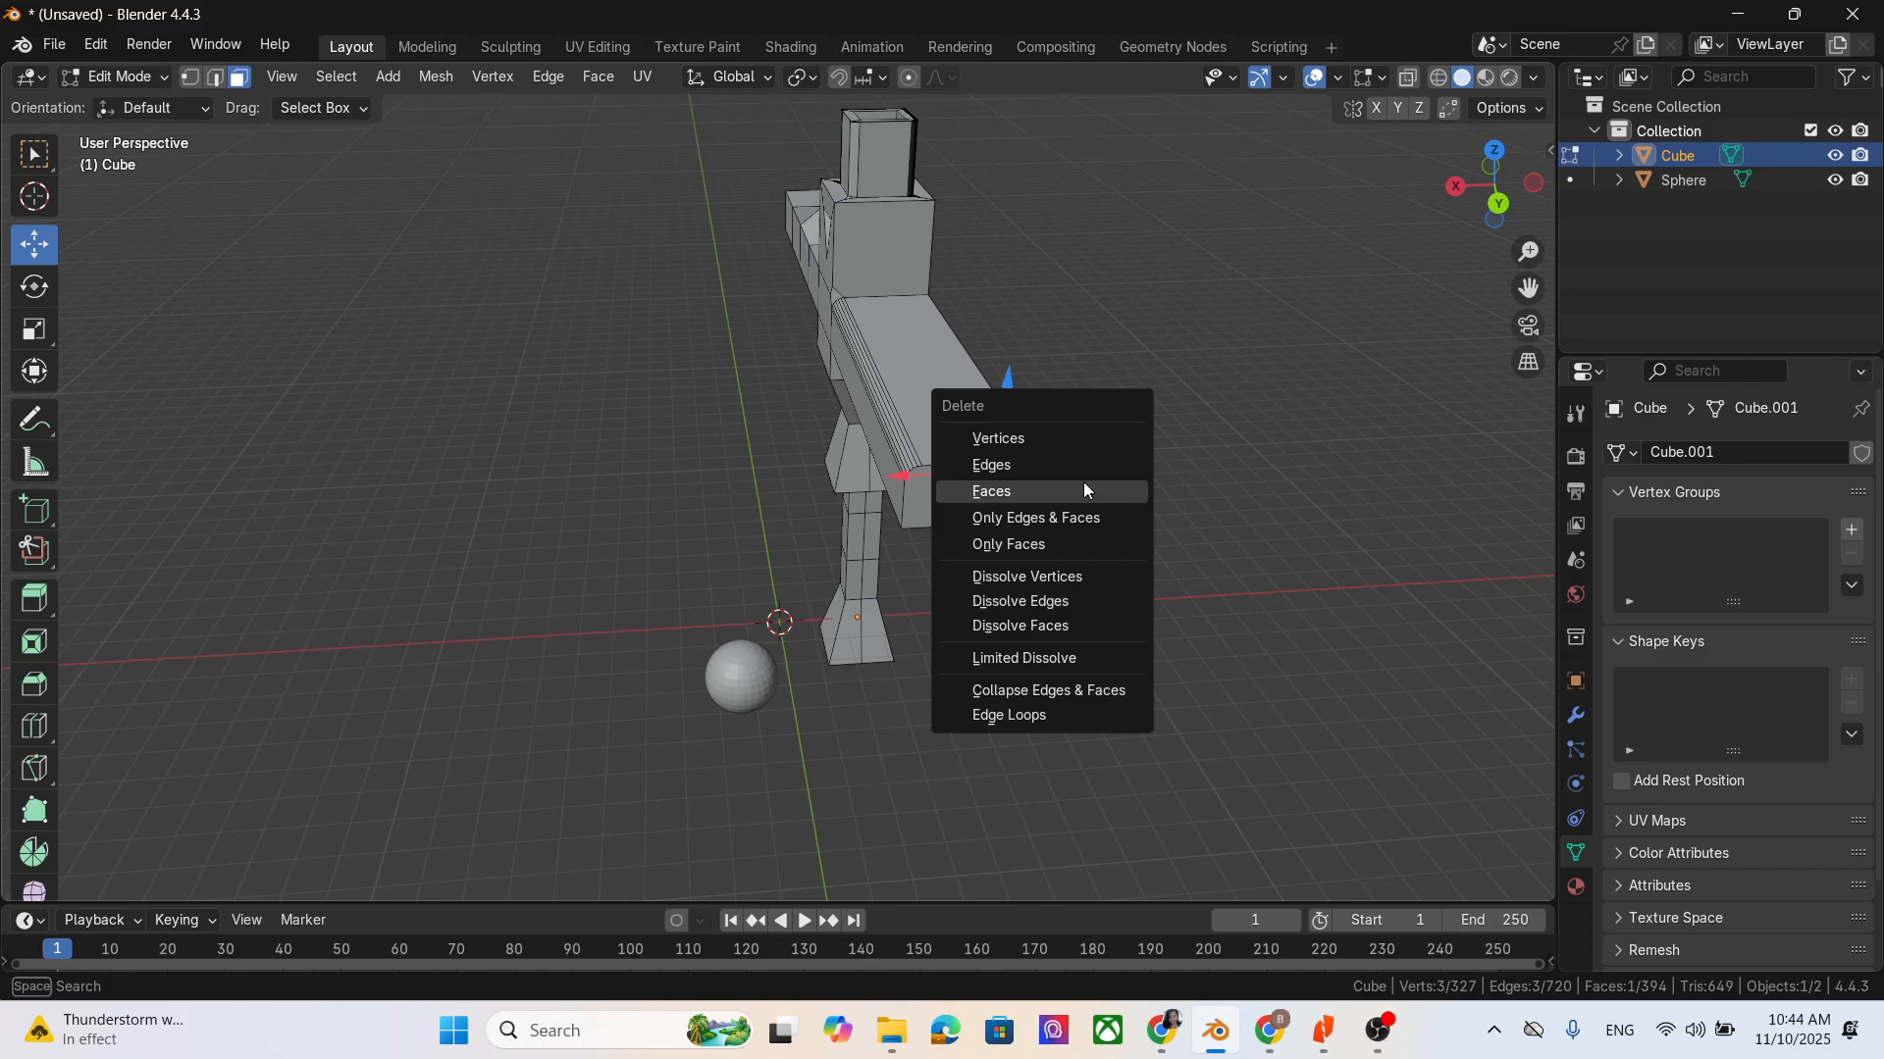
{"action": "left_click", "coordinate": [1083, 489]}
{"action": "middle_click_drag", "start_coordinate": [1083, 489], "coordinate": [1282, 572]}
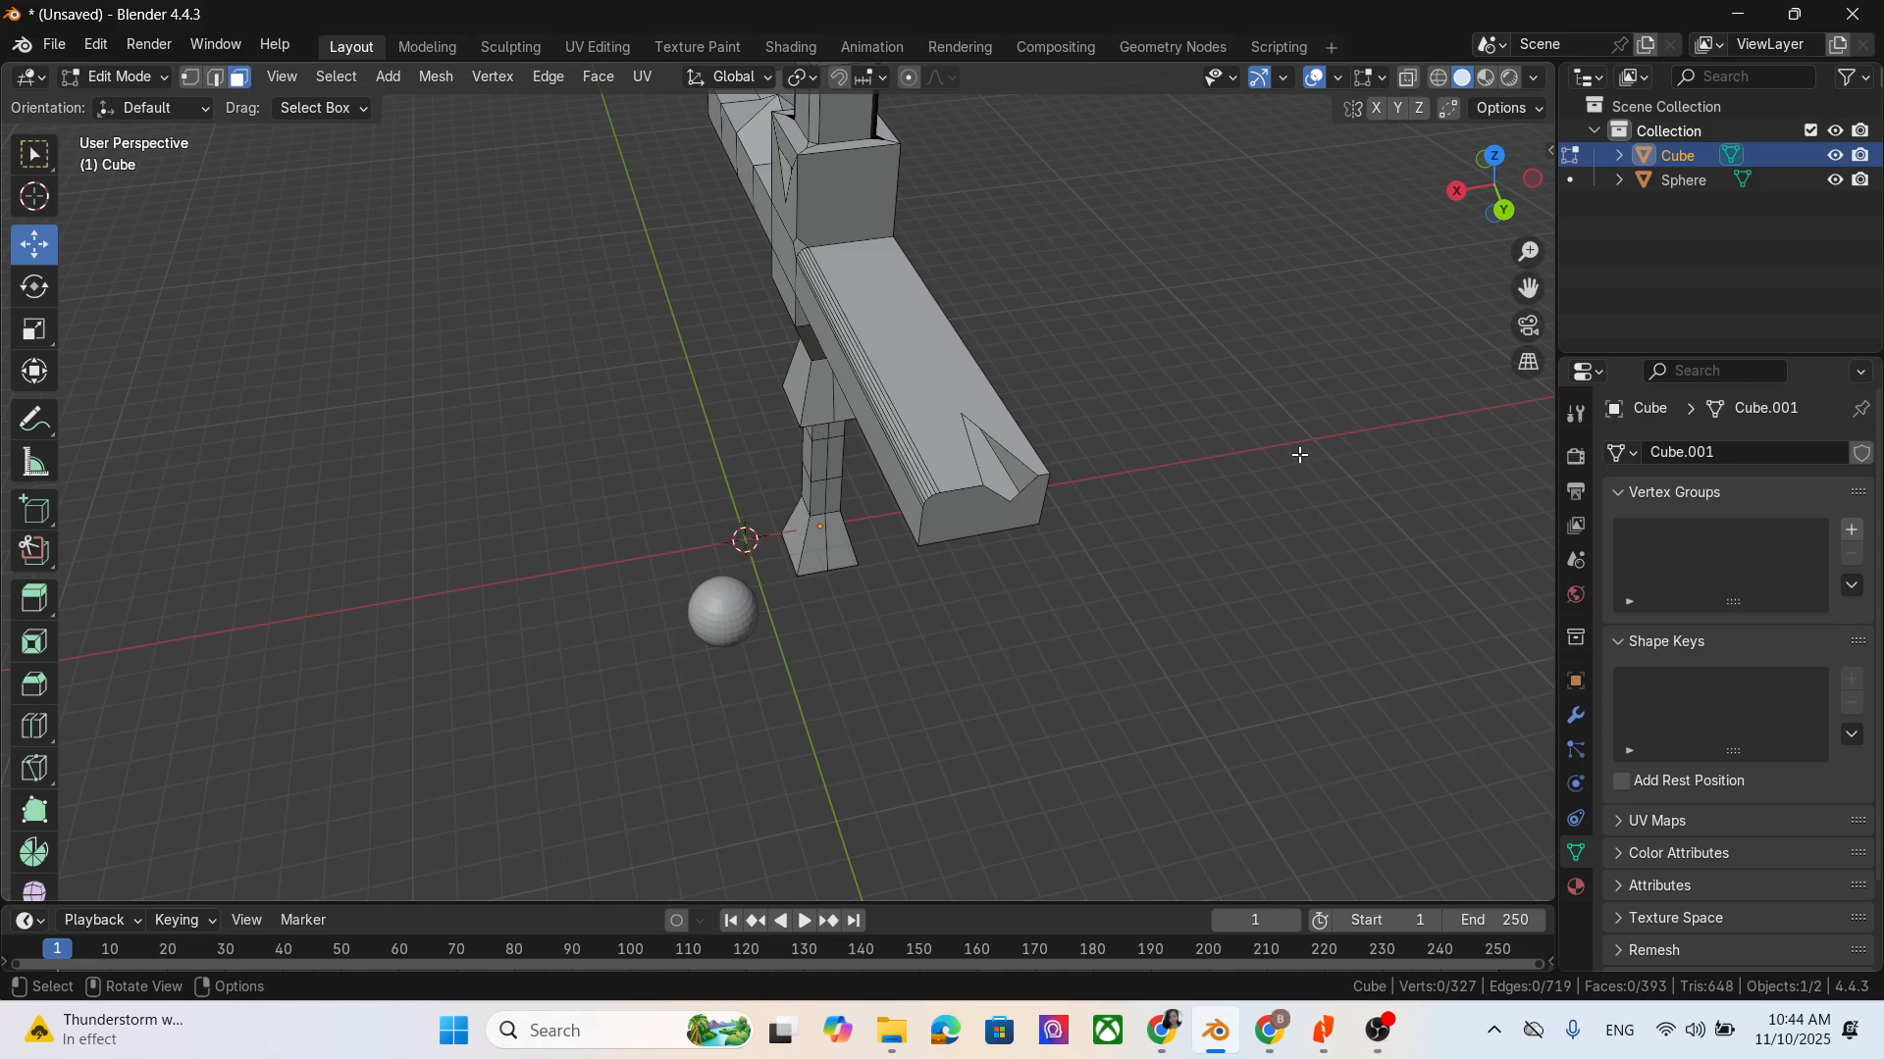
- Switch to edge selection, create a face from two opposite edges of the notch in the bevelled arm's end, and deselect it
{"action": "left_click", "coordinate": [216, 76]}
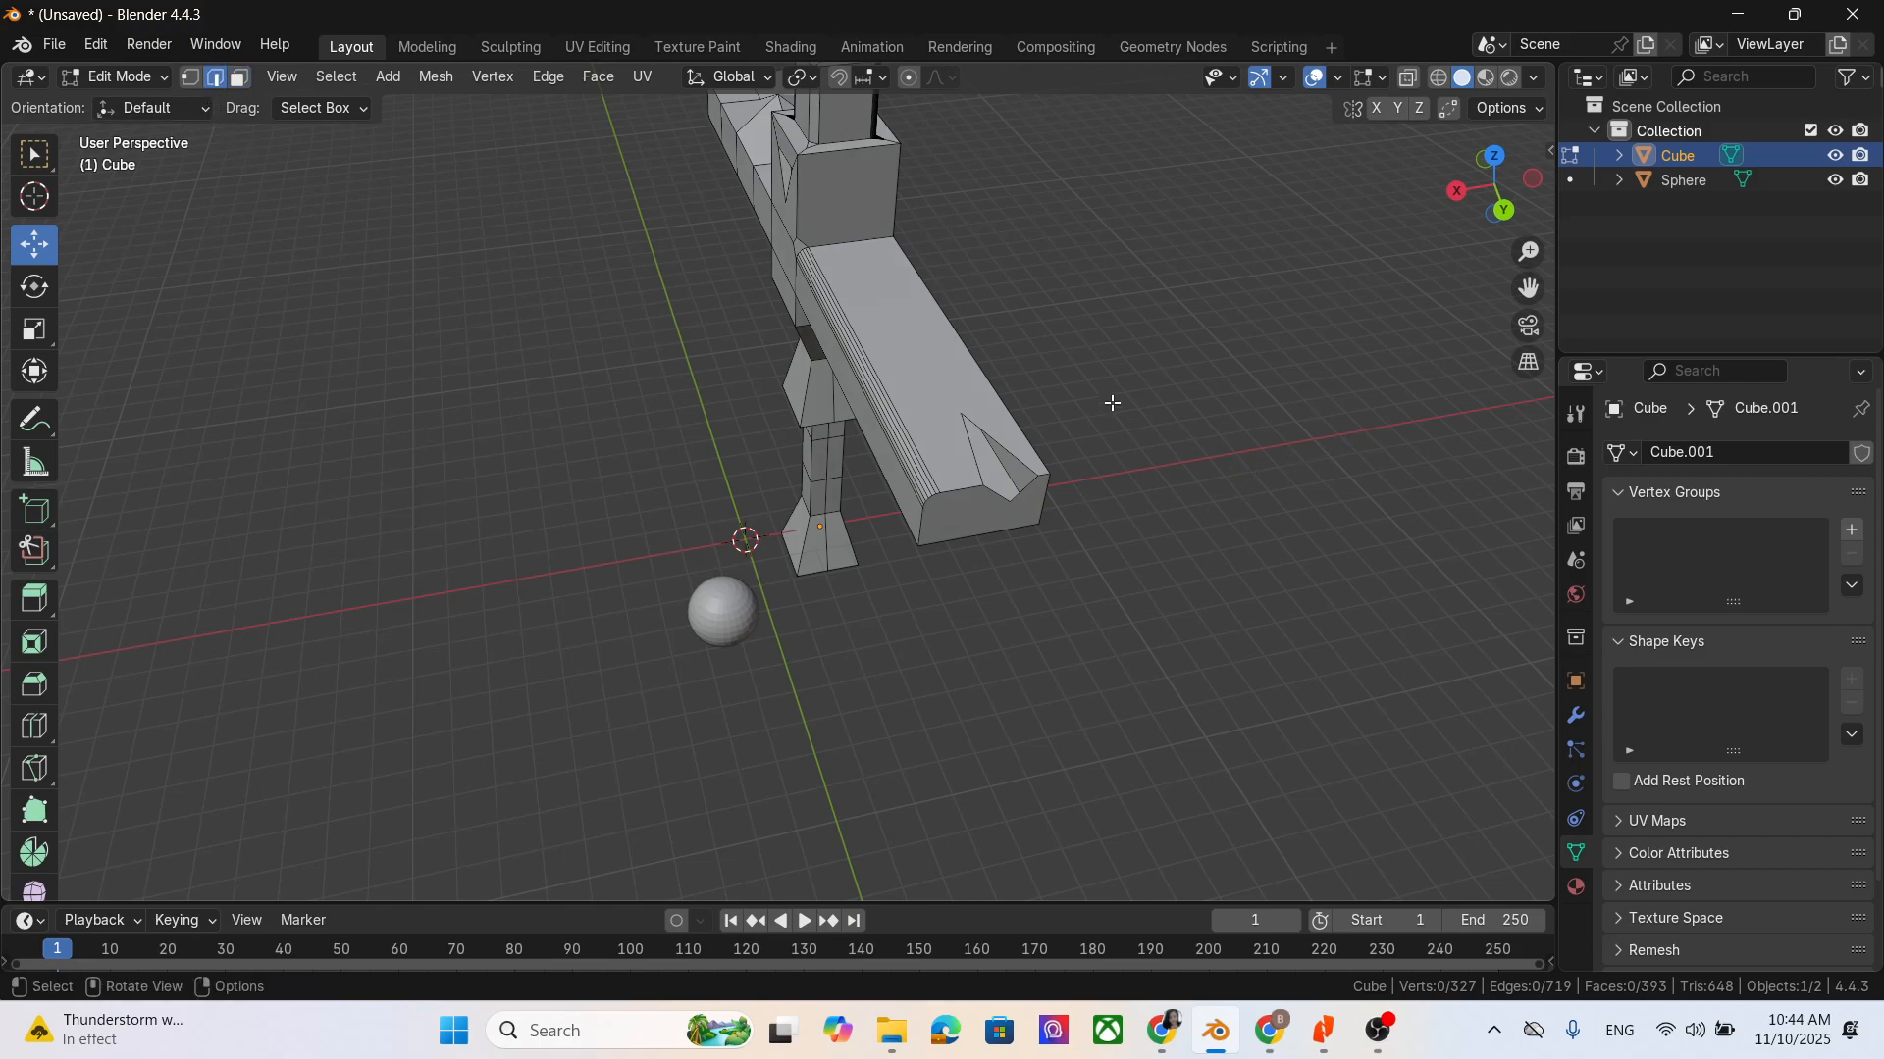
{"action": "left_click", "coordinate": [976, 464]}
{"action": "left_click", "coordinate": [1029, 491], "text": "shift"}
{"action": "key", "text": "f"}
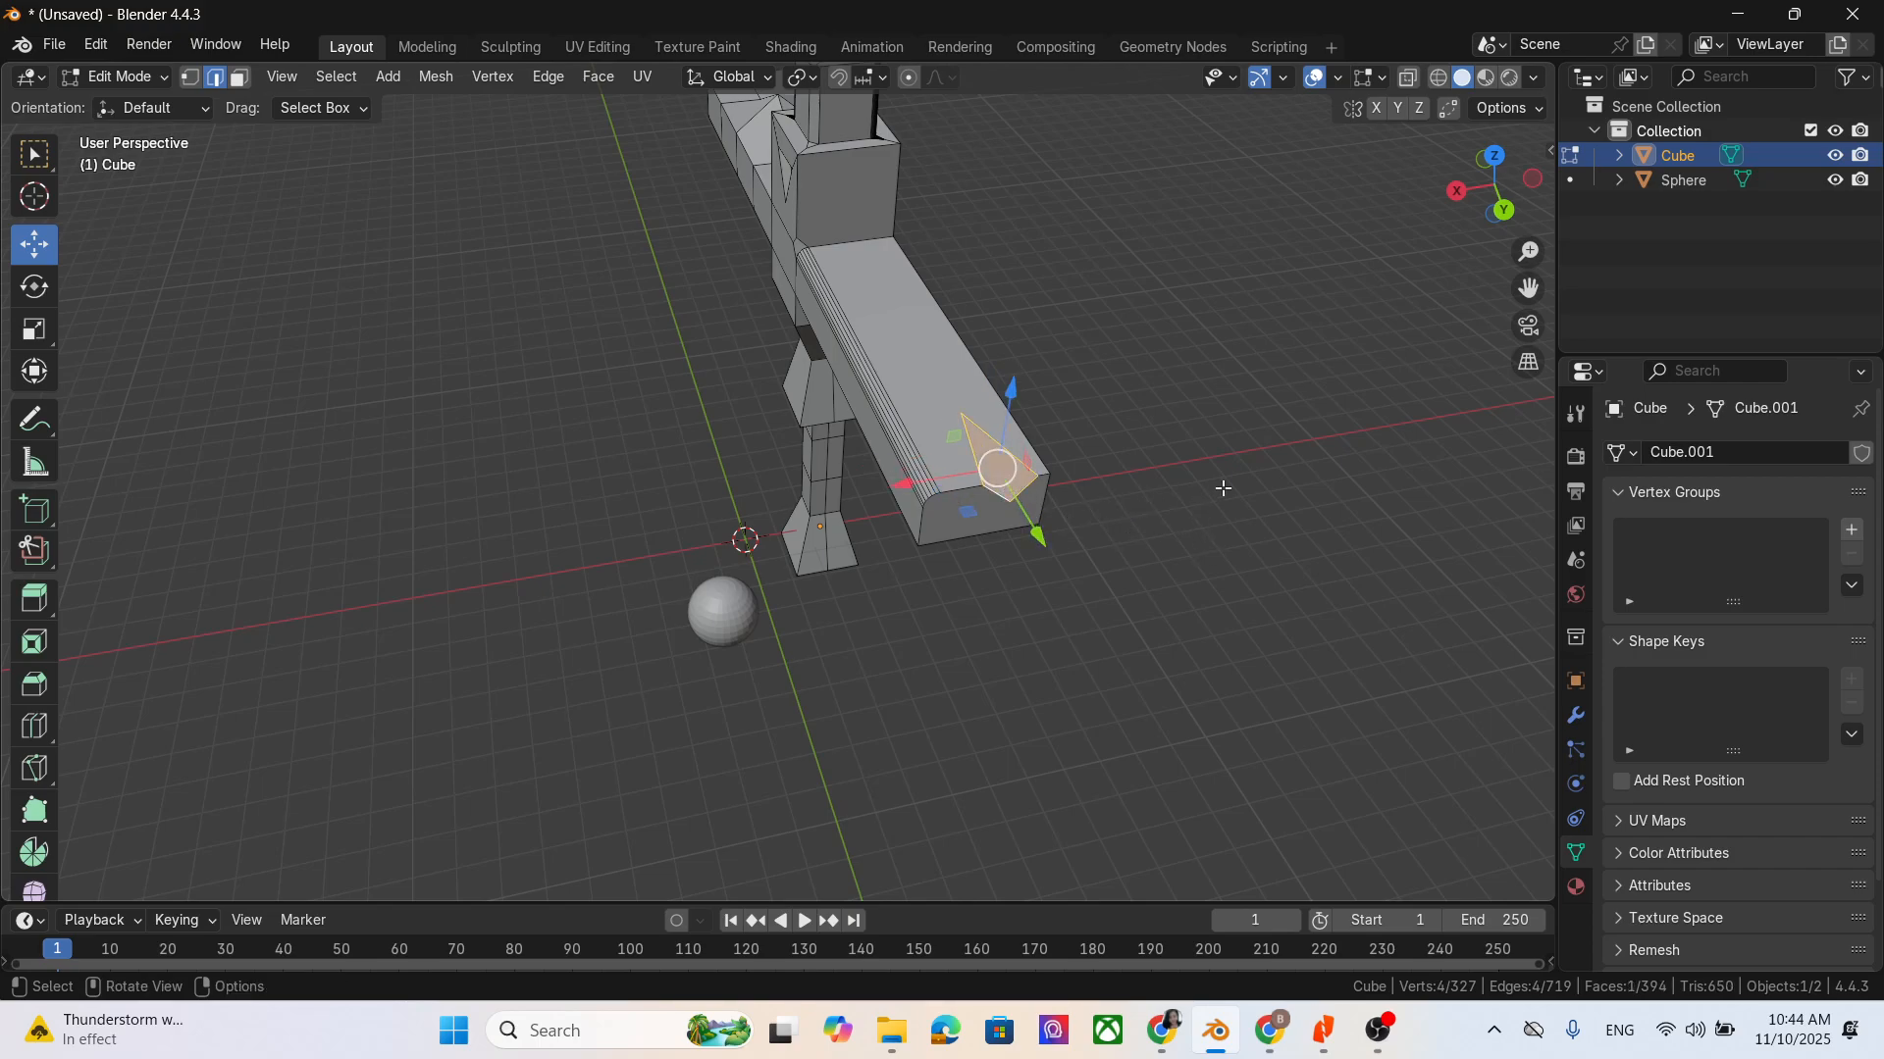
{"action": "left_click", "coordinate": [1236, 585]}
{"action": "middle_click_drag", "start_coordinate": [1236, 585], "coordinate": [1044, 510]}
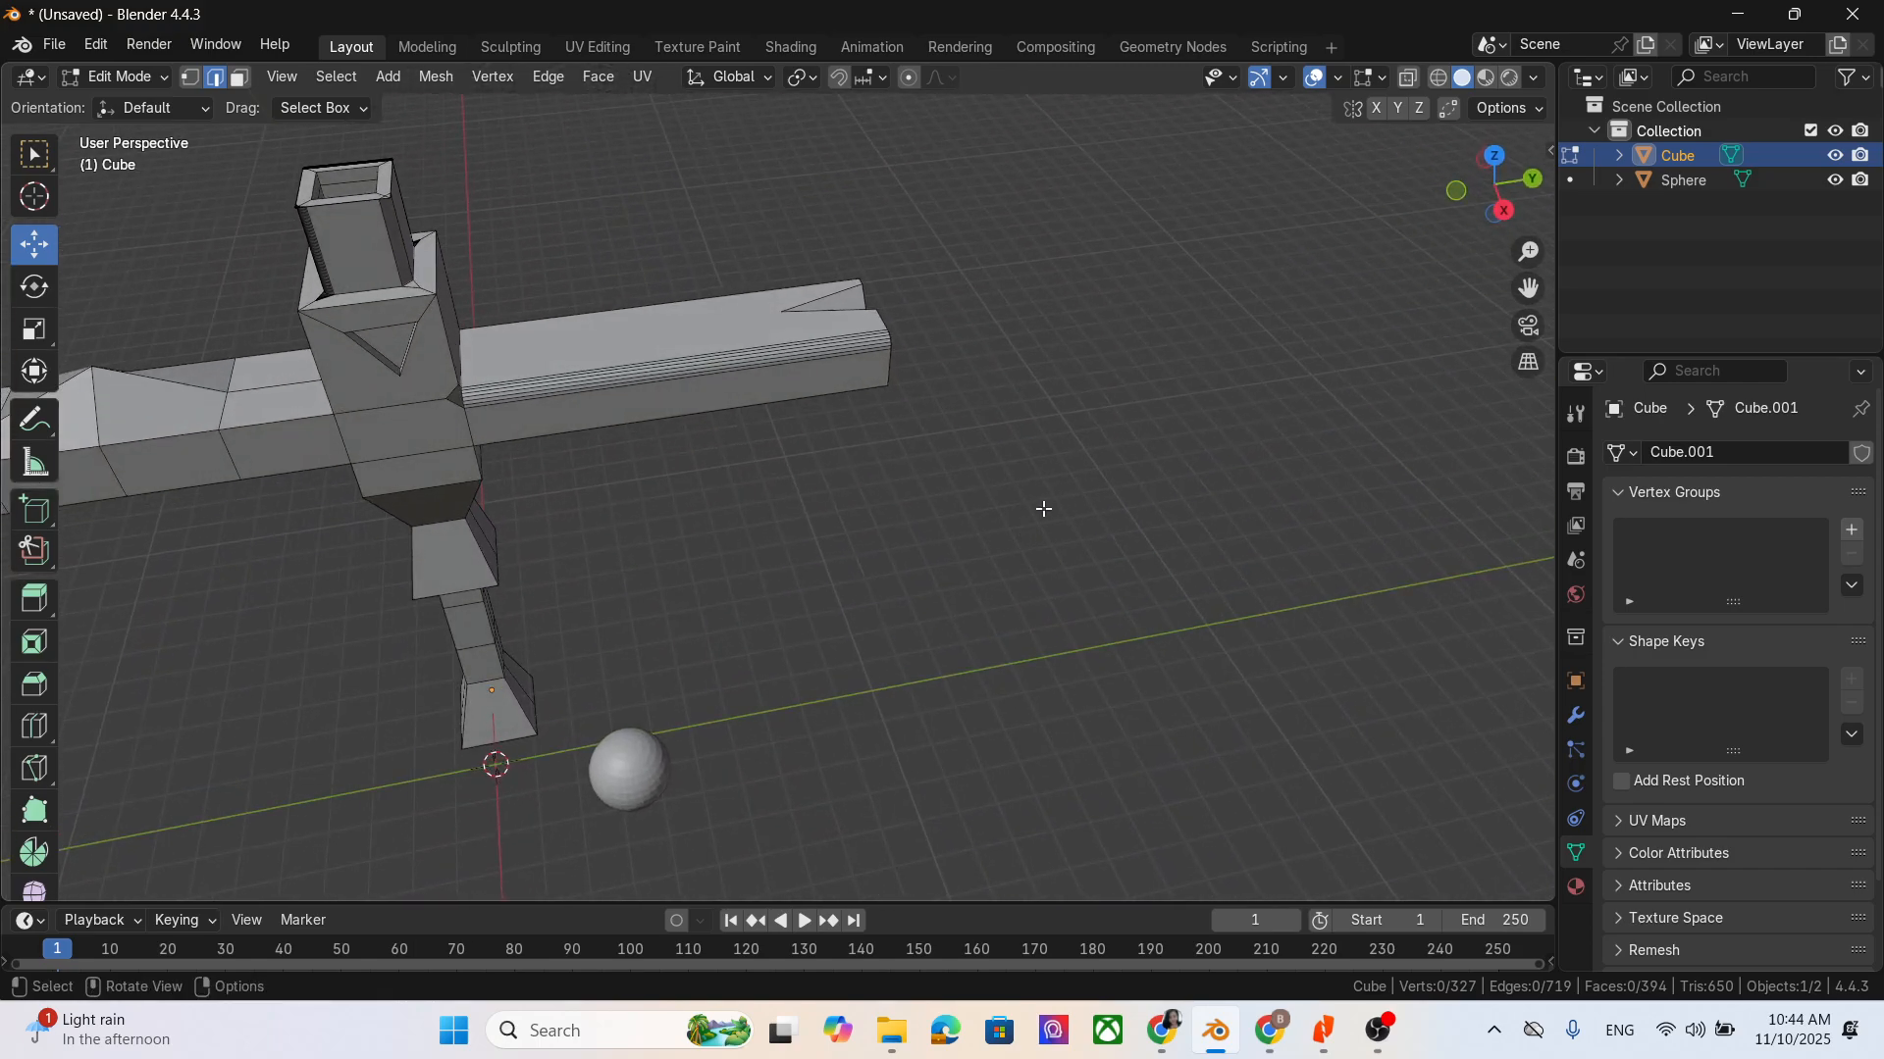
{"action": "scroll", "coordinate": [1044, 509], "scroll_direction": "down", "scroll_amount": 1}
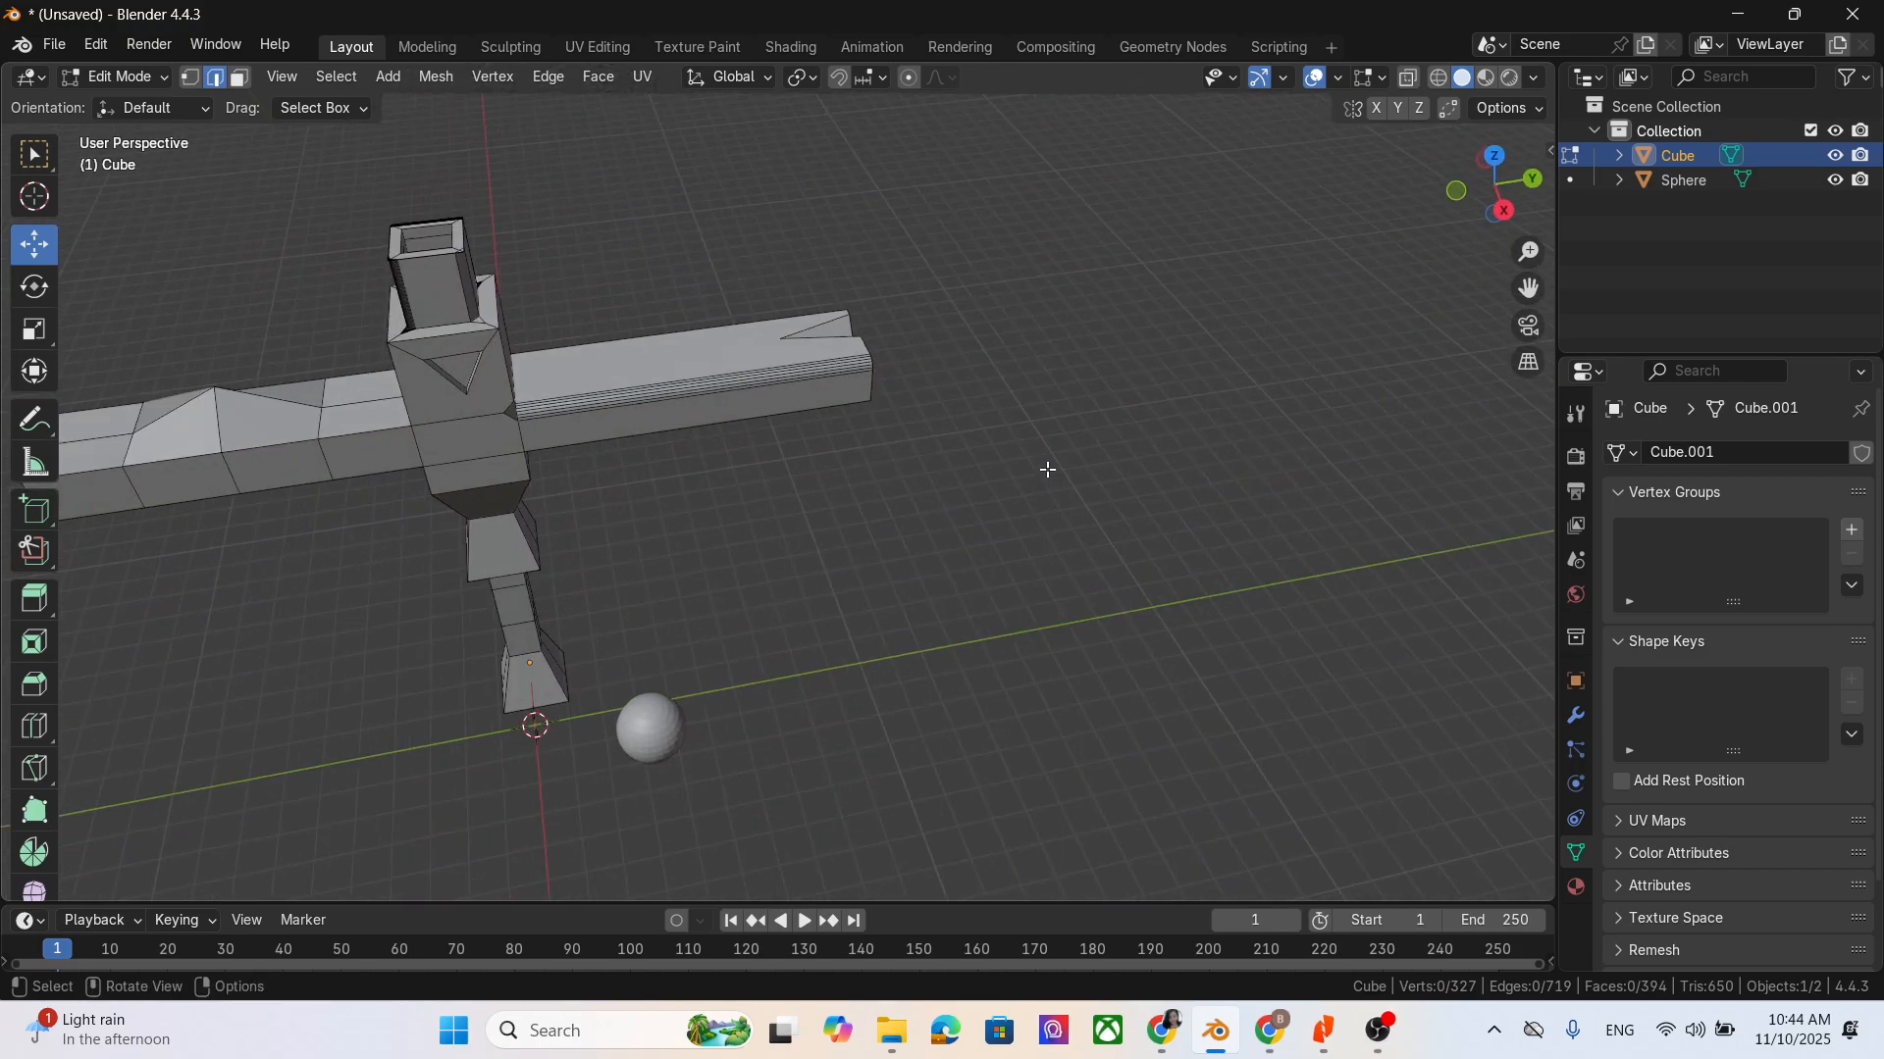
{"action": "scroll", "coordinate": [45, 687], "scroll_direction": "down", "scroll_amount": 1}
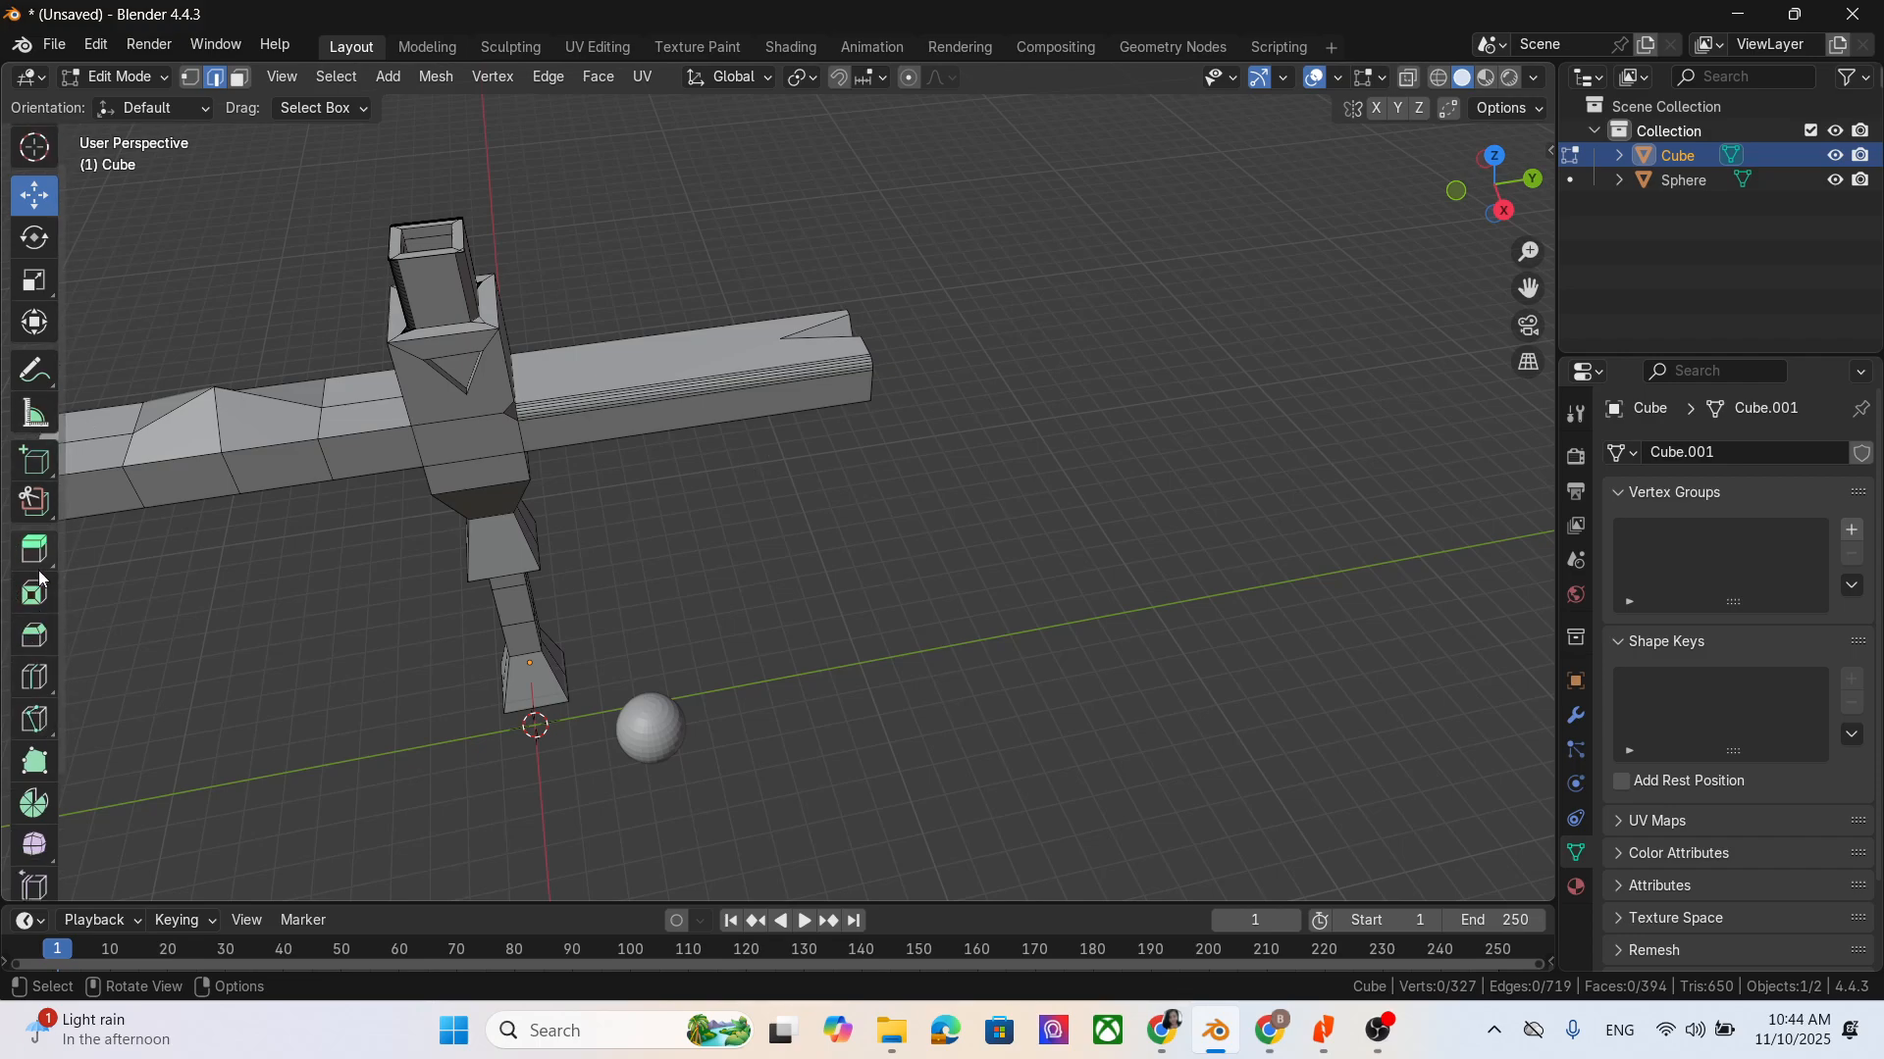
{"action": "left_click", "coordinate": [36, 719]}
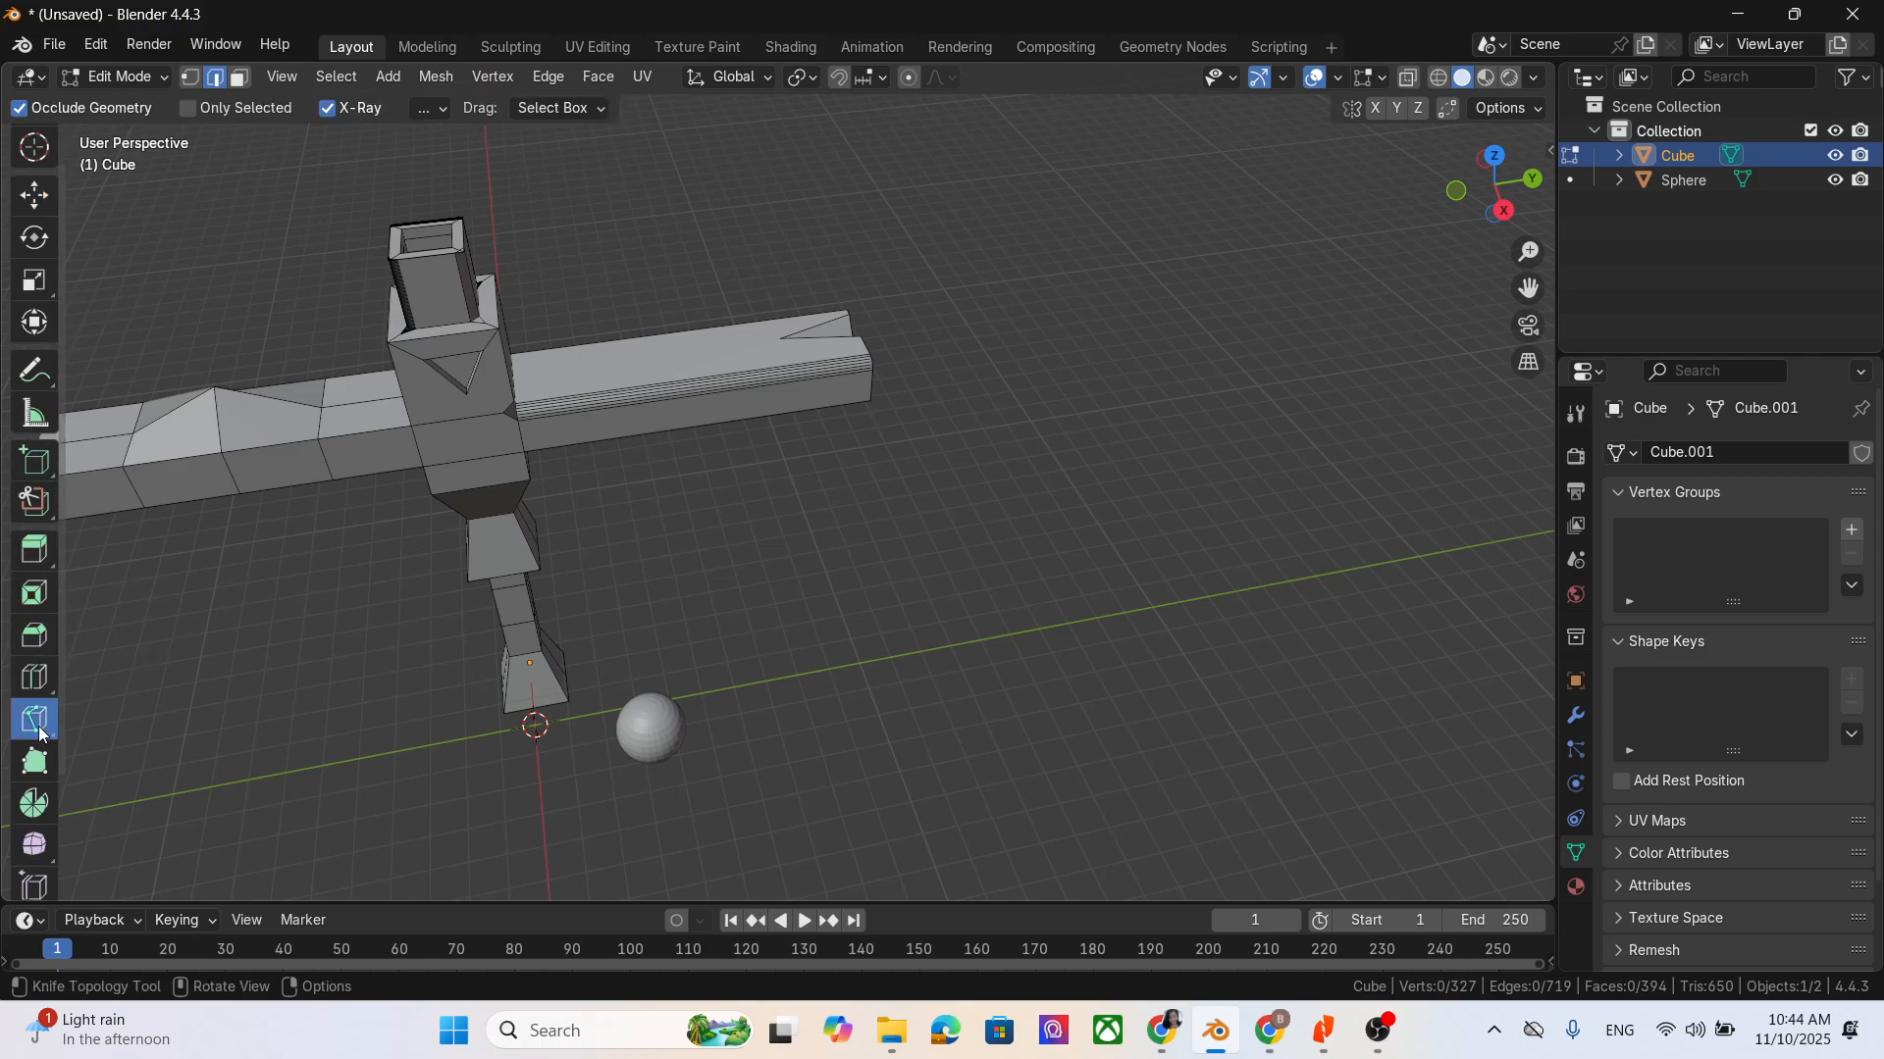
{"action": "left_click_drag", "start_coordinate": [1528, 290], "coordinate": [1760, 325]}
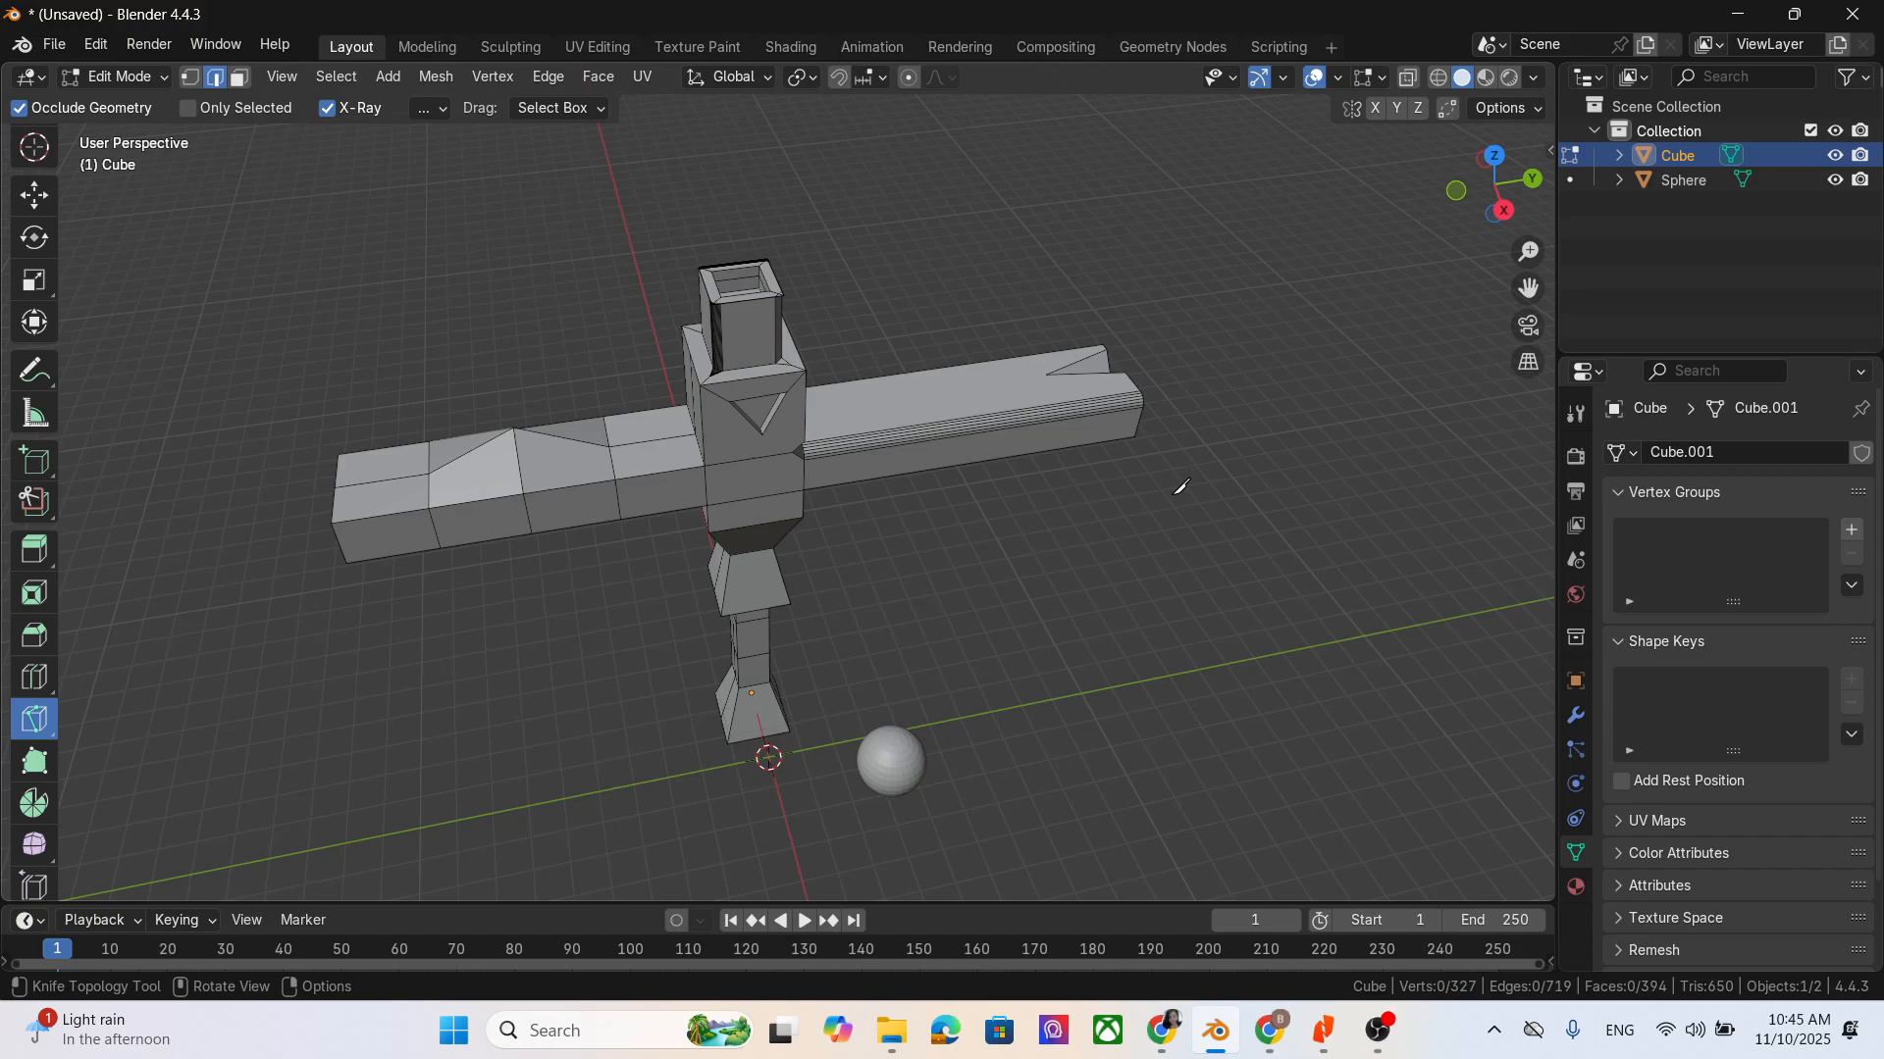
{"action": "left_click", "coordinate": [598, 77]}
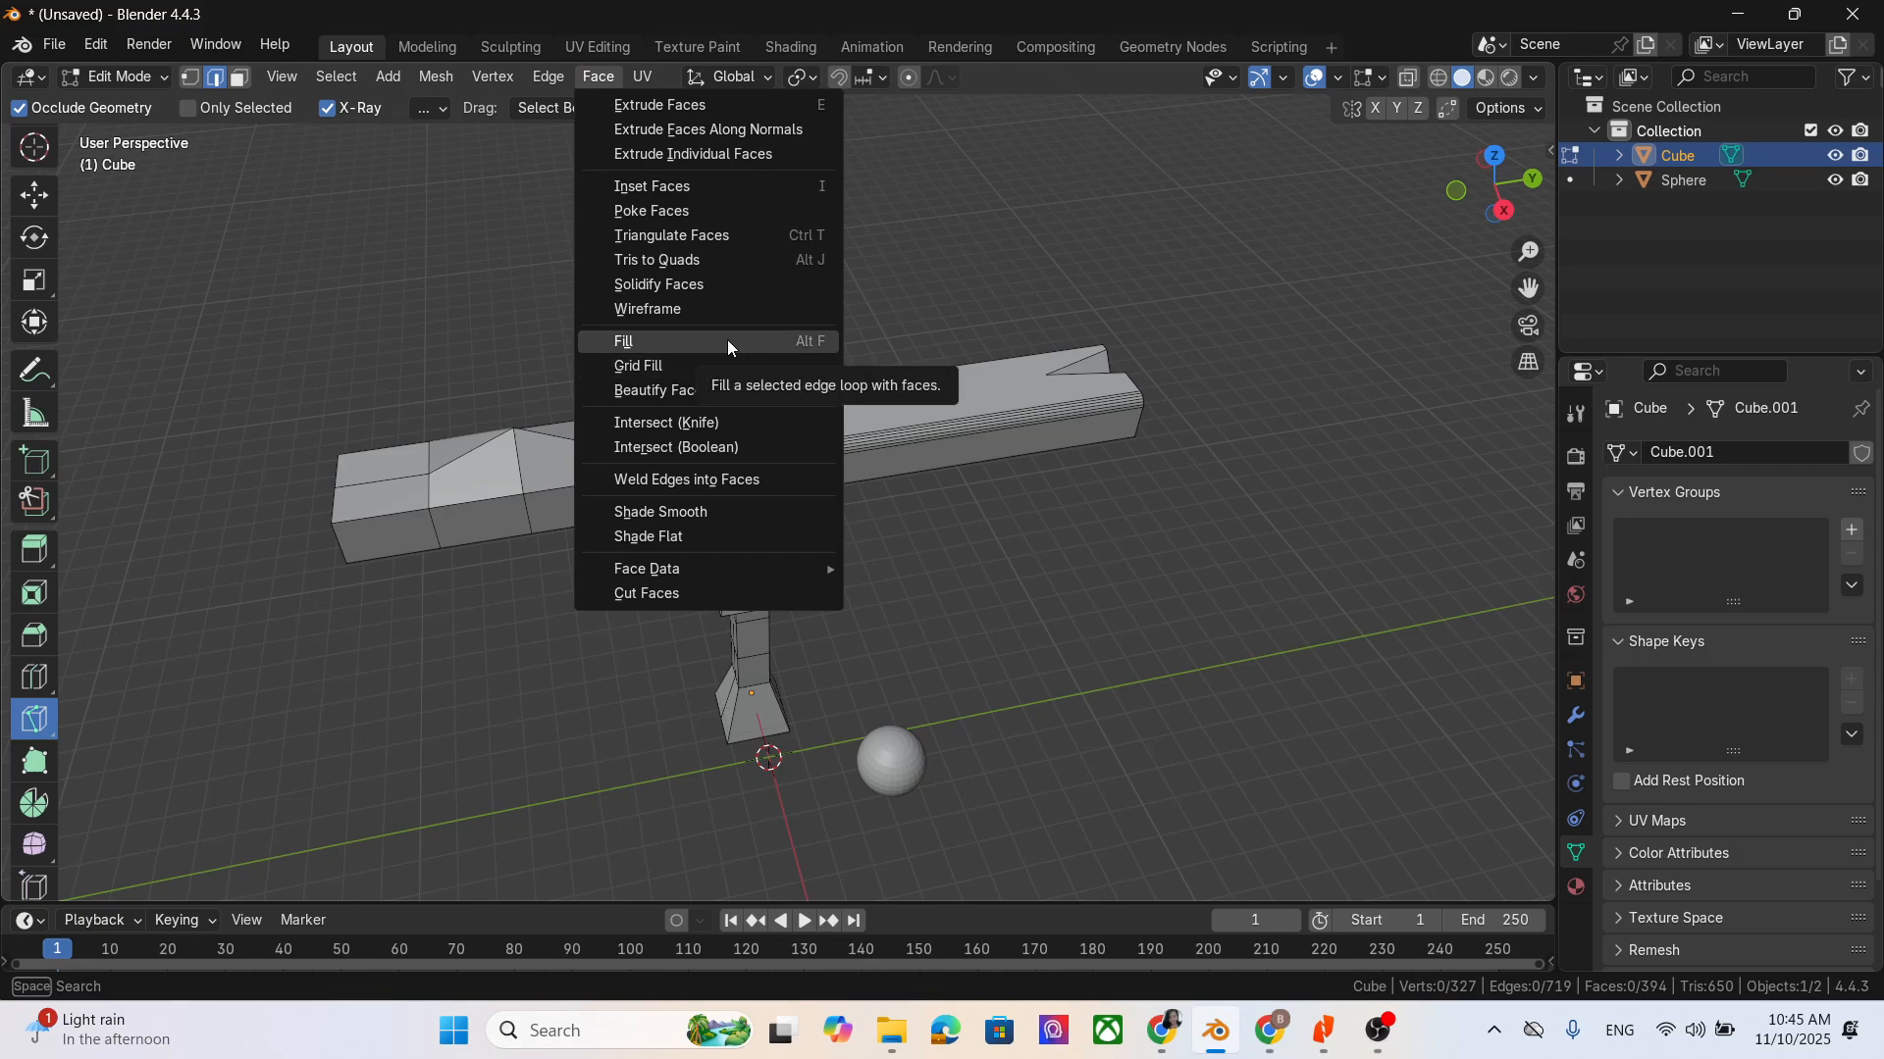
{"action": "middle_click_drag", "start_coordinate": [1238, 561], "coordinate": [1083, 590]}
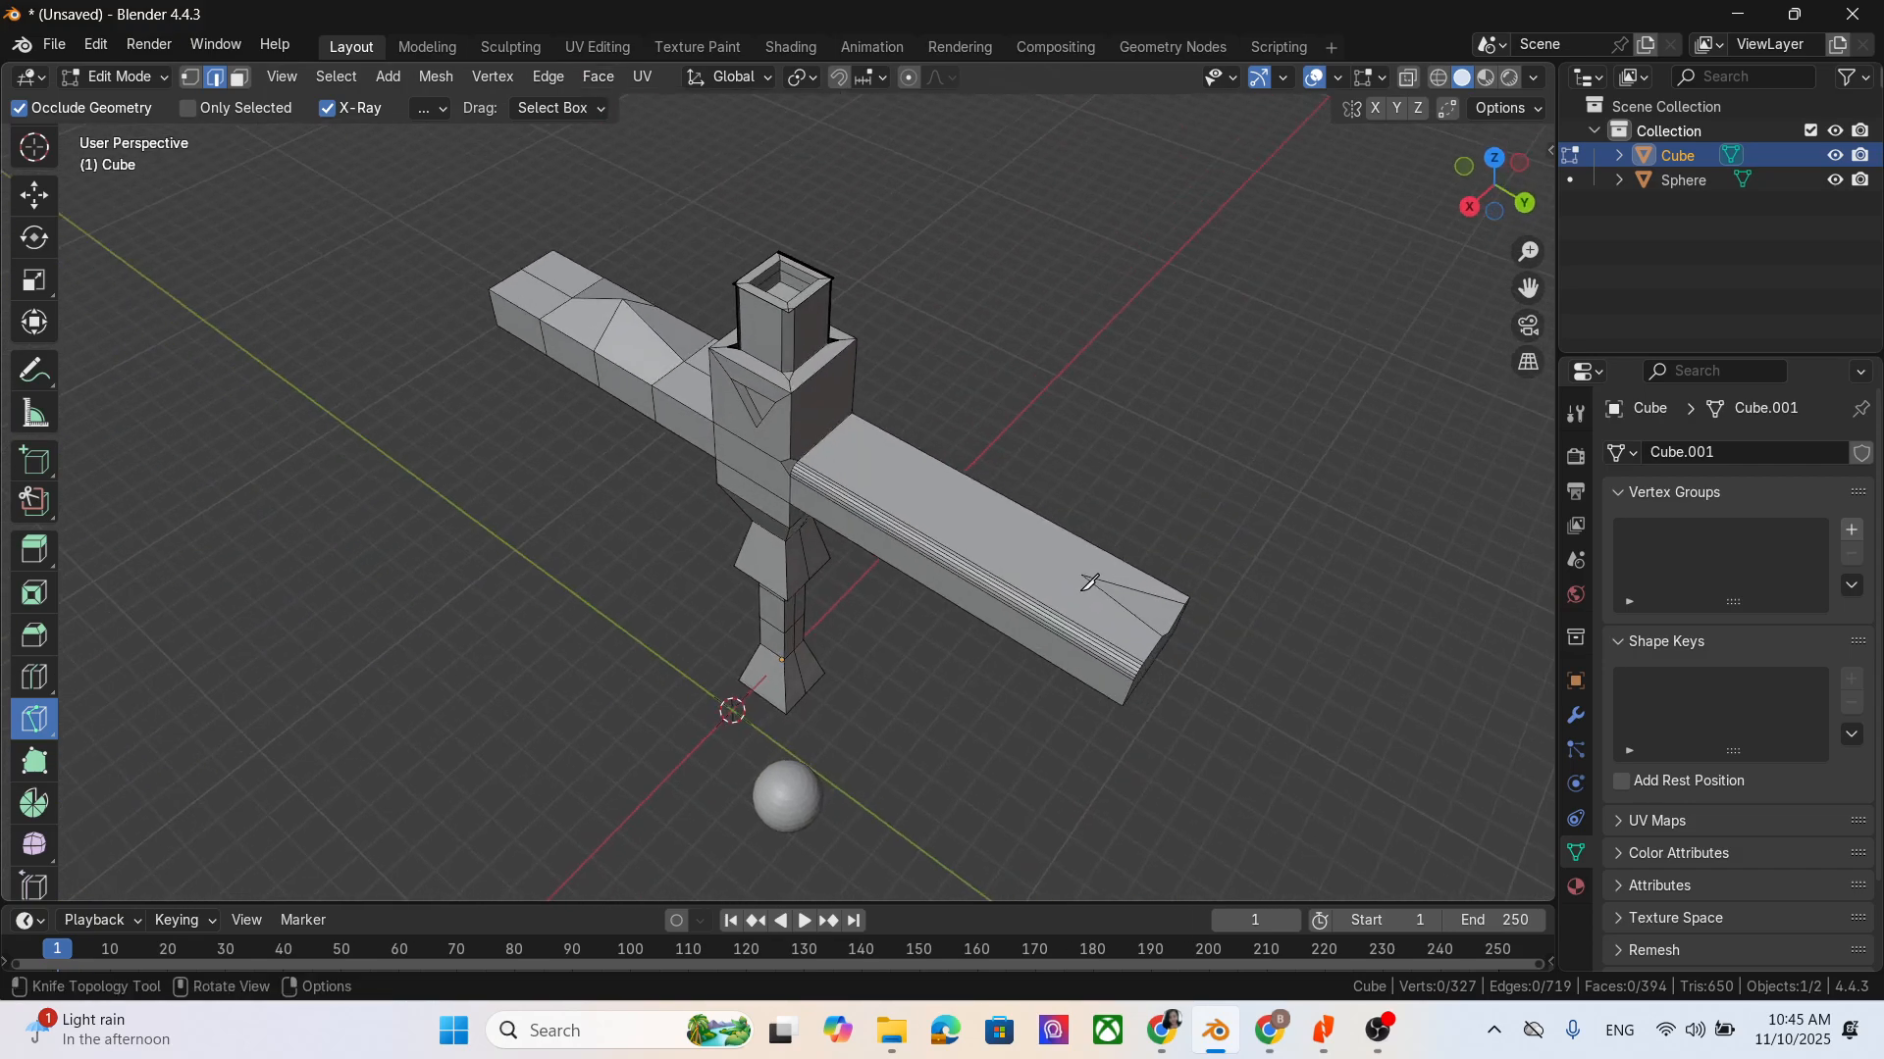
- Undo the face creation across the bevelled arm's notch
{"action": "key", "text": "ctrl+z"}
{"action": "key", "text": "ctrl+z"}
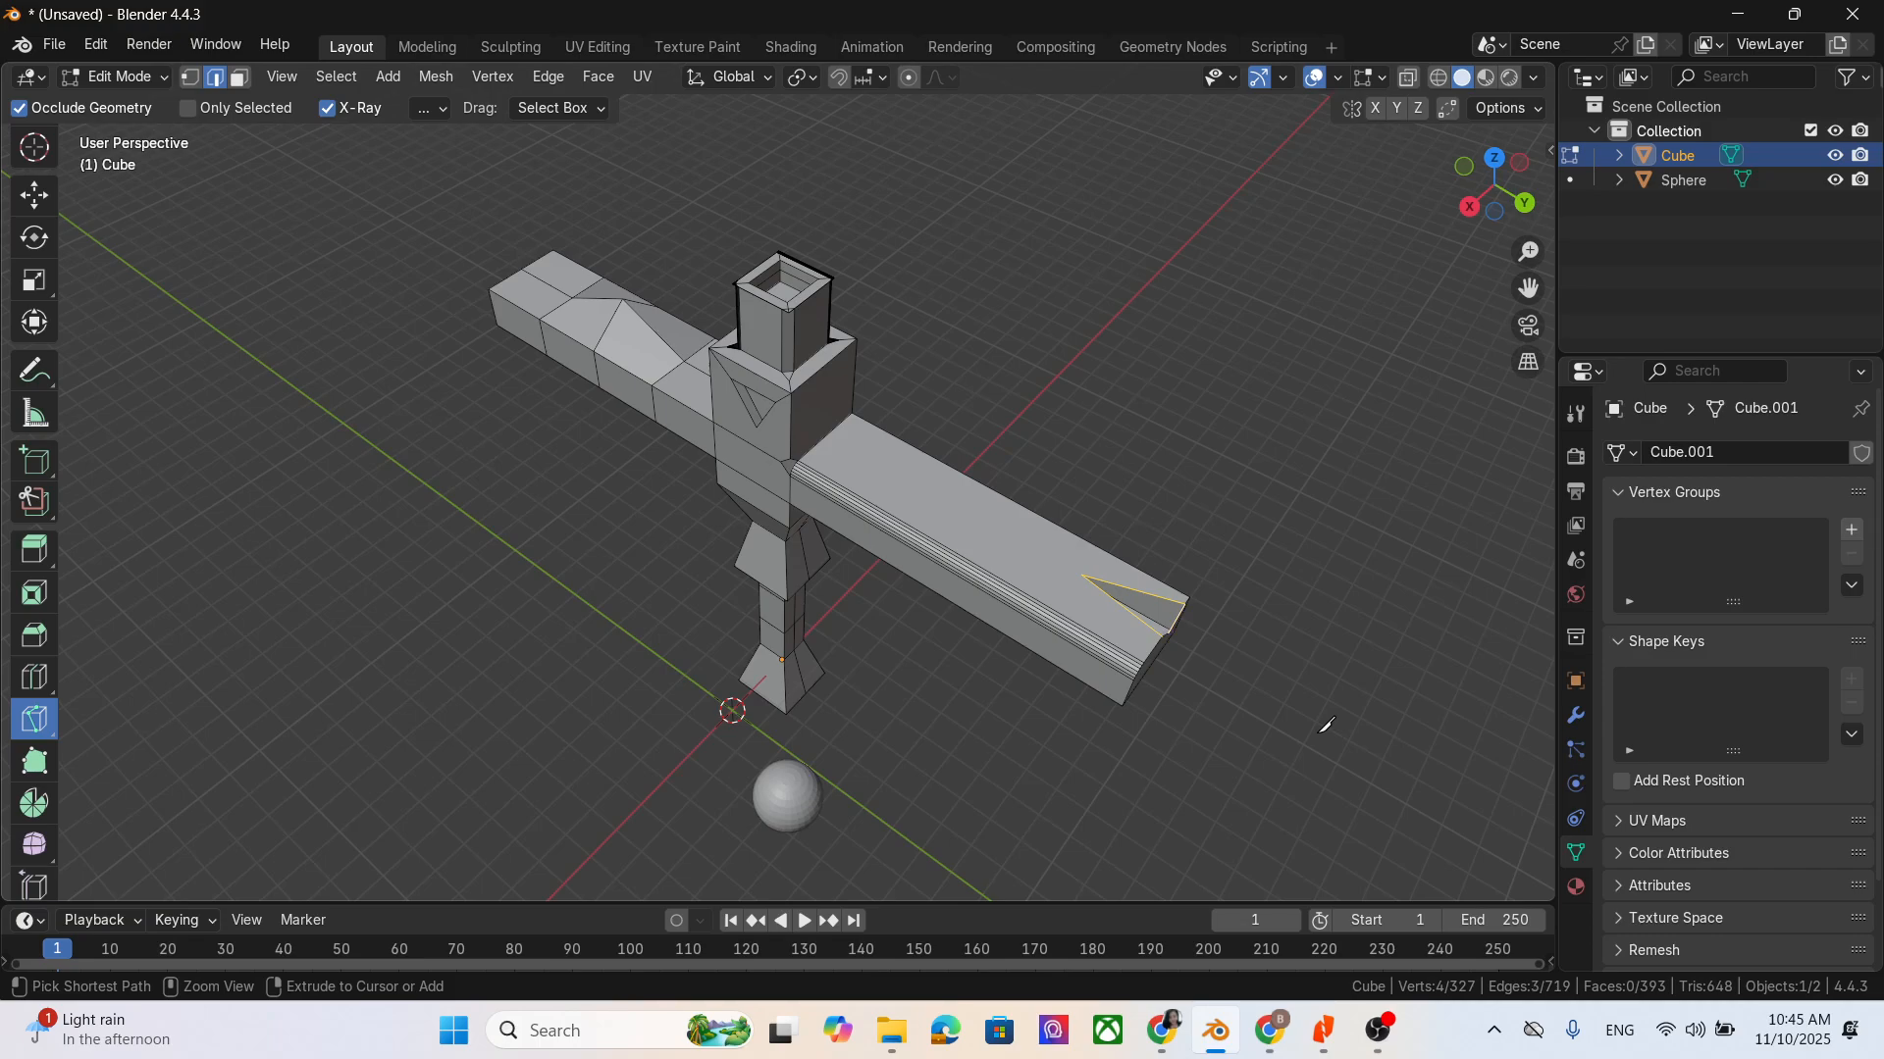
{"action": "middle_click_drag", "start_coordinate": [1318, 732], "coordinate": [1347, 704], "text": "ctrl"}
- Complete the selection of the four edges around the notch in the bevelled arm, fill the loop with a face, and deselect it
{"action": "middle_click_drag", "start_coordinate": [1360, 771], "coordinate": [1168, 715]}
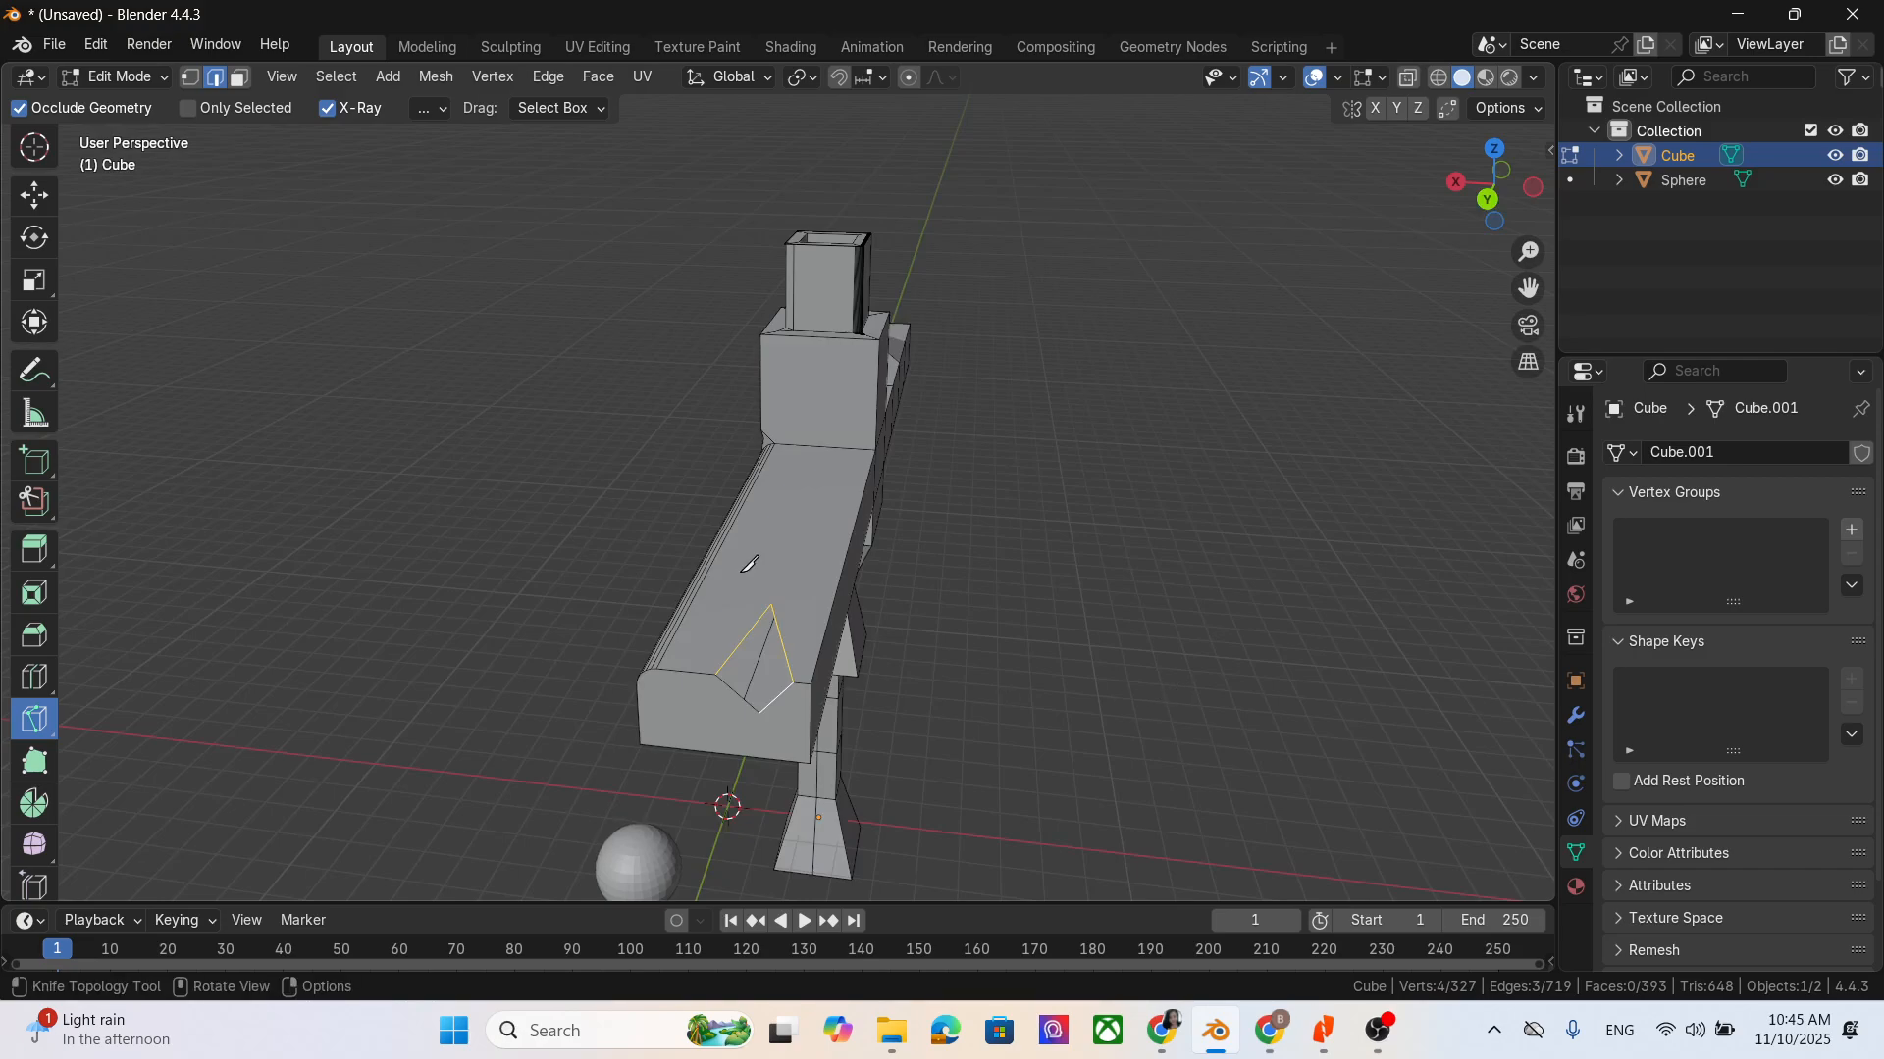
{"action": "left_click", "coordinate": [33, 197]}
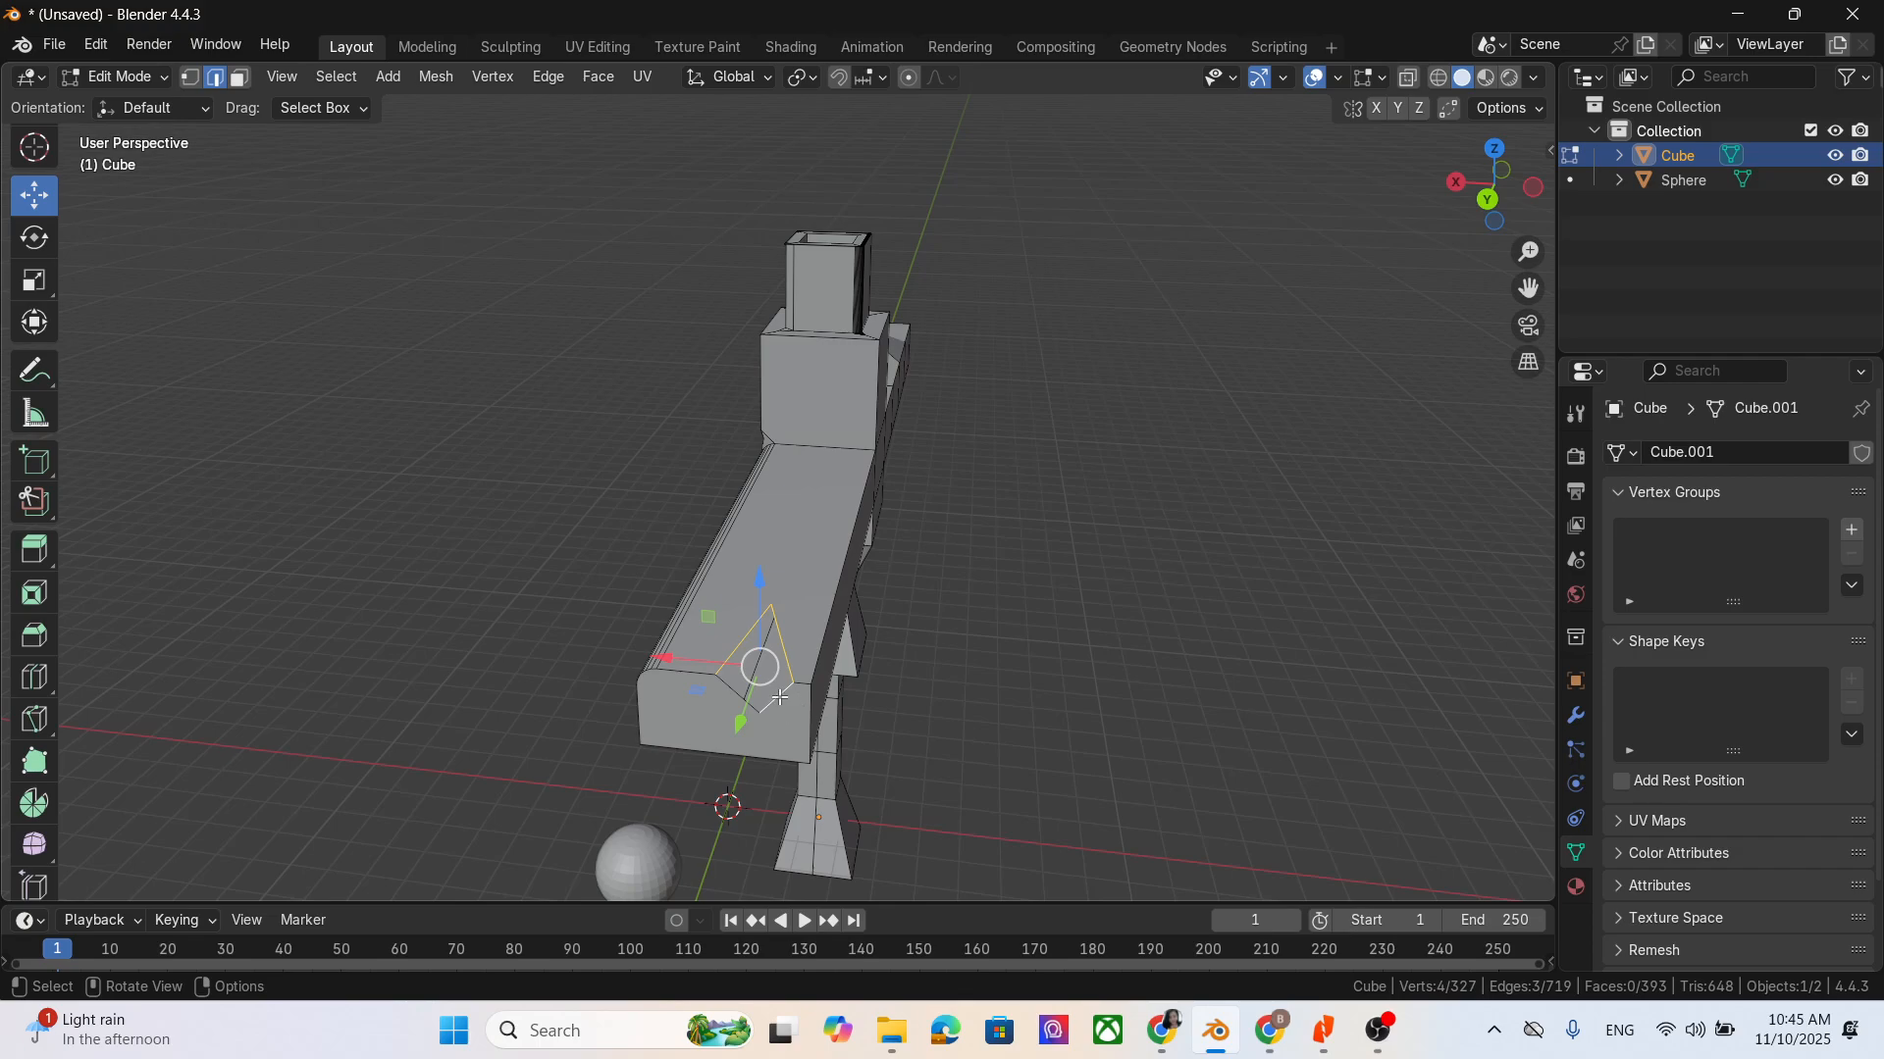
{"action": "left_click", "coordinate": [740, 704], "text": "shift"}
{"action": "left_click", "coordinate": [742, 704], "text": "shift"}
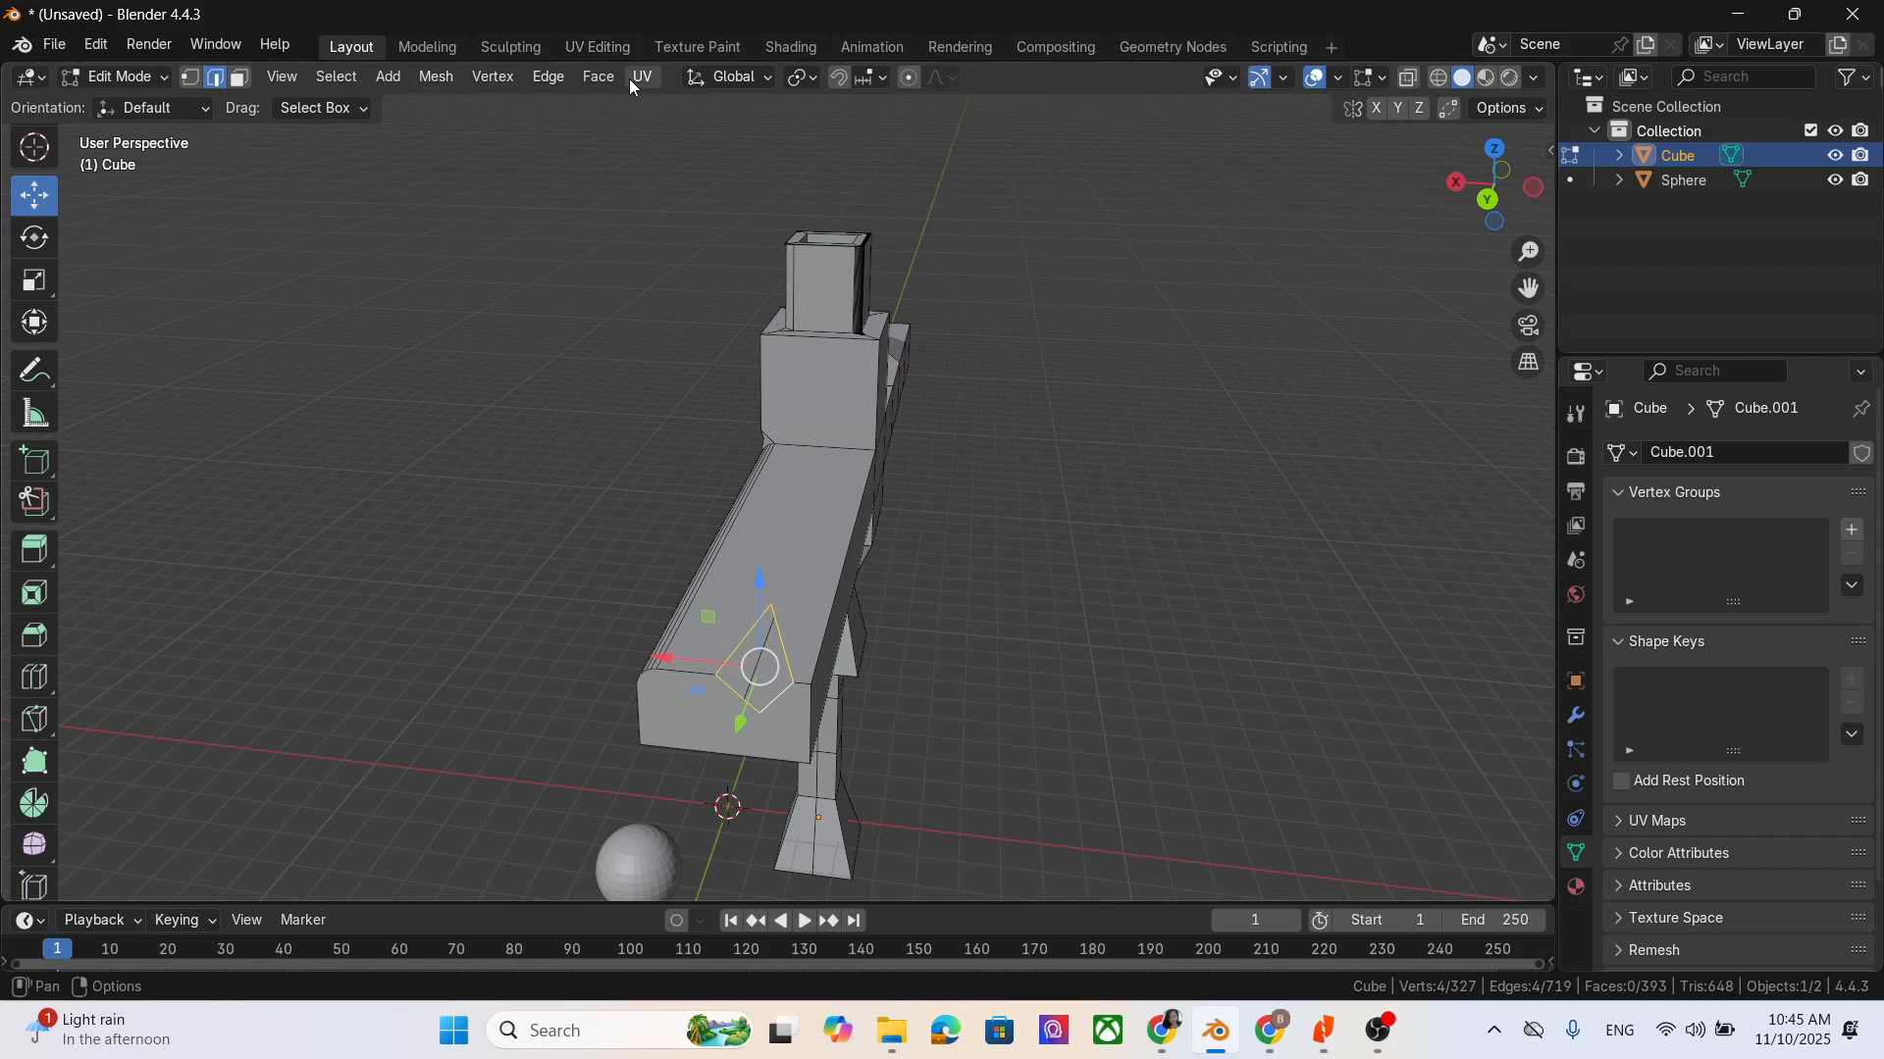
{"action": "left_click", "coordinate": [600, 76]}
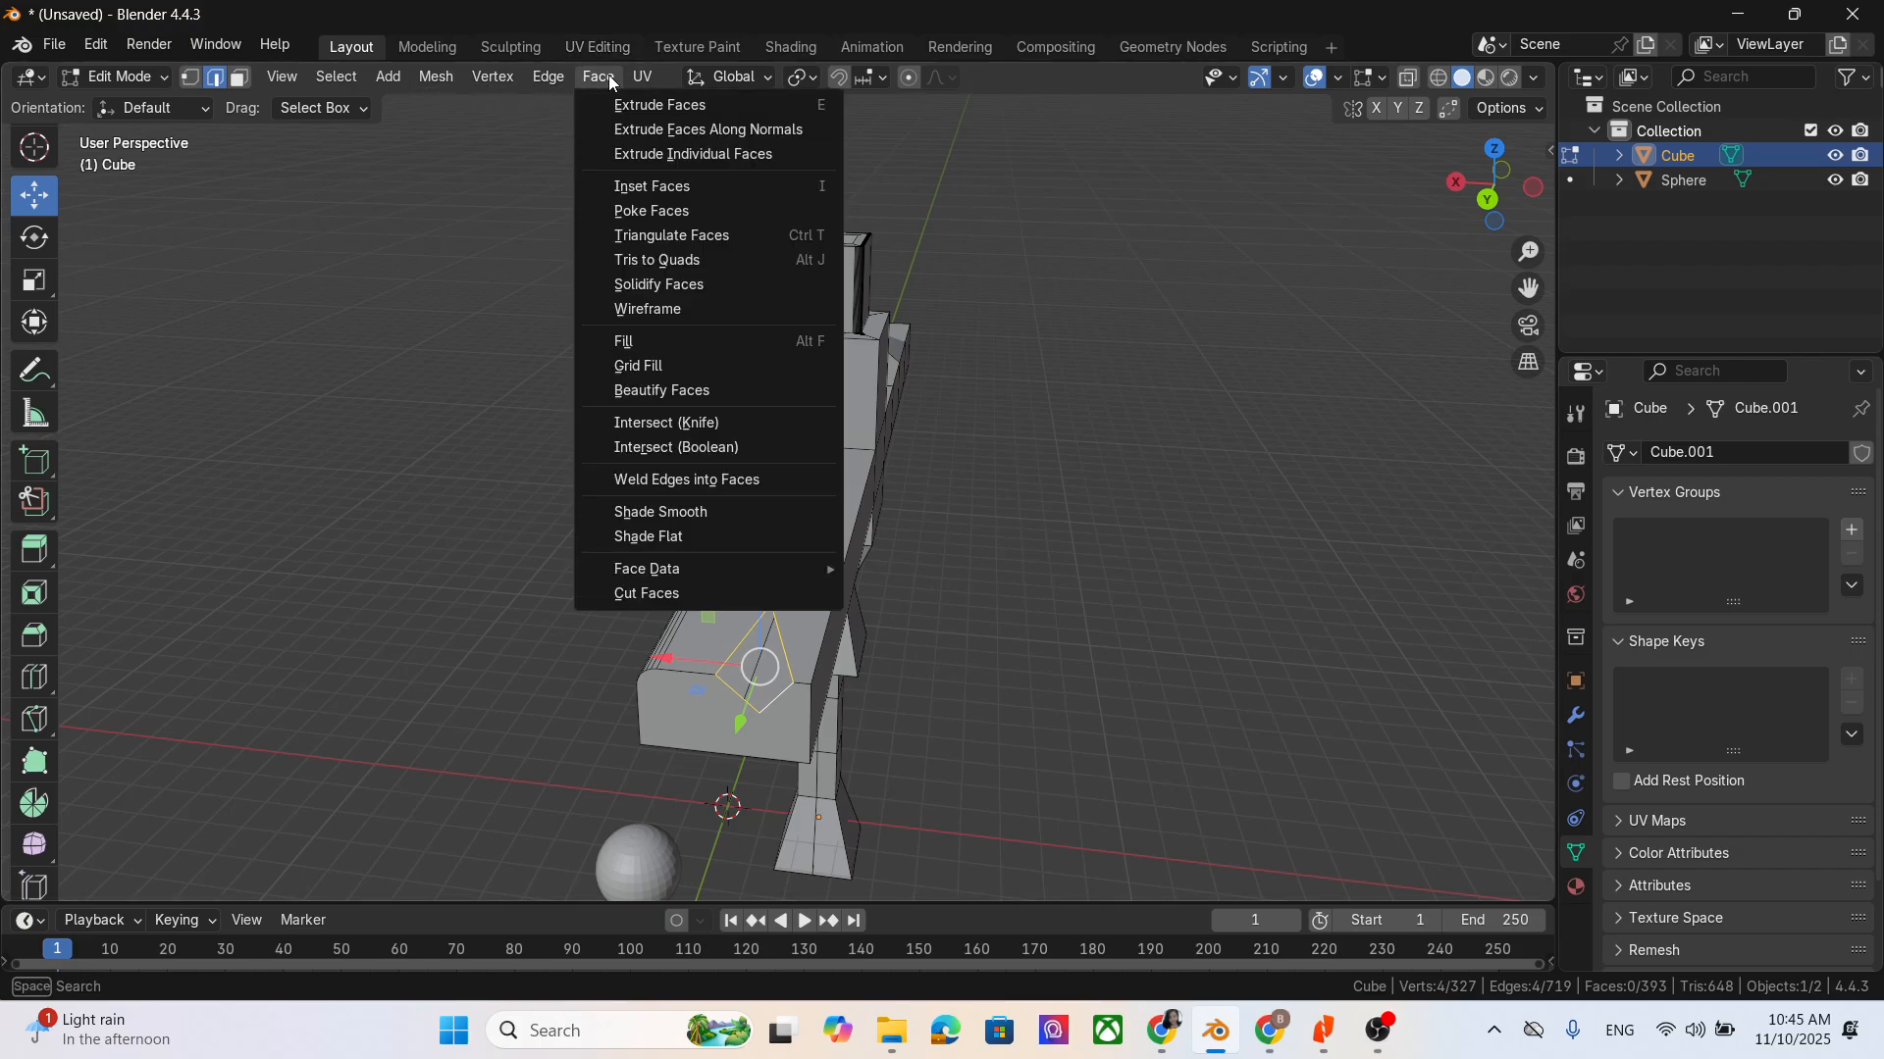
{"action": "left_click", "coordinate": [690, 365]}
{"action": "left_click", "coordinate": [1062, 690]}
{"action": "middle_click_drag", "start_coordinate": [1062, 690], "coordinate": [1125, 630]}
{"action": "middle_click_drag", "start_coordinate": [650, 625], "coordinate": [1186, 685]}
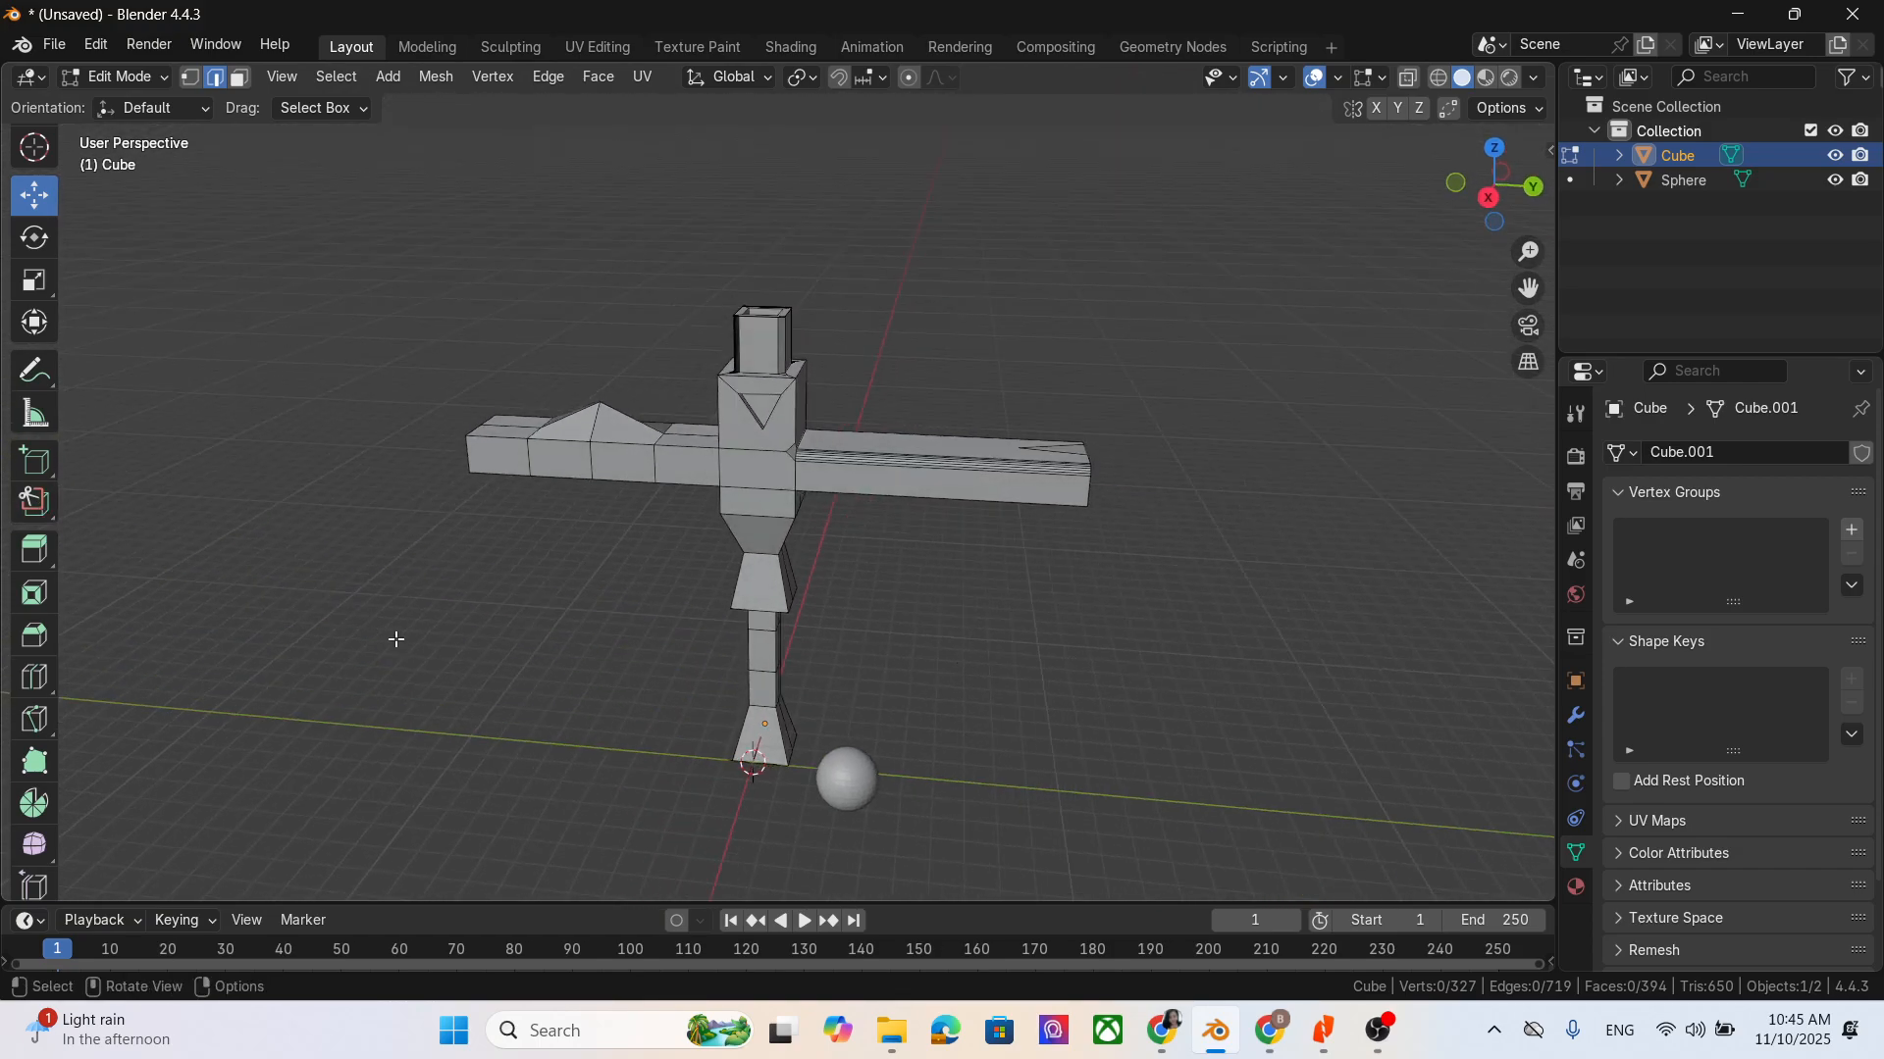
- Edge-slide the vertical corner edge on the back of the chest block by a factor of about 0.3
{"action": "scroll", "coordinate": [34, 677], "scroll_direction": "down", "scroll_amount": 2}
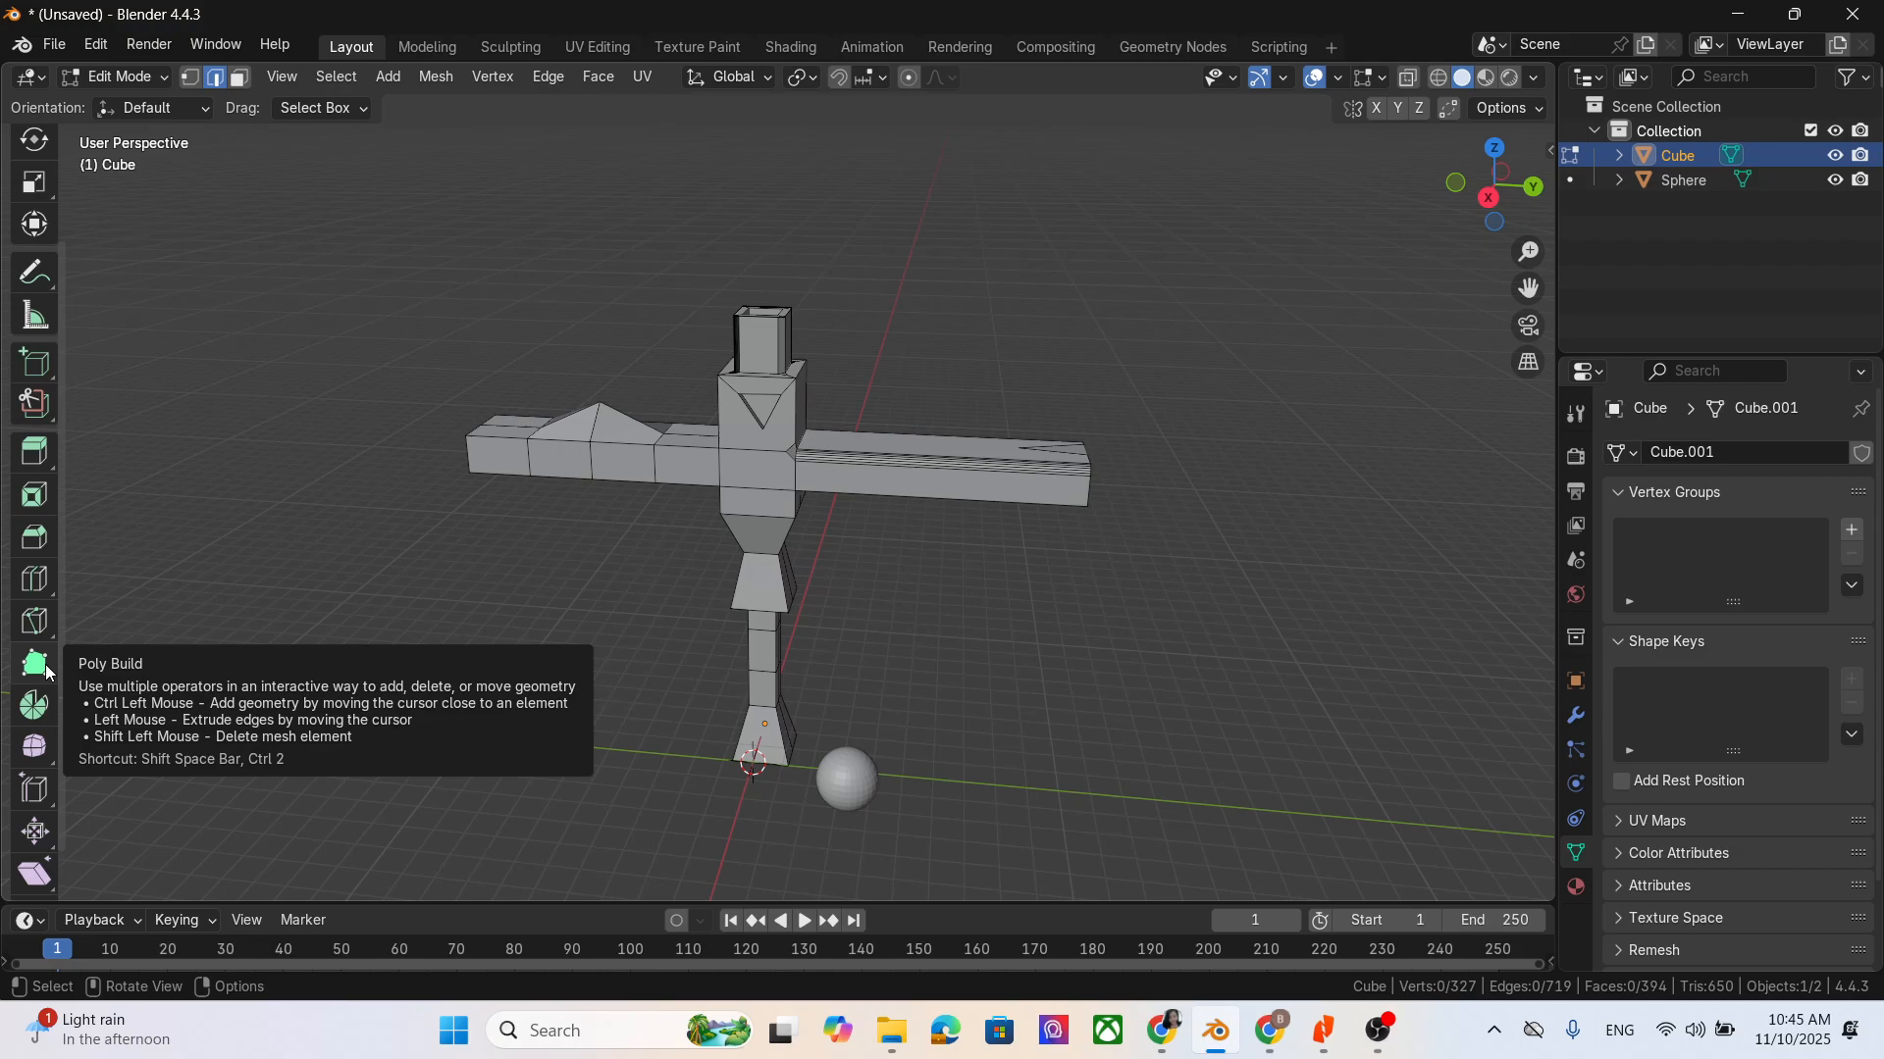
{"action": "scroll", "coordinate": [46, 665], "scroll_direction": "down", "scroll_amount": 1}
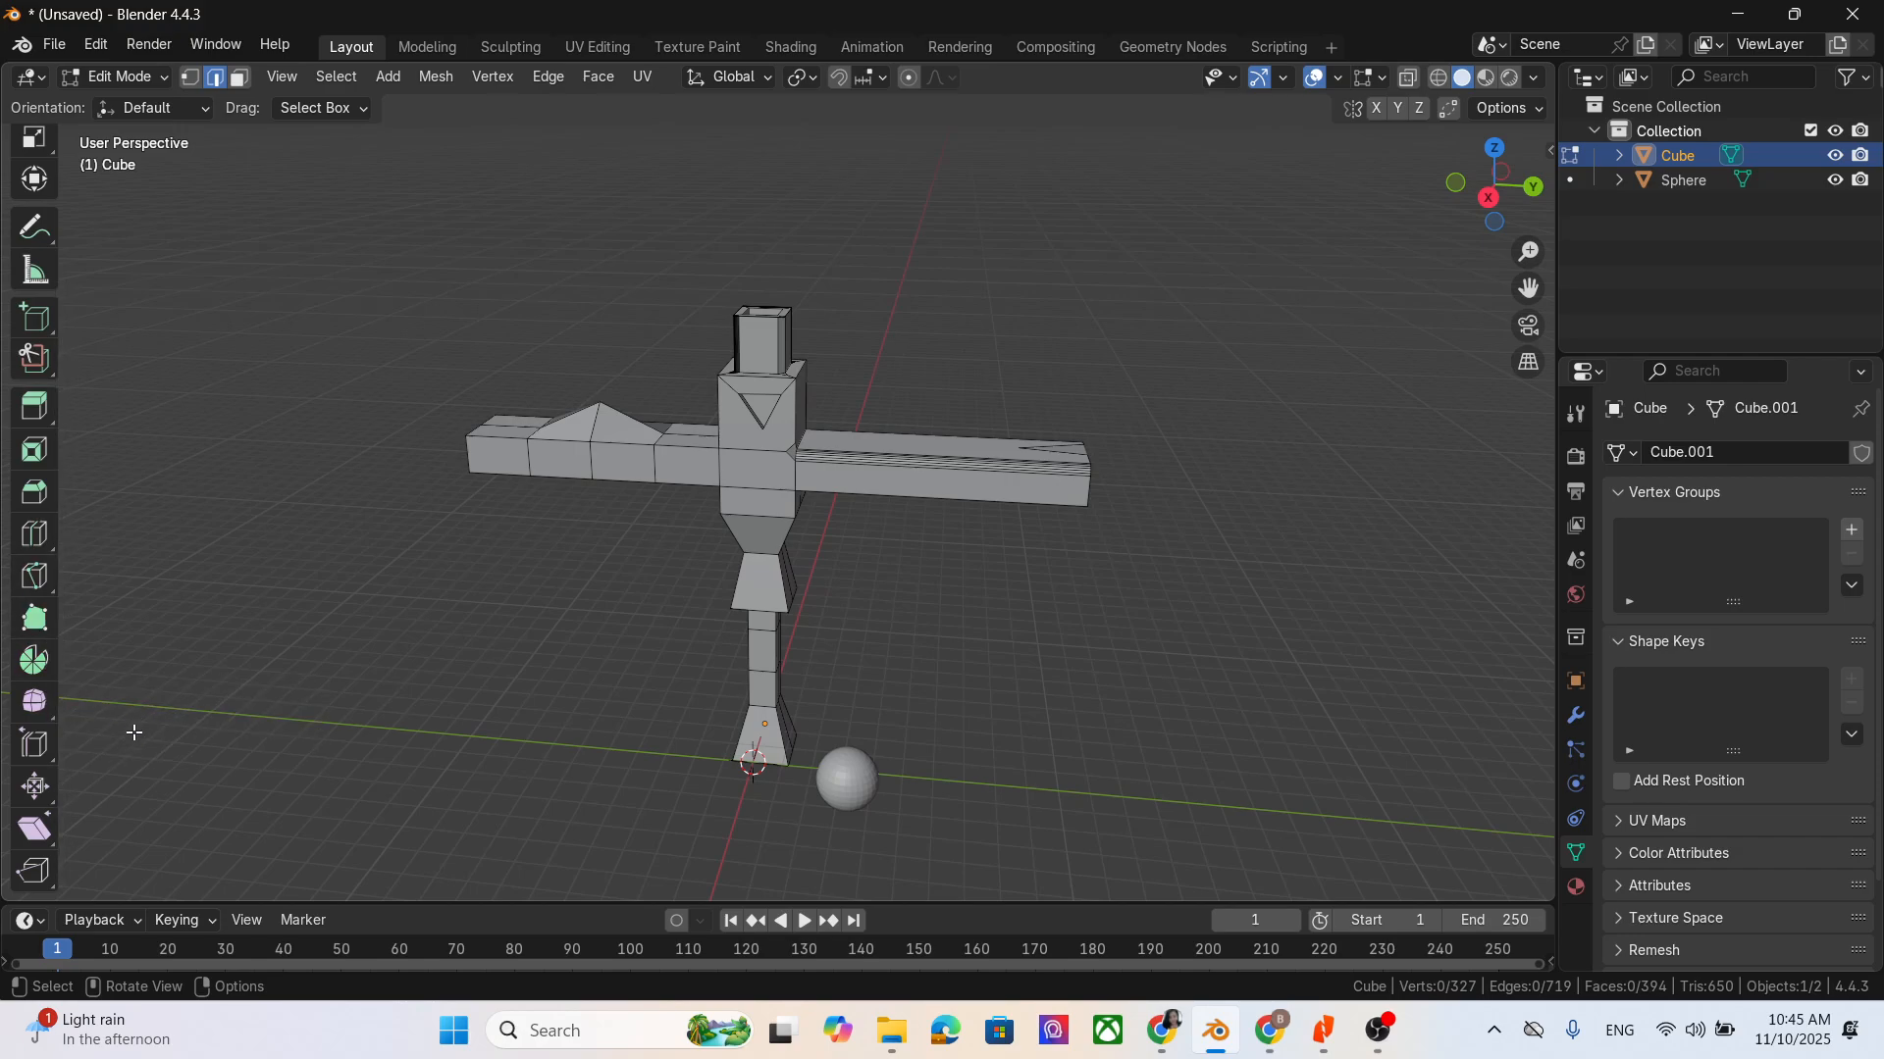
{"action": "scroll", "coordinate": [71, 758], "scroll_direction": "down", "scroll_amount": 1}
{"action": "scroll", "coordinate": [274, 756], "scroll_direction": "up", "scroll_amount": 2}
{"action": "left_click", "coordinate": [33, 745]}
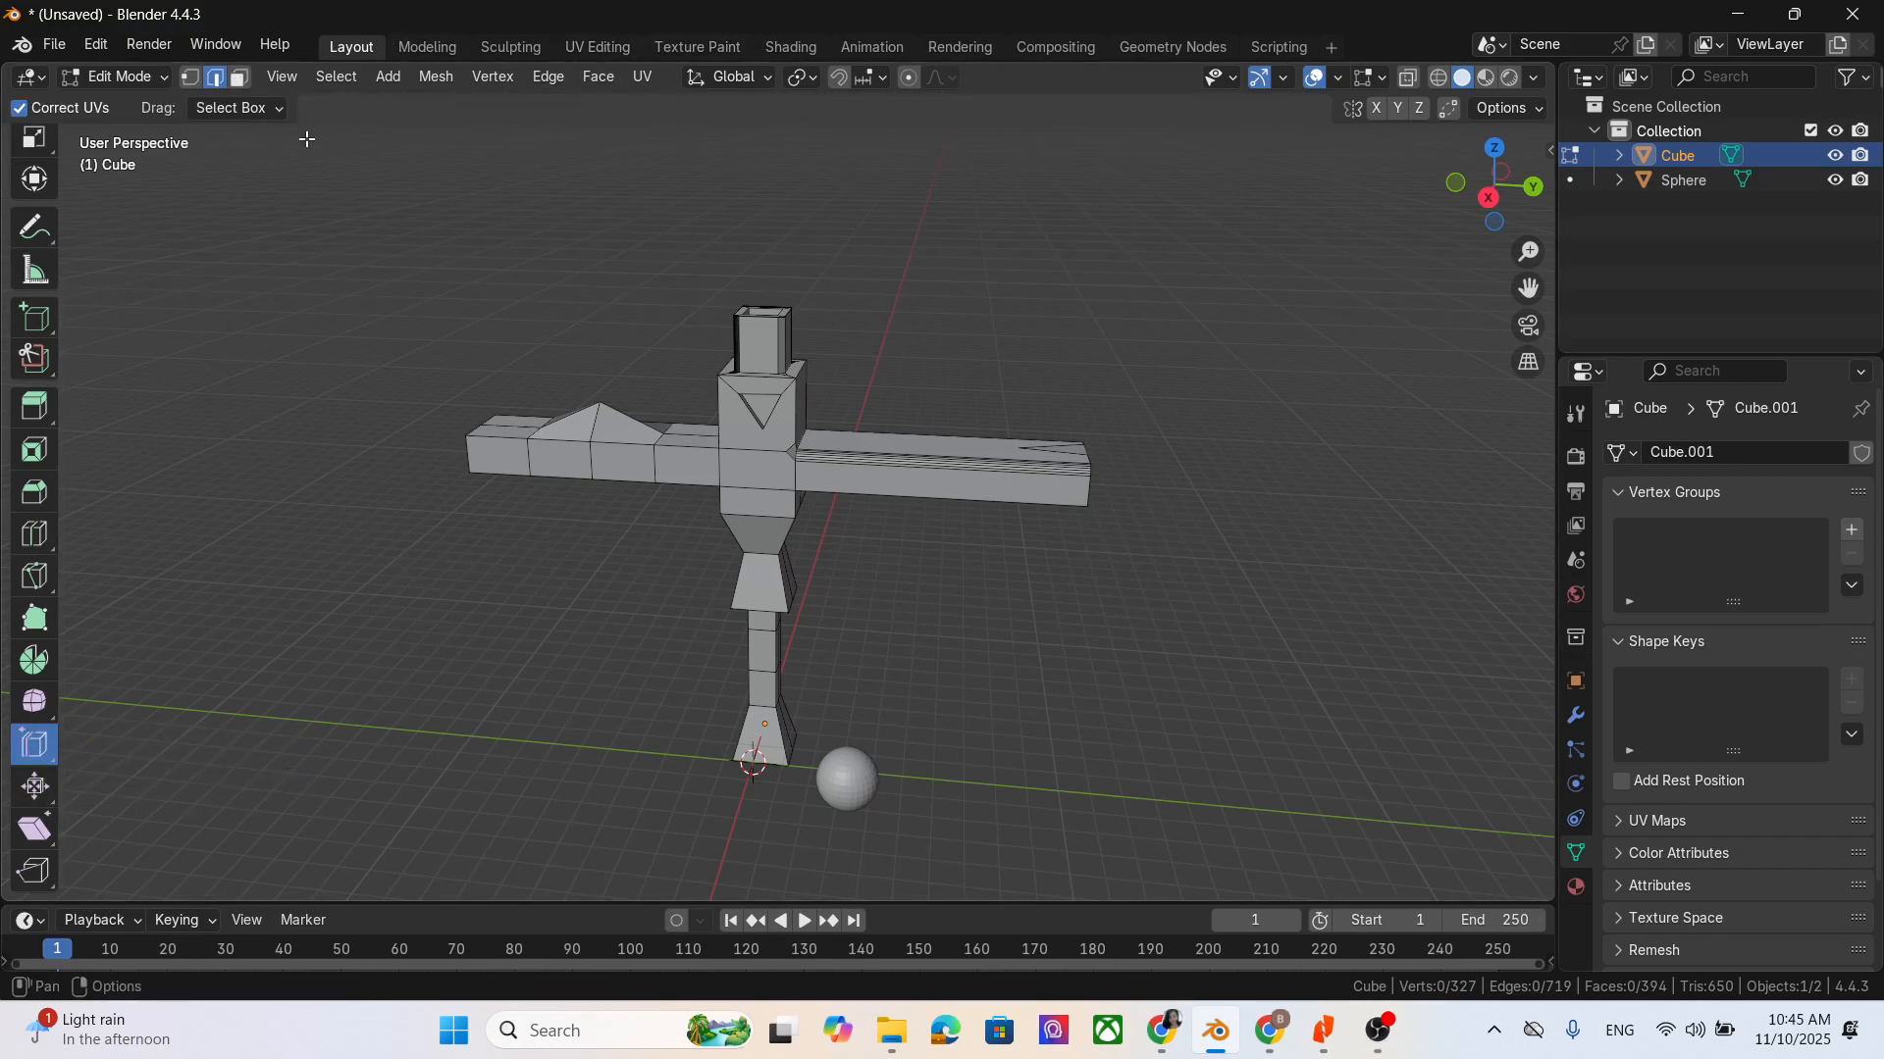
{"action": "middle_click_drag", "start_coordinate": [1030, 514], "coordinate": [796, 415]}
{"action": "middle_click_drag", "start_coordinate": [1014, 451], "coordinate": [809, 436]}
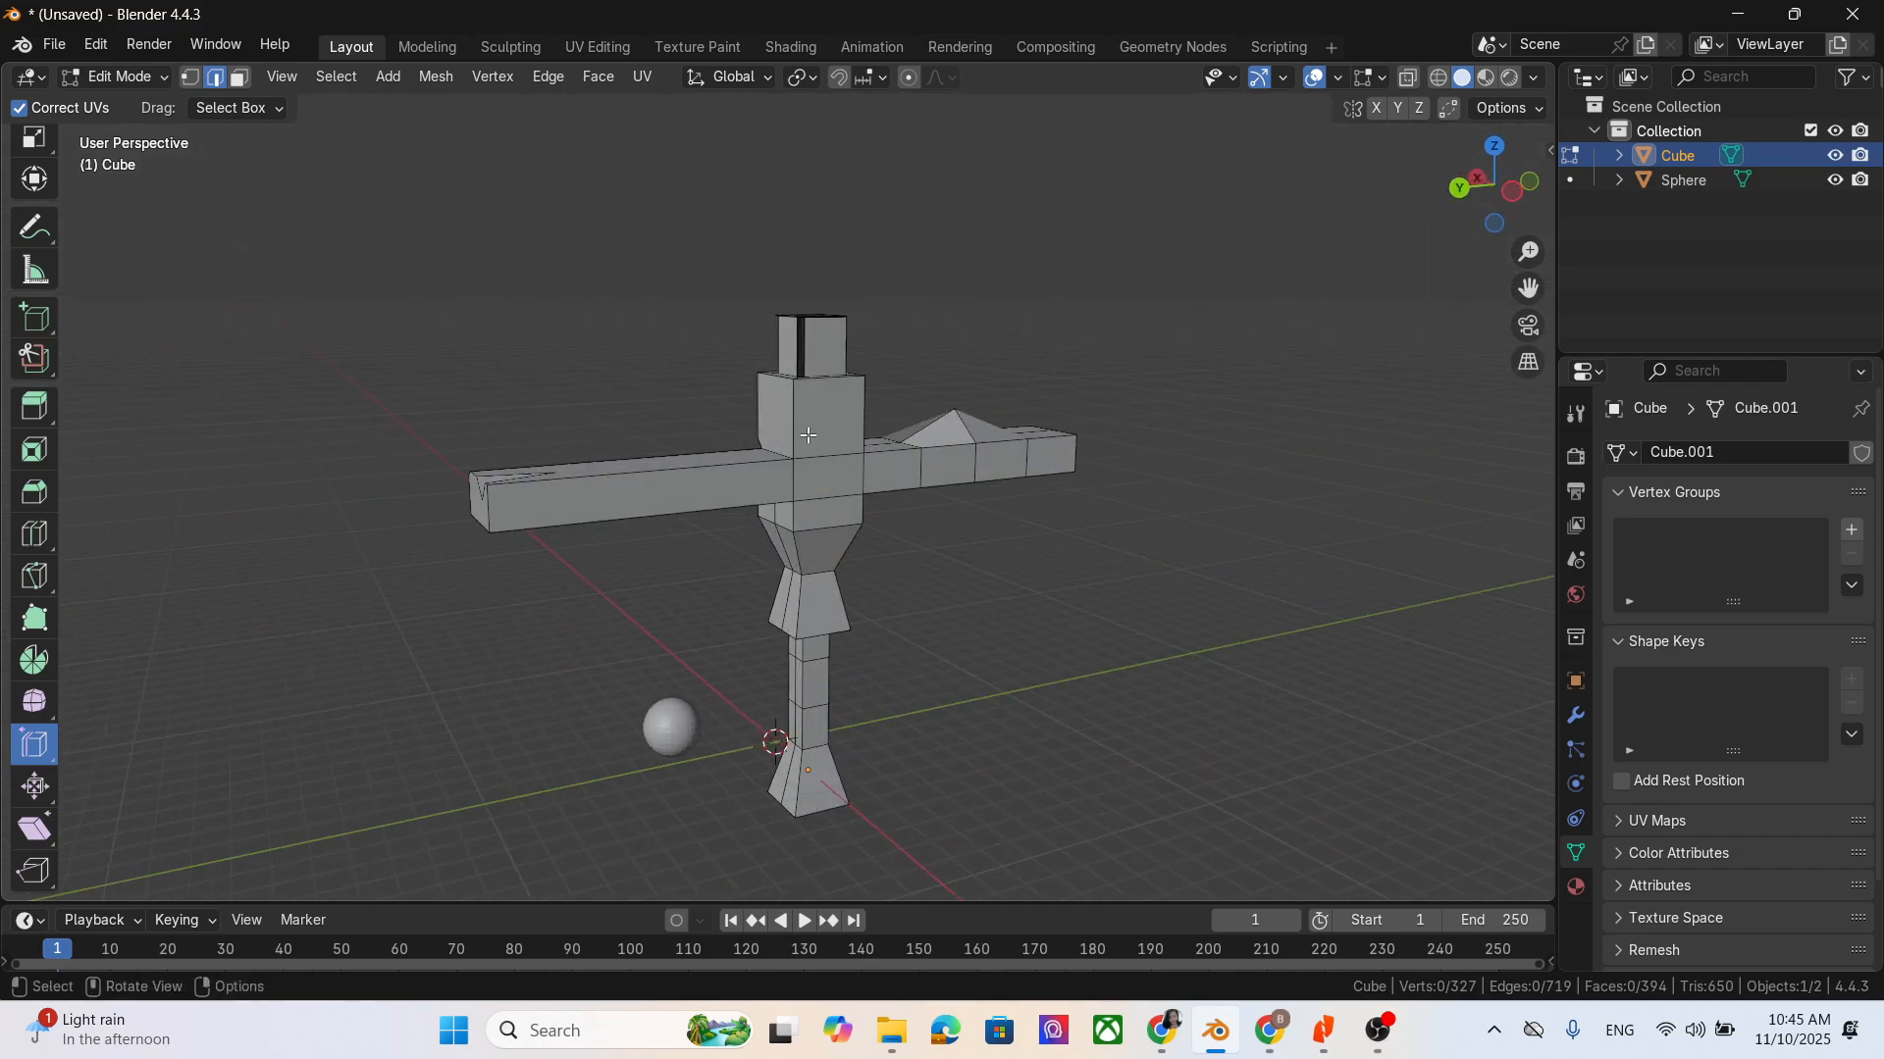
{"action": "left_click", "coordinate": [789, 433]}
{"action": "key", "text": "g"}
{"action": "key", "text": "g"}
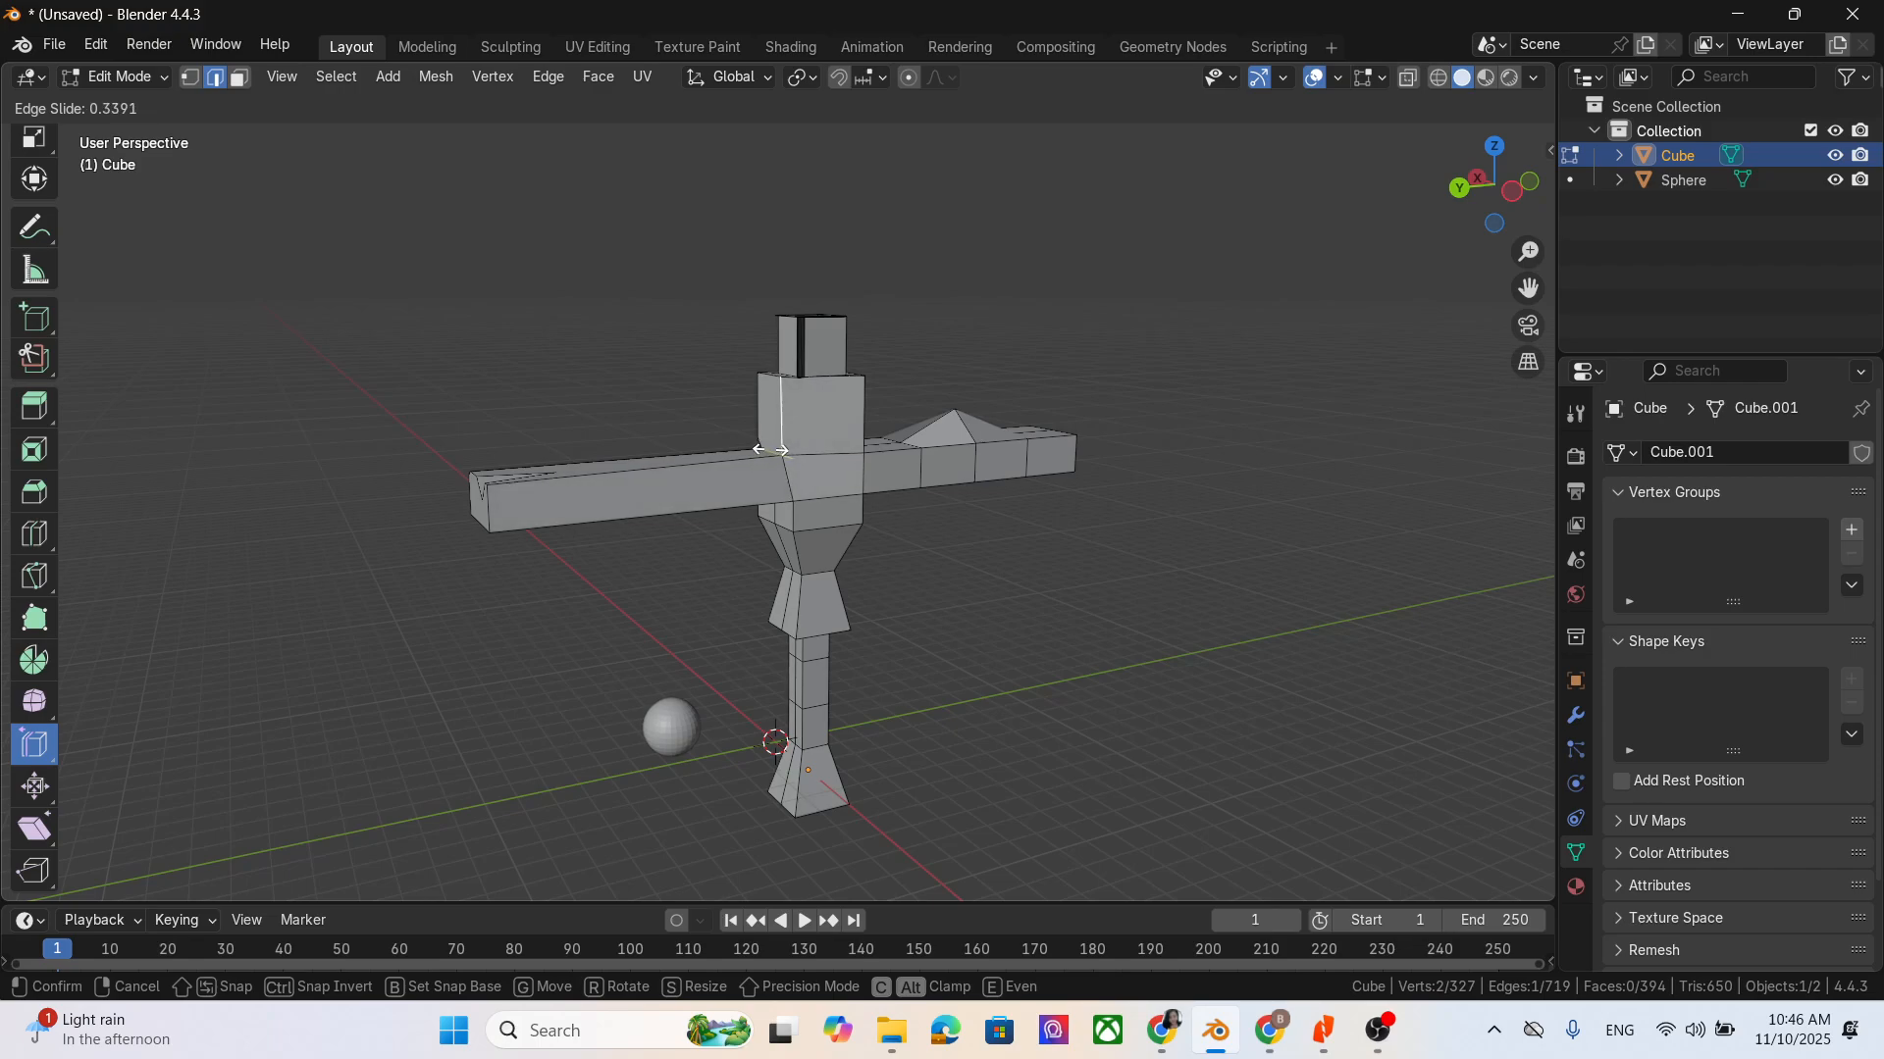
{"action": "left_click", "coordinate": [772, 449]}
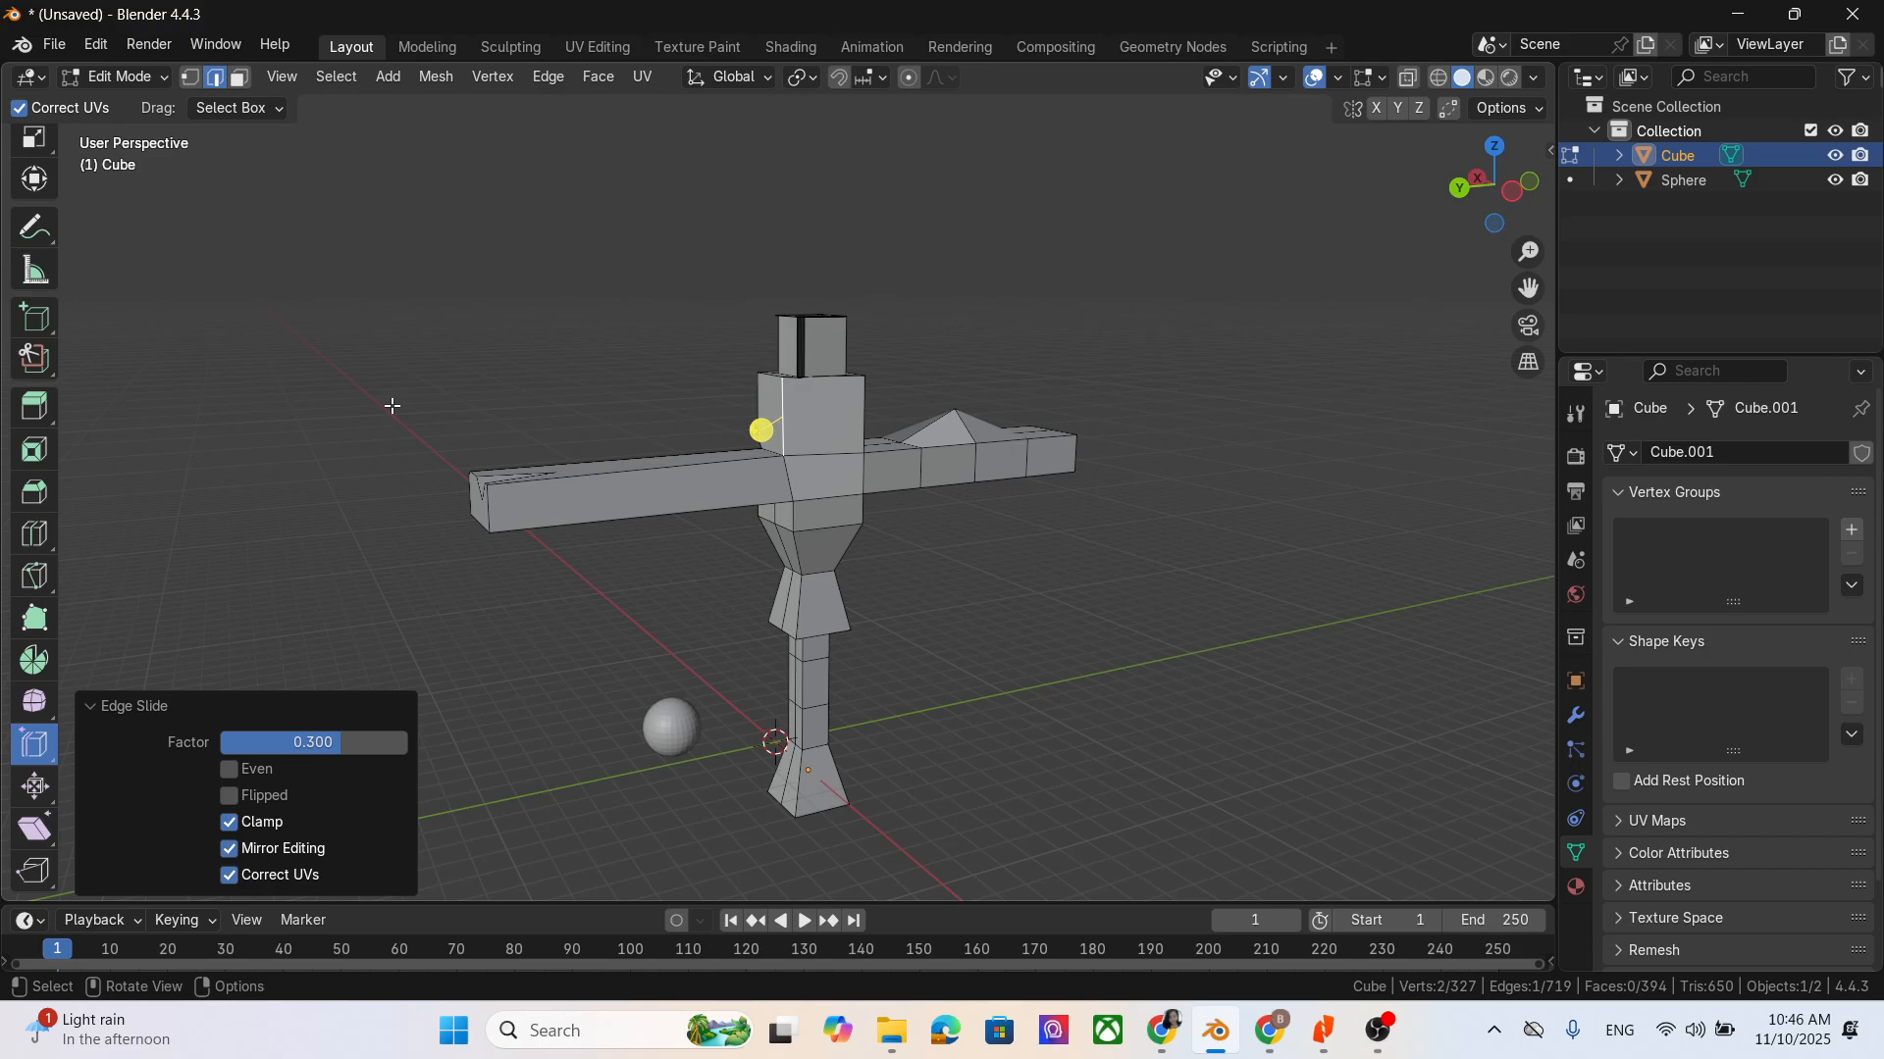
- Try Rip Region on the shifted vertical edge of the chest block, and undo the rip
{"action": "left_click", "coordinate": [35, 870]}
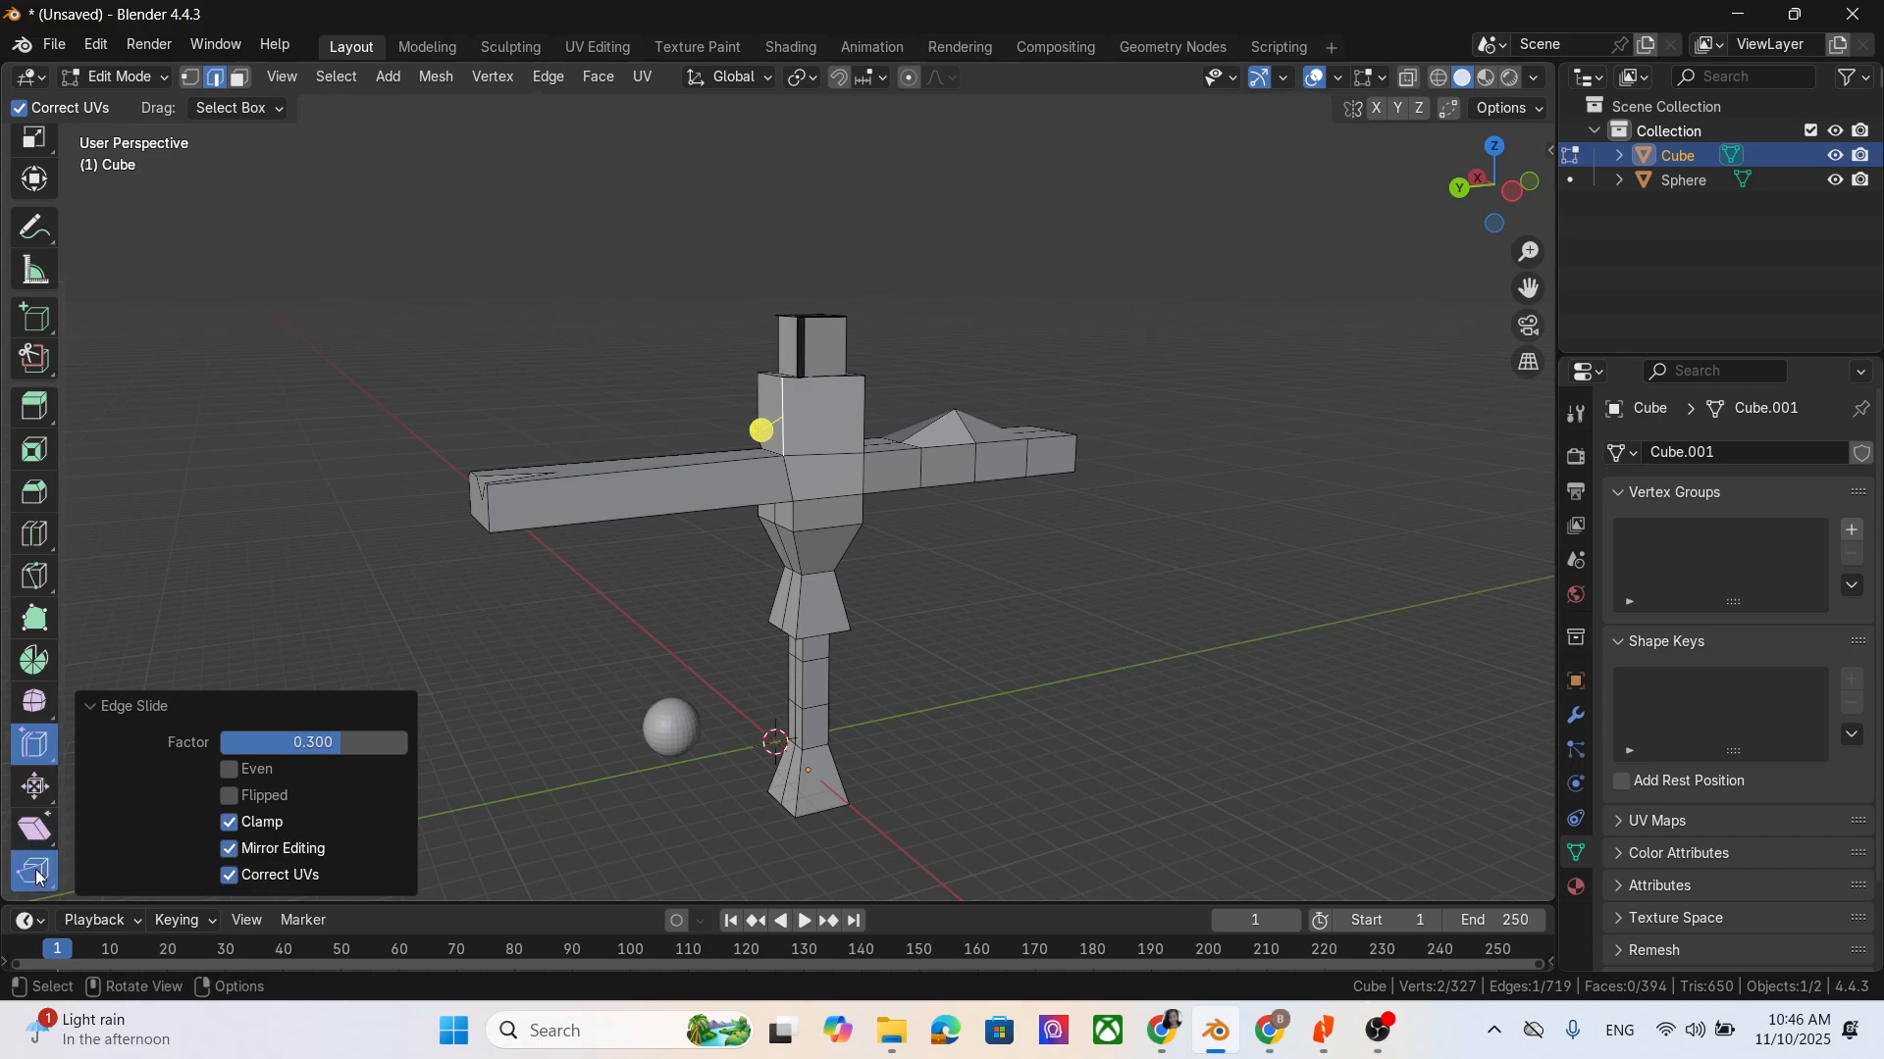
{"action": "left_click", "coordinate": [781, 406]}
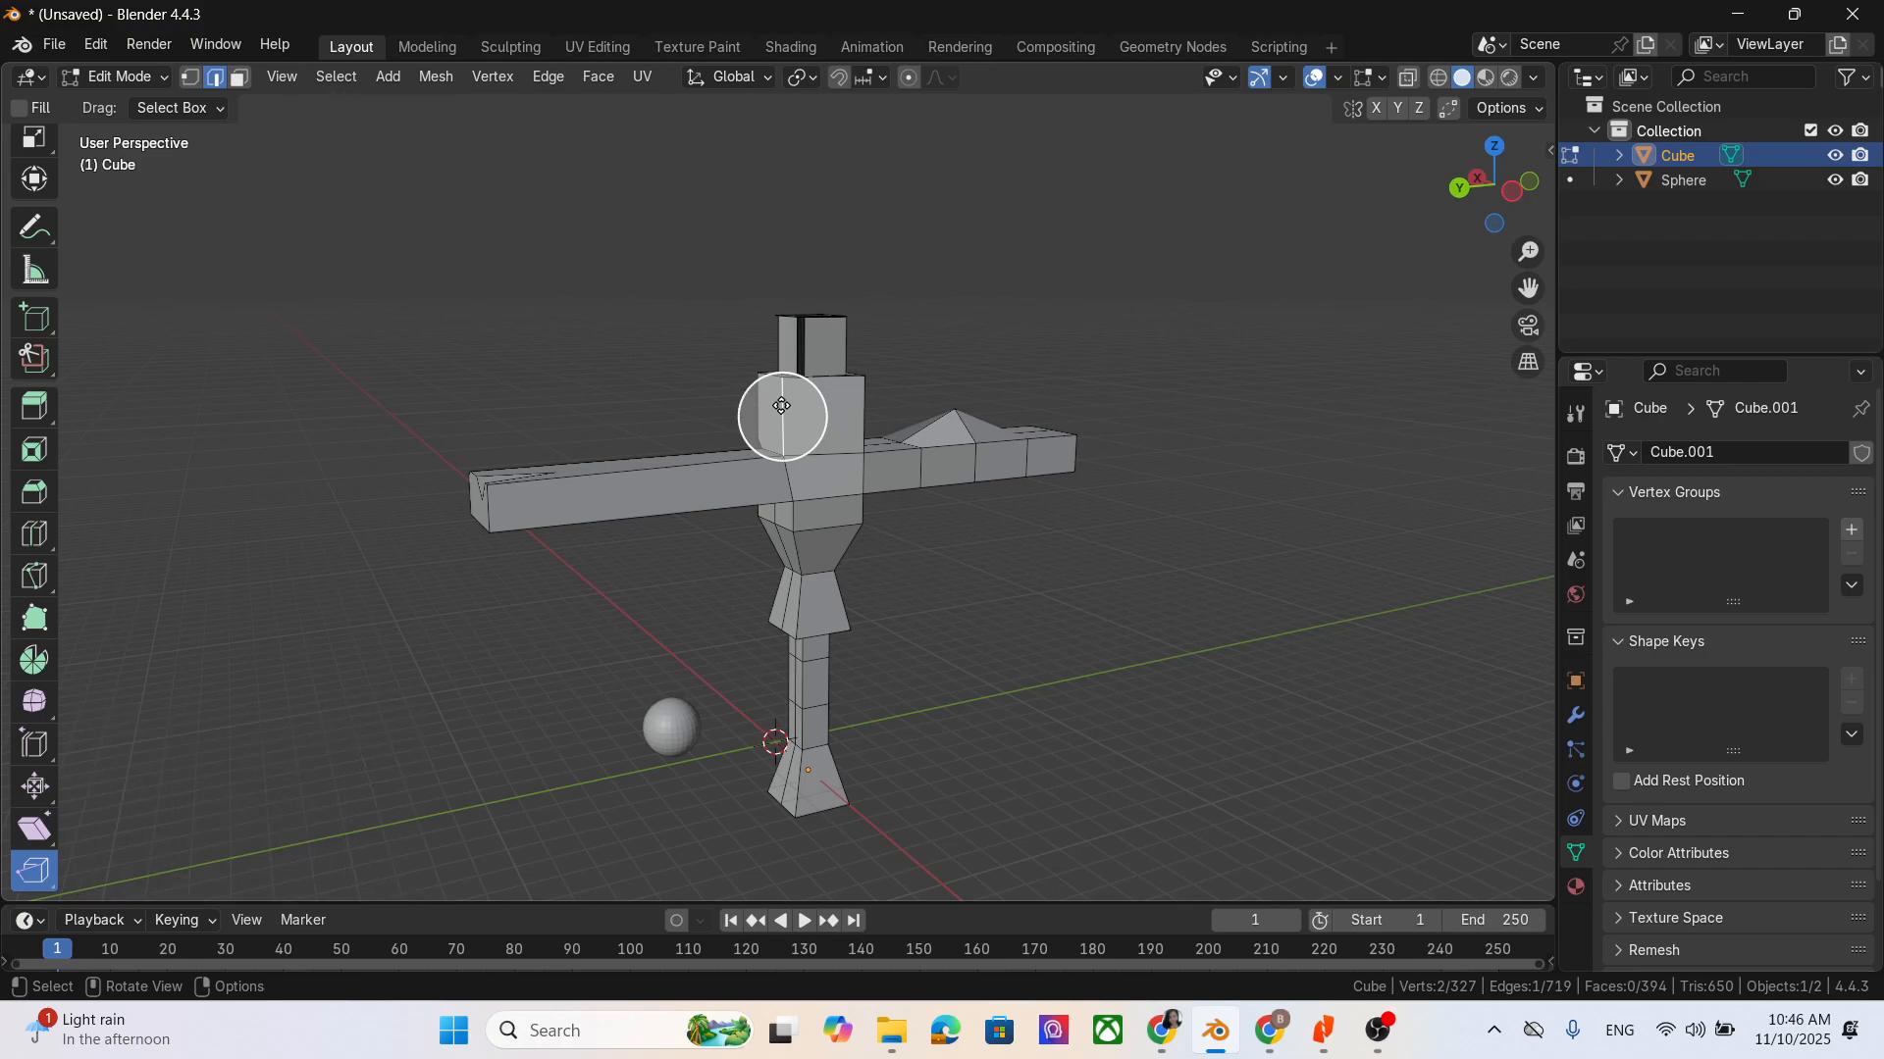
{"action": "middle_click_drag", "start_coordinate": [965, 711], "coordinate": [844, 422]}
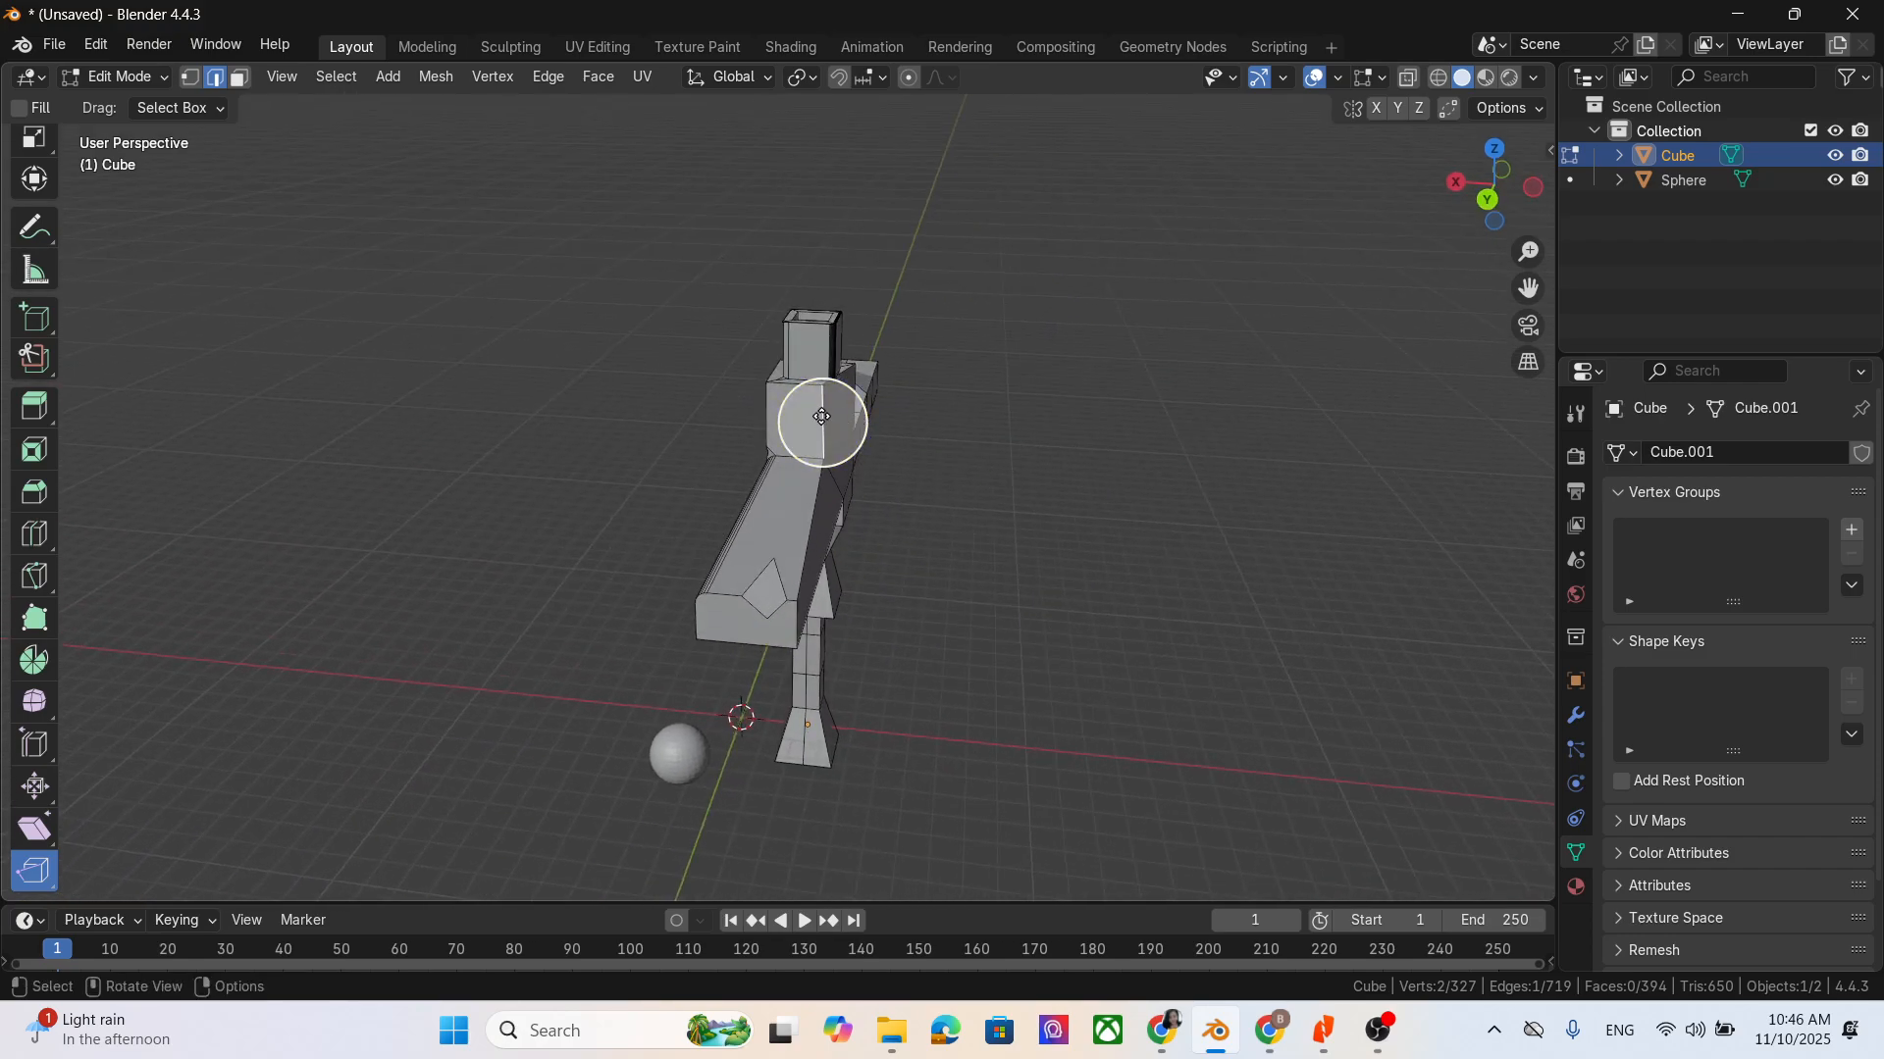
{"action": "mouse_move", "coordinate": [822, 417]}
{"action": "left_mouse_down"}
{"action": "mouse_move", "coordinate": [948, 425]}
{"action": "mouse_move", "coordinate": [847, 430]}
{"action": "left_mouse_up"}
{"action": "key", "text": "ctrl+z"}
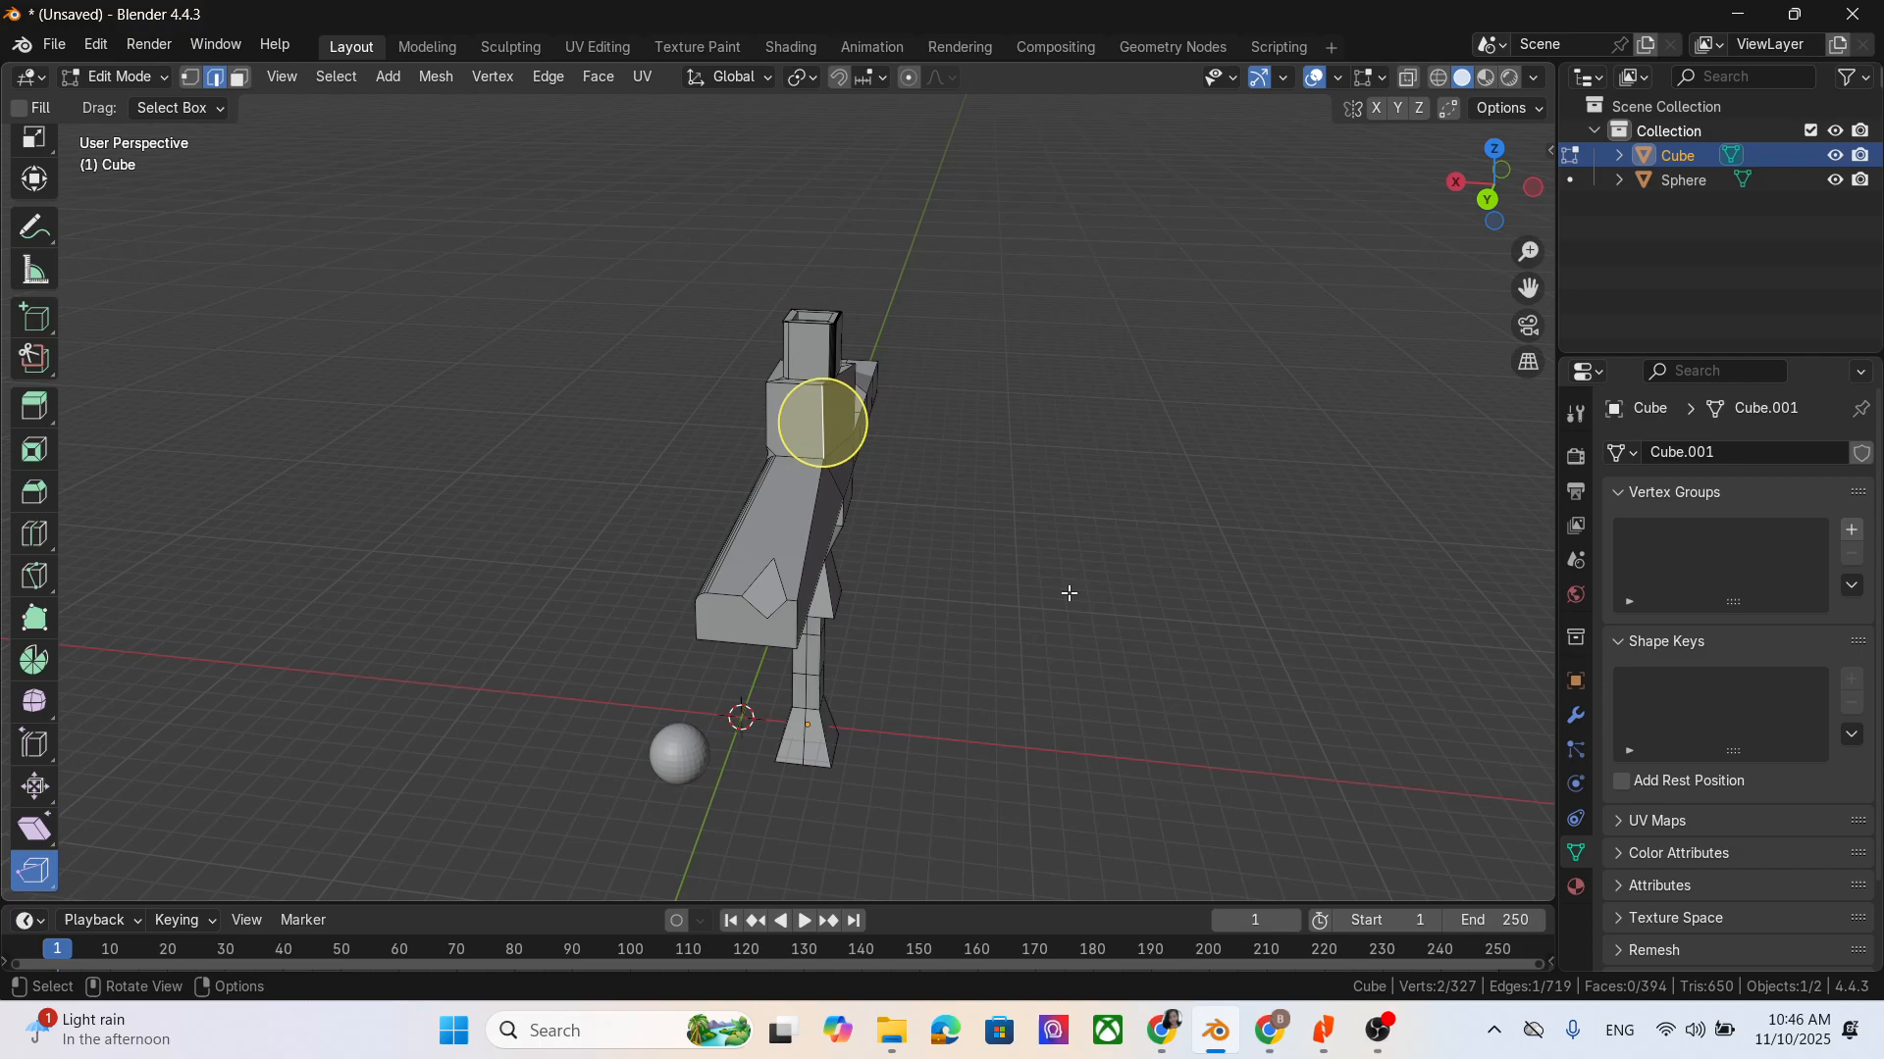
- Rip the horizontal edge at the base of the chest block, moving it about 0.23 m in X and 0.61 m up in Z
{"action": "middle_click_drag", "start_coordinate": [1063, 588], "coordinate": [850, 462]}
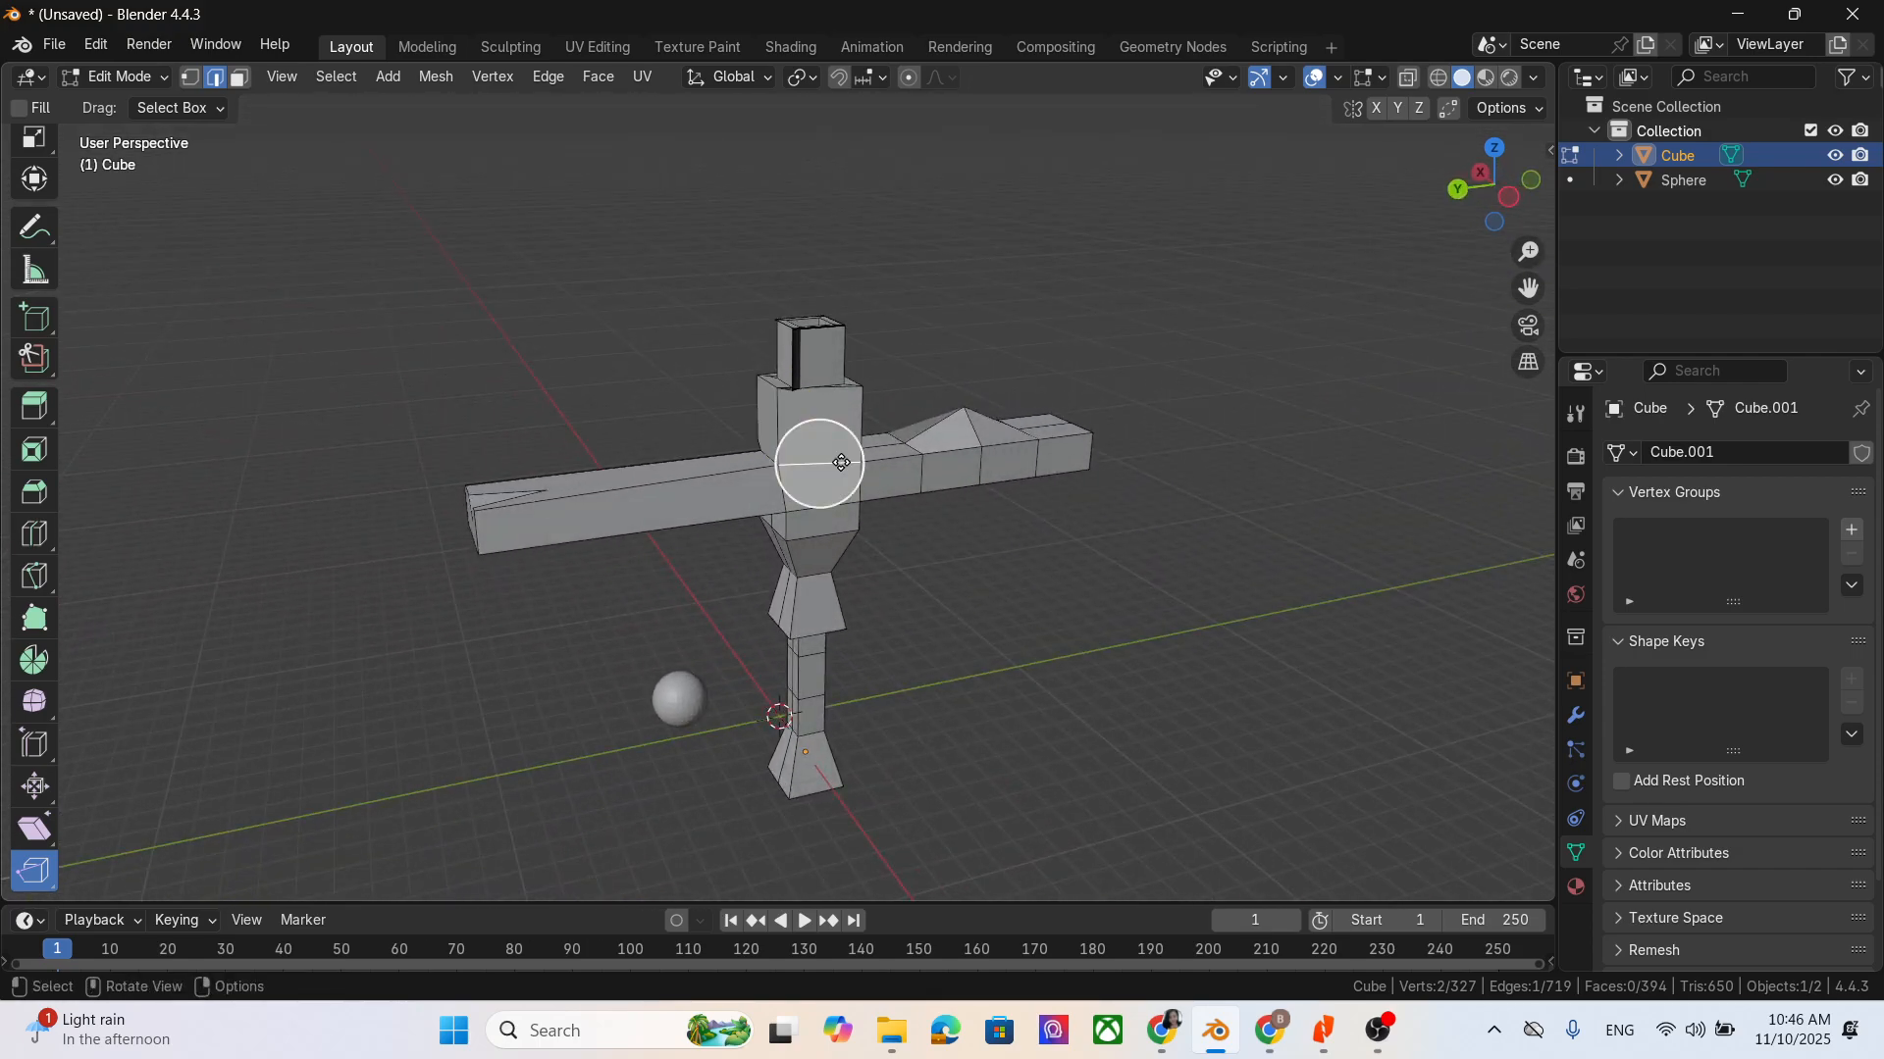
{"action": "key", "text": "g"}
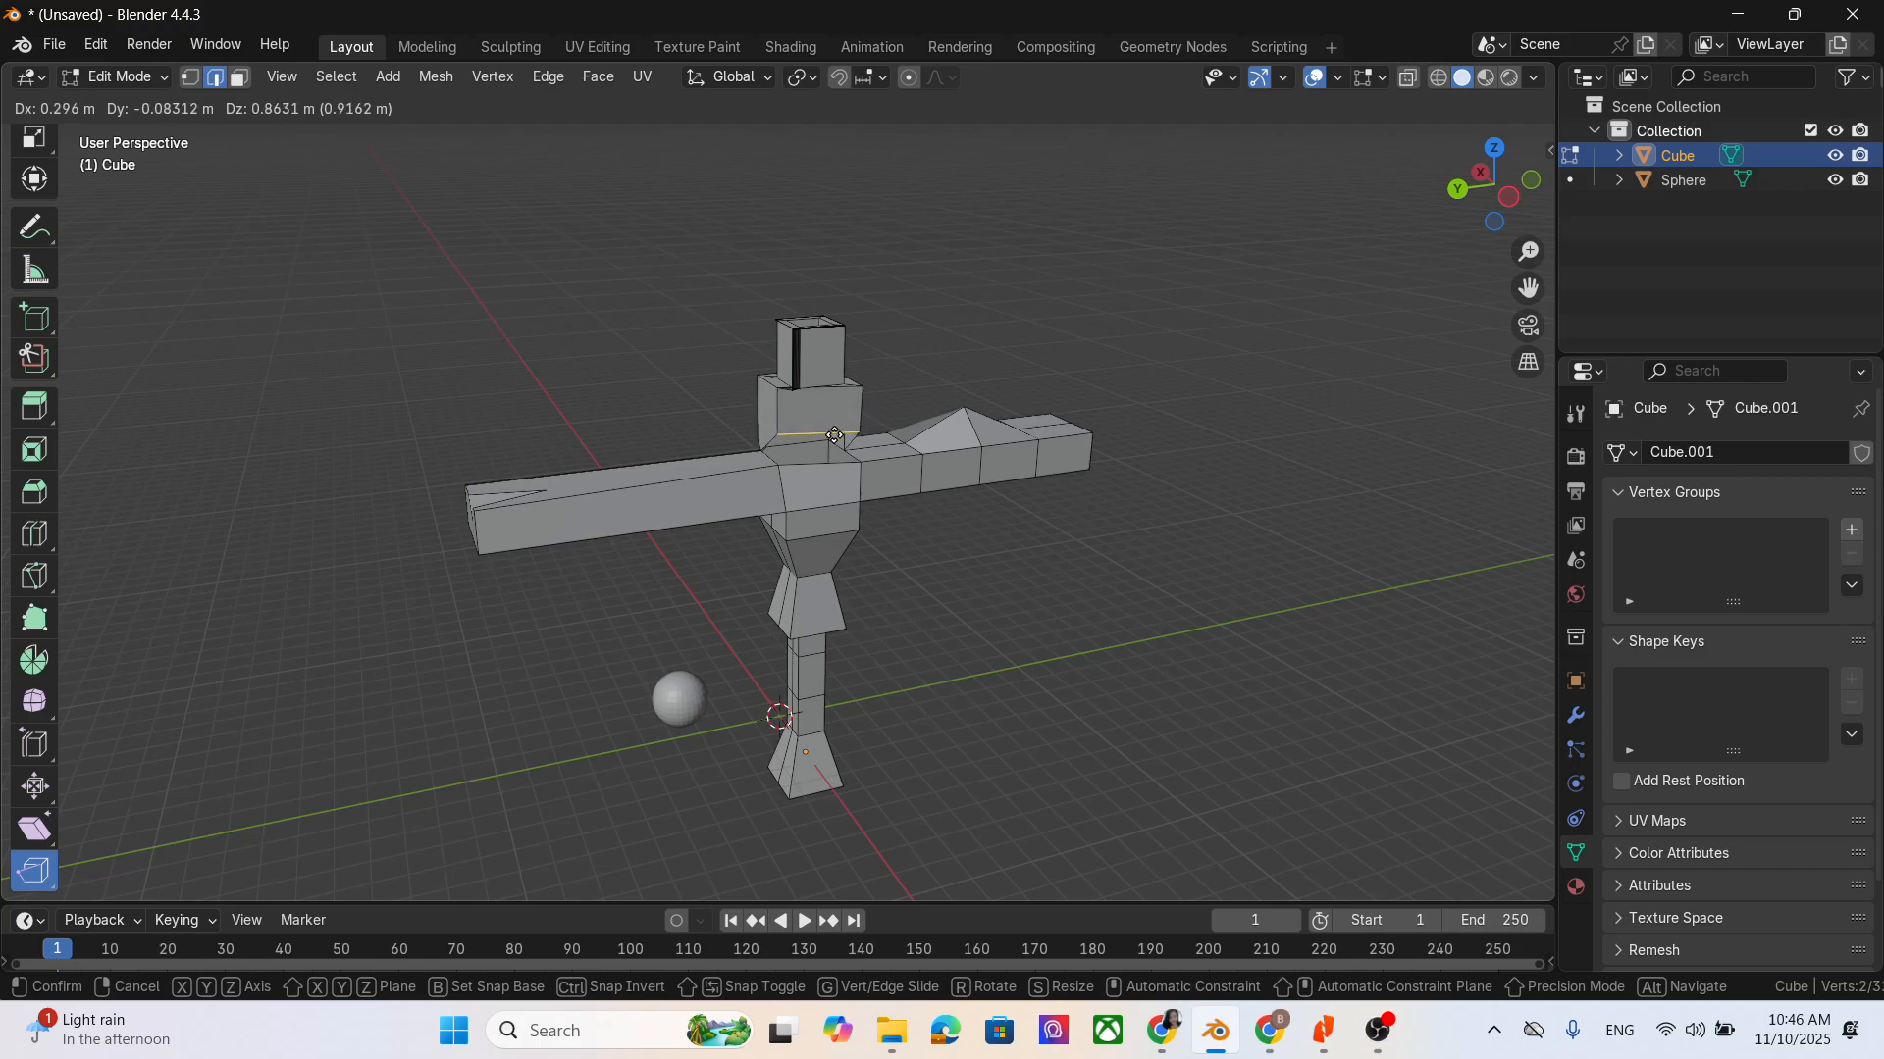
{"action": "left_click", "coordinate": [817, 443]}
{"action": "scroll", "coordinate": [113, 609], "scroll_direction": "down", "scroll_amount": 3}
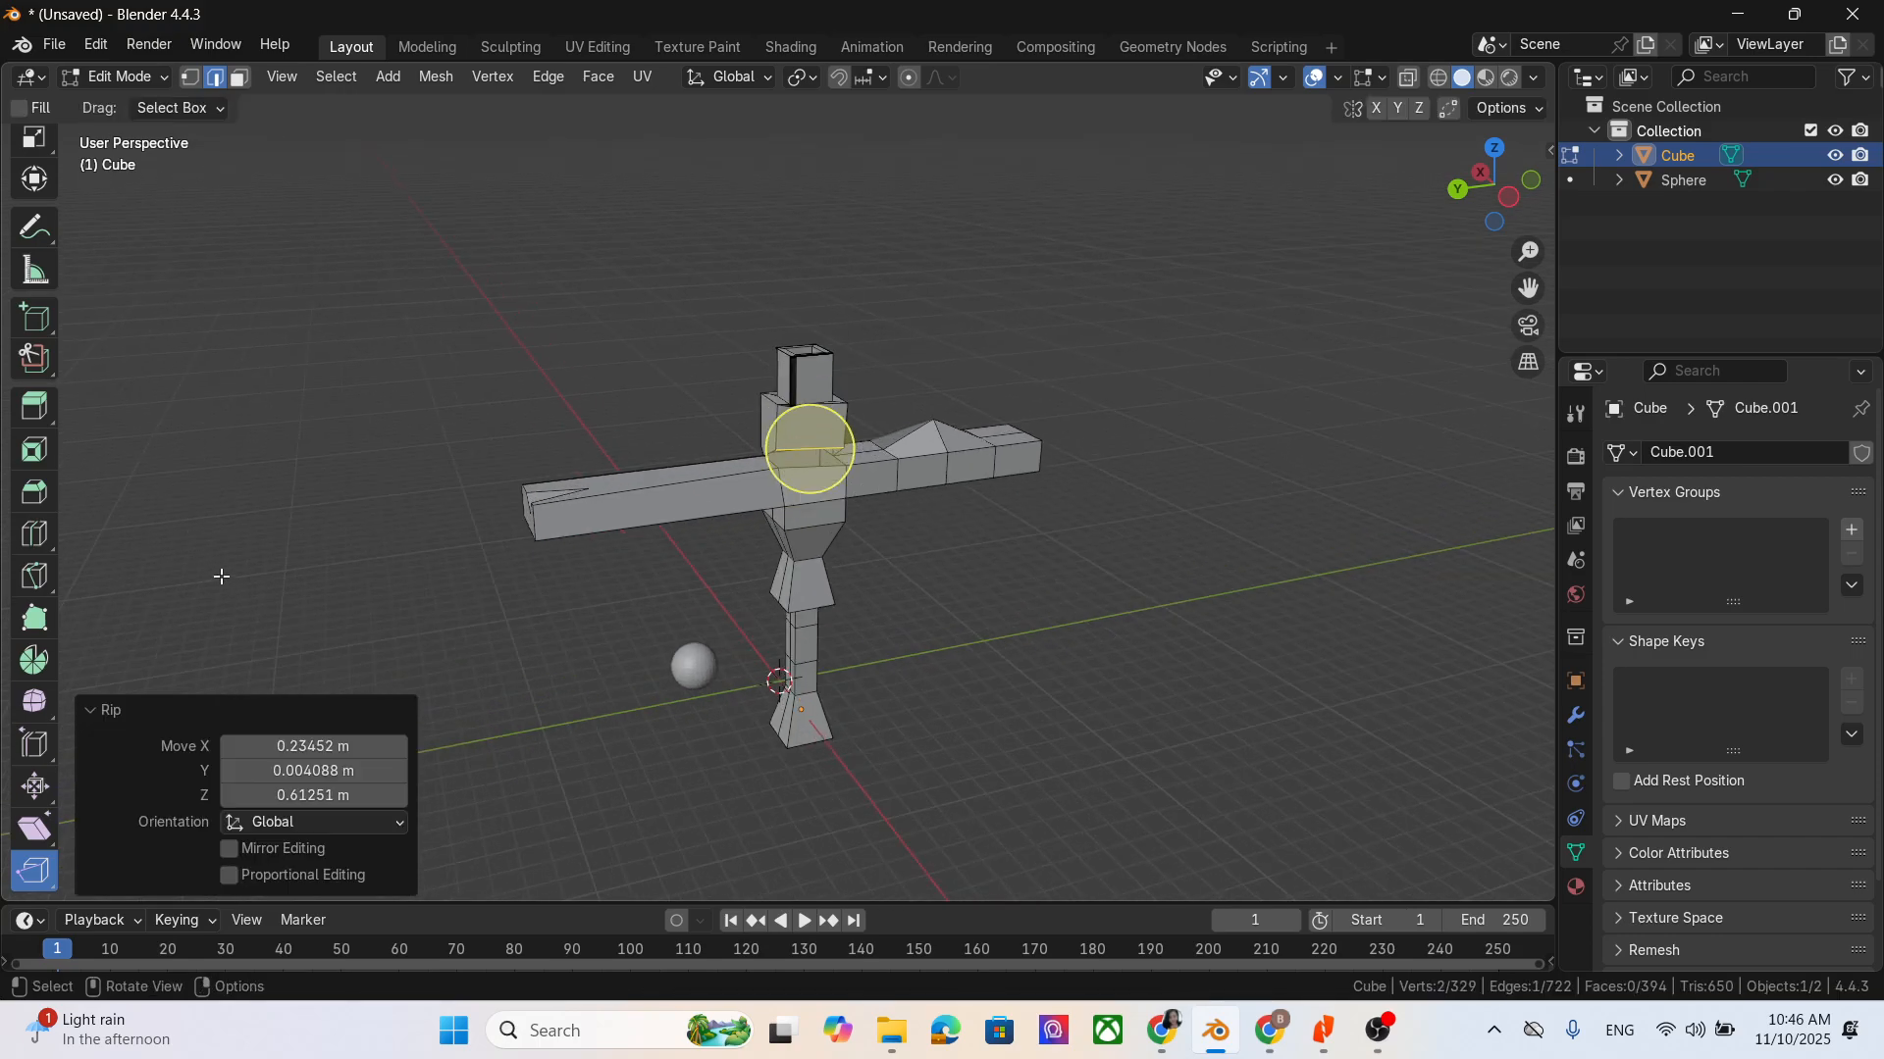